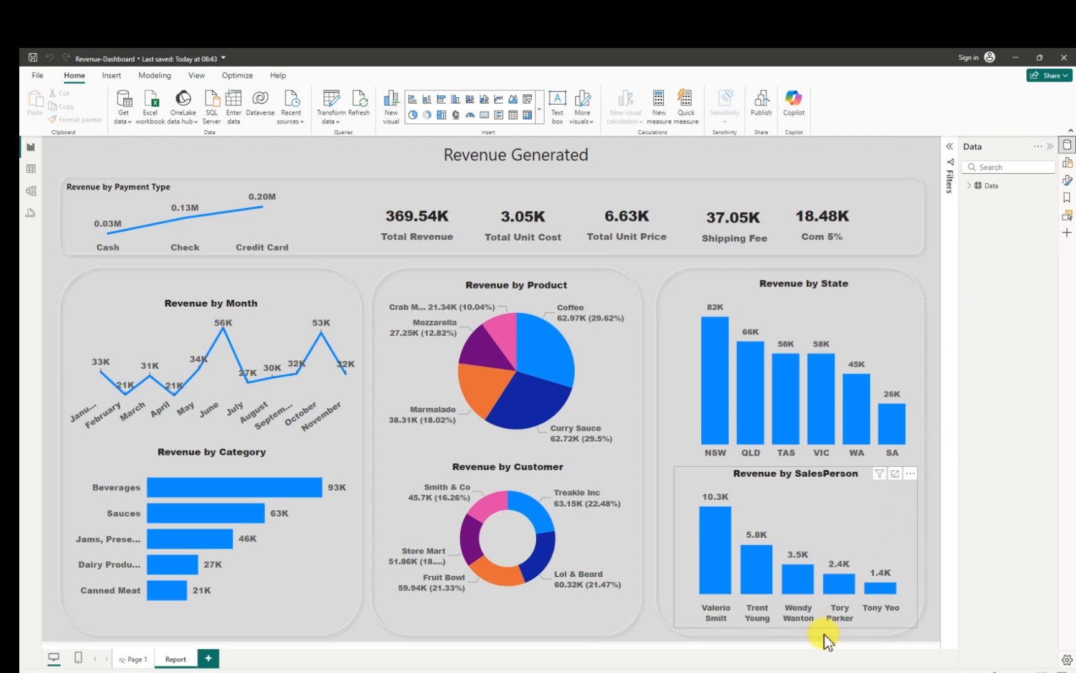
# - Switch to the new untitled Power BI Desktop window and start a blank report
pyautogui.moveTo(803, 669)
pyautogui.click(889, 642)
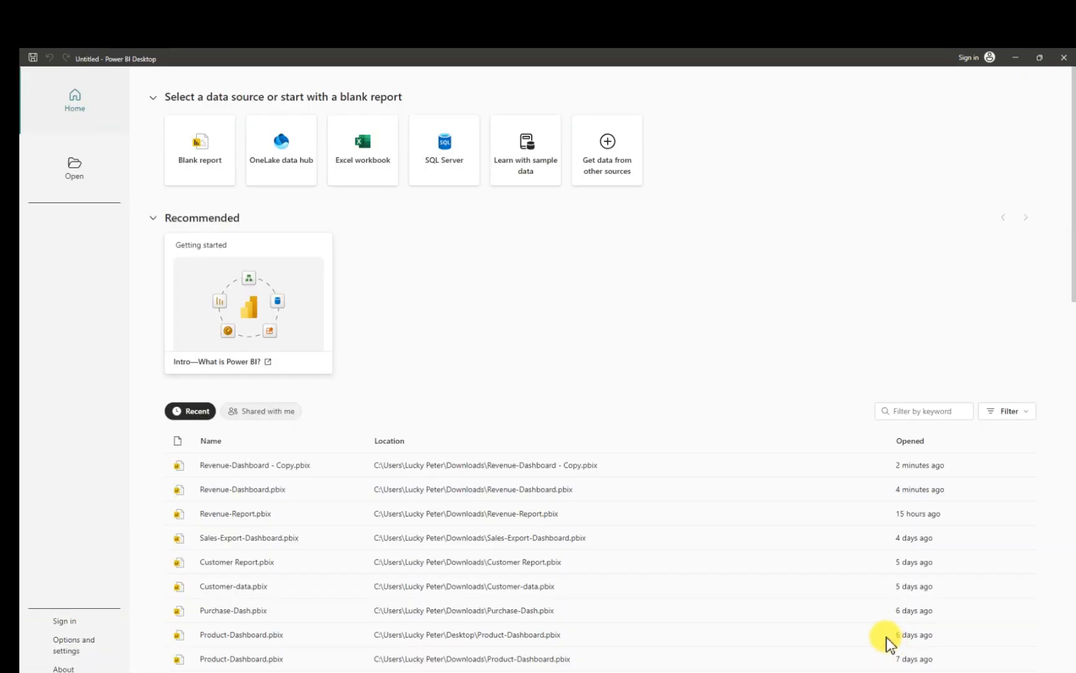
pyautogui.click(212, 172)
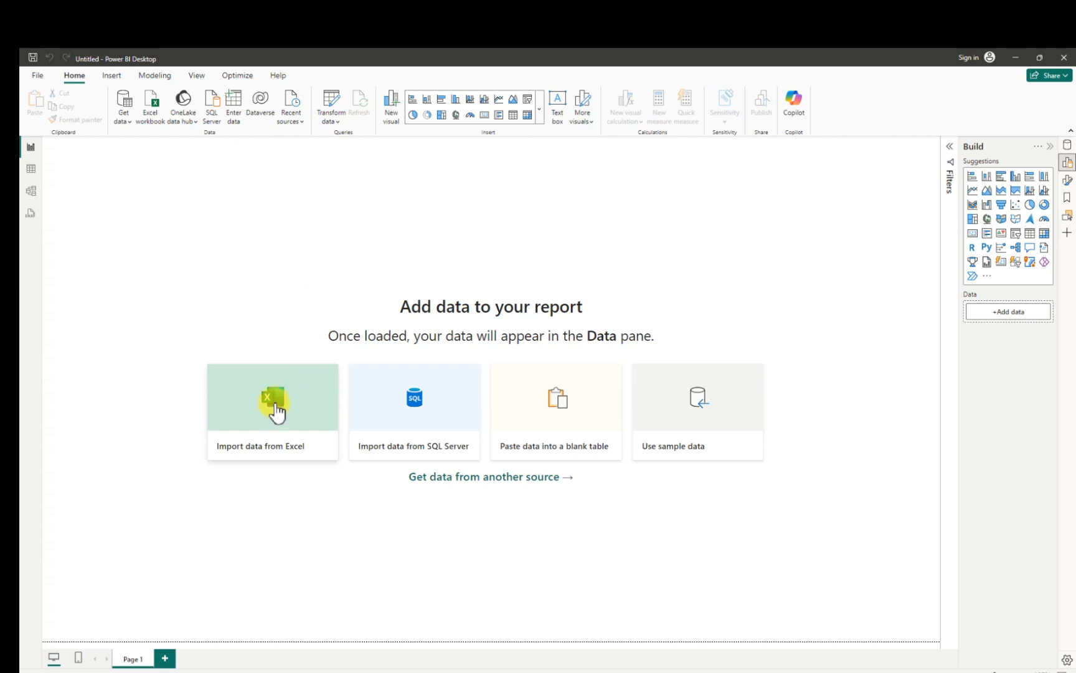
# - Import data from the Excel-Dashboard workbook in the Downloads folder
pyautogui.click(274, 399)
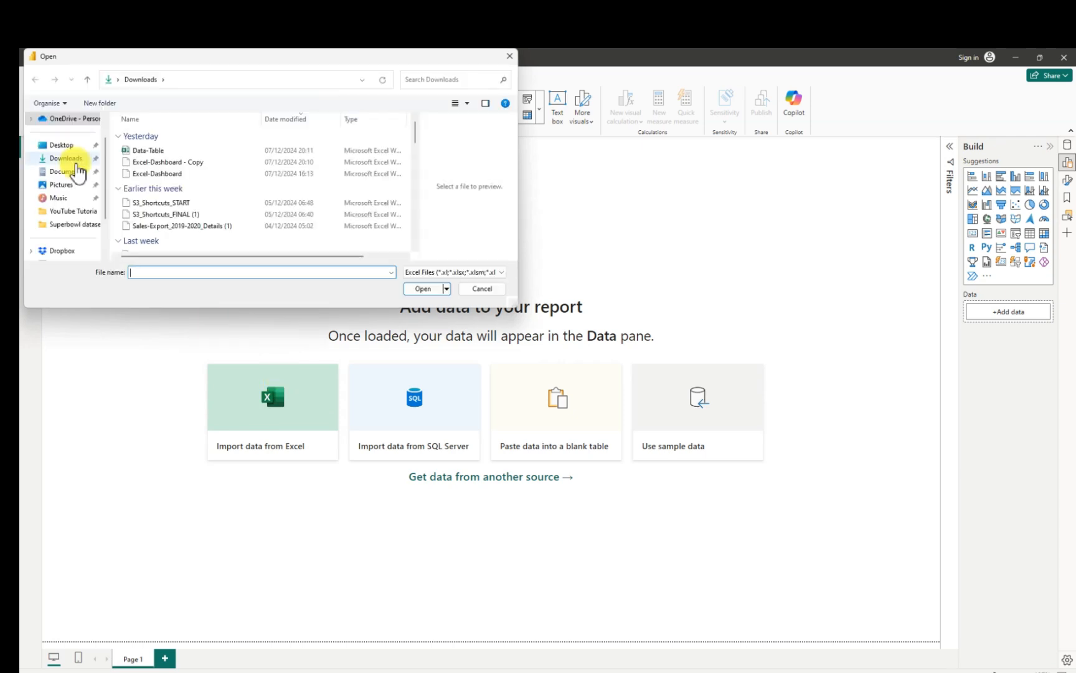
pyautogui.click(81, 166)
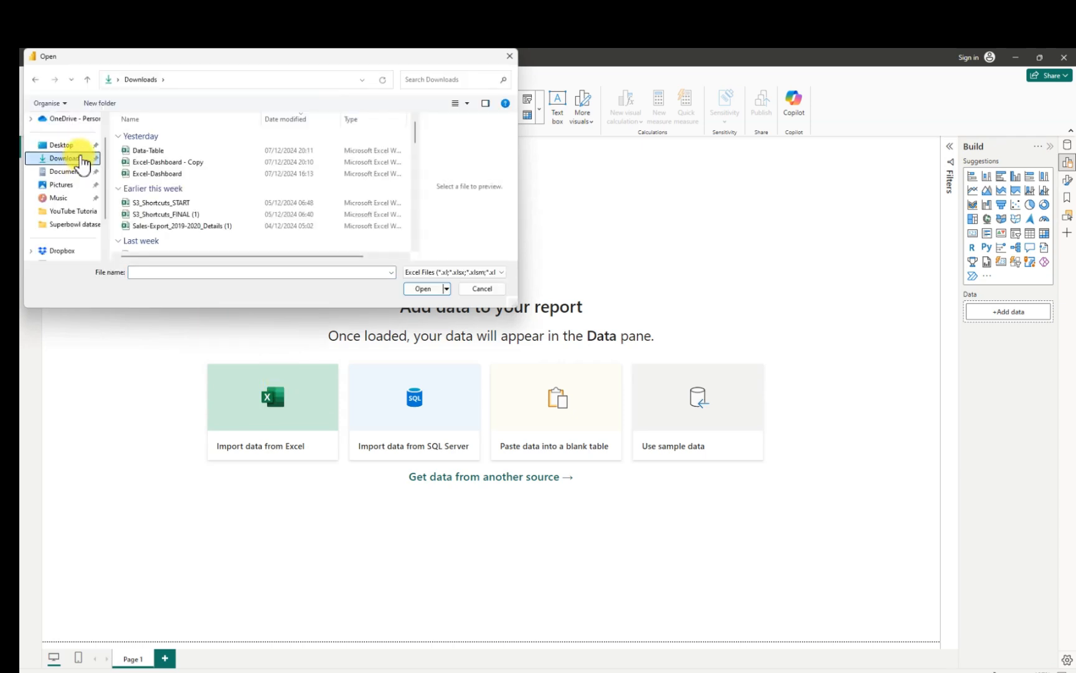
pyautogui.click(166, 174)
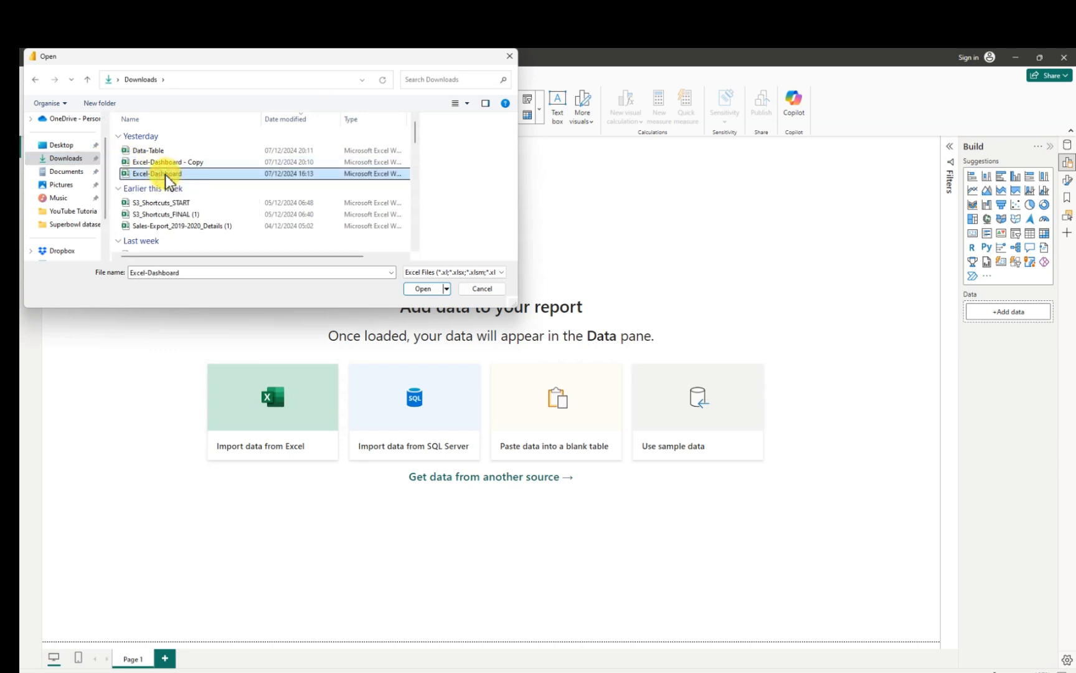
pyautogui.click(423, 293)
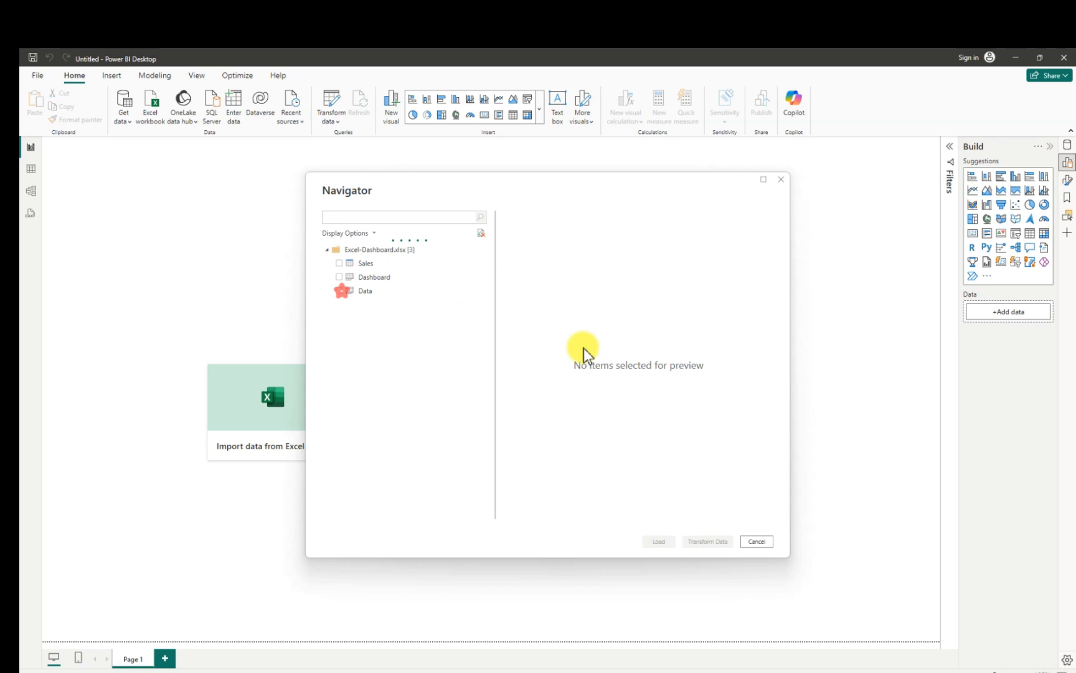
# - Select the Data sheet of the workbook and open it for transformation in the Power Query Editor
pyautogui.click(345, 291)
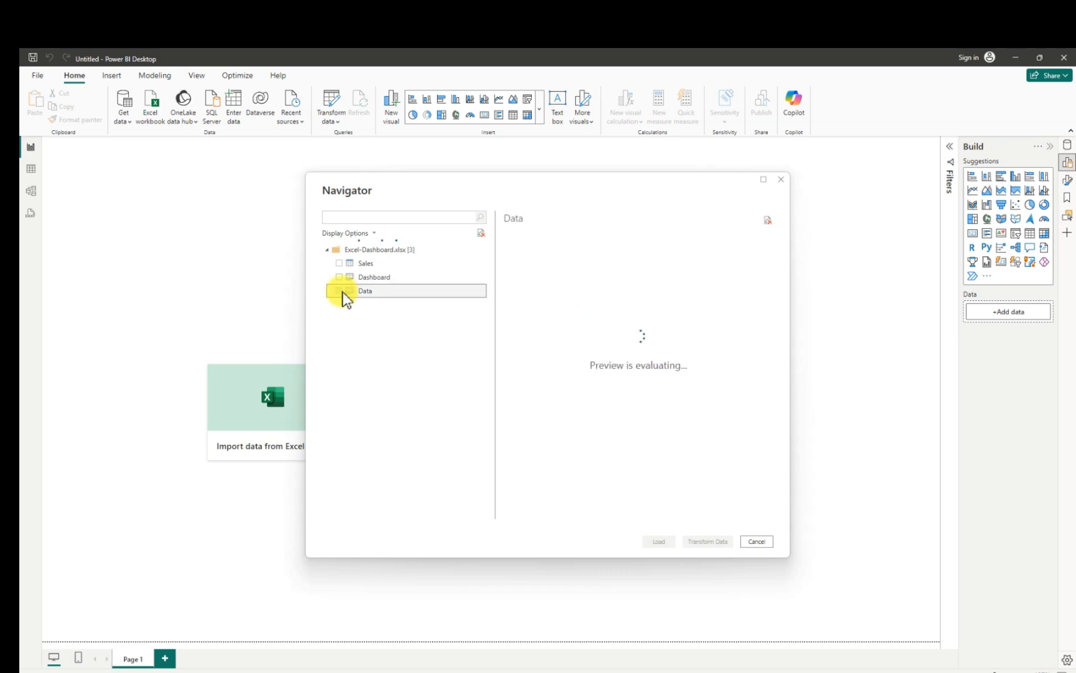
pyautogui.click(340, 290)
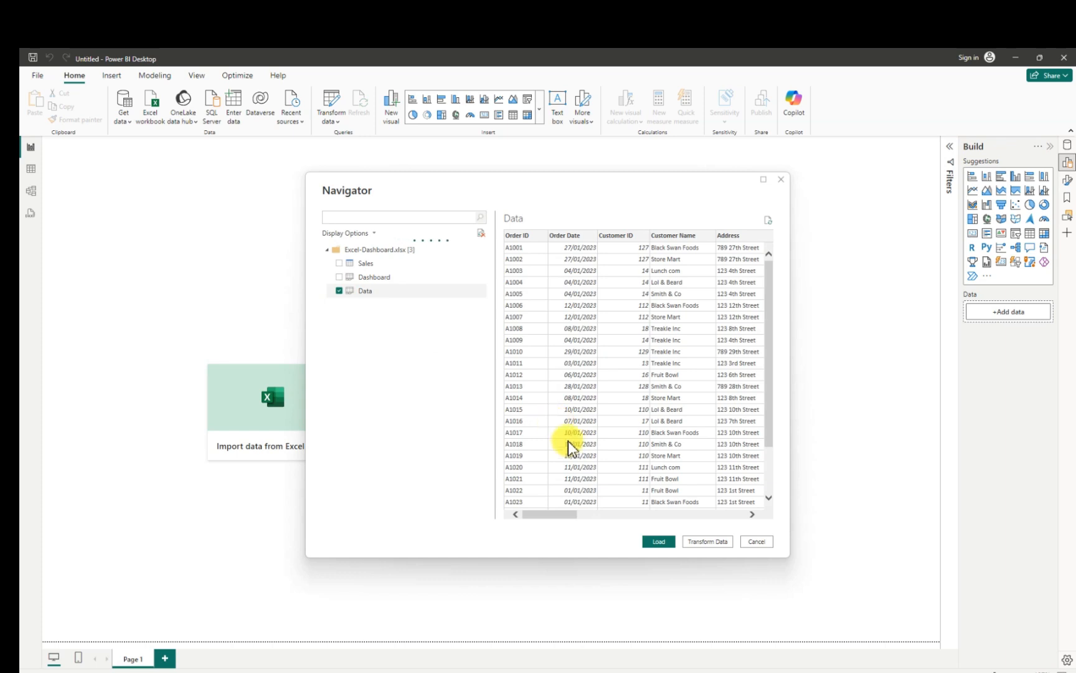
pyautogui.moveTo(554, 513); pyautogui.dragTo(522, 513)
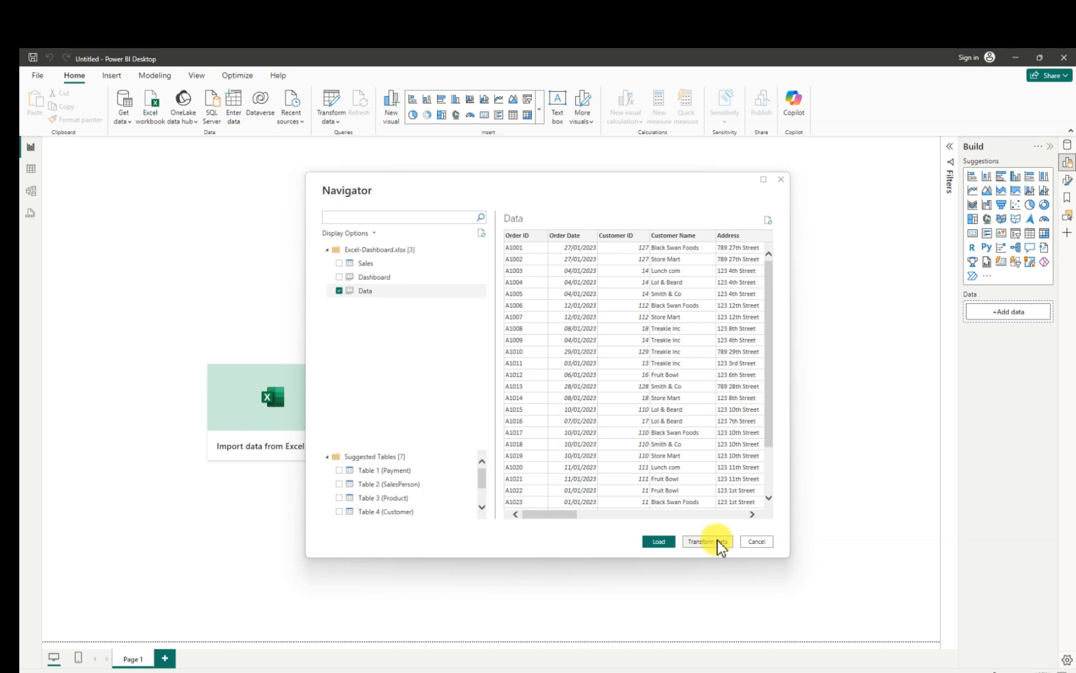
pyautogui.click(717, 540)
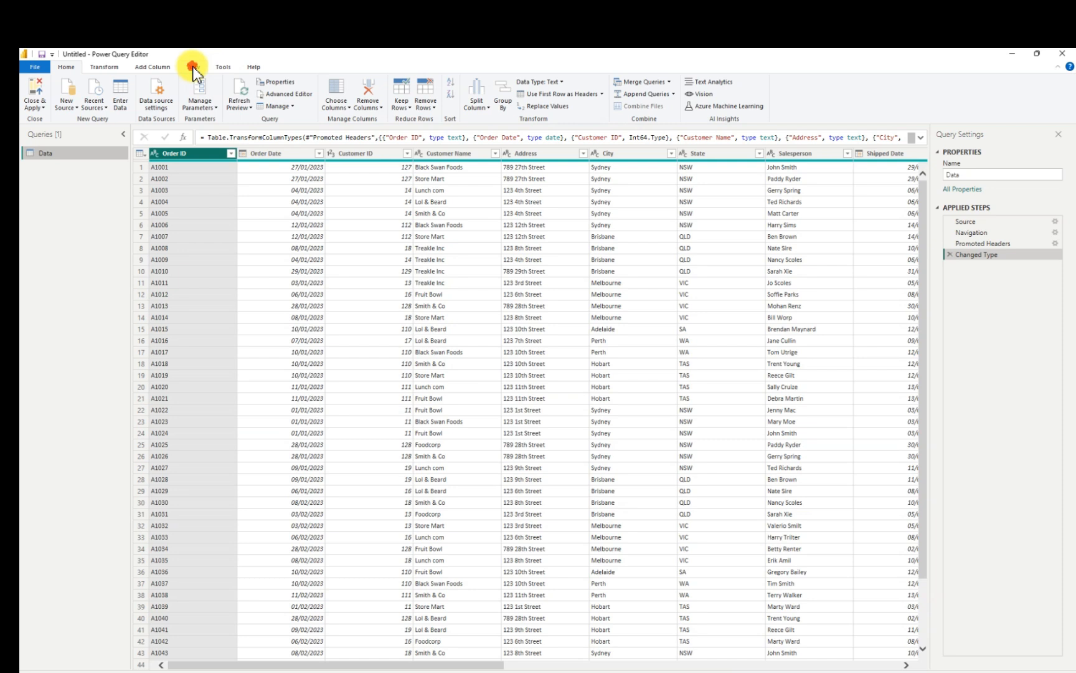
# - Show the column quality statistics to check the Data query for errors and empty values, and hide them again
pyautogui.click(193, 66)
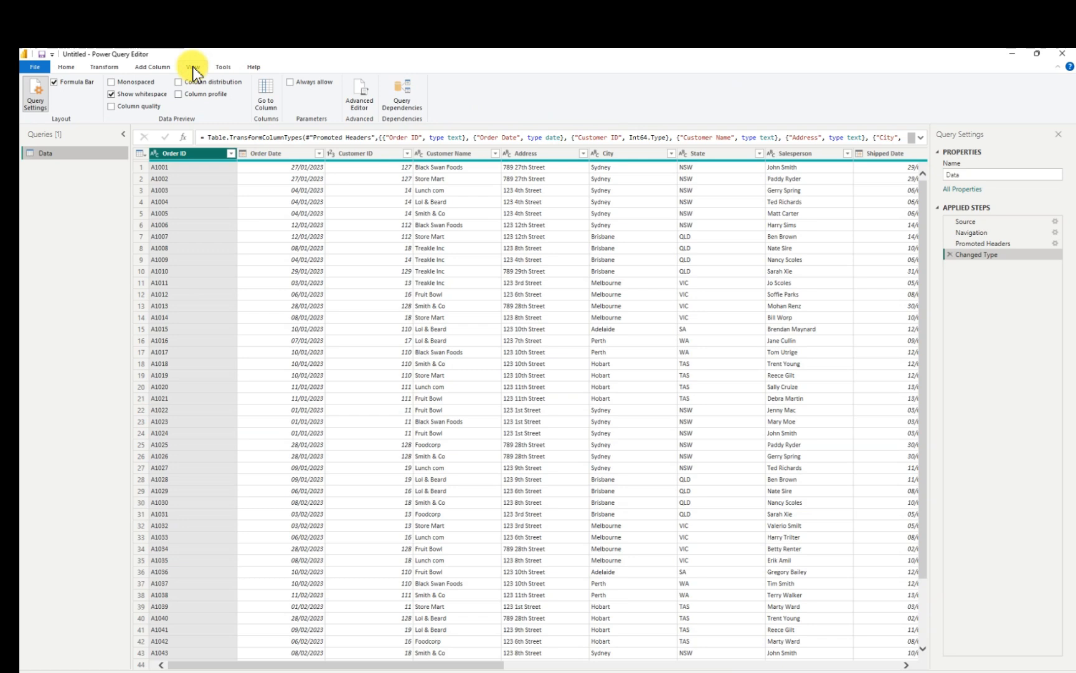
pyautogui.click(112, 106)
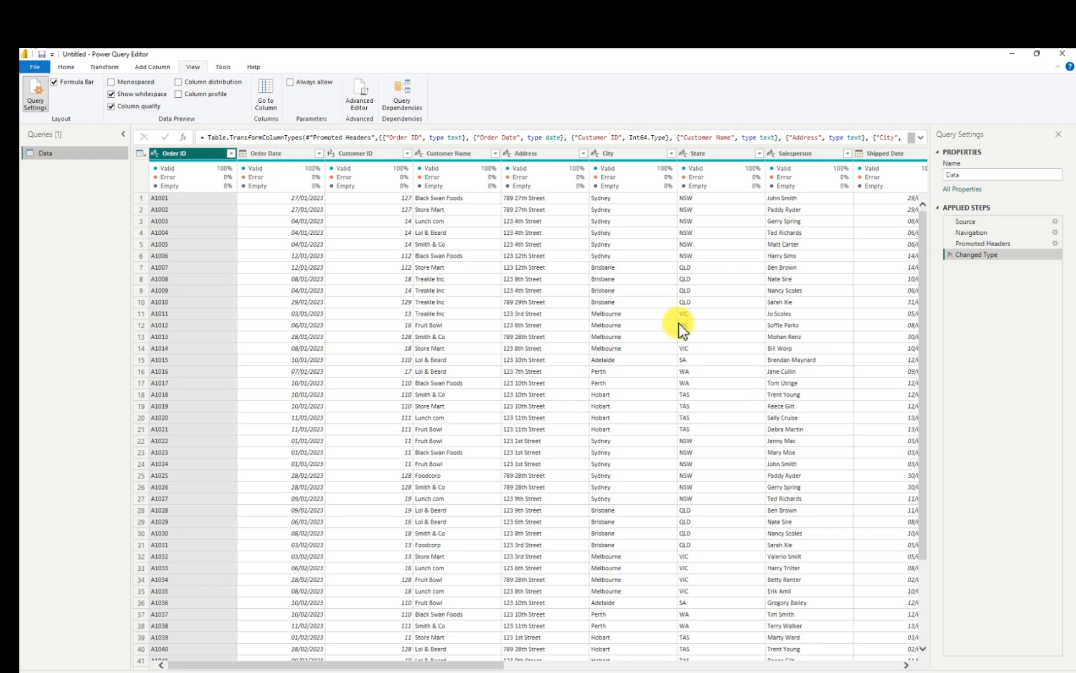
pyautogui.click(111, 107)
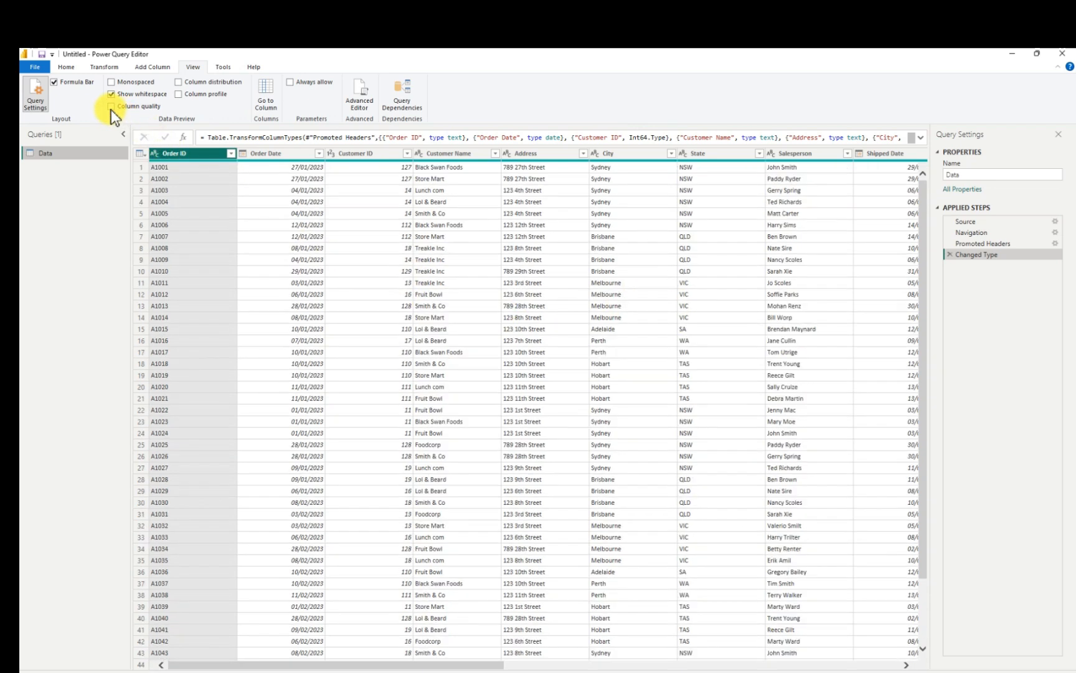
# - Review all columns of the Data query from Order ID through to Com 5 %
pyautogui.click(73, 70)
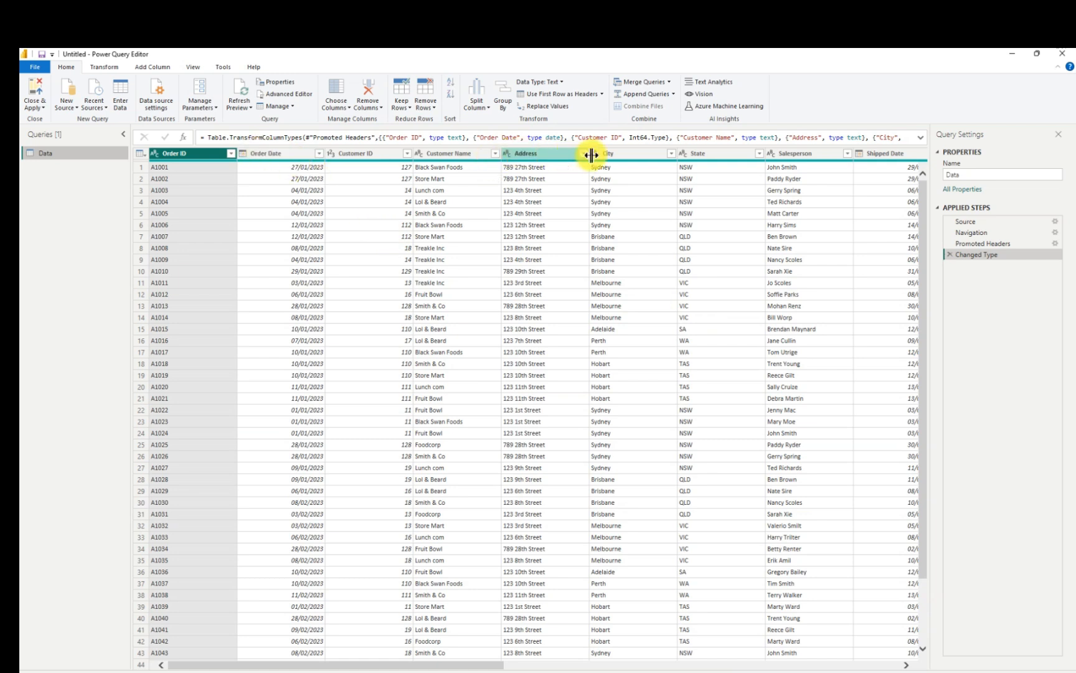
pyautogui.moveTo(492, 664); pyautogui.dragTo(548, 665)
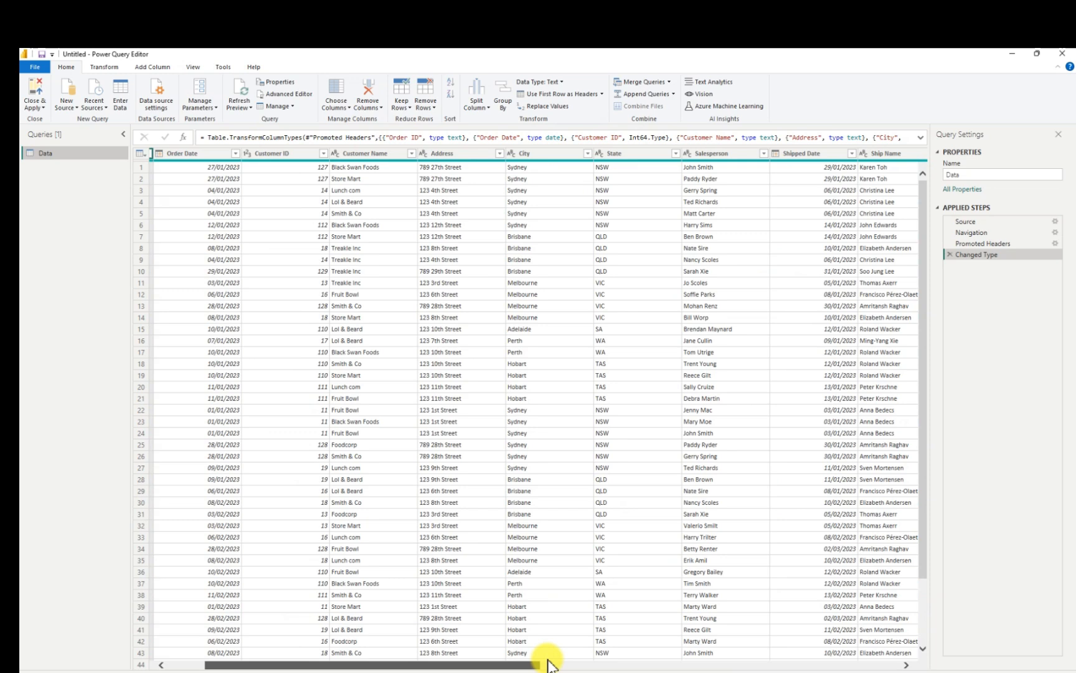
pyautogui.click(548, 664)
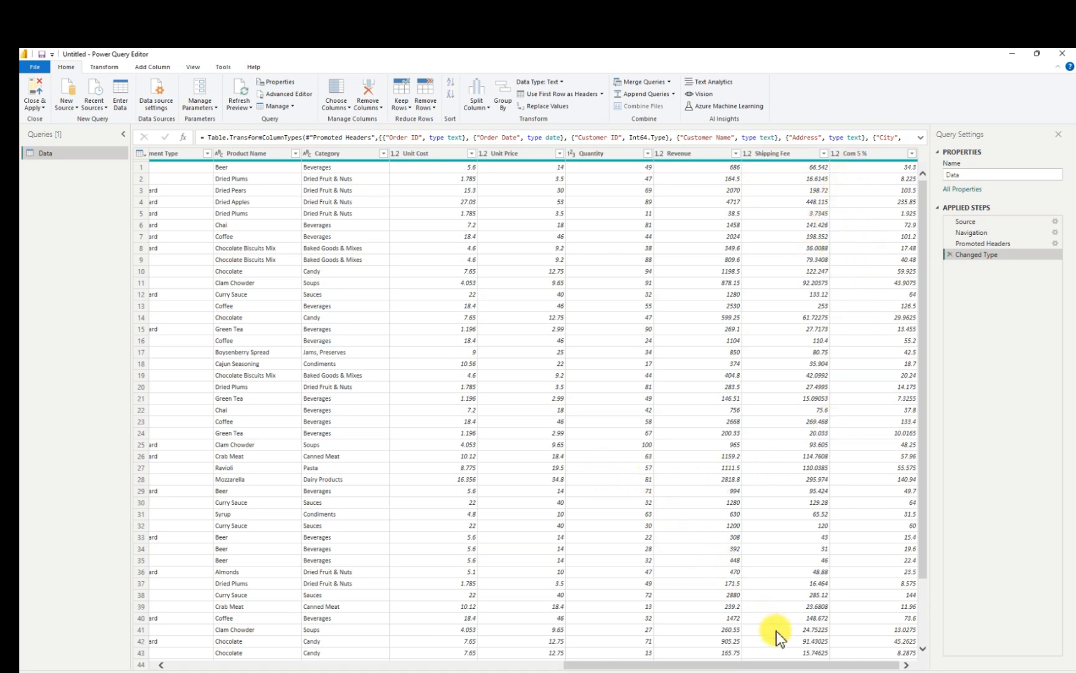
pyautogui.moveTo(746, 665); pyautogui.dragTo(309, 665)
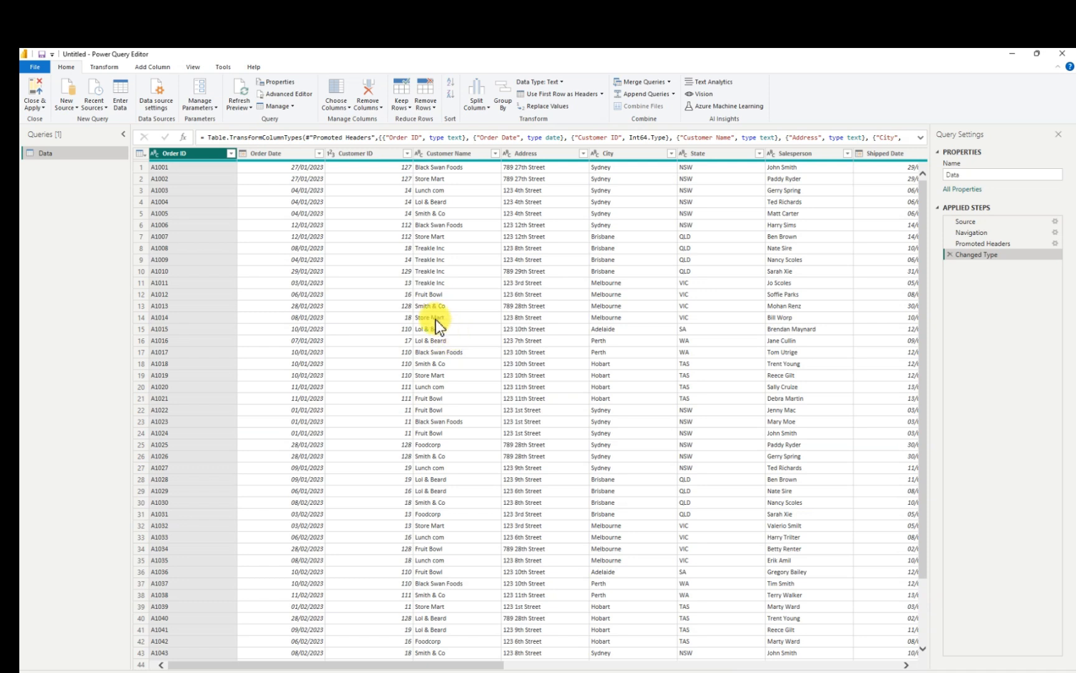
# - Move the Order Date column in front of the Order ID column
pyautogui.click(288, 153)
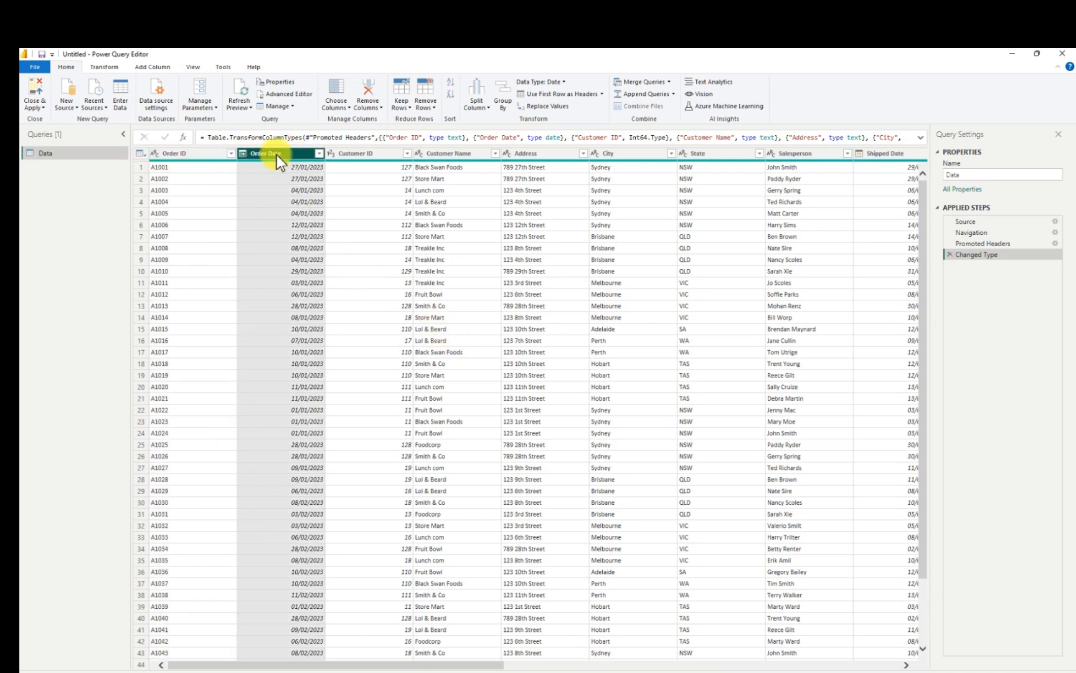
pyautogui.moveTo(291, 153); pyautogui.dragTo(219, 174)
pyautogui.moveTo(274, 231); pyautogui.dragTo(276, 232)
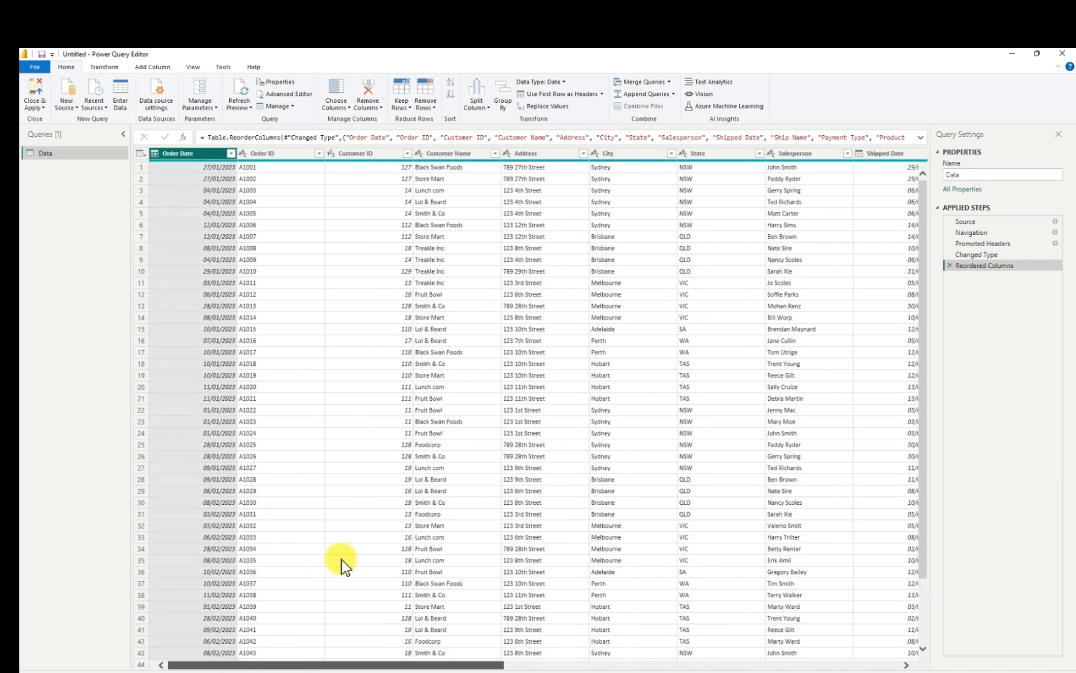
# - Apply the query changes, close the Power Query Editor and expand the Data table's field list in the report
pyautogui.moveTo(443, 664); pyautogui.dragTo(875, 666)
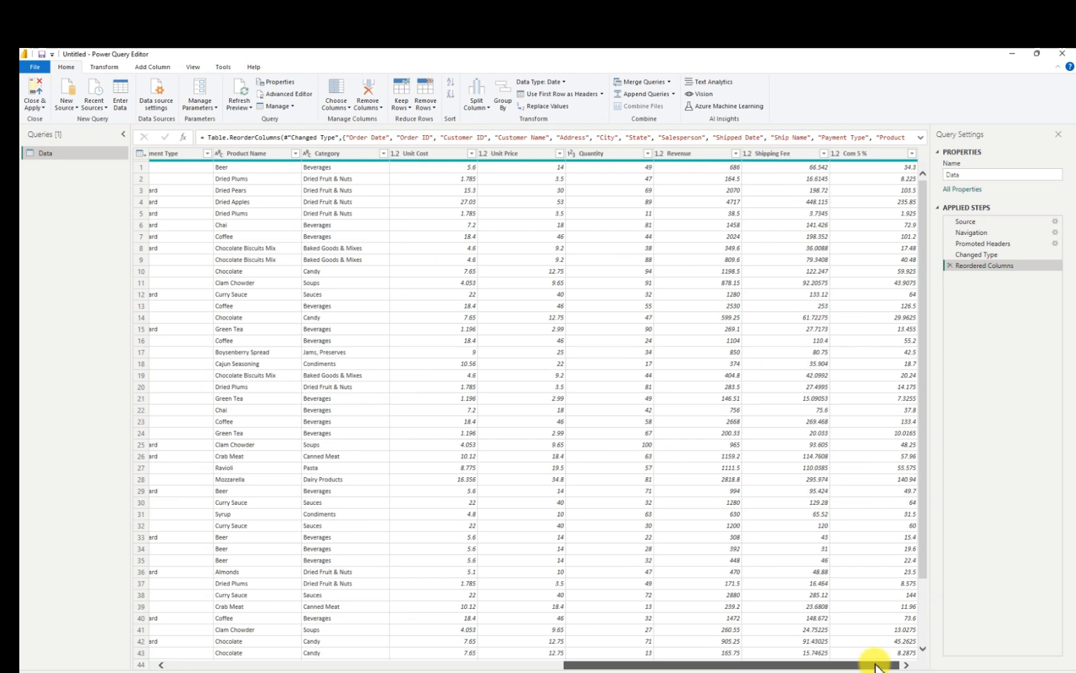
pyautogui.moveTo(875, 665); pyautogui.dragTo(333, 651)
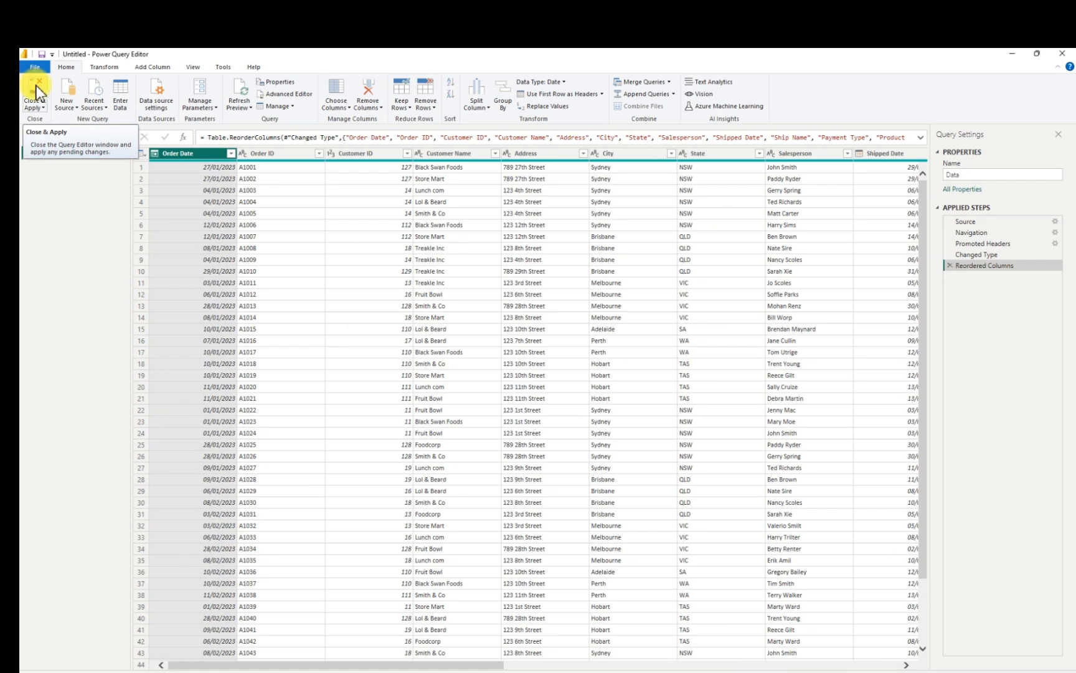
pyautogui.click(36, 85)
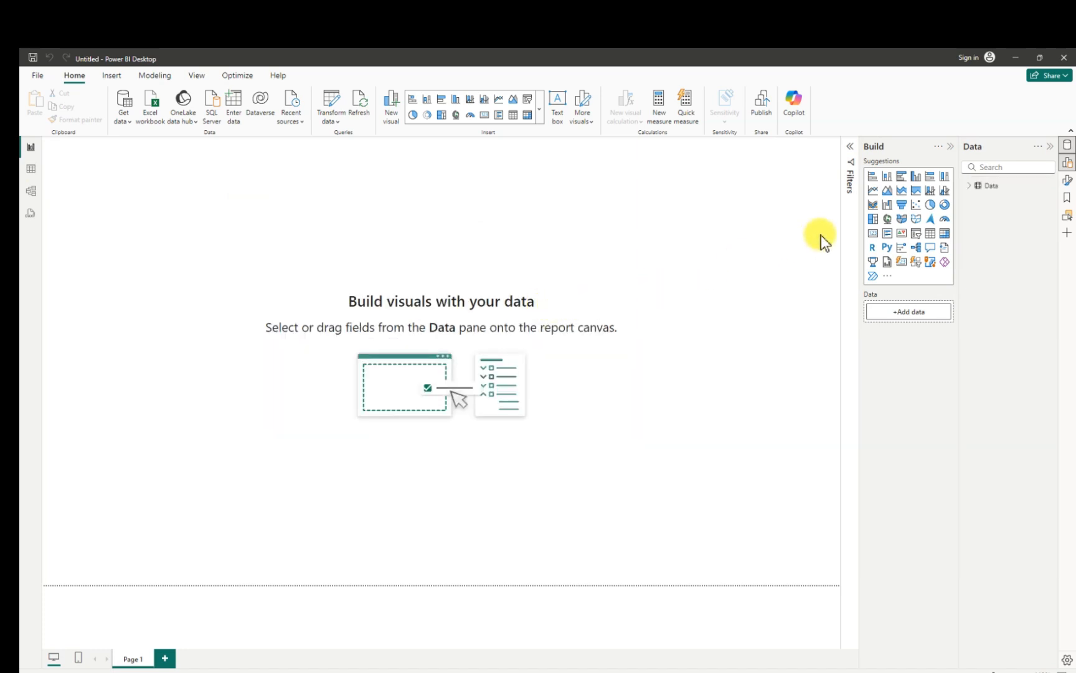
pyautogui.click(970, 185)
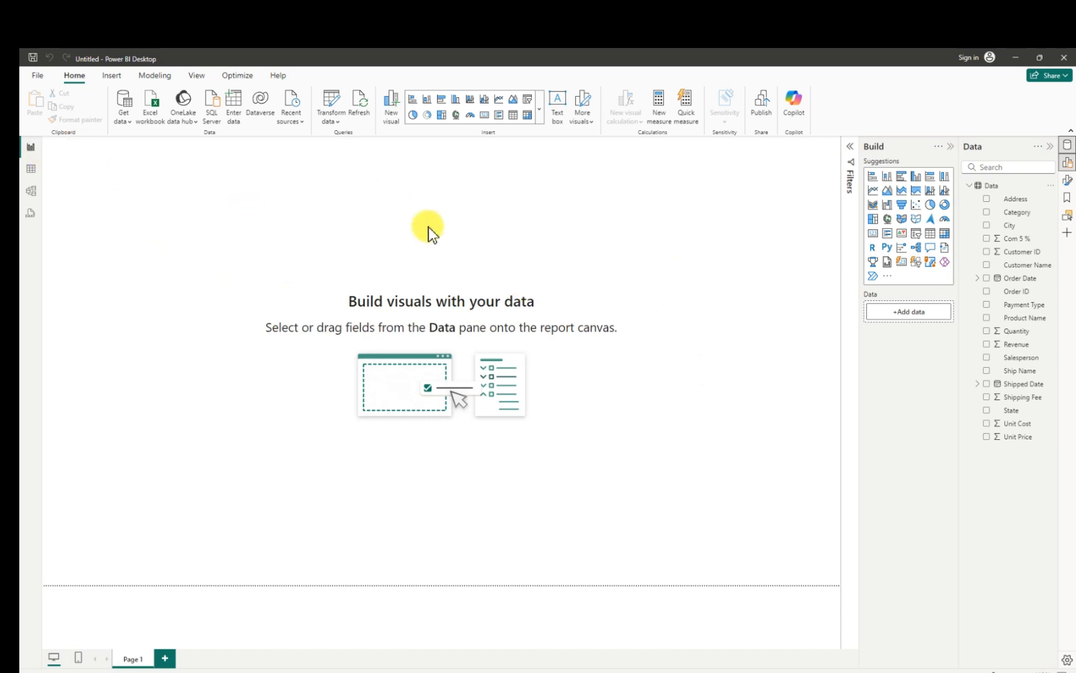
# - Inspect the loaded Data table in the table view and the model view, and return to the report view
pyautogui.click(30, 172)
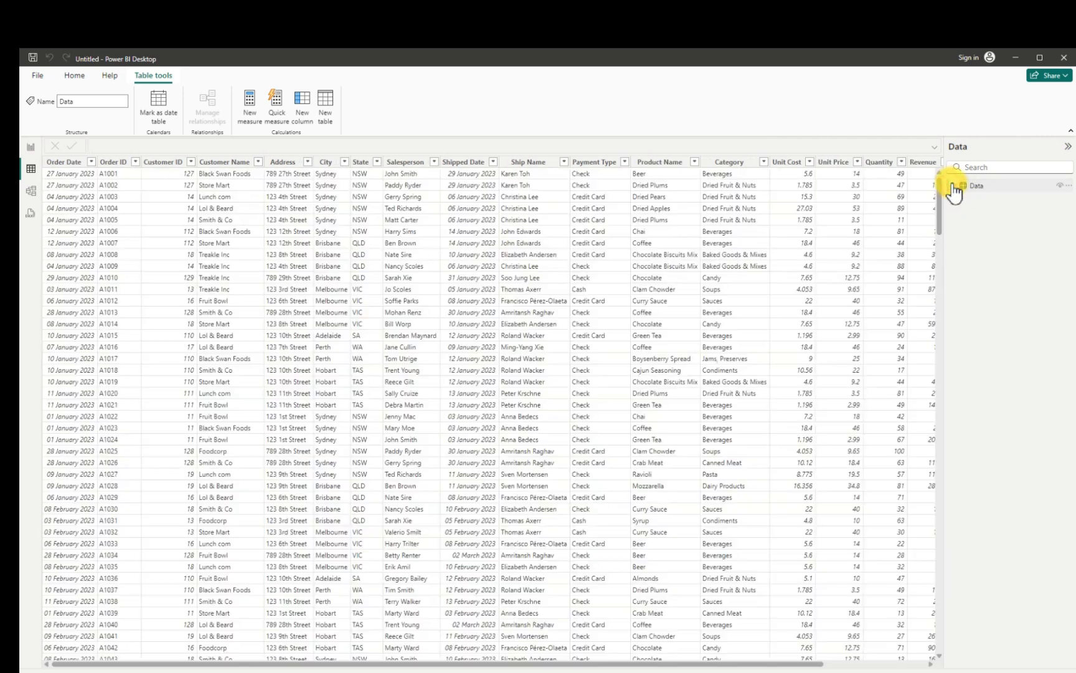
pyautogui.click(956, 187)
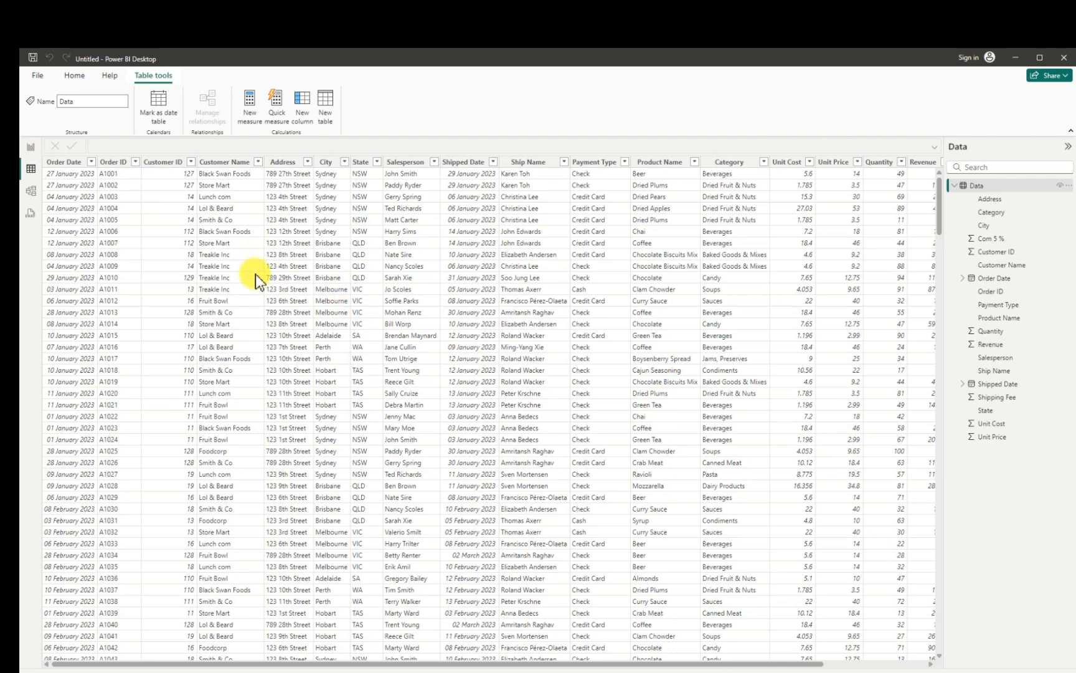
pyautogui.click(32, 191)
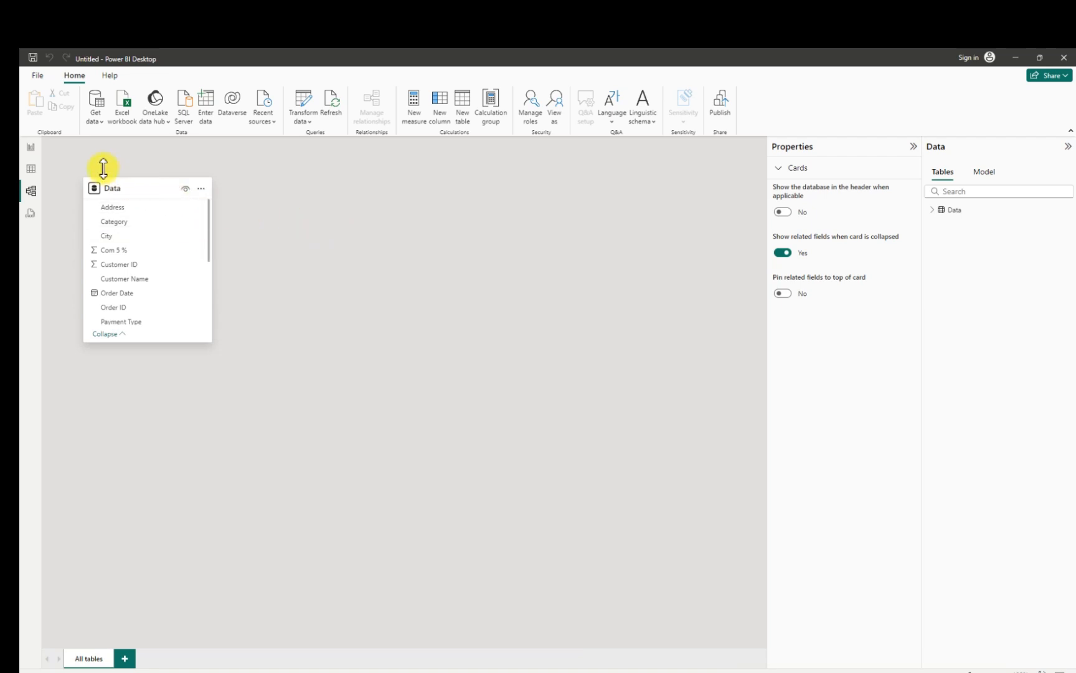
pyautogui.click(31, 147)
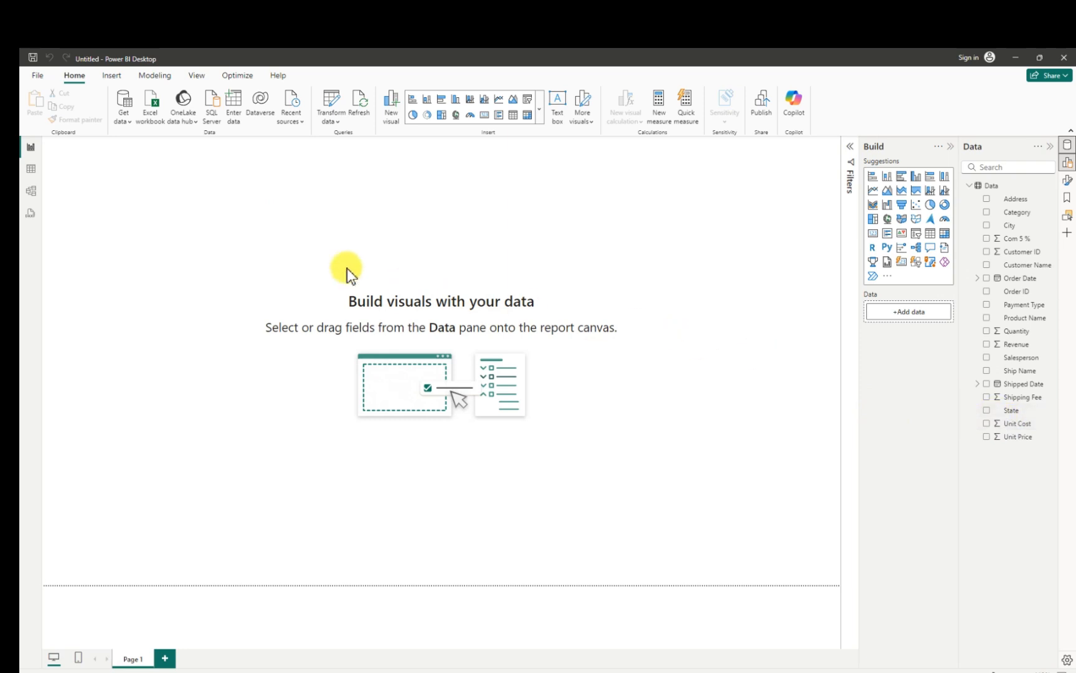
# - Save the report in the Downloads folder as a Power BI file named Revenue Report
pyautogui.click(39, 76)
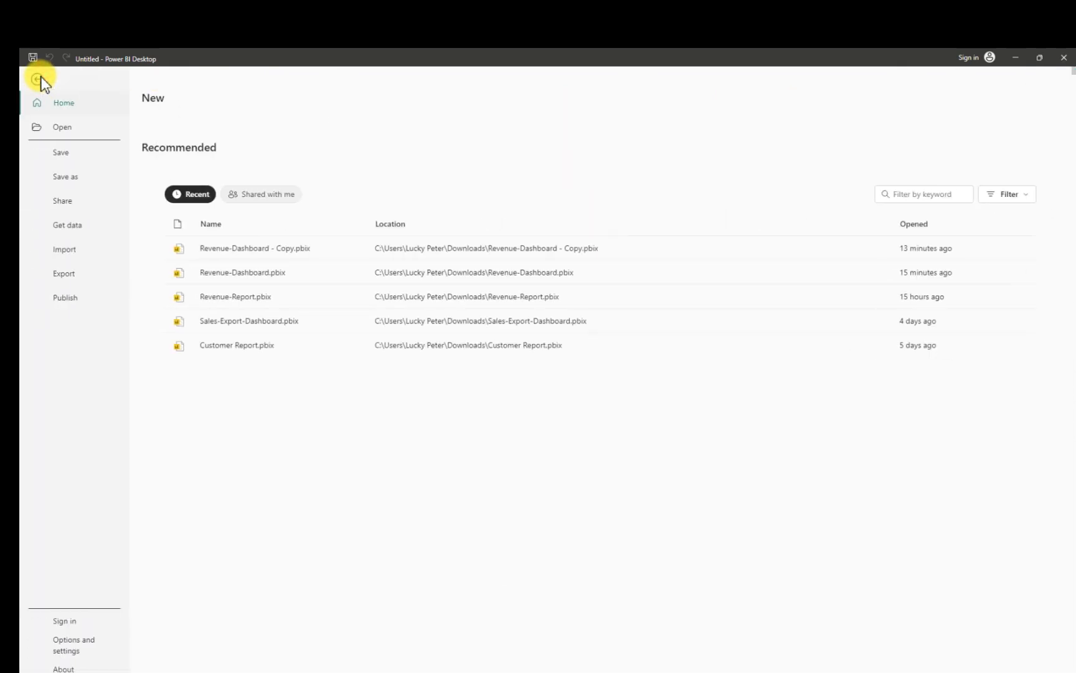
pyautogui.click(76, 180)
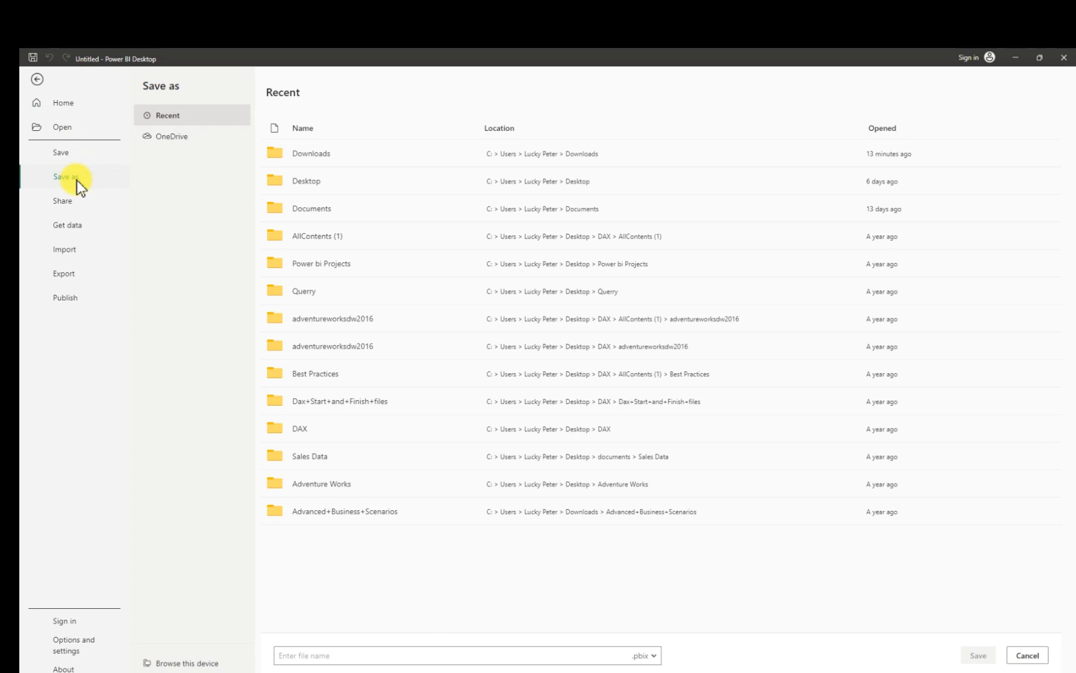
pyautogui.click(167, 653)
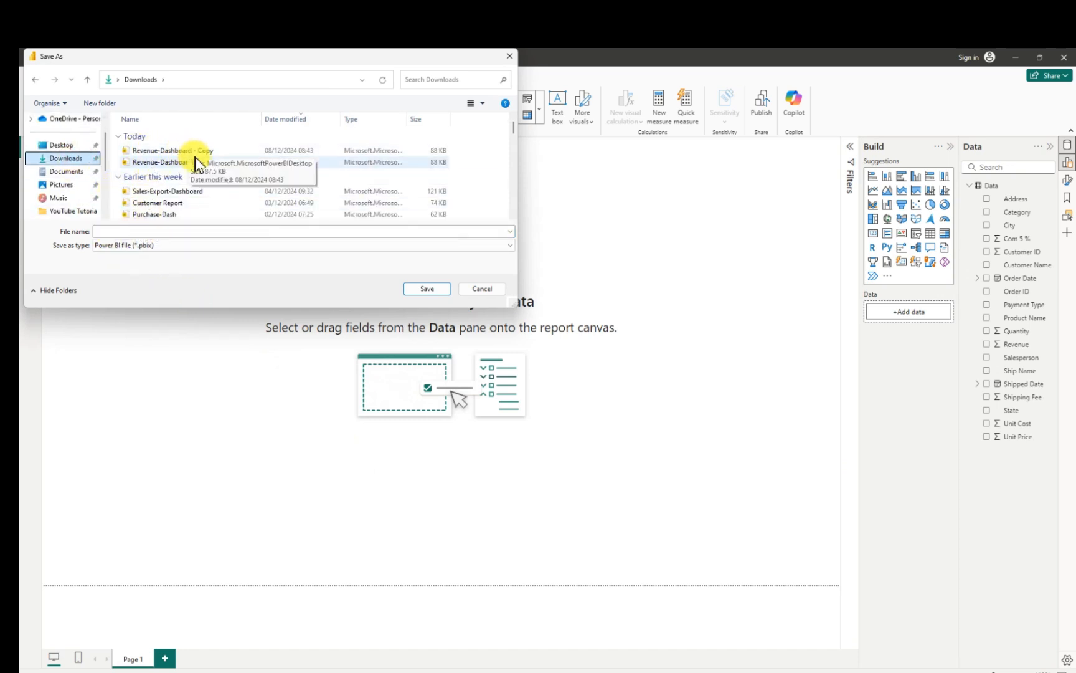
pyautogui.click(167, 231)
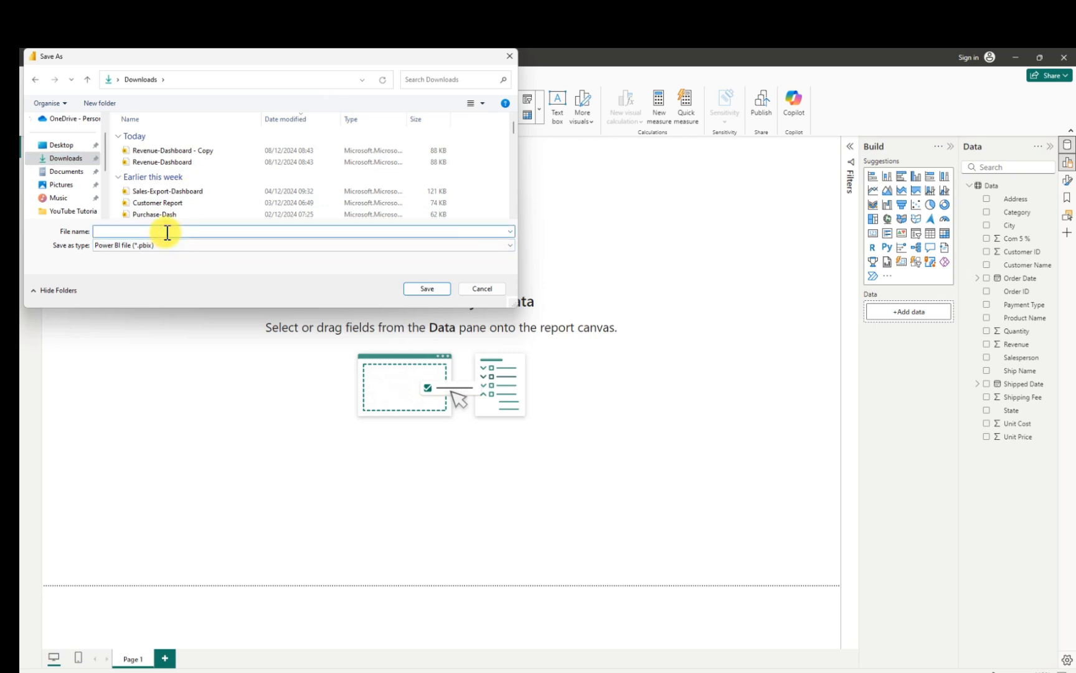
pyautogui.write('Re')
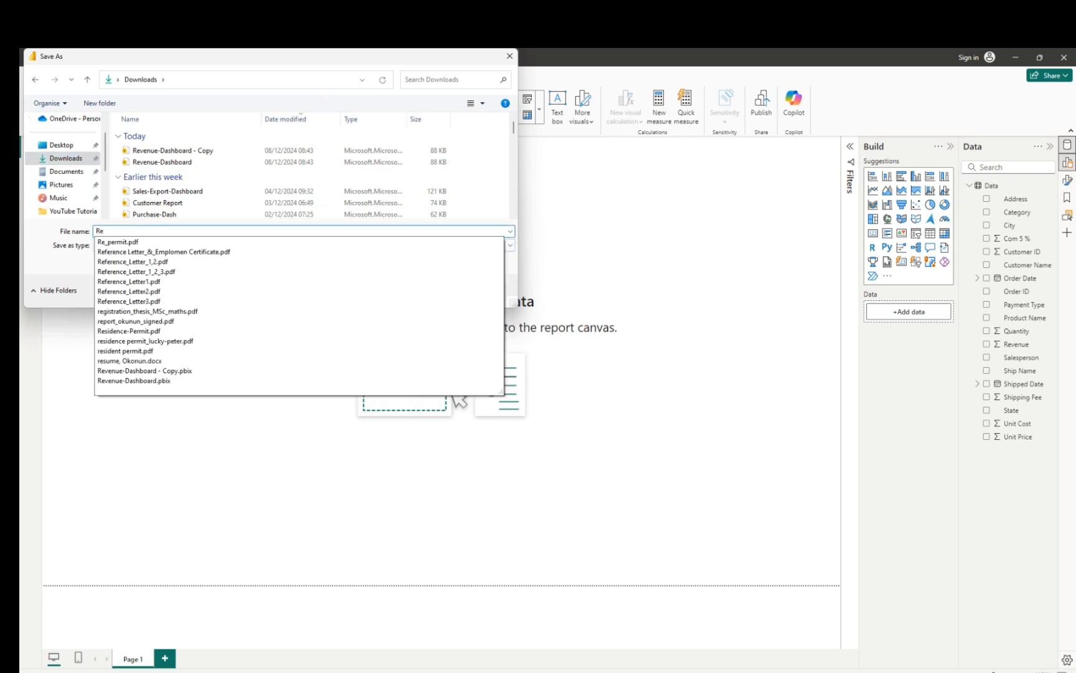
pyautogui.write('venue')
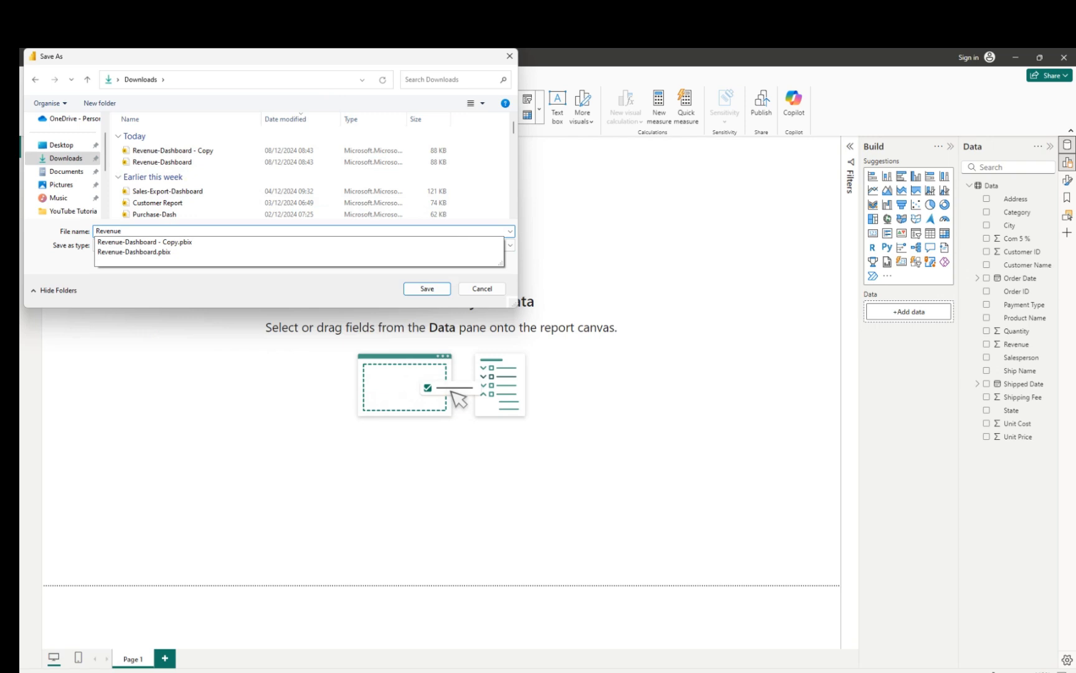
pyautogui.click(167, 232)
pyautogui.write('Re')
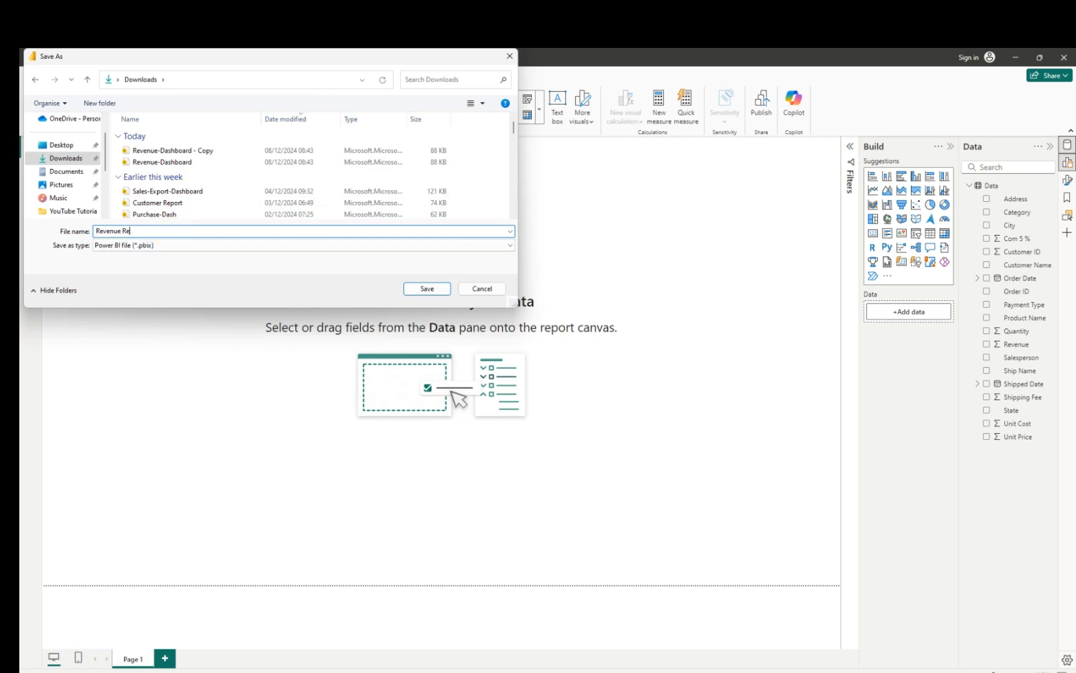
pyautogui.write('port')
pyautogui.click(424, 287)
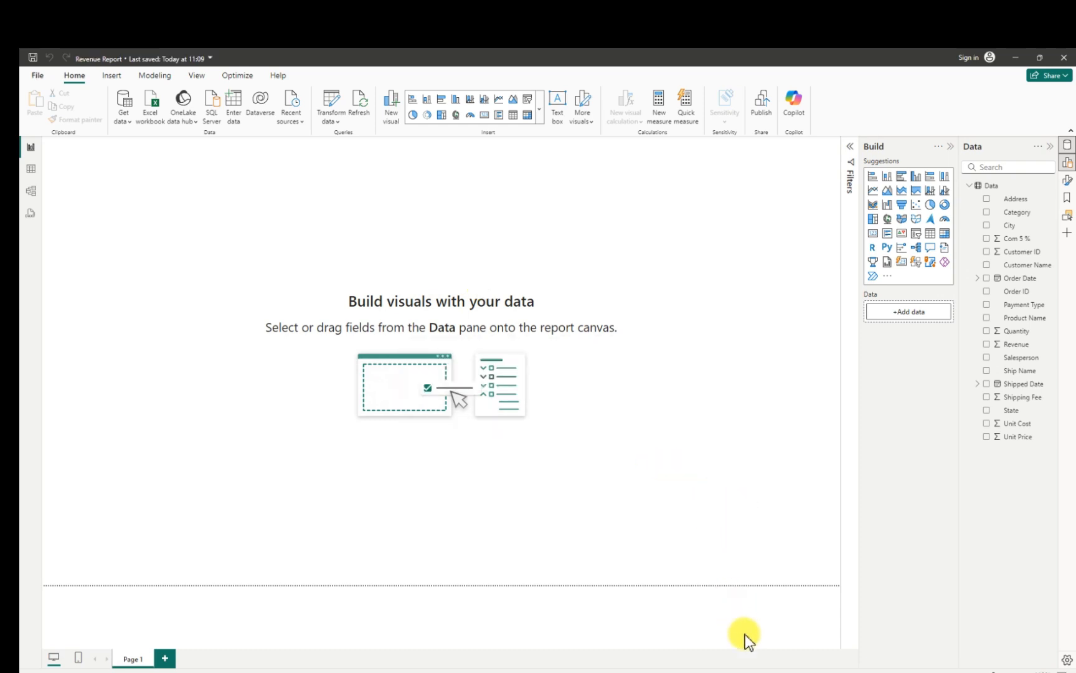
# - Look at the finished Revenue-Dashboard report as a layout reference and return to the Revenue Report
pyautogui.moveTo(790, 670)
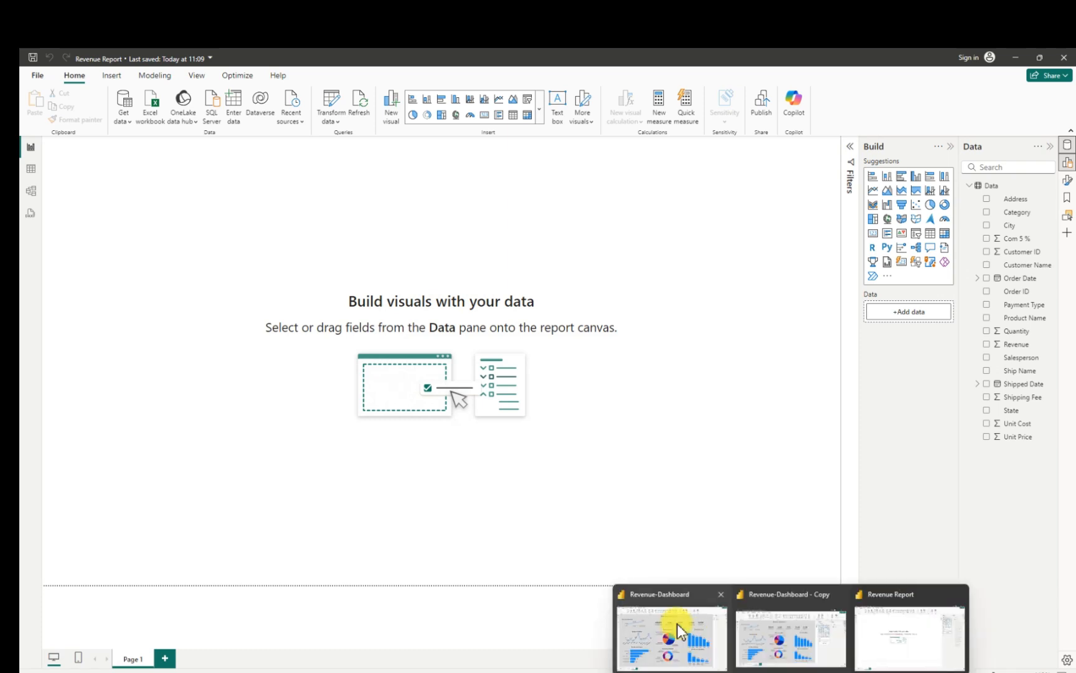
pyautogui.click(679, 629)
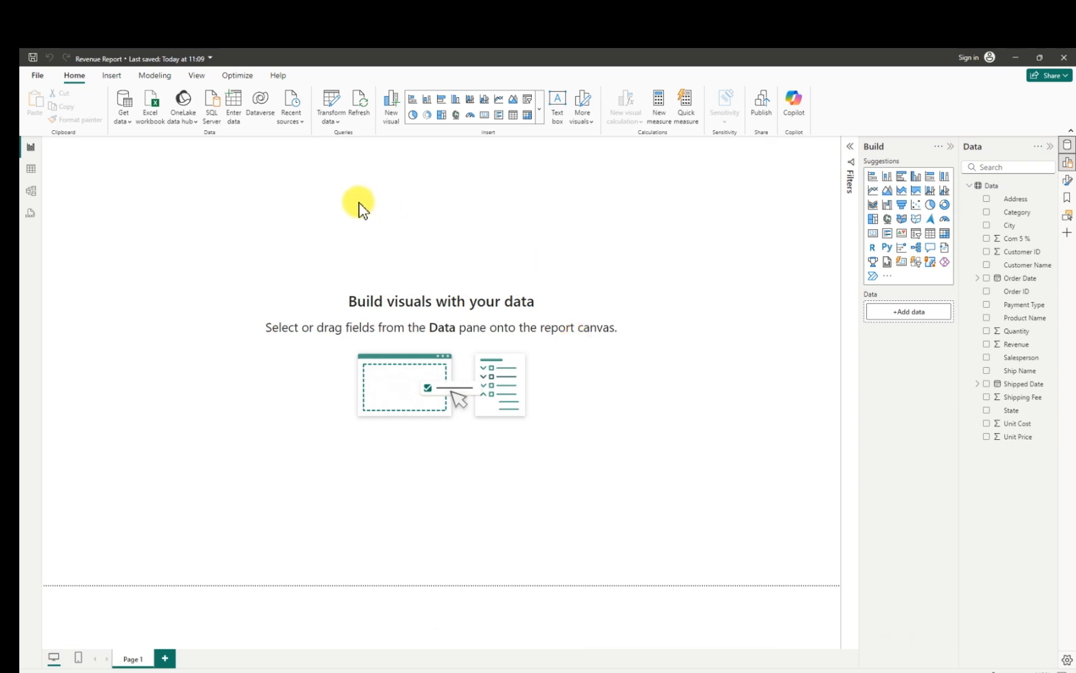
# - Insert a rounded rectangle and stretch it into a banner about 1123 wide and 141 high along the upper edge of the page
pyautogui.click(112, 76)
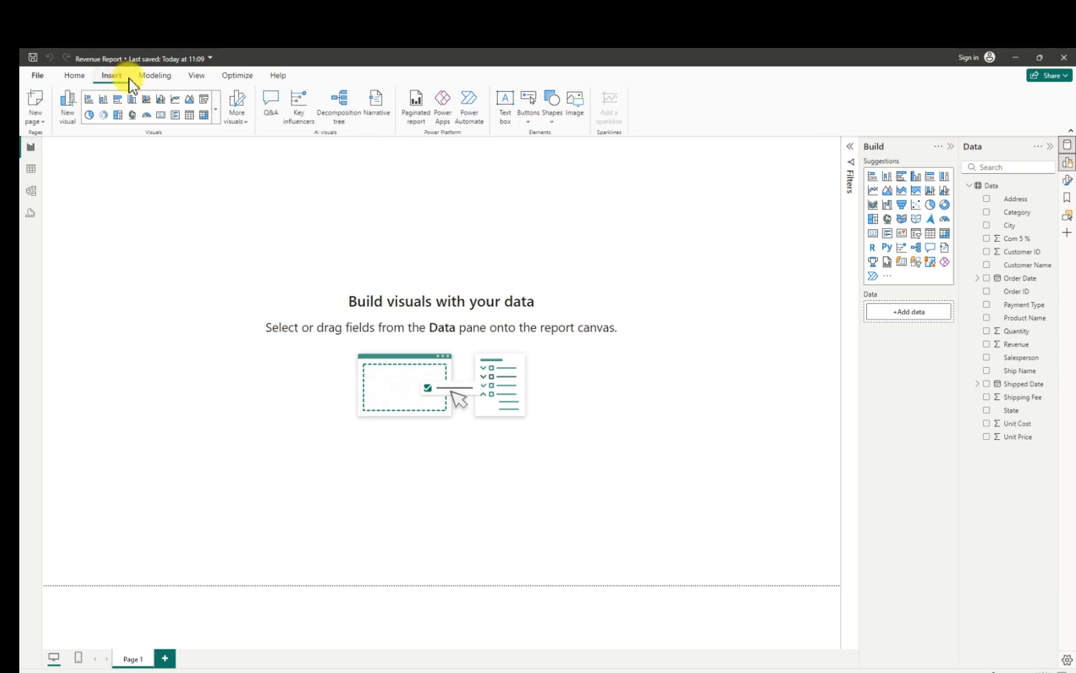
pyautogui.click(553, 122)
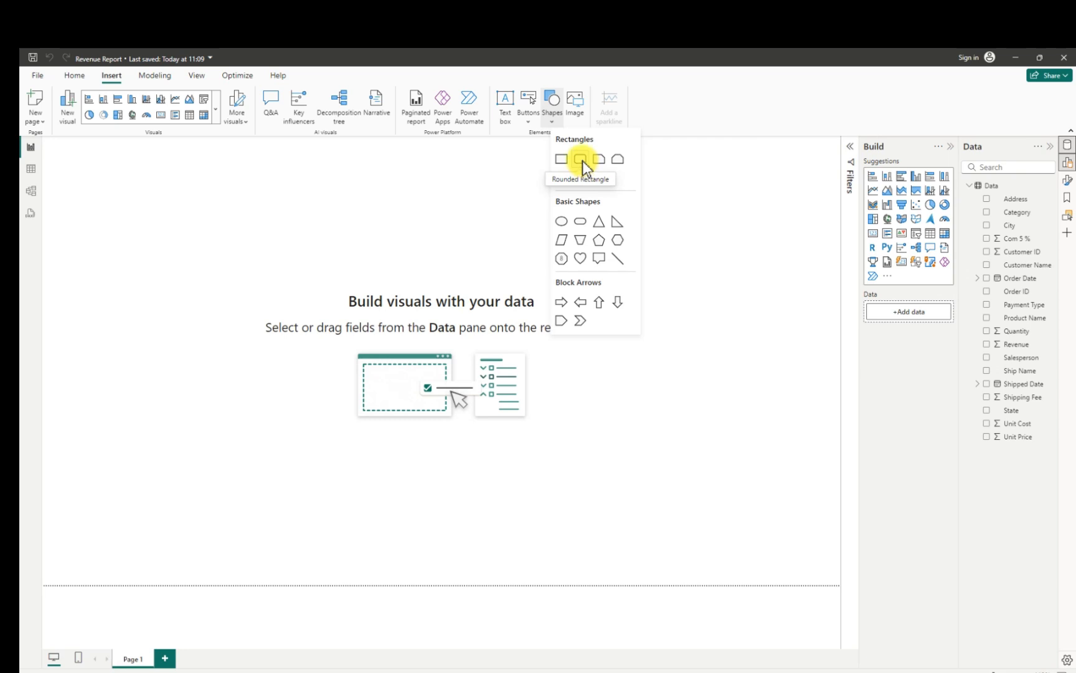
pyautogui.click(582, 159)
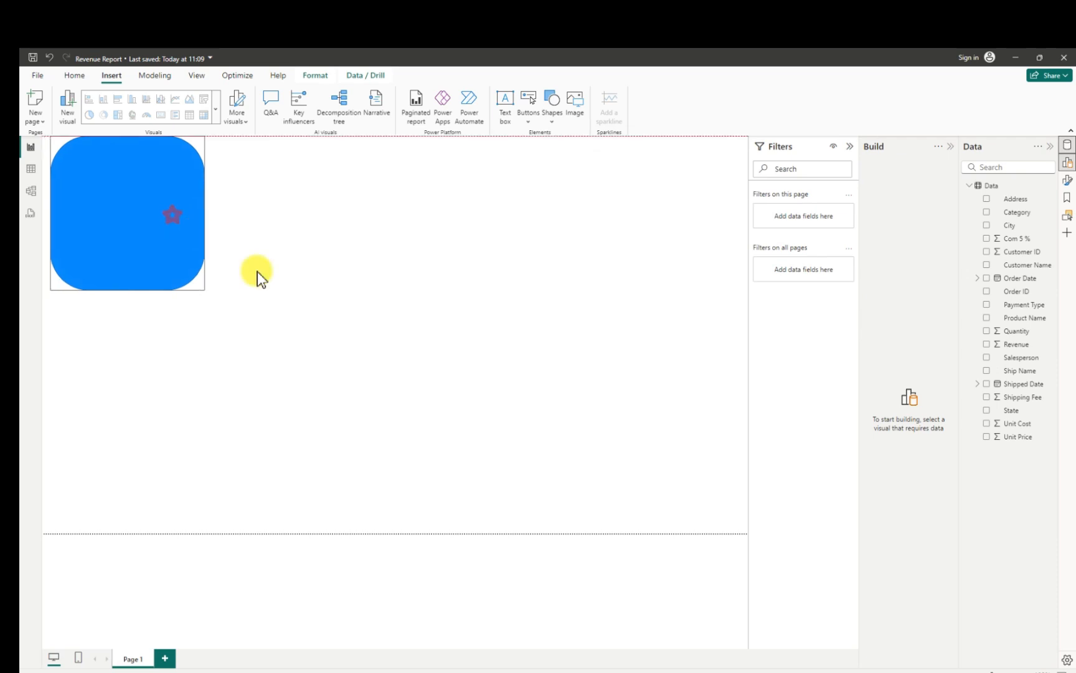
pyautogui.moveTo(191, 207); pyautogui.dragTo(601, 219)
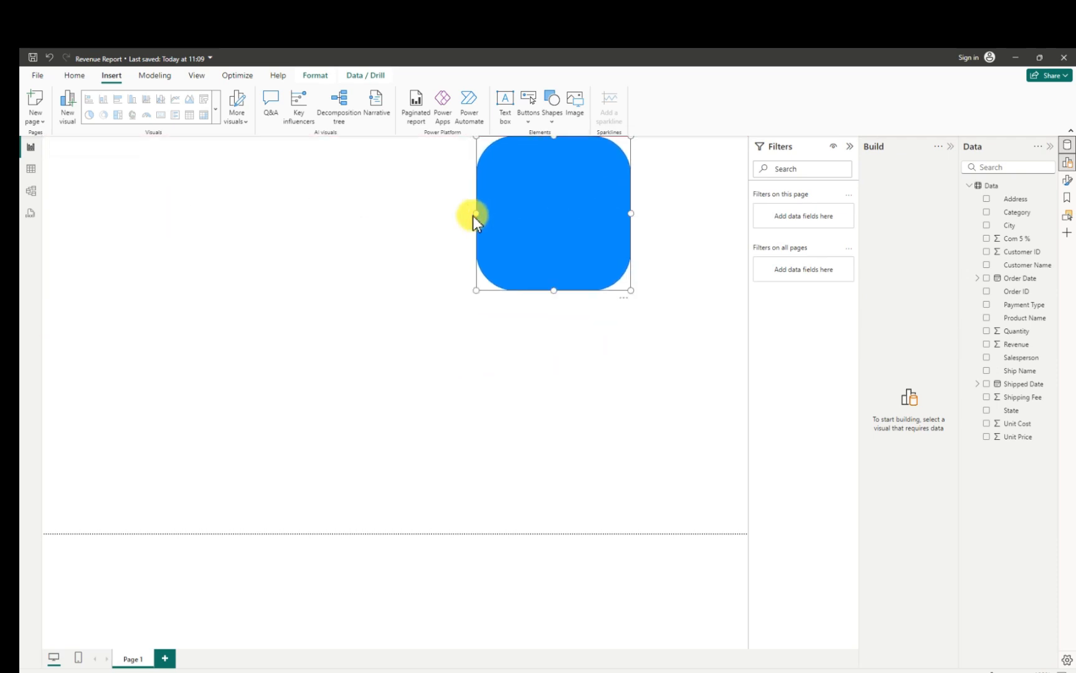
pyautogui.moveTo(475, 215); pyautogui.dragTo(102, 181)
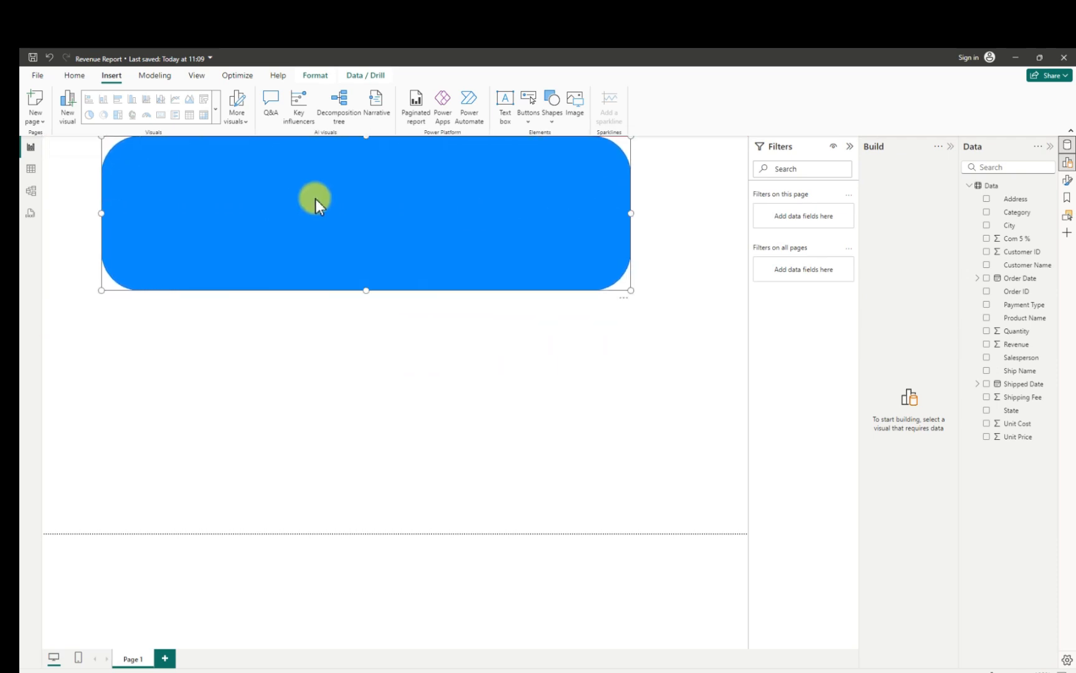
pyautogui.moveTo(374, 207); pyautogui.dragTo(445, 224)
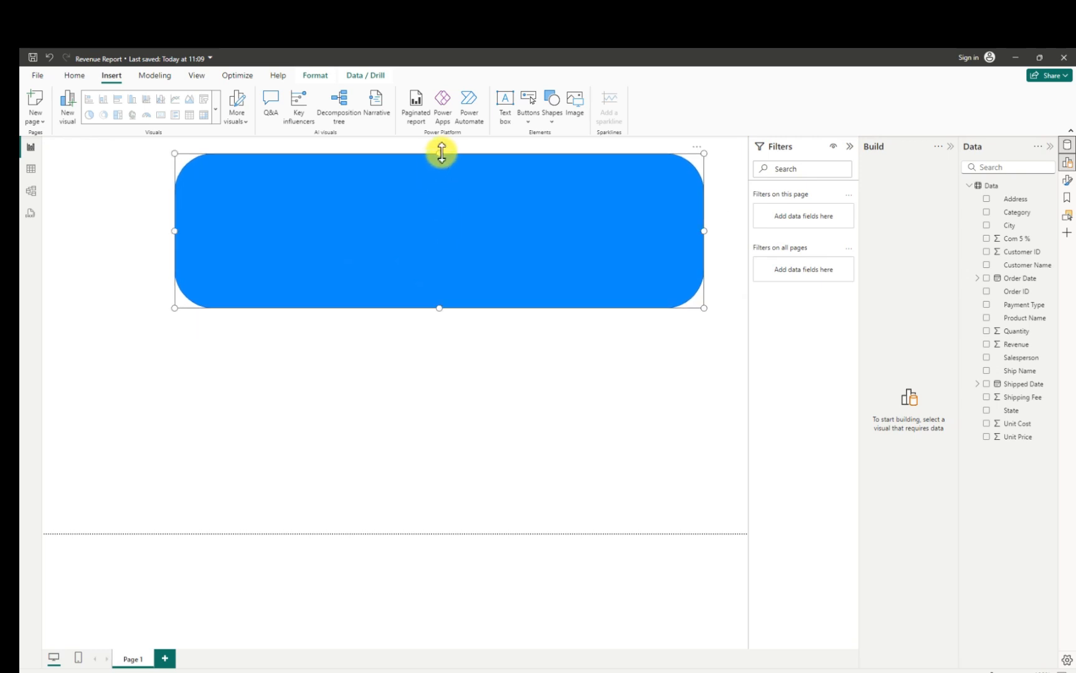
pyautogui.moveTo(442, 152); pyautogui.dragTo(427, 209)
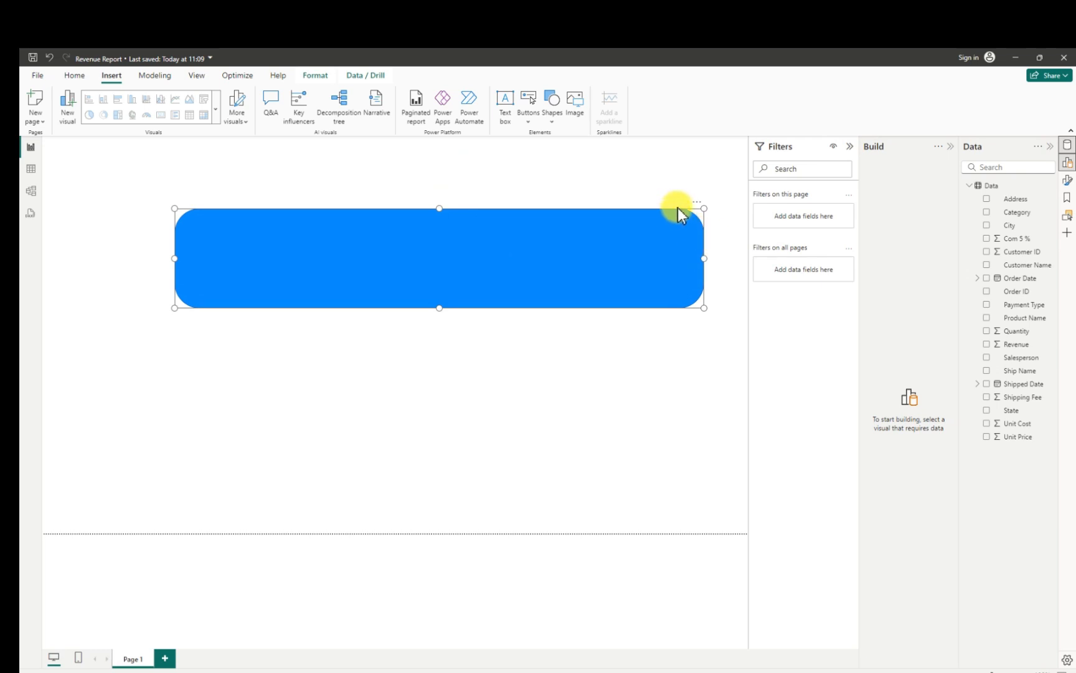
pyautogui.moveTo(704, 208); pyautogui.dragTo(715, 206)
pyautogui.moveTo(558, 250); pyautogui.dragTo(541, 210)
pyautogui.moveTo(459, 160)
pyautogui.mouseDown()
pyautogui.moveTo(457, 195)
pyautogui.moveTo(462, 182)
pyautogui.mouseUp()
pyautogui.moveTo(199, 196); pyautogui.dragTo(119, 195)
pyautogui.moveTo(369, 201)
pyautogui.mouseDown()
pyautogui.moveTo(390, 196)
pyautogui.moveTo(380, 197)
pyautogui.mouseUp()
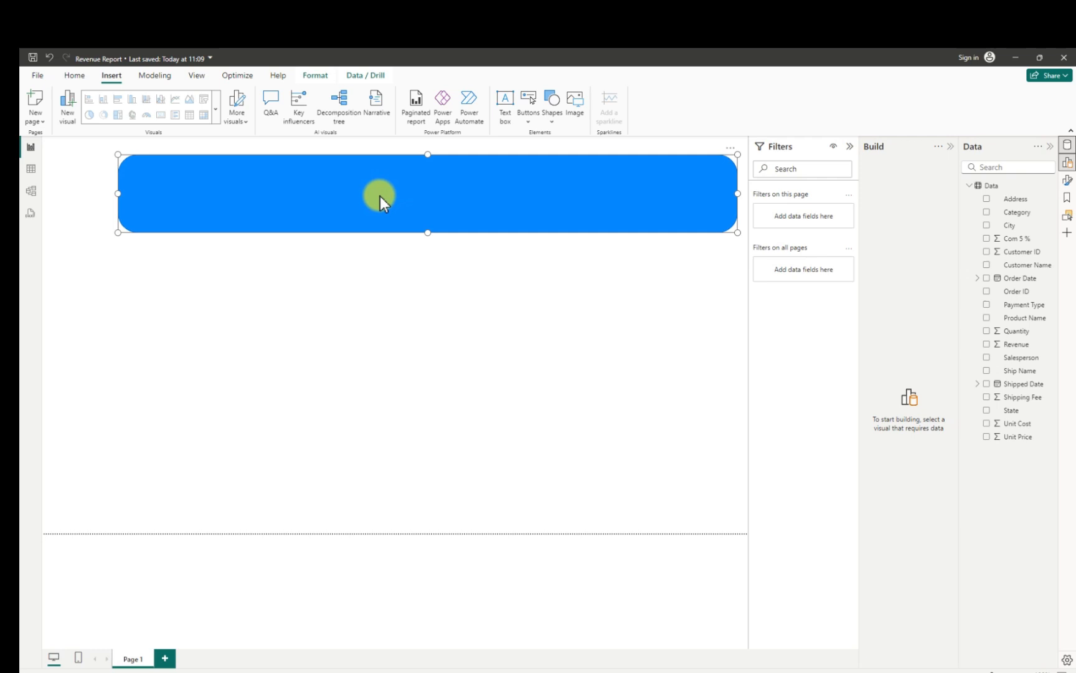
# - Remove the banner shape's fill, leaving only its border switched on
pyautogui.click(731, 150)
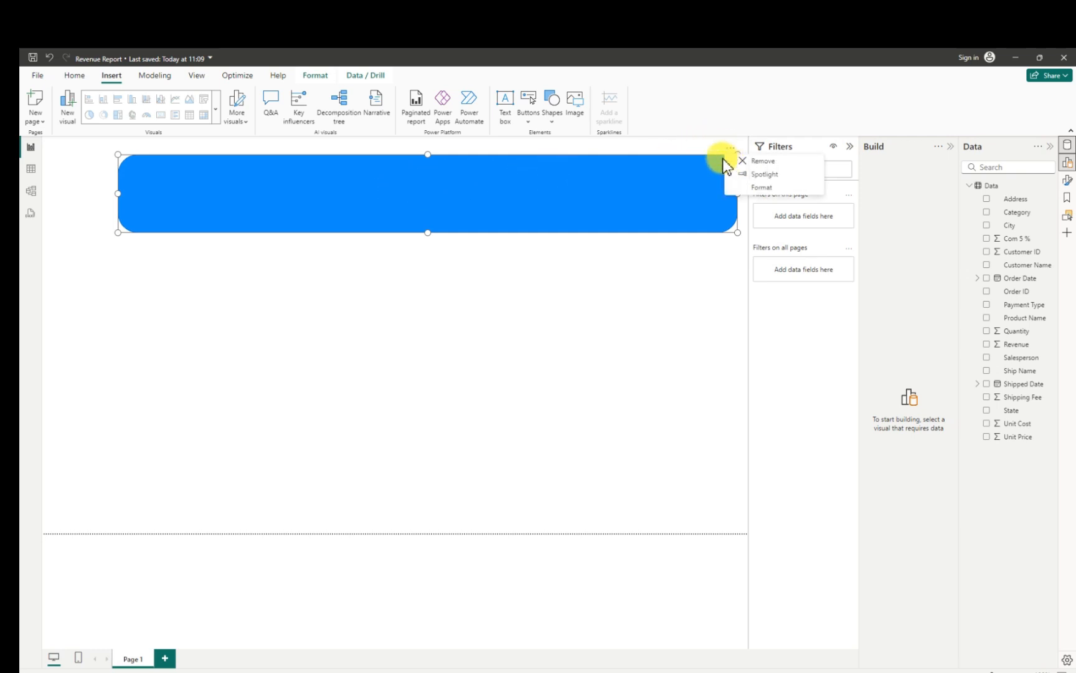
pyautogui.click(755, 187)
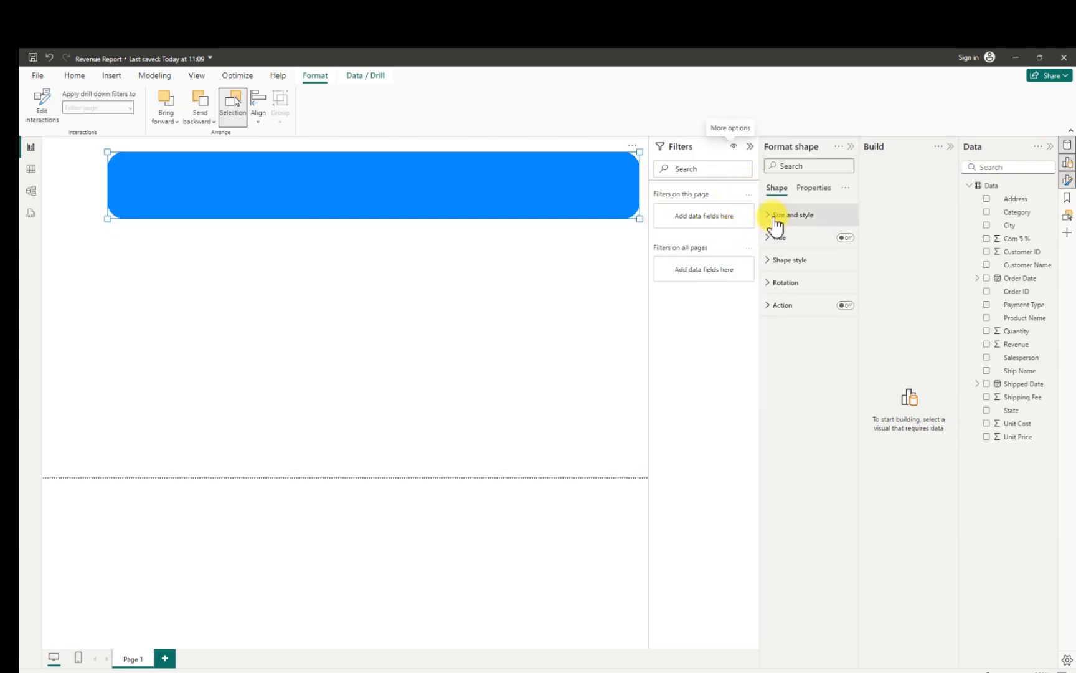
pyautogui.click(773, 217)
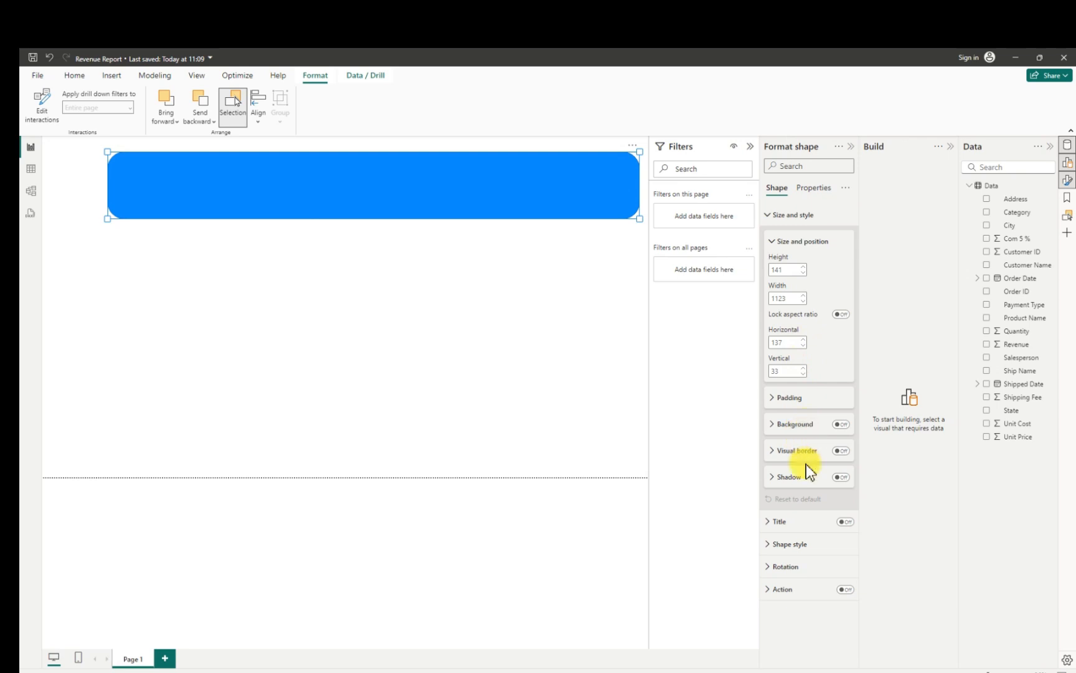
pyautogui.click(771, 549)
pyautogui.scroll(-3, 788, 548)
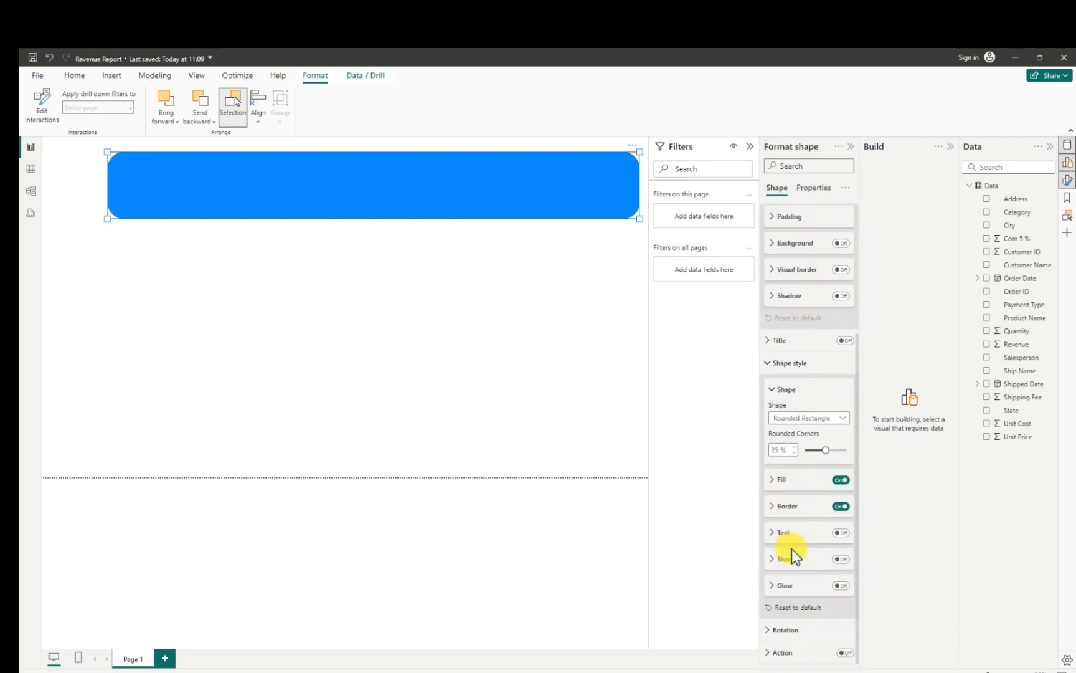
pyautogui.click(842, 505)
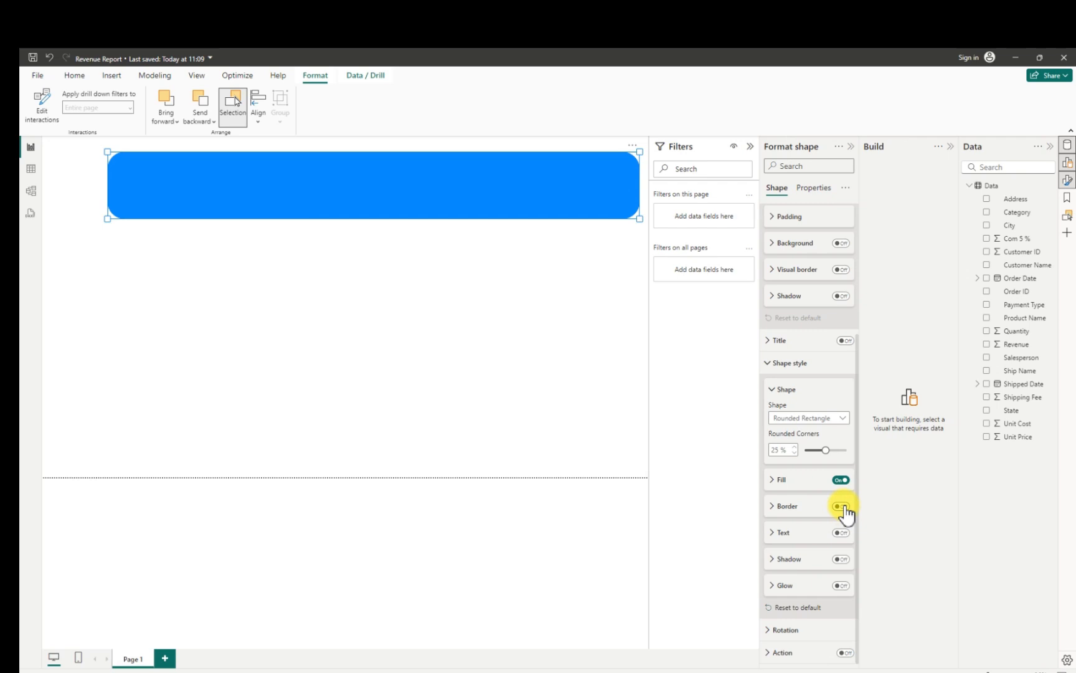
pyautogui.click(841, 480)
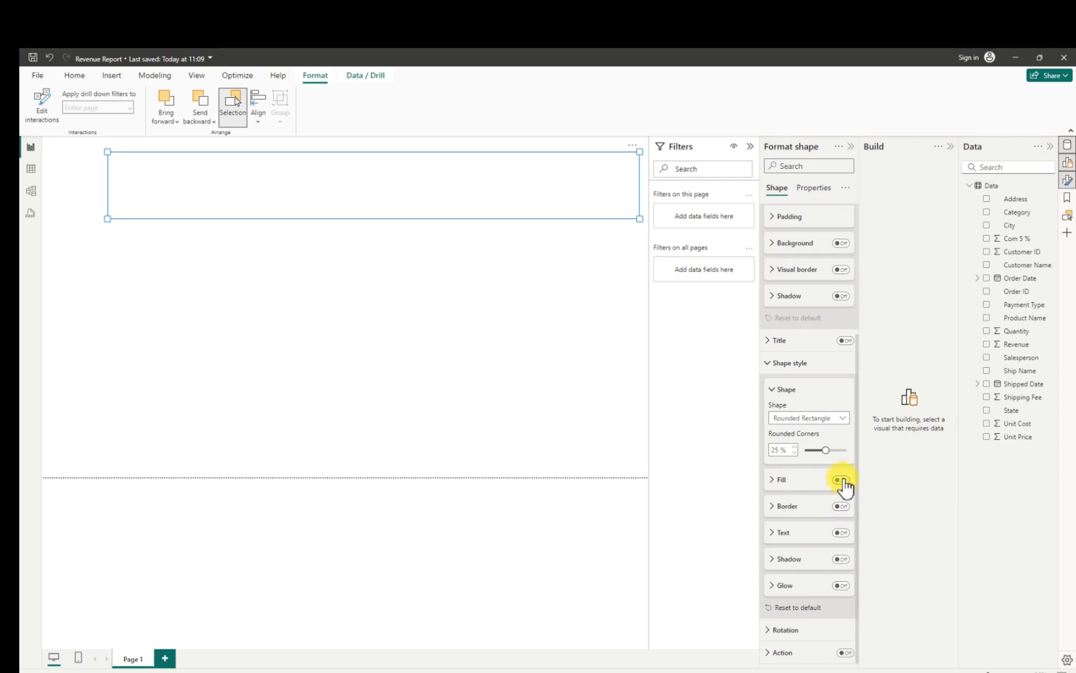
pyautogui.click(841, 507)
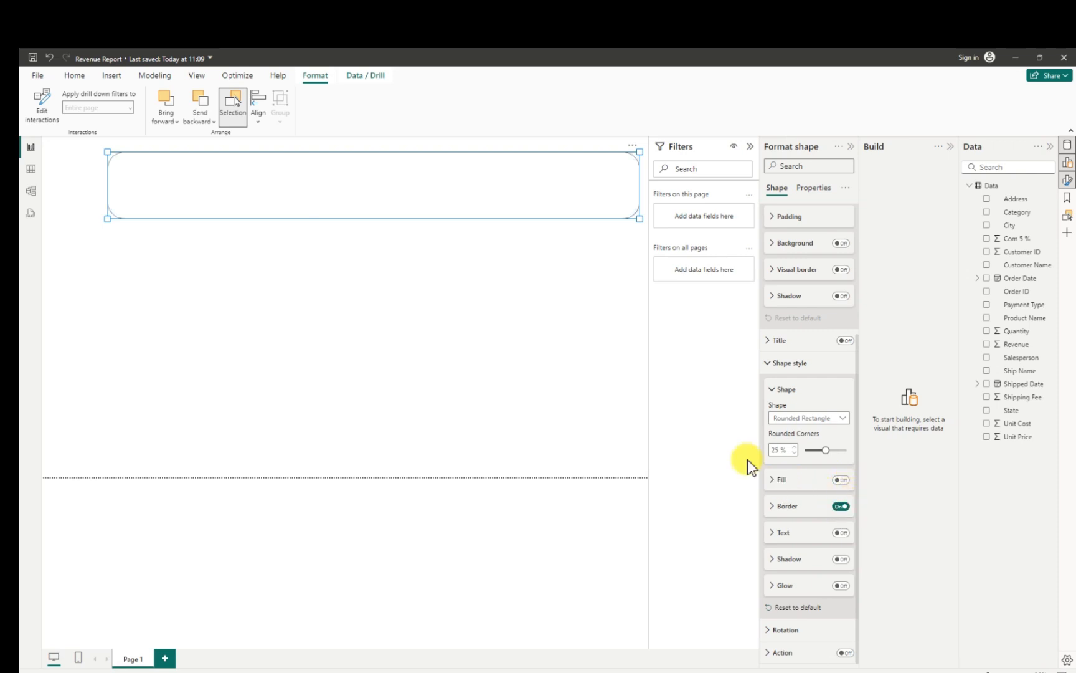
pyautogui.click(571, 305)
# - Set the banner's border color to White, 10% darker
pyautogui.click(519, 201)
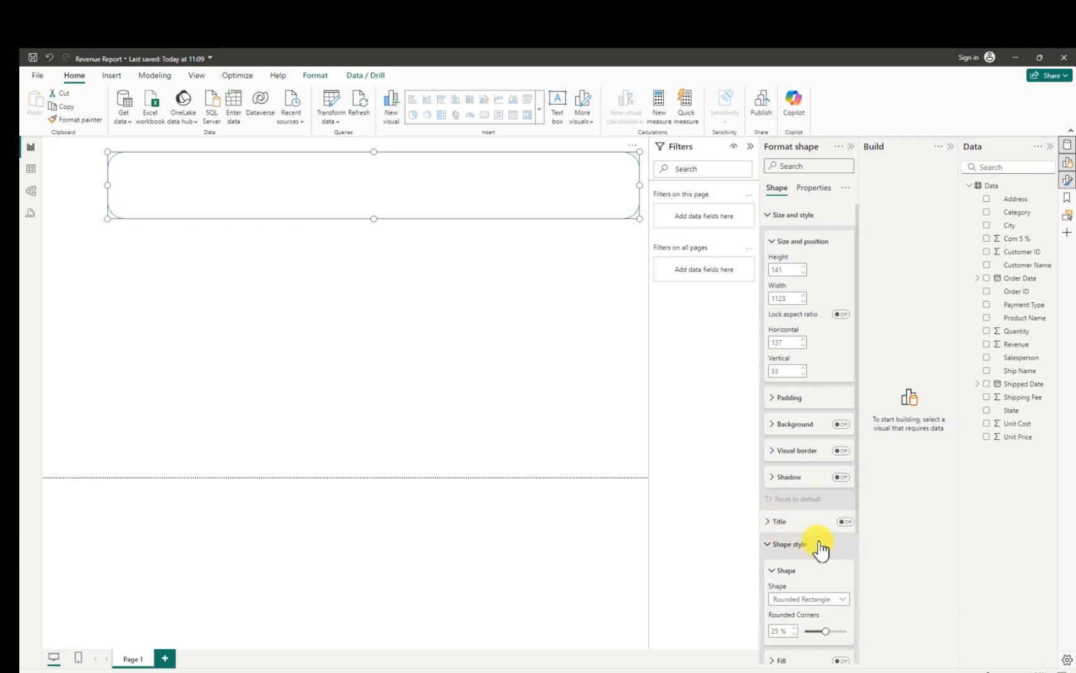
pyautogui.scroll(-1, 818, 541)
pyautogui.scroll(-3, 818, 541)
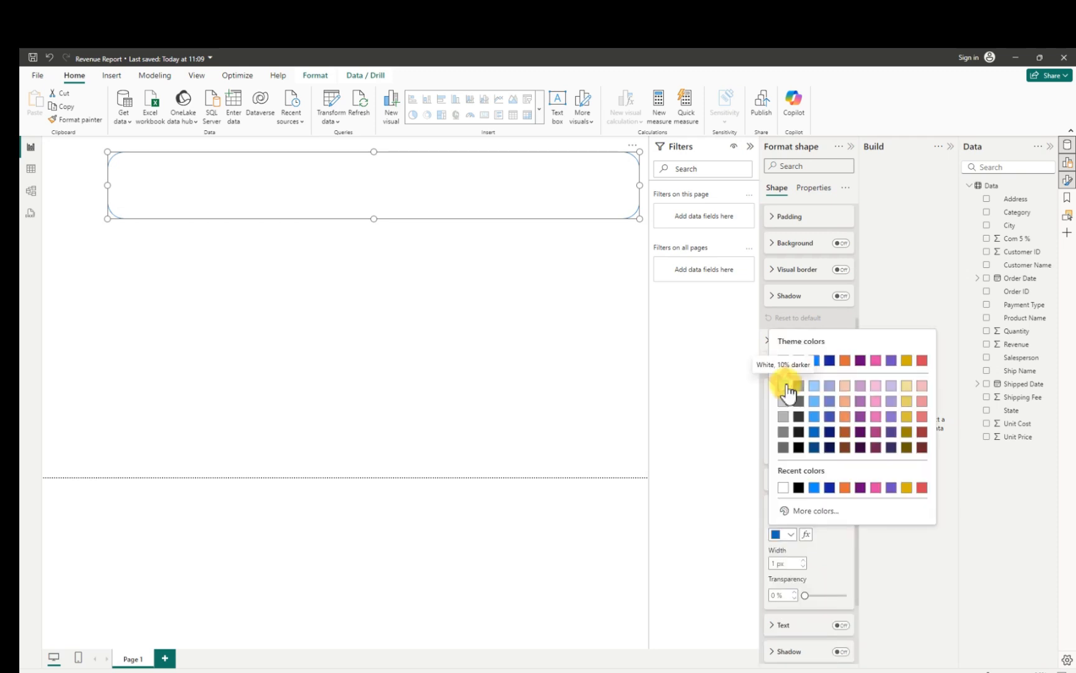
pyautogui.click(787, 385)
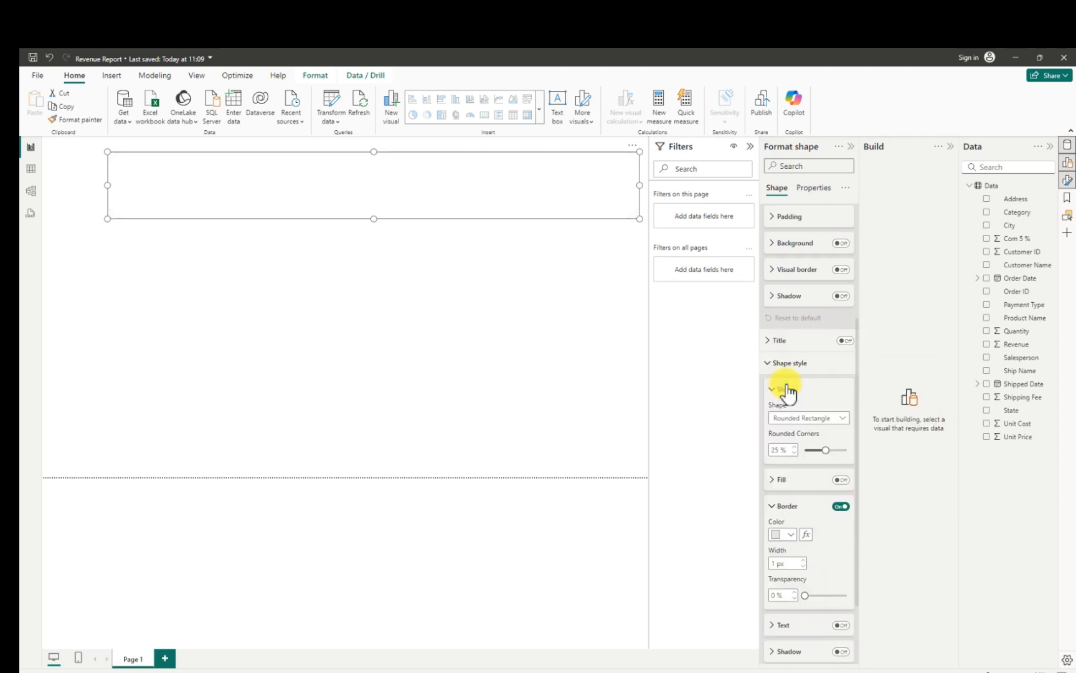
pyautogui.click(510, 306)
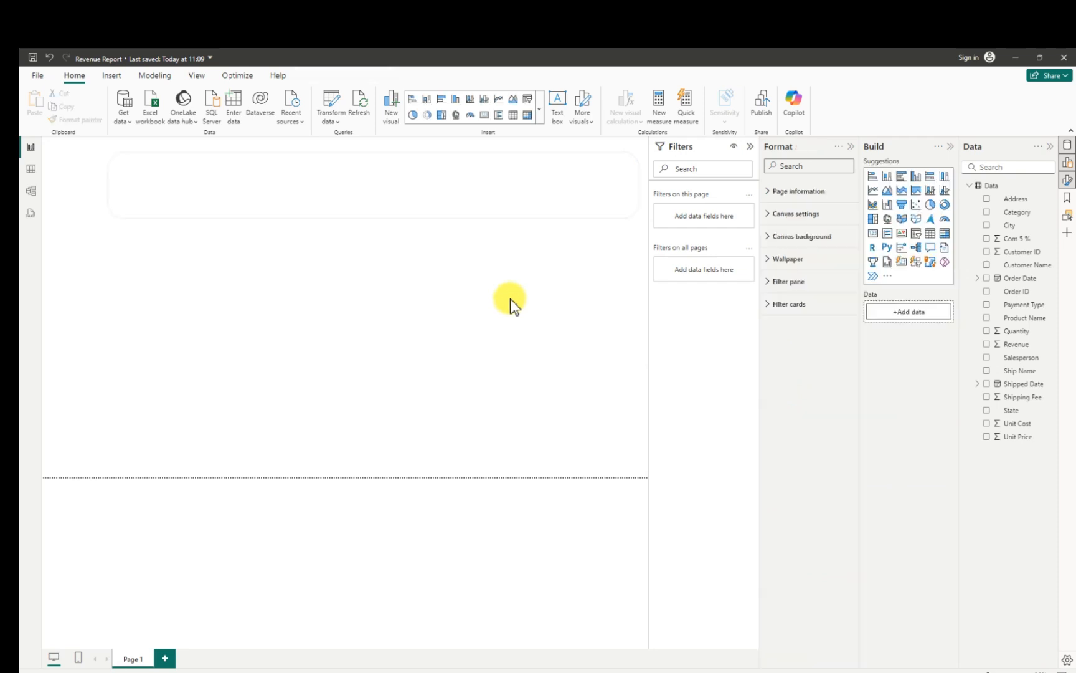
# - Turn on the shape-style shadow for the banner
pyautogui.click(507, 203)
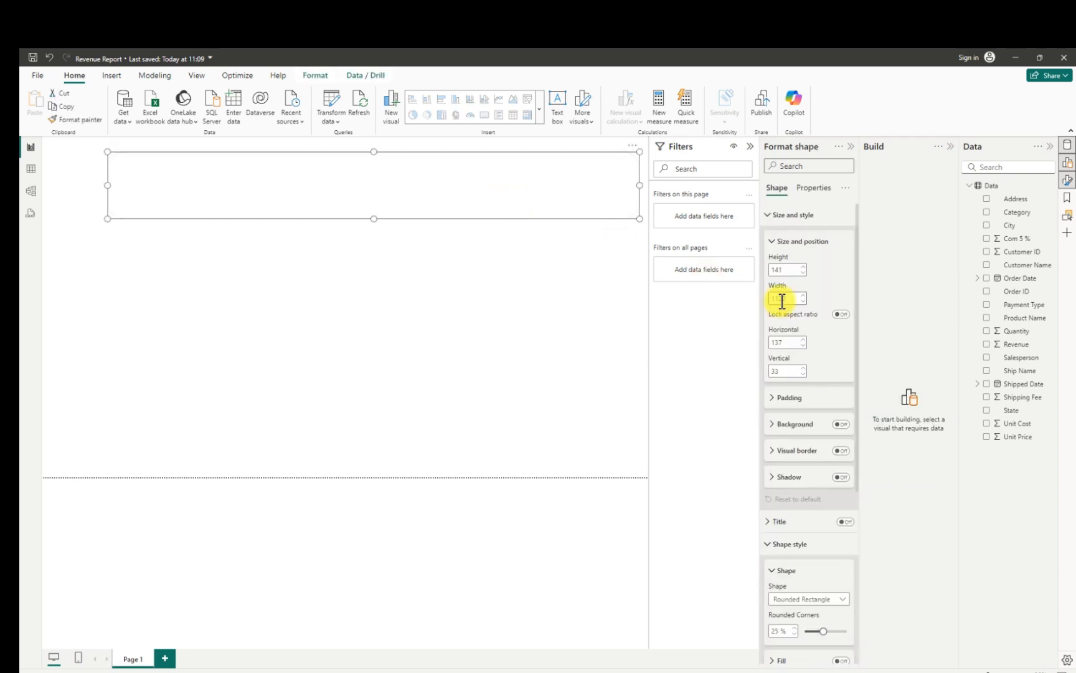
pyautogui.scroll(-5, 821, 540)
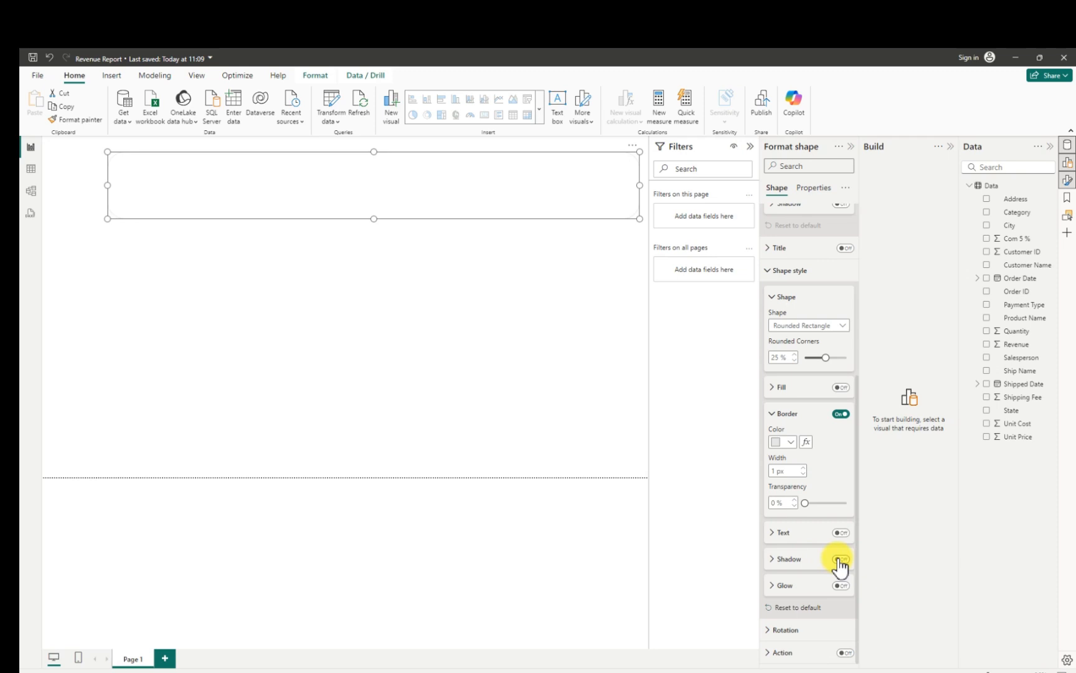
pyautogui.click(840, 559)
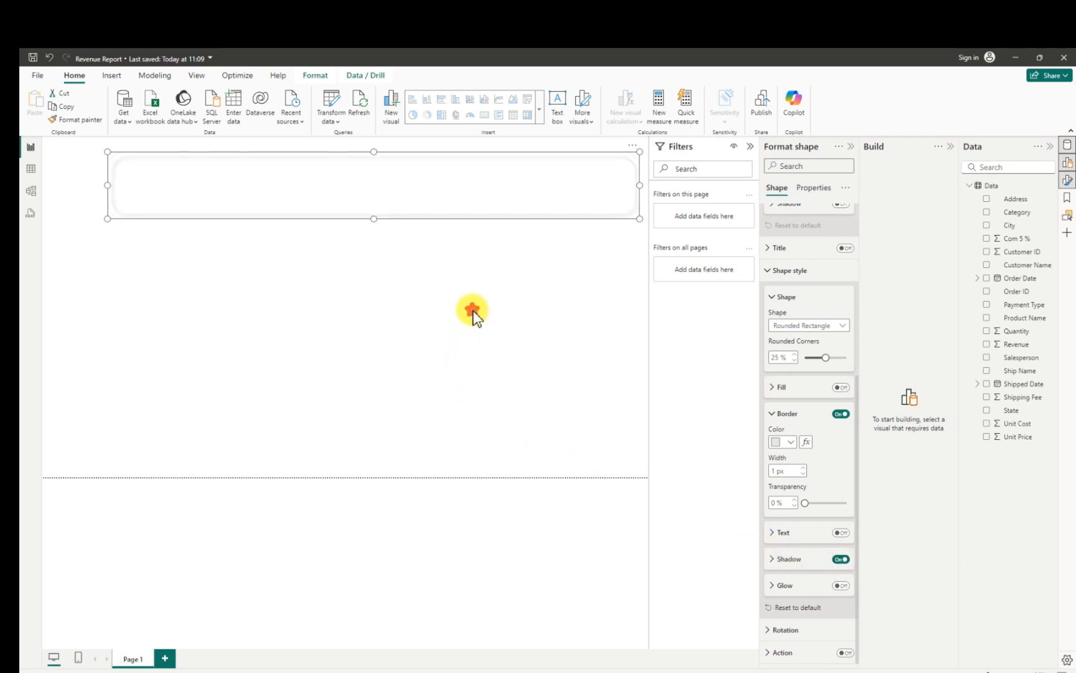
pyautogui.click(476, 303)
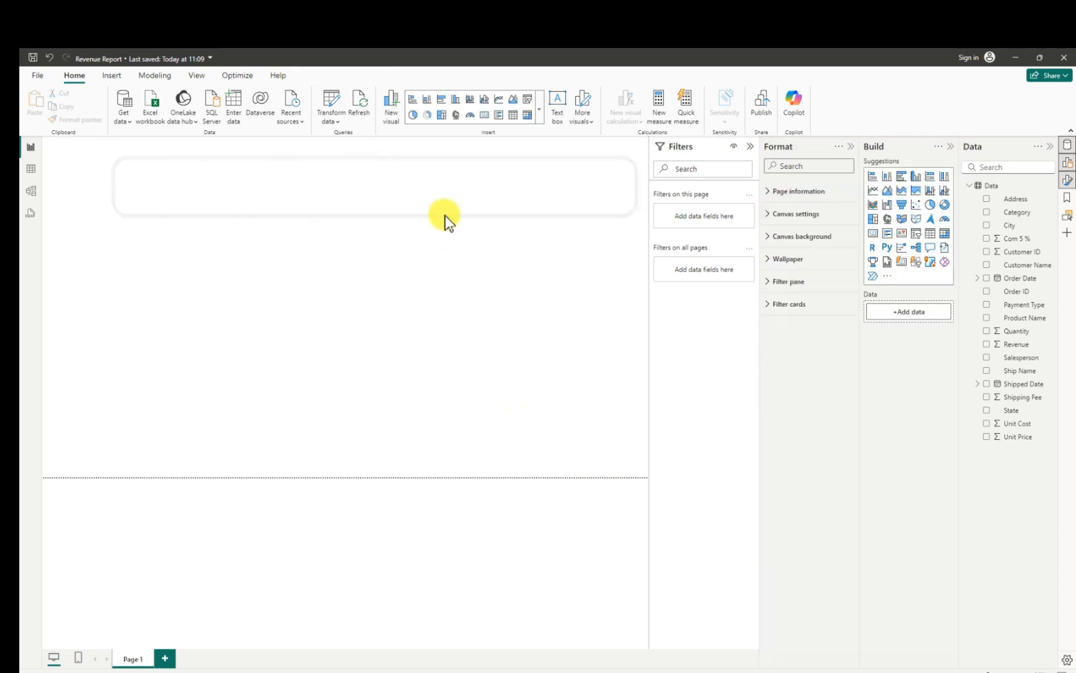
# - Duplicate the banner and reshape the copy into a panel about 508 wide and 526 high below it
pyautogui.click(450, 187)
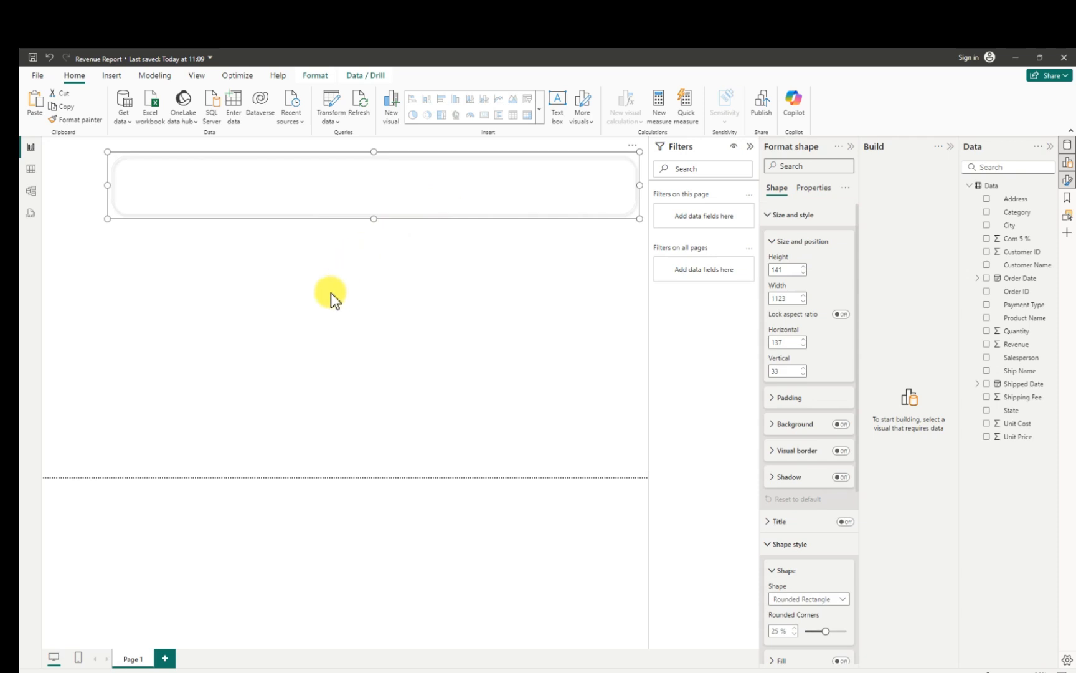
pyautogui.hotkey('ctrl', 'v')
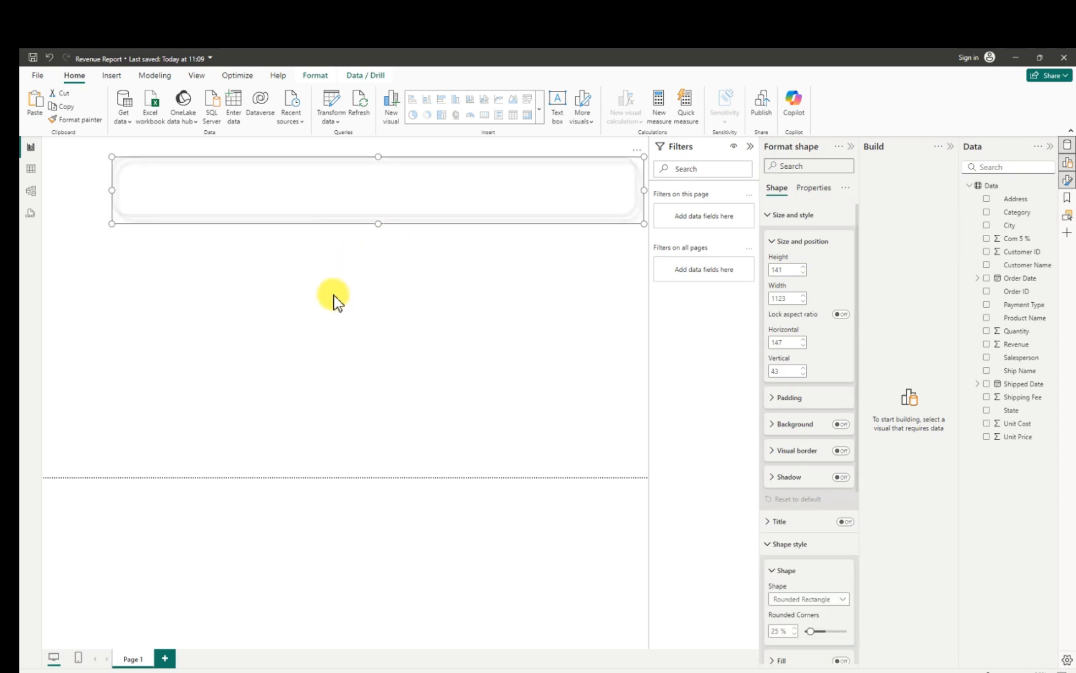
pyautogui.moveTo(368, 199); pyautogui.dragTo(285, 449)
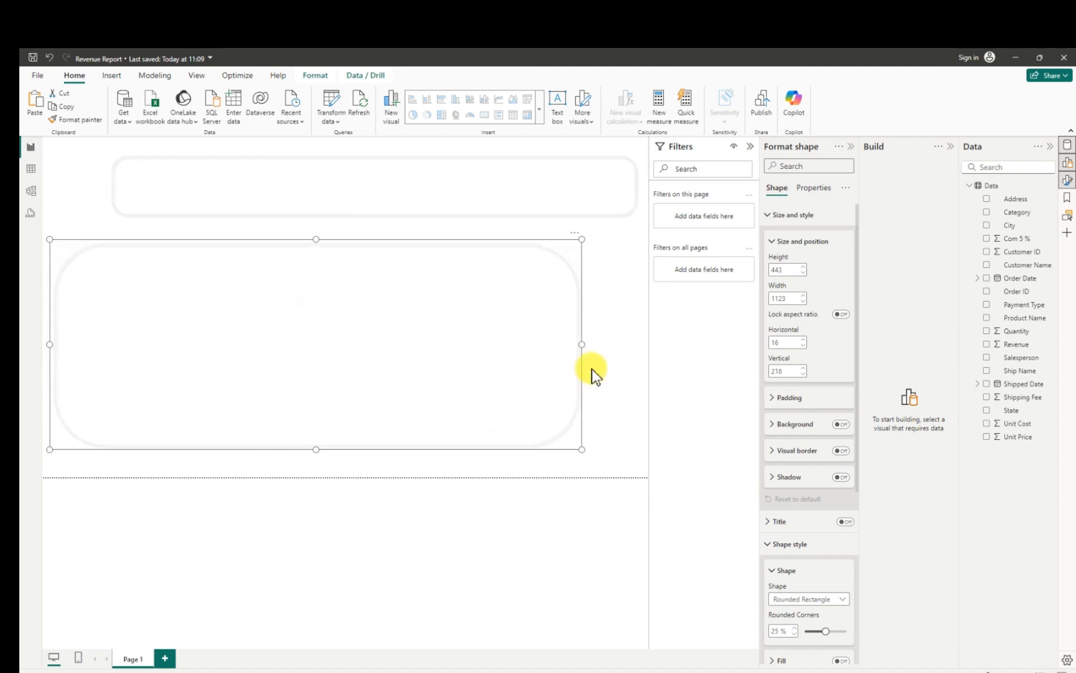
pyautogui.moveTo(581, 344); pyautogui.dragTo(231, 342)
pyautogui.moveTo(192, 321); pyautogui.dragTo(207, 308)
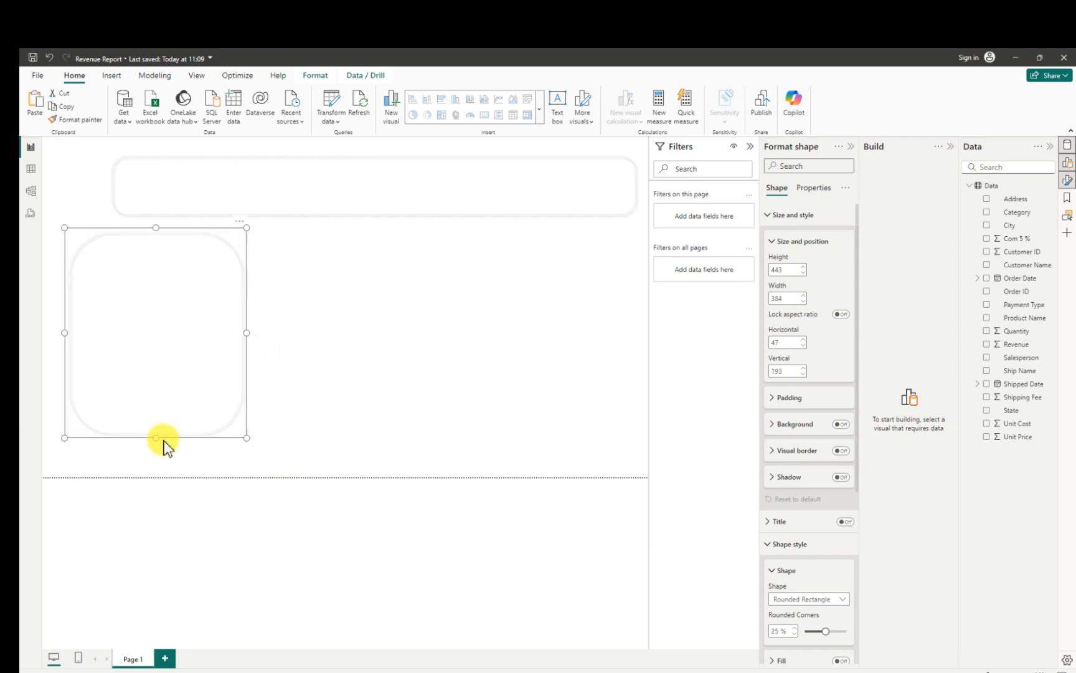
pyautogui.moveTo(152, 442); pyautogui.dragTo(127, 470)
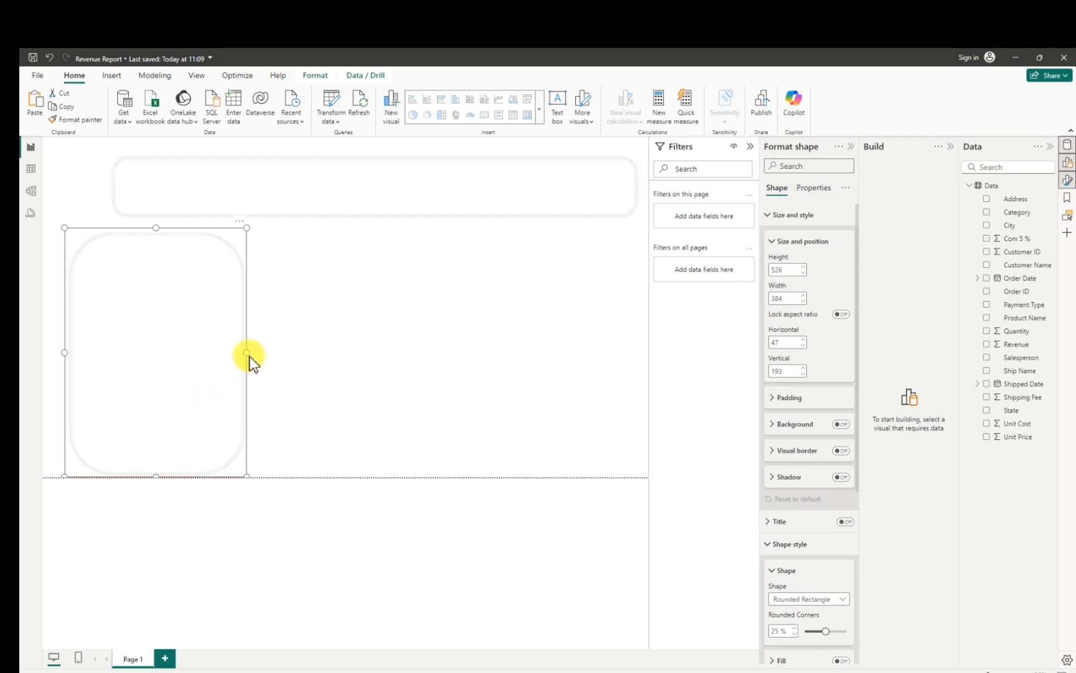
pyautogui.moveTo(249, 356); pyautogui.dragTo(305, 369)
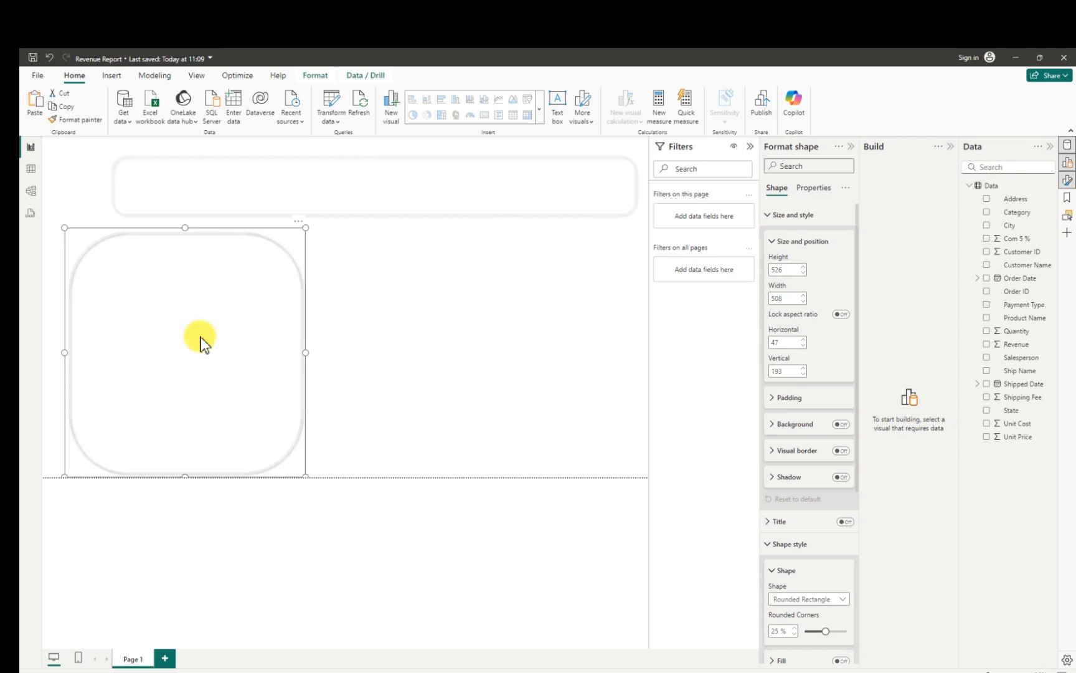
# - Add two copies of the panel at horizontal positions of about 710 and 329, and move the original to the page's left edge
pyautogui.moveTo(208, 340); pyautogui.dragTo(517, 347)
pyautogui.moveTo(271, 353); pyautogui.dragTo(356, 350)
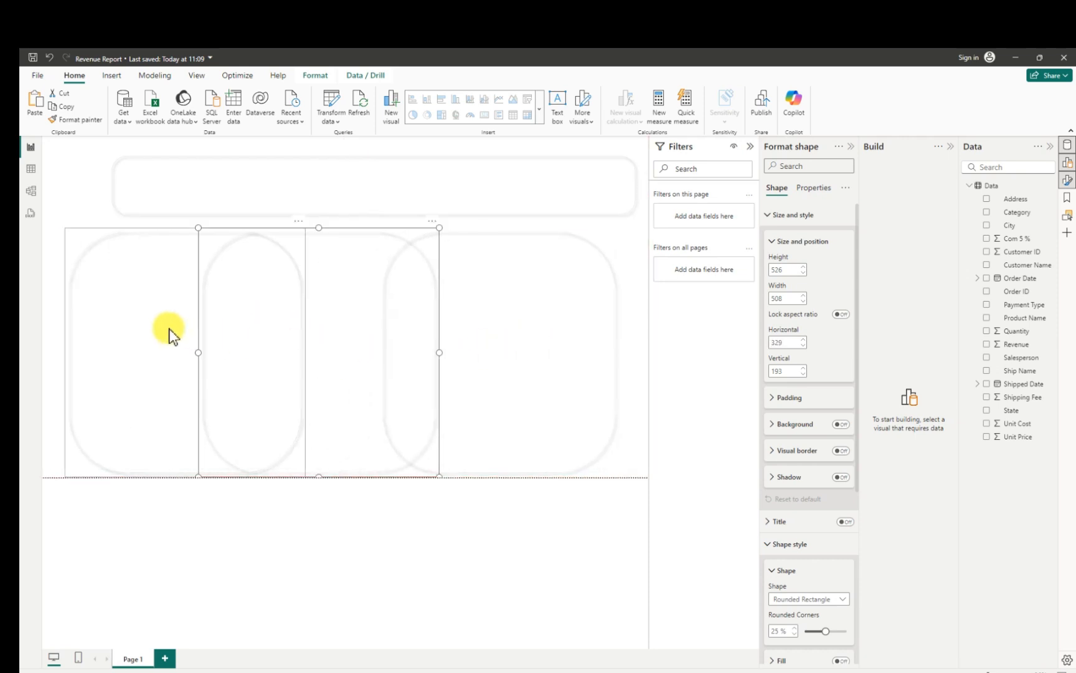
pyautogui.moveTo(134, 325); pyautogui.dragTo(112, 327)
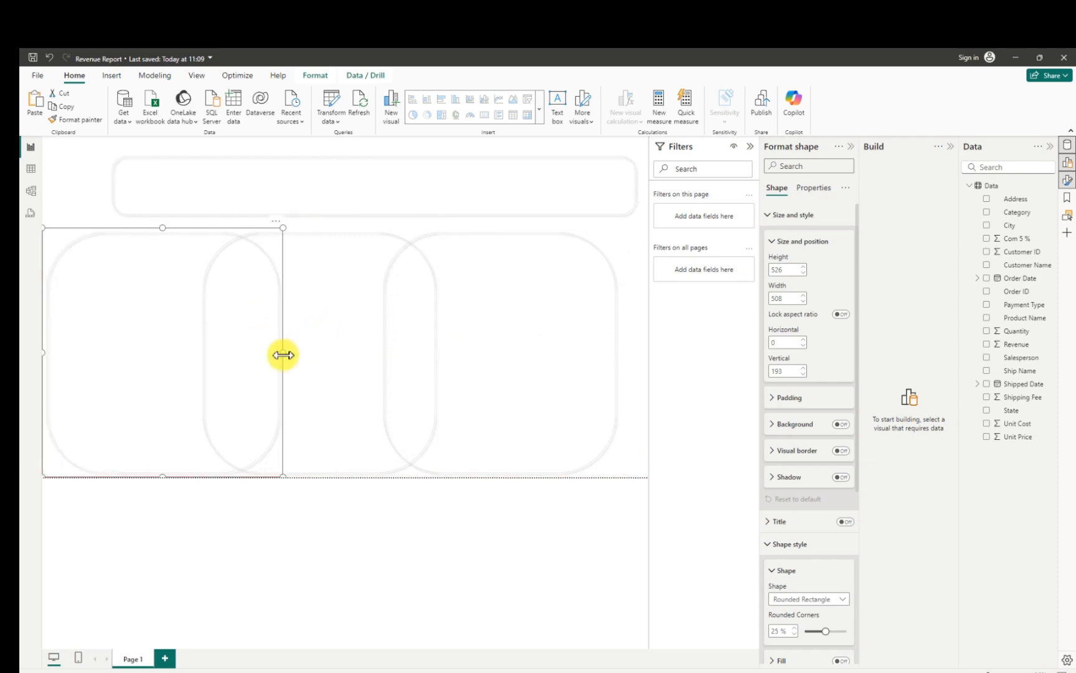
# - Narrow all three panels so they no longer overlap, with the left one at horizontal 20 and the middle one about 310 wide
pyautogui.moveTo(282, 352); pyautogui.dragTo(145, 330)
pyautogui.click(259, 348)
pyautogui.click(411, 368)
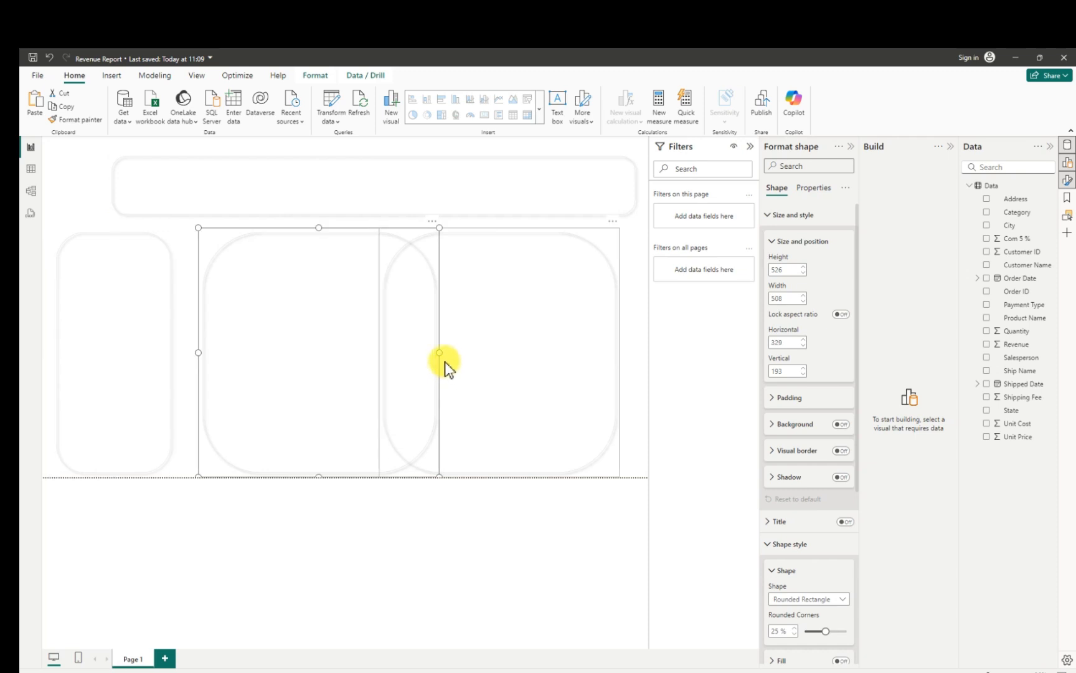
pyautogui.moveTo(440, 353); pyautogui.dragTo(345, 342)
pyautogui.click(541, 361)
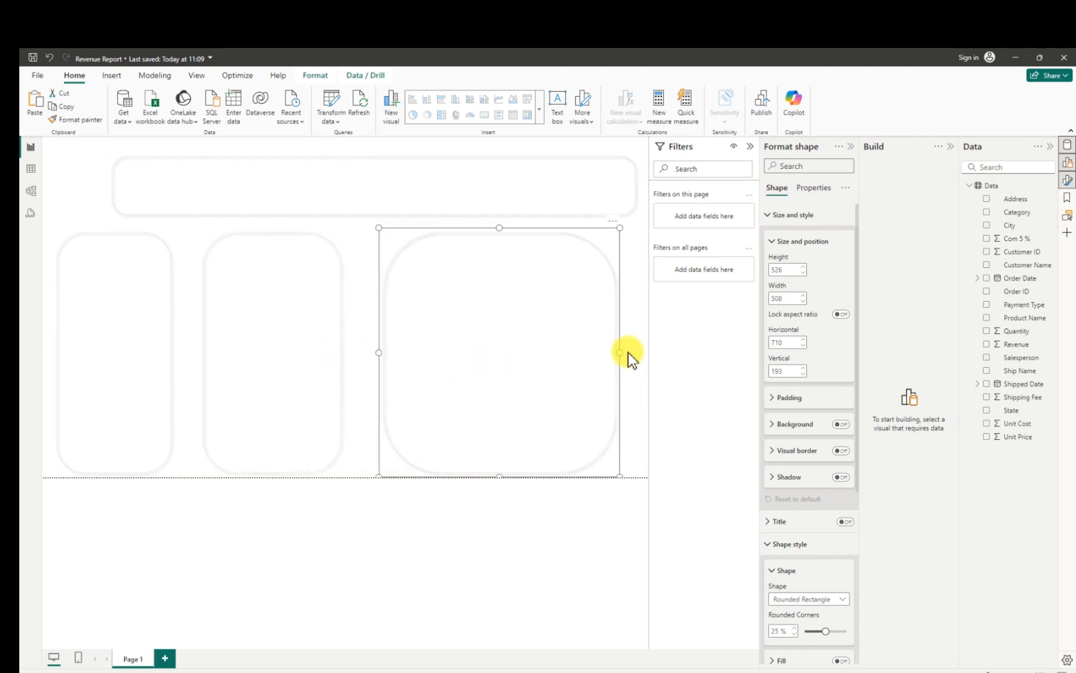
pyautogui.moveTo(623, 353); pyautogui.dragTo(539, 363)
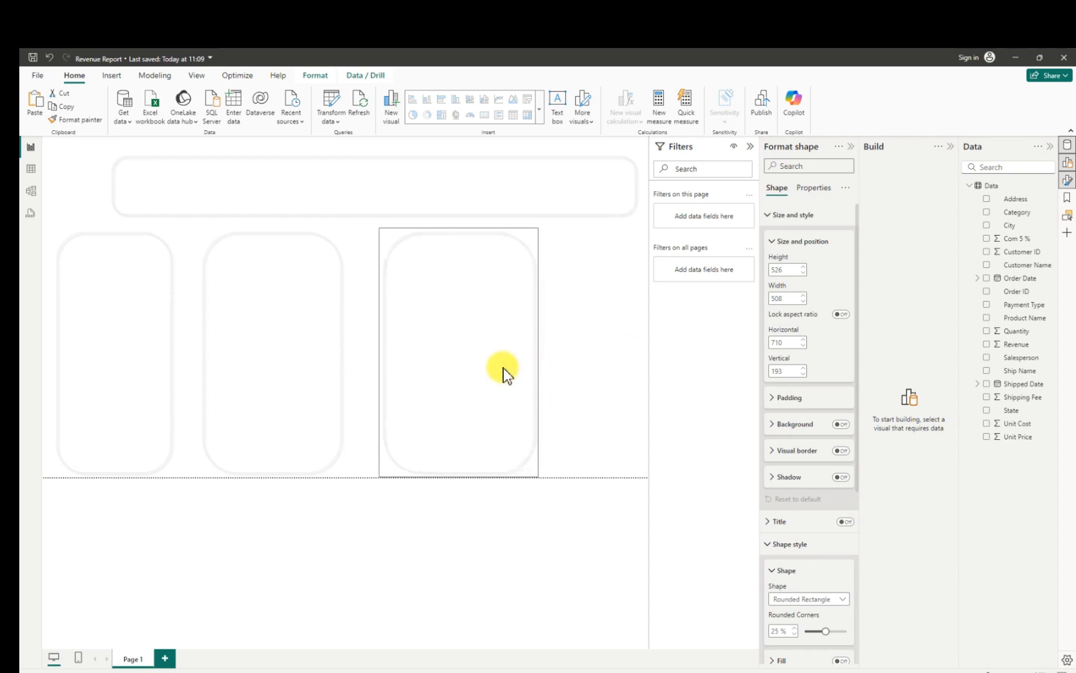
# - Resize the right panel to about 408 wide at horizontal 852, and move the middle panel to about horizontal 484
pyautogui.moveTo(474, 366); pyautogui.dragTo(554, 363)
pyautogui.moveTo(464, 352); pyautogui.dragTo(432, 351)
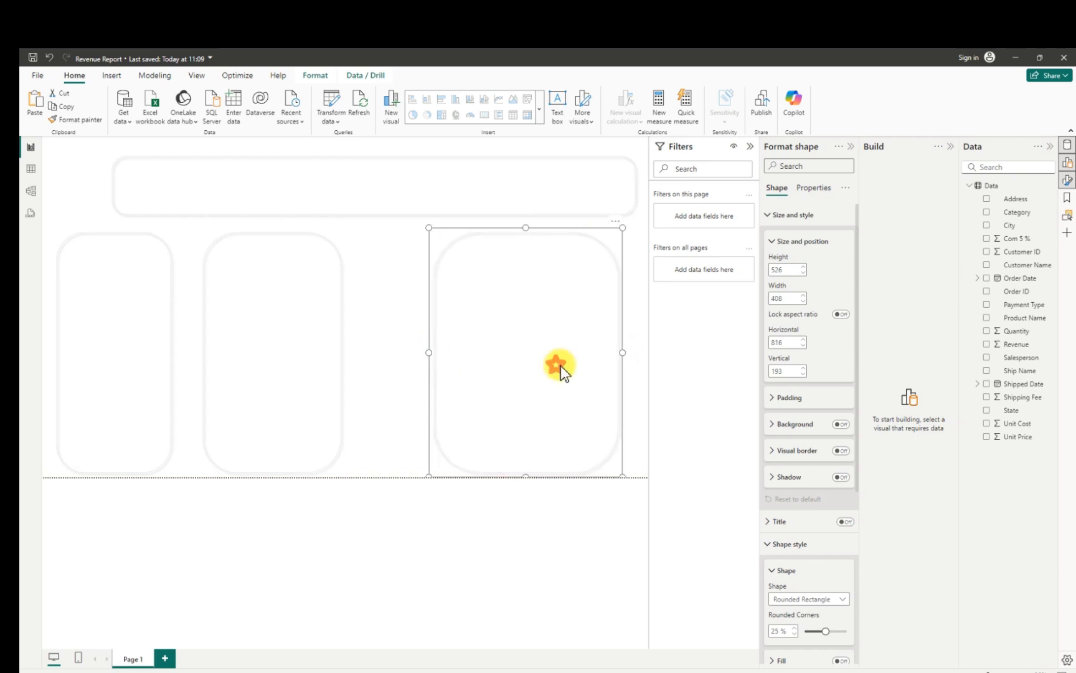
pyautogui.moveTo(560, 366); pyautogui.dragTo(569, 364)
pyautogui.moveTo(319, 326); pyautogui.dragTo(391, 326)
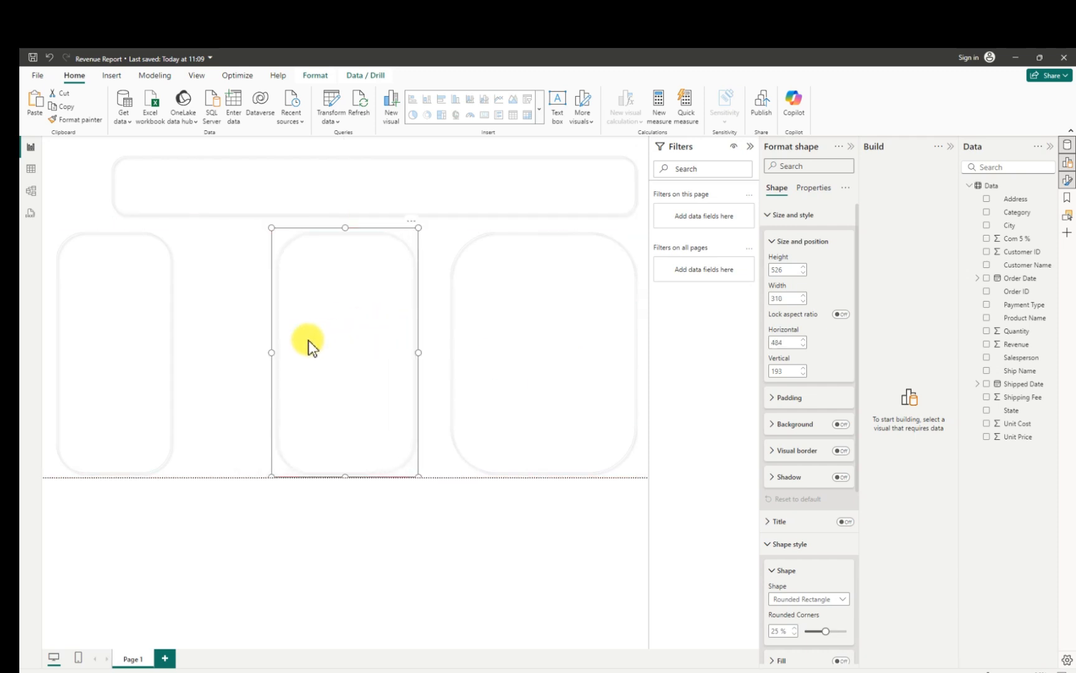
# - Widen the left panel to about 320, and reshape the middle panel to about 329 wide at horizontal 475 and vertical 175
pyautogui.moveTo(271, 353); pyautogui.dragTo(43, 353)
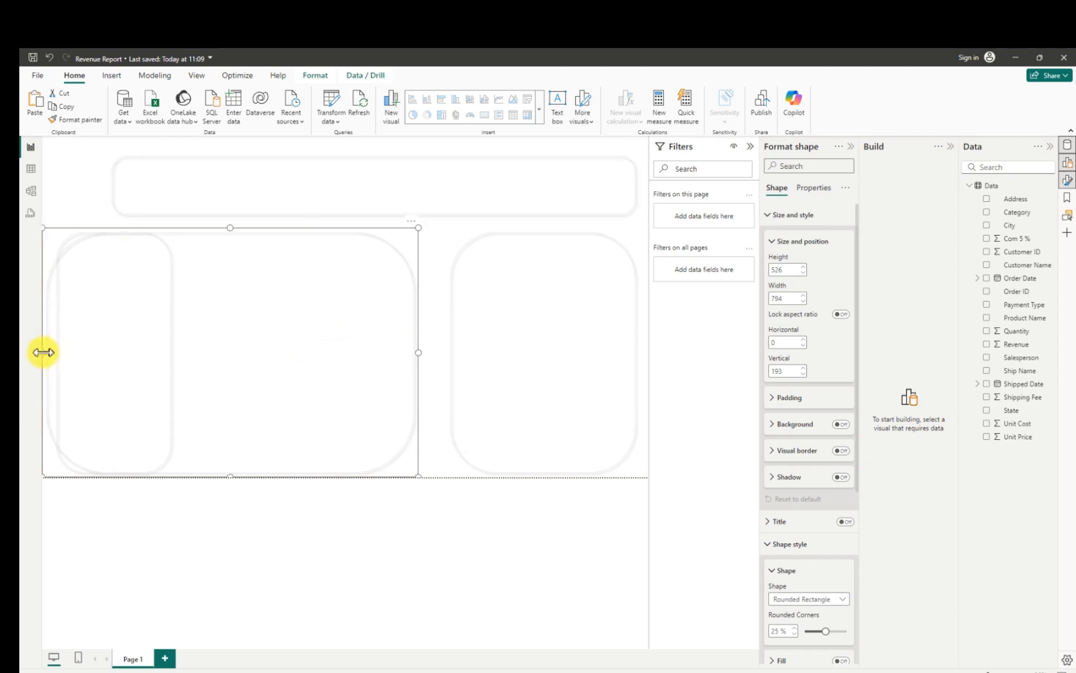
pyautogui.moveTo(43, 353); pyautogui.dragTo(206, 354)
pyautogui.click(173, 357)
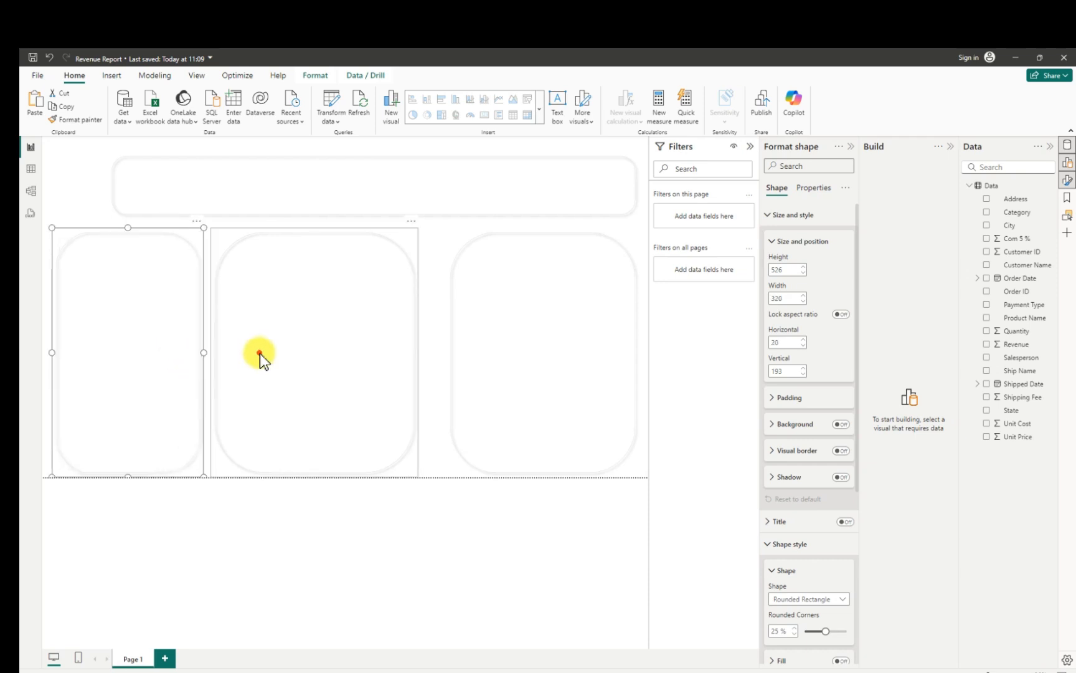
pyautogui.moveTo(284, 356)
pyautogui.mouseDown()
pyautogui.moveTo(294, 356)
pyautogui.moveTo(280, 354)
pyautogui.moveTo(281, 364)
pyautogui.moveTo(313, 355)
pyautogui.moveTo(288, 353)
pyautogui.mouseUp()
# - Widen the left panel to about 421 and the middle panel to about 354
pyautogui.click(125, 320)
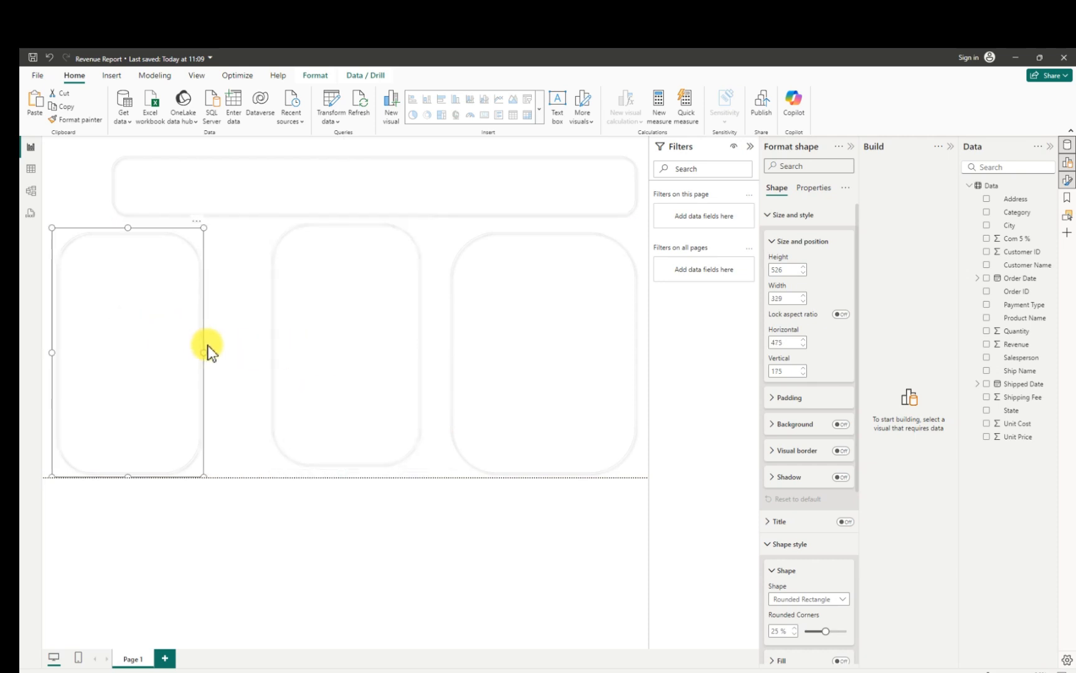
pyautogui.moveTo(205, 349); pyautogui.dragTo(251, 359)
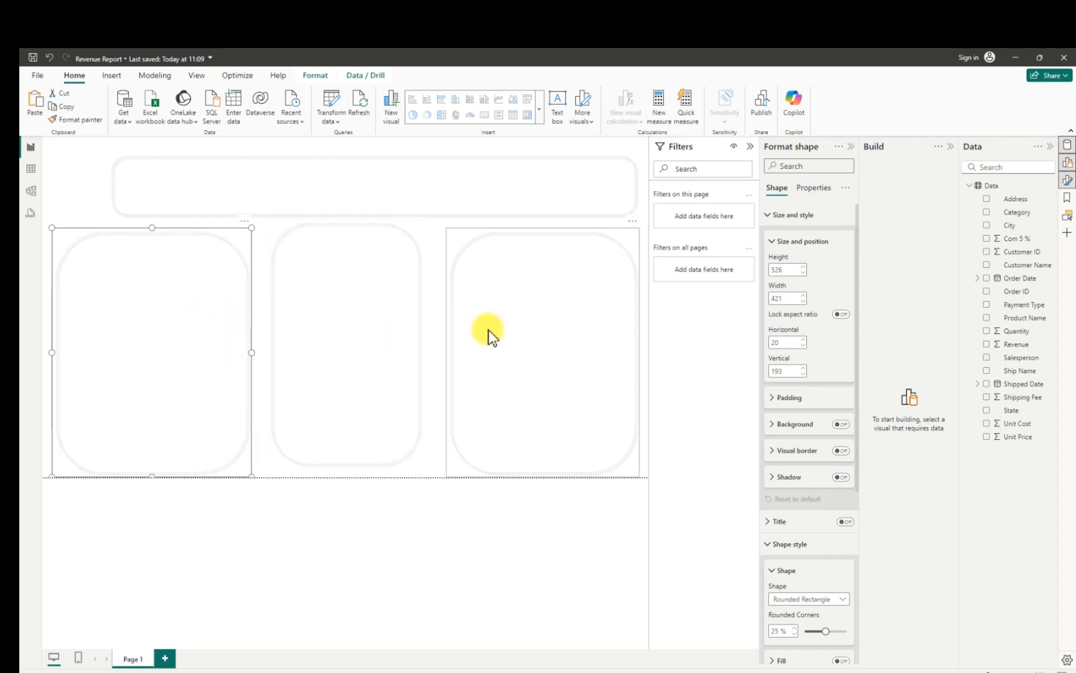
pyautogui.click(394, 336)
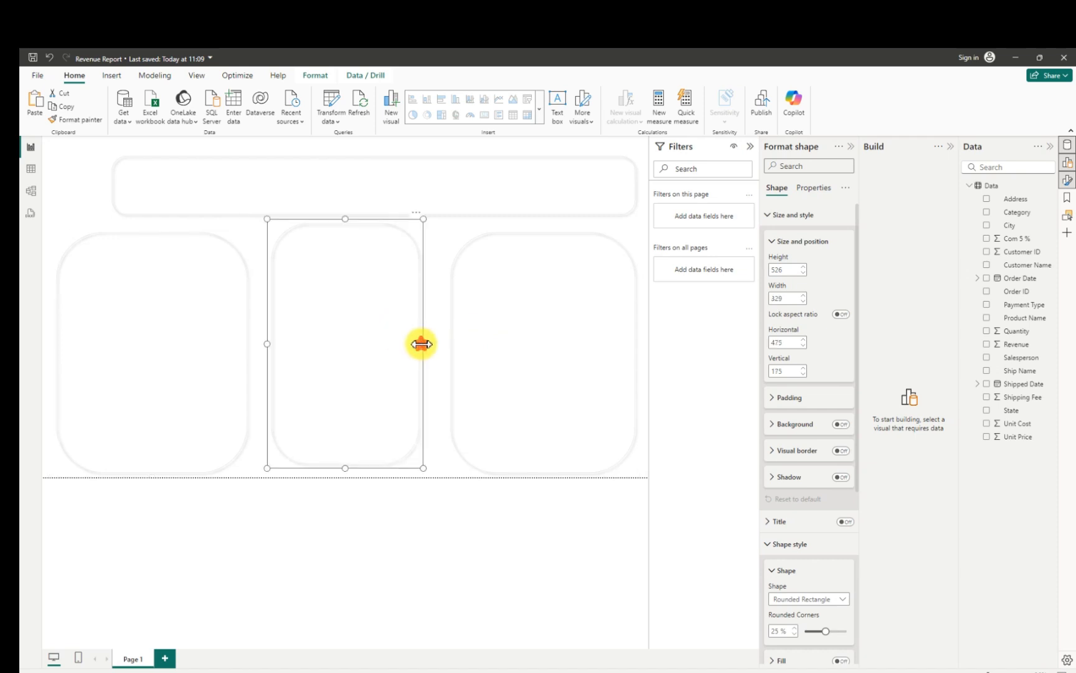
pyautogui.moveTo(421, 343); pyautogui.dragTo(434, 345)
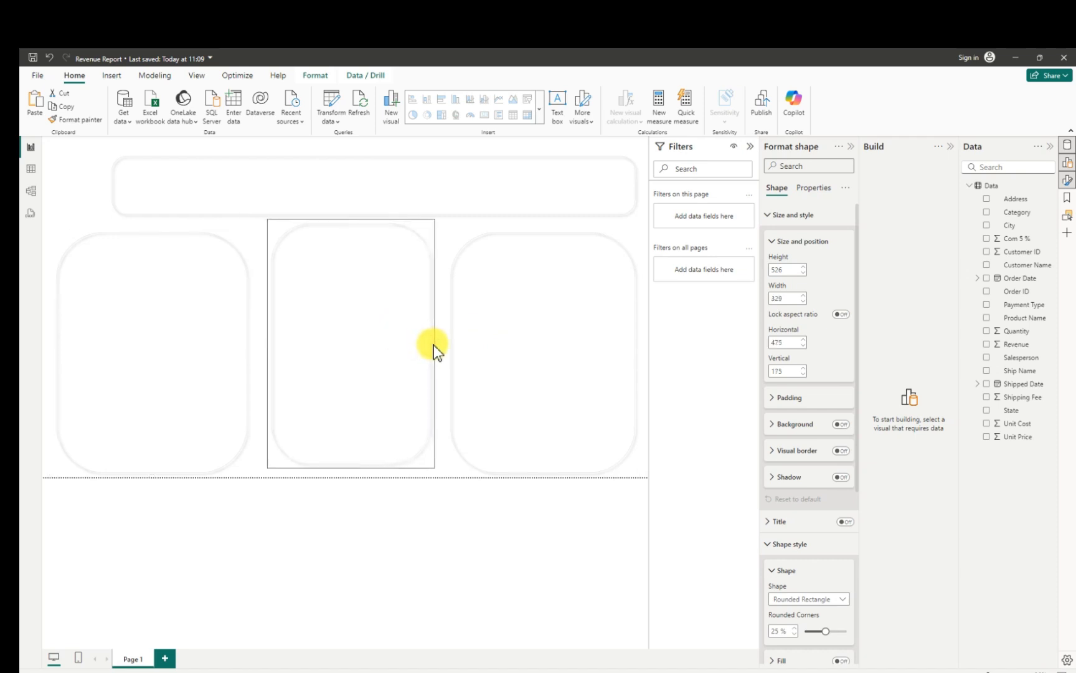
# - Extend the left and right panels upward to vertical 175, level with the middle panel's upper edge, making them about 544 high
pyautogui.click(193, 320)
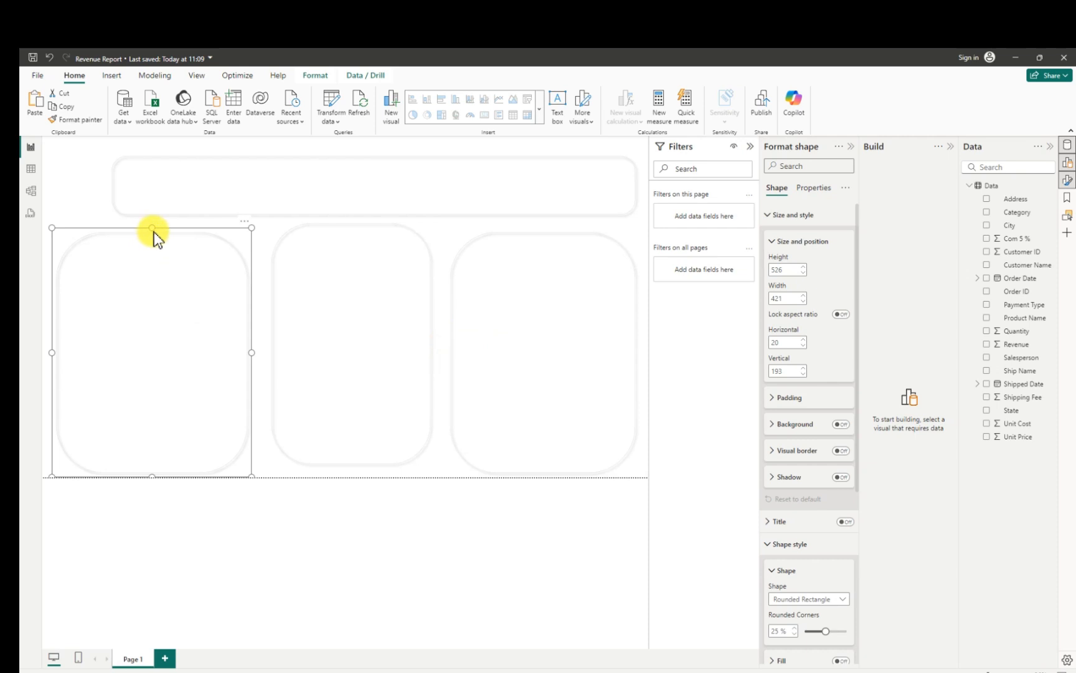
pyautogui.moveTo(153, 228); pyautogui.dragTo(155, 223)
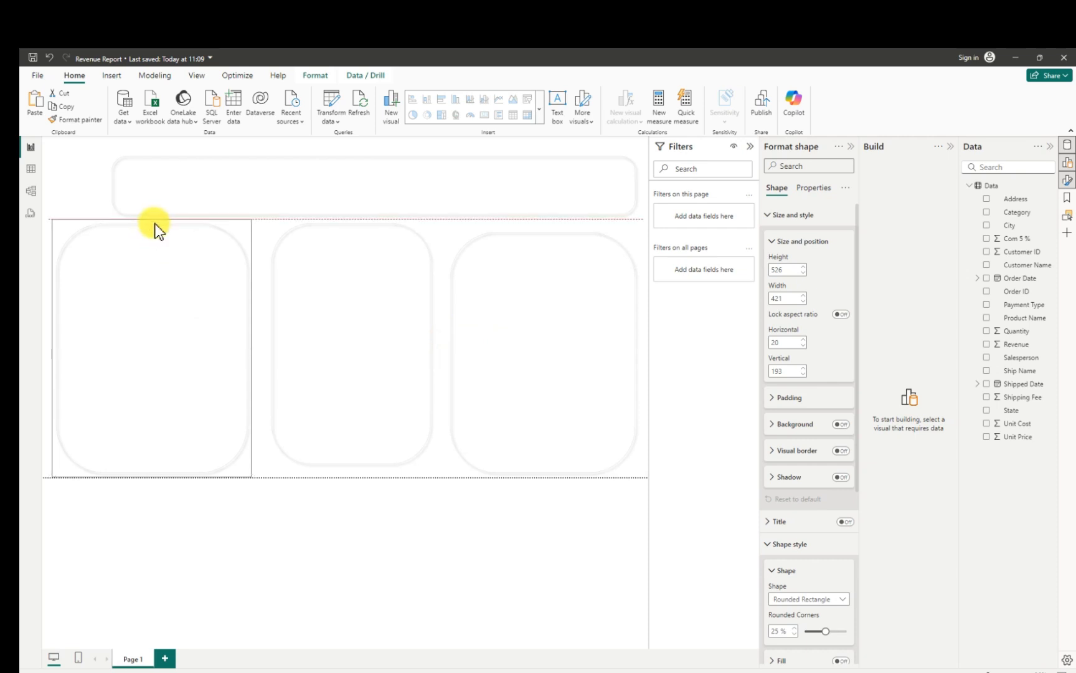
pyautogui.moveTo(154, 221); pyautogui.dragTo(154, 221)
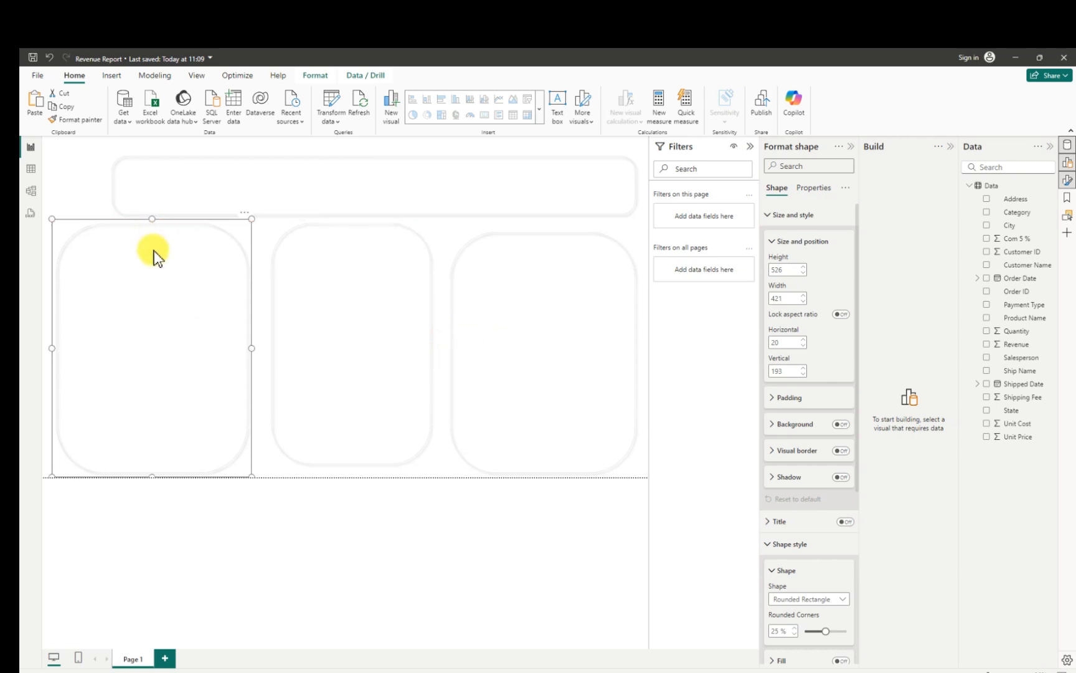
pyautogui.click(76, 165)
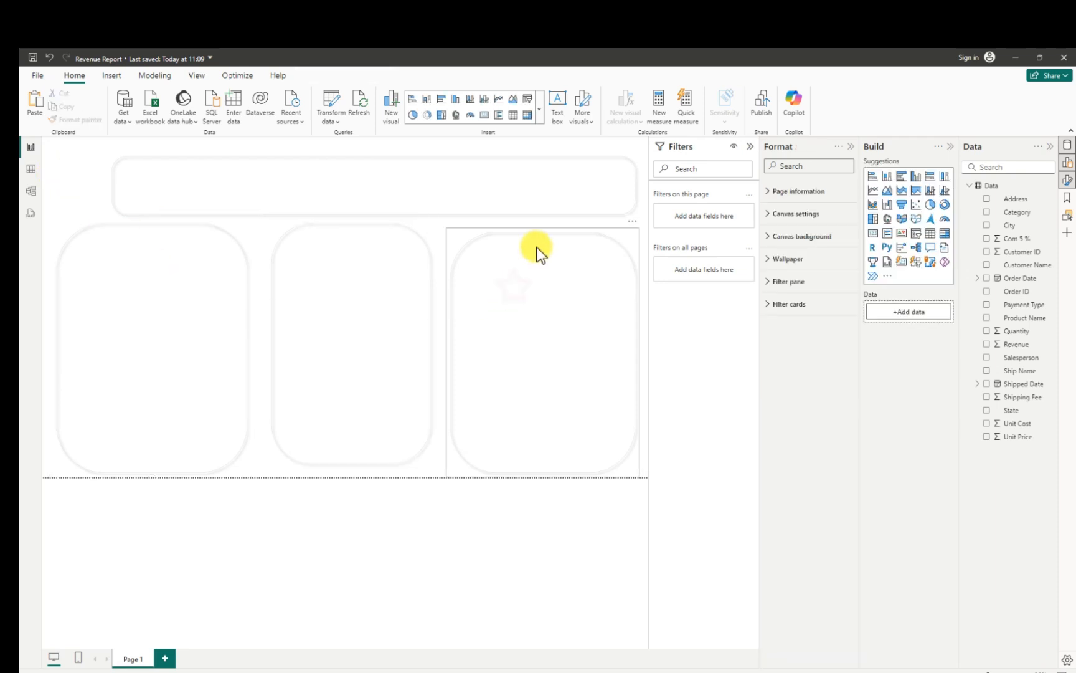
pyautogui.click(558, 228)
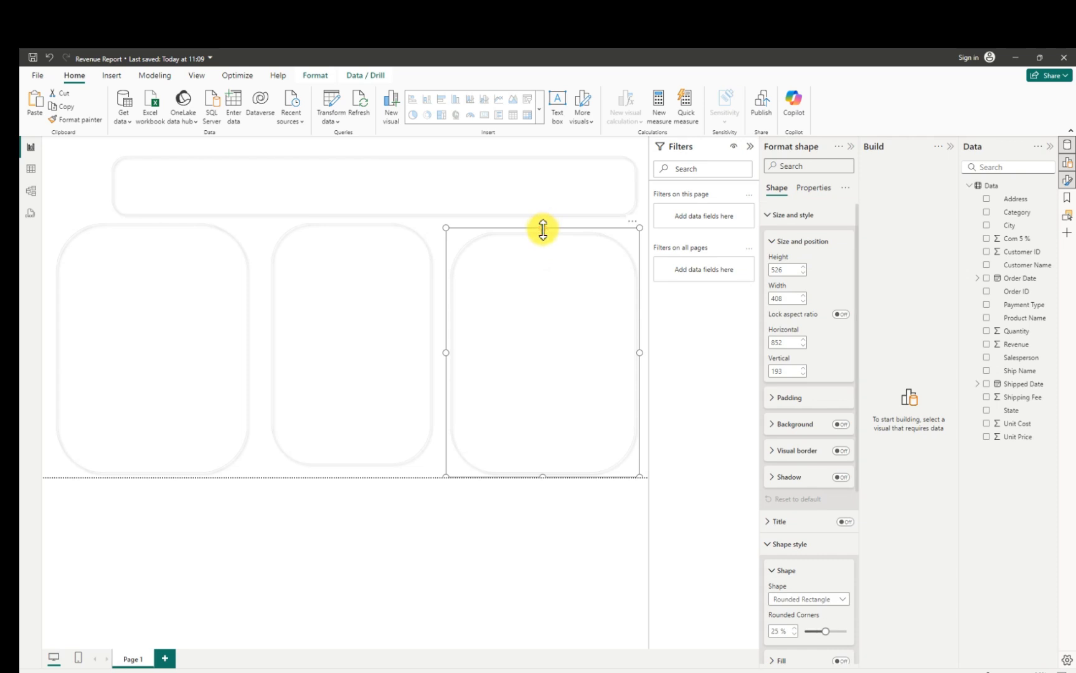
pyautogui.moveTo(543, 228); pyautogui.dragTo(546, 223)
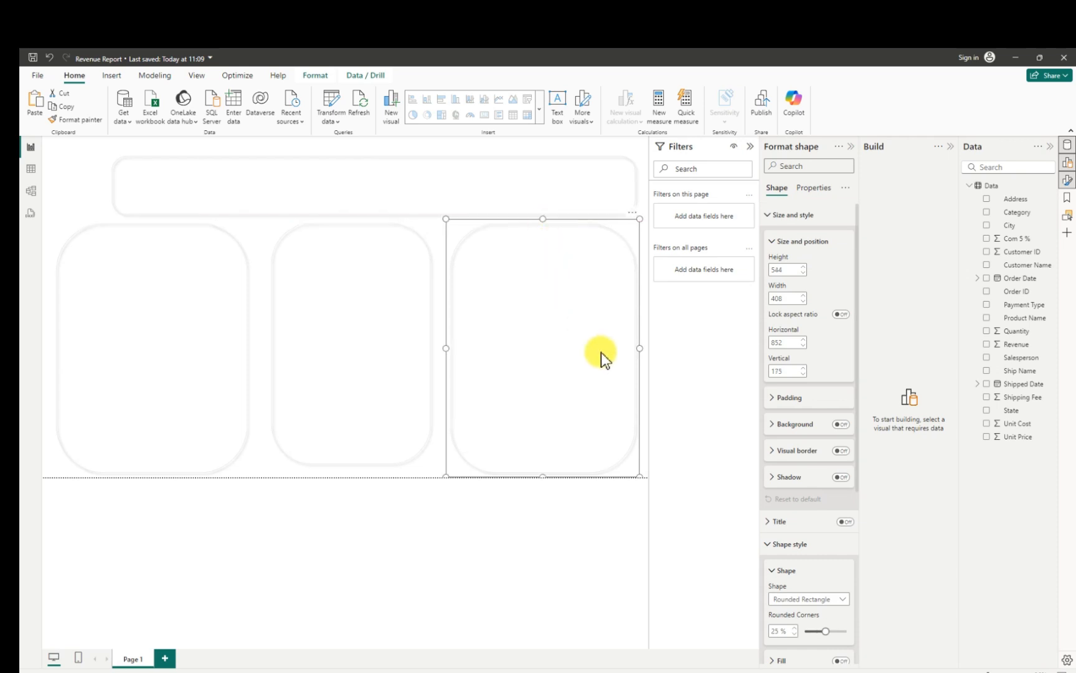
# - Save the report, and extend the middle panel downward to a height of about 533
pyautogui.click(36, 76)
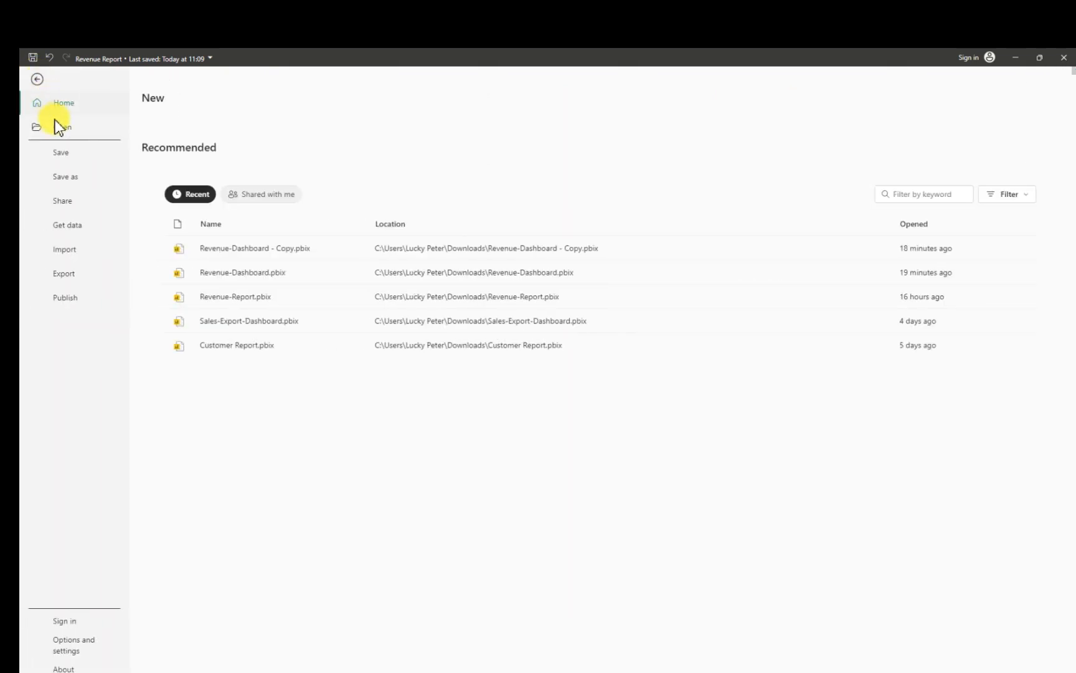
pyautogui.click(62, 156)
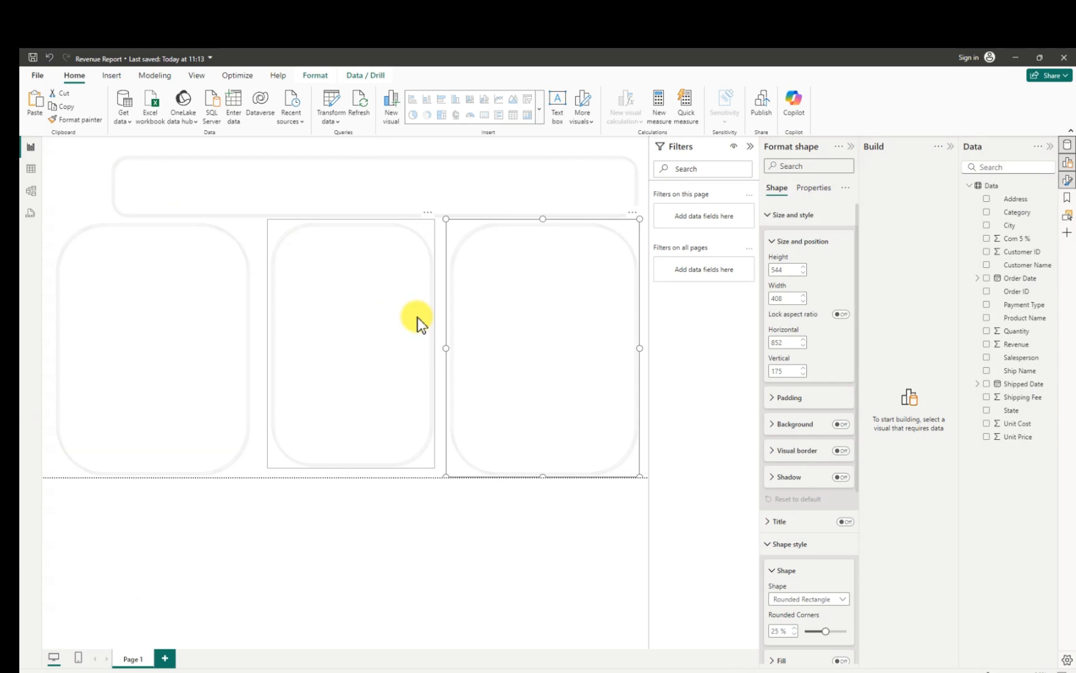
pyautogui.click(362, 465)
pyautogui.moveTo(352, 469); pyautogui.dragTo(364, 473)
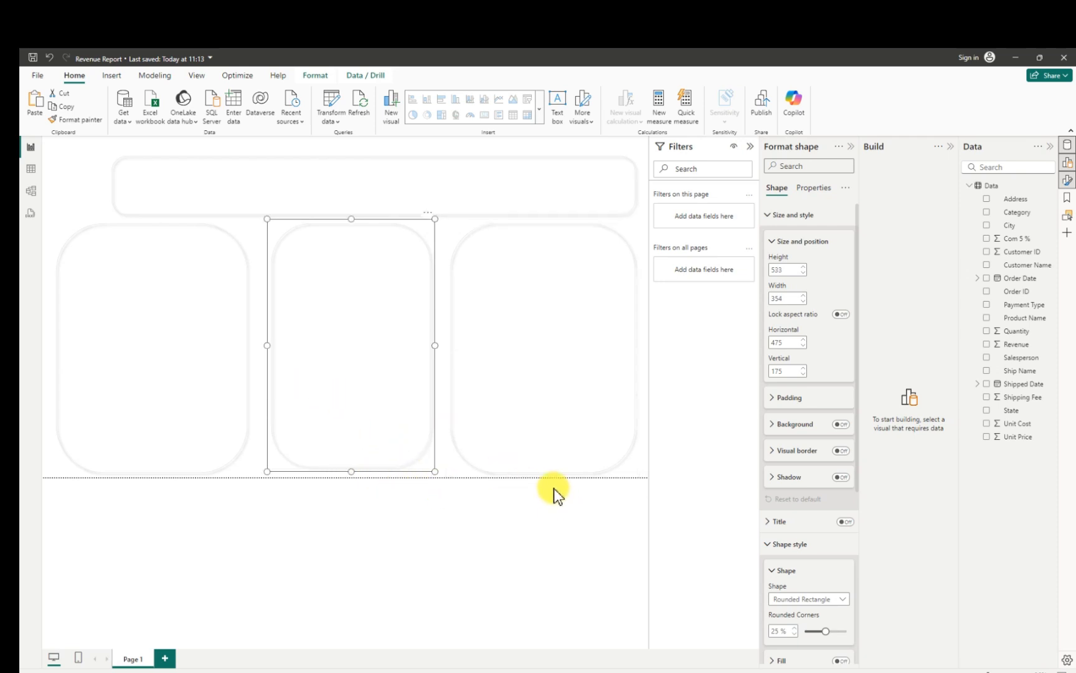
pyautogui.click(87, 186)
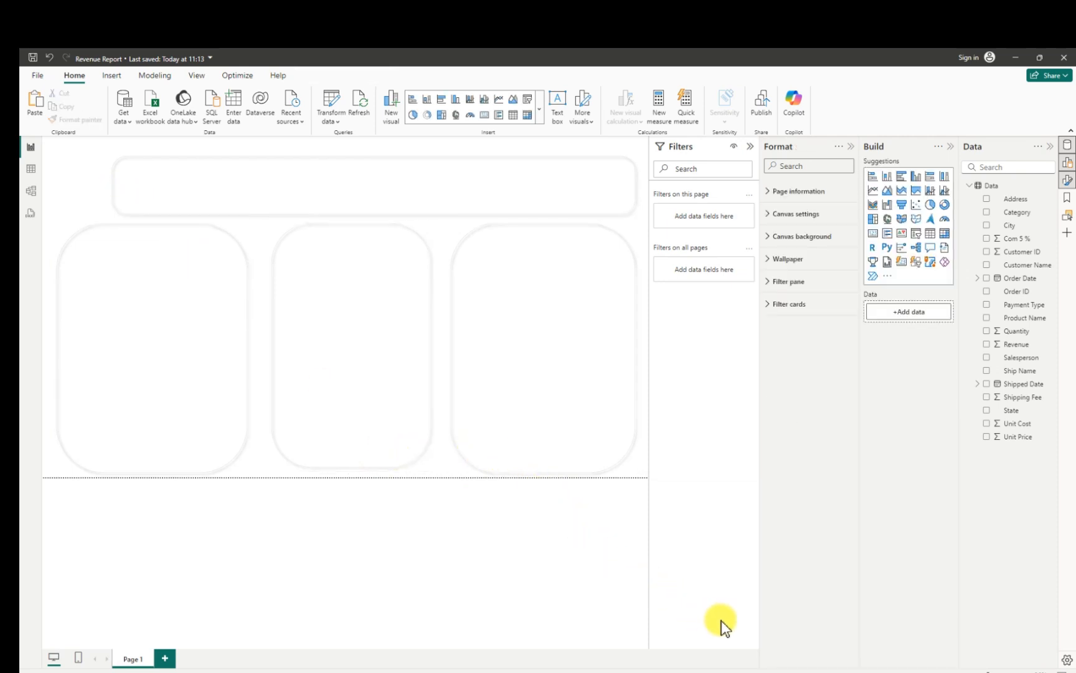
# - Switch to the finished Revenue-Dashboard report to examine its layout, and return to the Revenue Report file
pyautogui.moveTo(800, 672)
pyautogui.click(690, 659)
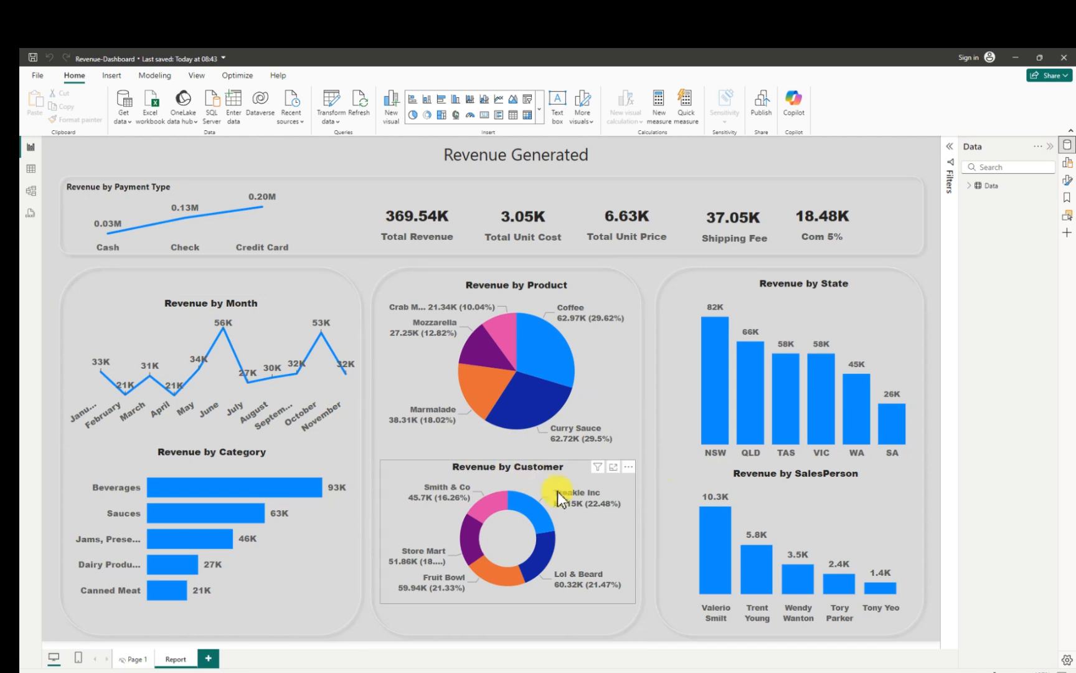
pyautogui.moveTo(791, 672)
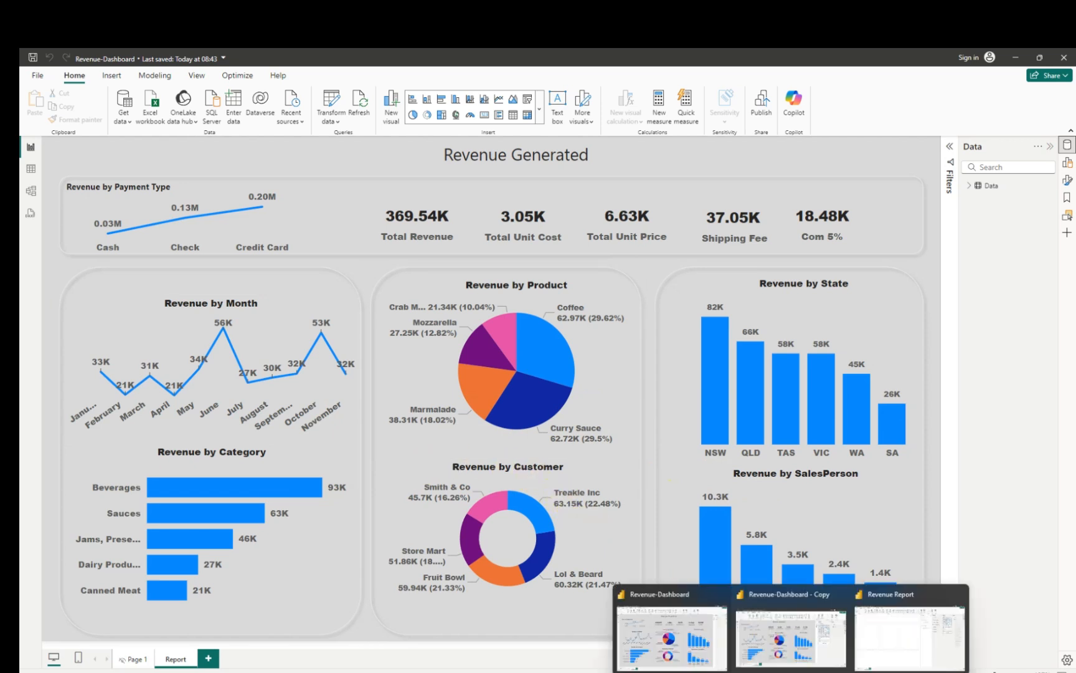
pyautogui.click(880, 641)
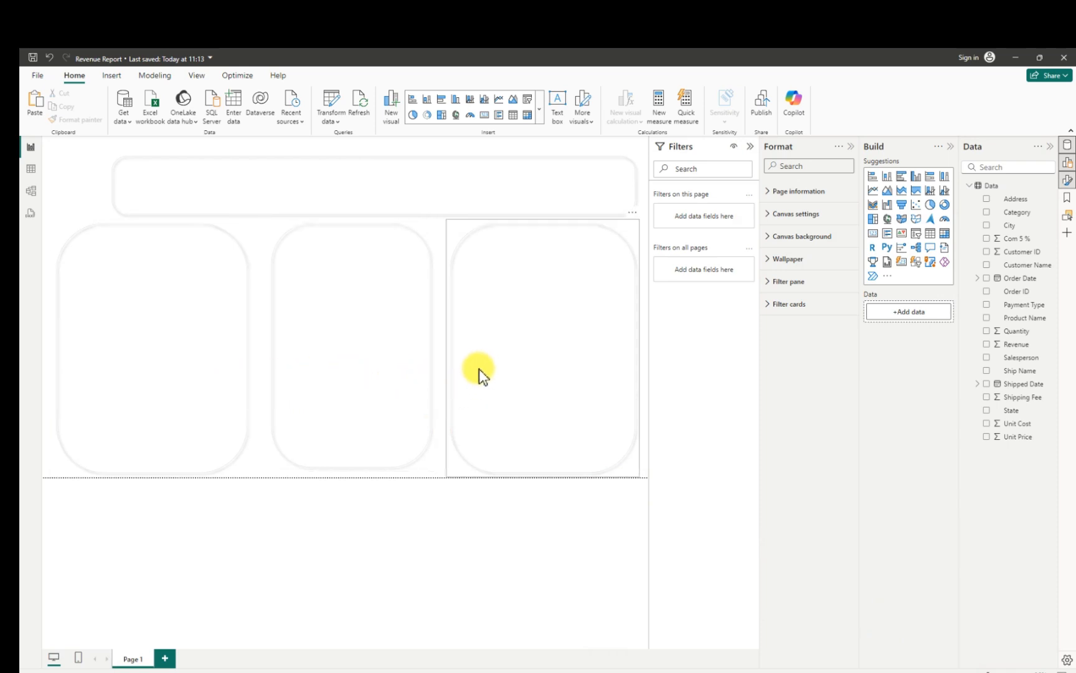
# - Widen the banner to about 1163 by extending its left edge to horizontal 97
pyautogui.click(126, 176)
pyautogui.click(110, 185)
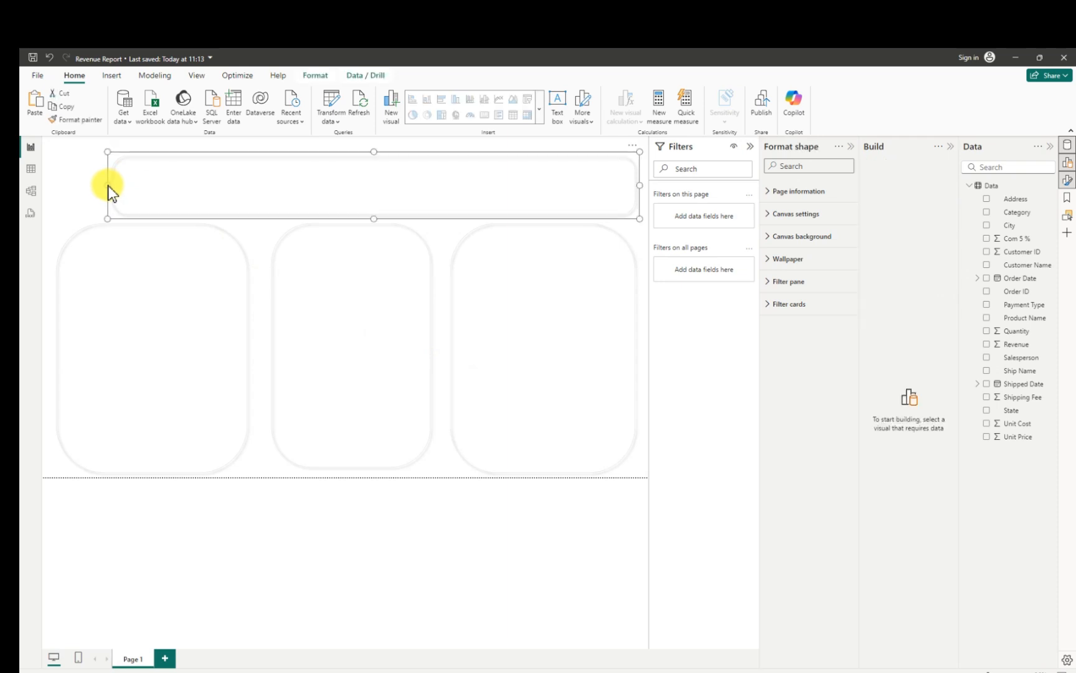
pyautogui.moveTo(106, 185); pyautogui.dragTo(88, 182)
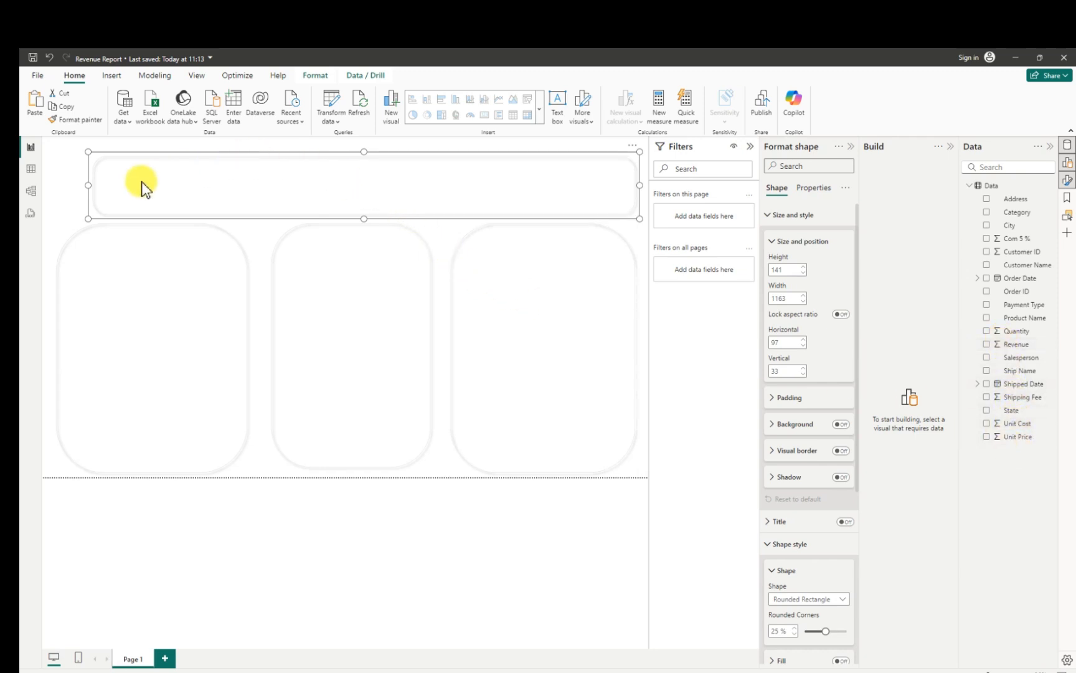
pyautogui.click(65, 185)
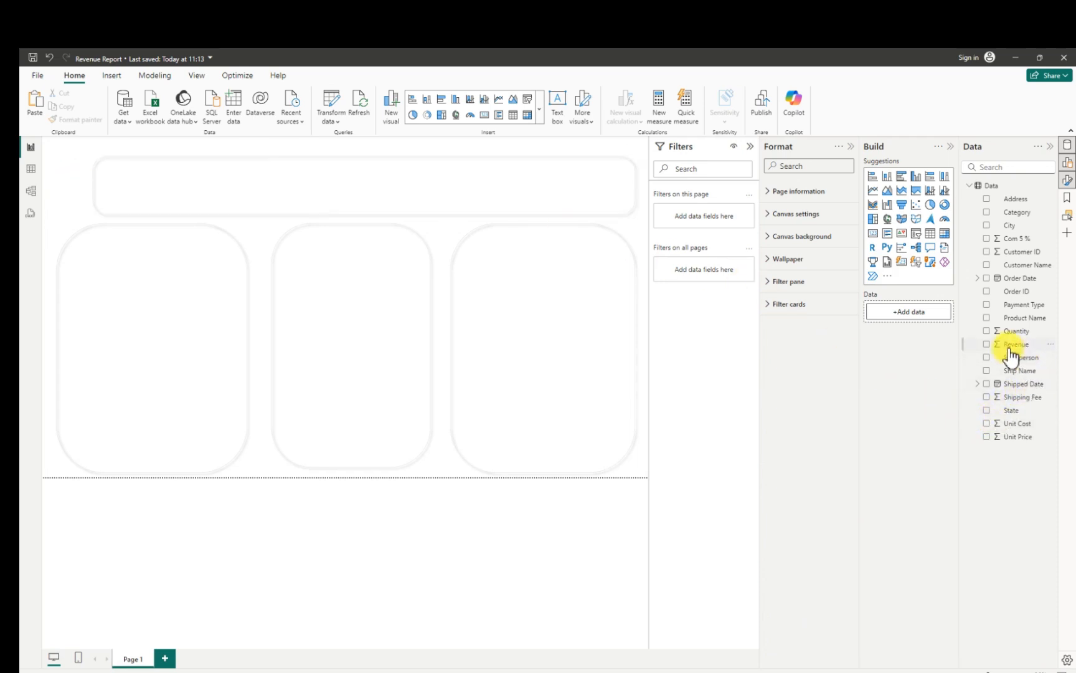
pyautogui.moveTo(1010, 349); pyautogui.dragTo(984, 344)
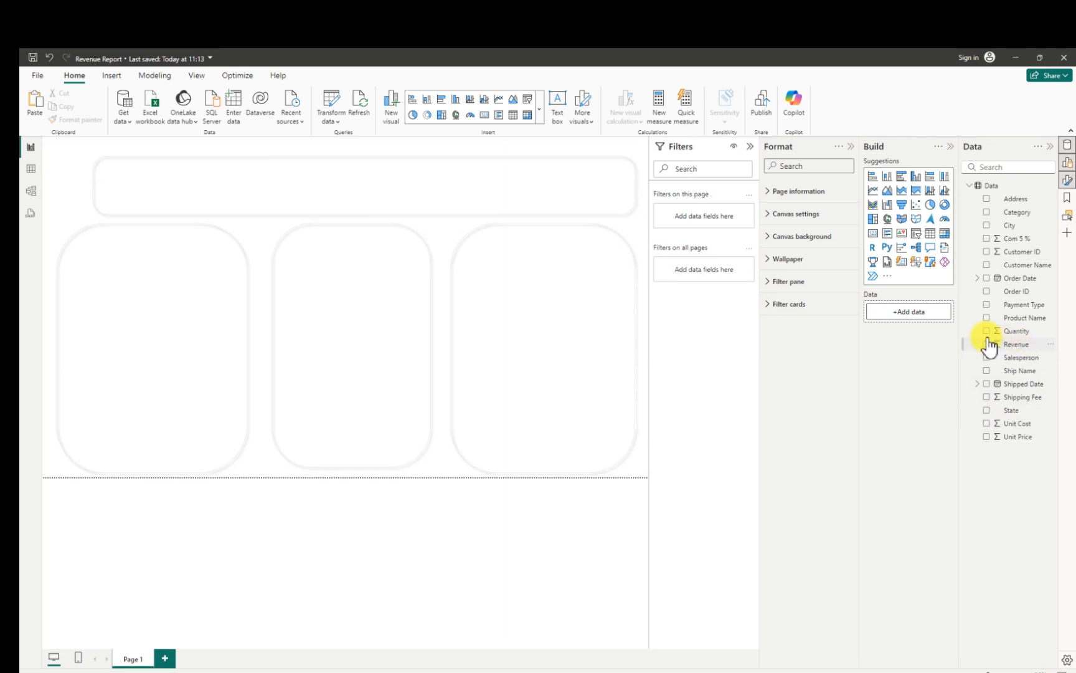
pyautogui.click(873, 234)
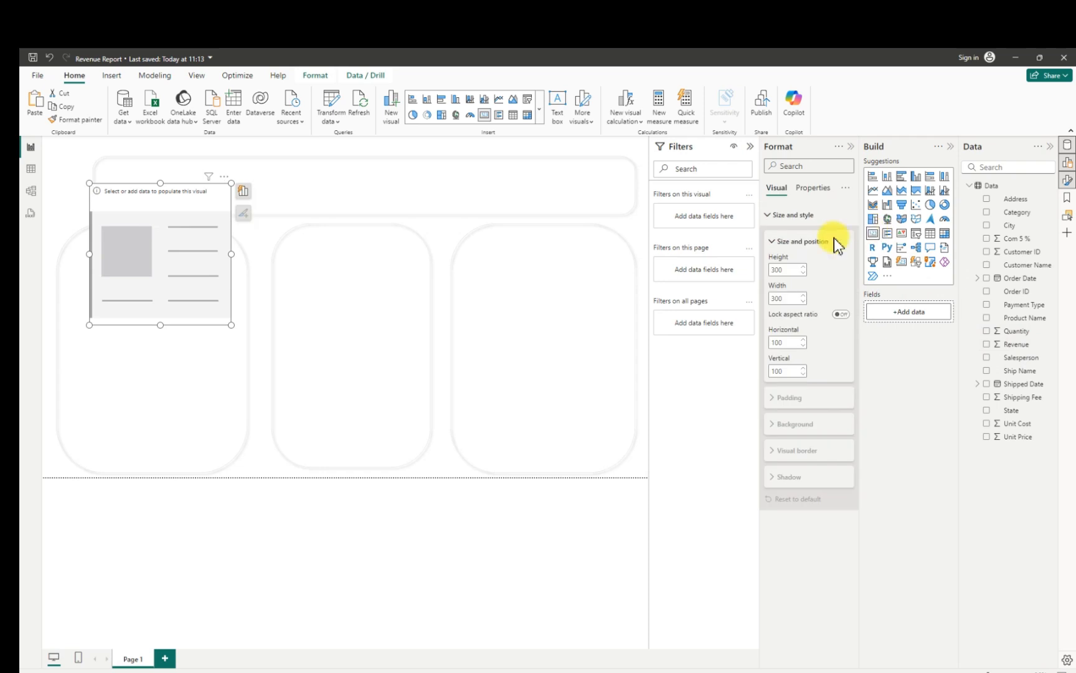
pyautogui.click(223, 182)
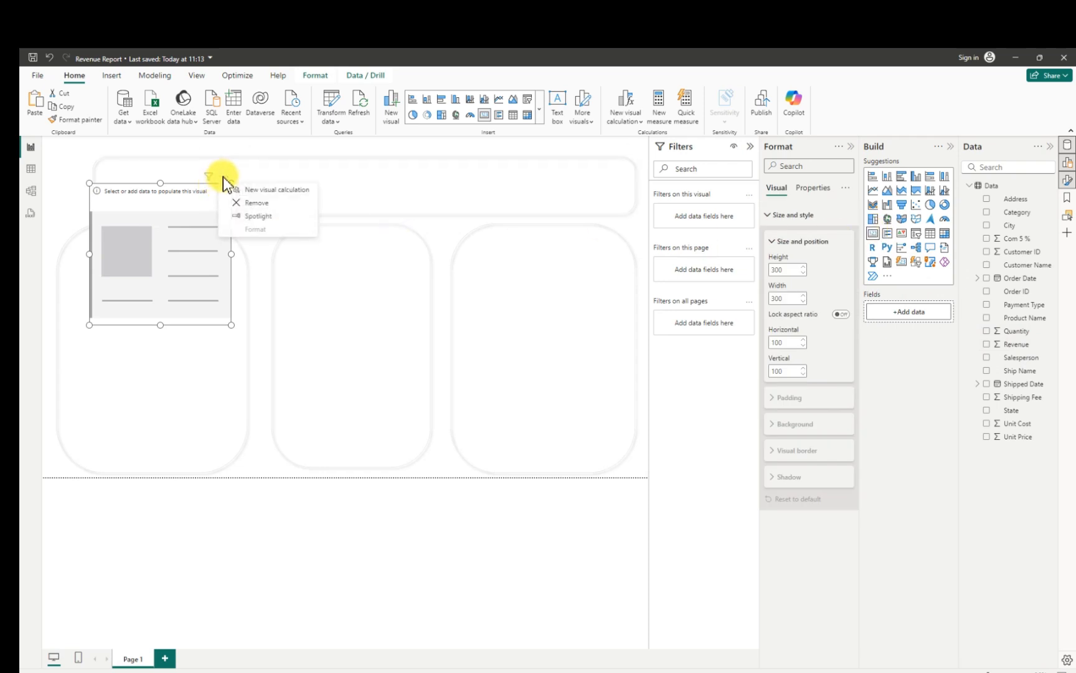
pyautogui.click(255, 206)
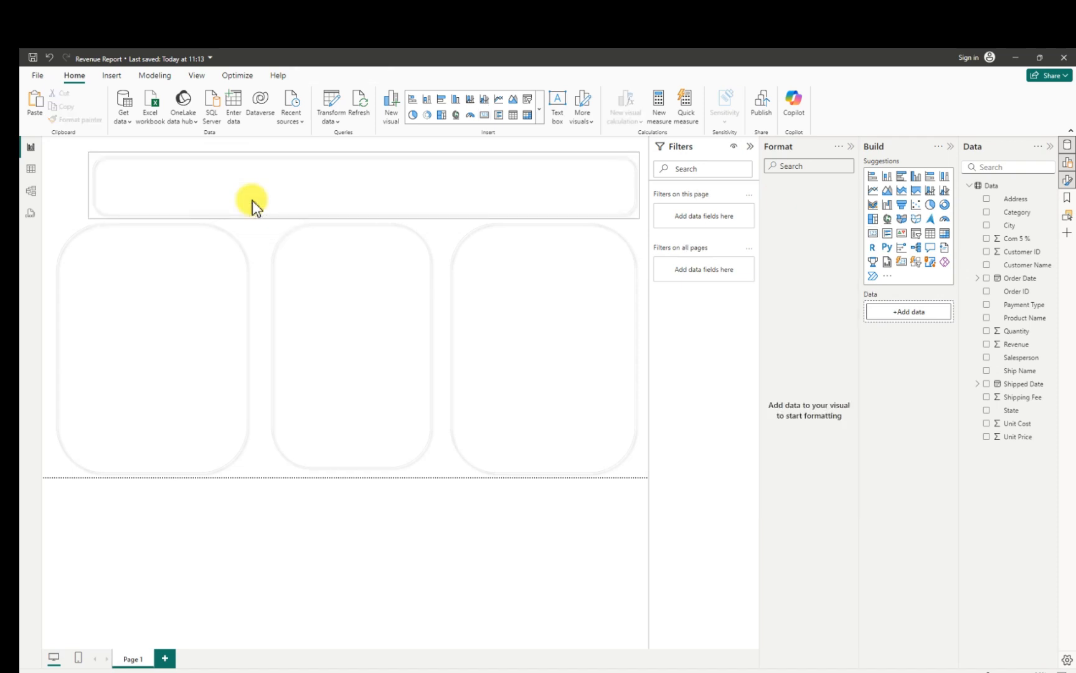
# - Insert a Card (new) visual, shrink it to the banner's height and place it inside the banner
pyautogui.click(538, 109)
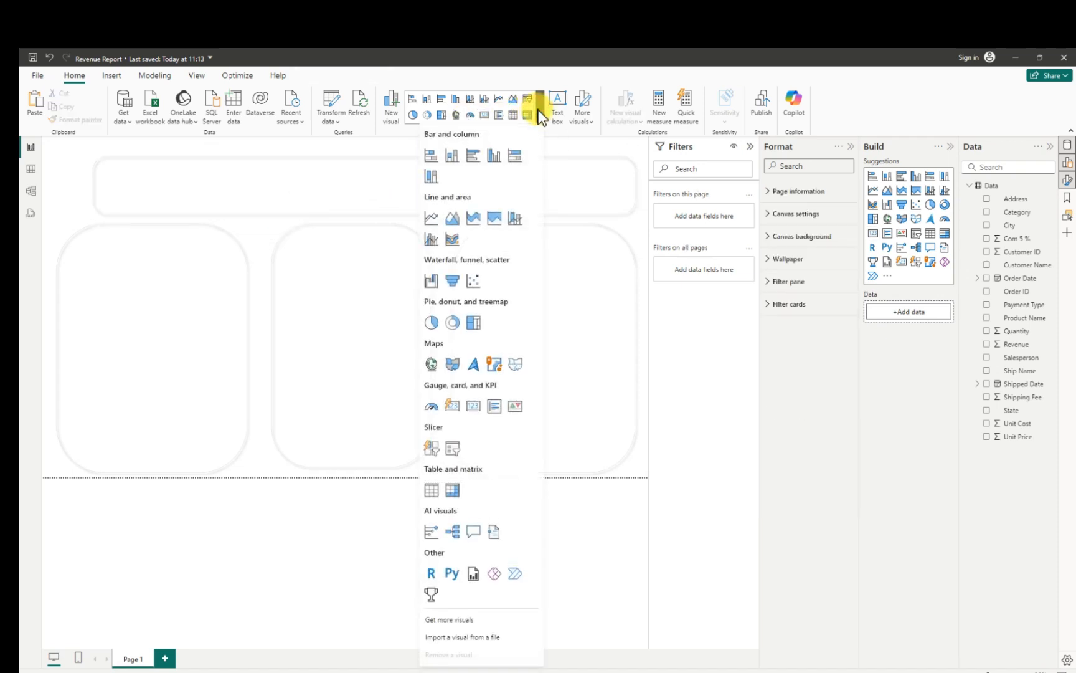
pyautogui.click(451, 408)
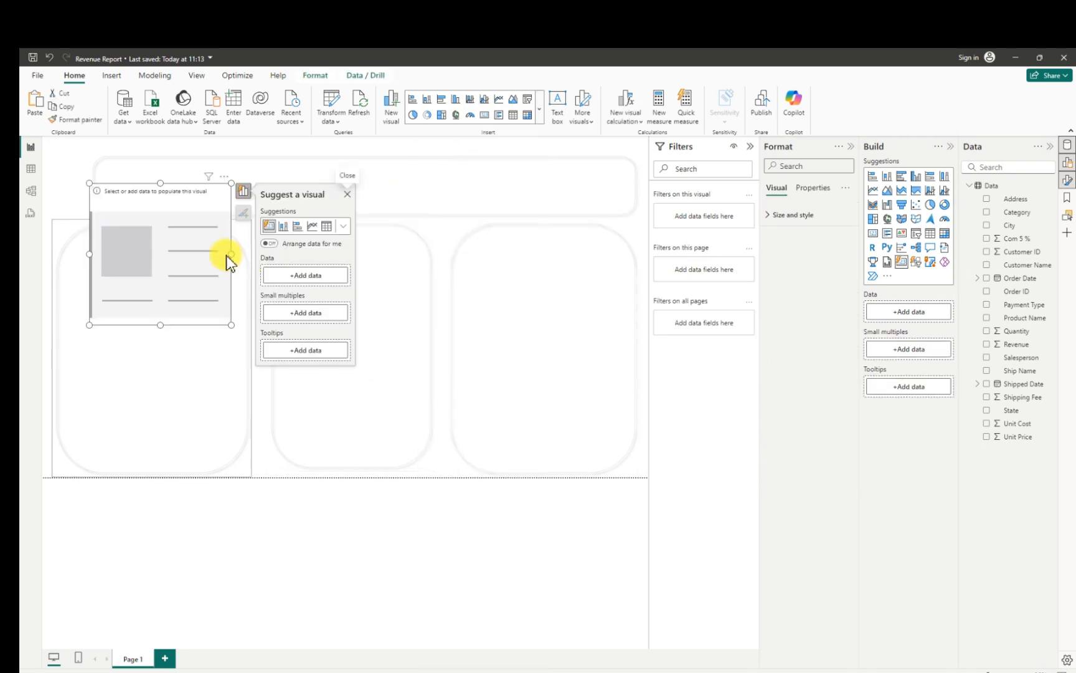
pyautogui.moveTo(200, 250); pyautogui.dragTo(359, 211)
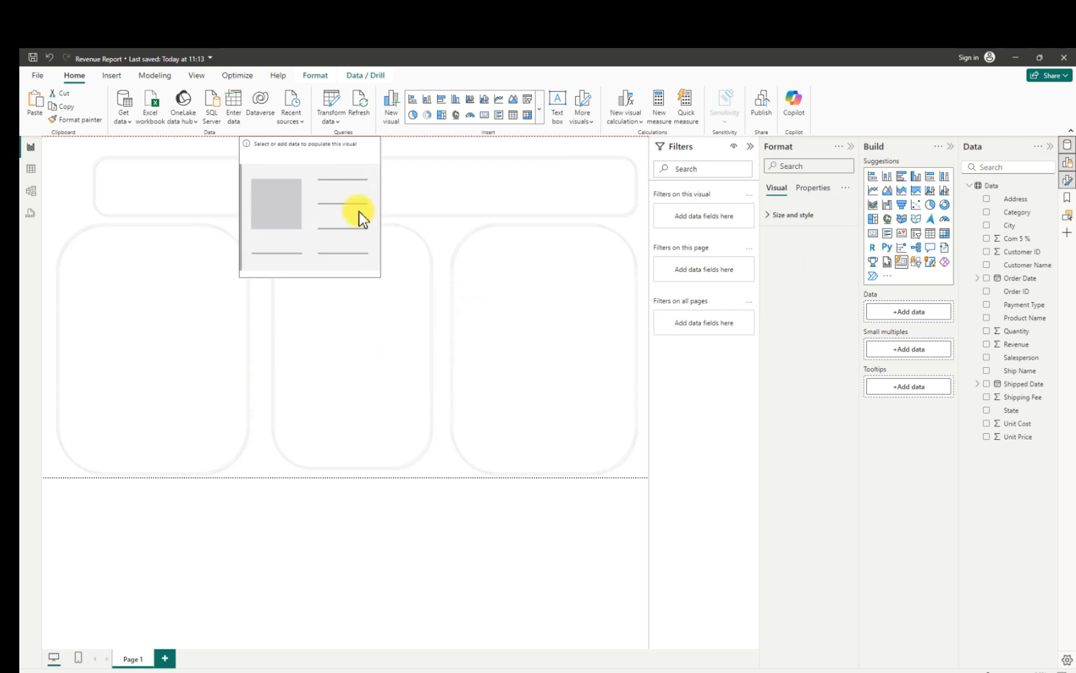
pyautogui.moveTo(378, 278); pyautogui.dragTo(353, 201)
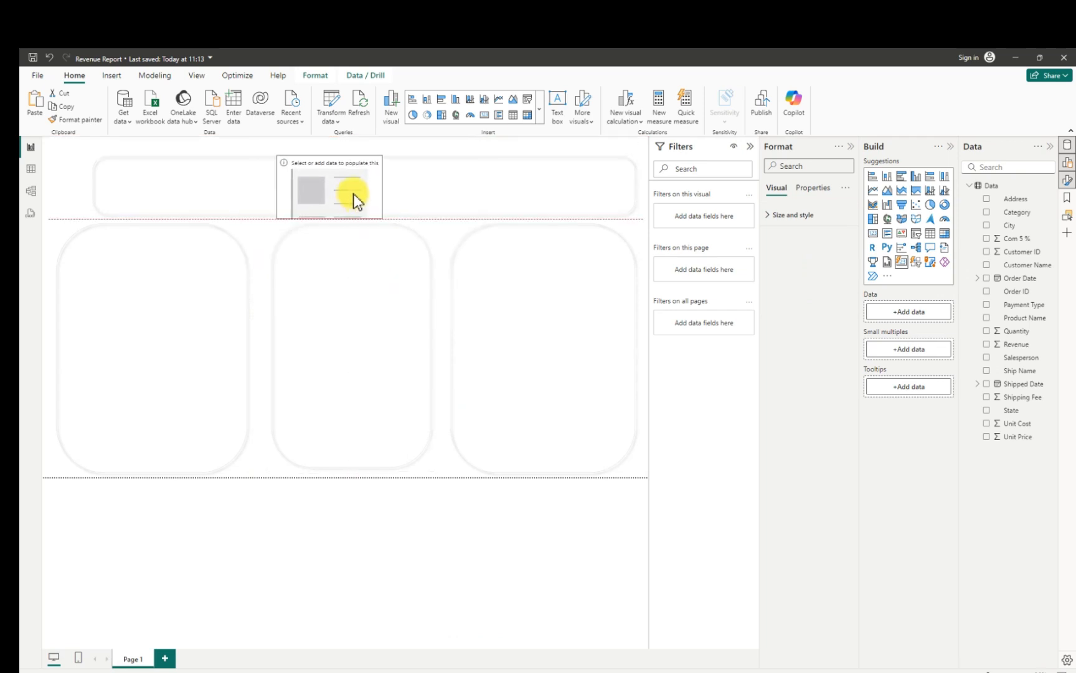
# - Show Revenue in the banner's card and resize the card to about 249 wide by 134 high
pyautogui.moveTo(276, 189); pyautogui.dragTo(312, 194)
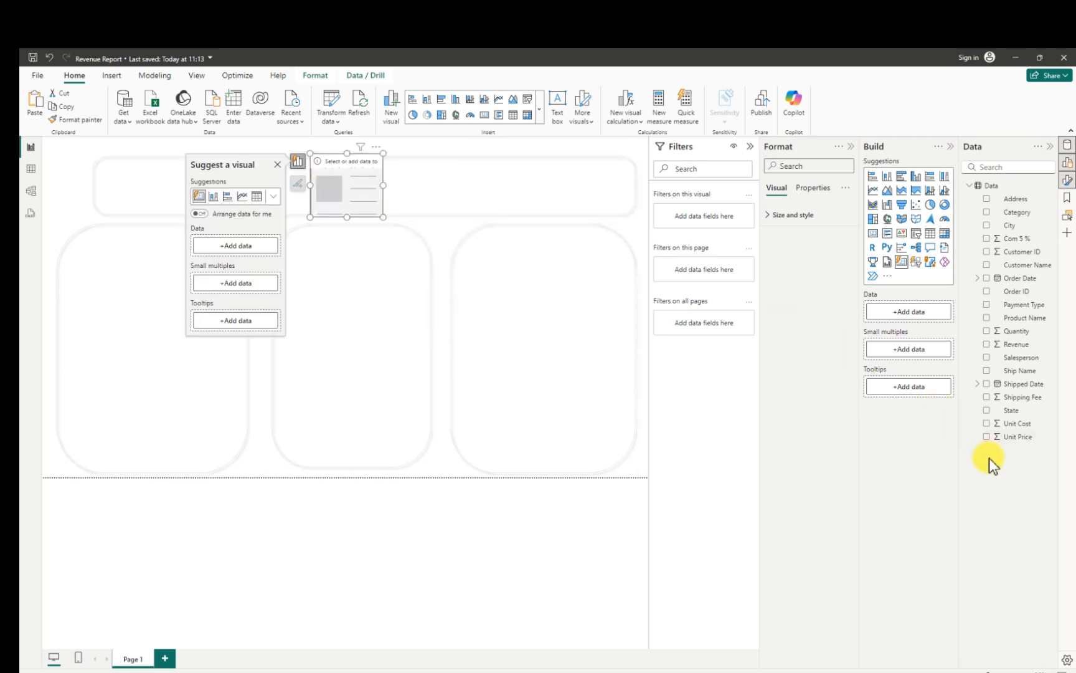
pyautogui.click(988, 345)
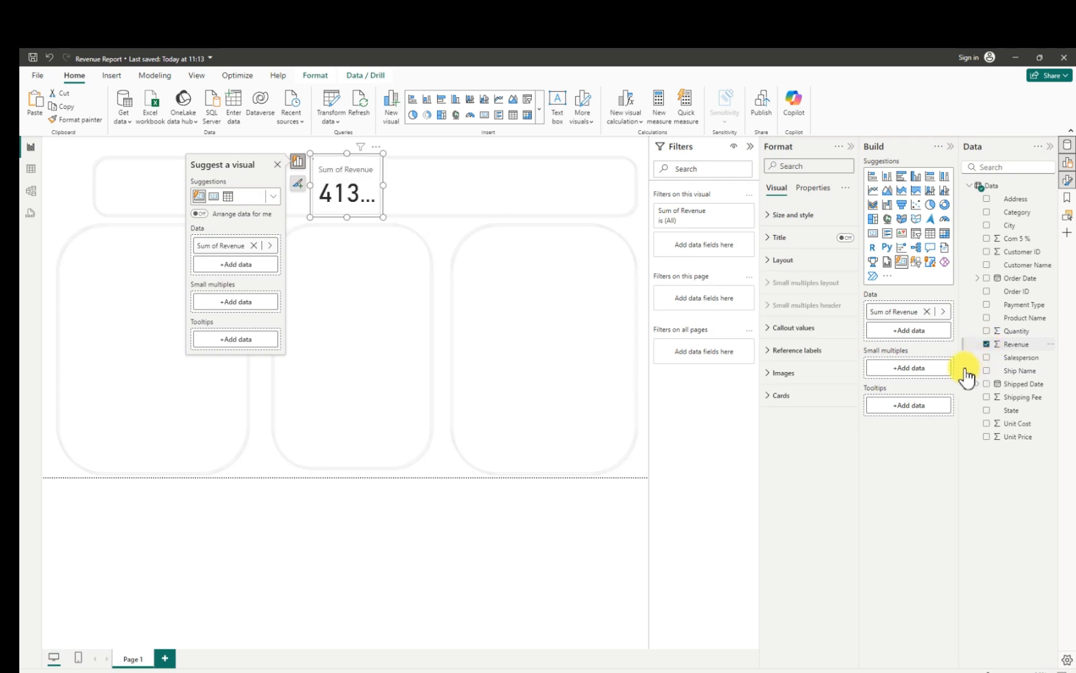
pyautogui.moveTo(383, 185); pyautogui.dragTo(352, 190)
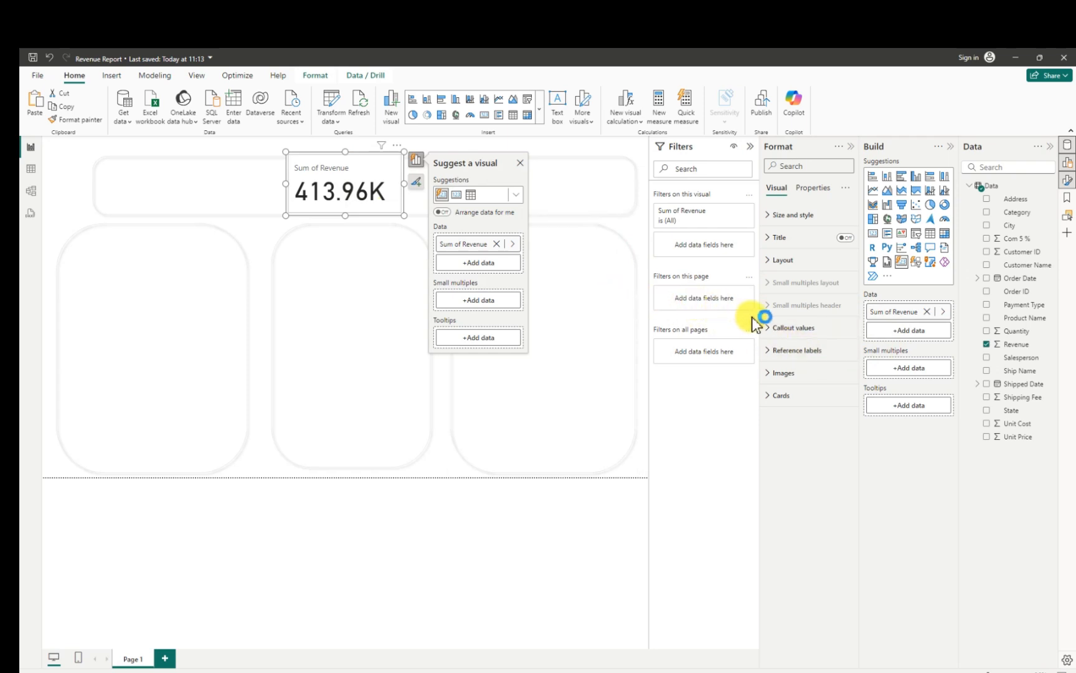
# - Turn off the background of the Revenue card
pyautogui.click(765, 217)
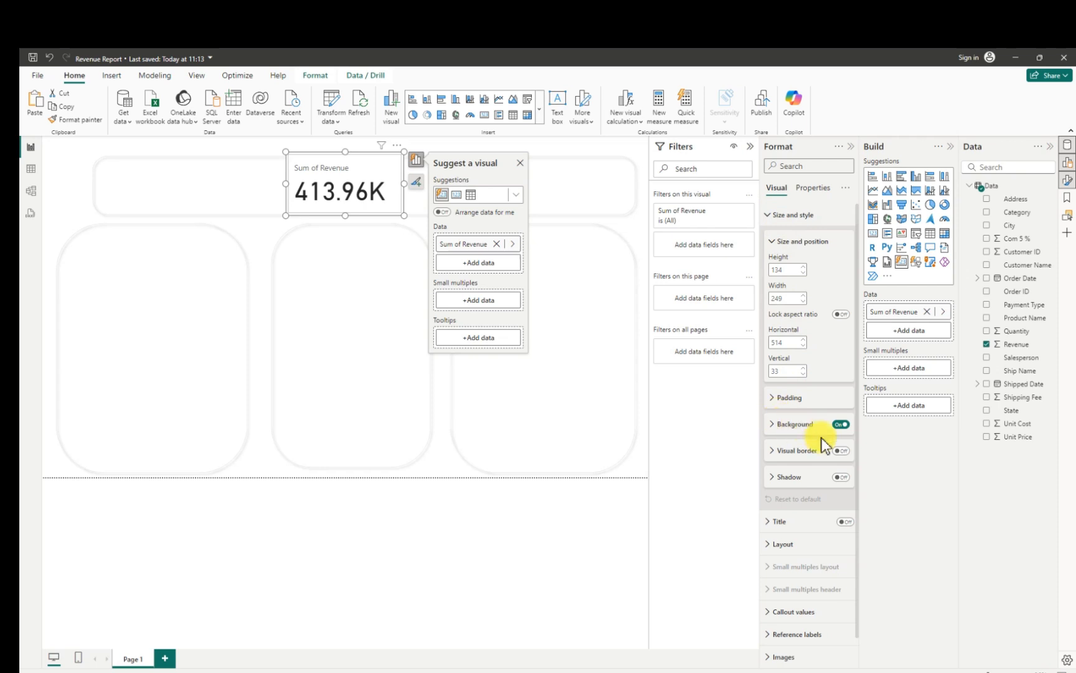
pyautogui.click(841, 425)
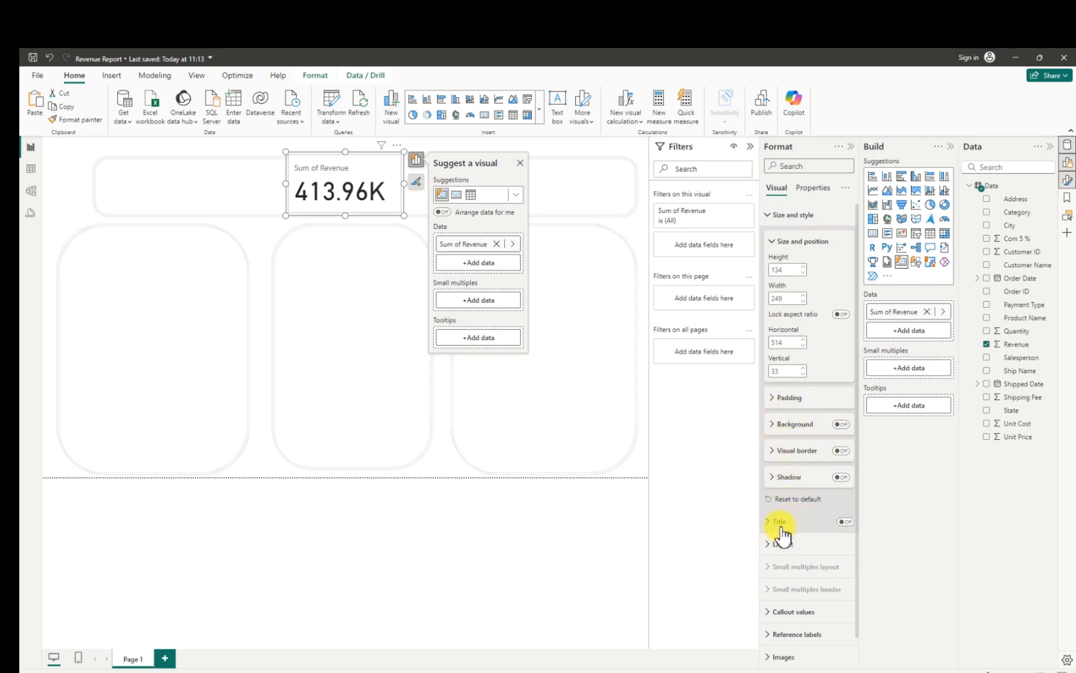
# - Format the Revenue card's callout value in Arial Black at size 20
pyautogui.scroll(-1, 794, 492)
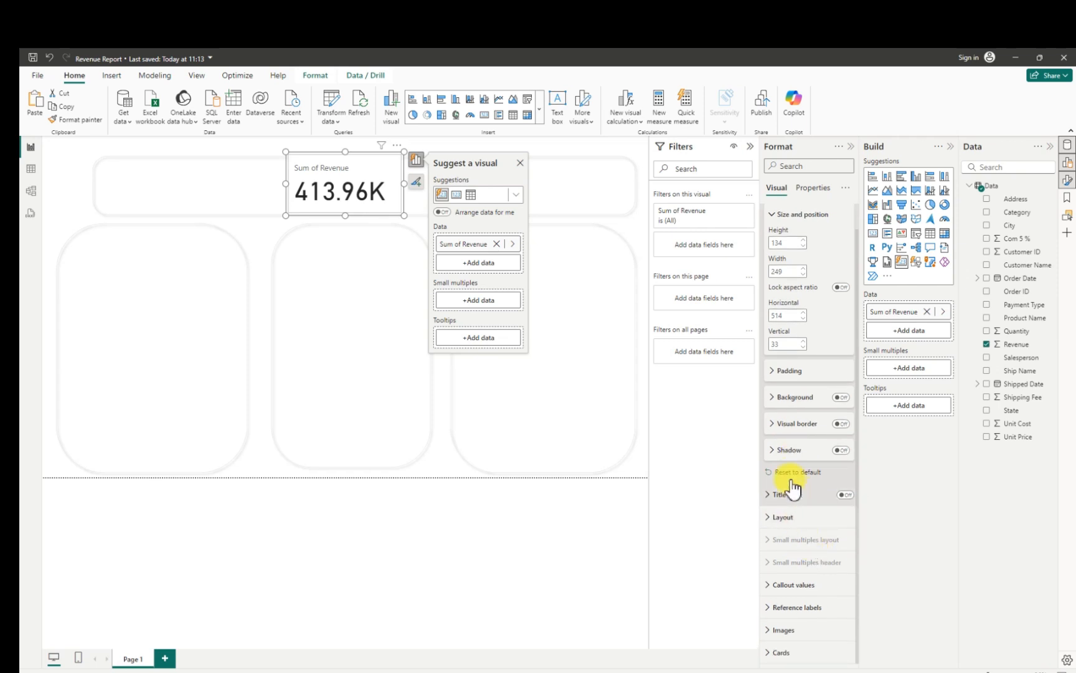
pyautogui.click(772, 585)
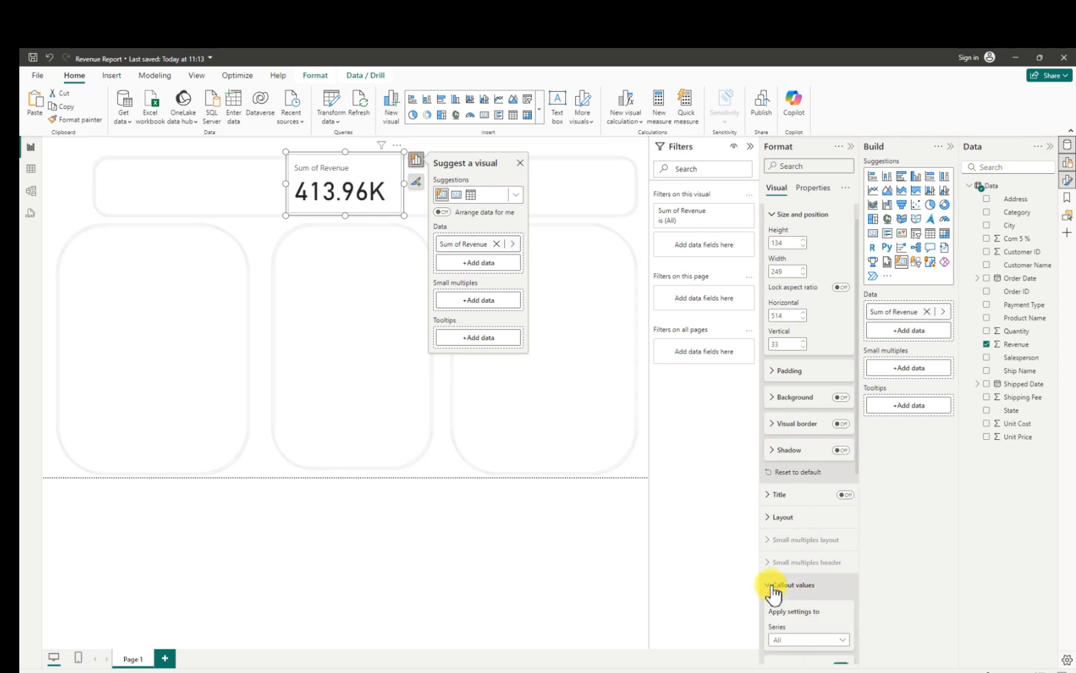
pyautogui.scroll(-2, 803, 607)
pyautogui.scroll(-2, 806, 609)
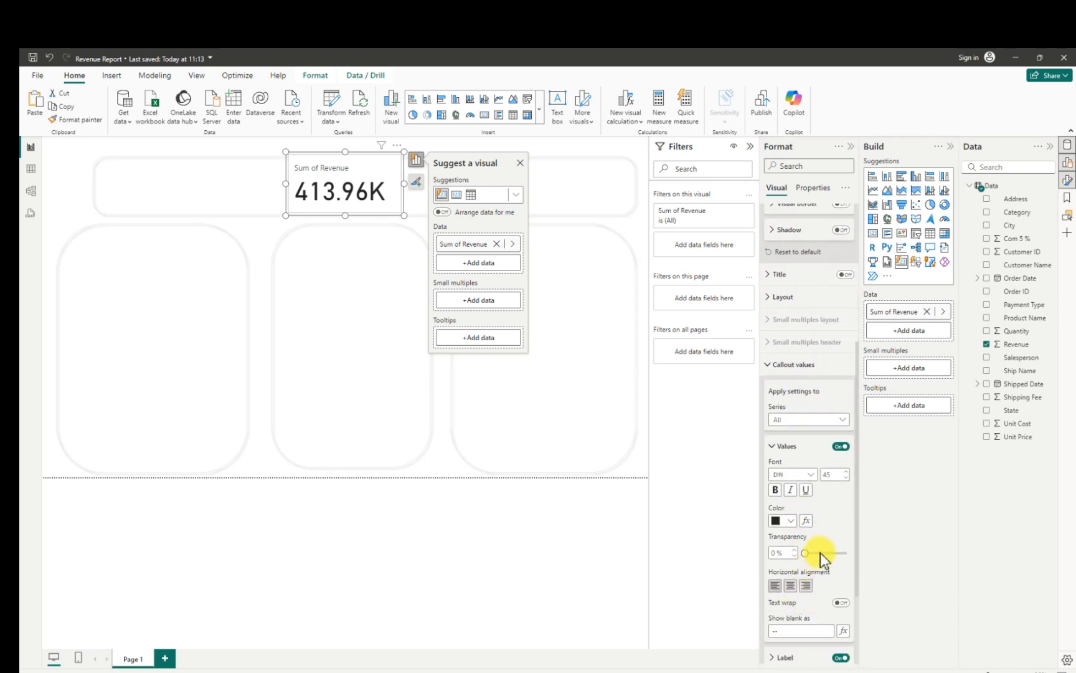
pyautogui.click(813, 474)
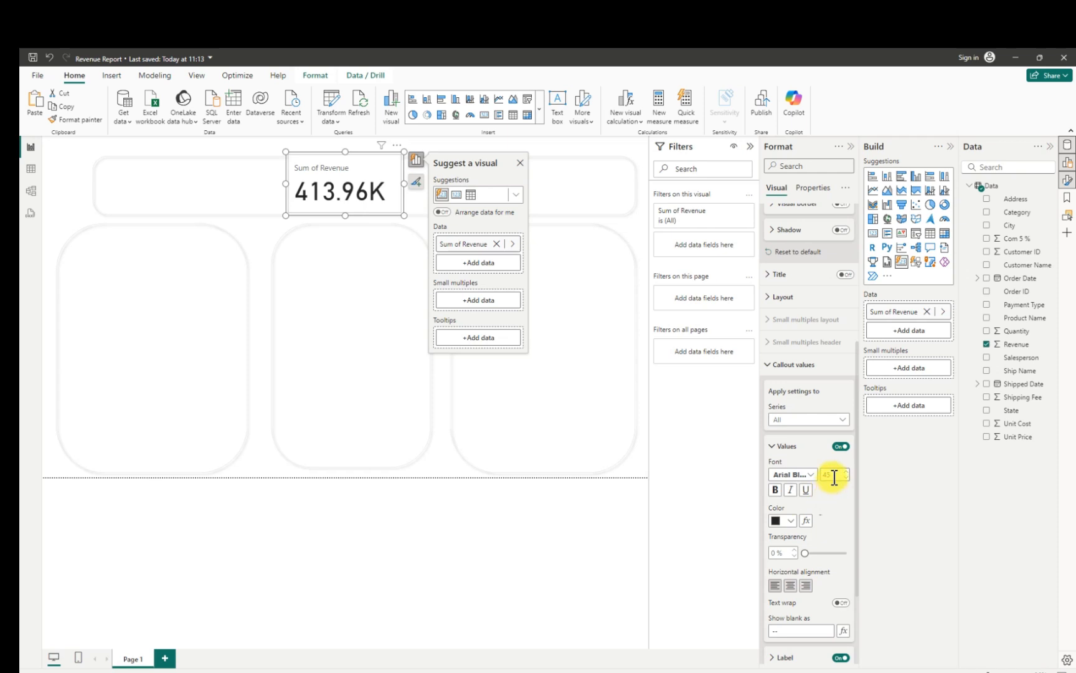
pyautogui.doubleClick(836, 476)
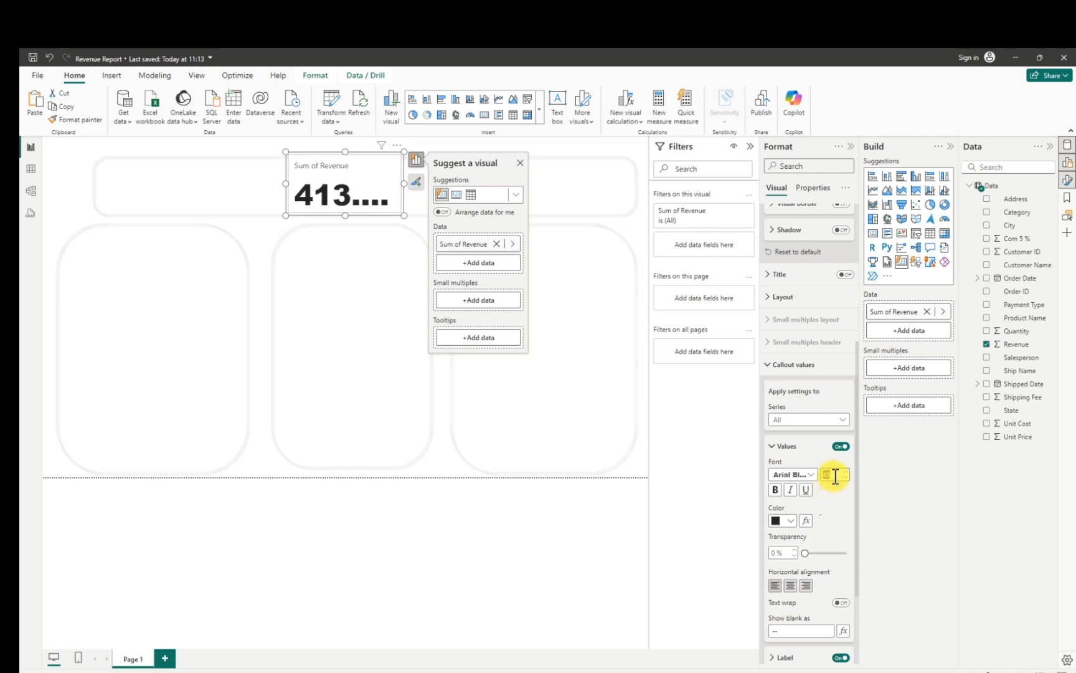
pyautogui.write('20')
pyautogui.press('Return')
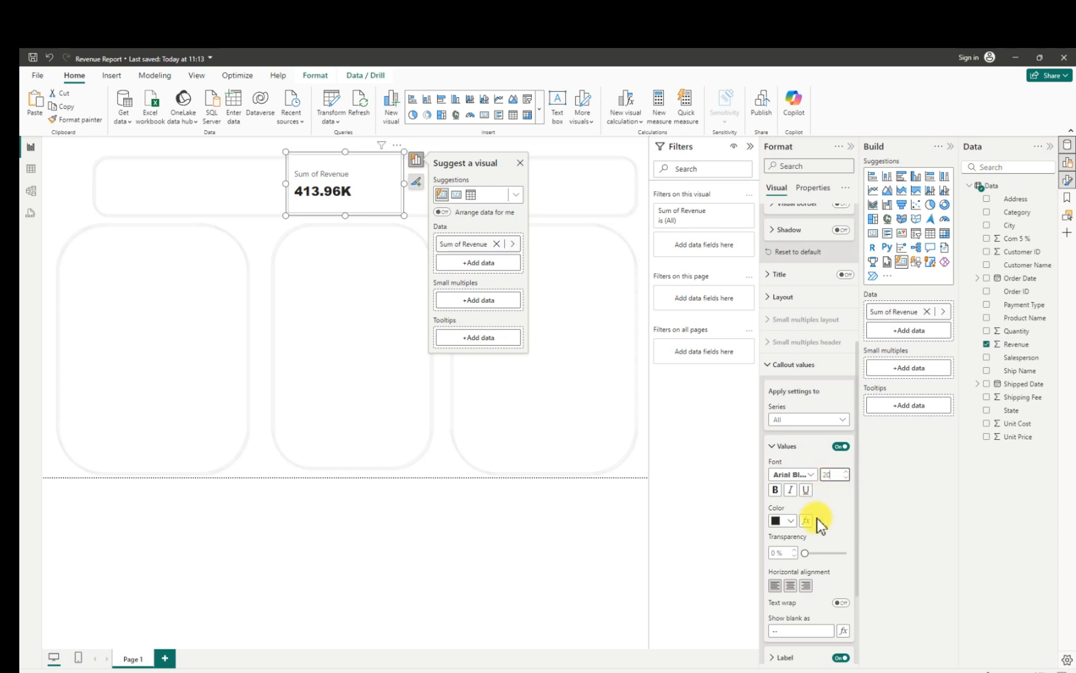
# - Format the Revenue card's label in Arial Black at size 10
pyautogui.scroll(-3, 831, 546)
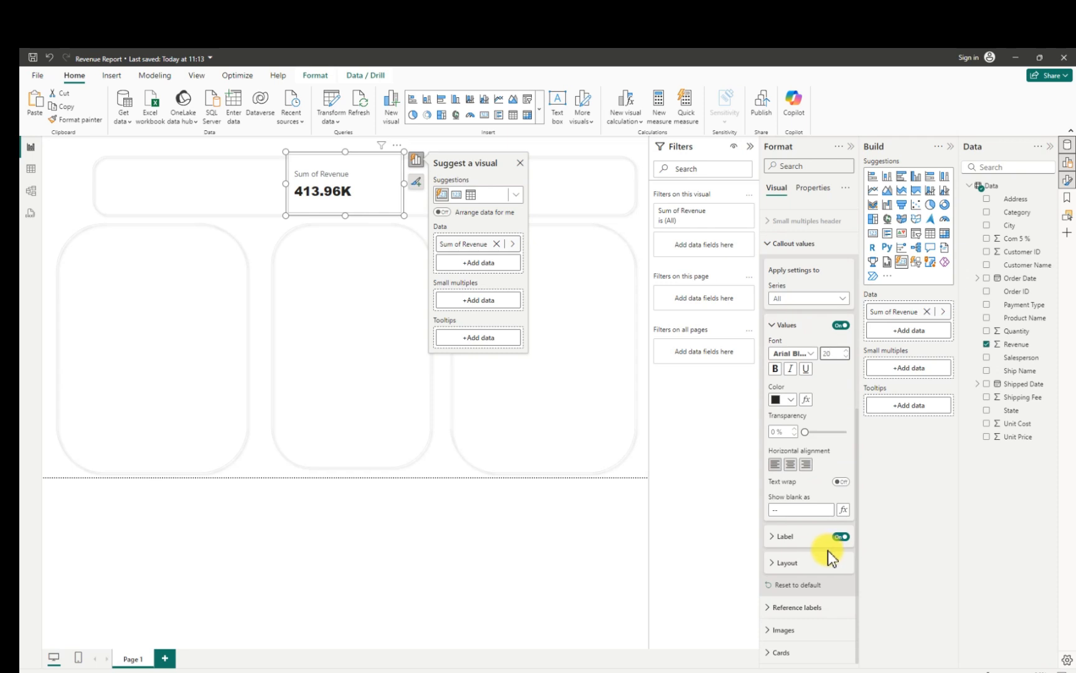
pyautogui.click(768, 537)
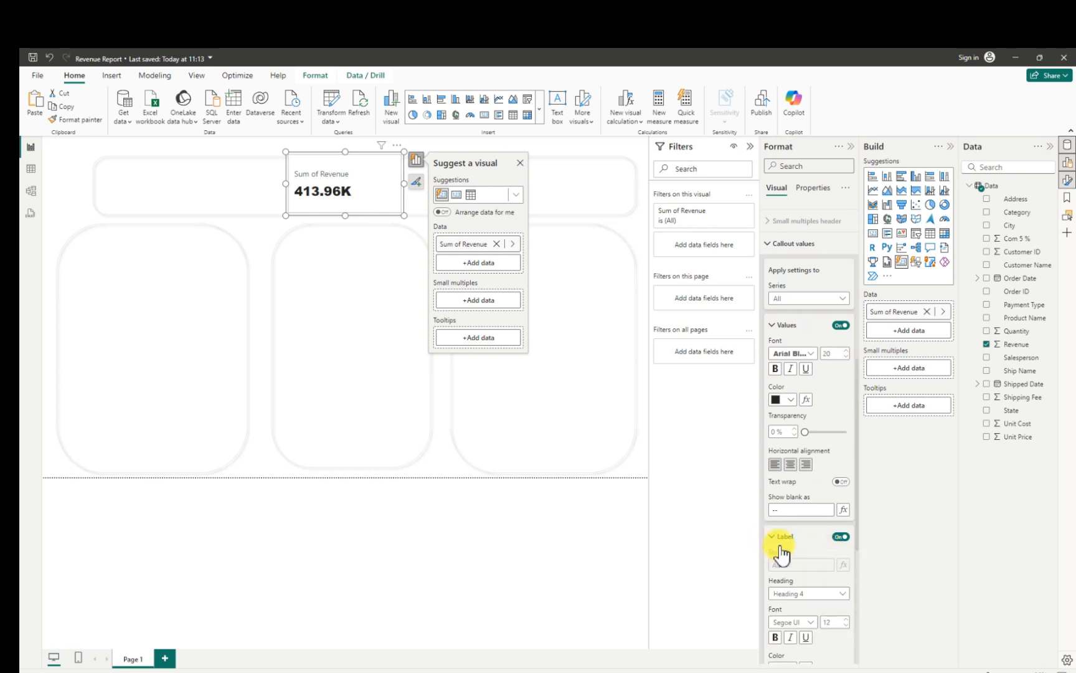
pyautogui.scroll(-1, 791, 561)
pyautogui.scroll(-2, 795, 563)
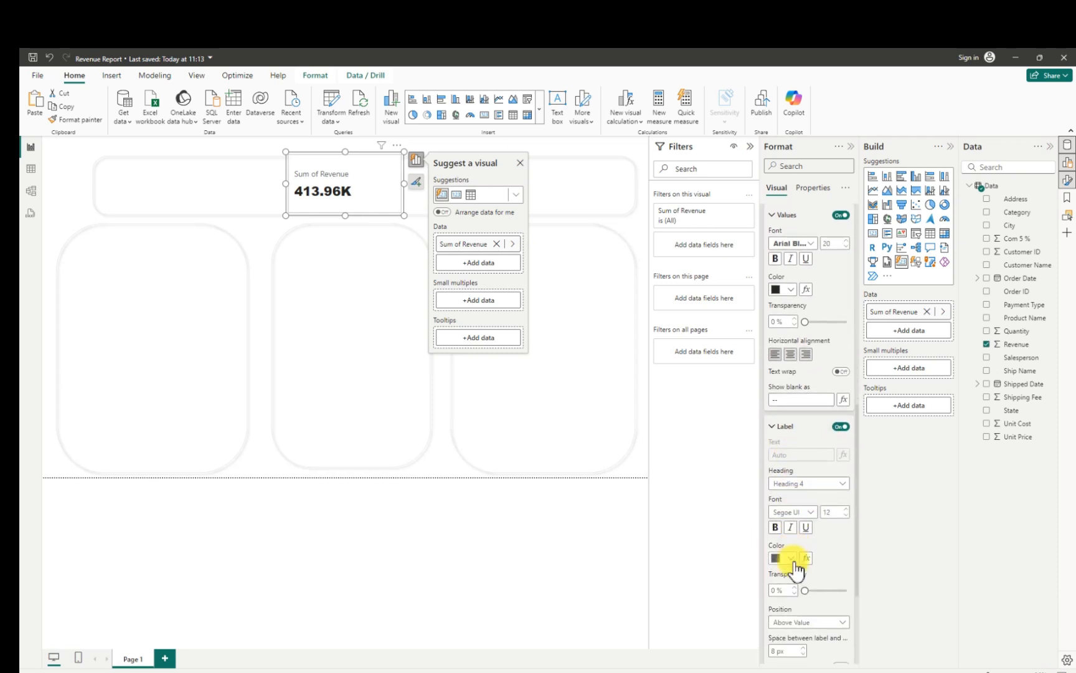
pyautogui.click(812, 511)
pyautogui.scroll(3, 794, 381)
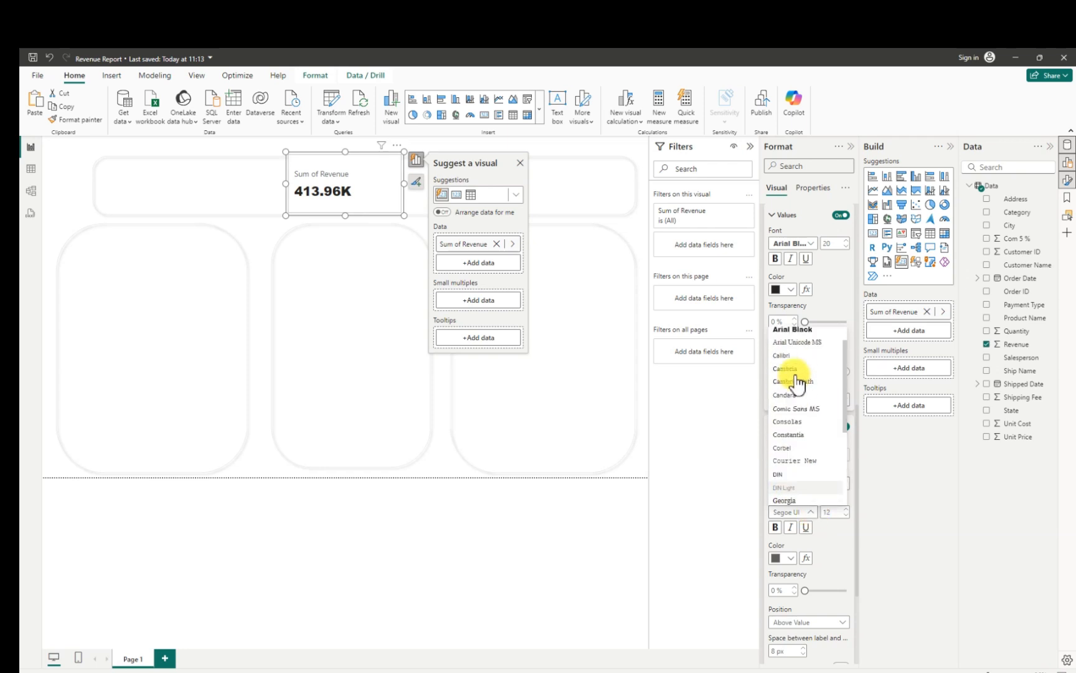
pyautogui.click(794, 346)
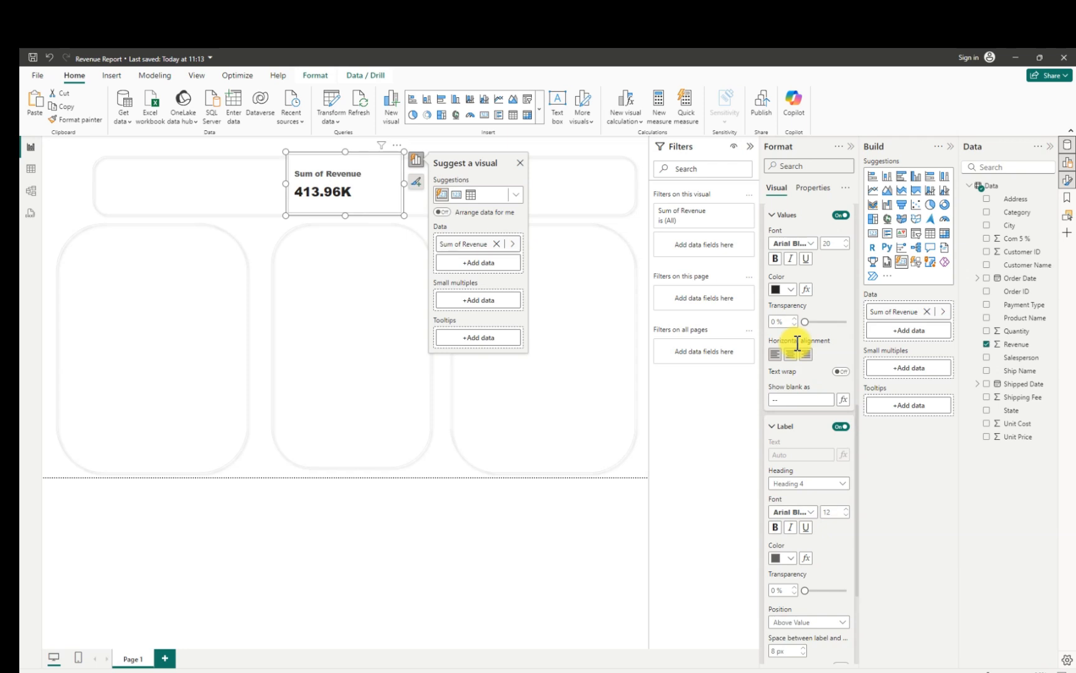
pyautogui.click(846, 515)
pyautogui.click(846, 516)
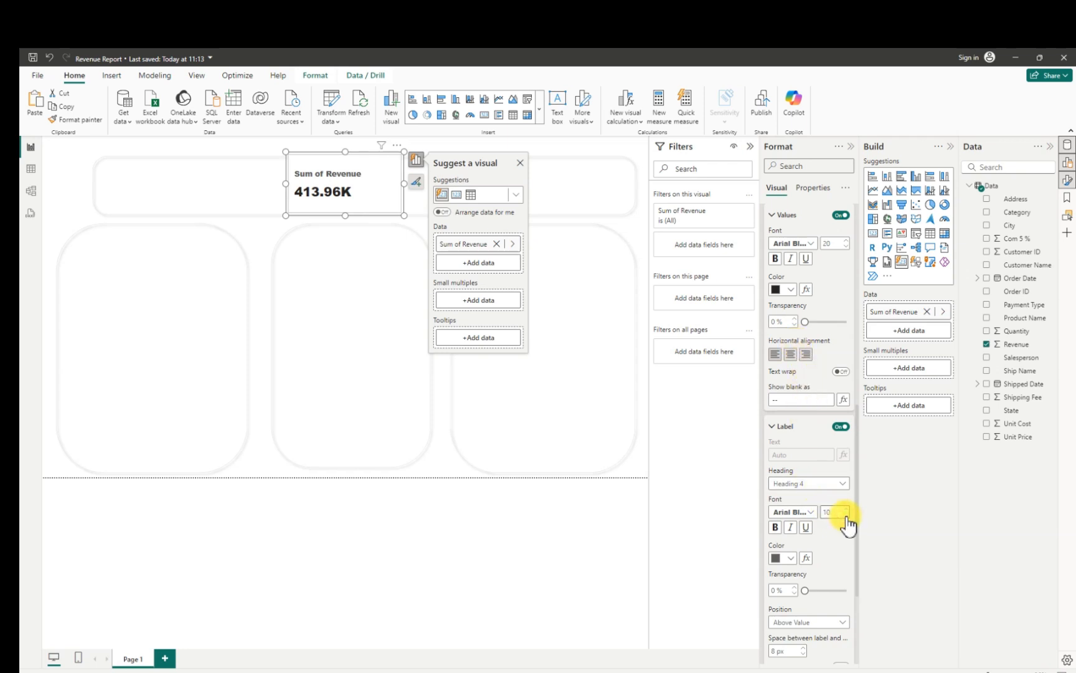
pyautogui.click(846, 515)
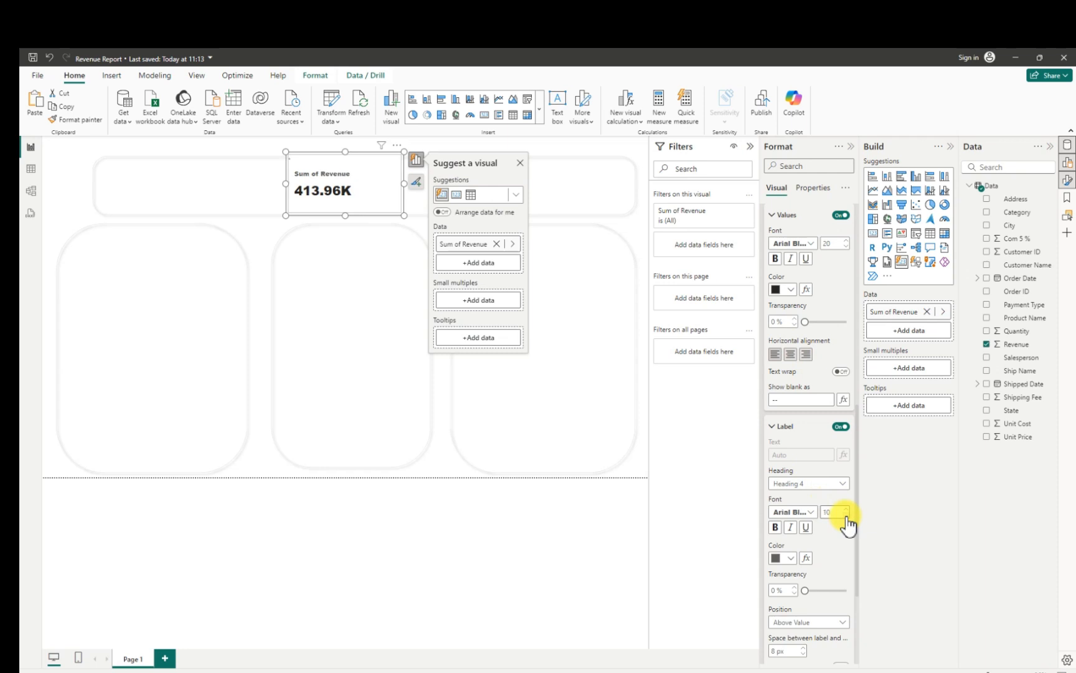
pyautogui.click(846, 515)
pyautogui.click(846, 509)
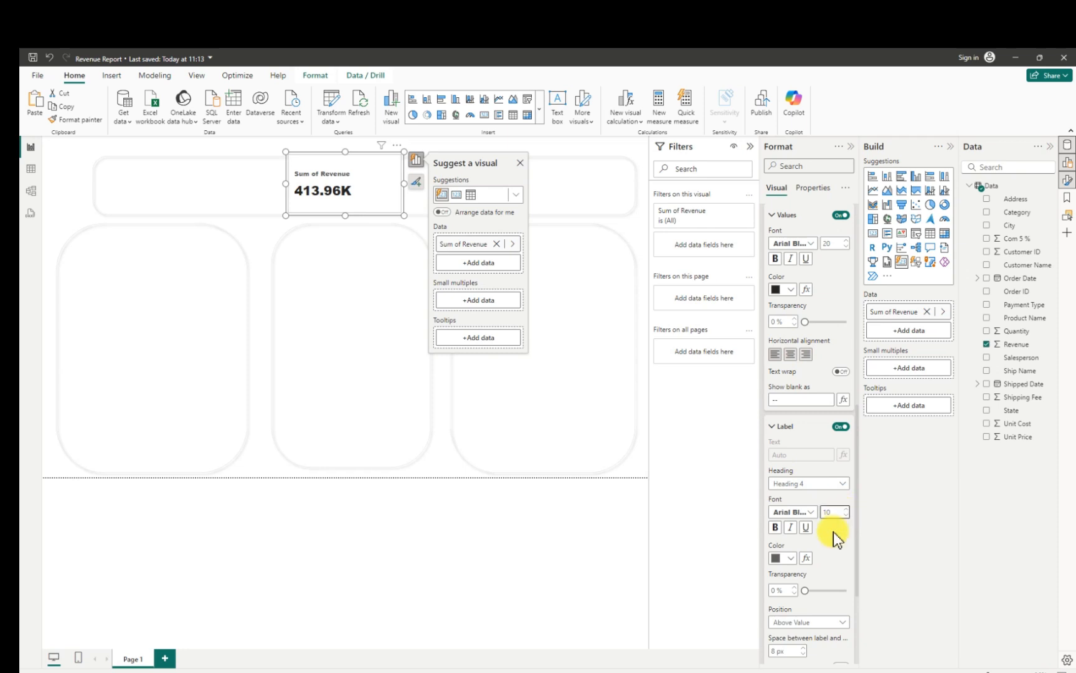
# - Center the Revenue card's callout value horizontally and set its font size to 17
pyautogui.scroll(-2, 814, 568)
pyautogui.scroll(-2, 816, 572)
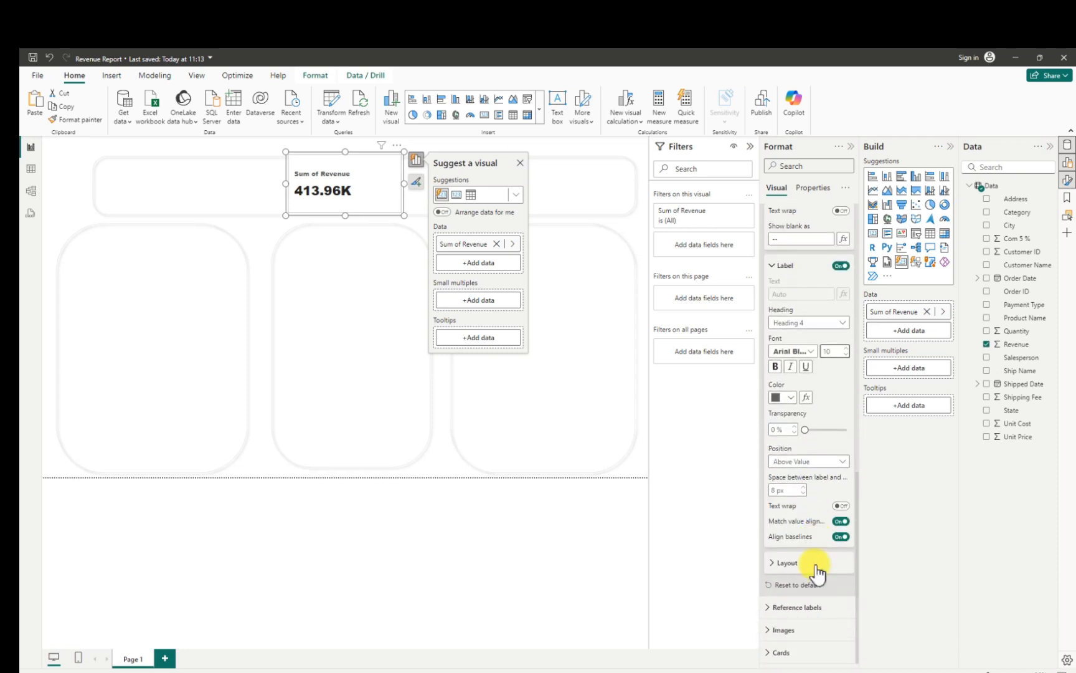
pyautogui.scroll(3, 816, 571)
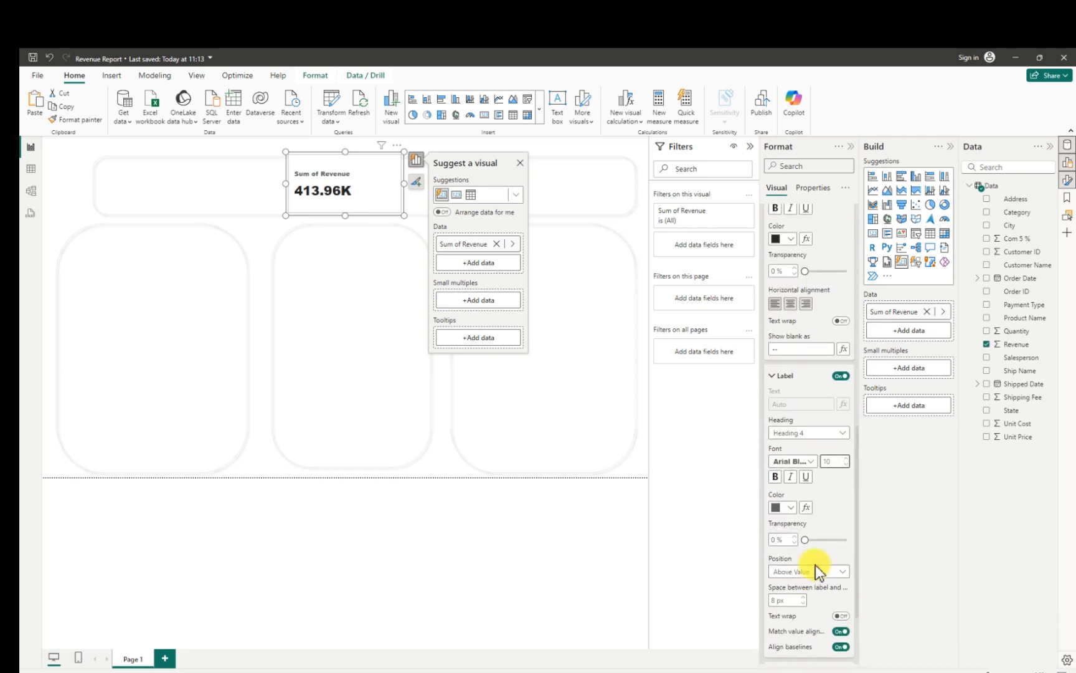
pyautogui.scroll(3, 814, 571)
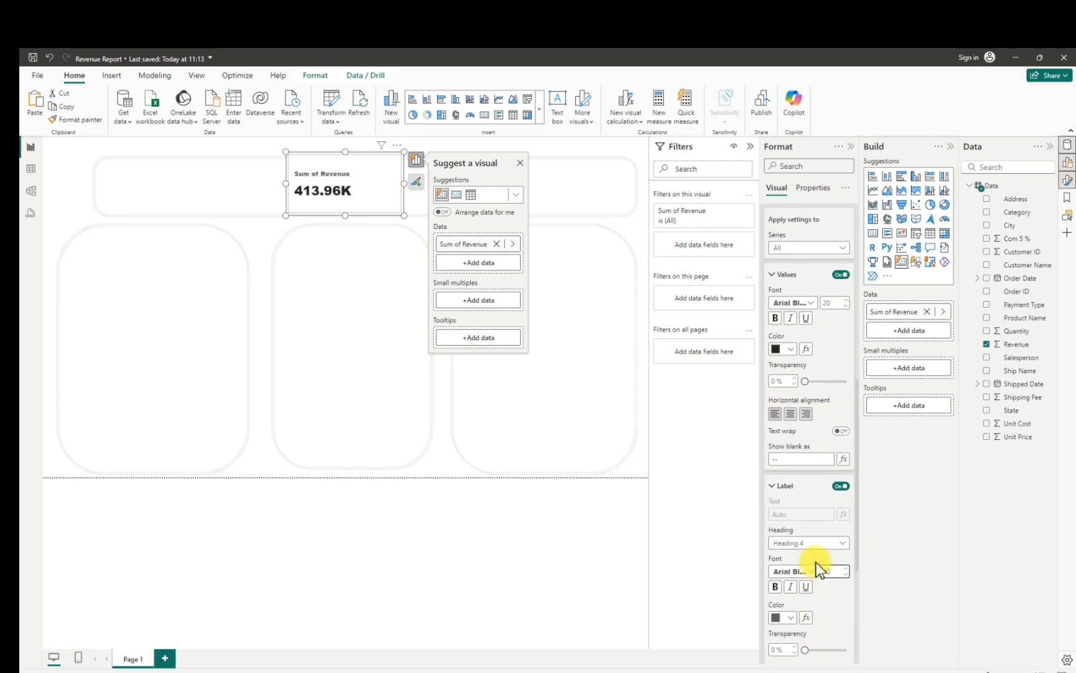
pyautogui.click(791, 414)
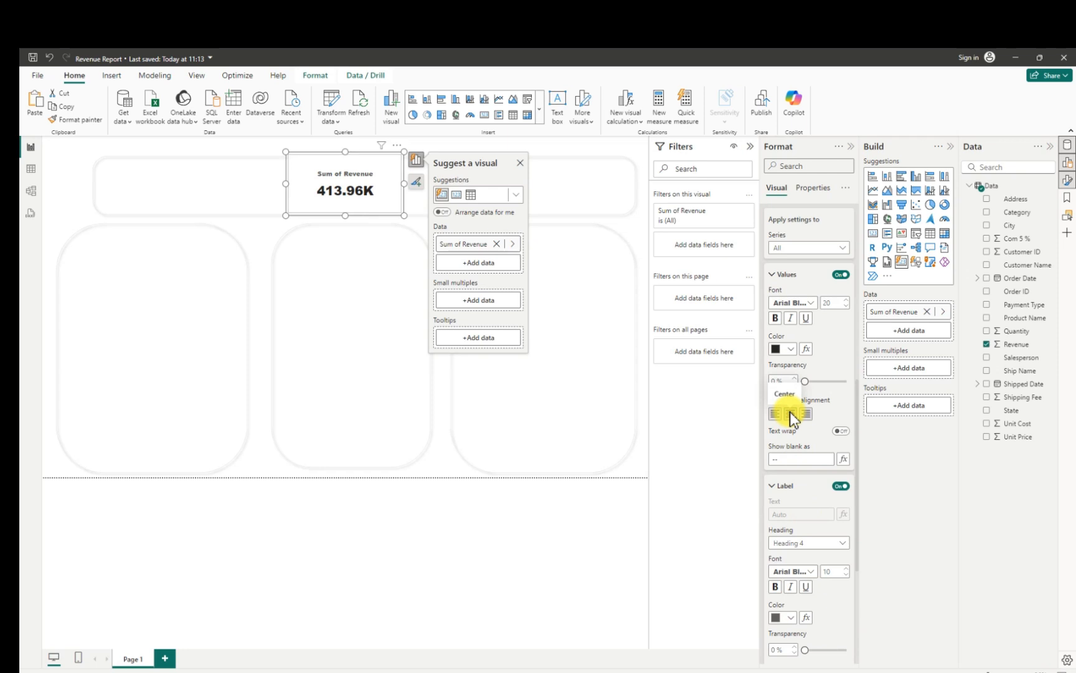
pyautogui.doubleClick(831, 303)
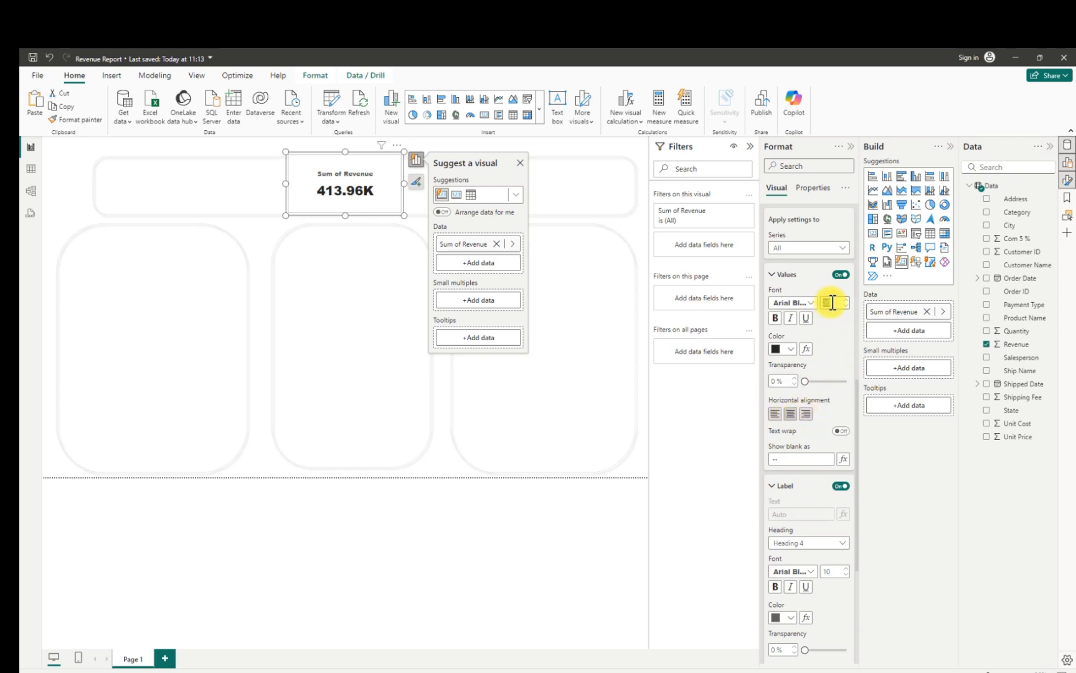
pyautogui.press('BackSpace')
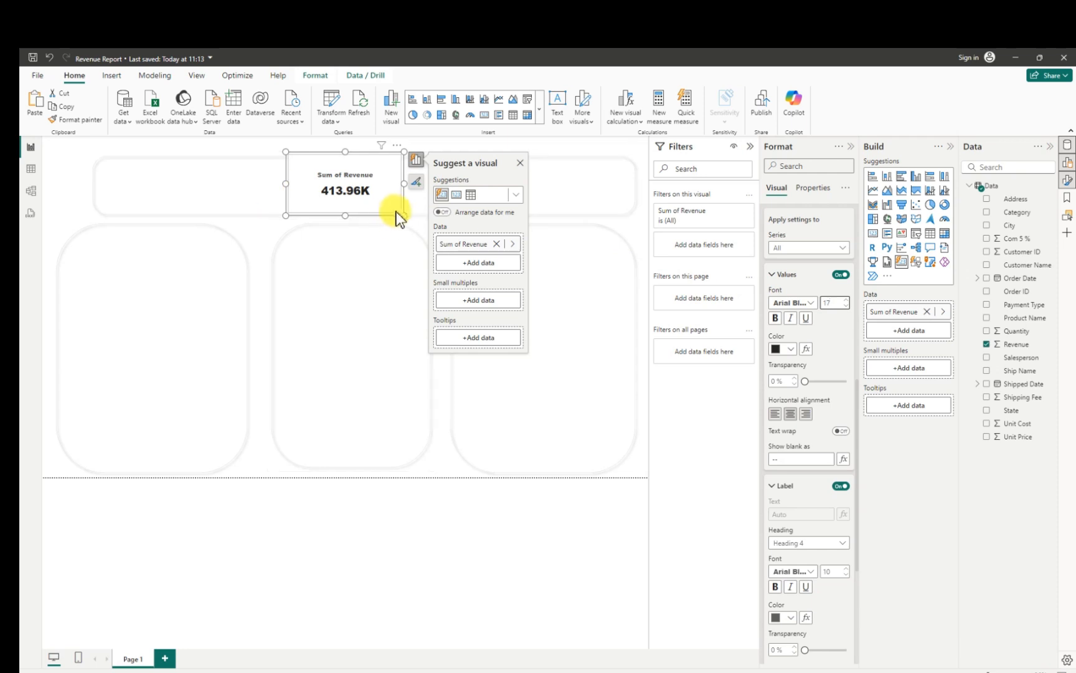
# - Shrink the Revenue card to about 164 wide by 117 high and place it within the banner's height
pyautogui.moveTo(404, 214); pyautogui.dragTo(359, 188)
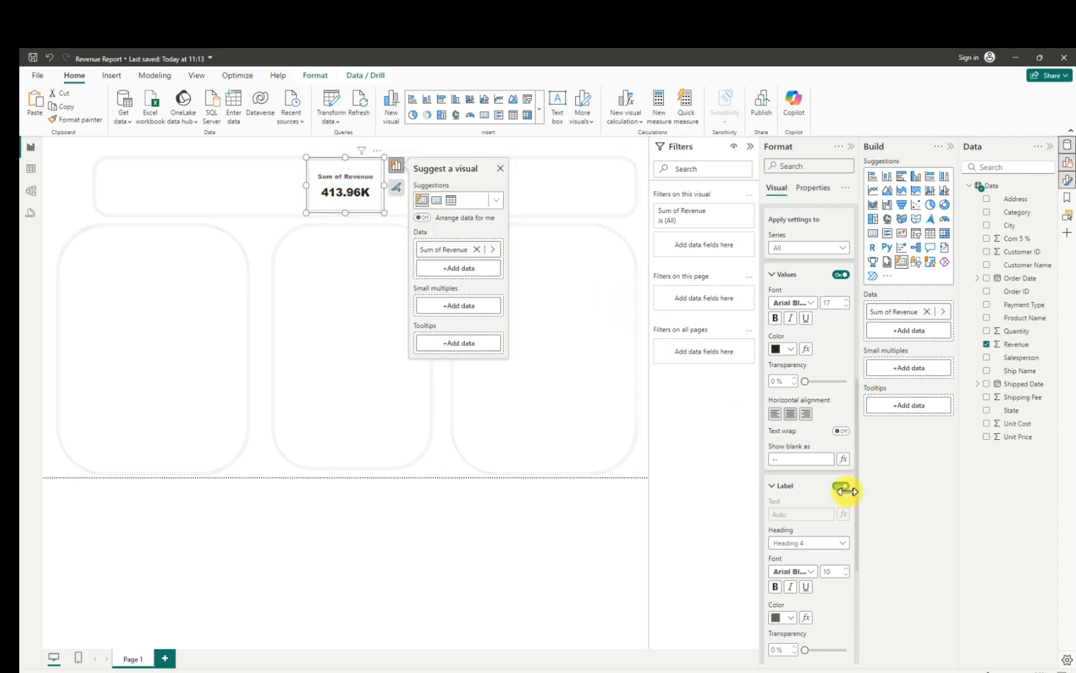
pyautogui.scroll(5, 817, 499)
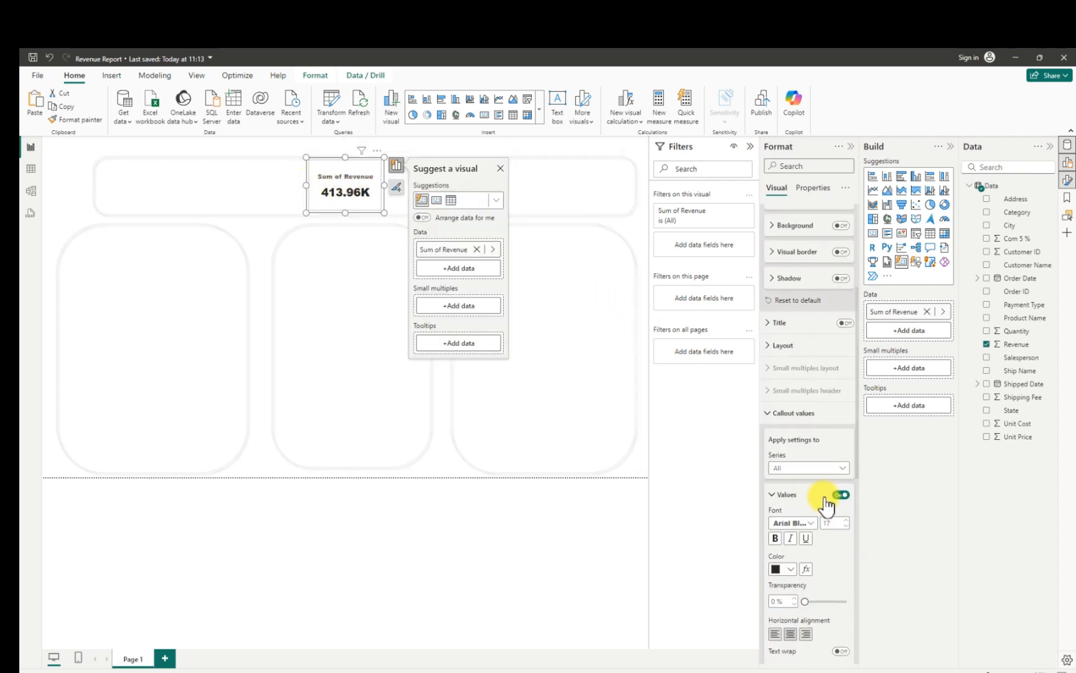
pyautogui.scroll(4, 817, 524)
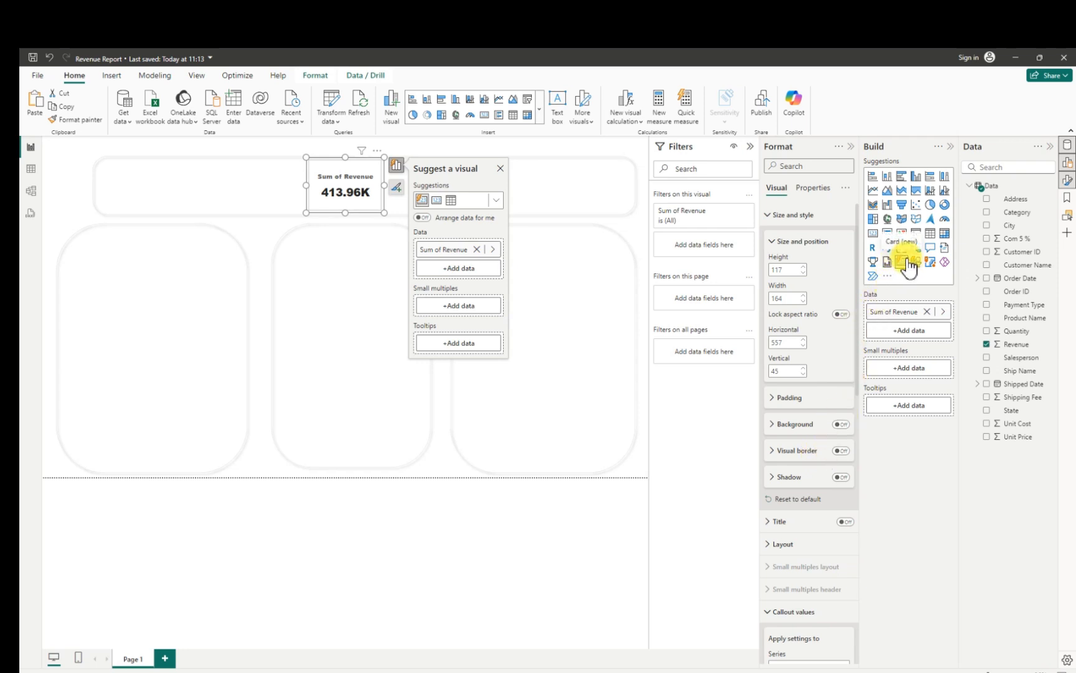
# - Convert the Revenue visual to the classic Card type and set its callout value to Arial Black, size 17
pyautogui.click(874, 235)
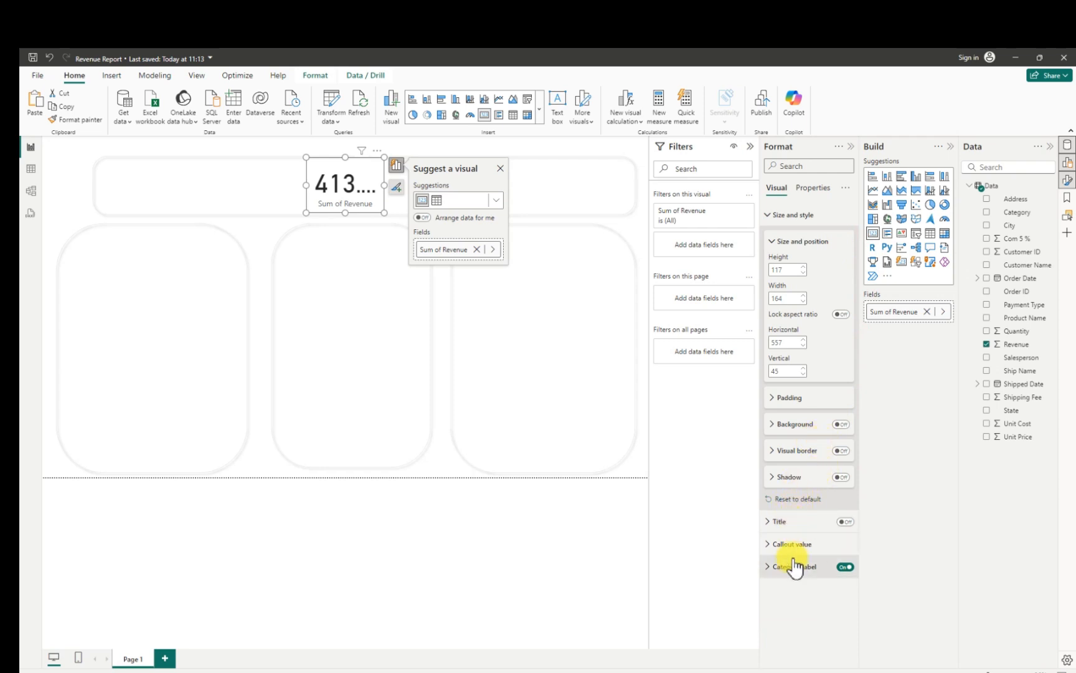
pyautogui.click(767, 565)
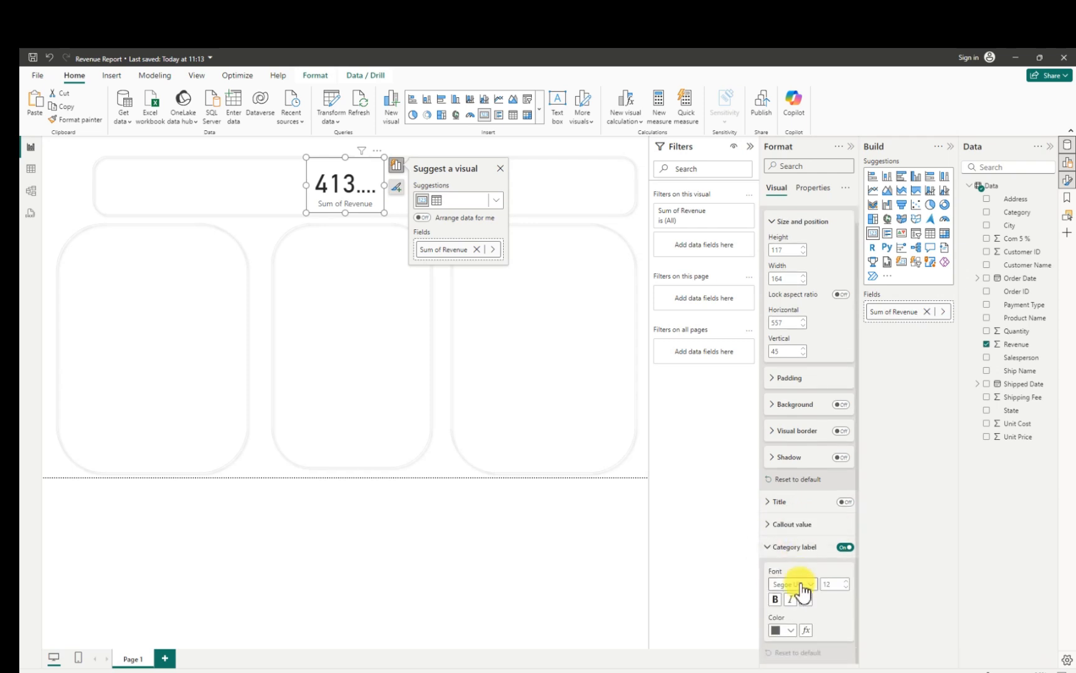
pyautogui.scroll(1, 803, 586)
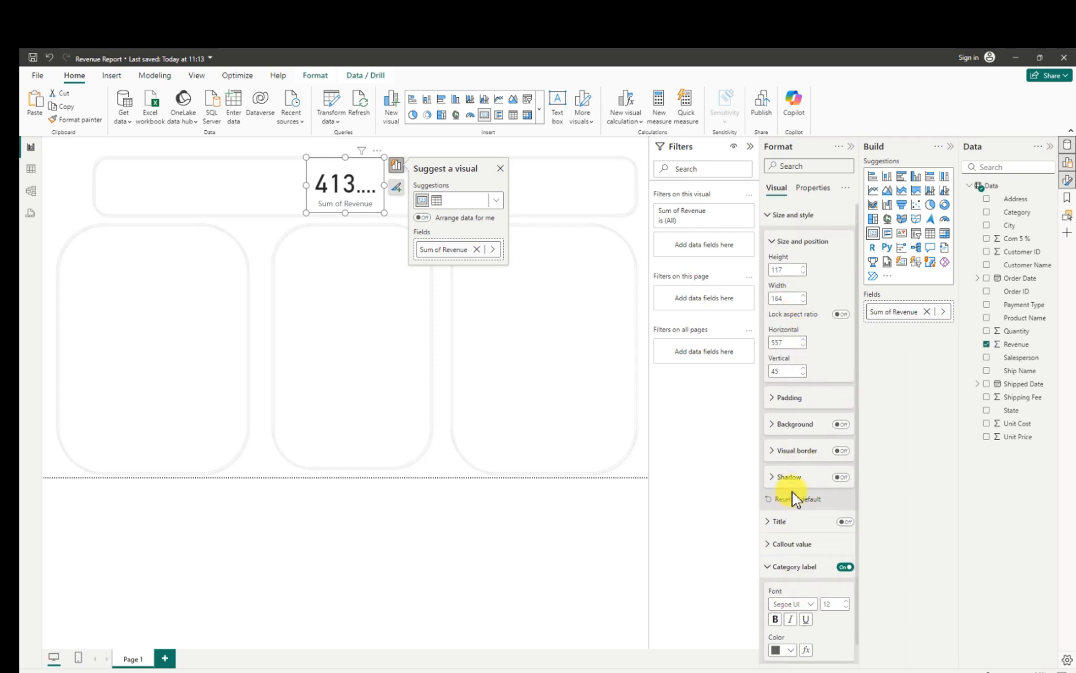
pyautogui.click(775, 544)
pyautogui.click(809, 581)
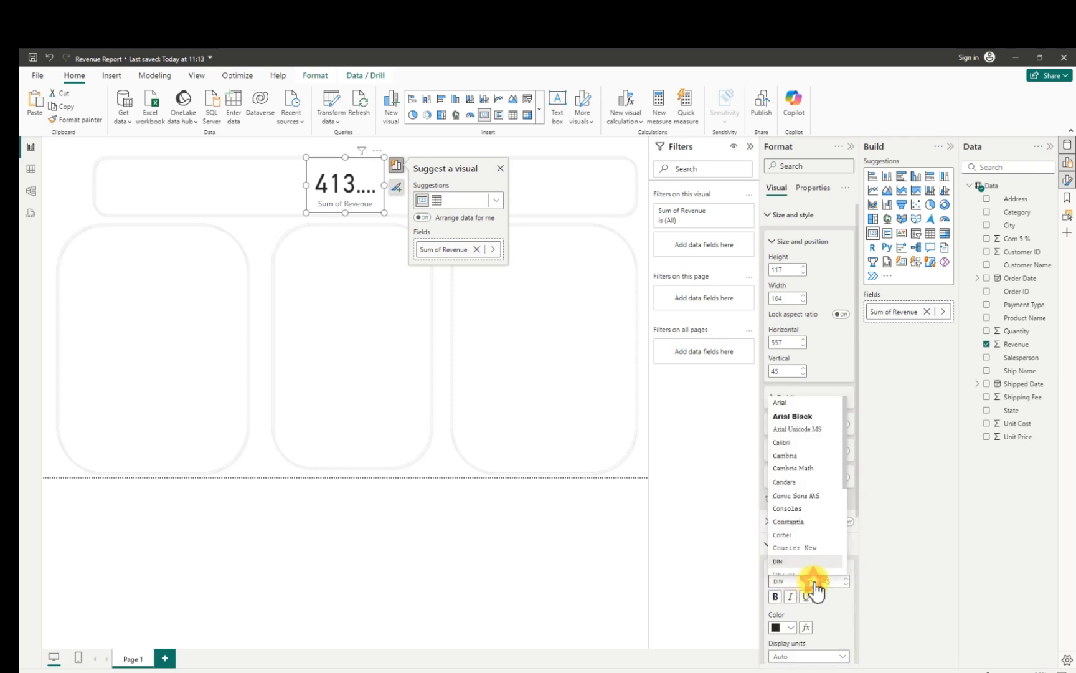
pyautogui.click(786, 416)
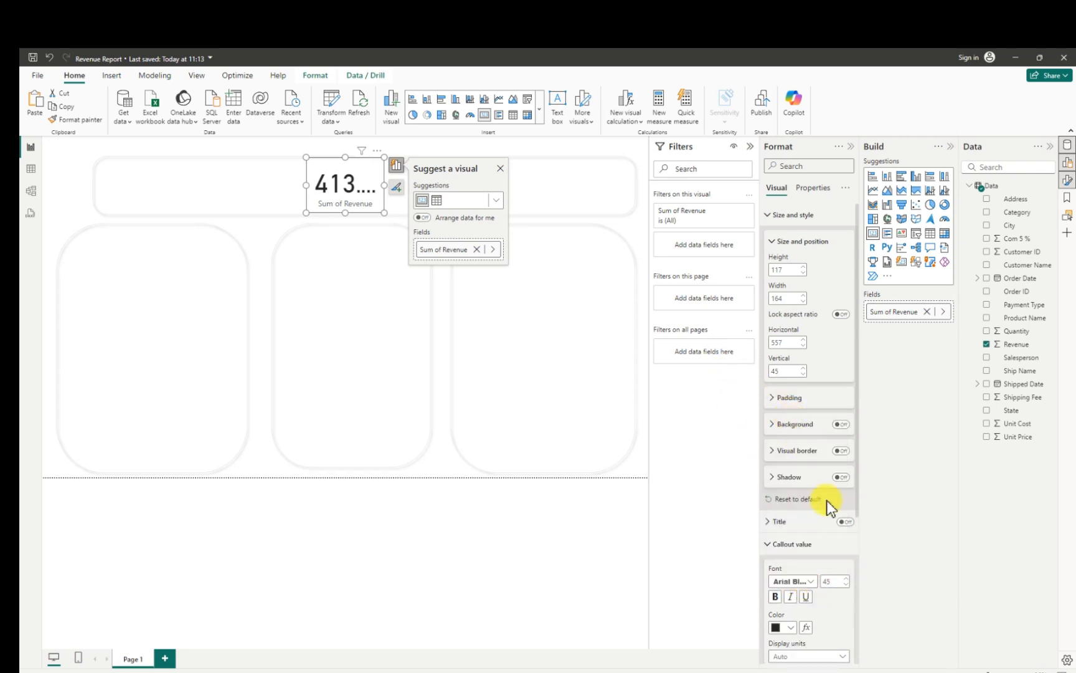
pyautogui.doubleClick(833, 580)
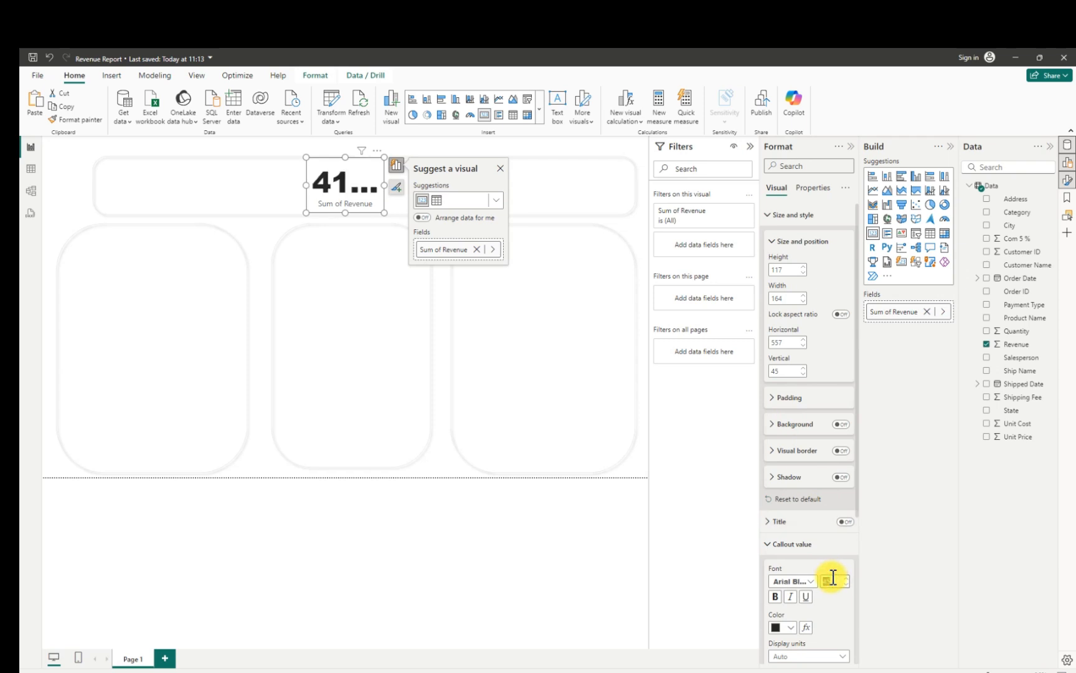
pyautogui.press('BackSpace')
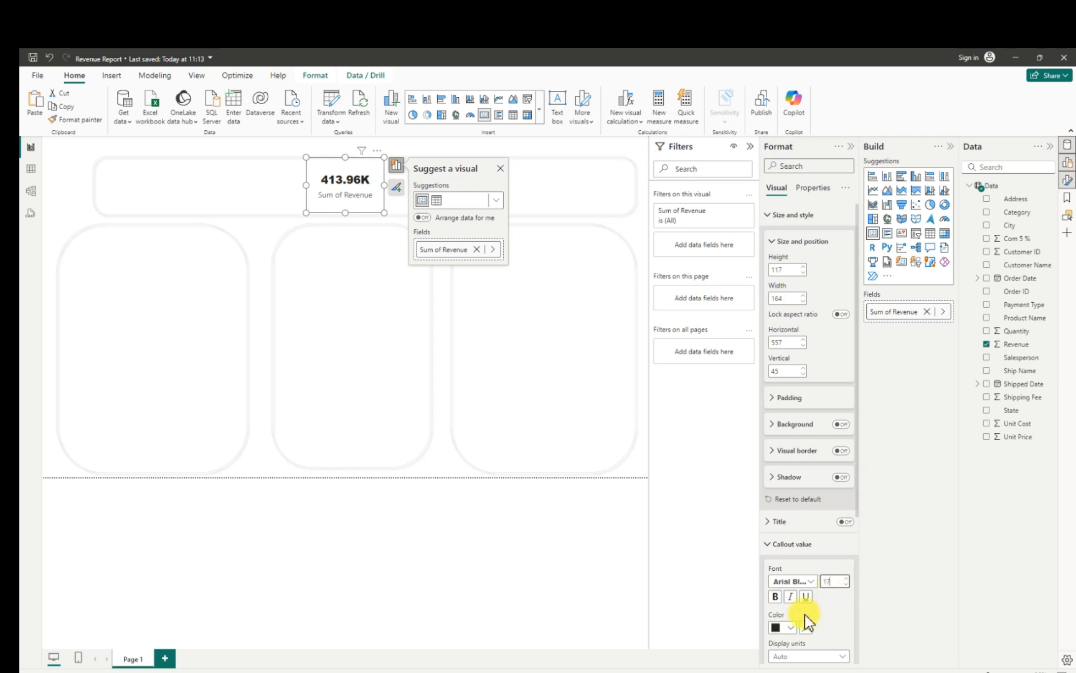
# - Format the Revenue card's category label in Arial Black at size 10
pyautogui.scroll(-4, 813, 614)
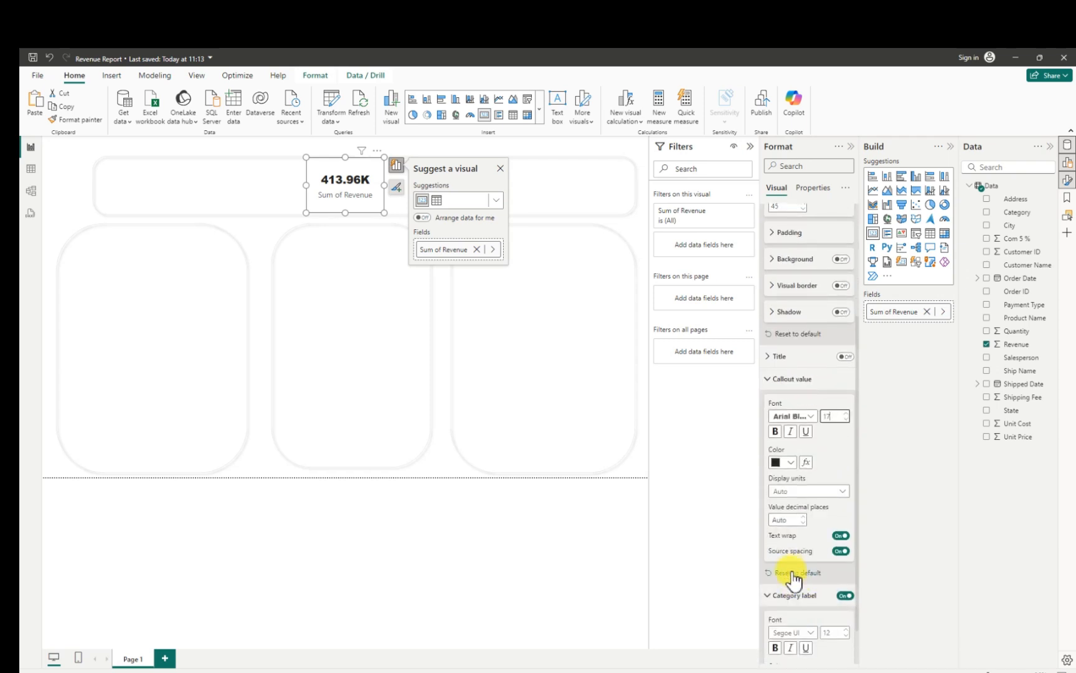
pyautogui.scroll(-1, 804, 603)
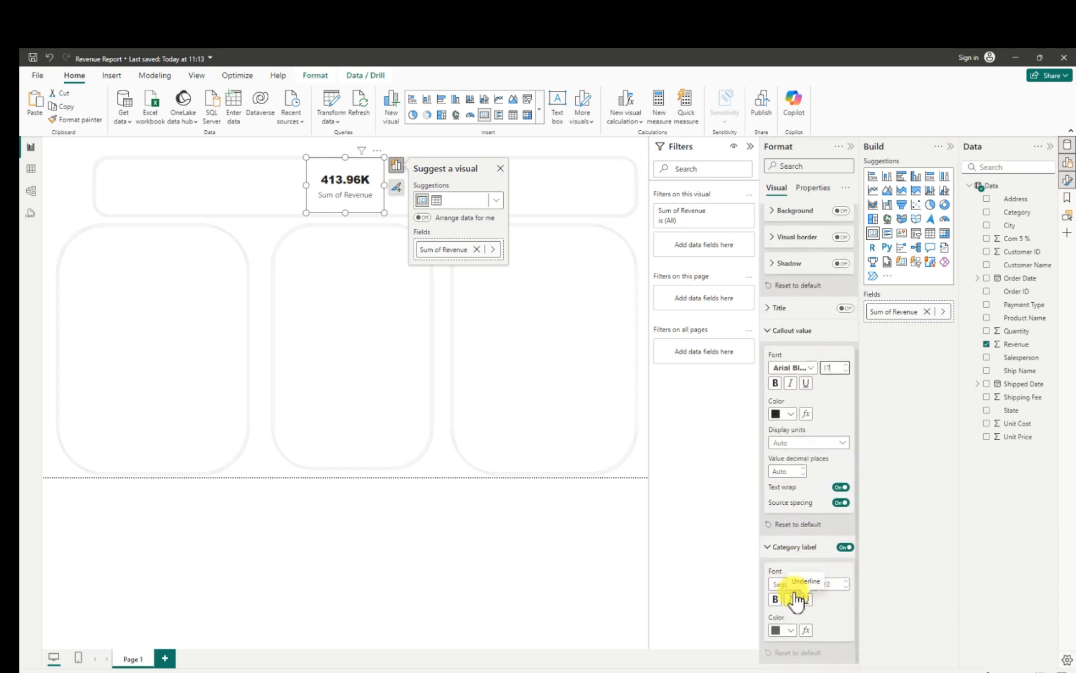
pyautogui.click(807, 584)
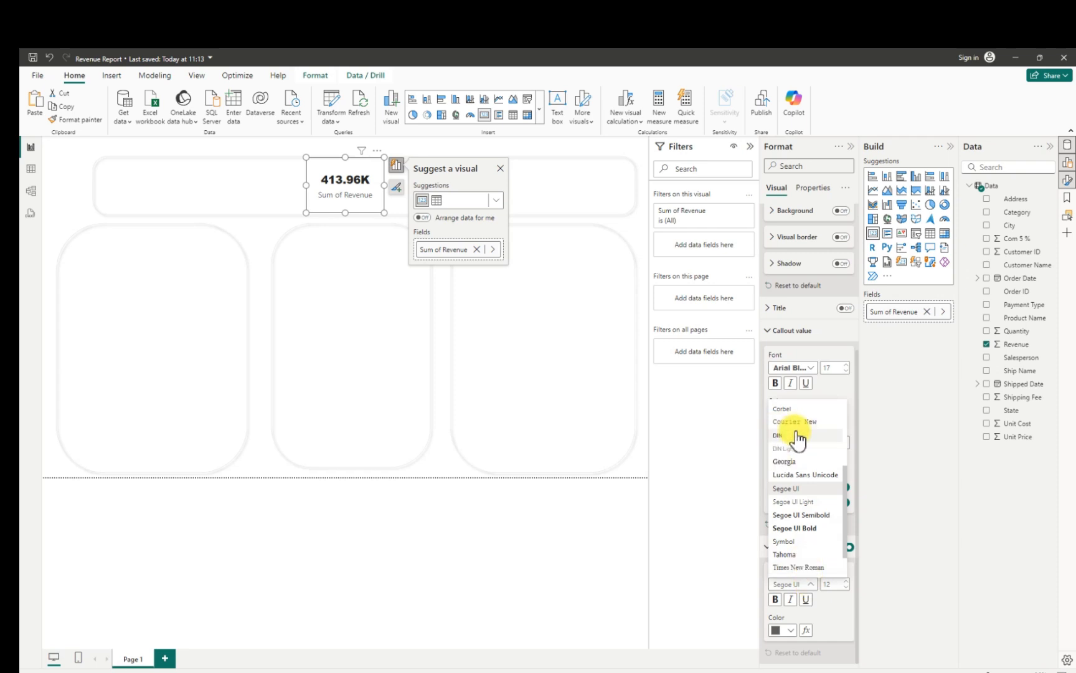
pyautogui.scroll(3, 798, 436)
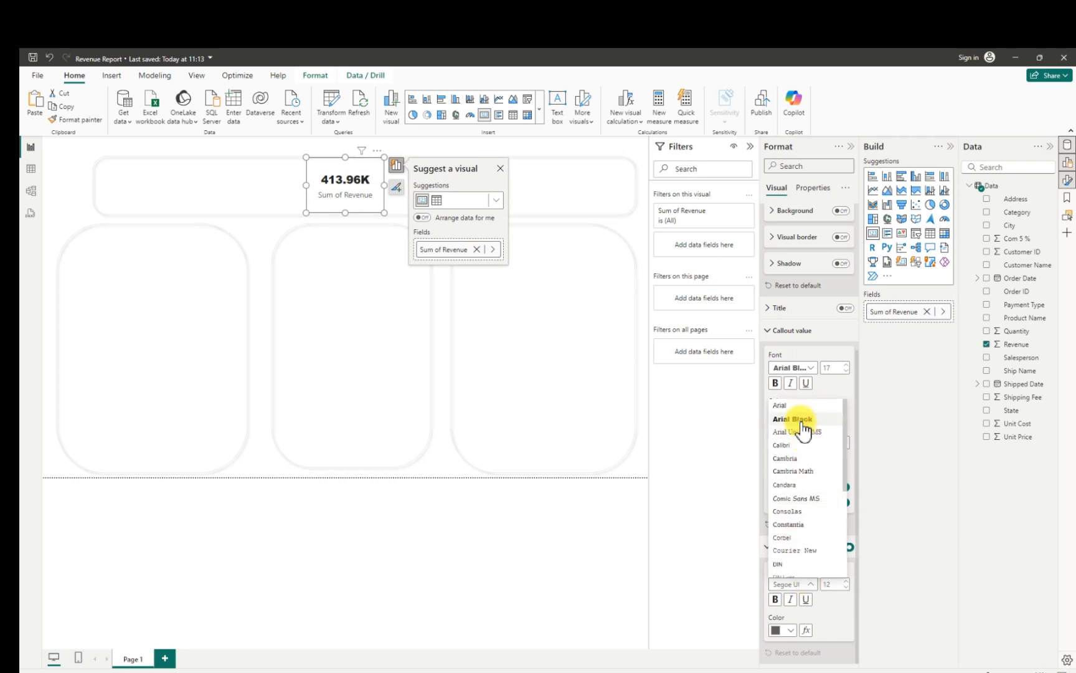
pyautogui.click(801, 421)
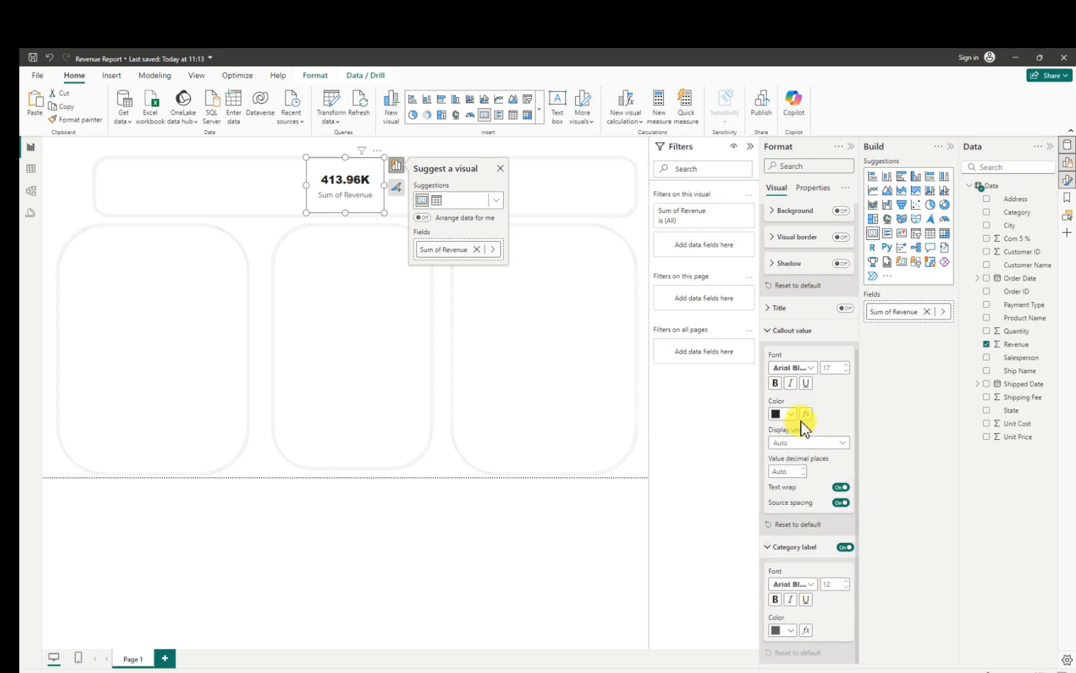
pyautogui.click(846, 587)
pyautogui.click(847, 587)
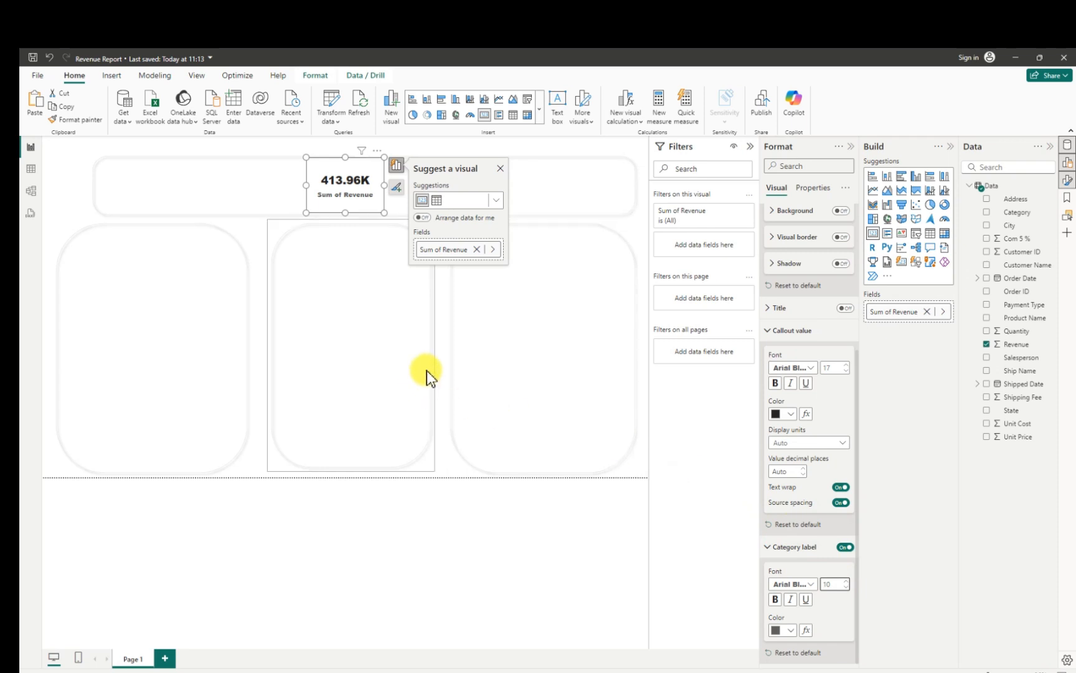
pyautogui.click(261, 232)
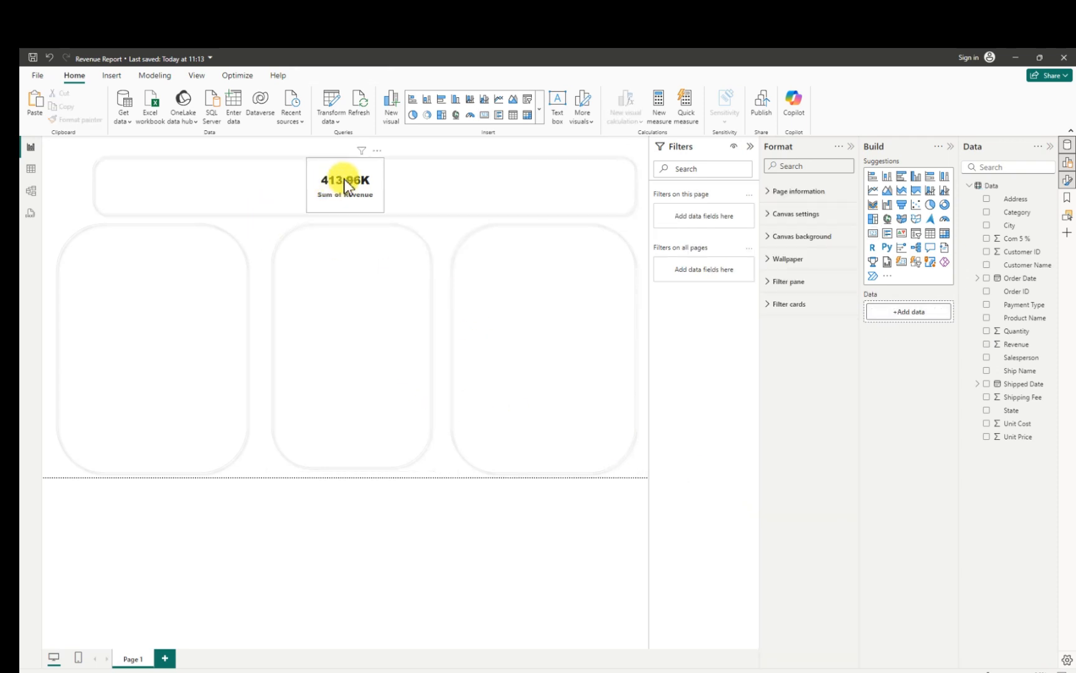
# - Shrink the Revenue card to about 144 wide by 91 high and rename its field Total Revenue for this visual
pyautogui.moveTo(353, 179)
pyautogui.mouseDown()
pyautogui.moveTo(334, 180)
pyautogui.moveTo(367, 184)
pyautogui.mouseUp()
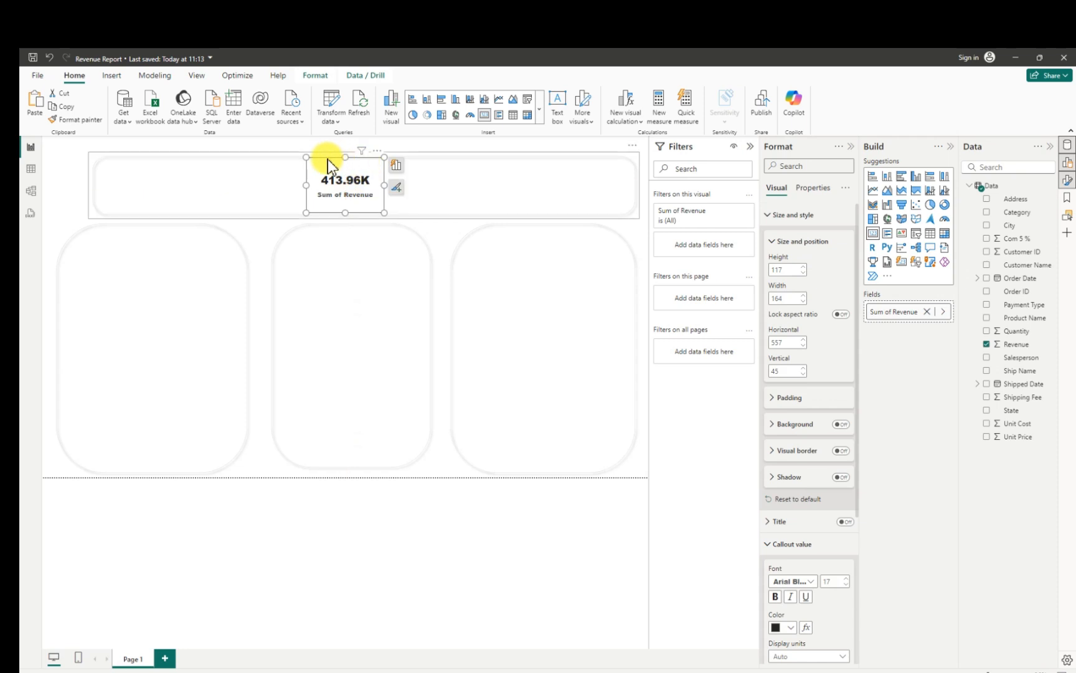
pyautogui.moveTo(306, 158); pyautogui.dragTo(337, 180)
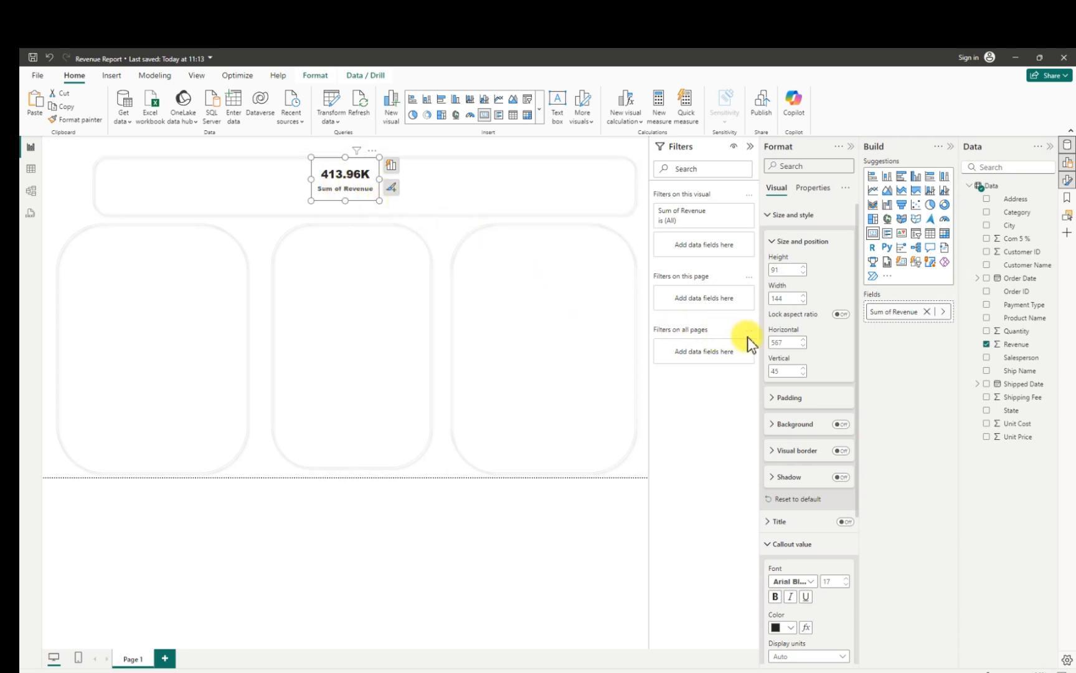
pyautogui.rightClick(893, 313)
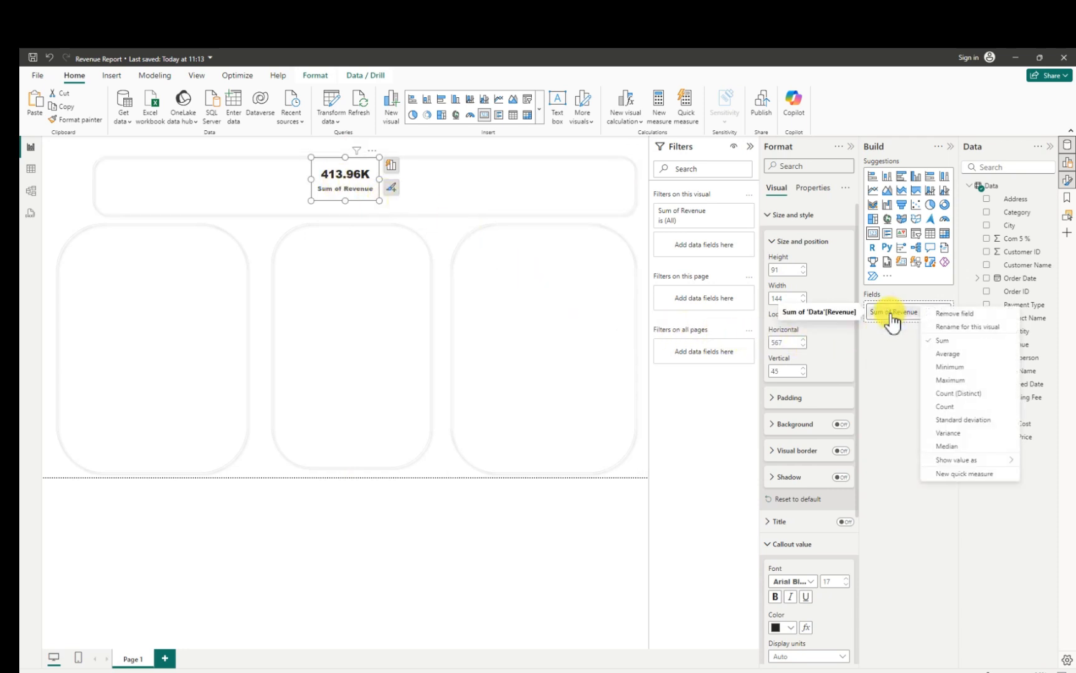
pyautogui.click(953, 327)
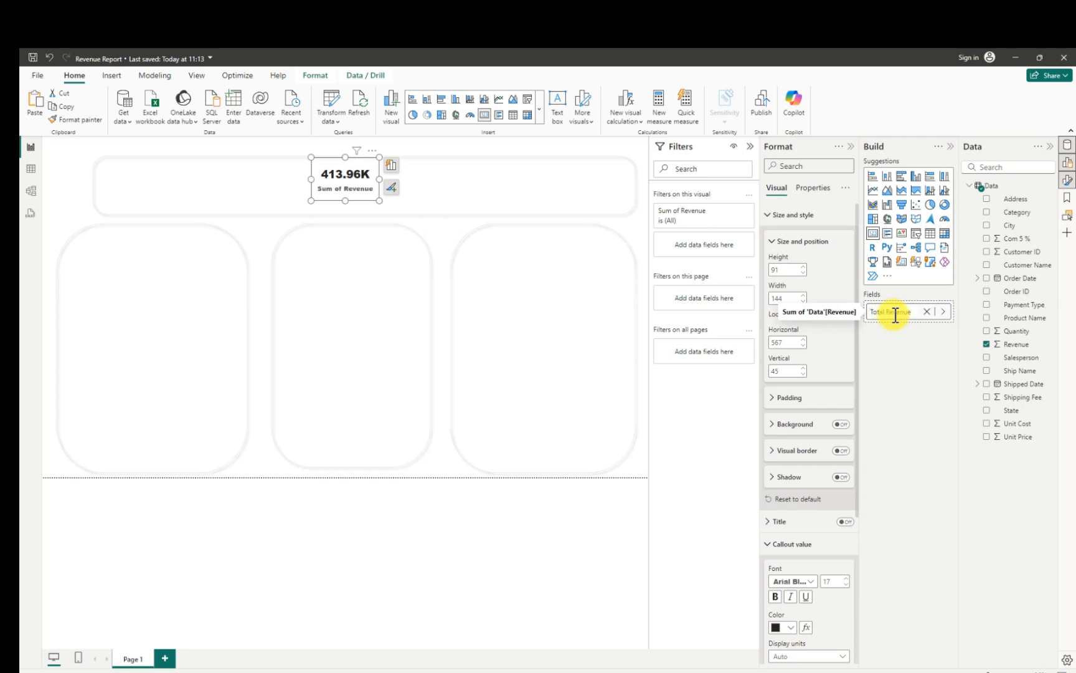
pyautogui.press('Return')
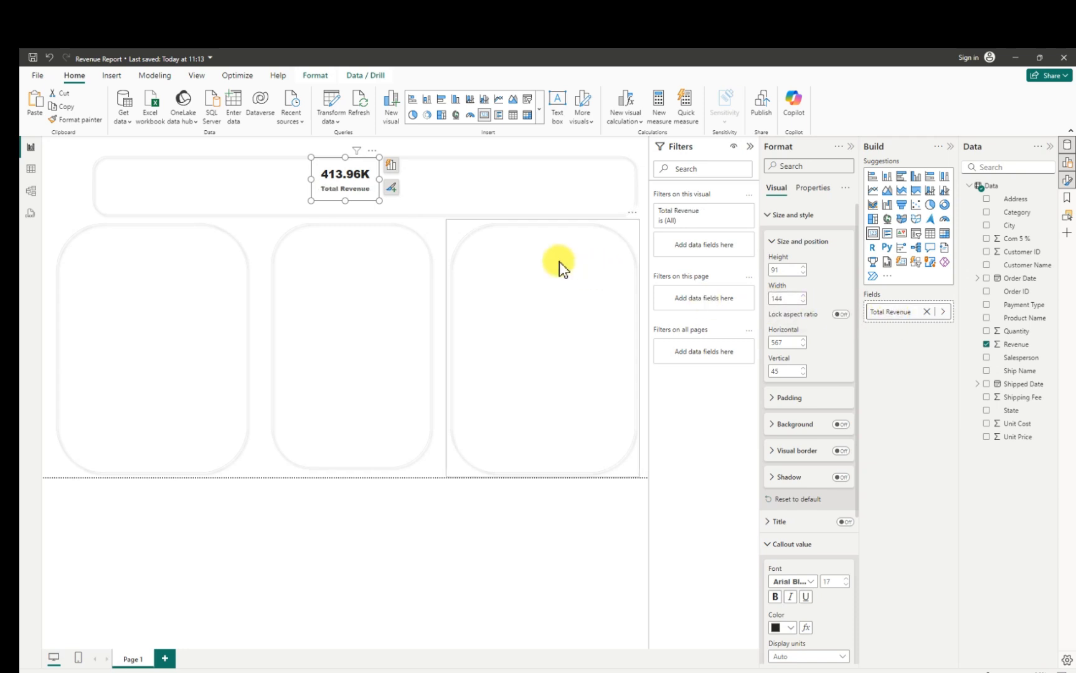
# - Move the Total Revenue card to about 535 horizontal, 67 vertical in the banner and make four copies of it
pyautogui.click(342, 187)
pyautogui.moveTo(340, 187)
pyautogui.mouseDown()
pyautogui.moveTo(317, 178)
pyautogui.moveTo(320, 186)
pyautogui.mouseUp()
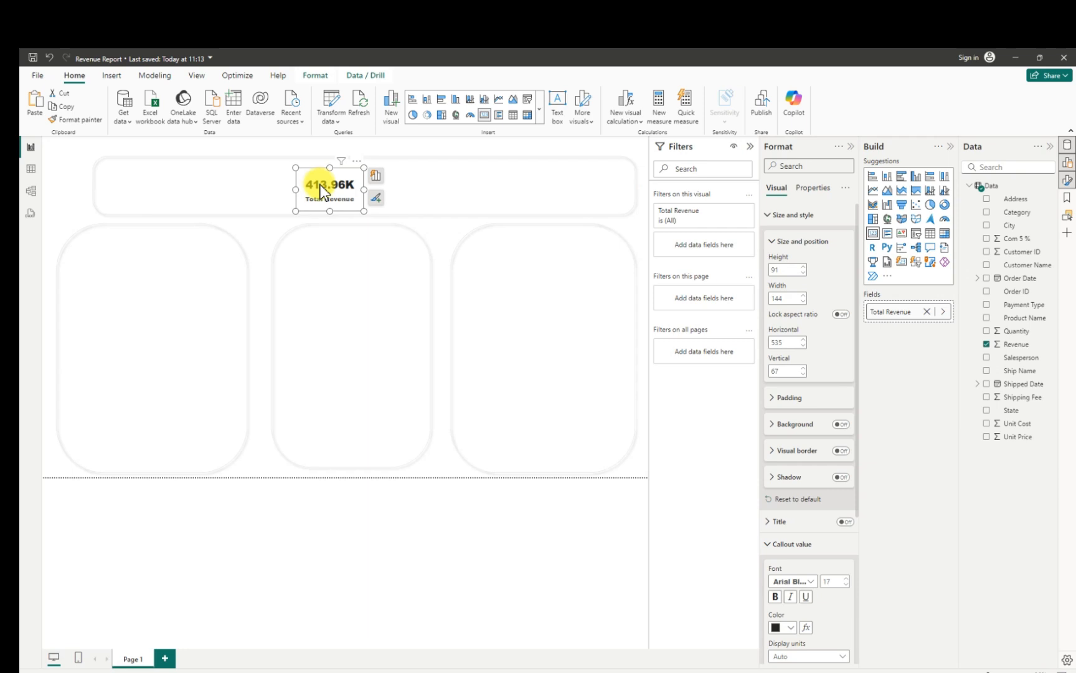
pyautogui.hotkey('ctrl', 'v')
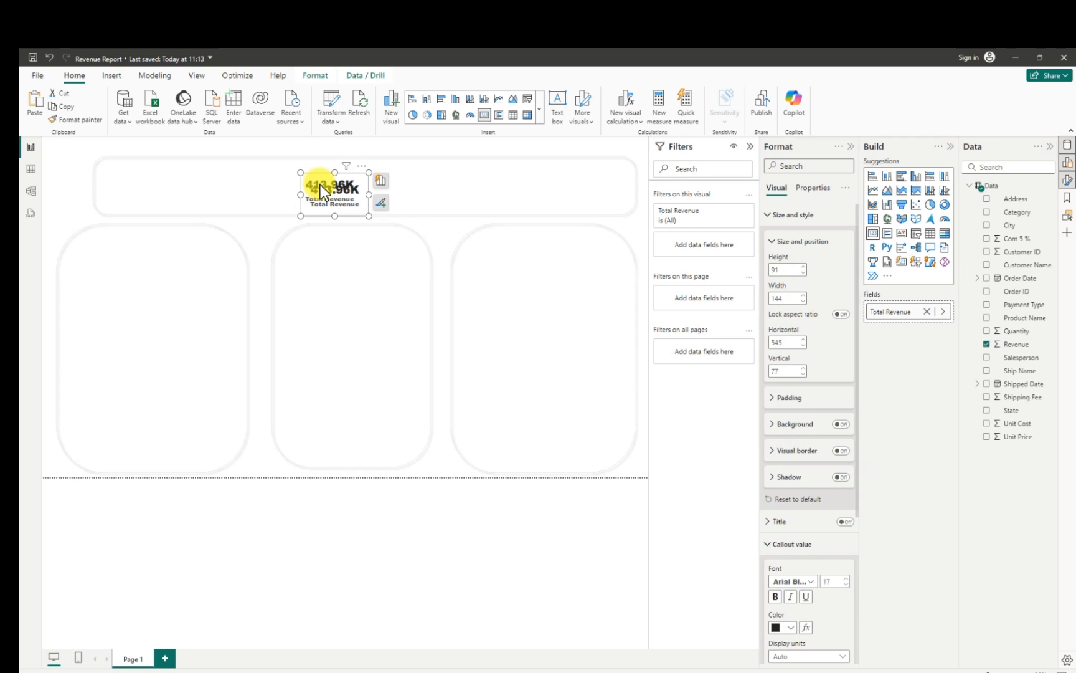
pyautogui.hotkey('ctrl', 'v')
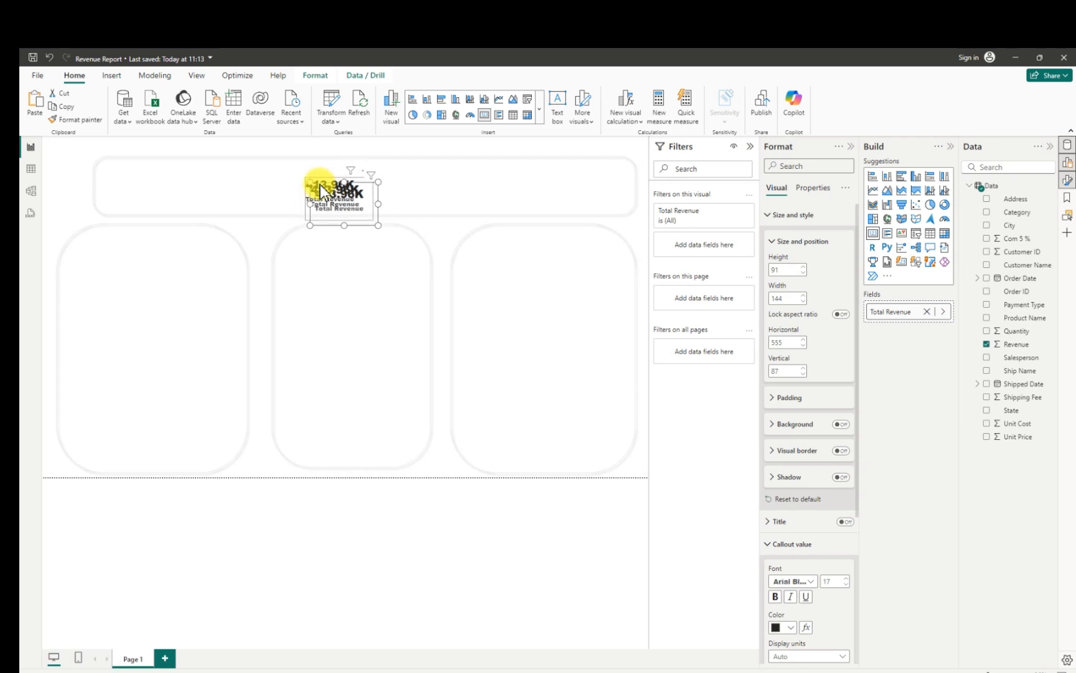
pyautogui.hotkey('ctrl', 'v')
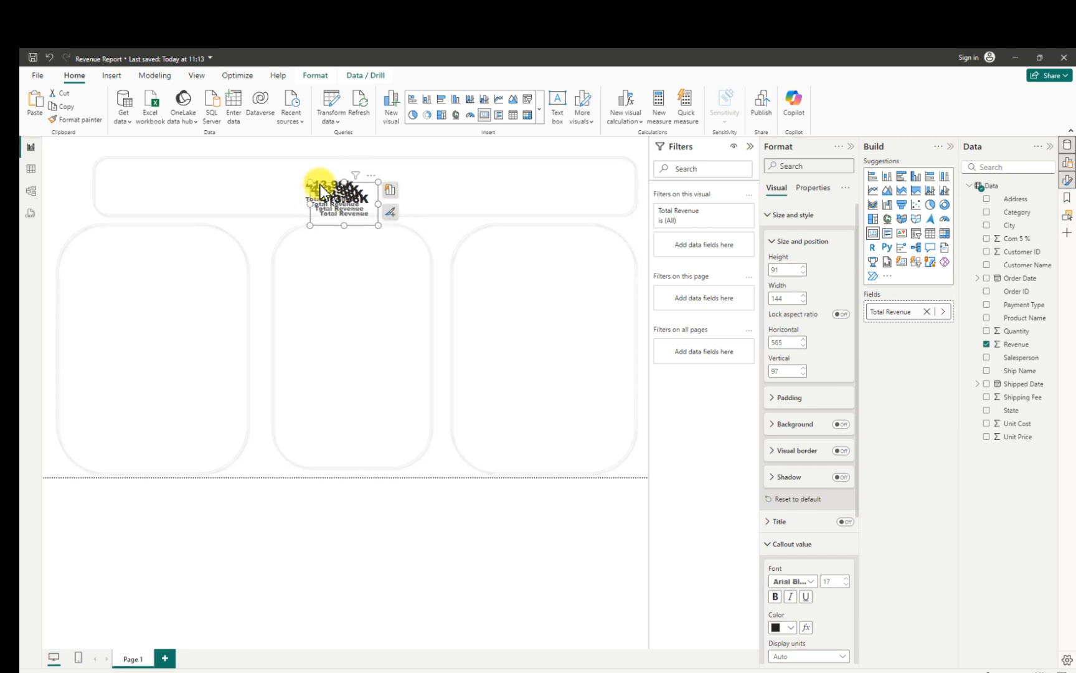
pyautogui.hotkey('ctrl', 'v')
# - Spread the five cards in a row along the banner, at horizontal positions of about 442, 592, 728, 887 and 1056
pyautogui.moveTo(364, 209); pyautogui.dragTo(580, 192)
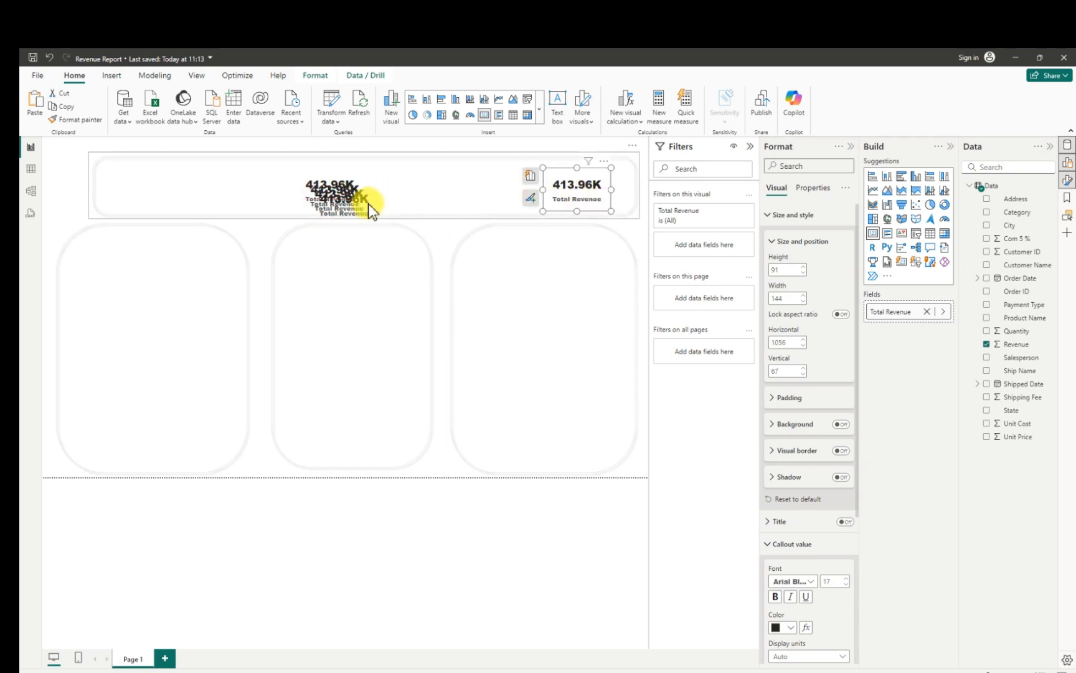
pyautogui.moveTo(371, 210); pyautogui.dragTo(507, 197)
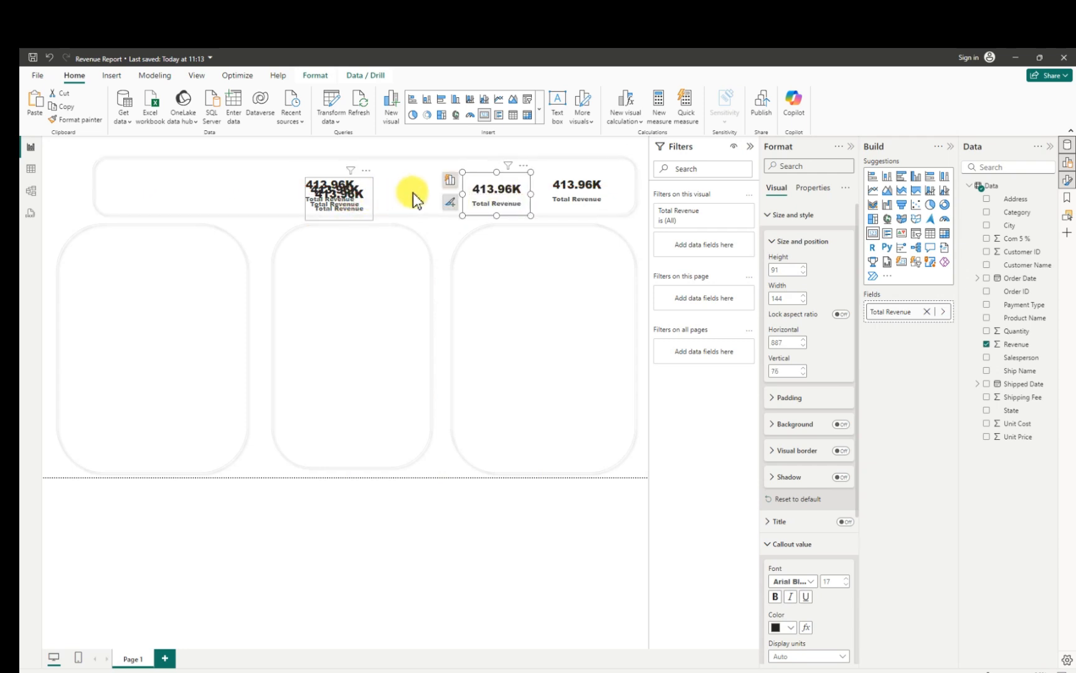
pyautogui.moveTo(350, 196); pyautogui.dragTo(430, 188)
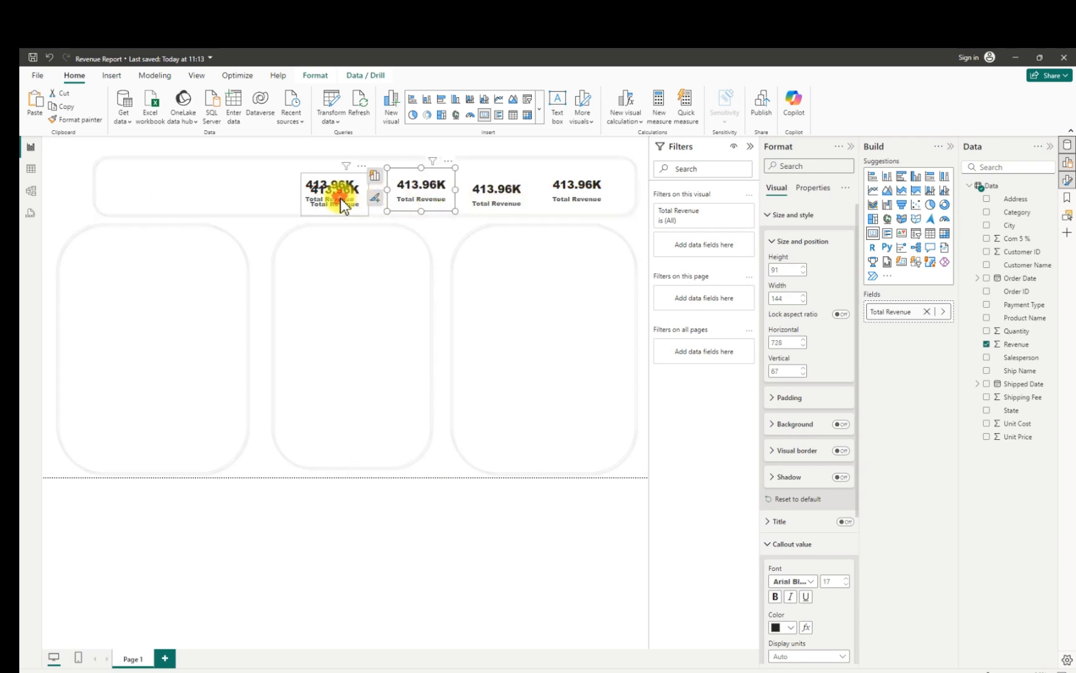
pyautogui.moveTo(341, 203); pyautogui.dragTo(265, 192)
pyautogui.moveTo(353, 194)
pyautogui.mouseDown()
pyautogui.moveTo(373, 200)
pyautogui.moveTo(358, 193)
pyautogui.mouseUp()
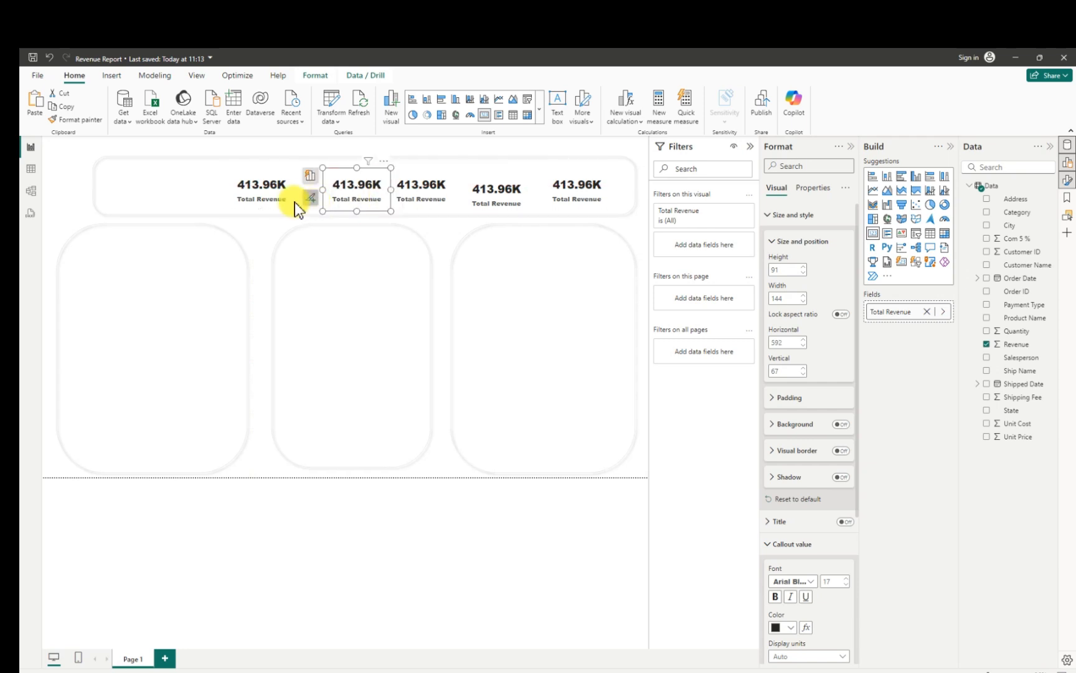
pyautogui.moveTo(284, 193); pyautogui.dragTo(301, 193)
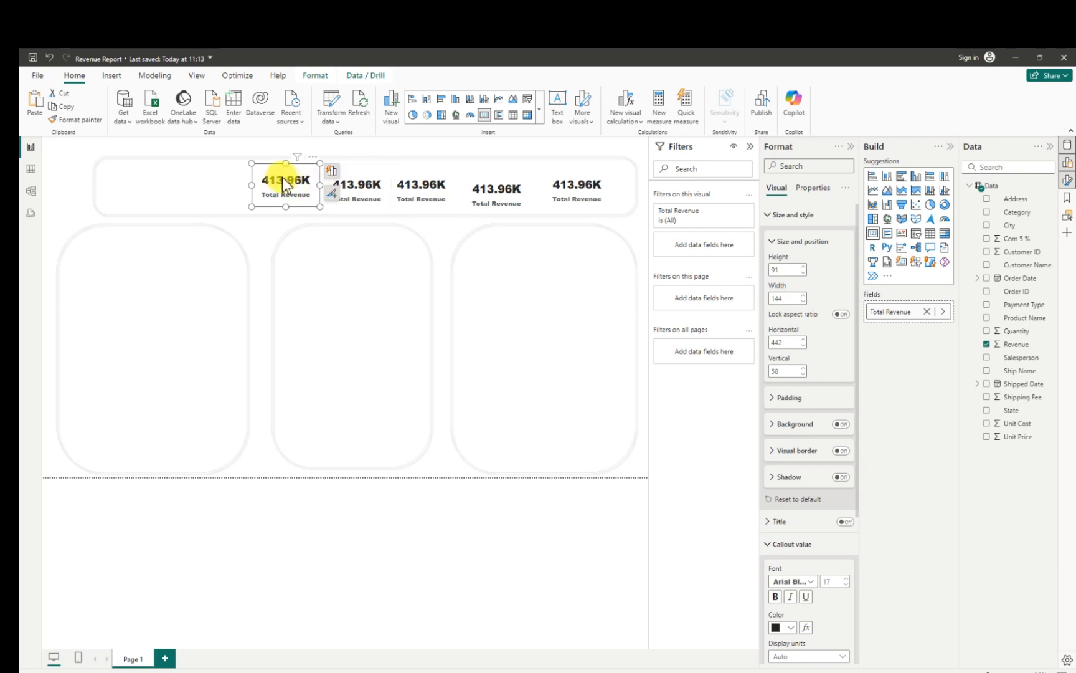
# - Replace the Revenue field with Unit Cost in the second card from the left of the banner row
pyautogui.click(367, 196)
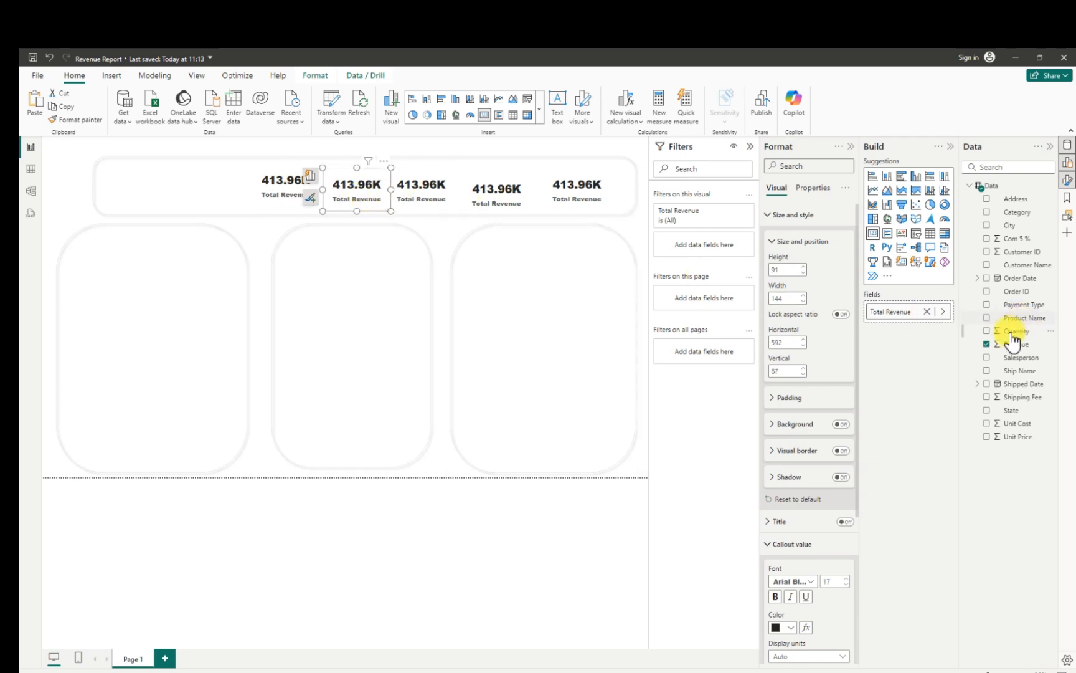
pyautogui.click(987, 345)
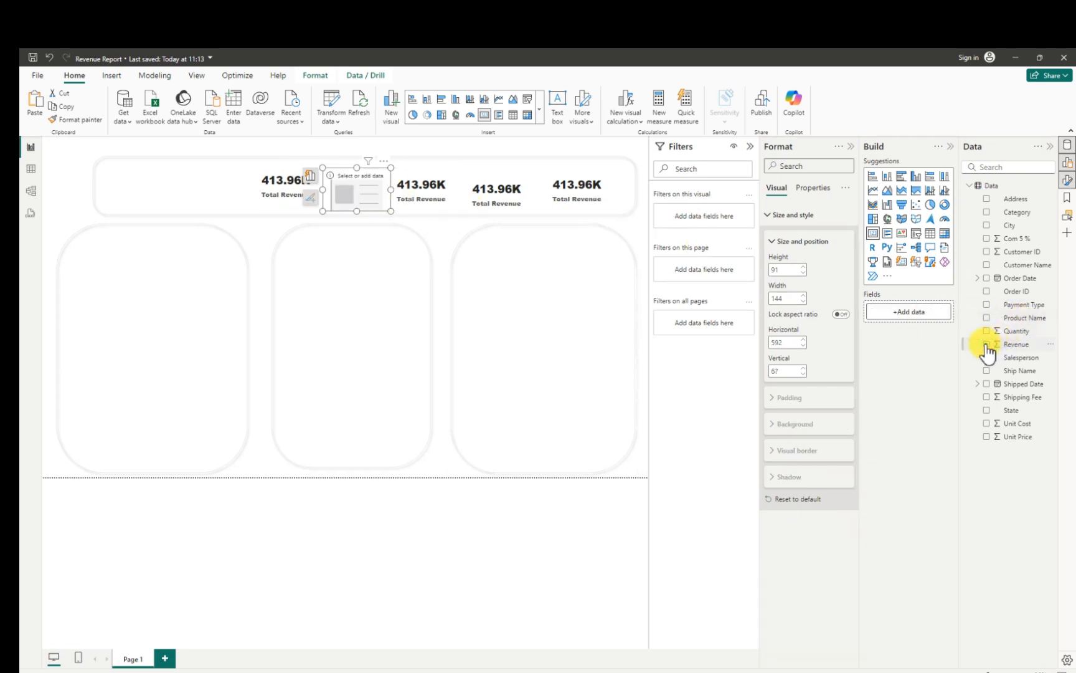
pyautogui.click(987, 423)
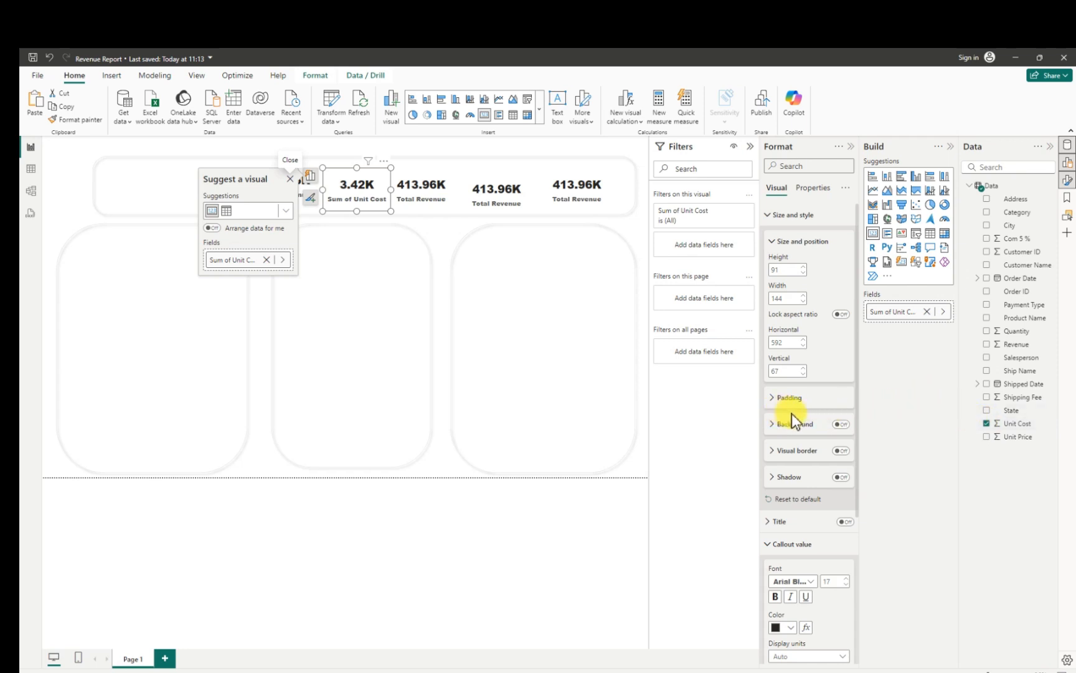
# - Rename the second card's field Total Unit Cost for this visual
pyautogui.rightClick(902, 313)
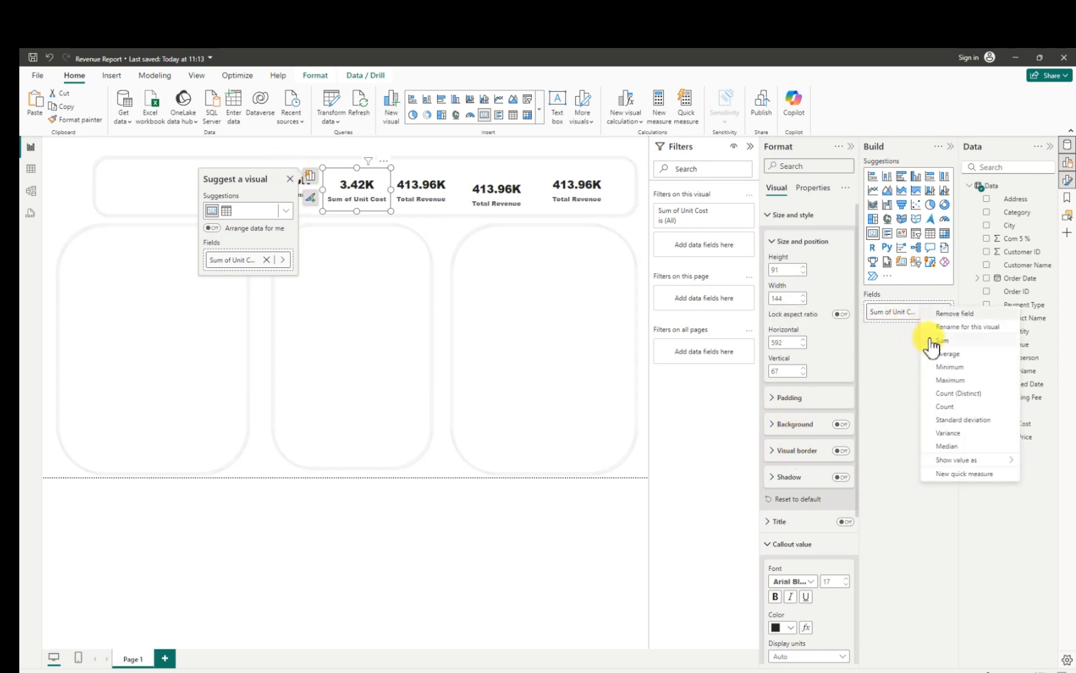
pyautogui.click(962, 327)
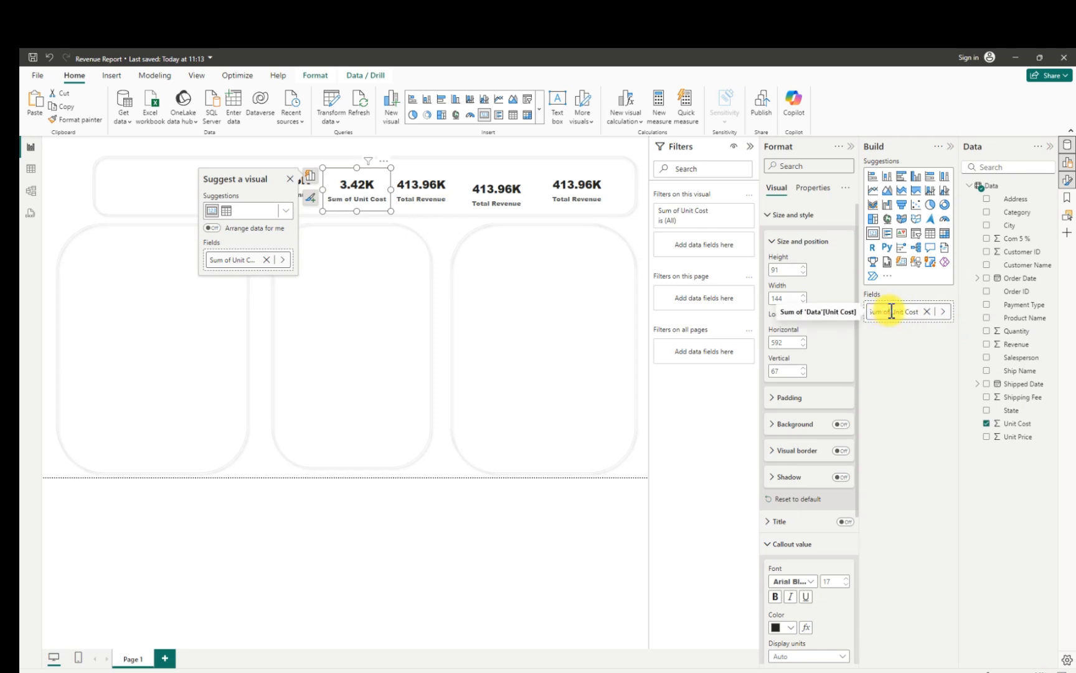
pyautogui.press('BackSpace')
pyautogui.press('BackSpace')
pyautogui.press('BackSpace')
pyautogui.press('BackSpace')
pyautogui.press('Return')
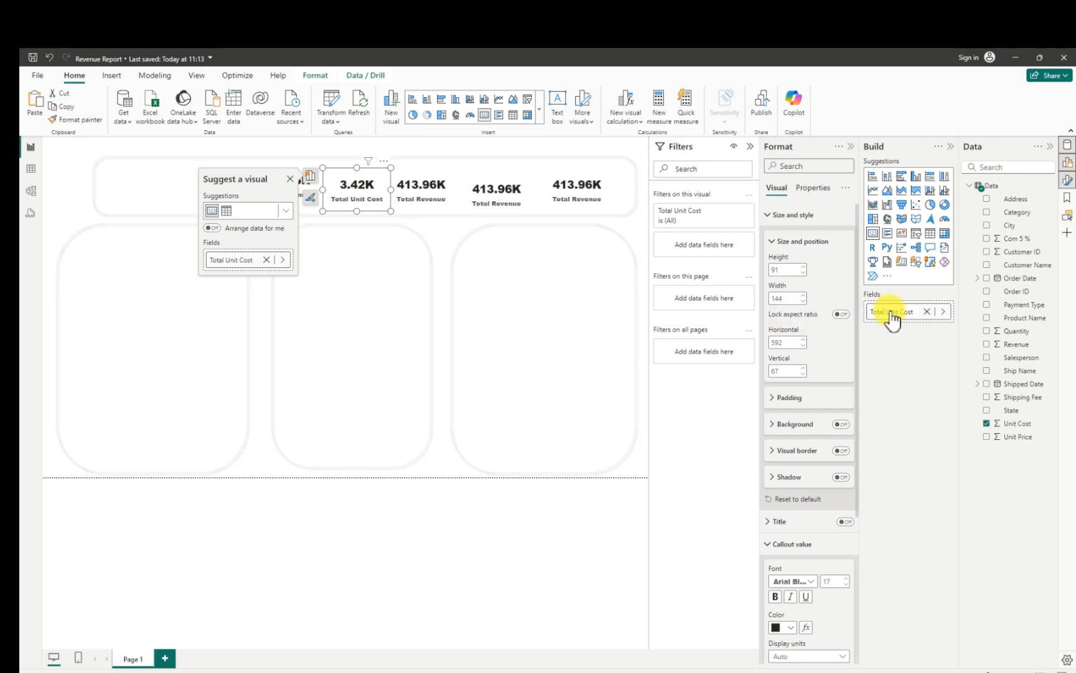
# - Replace the Revenue field with Unit Price in the third card of the banner row
pyautogui.click(427, 198)
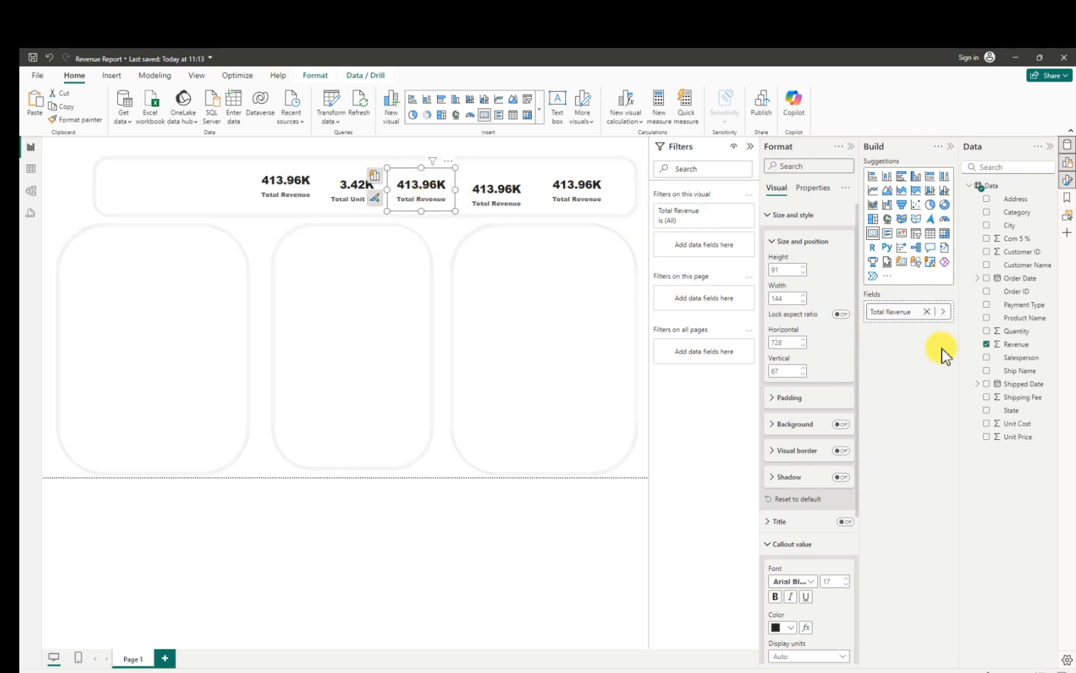
pyautogui.click(985, 346)
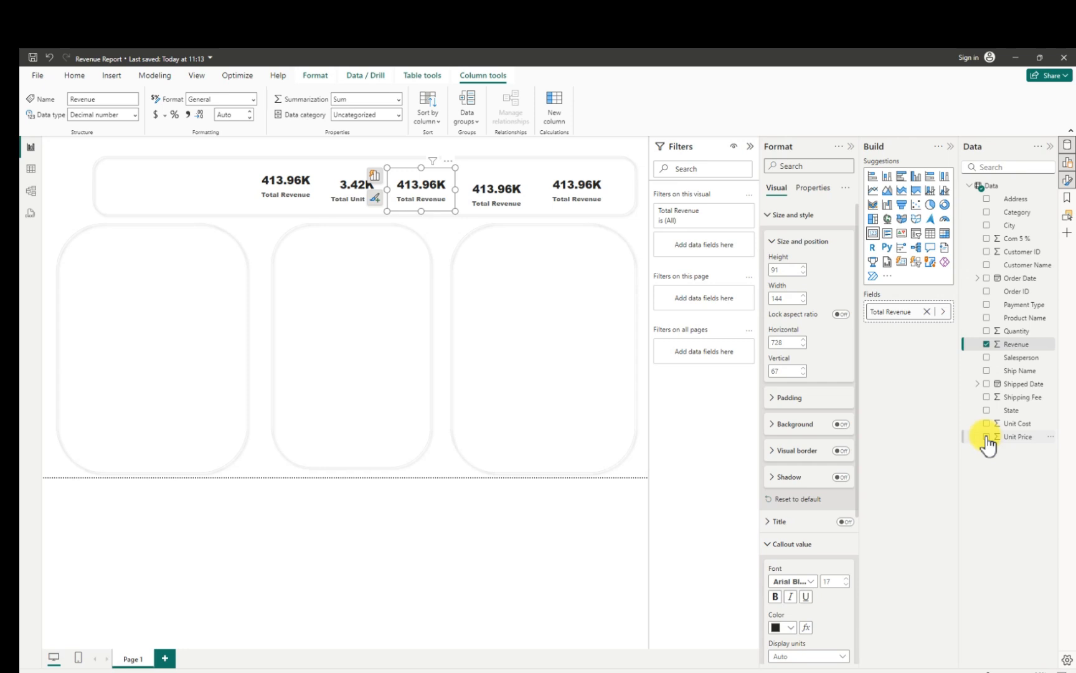
pyautogui.click(986, 343)
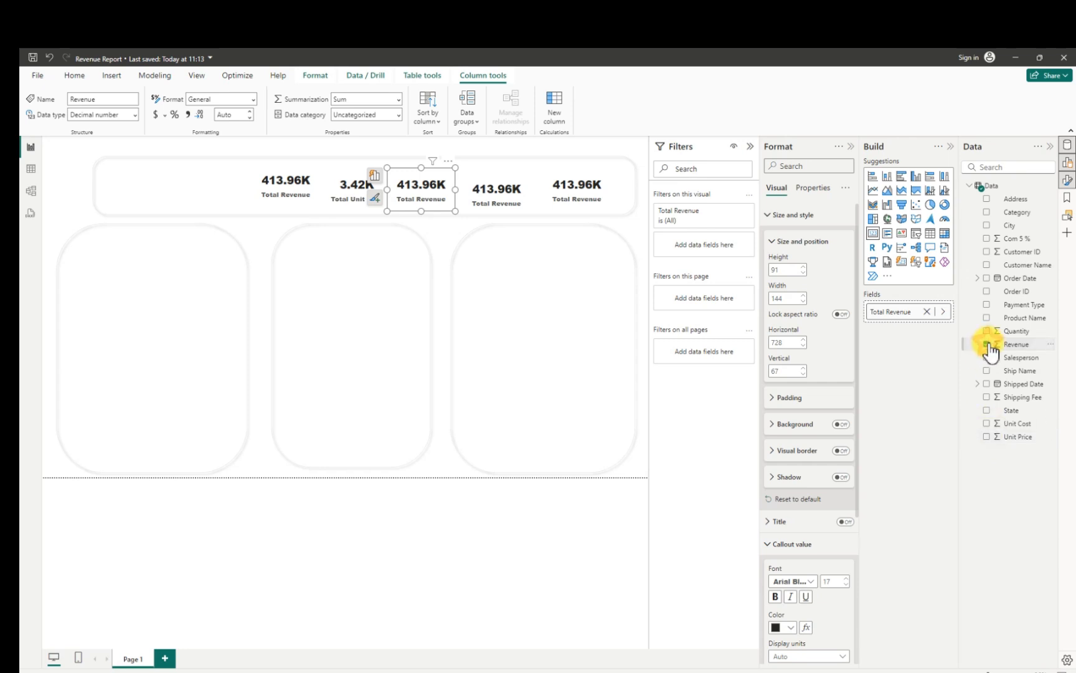
pyautogui.click(986, 436)
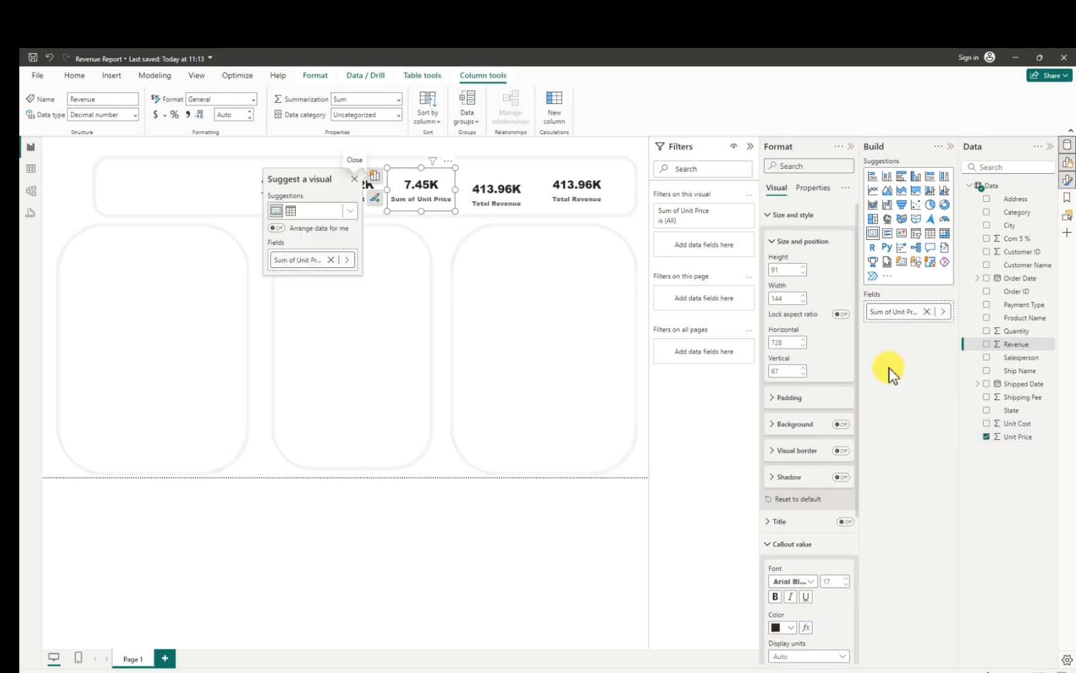
# - Rename the third card's field Total Unit Price for this visual
pyautogui.rightClick(890, 311)
pyautogui.click(949, 328)
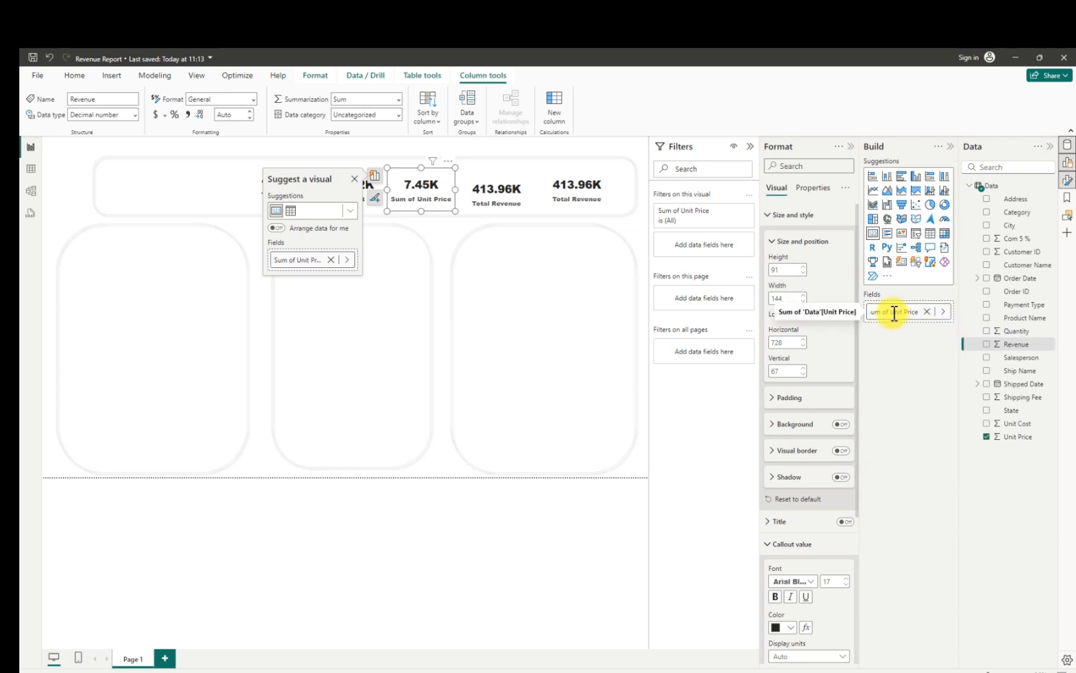
pyautogui.moveTo(890, 311); pyautogui.dragTo(858, 309)
pyautogui.press('BackSpace')
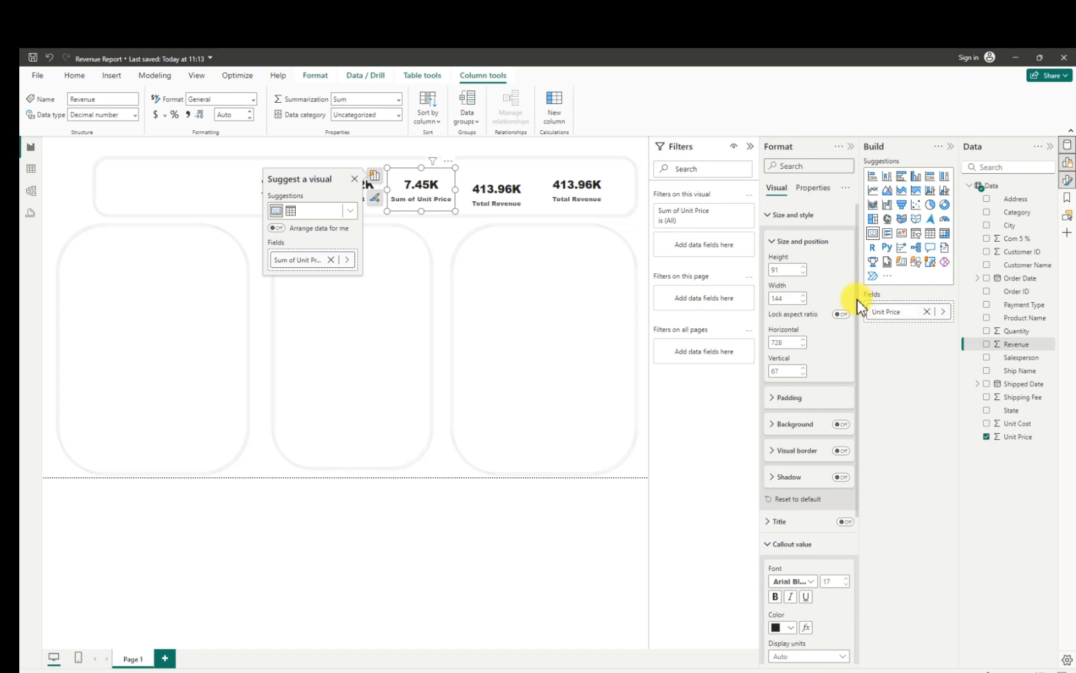
pyautogui.write('Total')
pyautogui.press('Return')
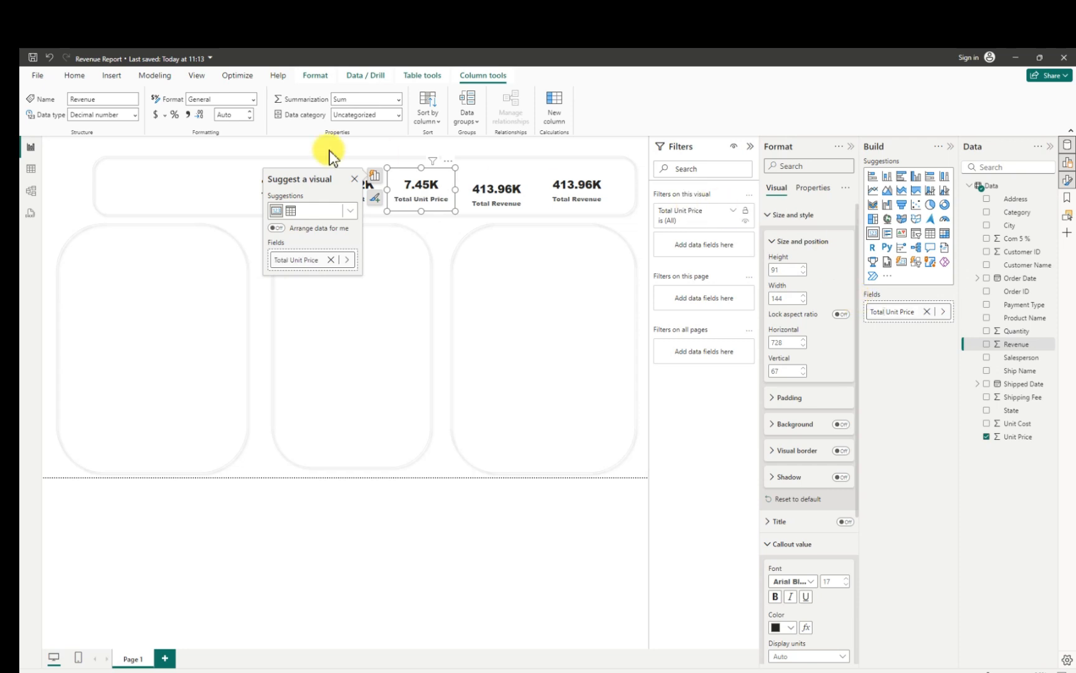
# - Replace the Revenue field with Shipping Fee in the fourth card of the banner row
pyautogui.click(494, 198)
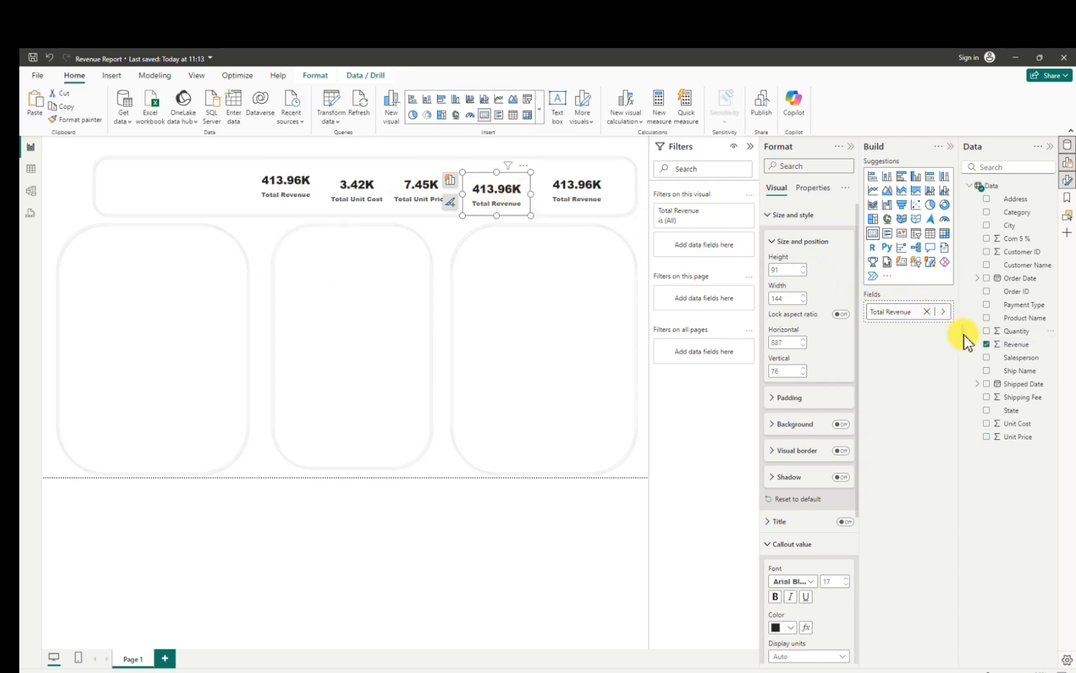
pyautogui.click(986, 345)
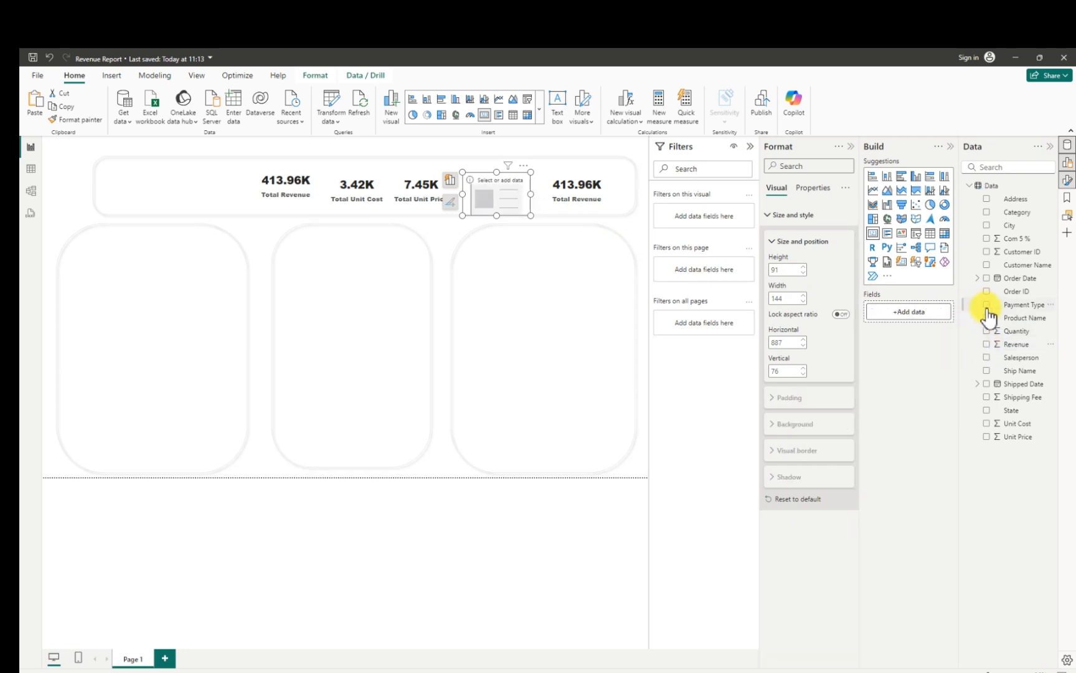
pyautogui.click(986, 397)
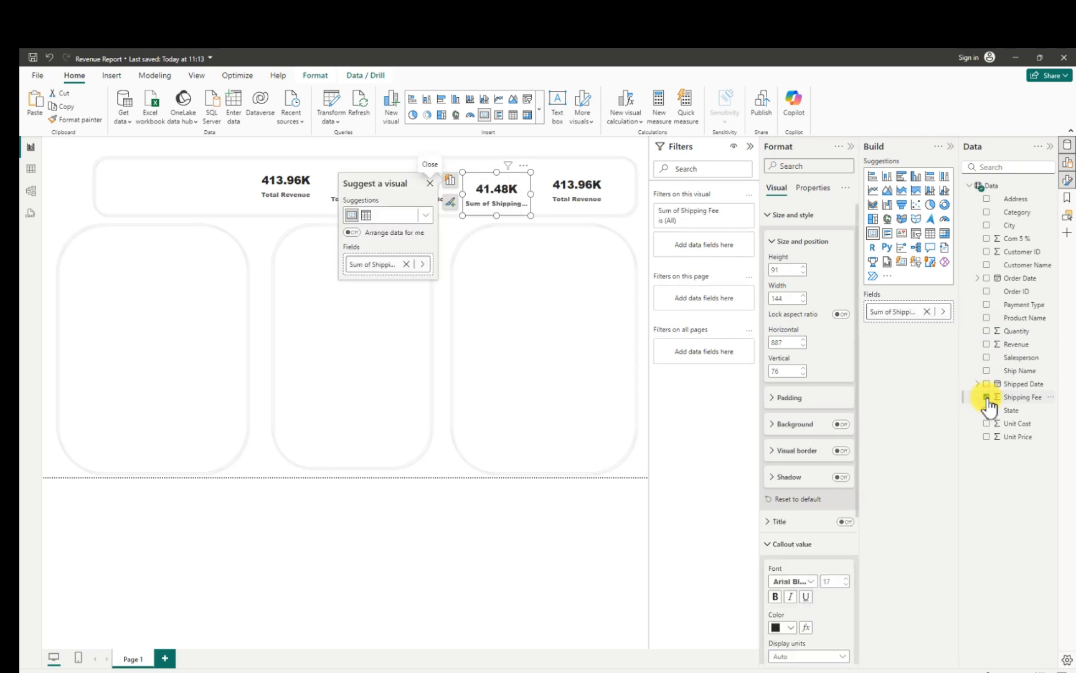
# - Rename the fourth card's field Shipping Fee for this visual
pyautogui.rightClick(904, 325)
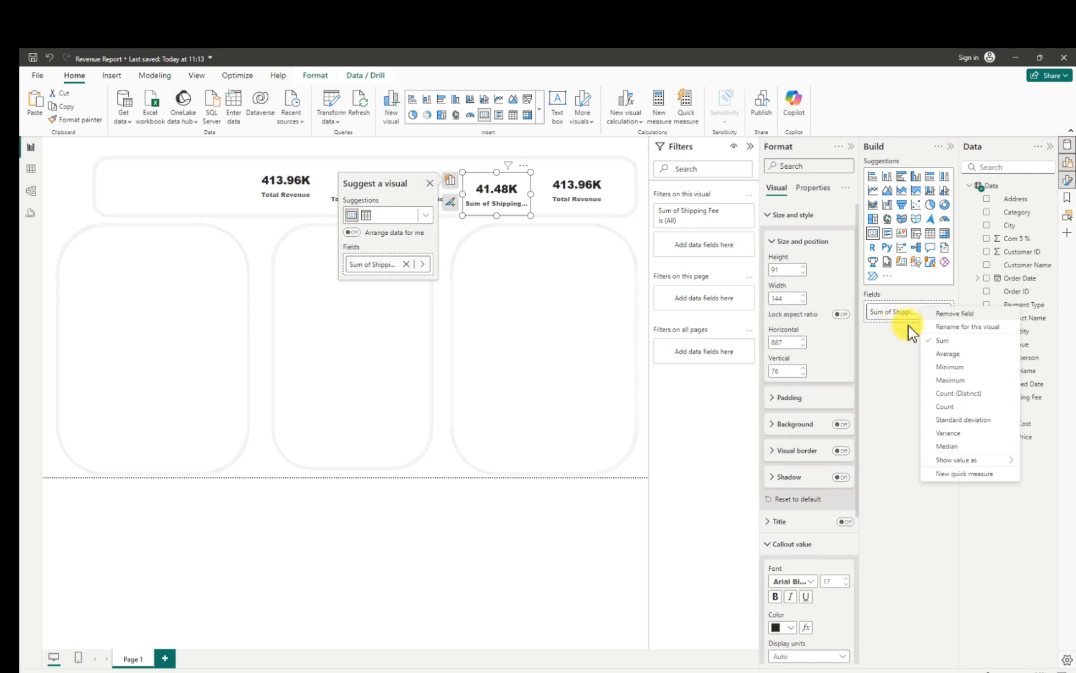
pyautogui.click(956, 326)
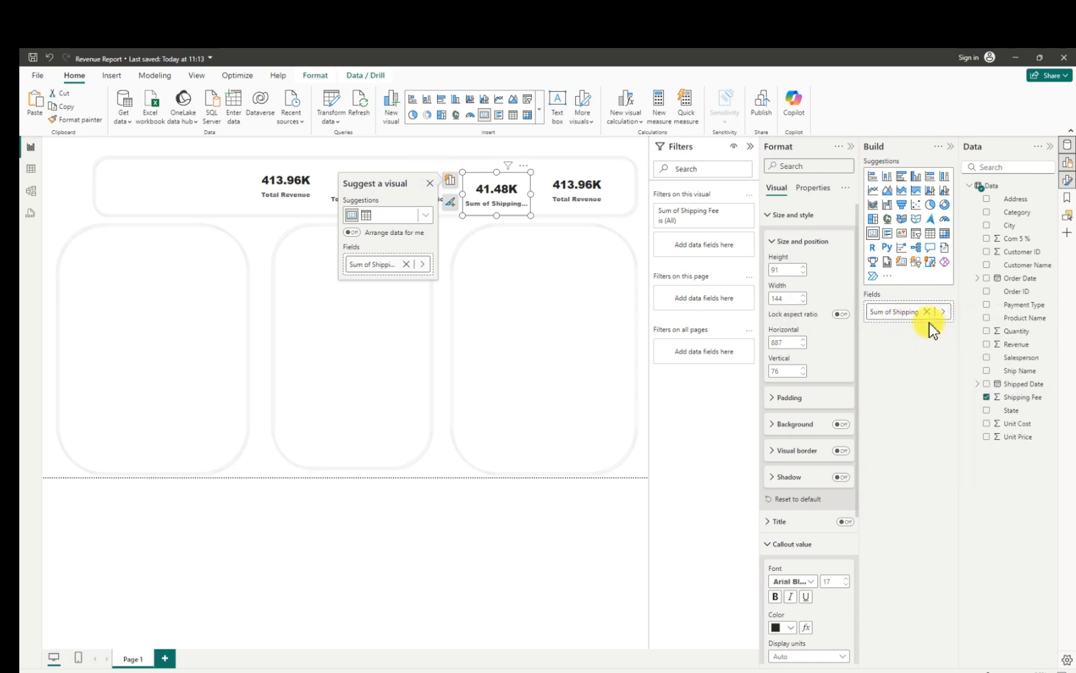
pyautogui.click(880, 312)
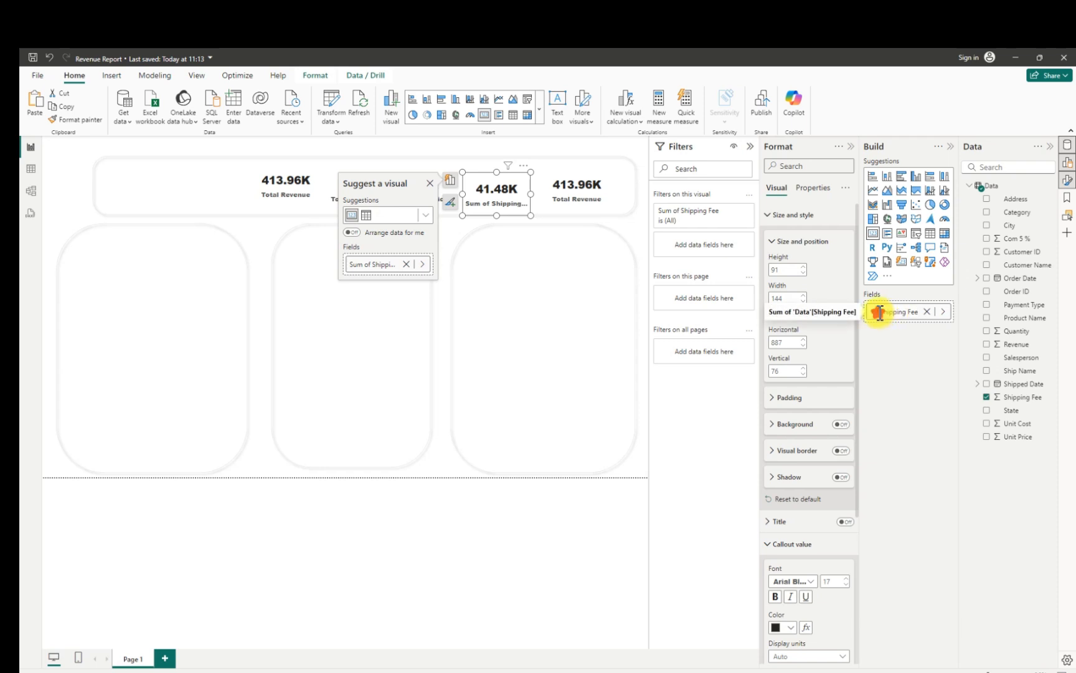
pyautogui.press('BackSpace')
pyautogui.press('BackSpace')
pyautogui.press('BackSpace')
pyautogui.press('BackSpace')
pyautogui.press('BackSpace')
pyautogui.press('Return')
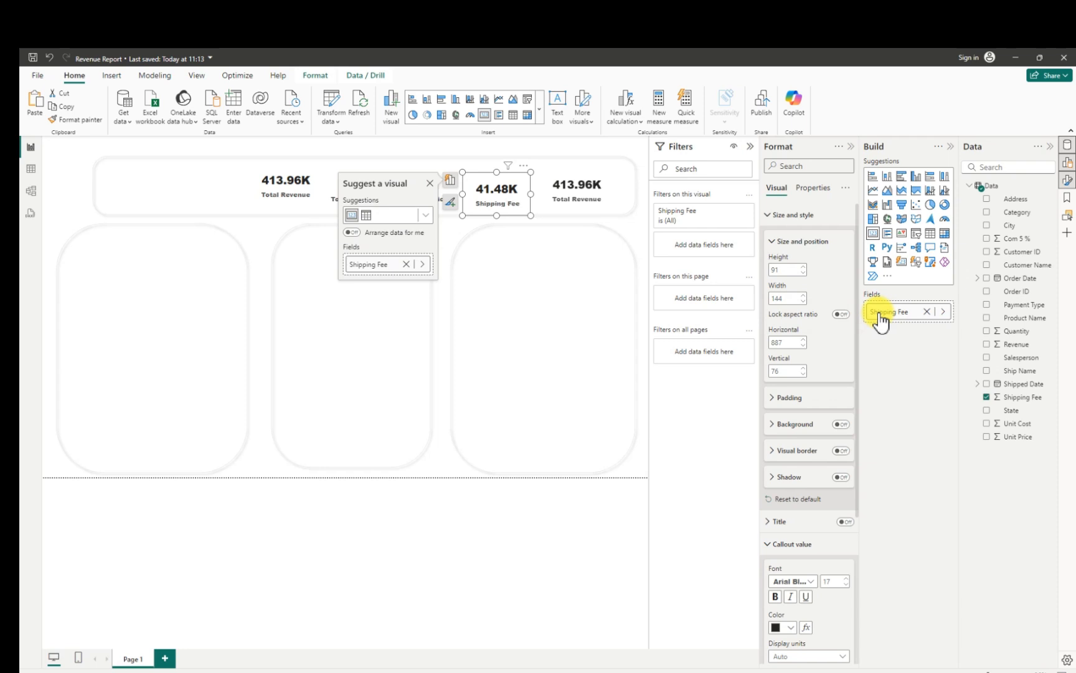
# - Replace the Revenue field with Com 5 % in the fifth card of the banner row
pyautogui.click(592, 200)
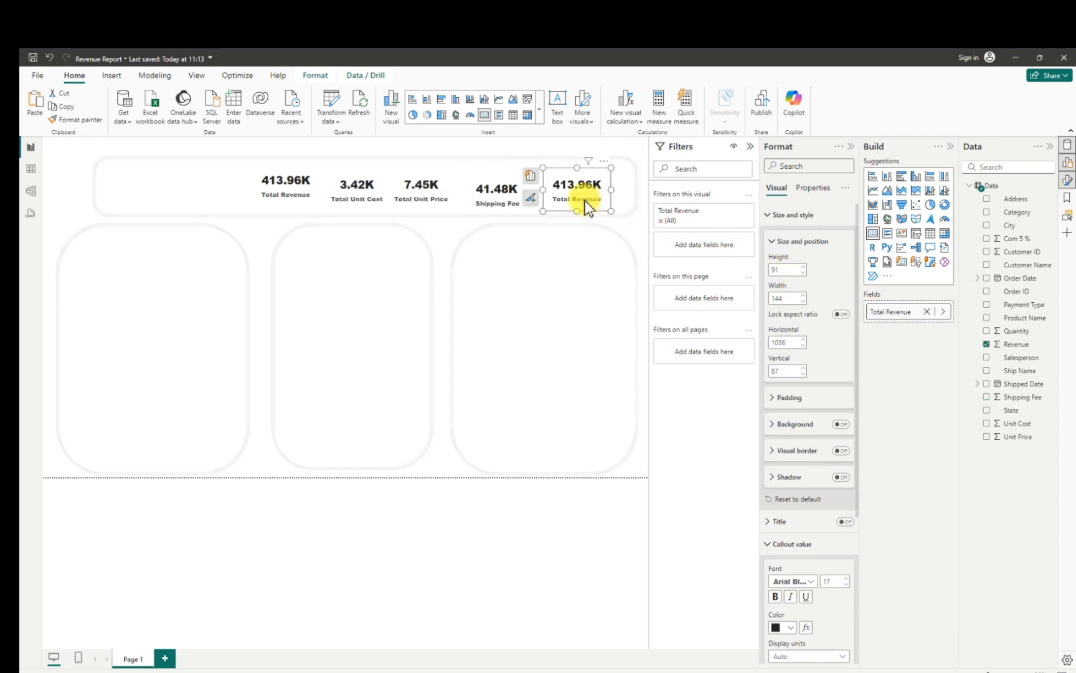
pyautogui.click(987, 344)
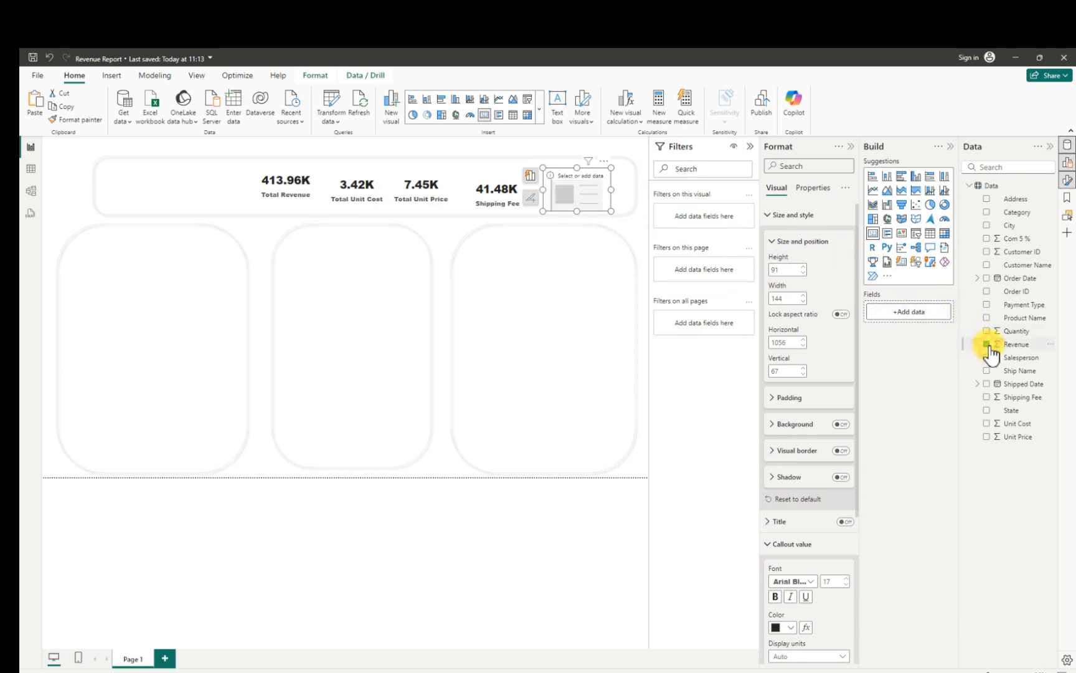
pyautogui.click(988, 239)
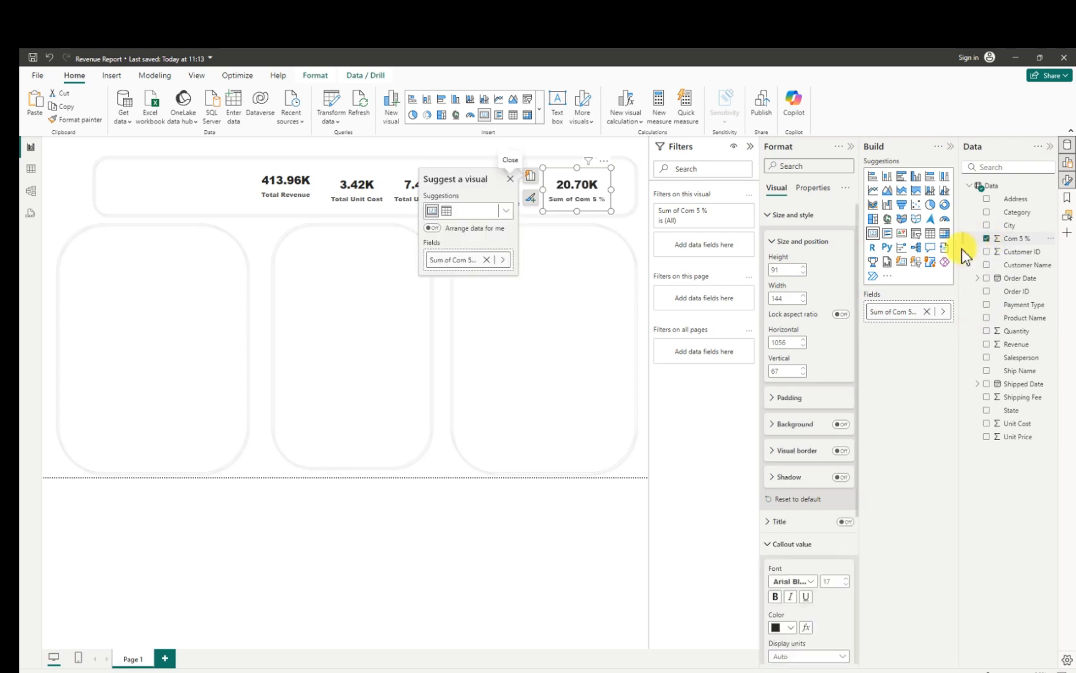
# - Rename the fifth card's field Com 5 % for this visual and save the report
pyautogui.rightClick(900, 315)
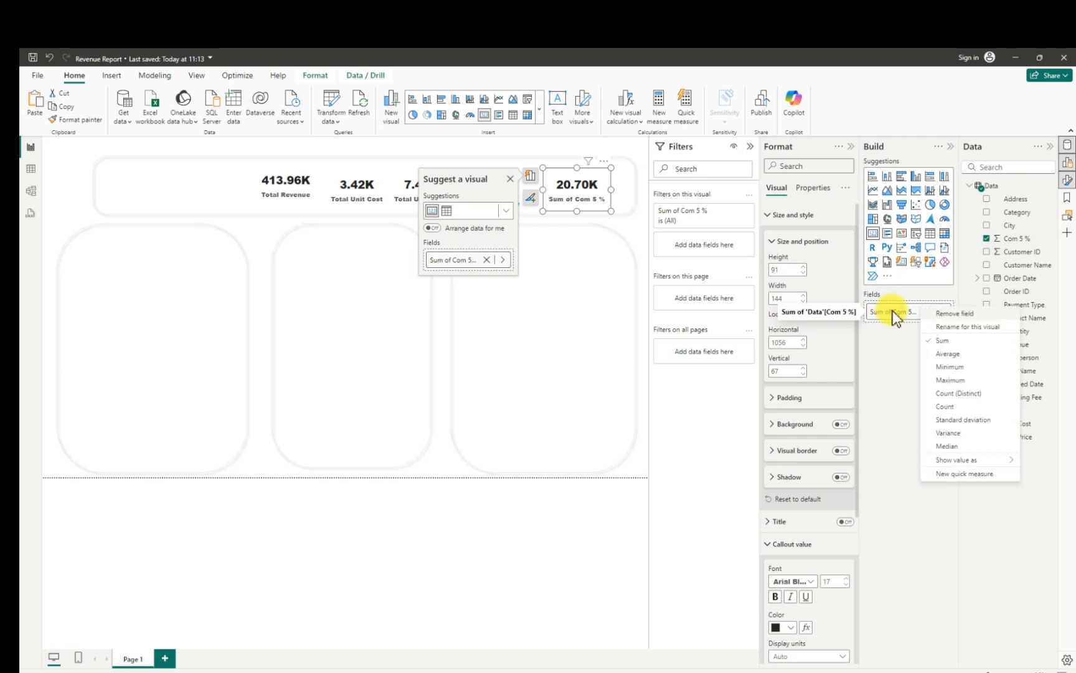
pyautogui.click(959, 326)
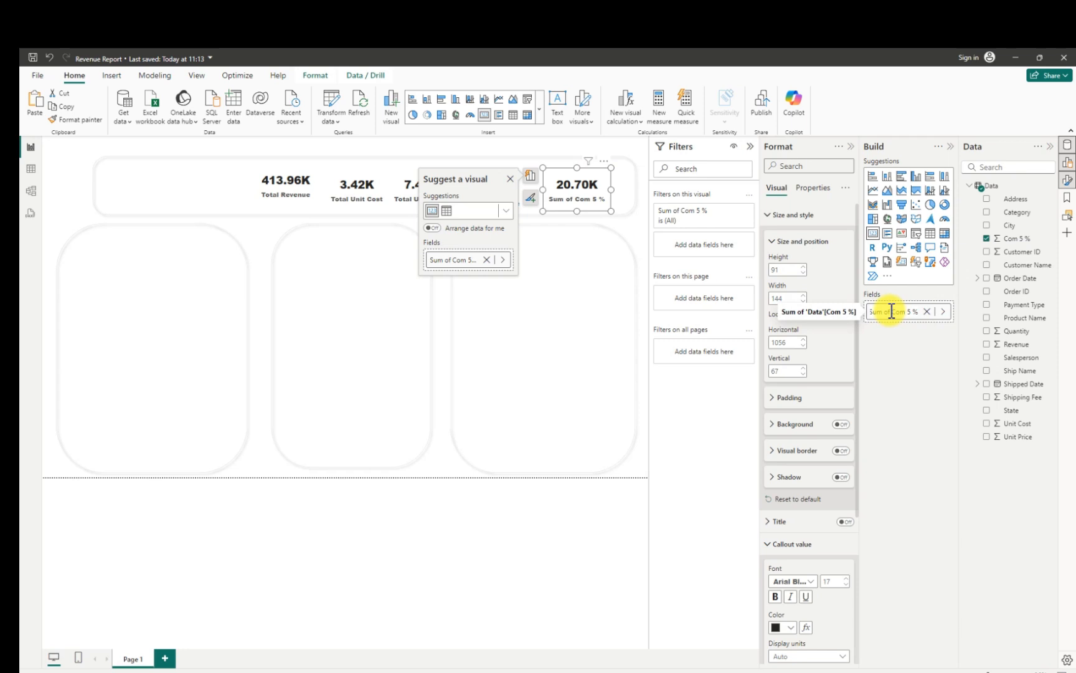
pyautogui.press('Delete')
pyautogui.press('Delete')
pyautogui.press('Delete')
pyautogui.press('Delete')
pyautogui.press('Delete')
pyautogui.press('Delete')
pyautogui.press('Delete')
pyautogui.press('Return')
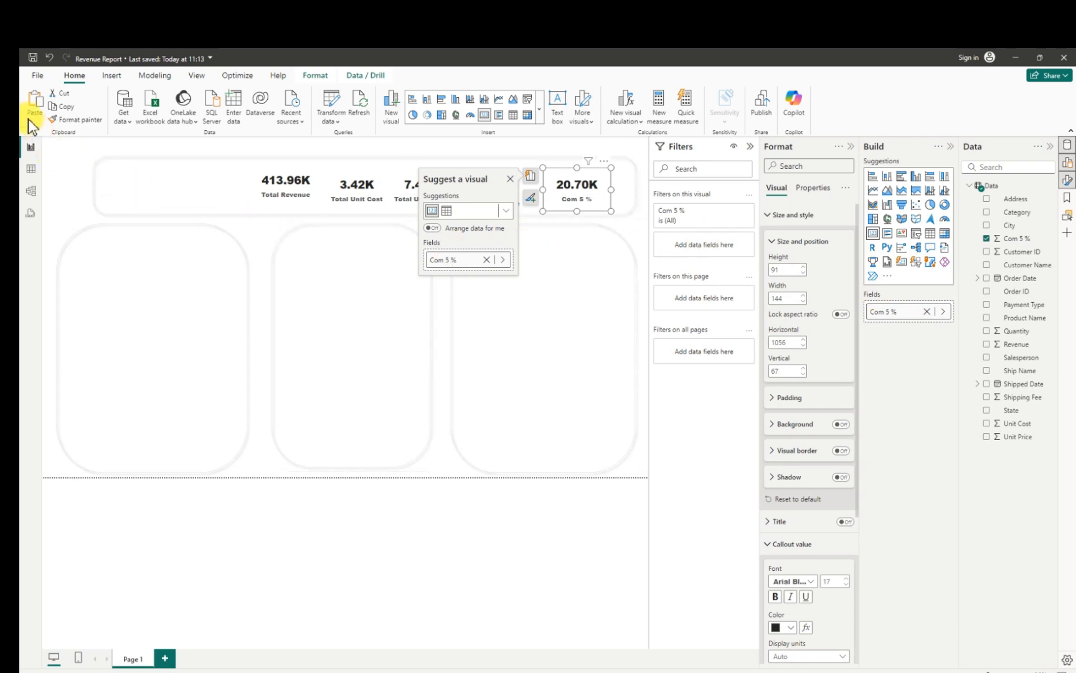
pyautogui.click(31, 58)
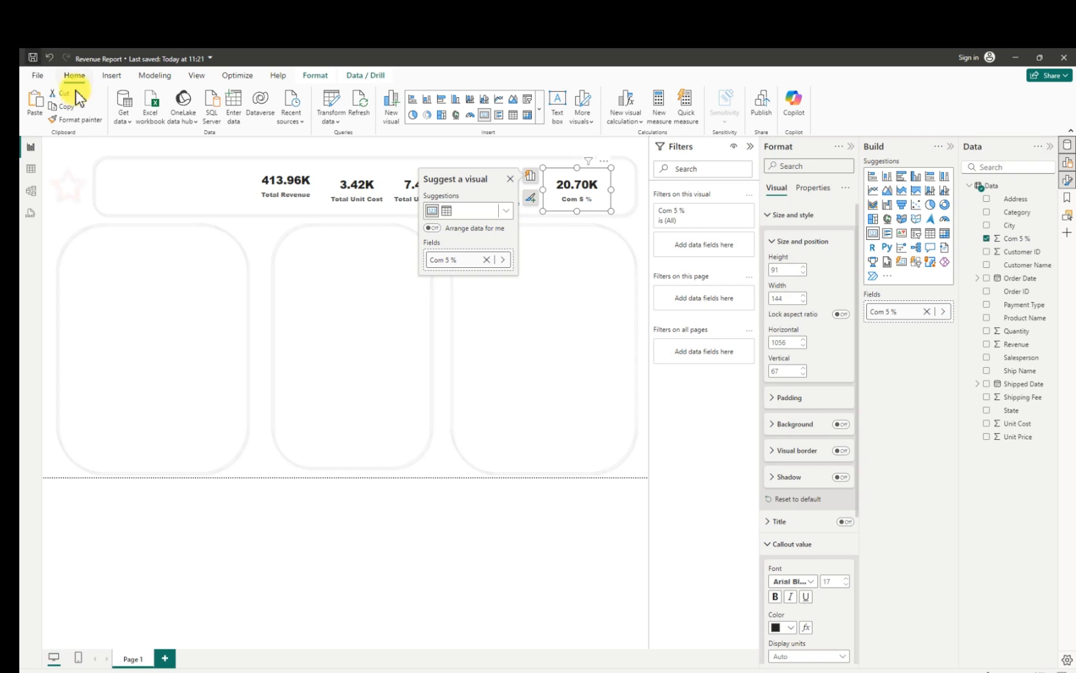
# - Move the Shipping Fee card closer to the Com 5 % card, level with it, at about horizontal 922 and vertical 67
pyautogui.click(70, 188)
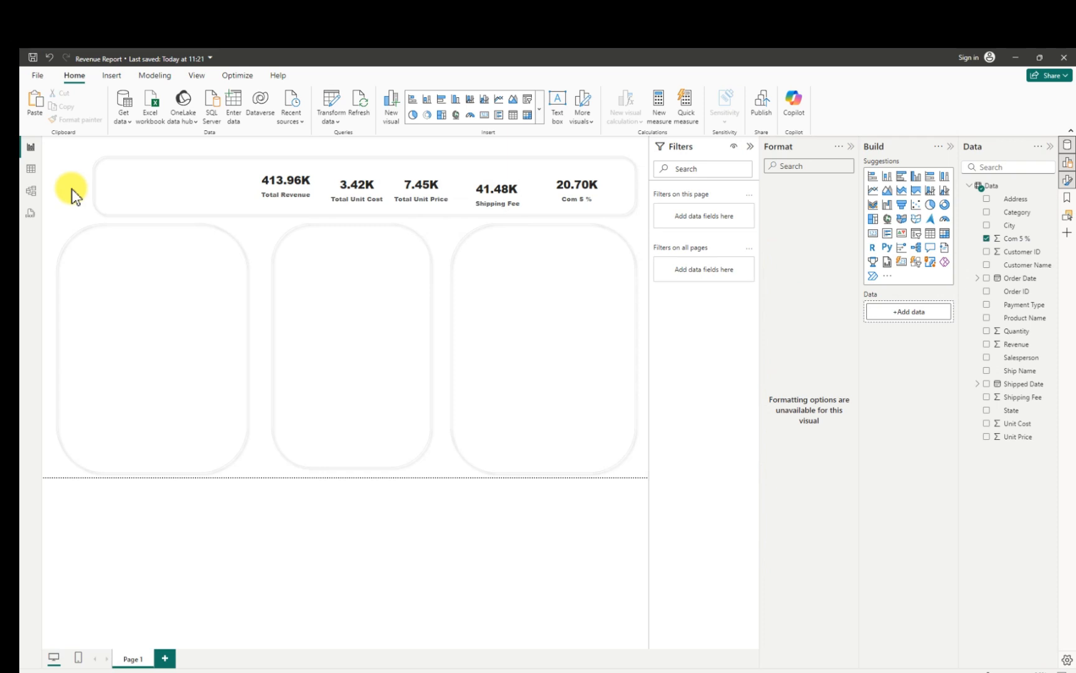
pyautogui.click(71, 186)
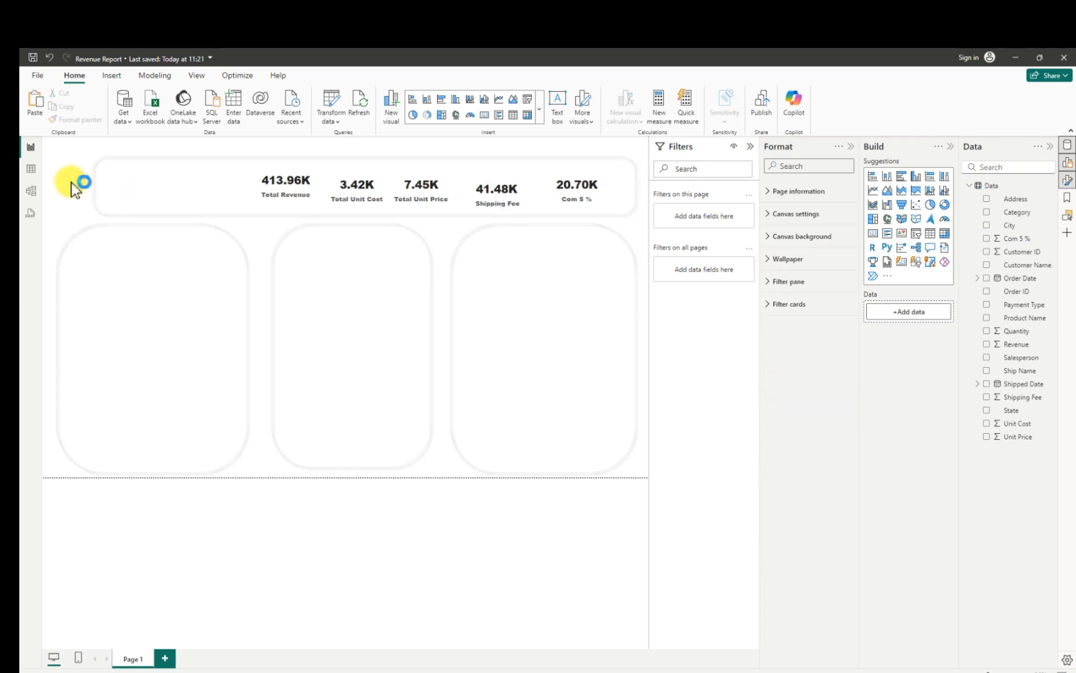
pyautogui.moveTo(492, 201); pyautogui.dragTo(510, 198)
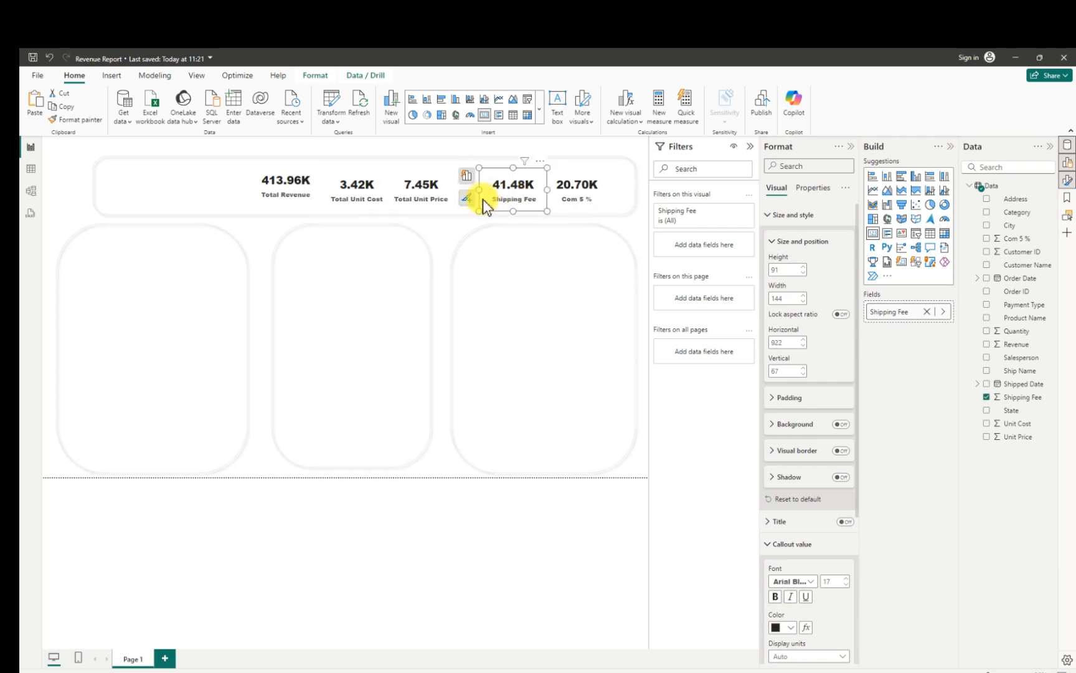
pyautogui.click(56, 195)
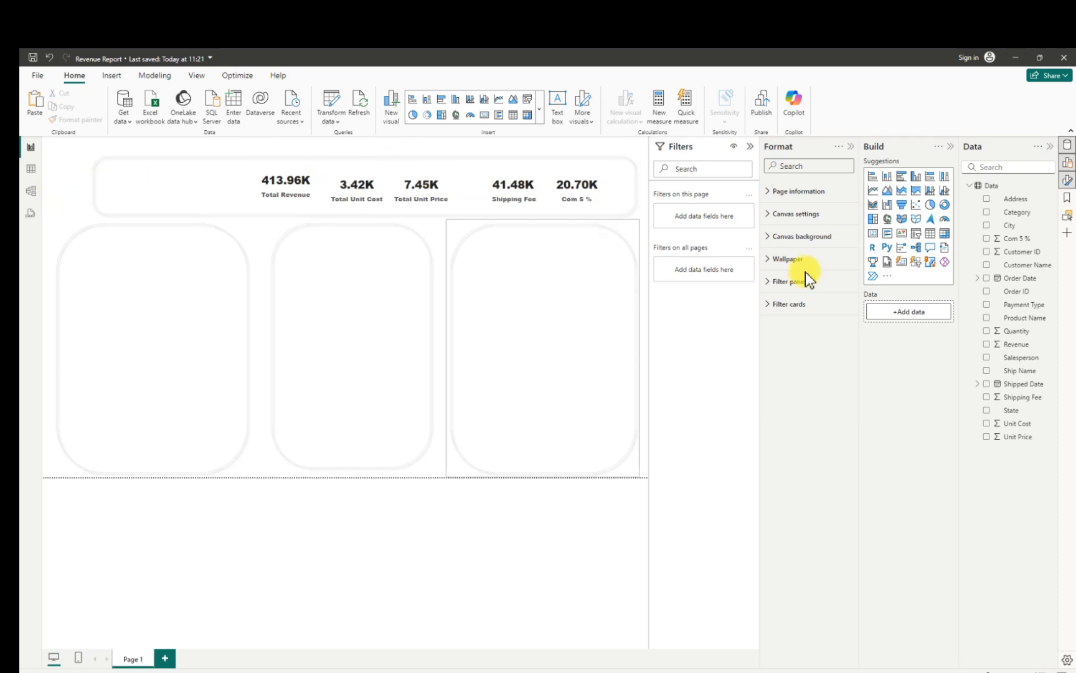
# - Insert a line chart about 271 wide and 141 high, with Revenue on the Y-axis and Payment Type on the X-axis
pyautogui.click(875, 193)
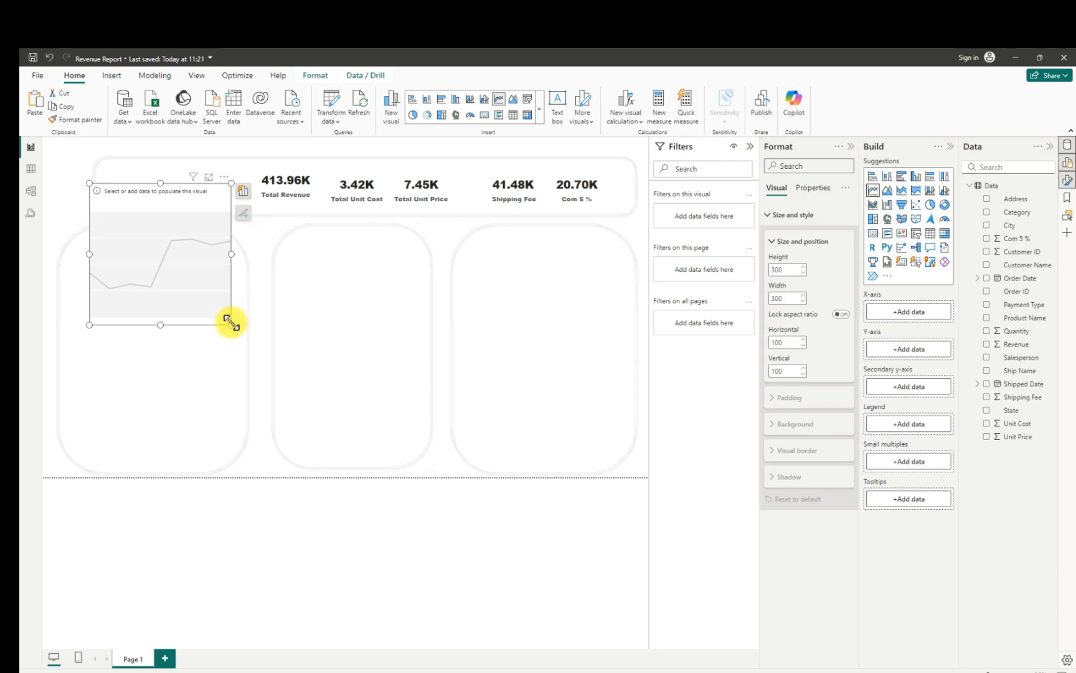
pyautogui.moveTo(231, 323); pyautogui.dragTo(226, 260)
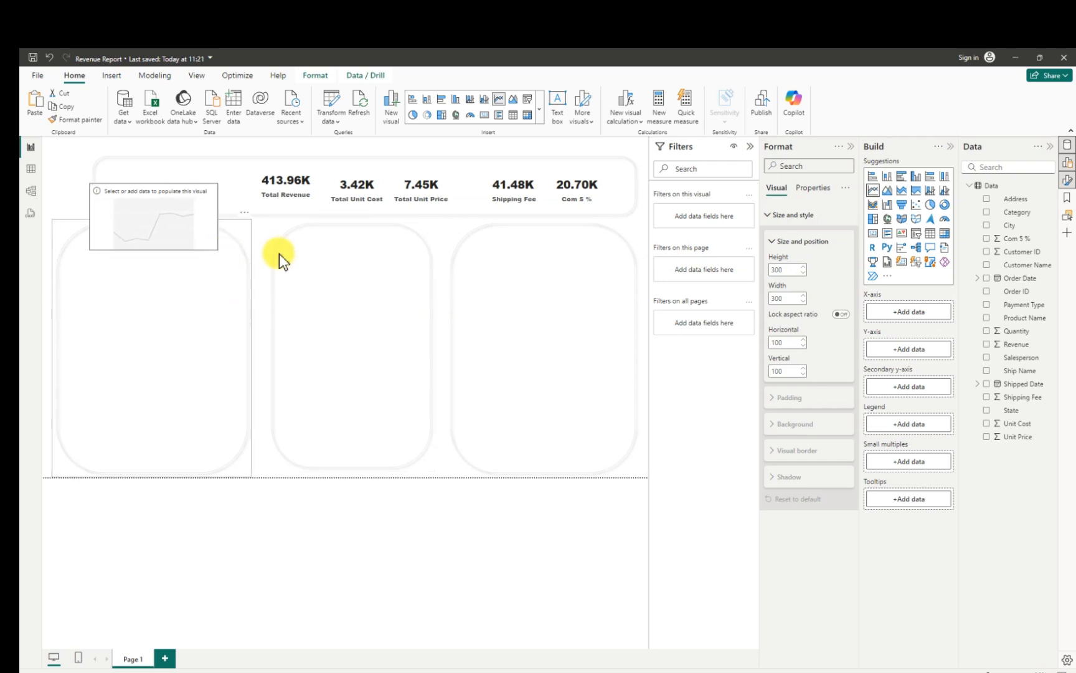
pyautogui.click(987, 345)
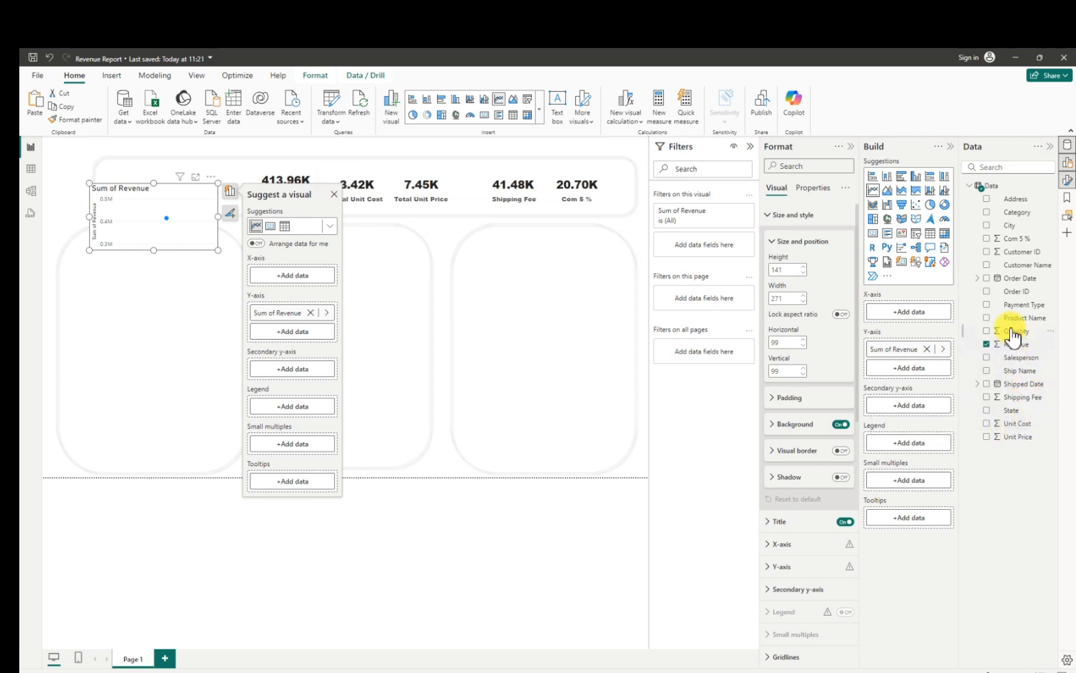
pyautogui.click(987, 305)
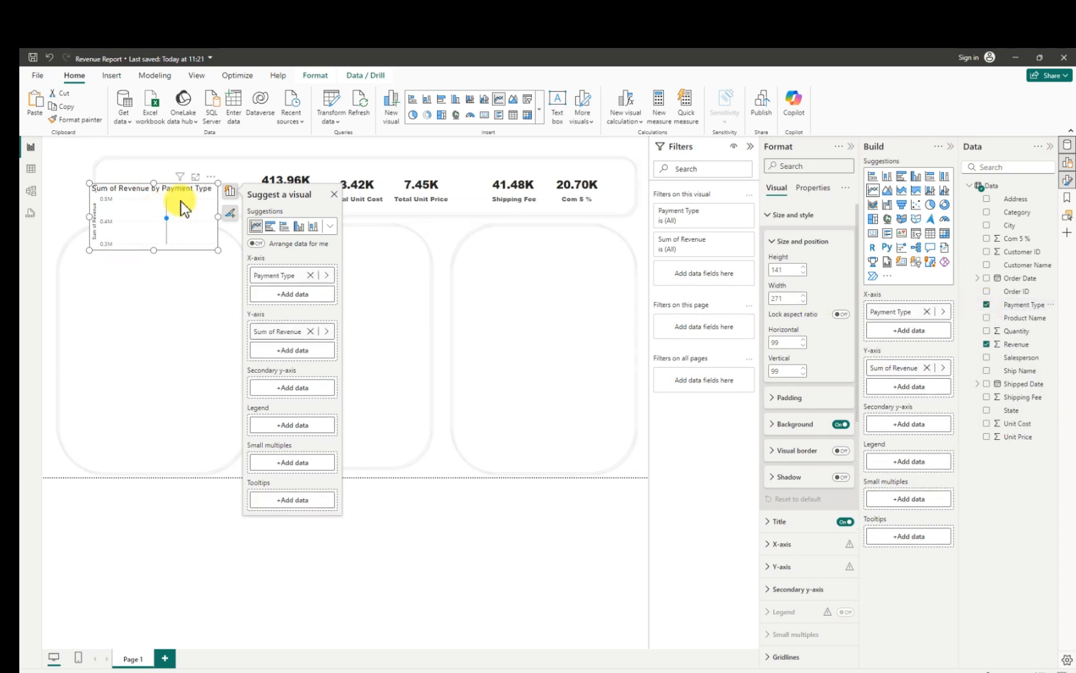
# - Move the line chart into the left panel below the banner and enlarge the banner shape to about 1176 by 152
pyautogui.moveTo(151, 206); pyautogui.dragTo(164, 173)
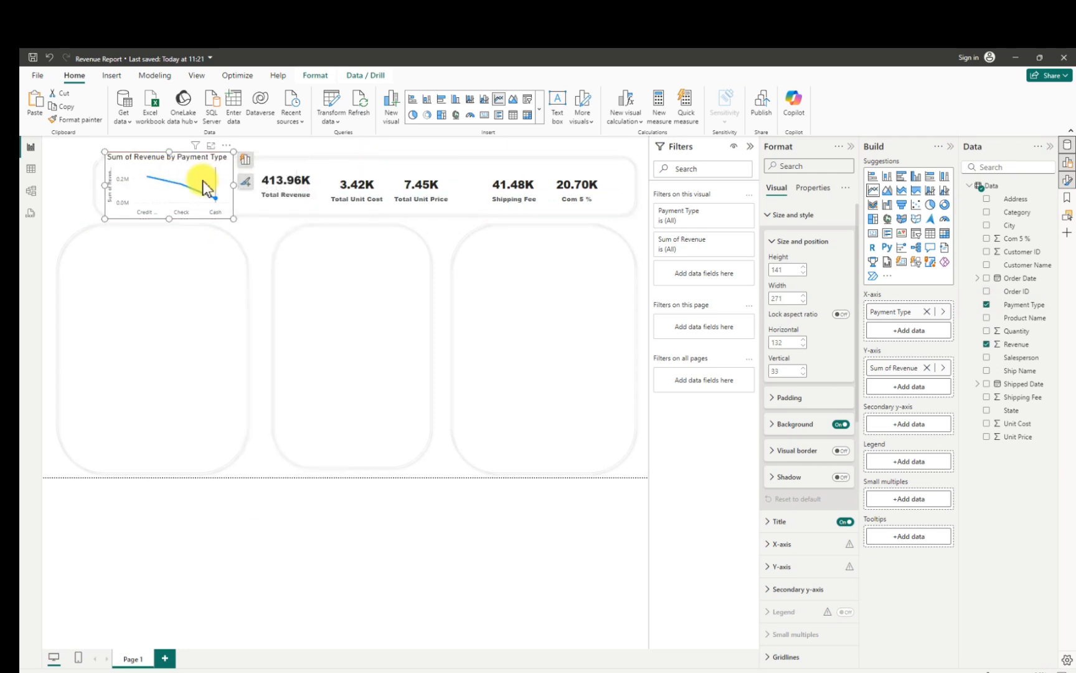
pyautogui.moveTo(183, 162); pyautogui.dragTo(135, 278)
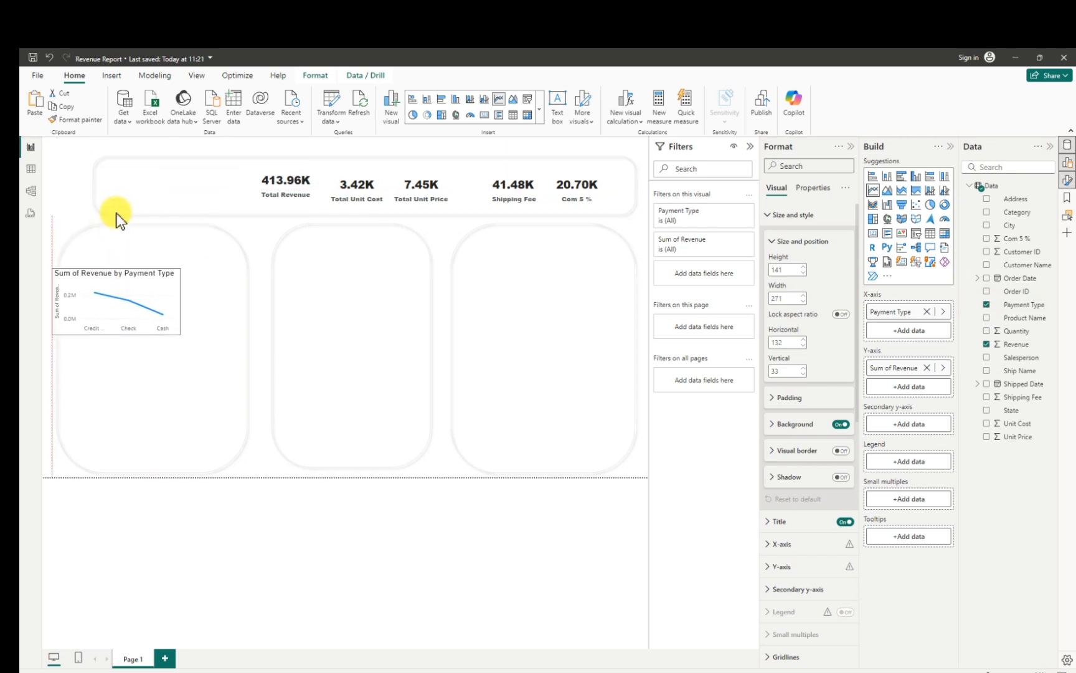
pyautogui.click(123, 158)
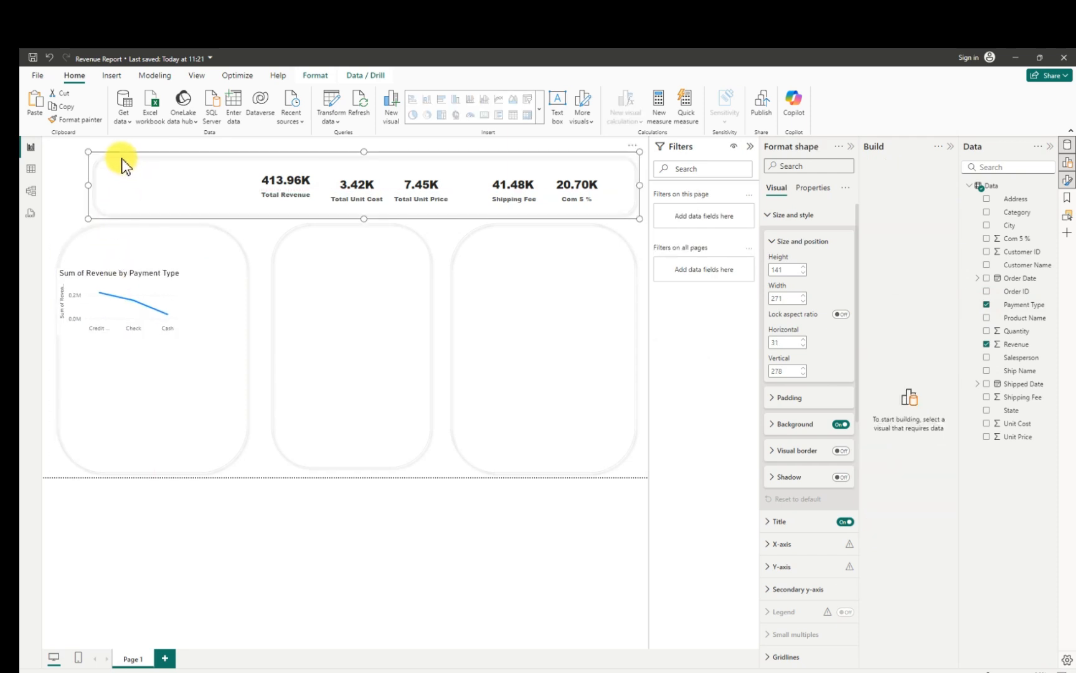
pyautogui.moveTo(88, 154); pyautogui.dragTo(83, 148)
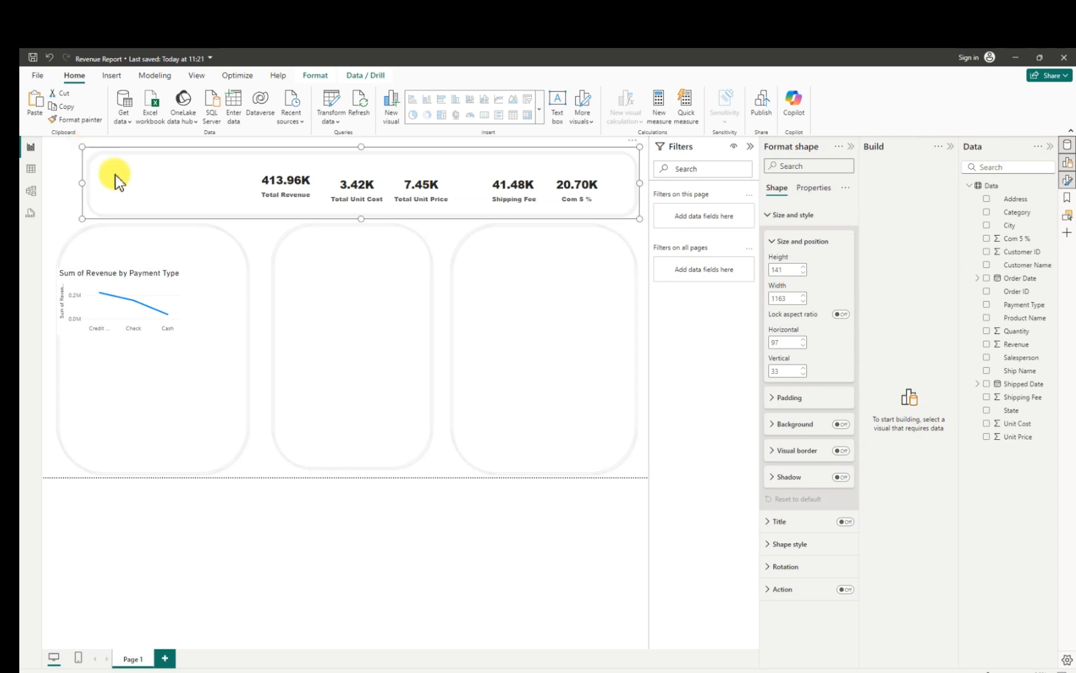
# - Place the line chart at the banner's left end, at about horizontal 131 and vertical 39, and reduce its height to about 119
pyautogui.click(173, 269)
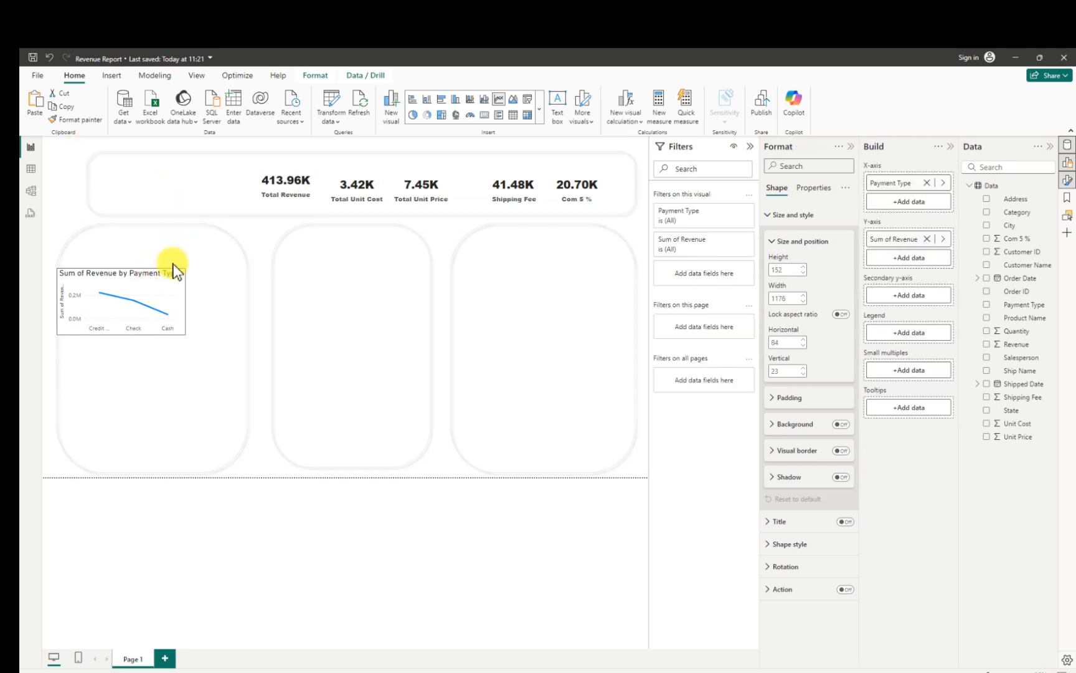
pyautogui.moveTo(173, 269); pyautogui.dragTo(204, 195)
pyautogui.moveTo(154, 246); pyautogui.dragTo(161, 200)
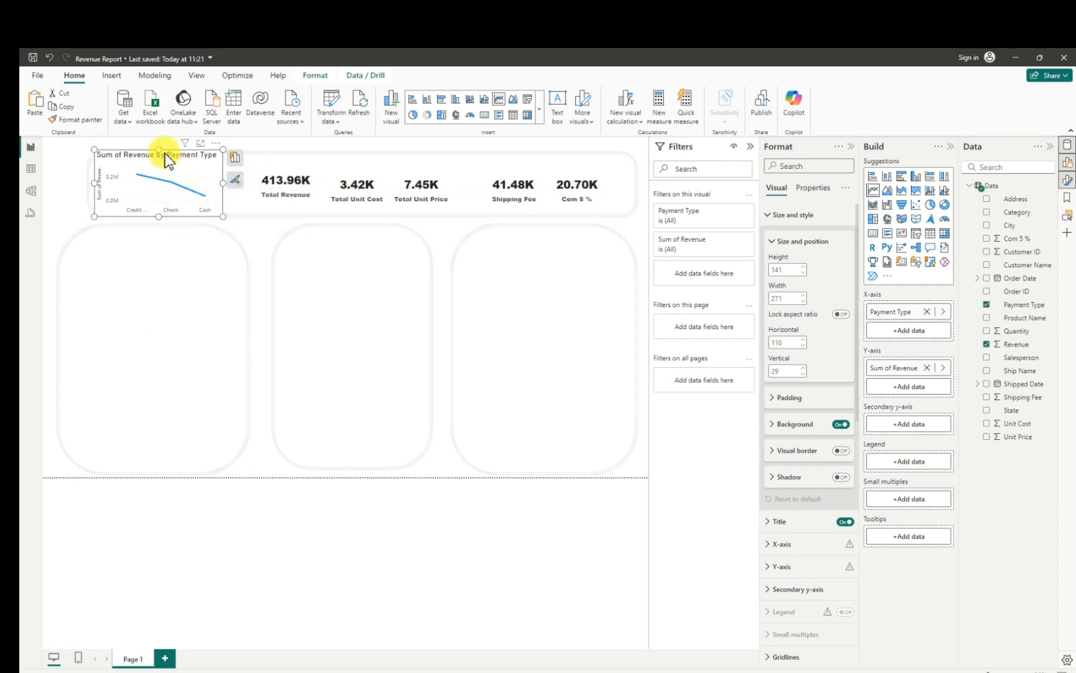
pyautogui.moveTo(160, 150)
pyautogui.mouseDown()
pyautogui.moveTo(143, 168)
pyautogui.moveTo(158, 173)
pyautogui.moveTo(167, 154)
pyautogui.mouseUp()
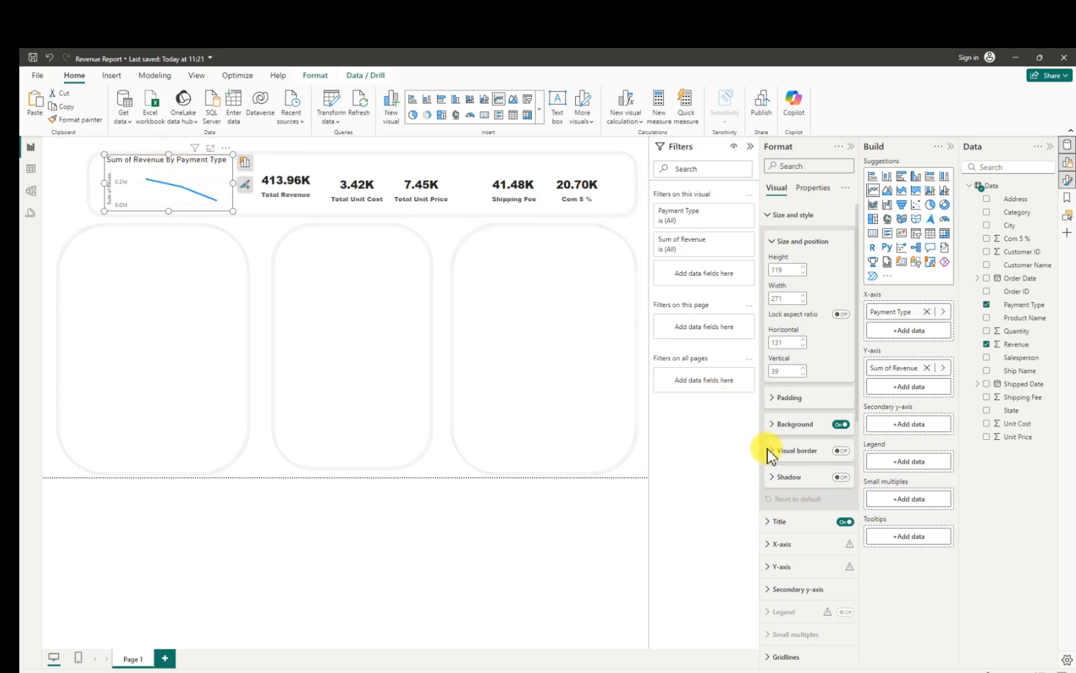
# - Turn off the background, title and horizontal gridlines of the line chart in the banner
pyautogui.click(840, 425)
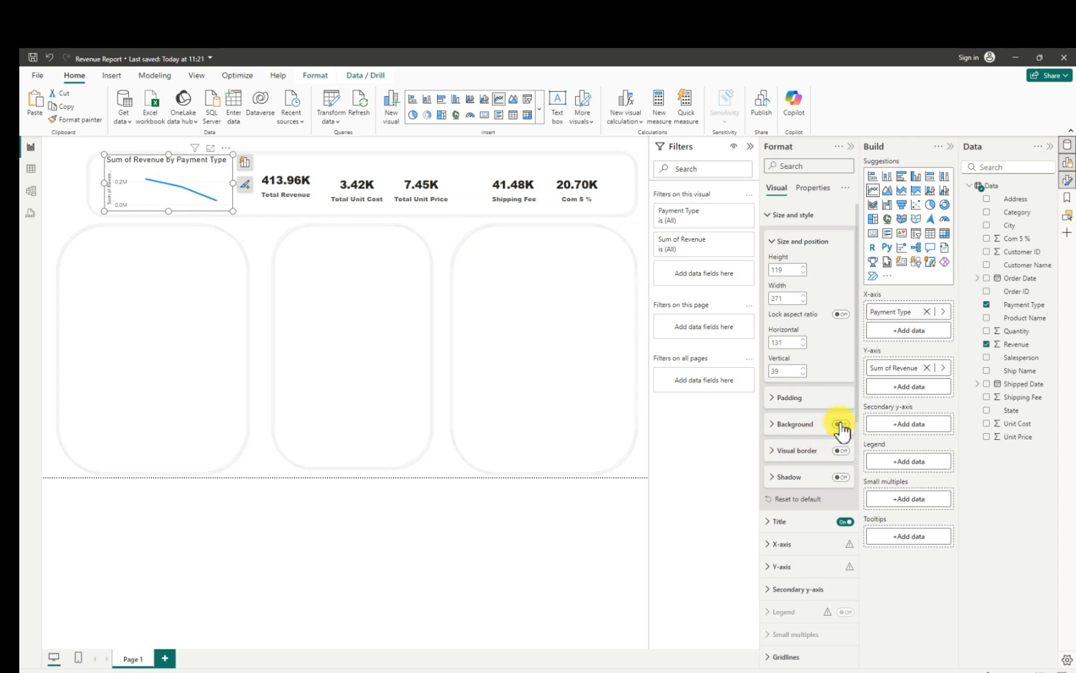
pyautogui.click(845, 523)
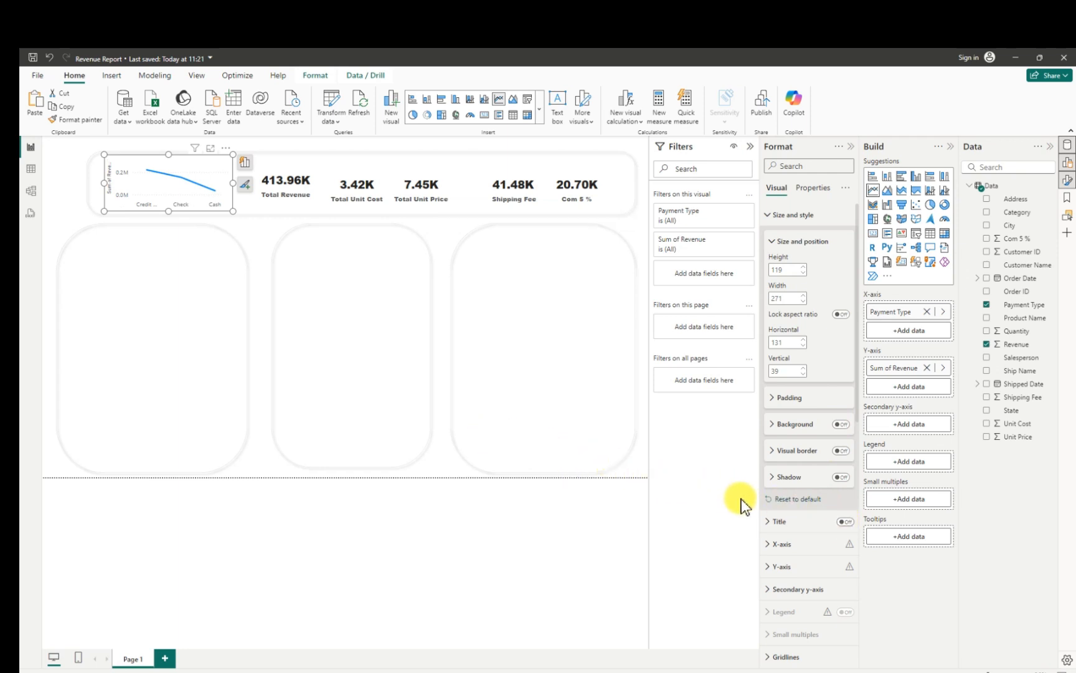
pyautogui.scroll(-4, 807, 551)
pyautogui.click(803, 549)
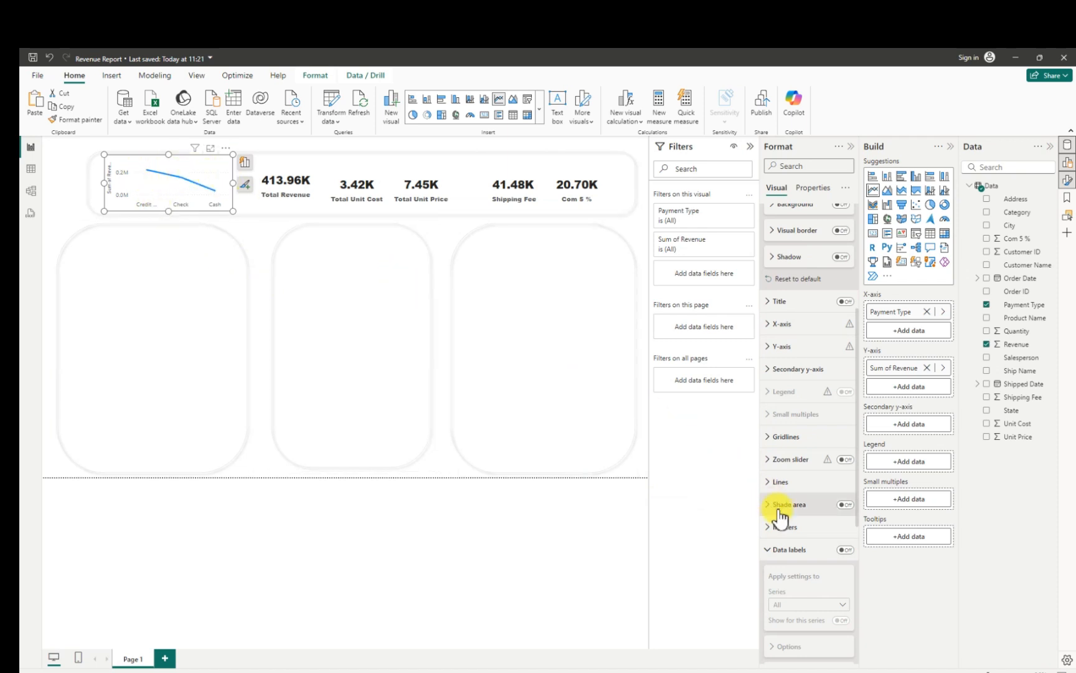
pyautogui.click(772, 438)
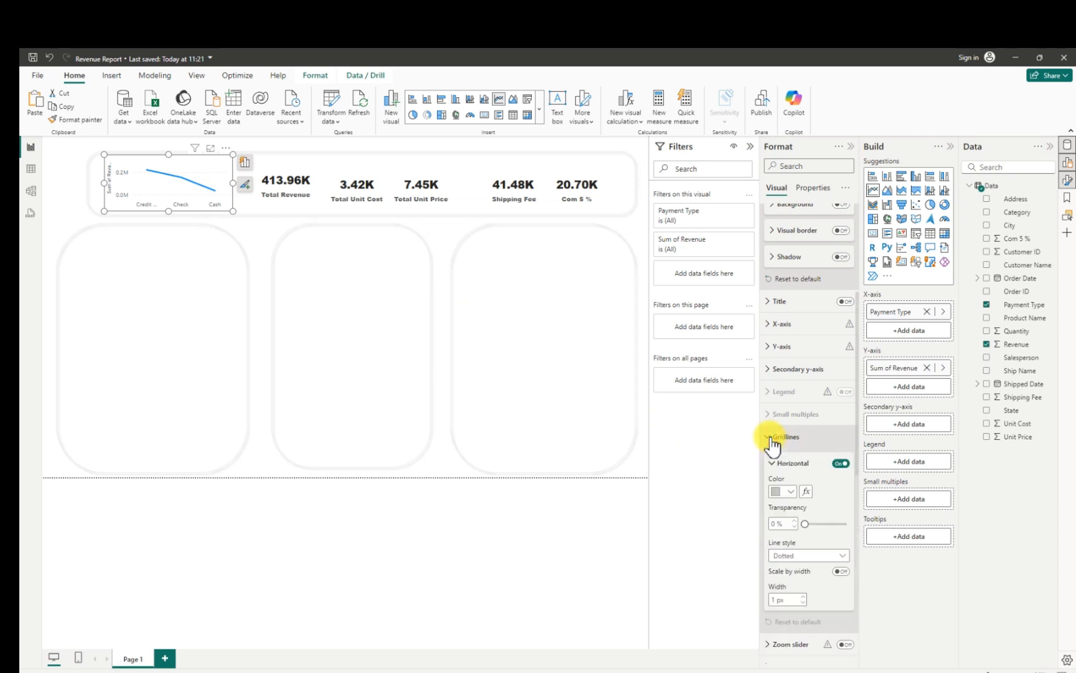
pyautogui.click(837, 464)
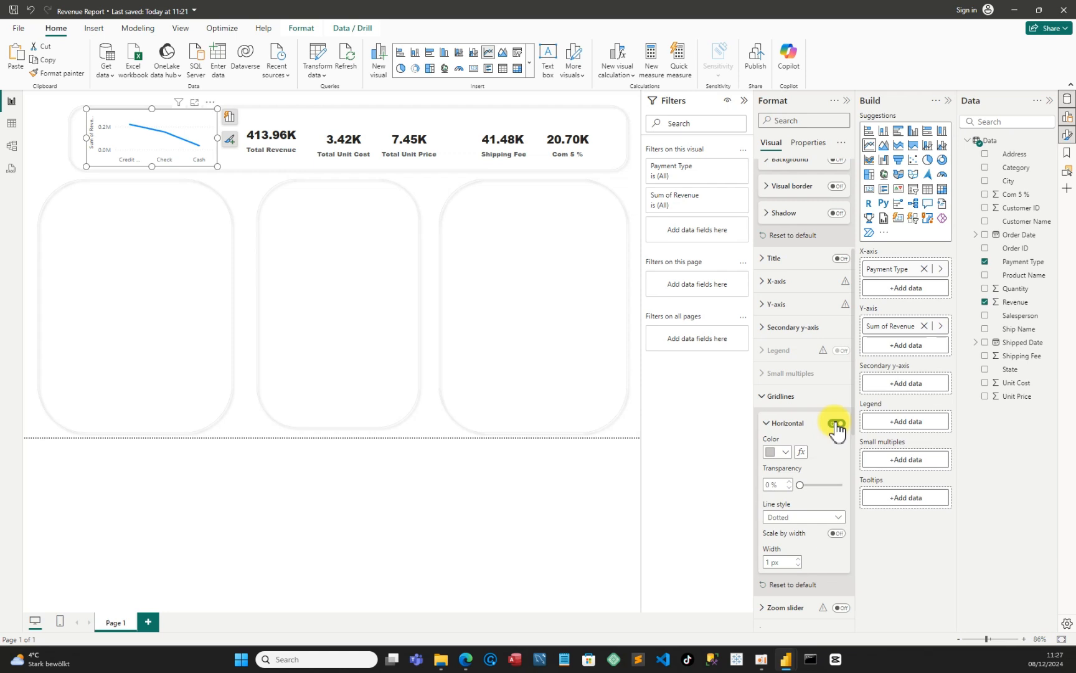
pyautogui.click(836, 425)
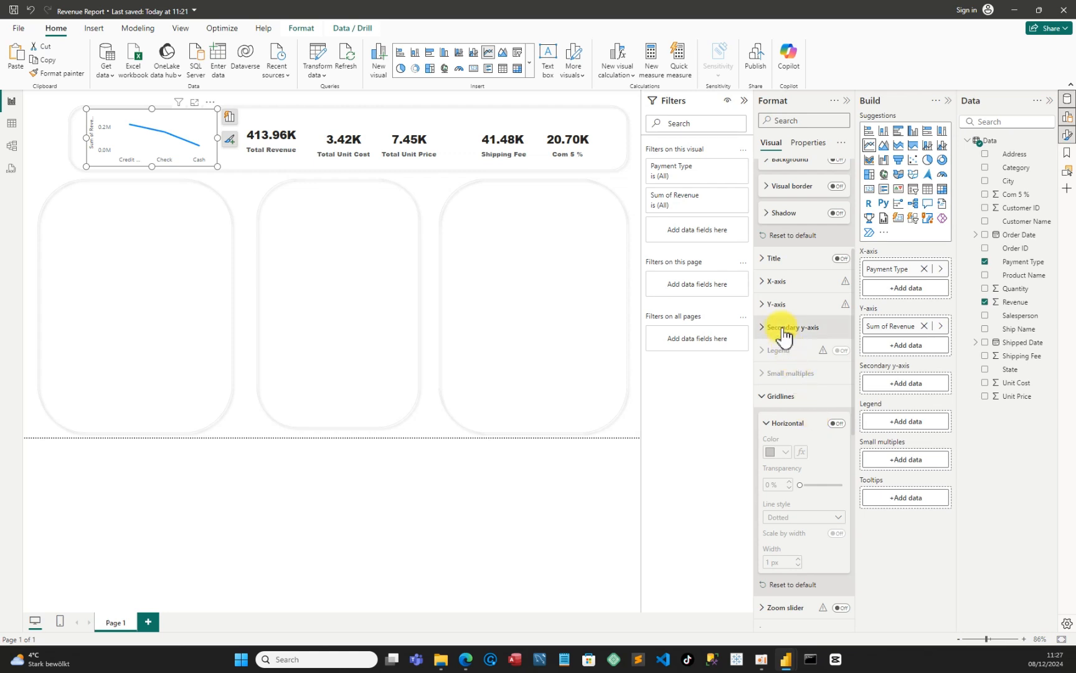
# - Turn off the Y-axis title of the line chart in the banner
pyautogui.click(767, 283)
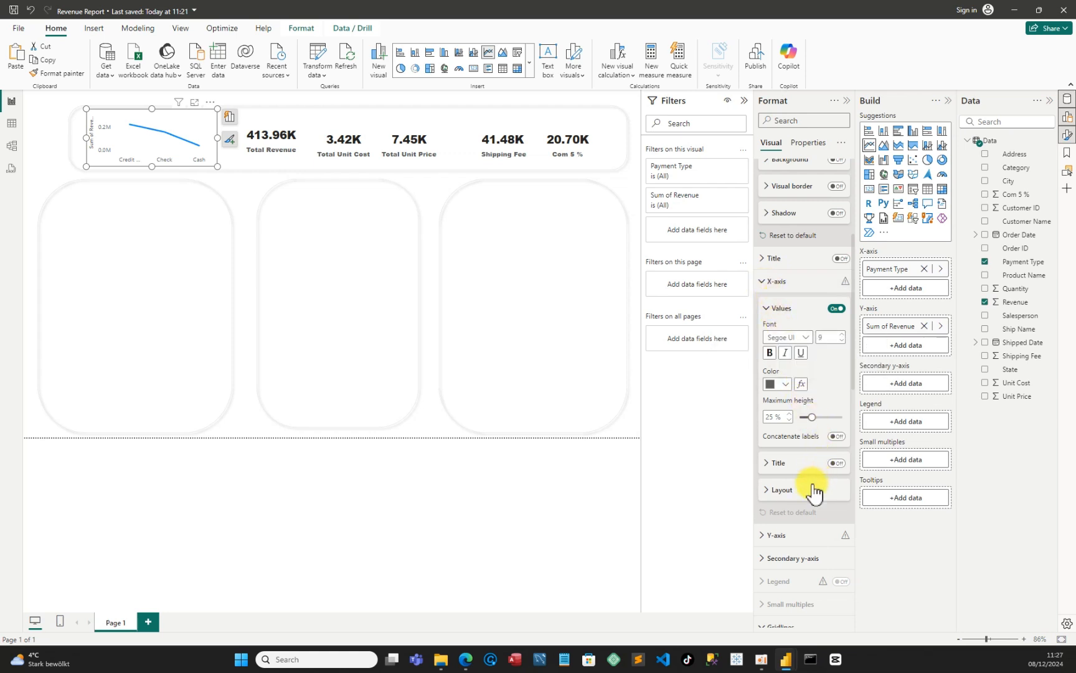
pyautogui.scroll(3, 813, 488)
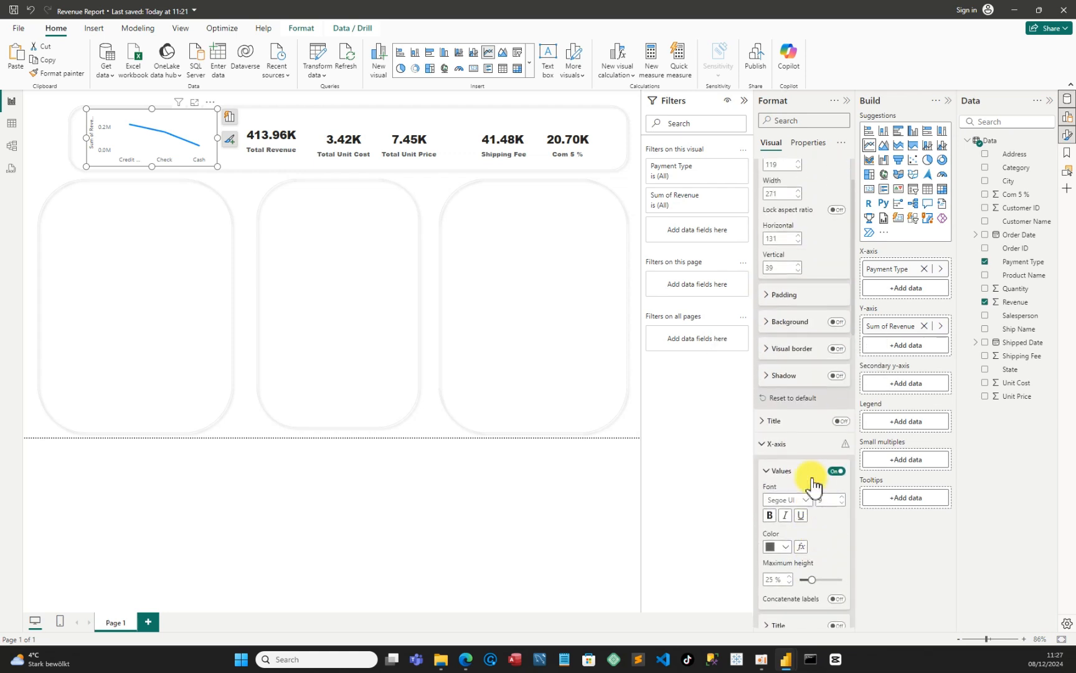
pyautogui.scroll(-5, 814, 486)
pyautogui.scroll(-1, 813, 485)
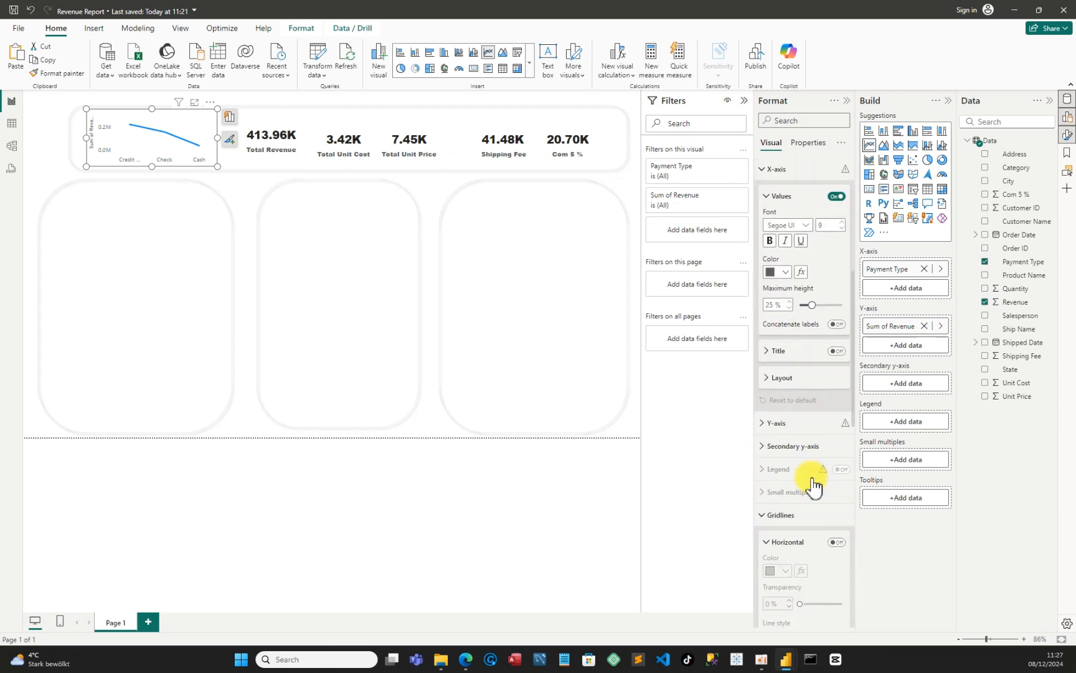
pyautogui.click(763, 422)
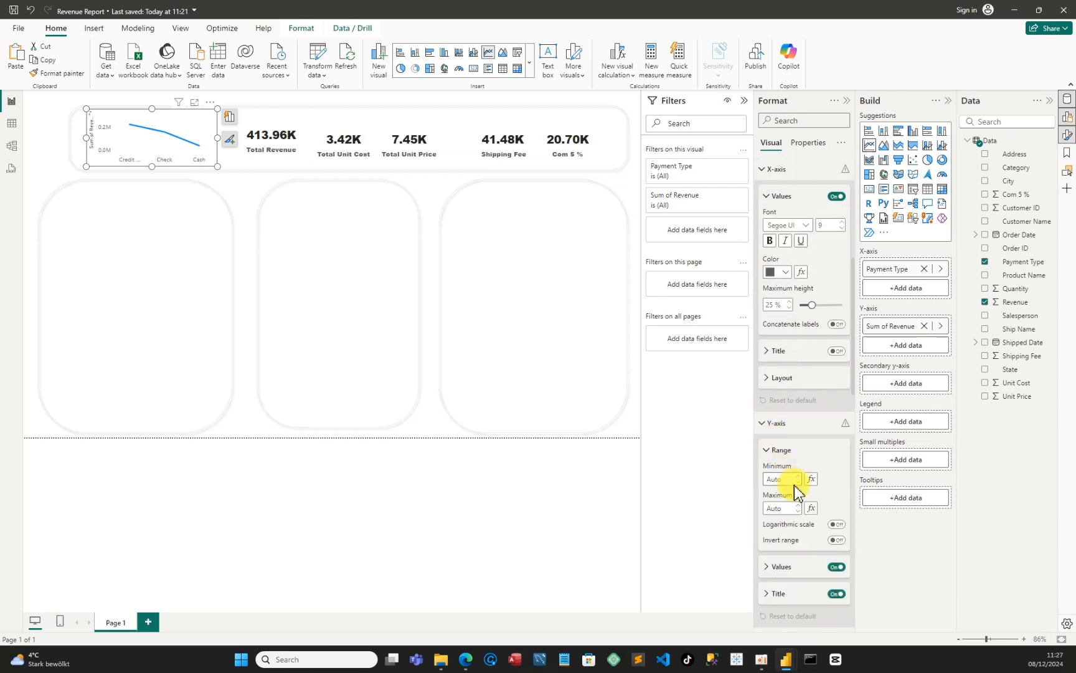
pyautogui.scroll(-2, 793, 486)
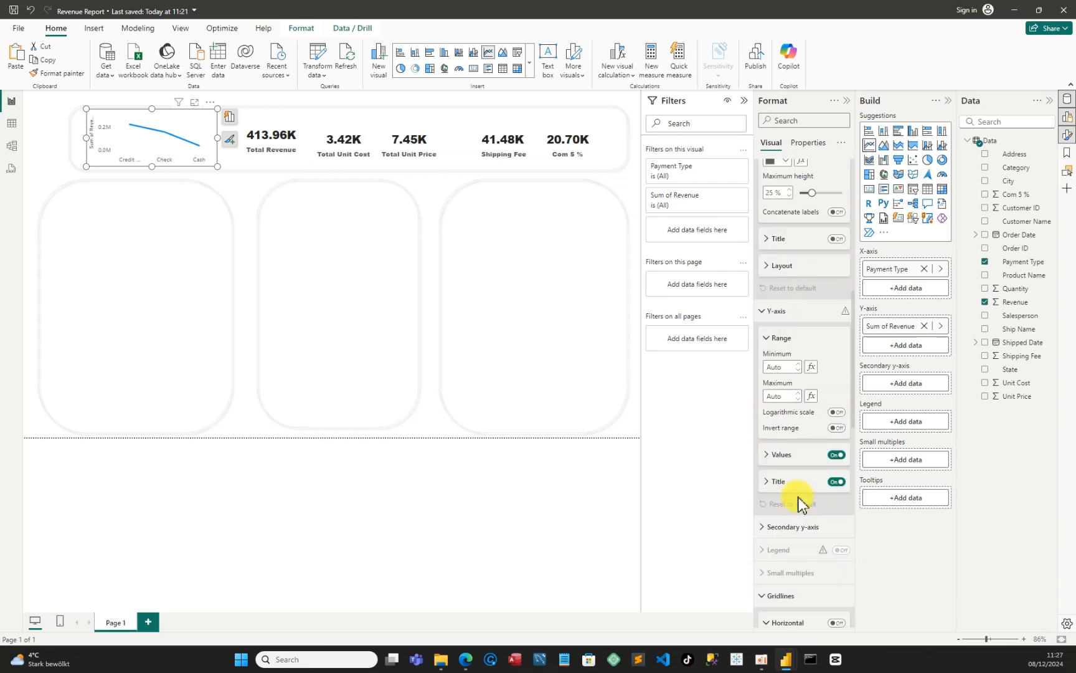
pyautogui.click(837, 481)
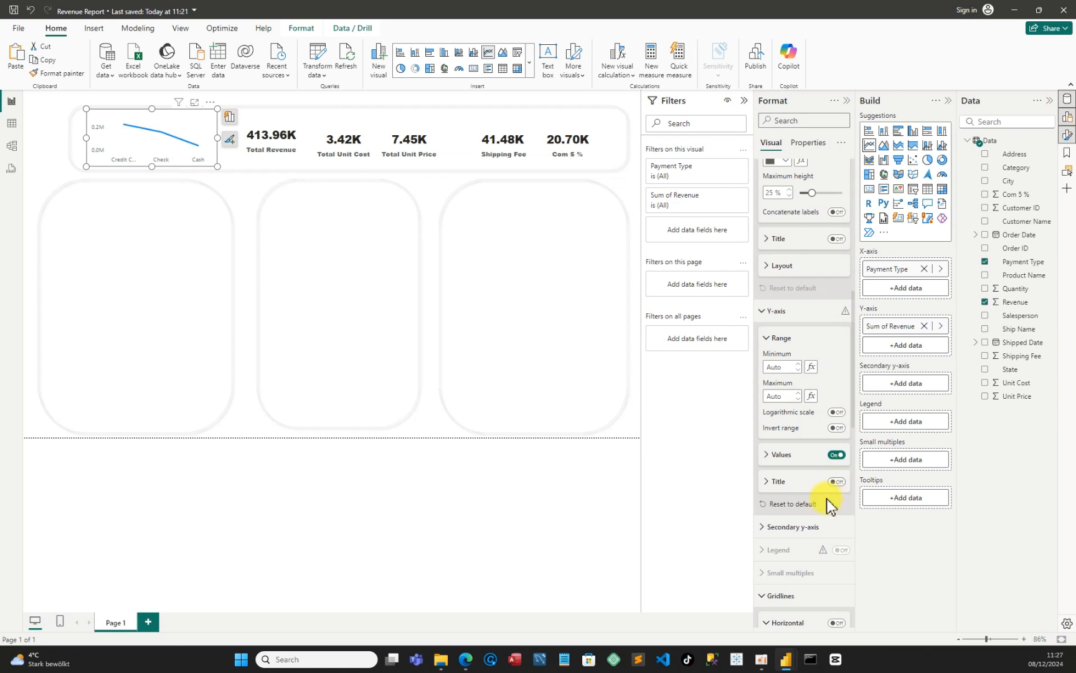
# - Turn on data labels for all series of the banner's line chart
pyautogui.scroll(-5, 822, 516)
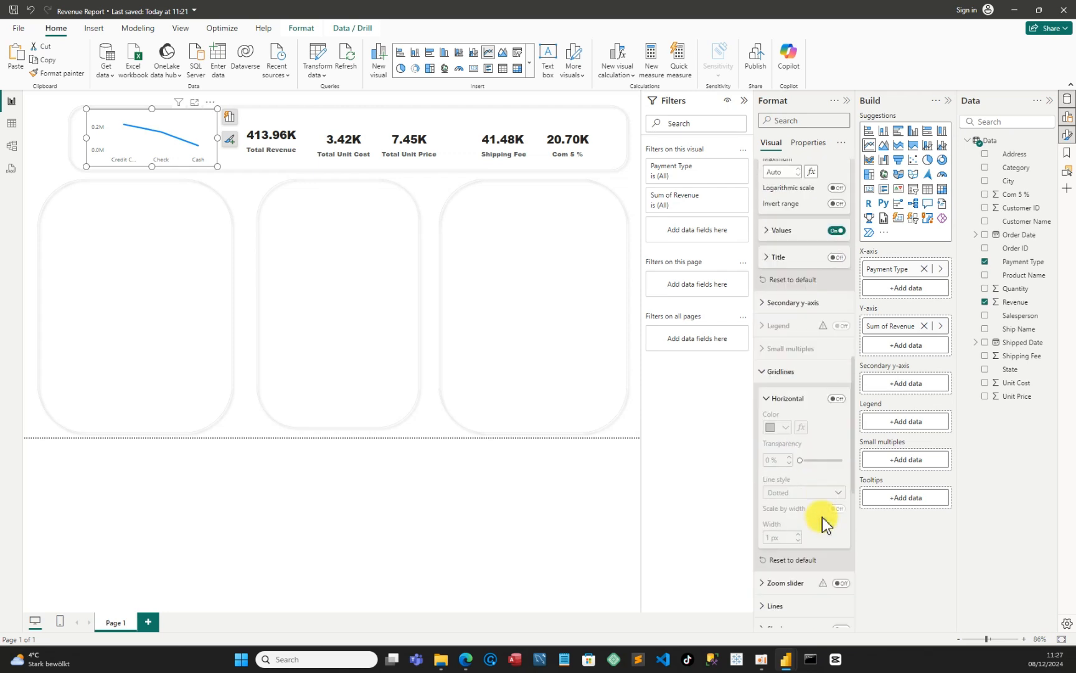
pyautogui.scroll(-4, 823, 519)
pyautogui.click(820, 516)
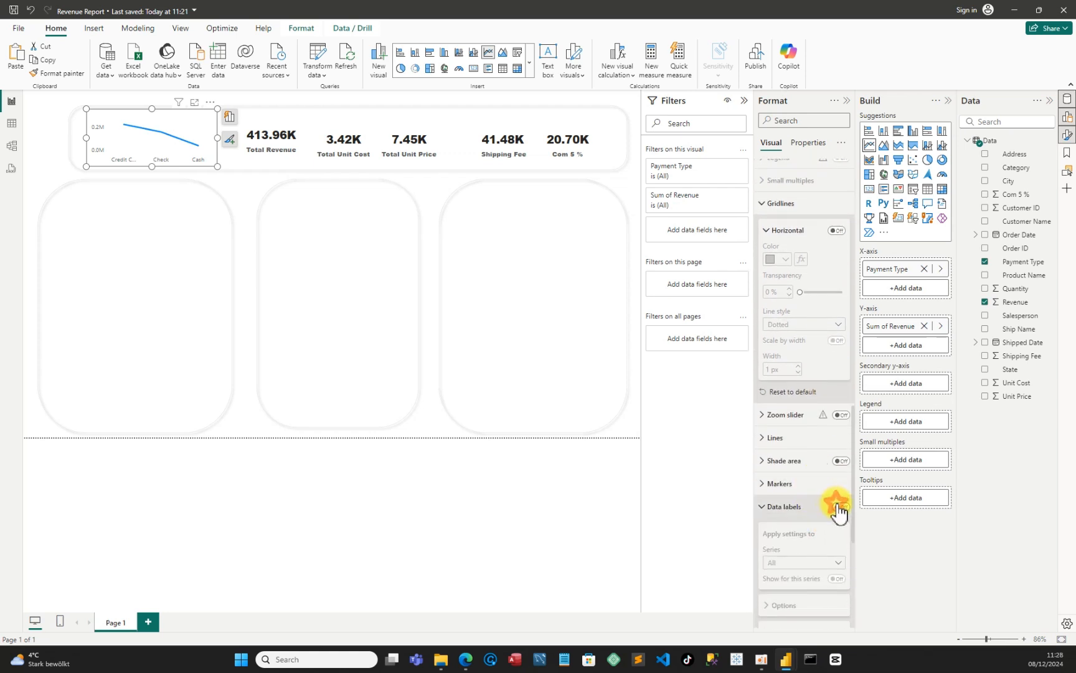
pyautogui.click(839, 507)
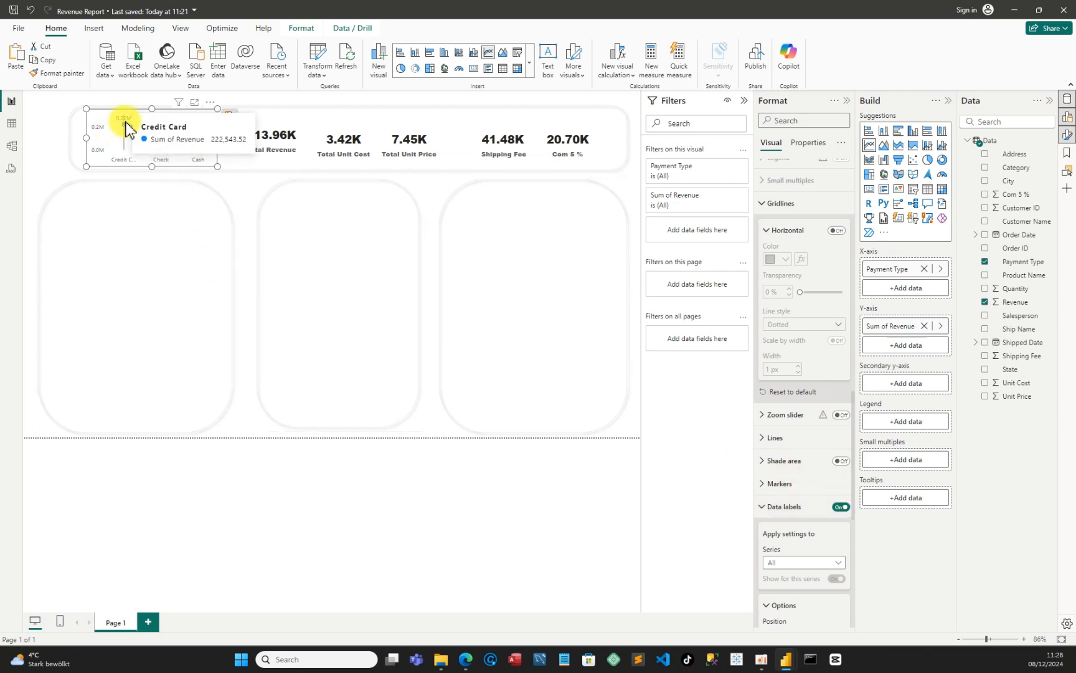
pyautogui.moveTo(172, 150)
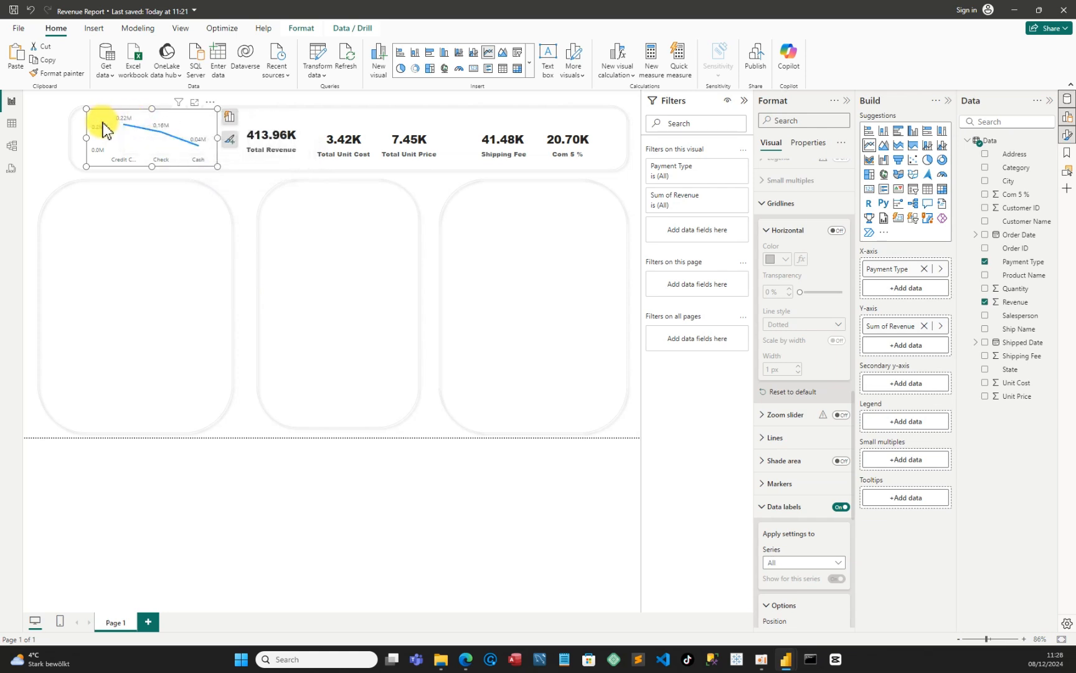
# - Sort the line chart's axis by Sum of Revenue in ascending order
pyautogui.click(210, 102)
pyautogui.moveTo(289, 182)
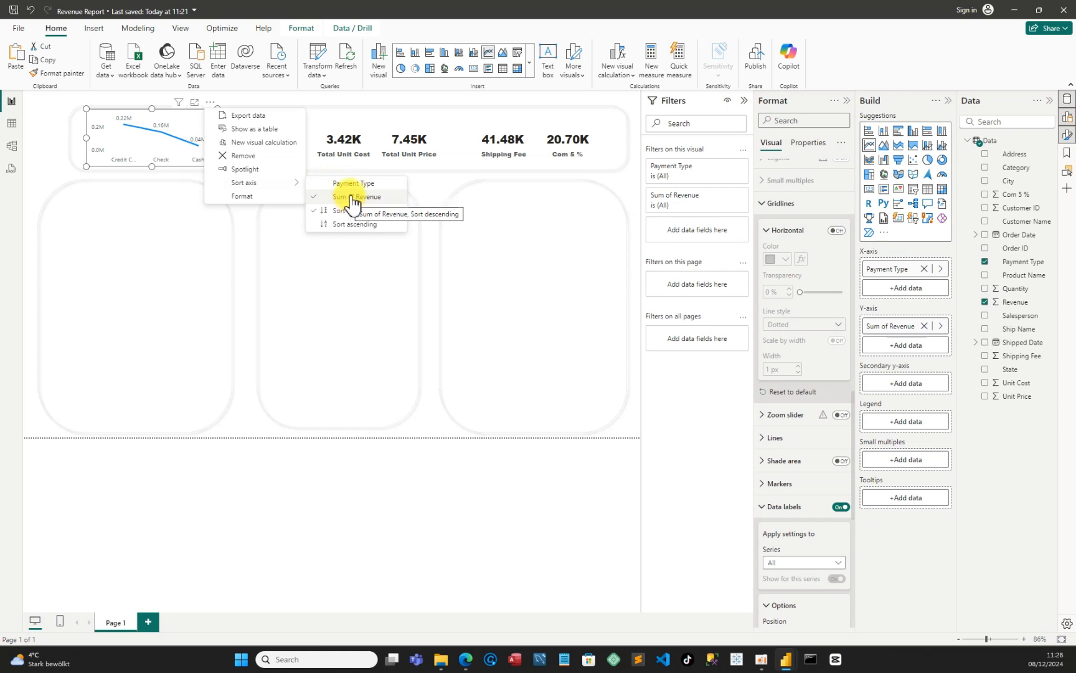
pyautogui.click(355, 182)
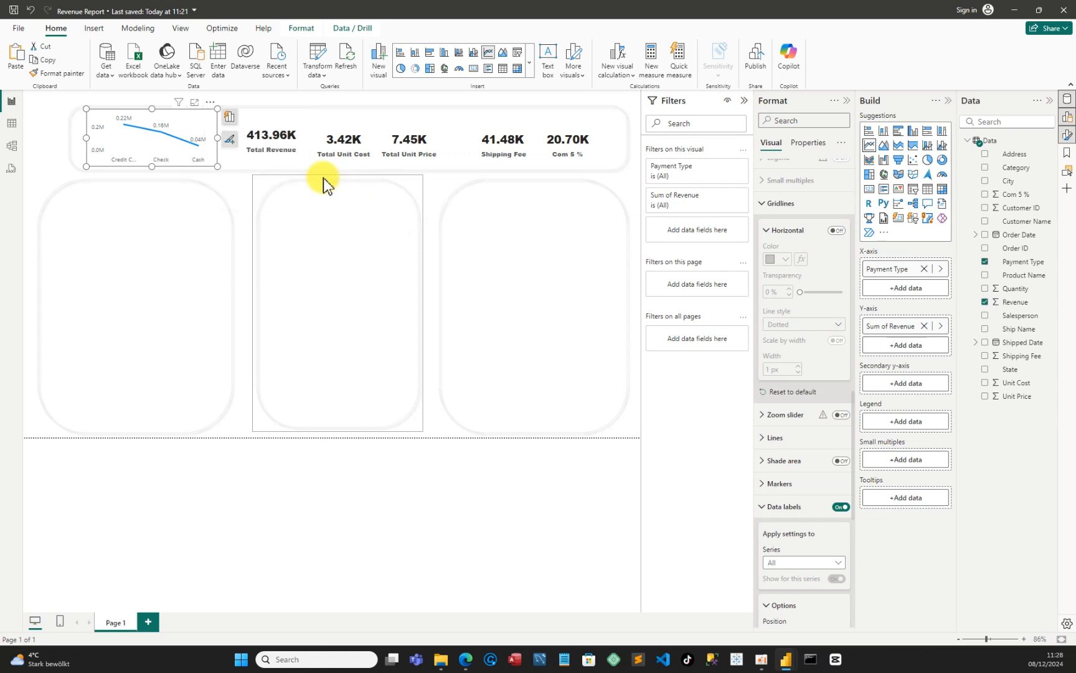
pyautogui.click(210, 102)
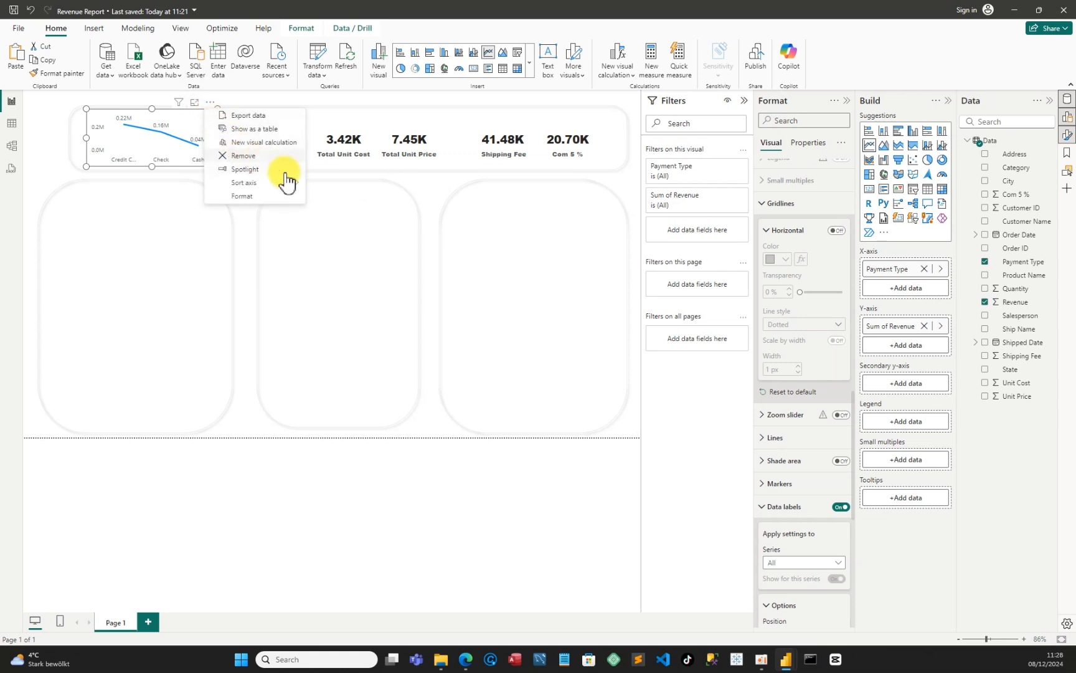
pyautogui.moveTo(290, 183)
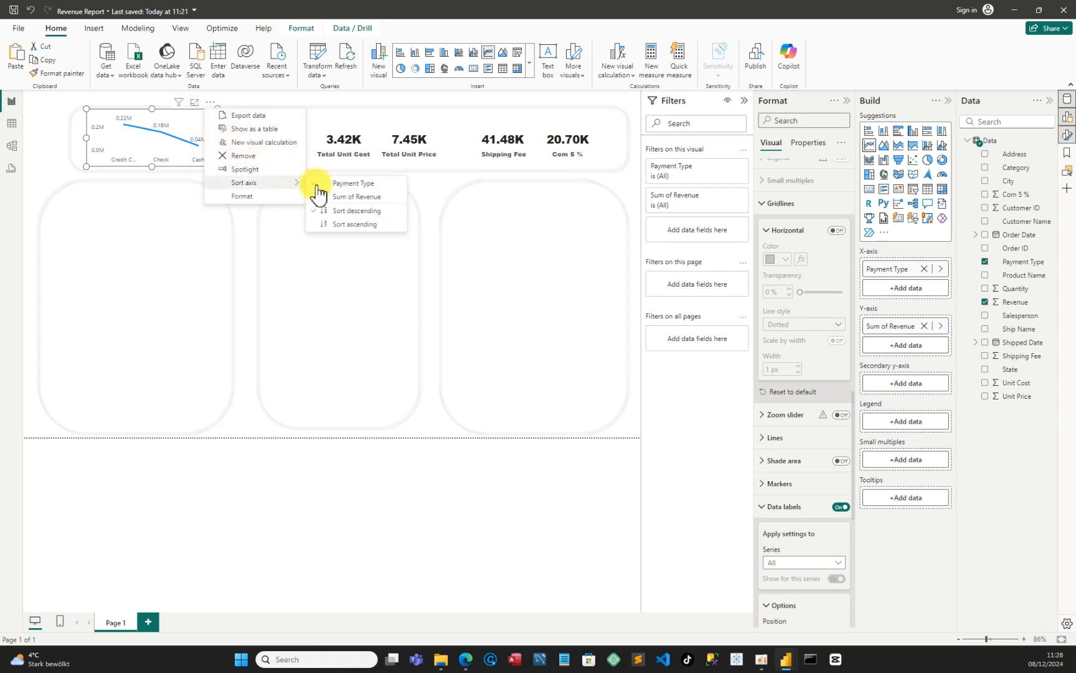
pyautogui.click(352, 224)
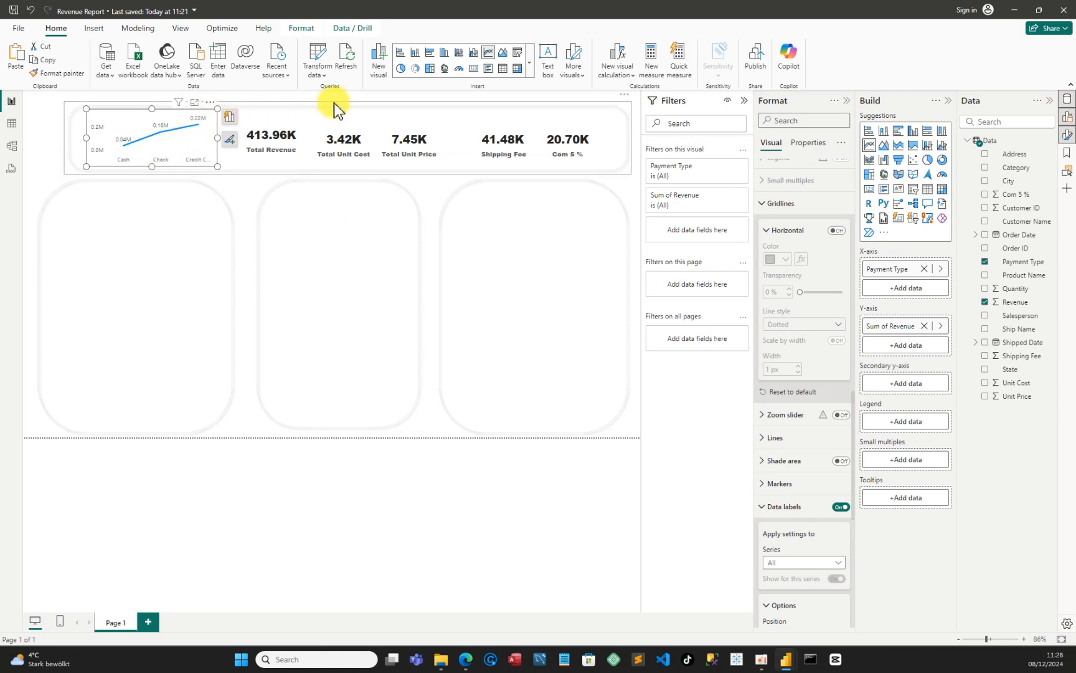
# - Rename the line chart's Y-axis field for this visual to Revenue
pyautogui.rightClick(887, 327)
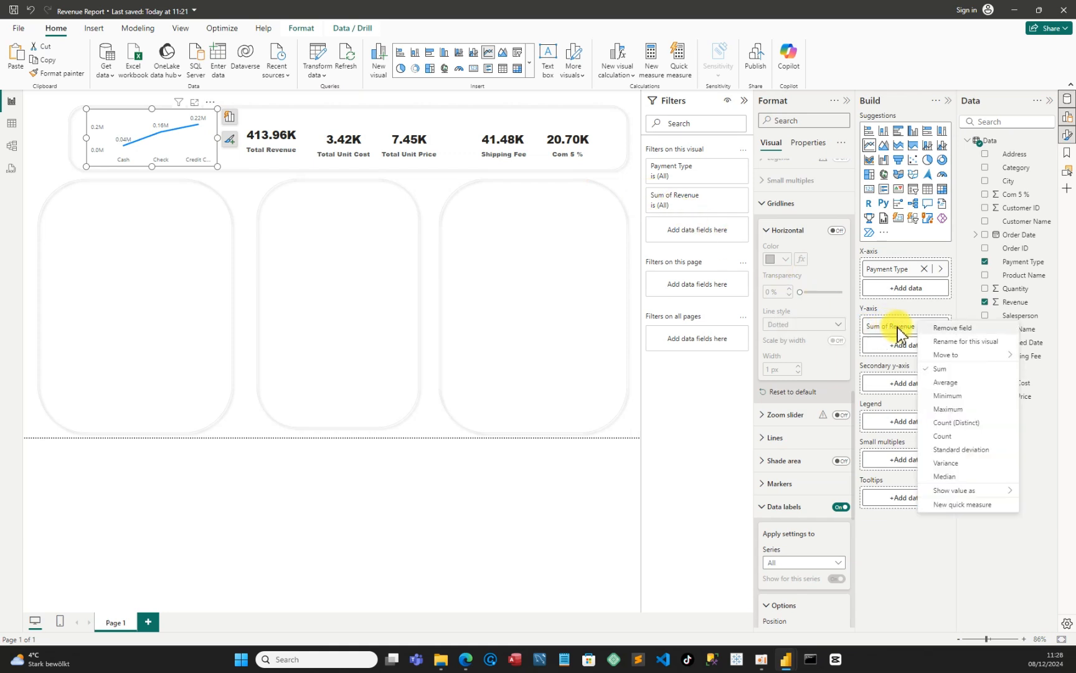
pyautogui.click(947, 342)
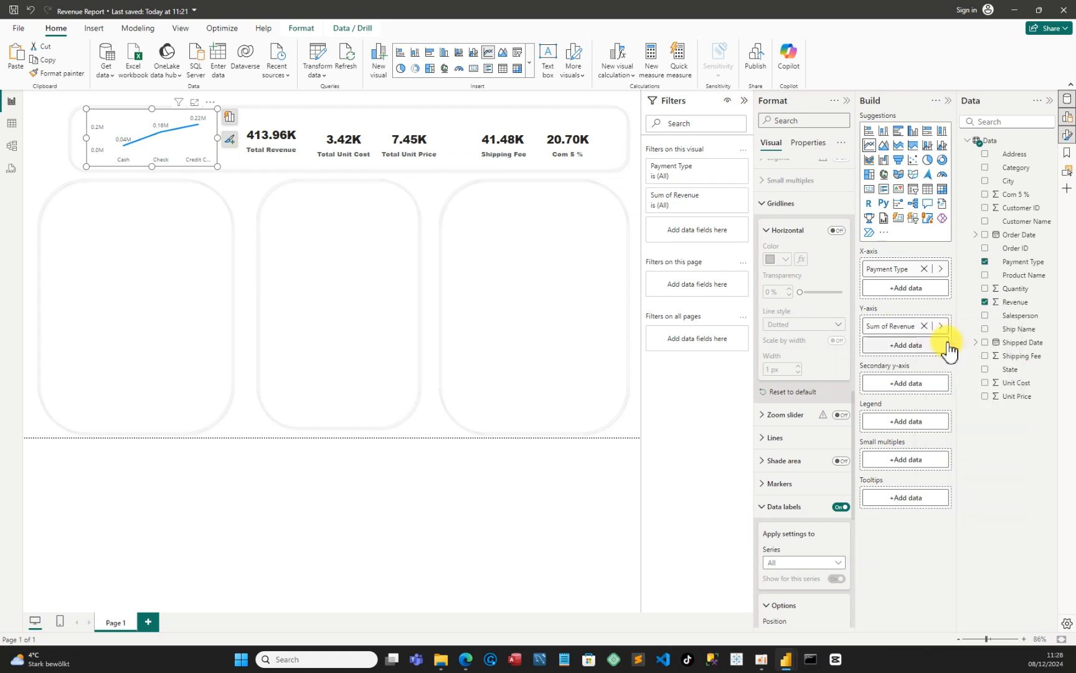
pyautogui.moveTo(888, 325); pyautogui.dragTo(861, 326)
pyautogui.click(887, 326)
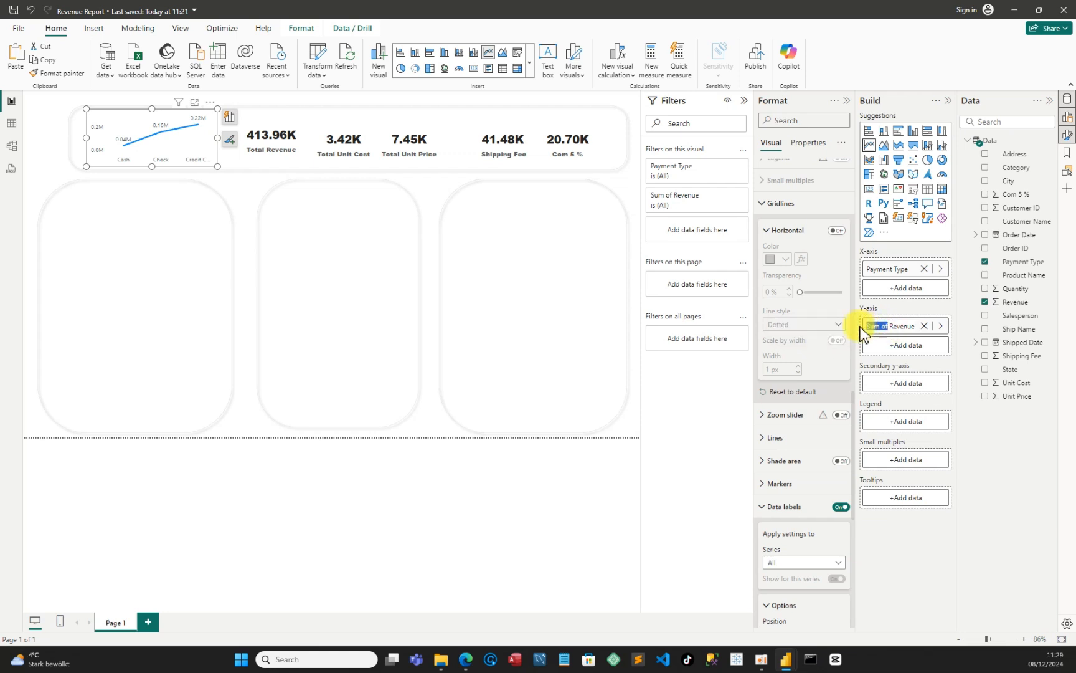
pyautogui.press('BackSpace')
pyautogui.press('Return')
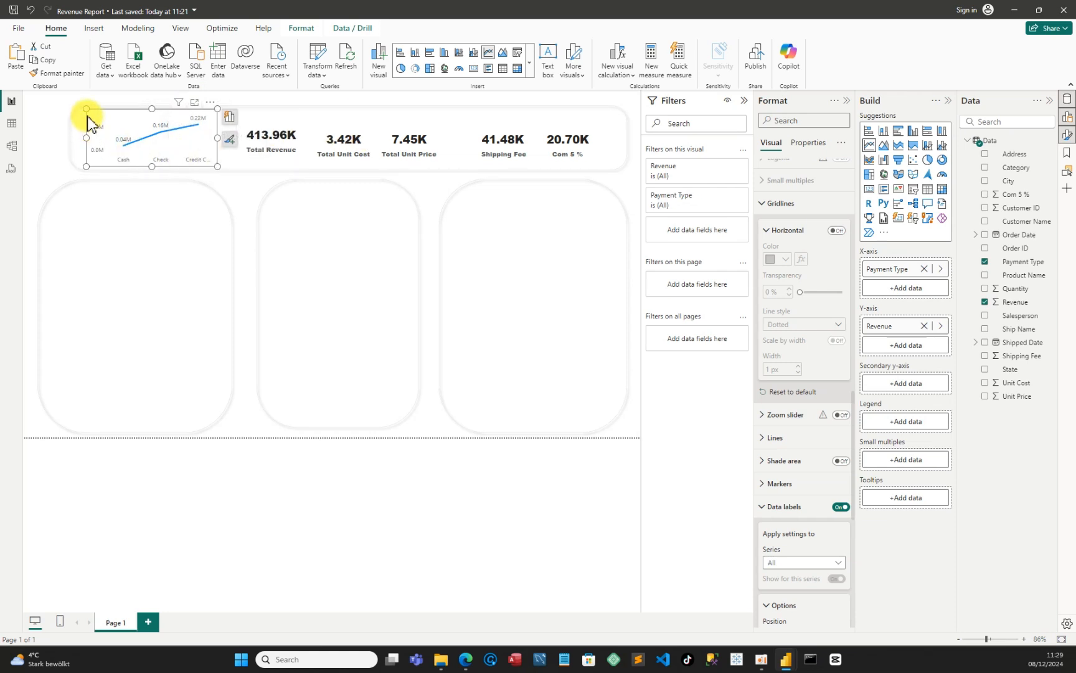
# - Resize the banner's line chart to about 289 wide and 121 high, at about horizontal 113 and vertical 37
pyautogui.moveTo(87, 117); pyautogui.dragTo(78, 113)
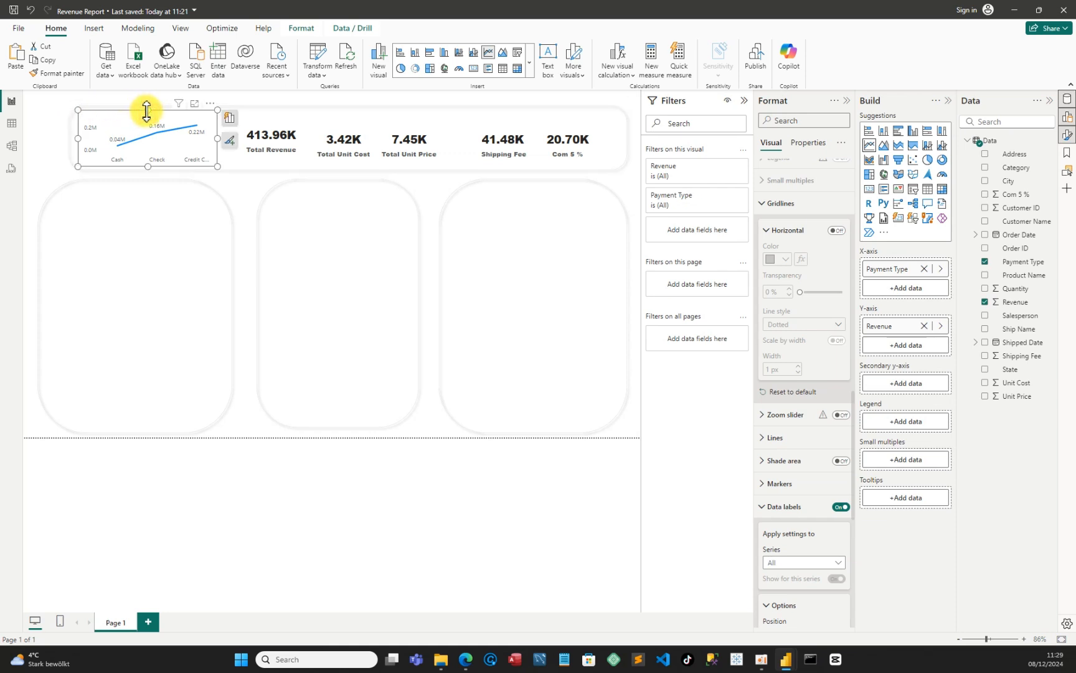
pyautogui.moveTo(146, 112); pyautogui.dragTo(146, 115)
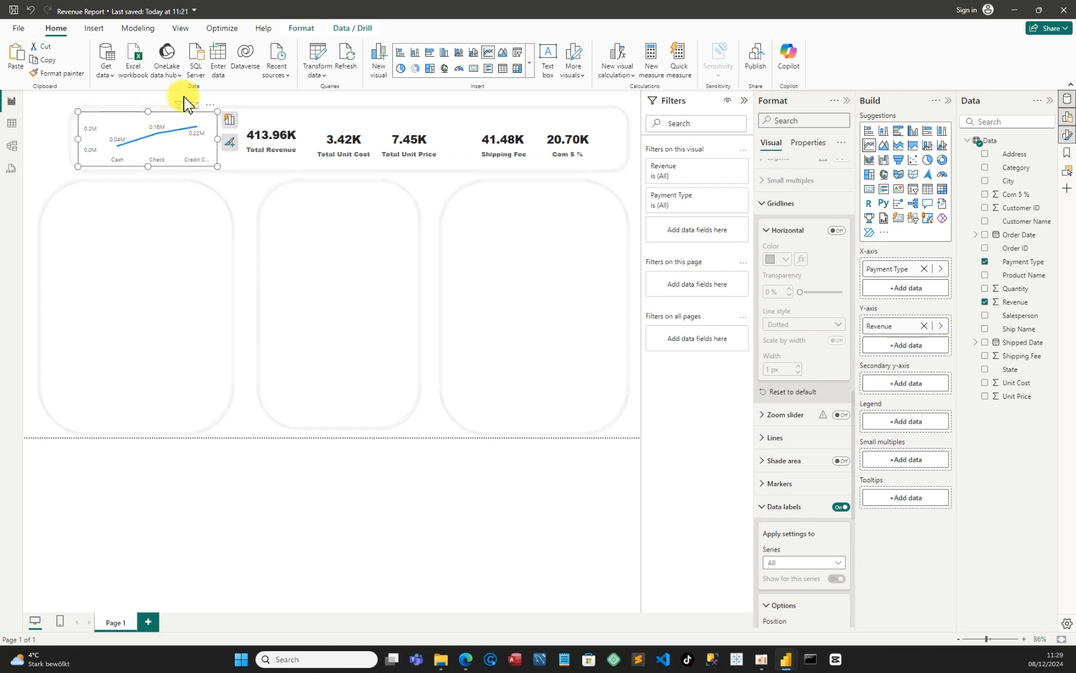
pyautogui.click(53, 132)
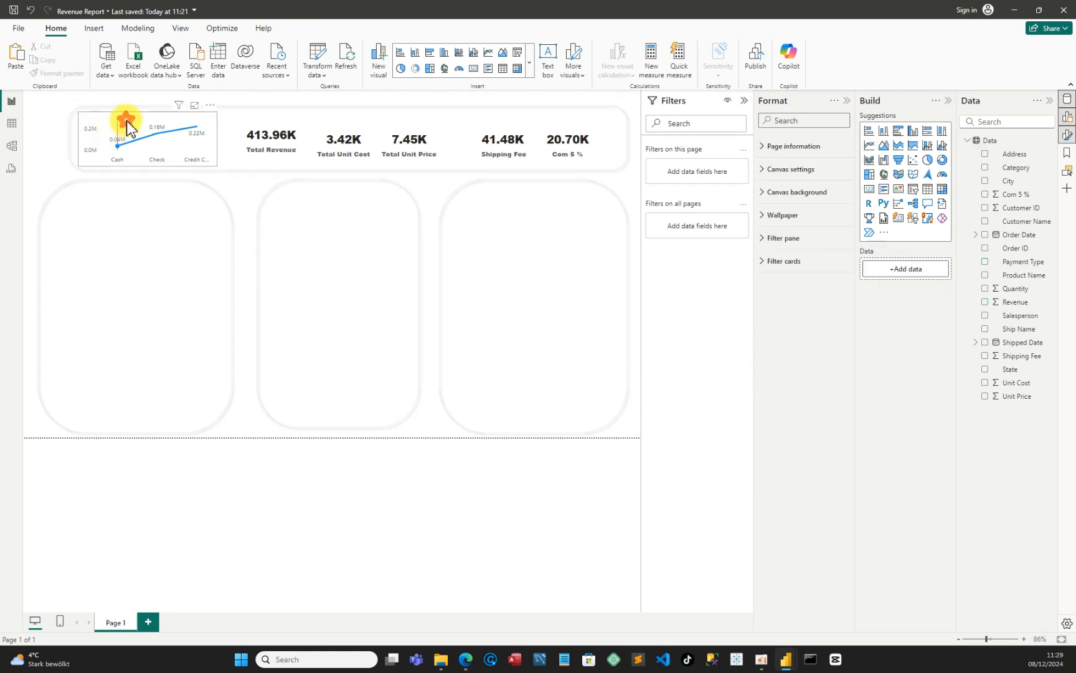
pyautogui.click(144, 116)
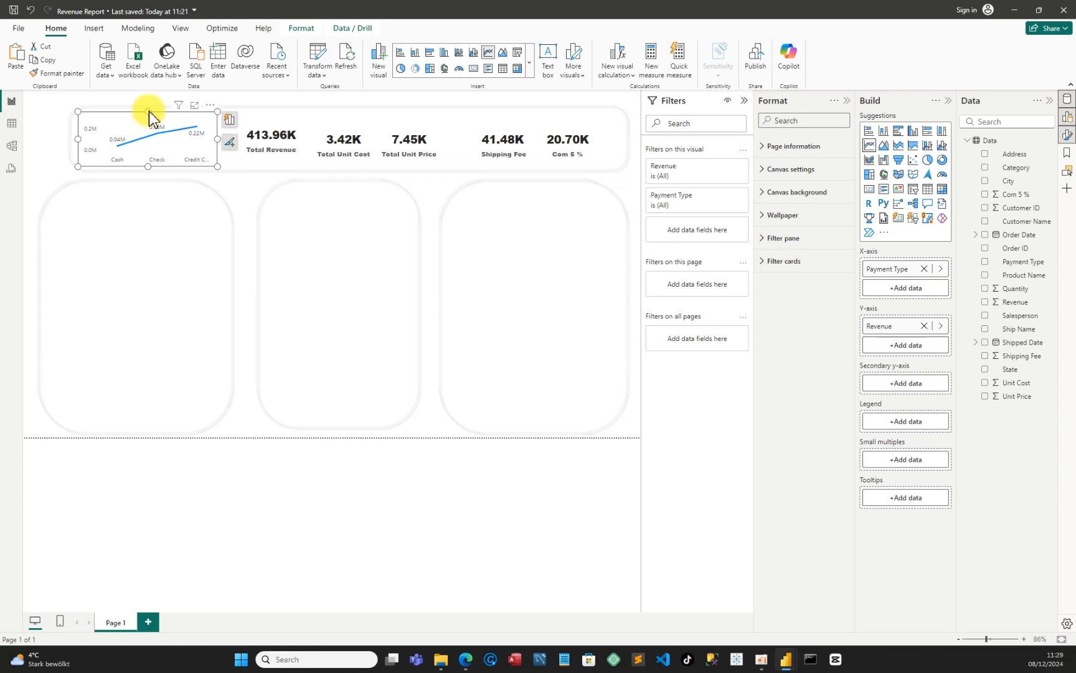
pyautogui.click(150, 108)
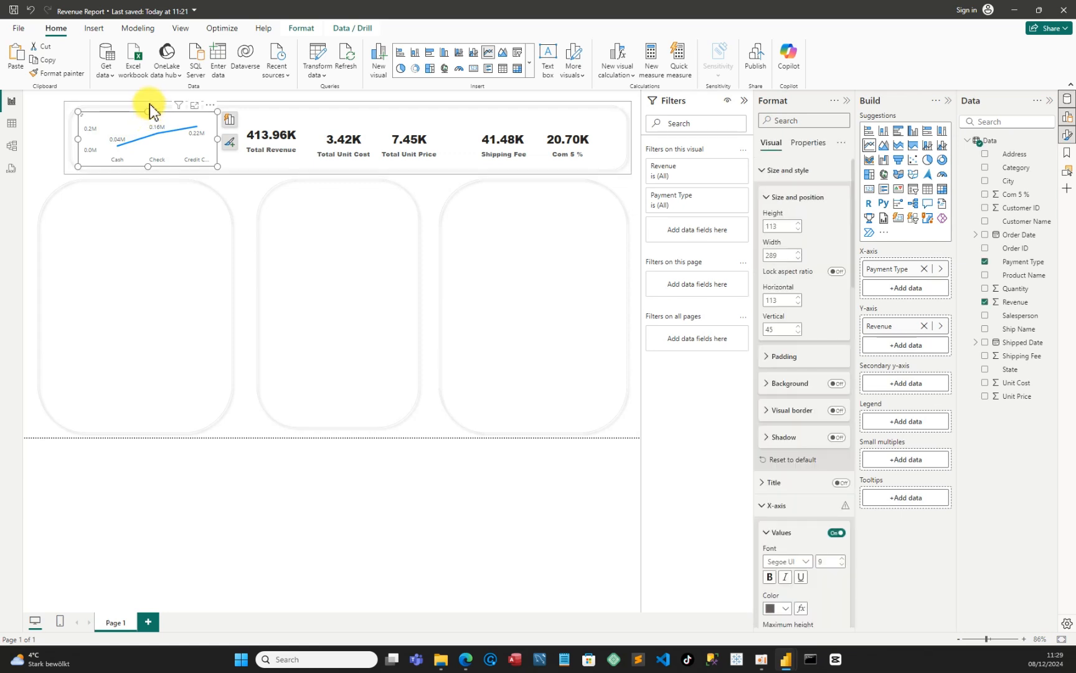
pyautogui.click(150, 104)
pyautogui.click(150, 108)
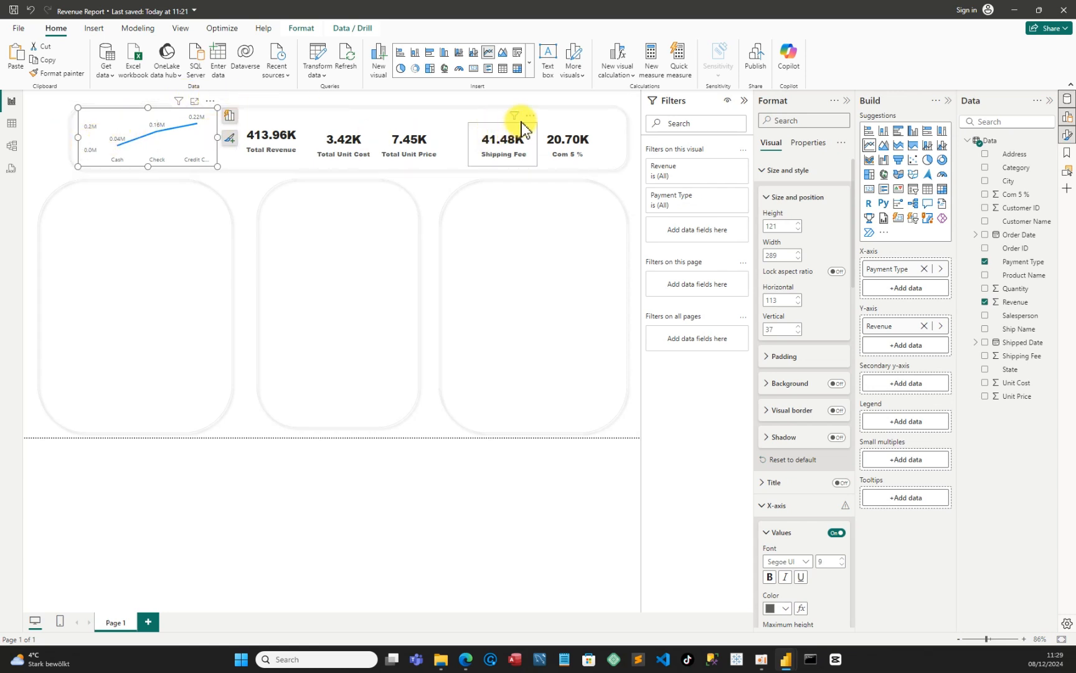
# - Insert a text box about 238 wide and 75 high containing "Revenue by Payment Type"
pyautogui.click(550, 63)
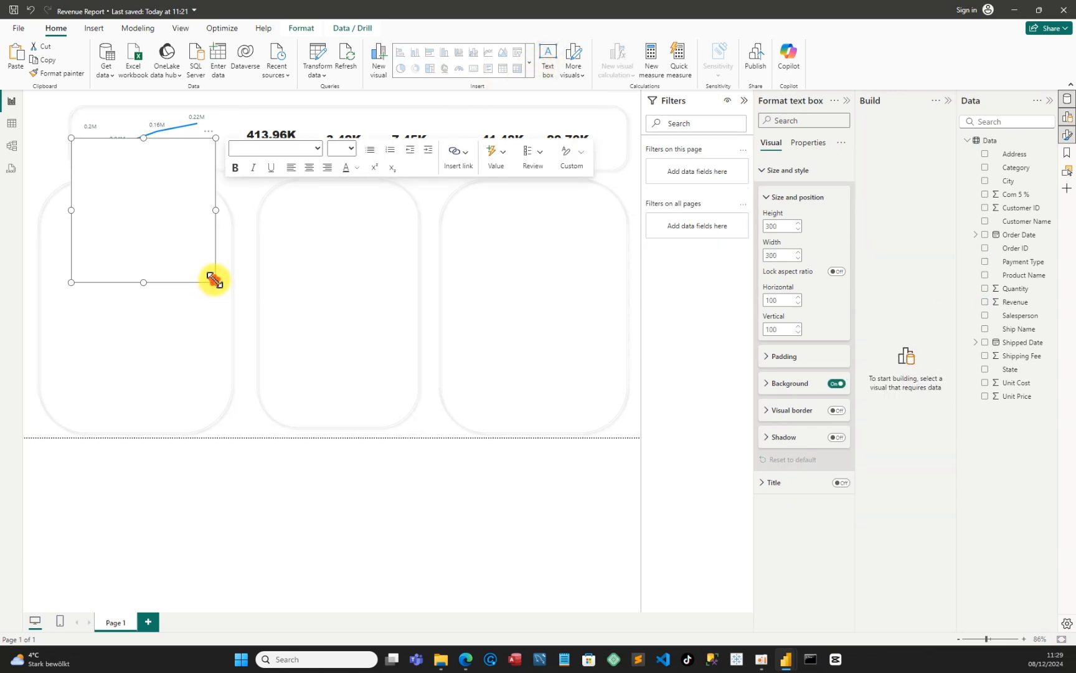
pyautogui.moveTo(212, 283); pyautogui.dragTo(185, 172)
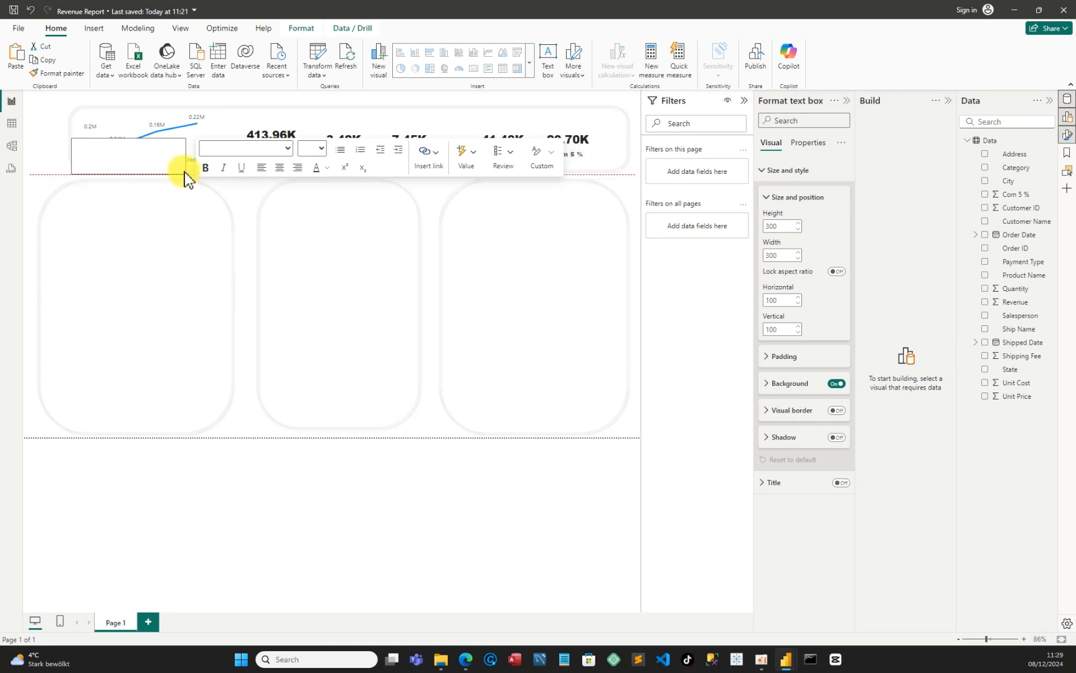
pyautogui.click(139, 156)
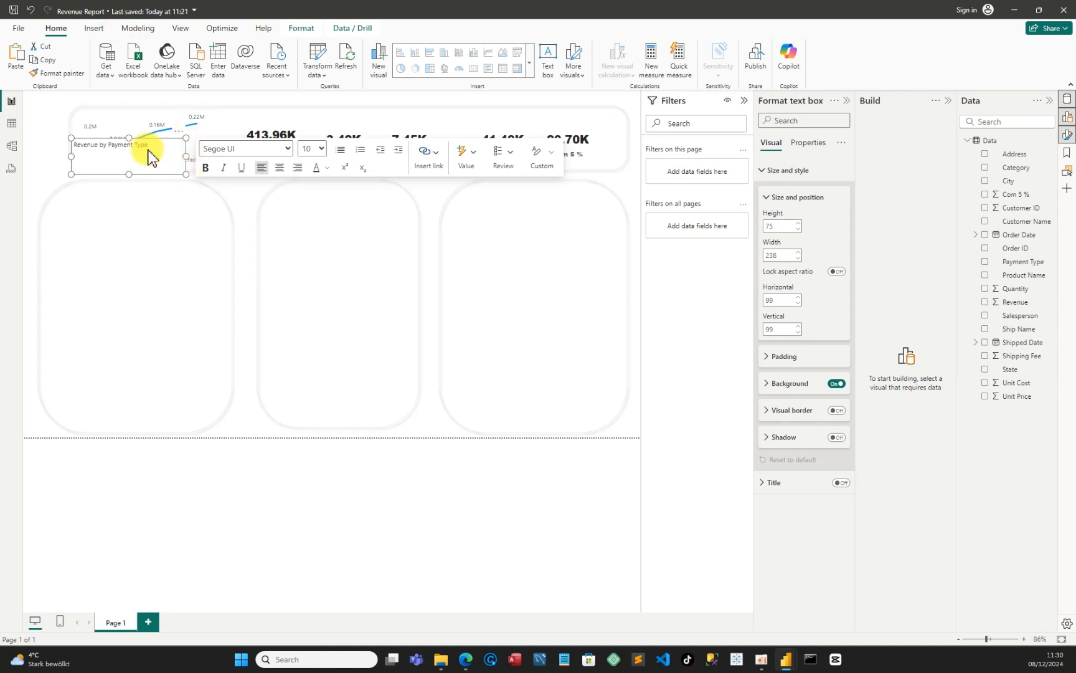
# - Make the text box's text bold and fit the box above the line chart, about 177 by 29 at horizontal 112 and vertical 38
pyautogui.moveTo(153, 147); pyautogui.dragTo(80, 146)
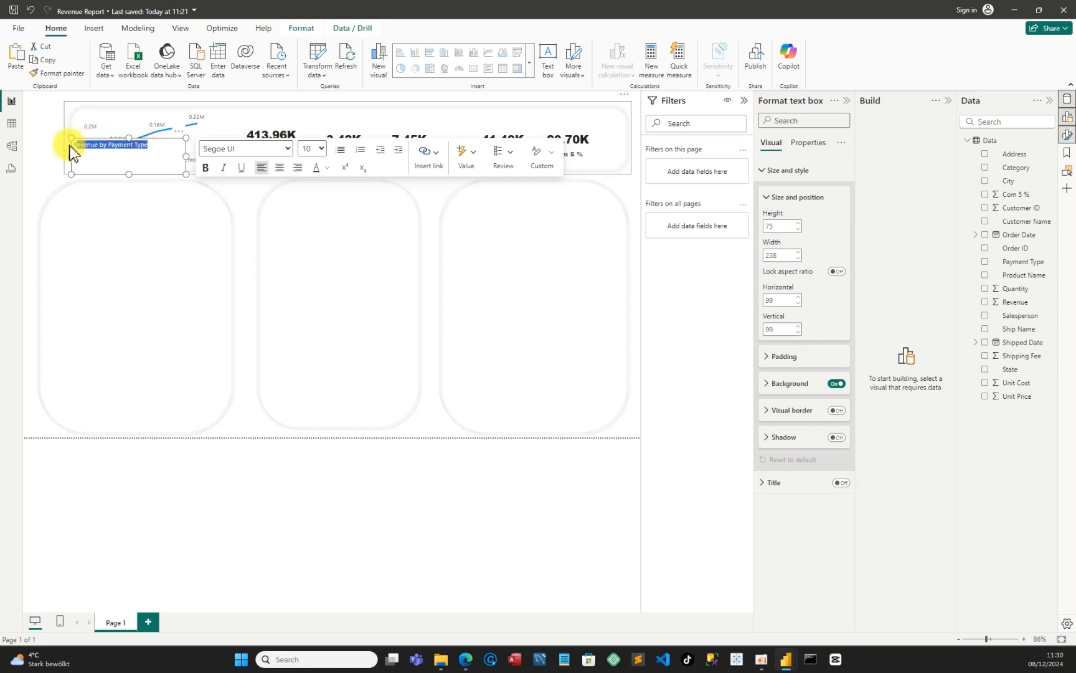
pyautogui.click(205, 167)
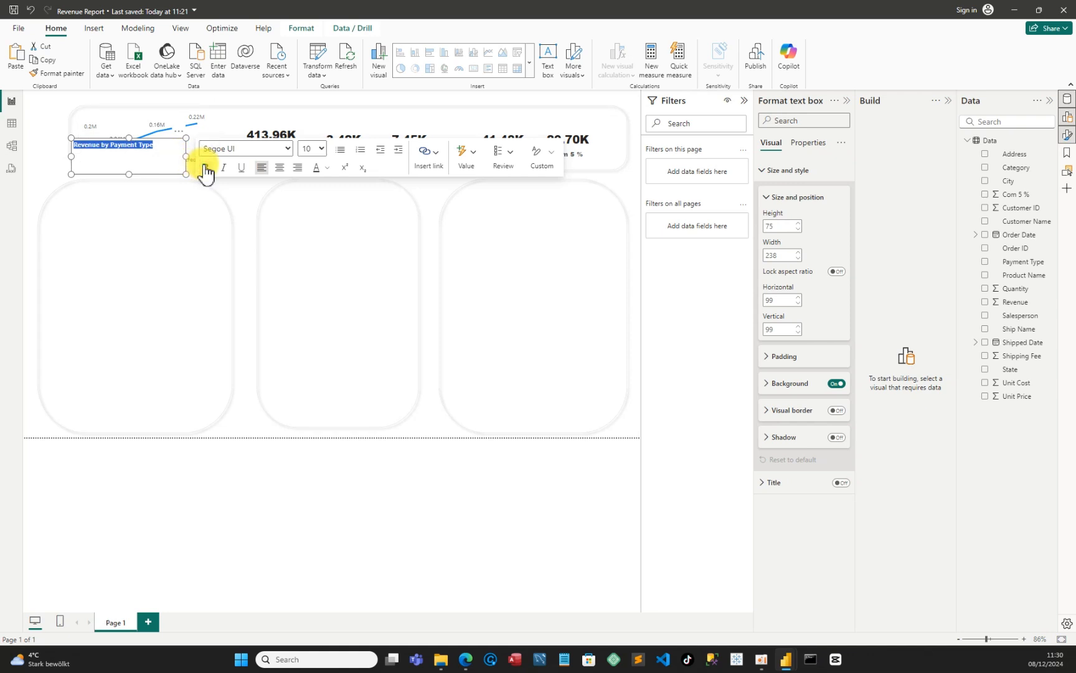
pyautogui.click(182, 143)
pyautogui.moveTo(184, 142); pyautogui.dragTo(163, 123)
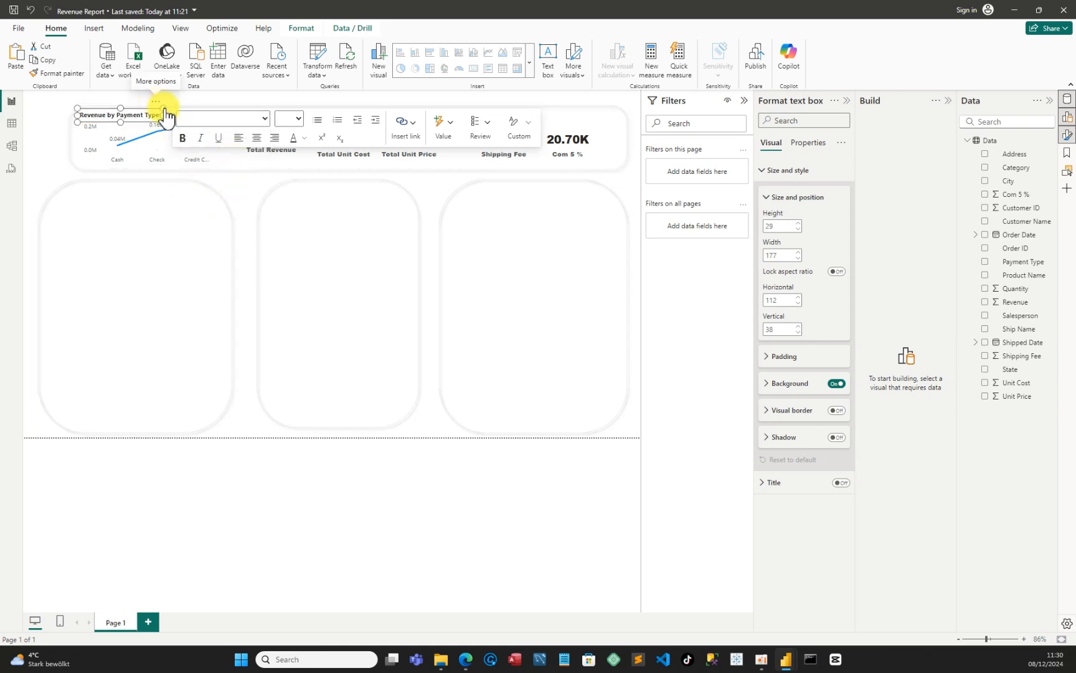
# - Turn off the background of the Revenue by Payment Type text box and save the report
pyautogui.click(835, 384)
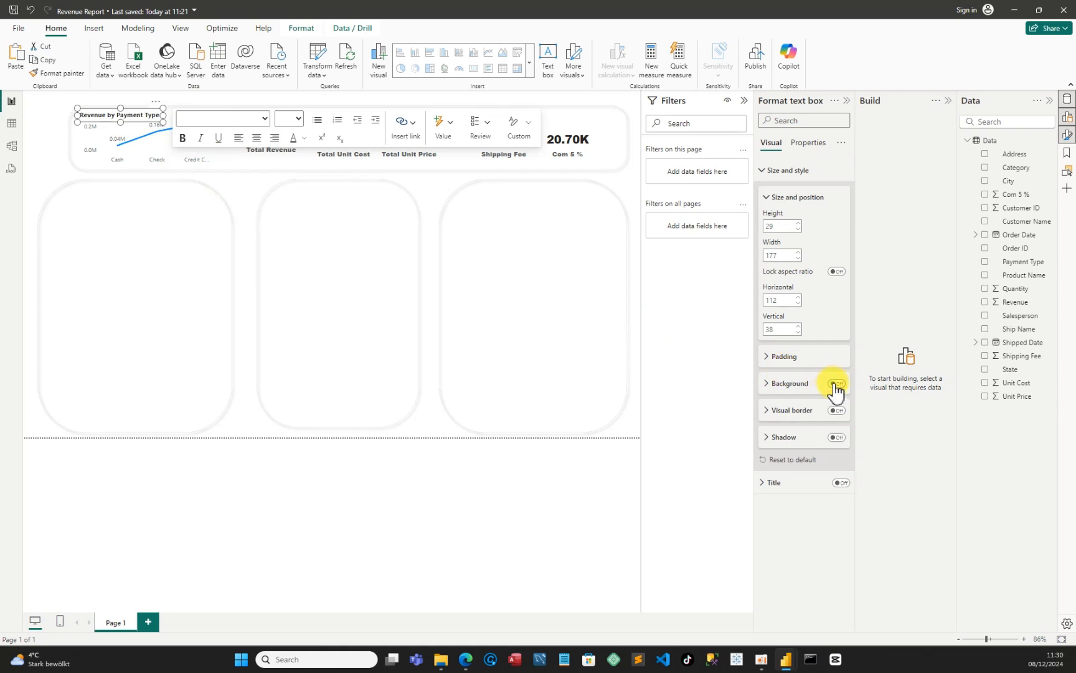
pyautogui.click(55, 151)
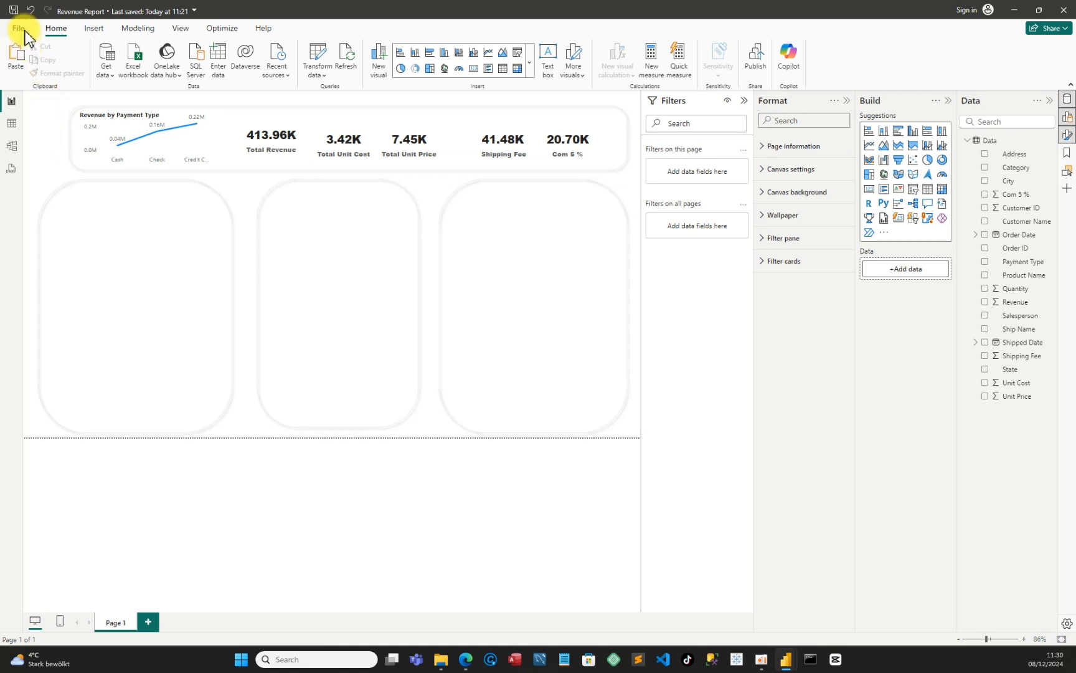
pyautogui.click(13, 10)
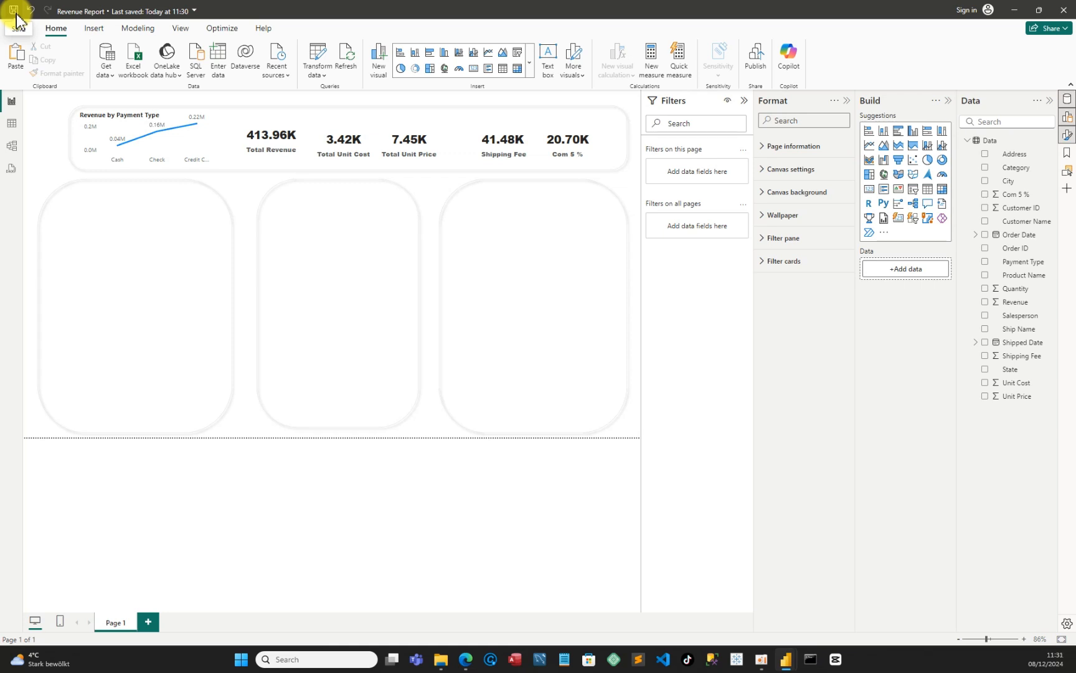
# - Insert a line chart at the top of the first card, about 383 wide and 170 high, at horizontal 40 and vertical 209
pyautogui.click(872, 147)
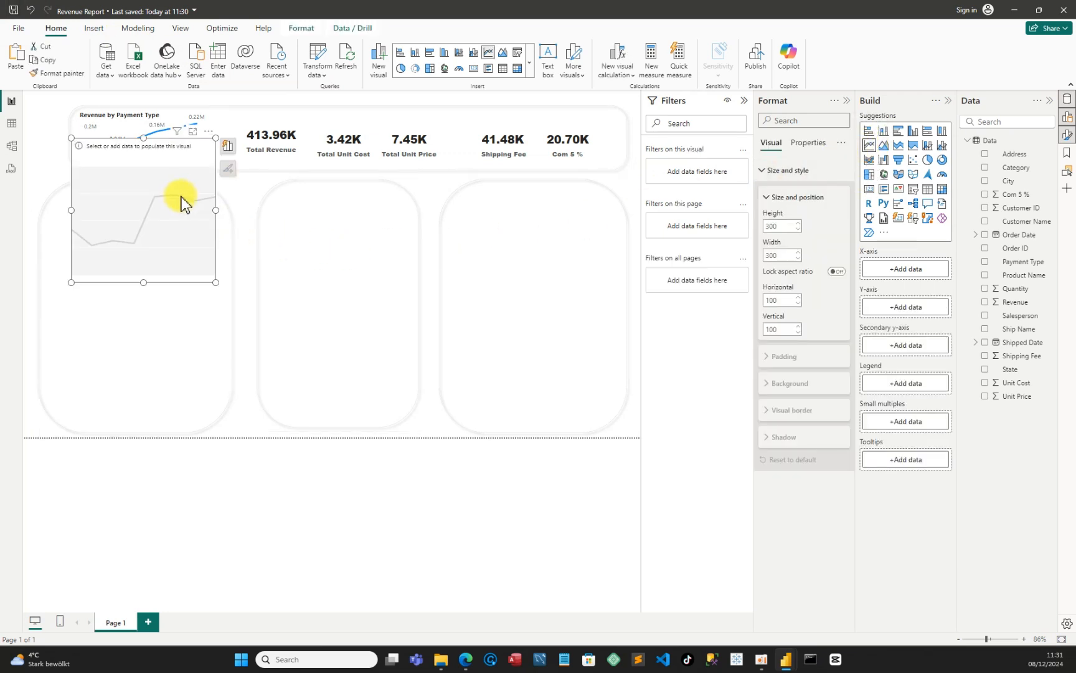
pyautogui.moveTo(180, 200); pyautogui.dragTo(161, 241)
pyautogui.moveTo(206, 335); pyautogui.dragTo(233, 274)
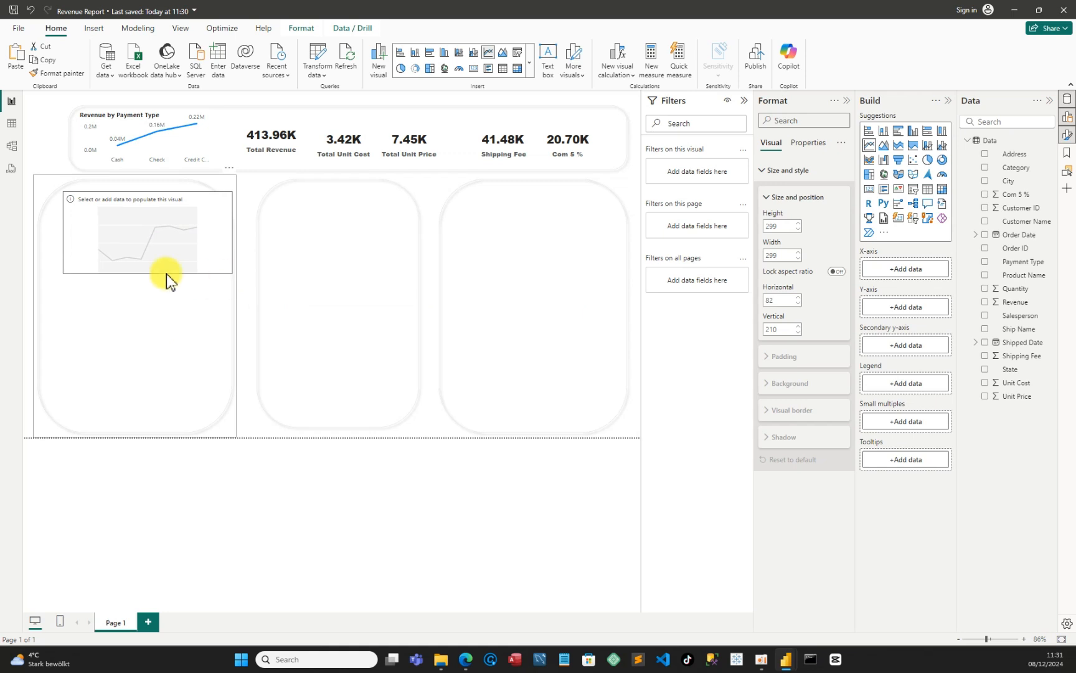
pyautogui.moveTo(62, 232); pyautogui.dragTo(49, 238)
pyautogui.moveTo(80, 238); pyautogui.dragTo(77, 243)
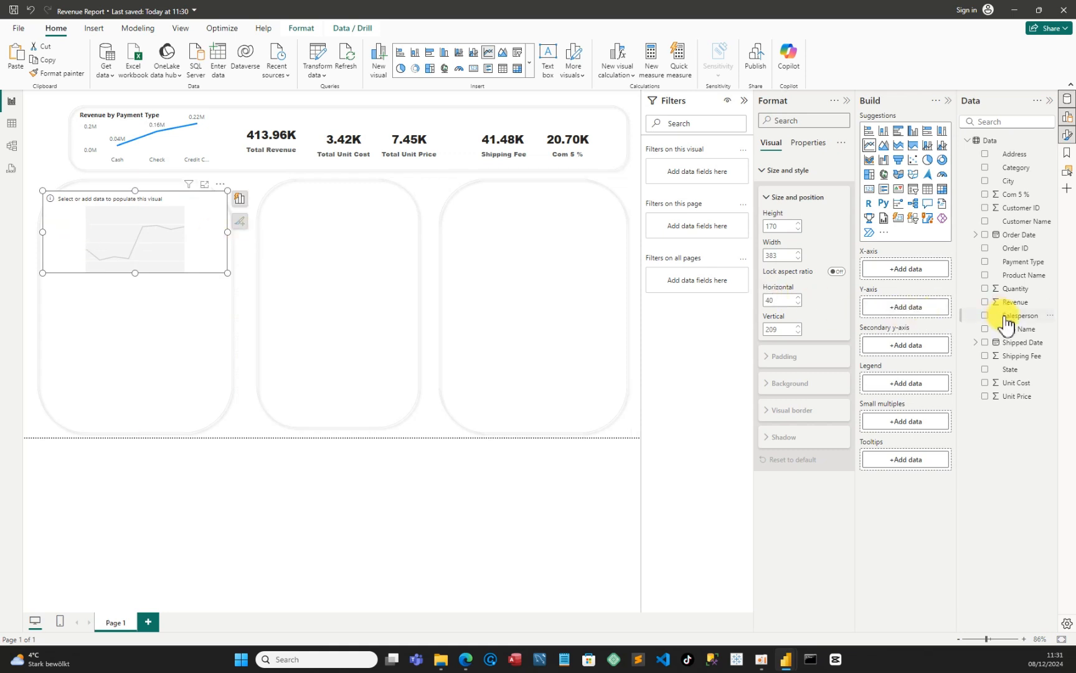
# - Plot Revenue on the new line chart's Y-axis against the Order Date month on its X-axis
pyautogui.click(984, 303)
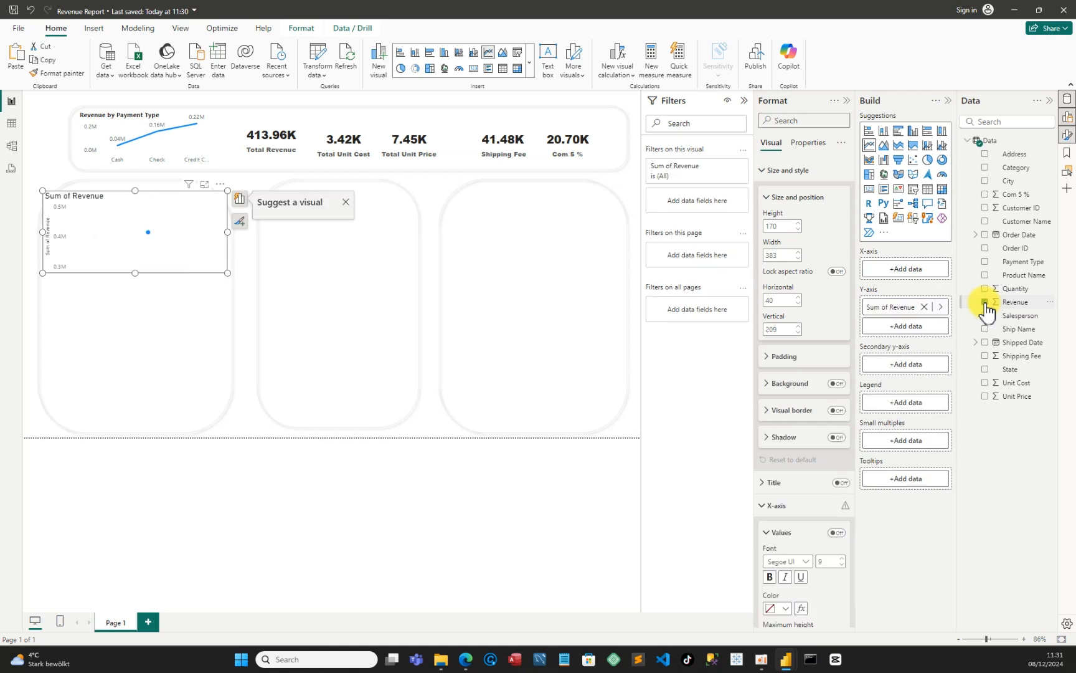
pyautogui.click(975, 235)
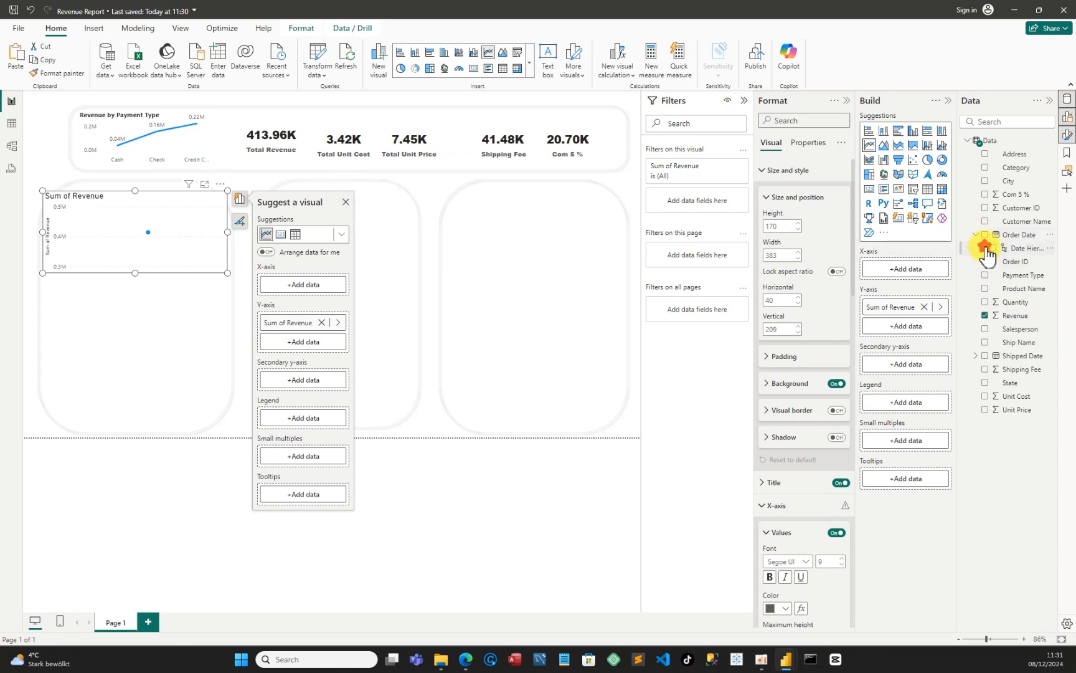
pyautogui.click(984, 248)
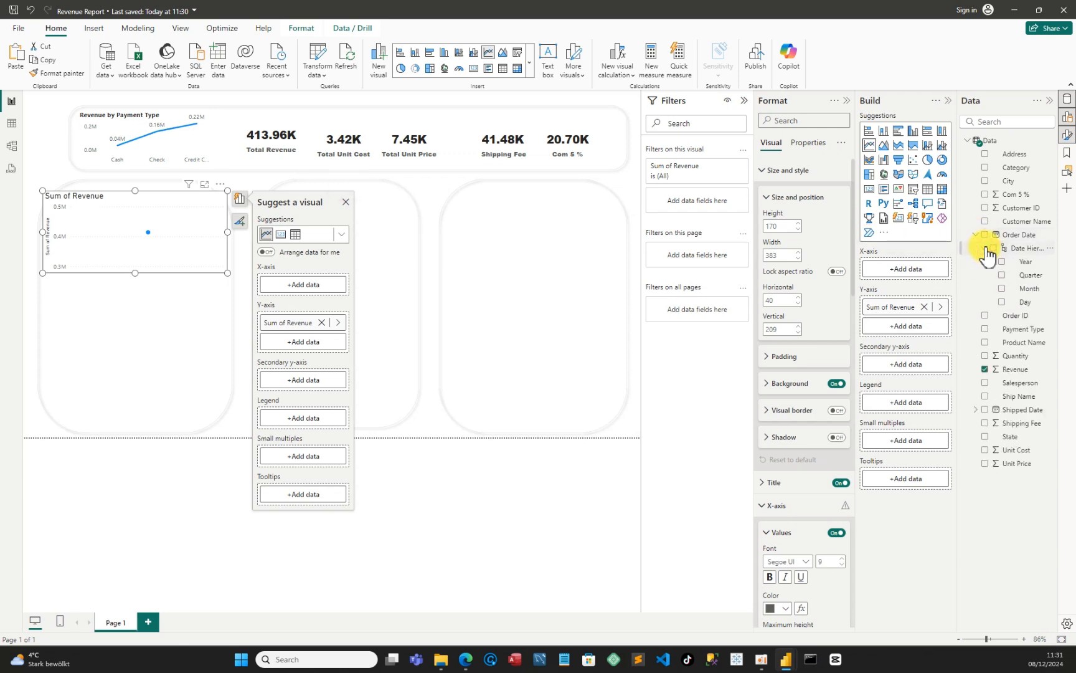
pyautogui.click(1001, 288)
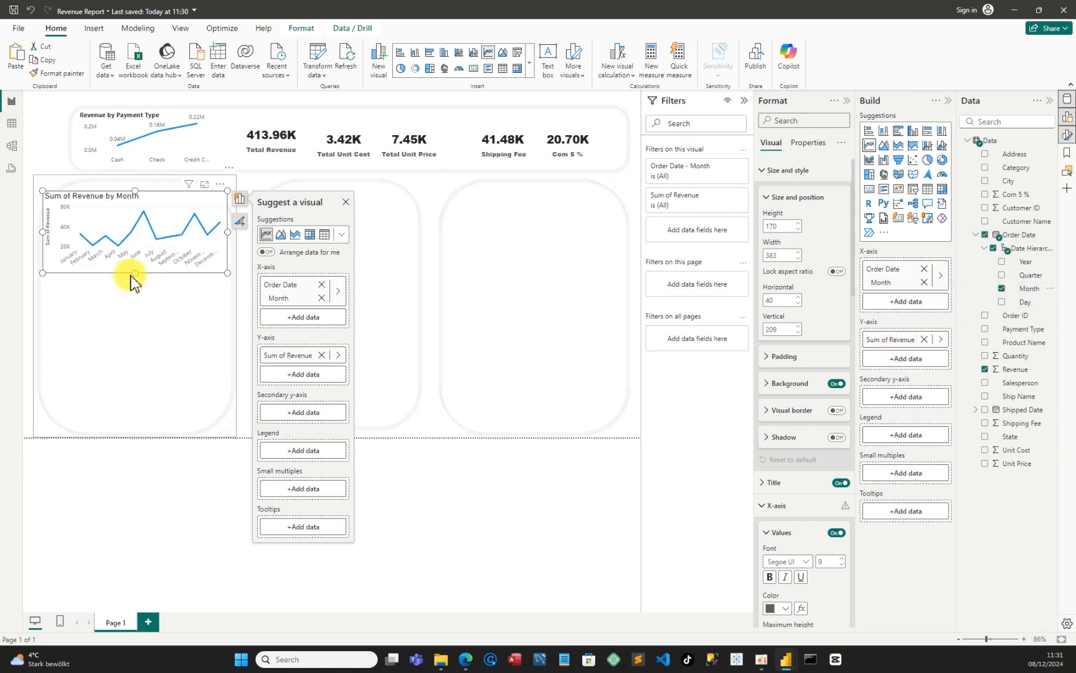
# - Enlarge the monthly revenue chart to about 401 wide and 187 high, and turn off its background
pyautogui.moveTo(133, 274); pyautogui.dragTo(134, 281)
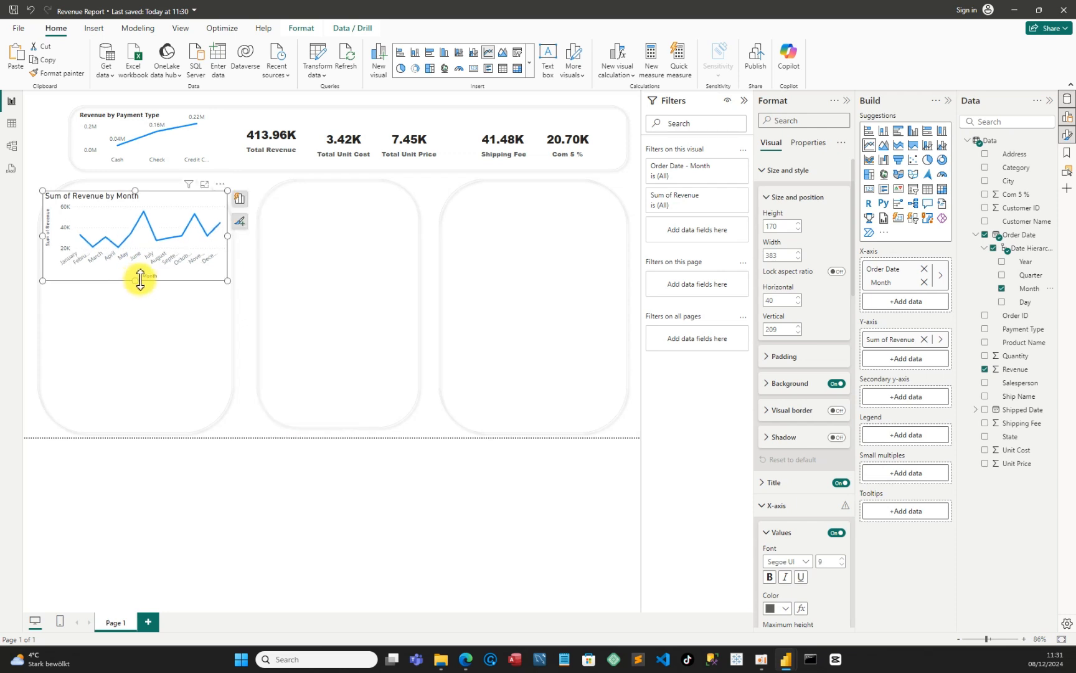
pyautogui.moveTo(226, 236); pyautogui.dragTo(236, 241)
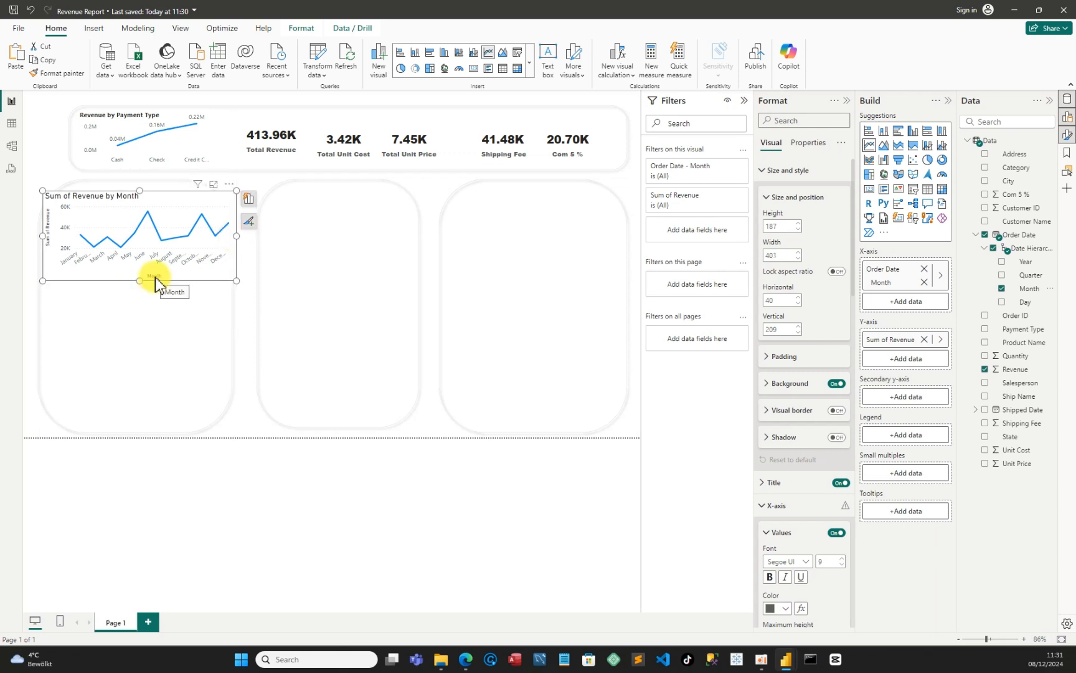
pyautogui.click(229, 184)
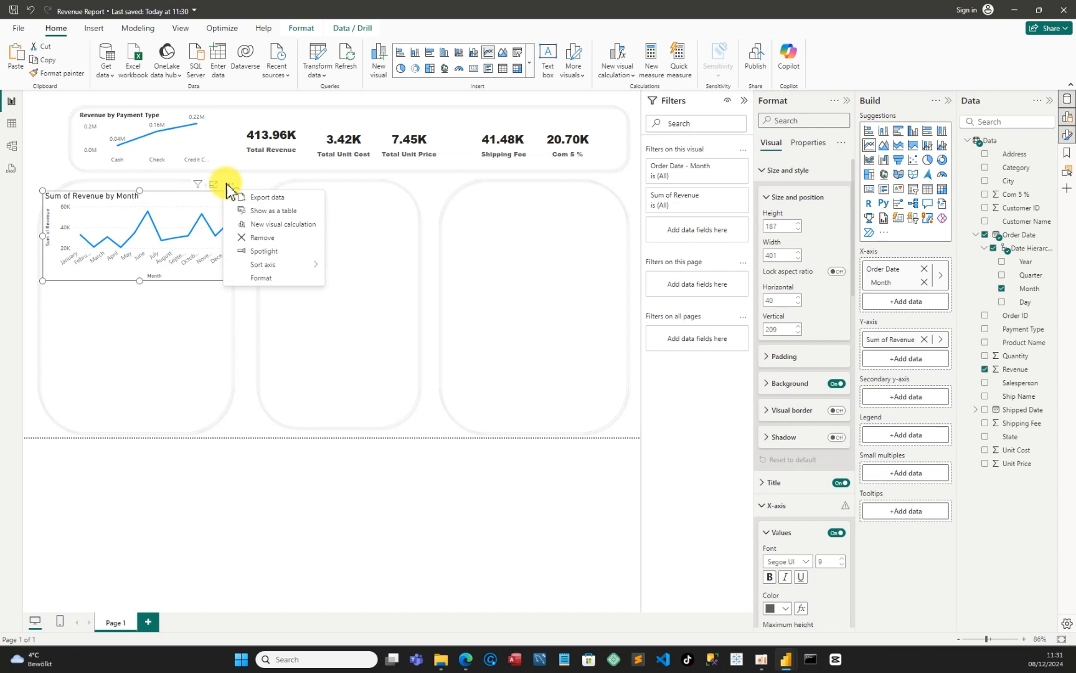
pyautogui.click(261, 278)
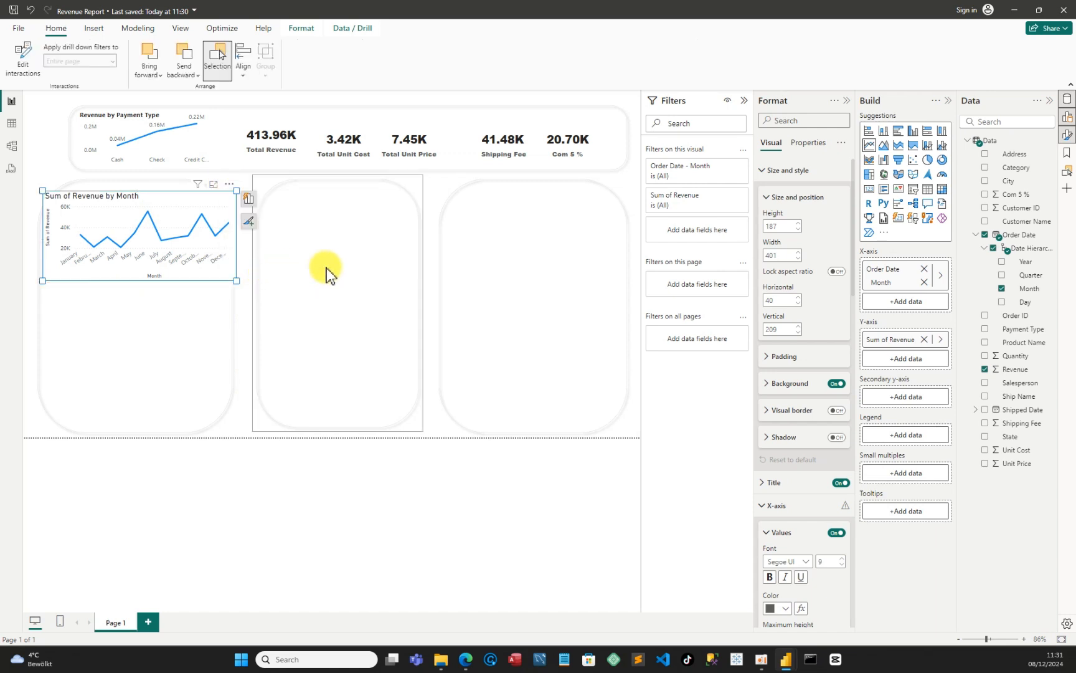
pyautogui.click(835, 383)
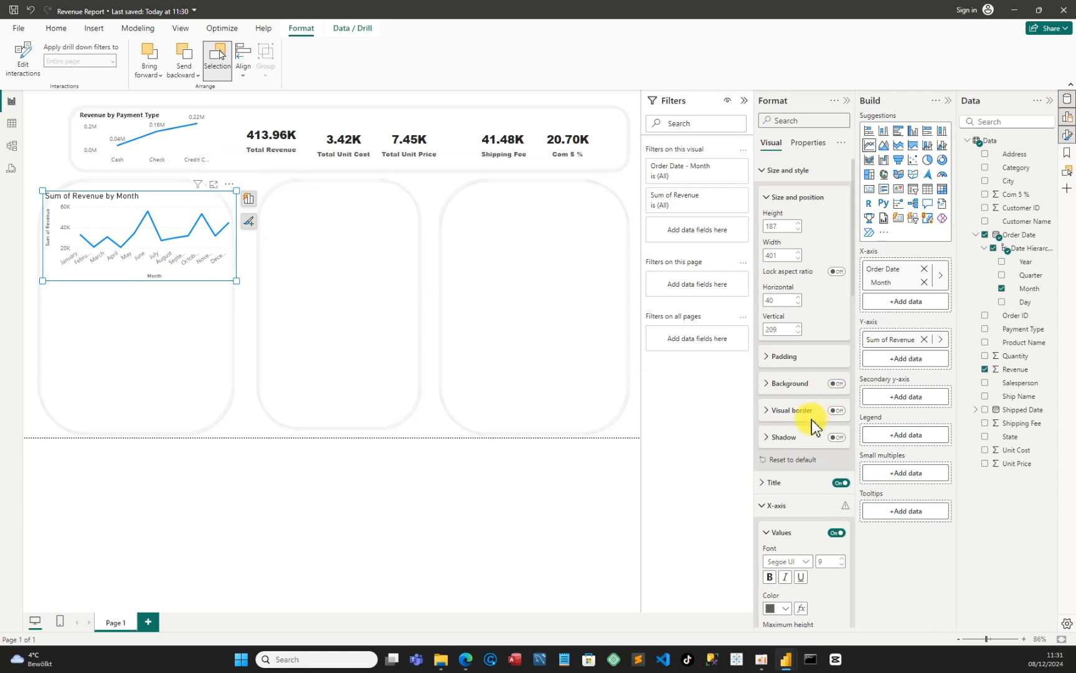
# - Change the monthly chart's title to "Revenue by Month" and center it horizontally
pyautogui.click(761, 484)
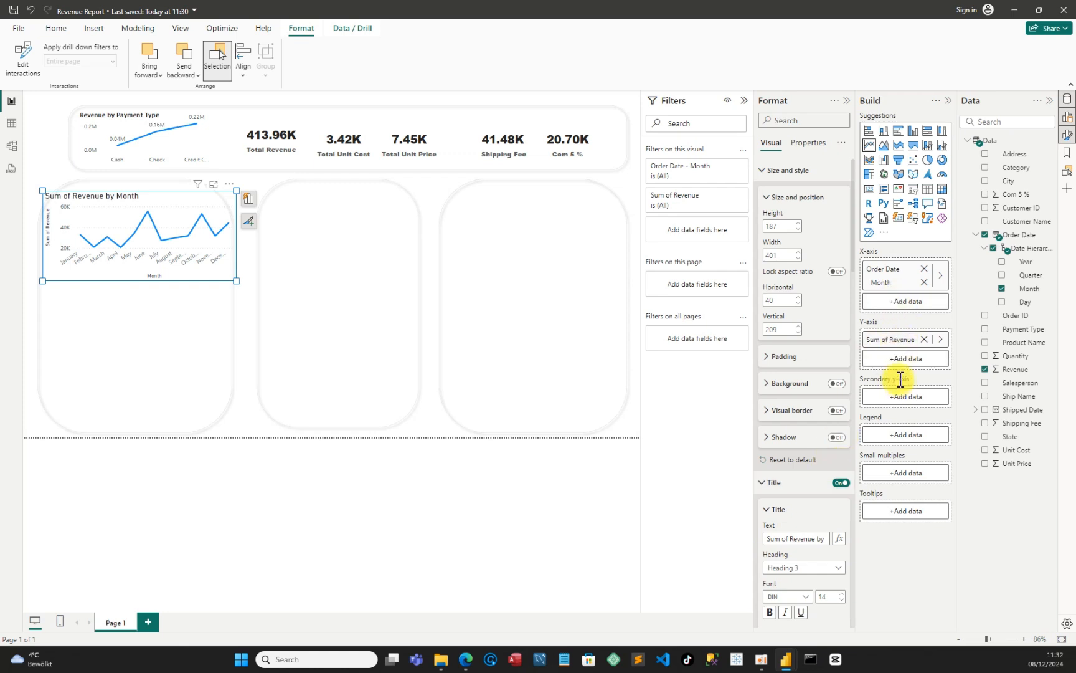
pyautogui.click(789, 539)
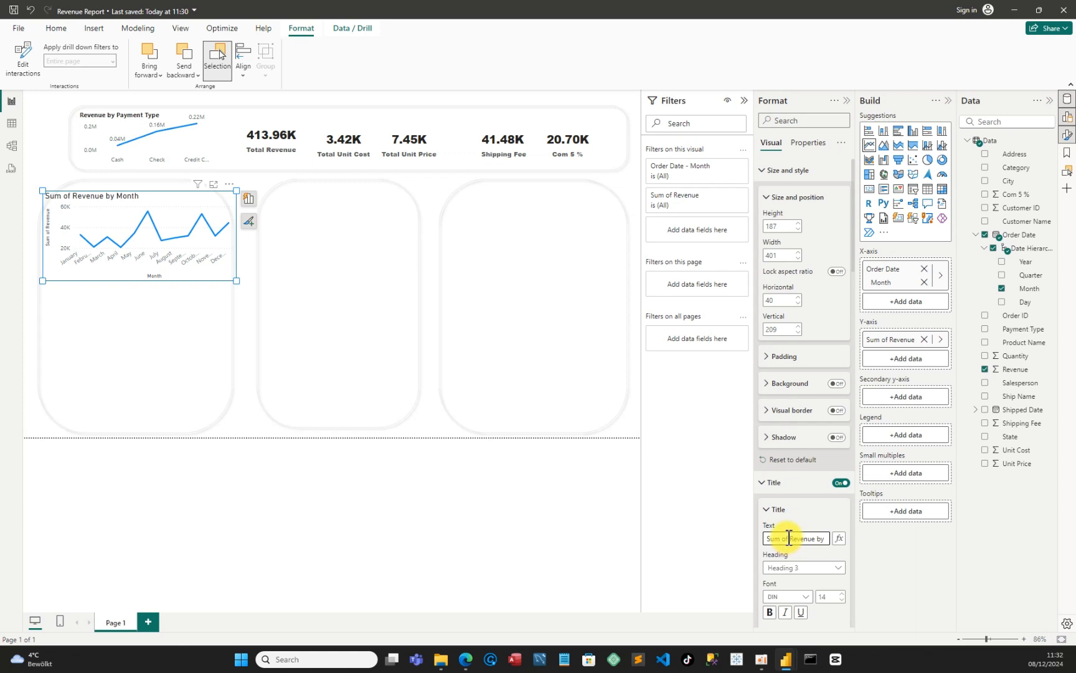
pyautogui.press('BackSpace')
pyautogui.press('BackSpace')
pyautogui.press('BackSpace')
pyautogui.press('BackSpace')
pyautogui.press('BackSpace')
pyautogui.press('BackSpace')
pyautogui.press('BackSpace')
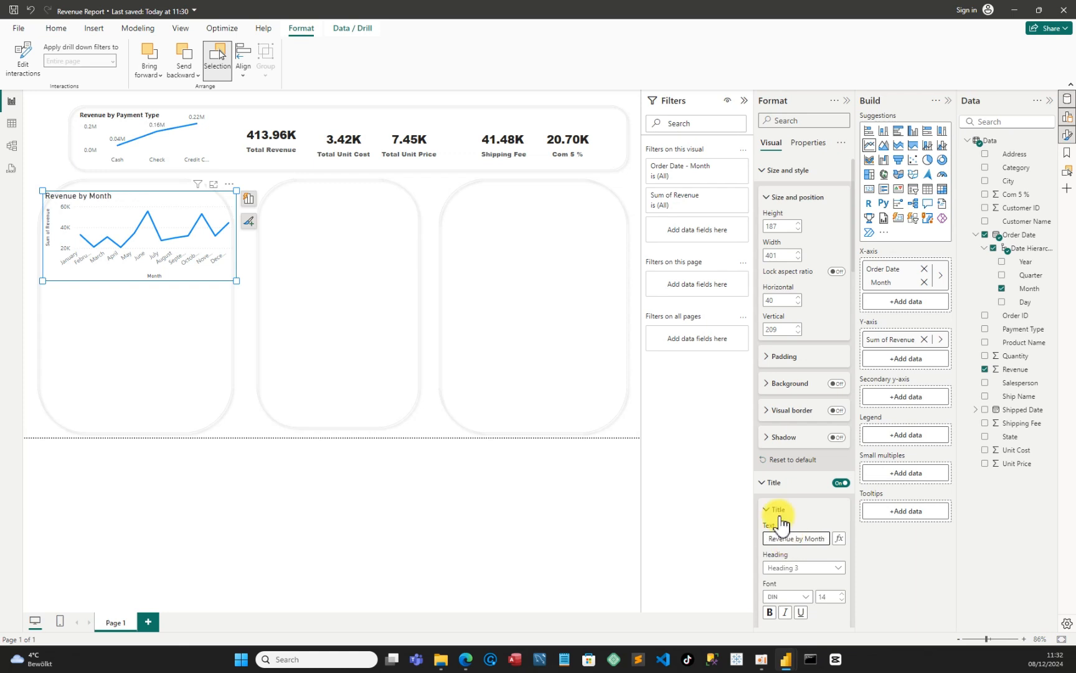
pyautogui.scroll(-1, 796, 529)
pyautogui.scroll(-3, 796, 531)
pyautogui.click(785, 479)
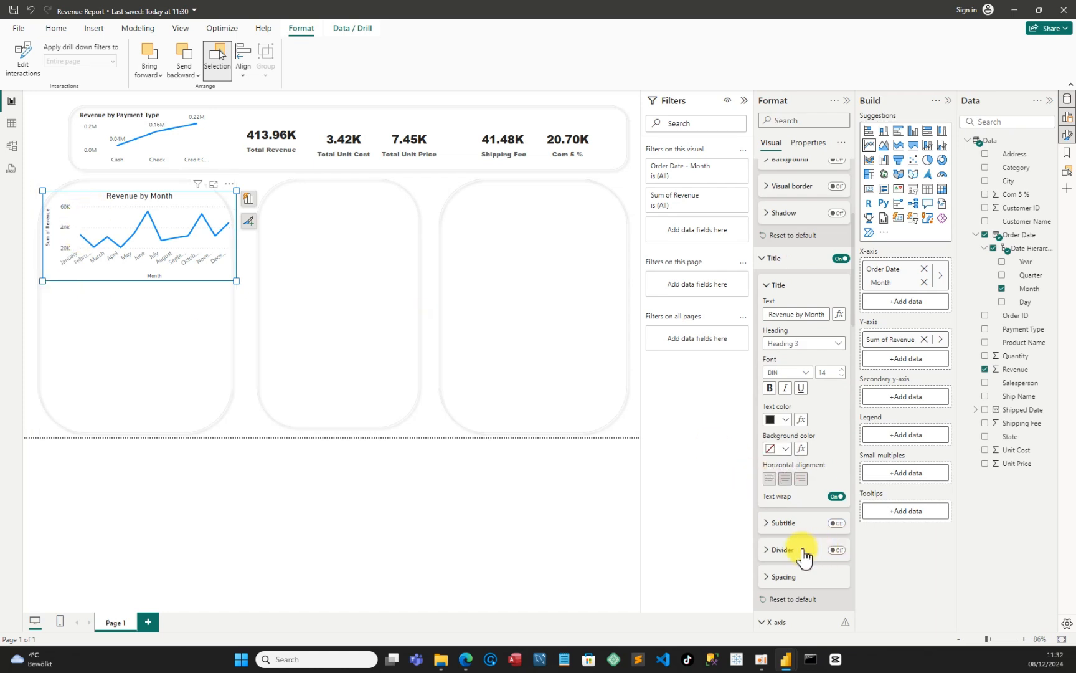
# - Turn off the Revenue by Month chart's horizontal gridlines and both axis titles
pyautogui.scroll(-1, 813, 560)
pyautogui.scroll(-5, 813, 558)
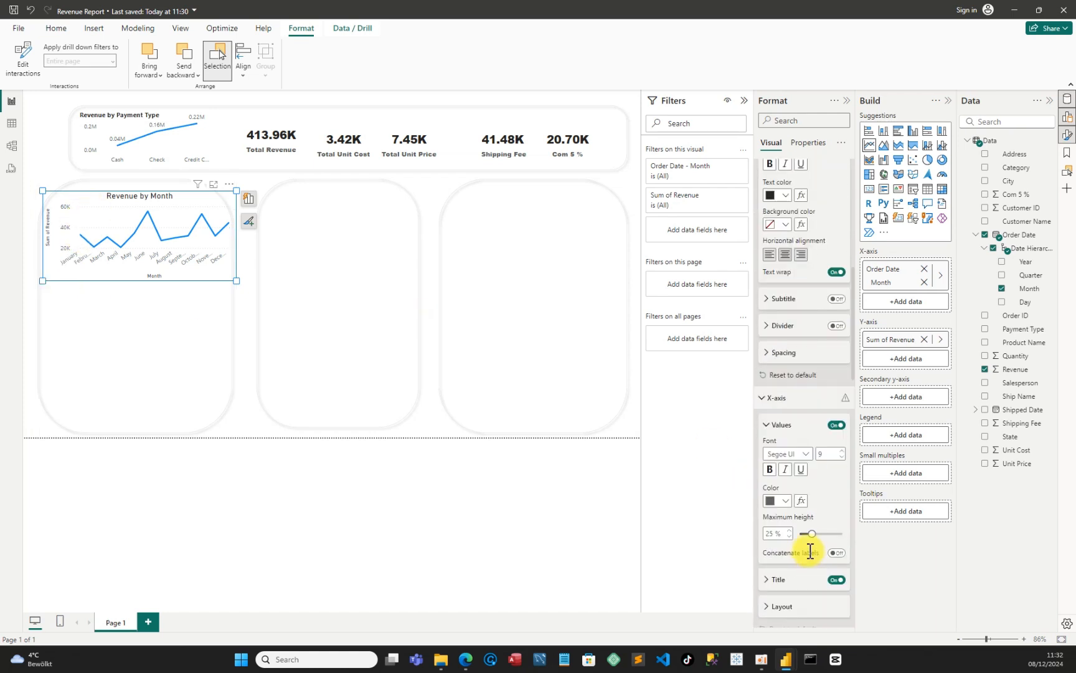
pyautogui.scroll(-2, 820, 543)
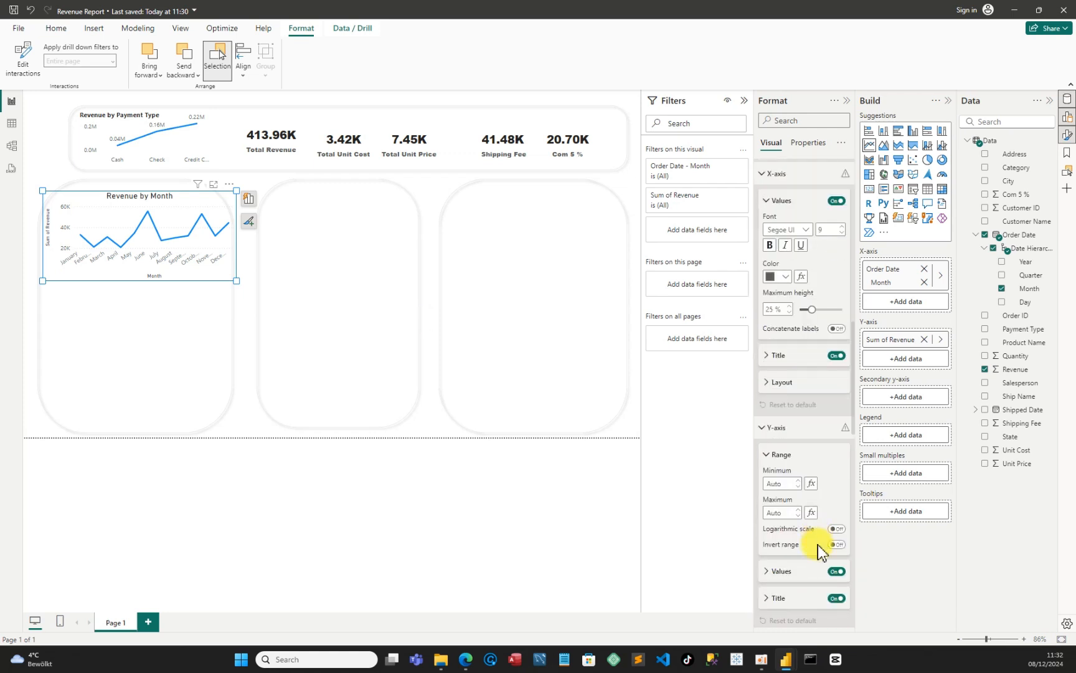
pyautogui.scroll(-5, 825, 566)
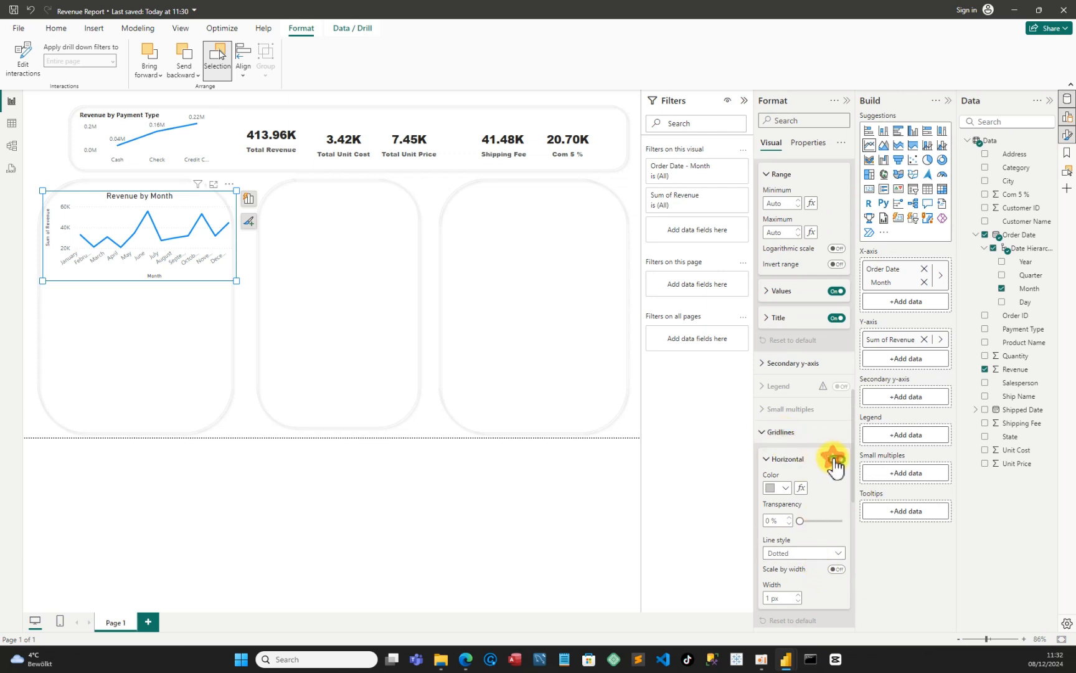
pyautogui.click(833, 459)
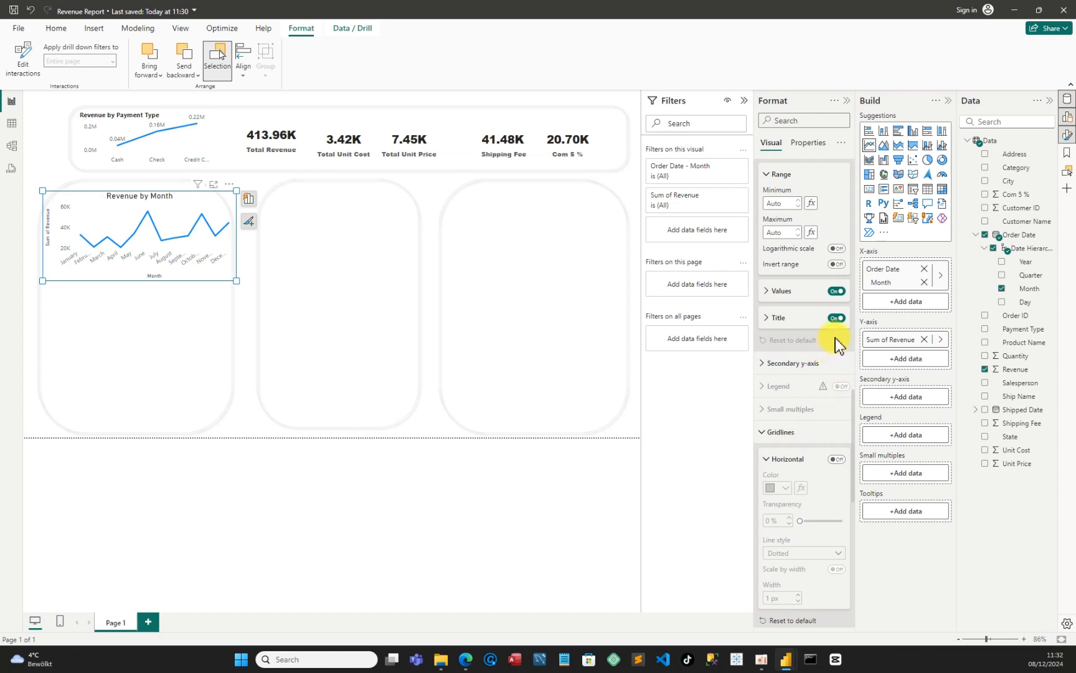
pyautogui.click(836, 318)
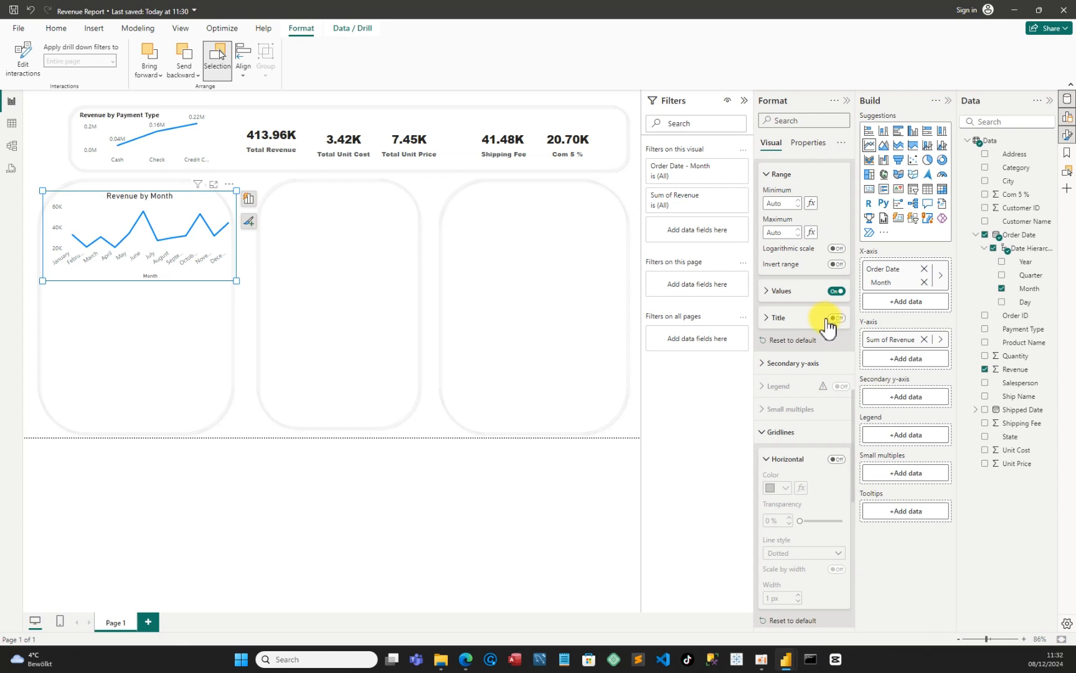
pyautogui.scroll(5, 829, 325)
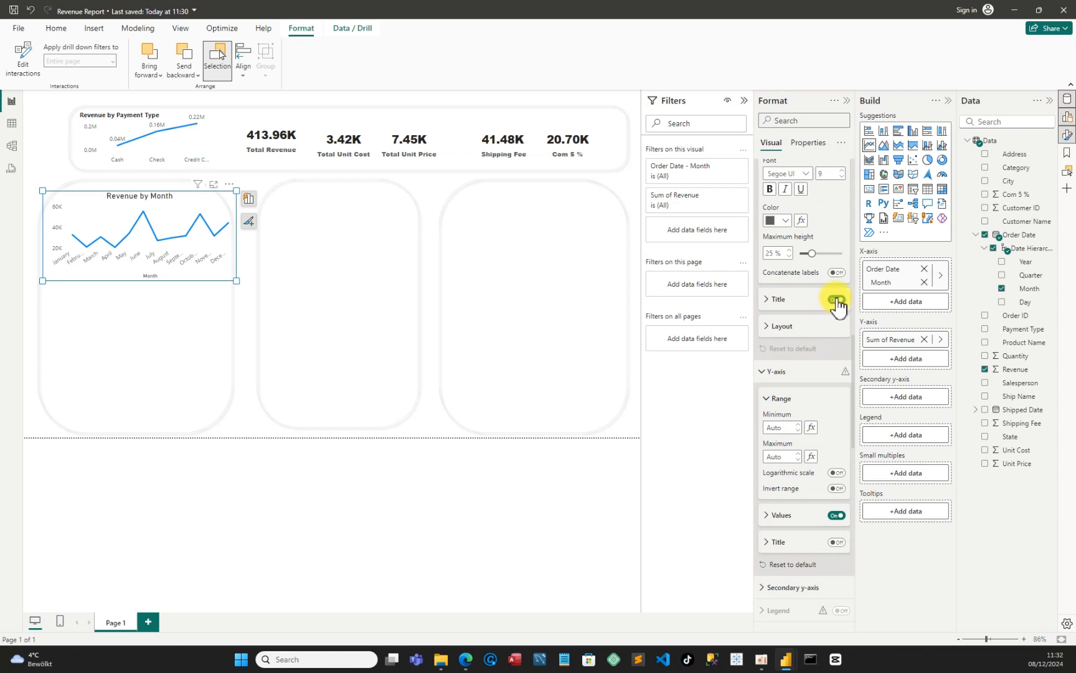
pyautogui.click(836, 299)
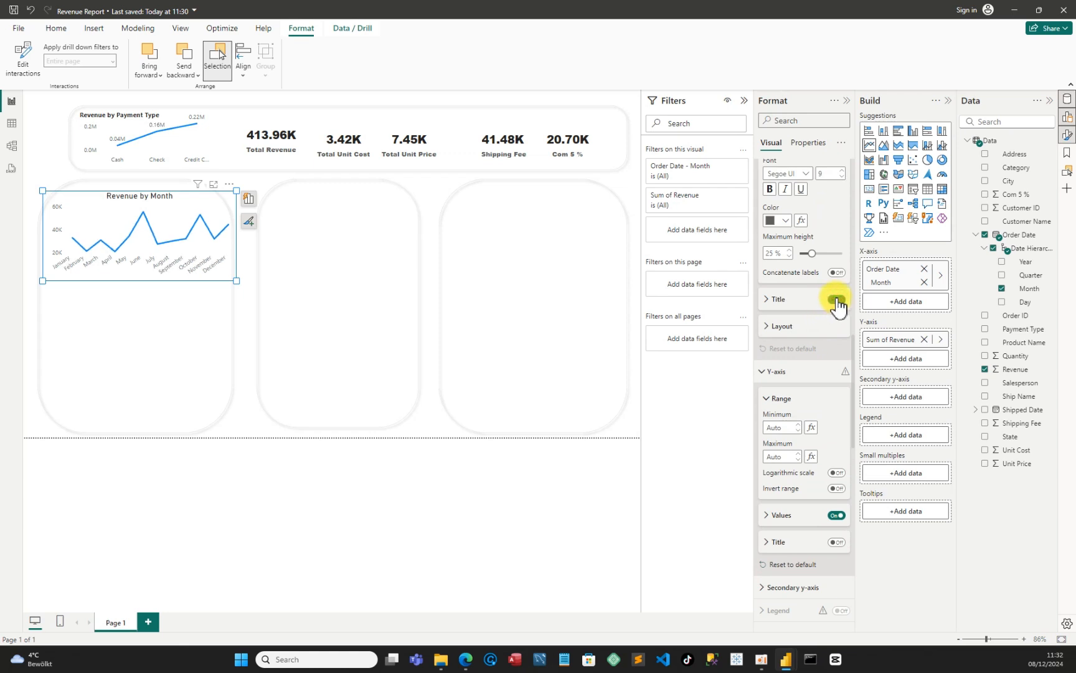
pyautogui.click(836, 300)
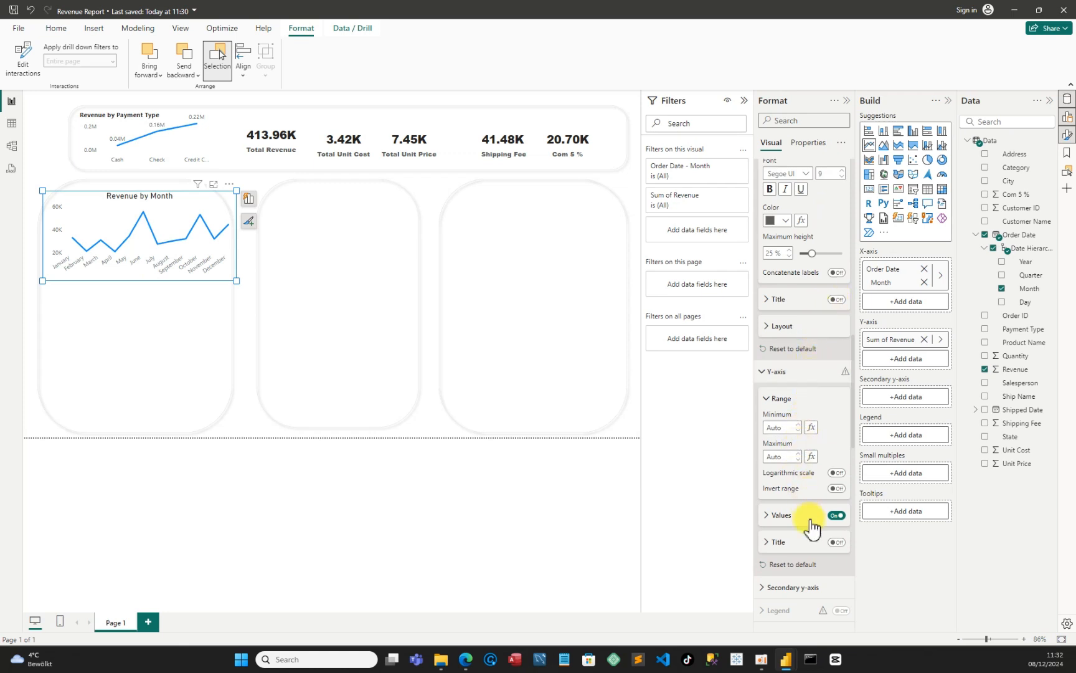
# - Turn on data labels for the Revenue by Month chart and set their position to Above
pyautogui.scroll(-10, 809, 530)
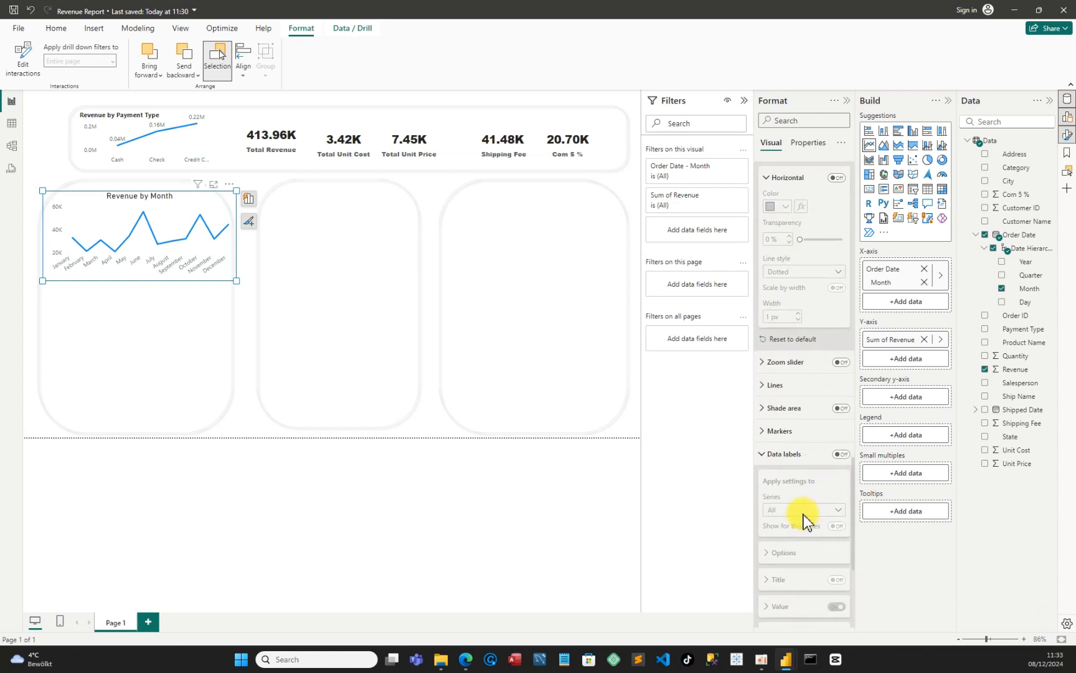
pyautogui.scroll(-4, 809, 529)
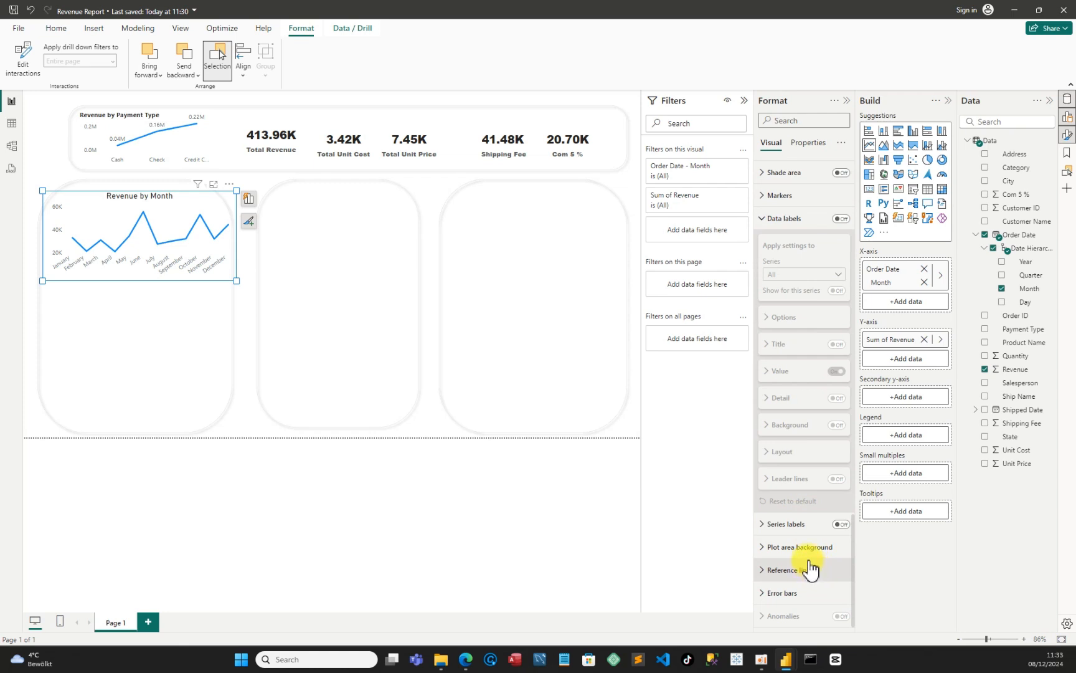
pyautogui.scroll(1, 813, 554)
pyautogui.scroll(5, 811, 547)
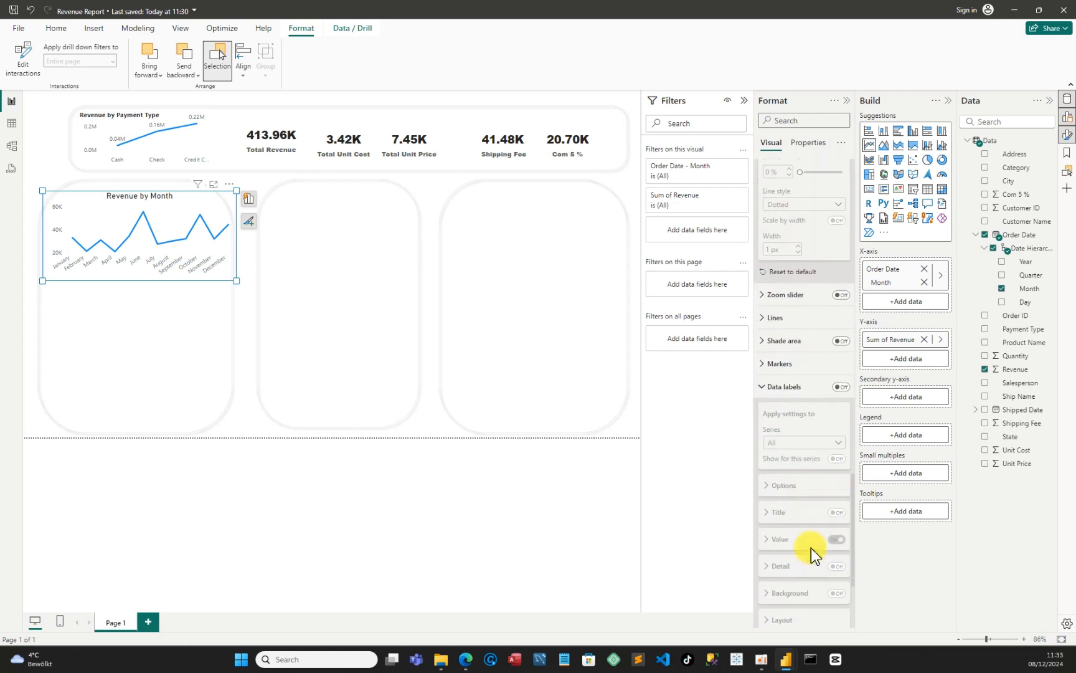
pyautogui.click(841, 387)
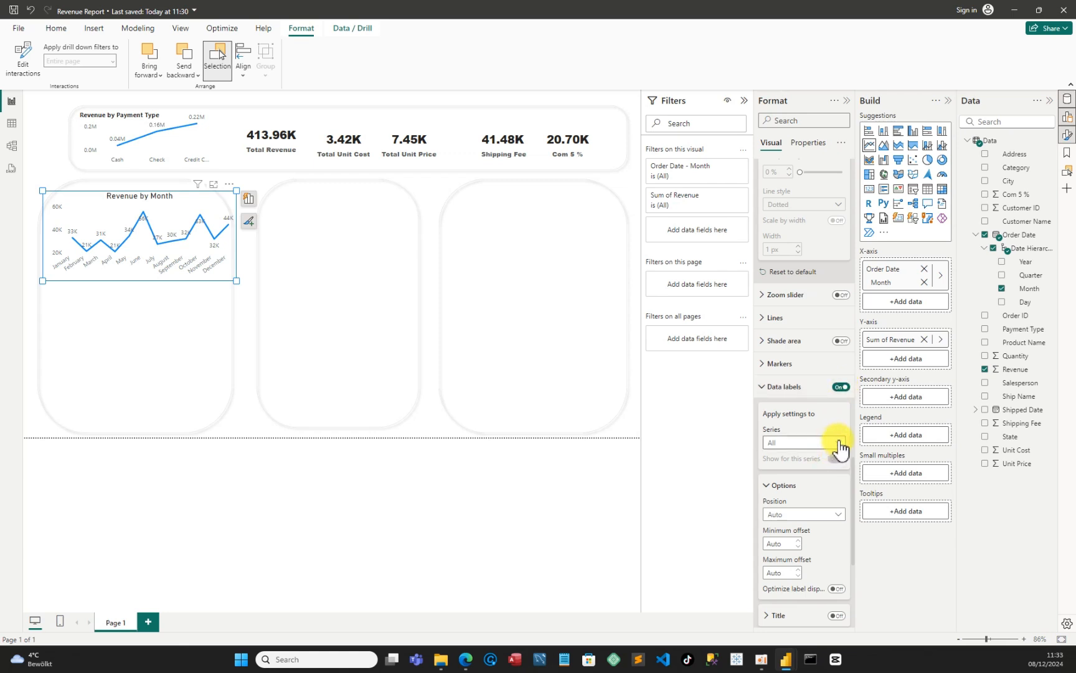
pyautogui.click(838, 514)
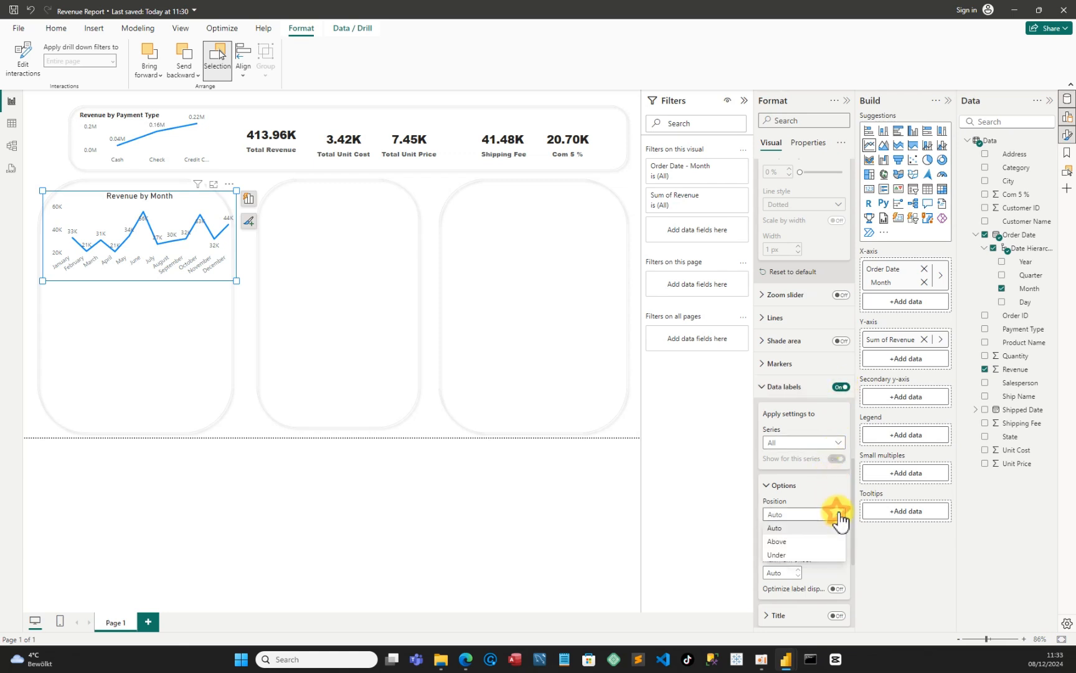
pyautogui.click(785, 543)
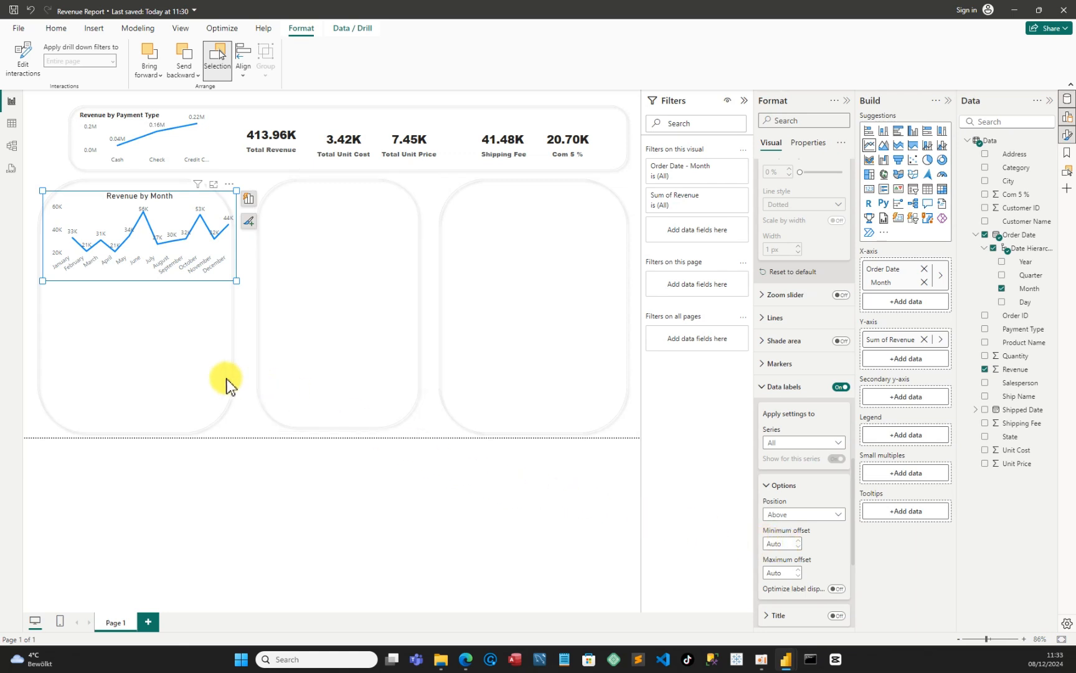
# - Resize the rounded card behind the Revenue by Month chart to about 454 wide and 533 high
pyautogui.click(185, 361)
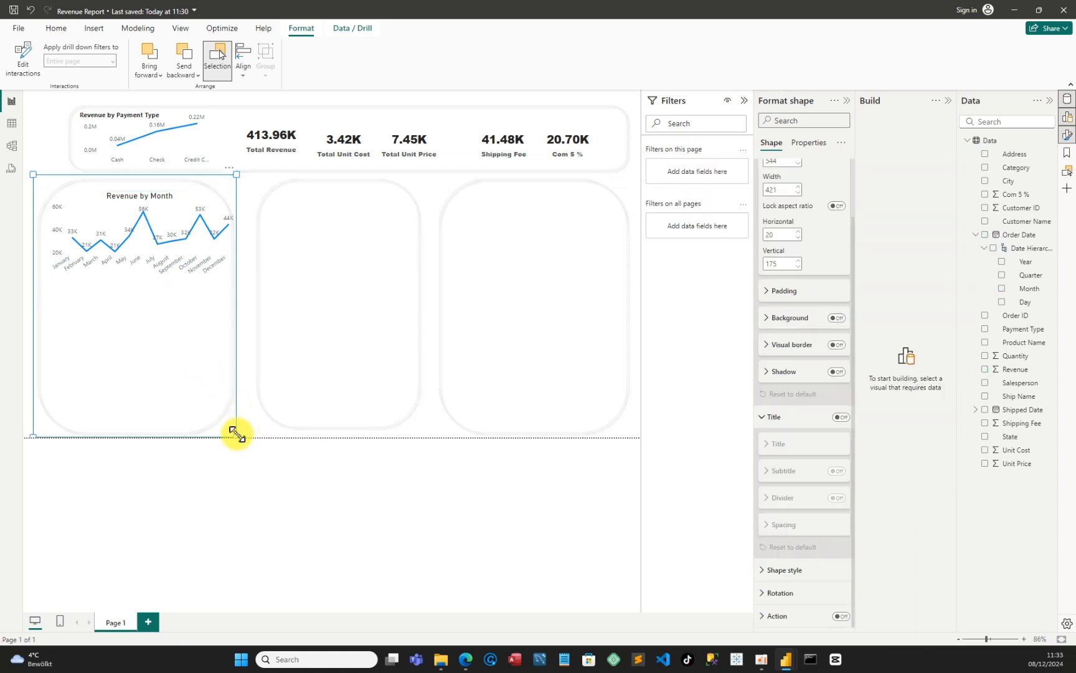
pyautogui.moveTo(239, 436); pyautogui.dragTo(252, 431)
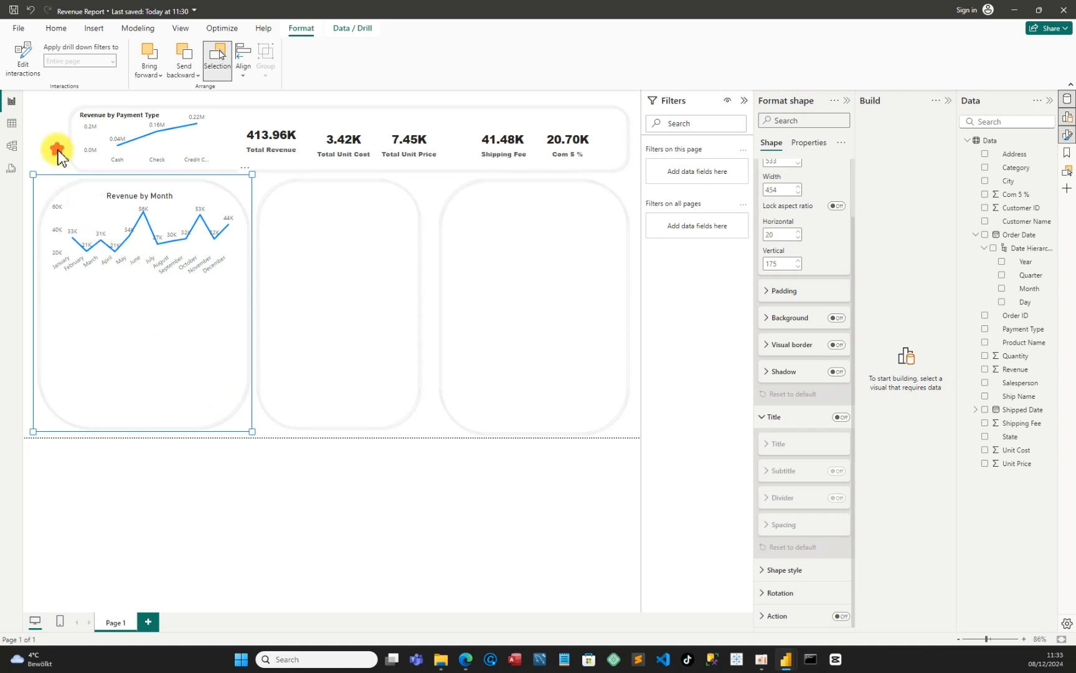
pyautogui.click(39, 148)
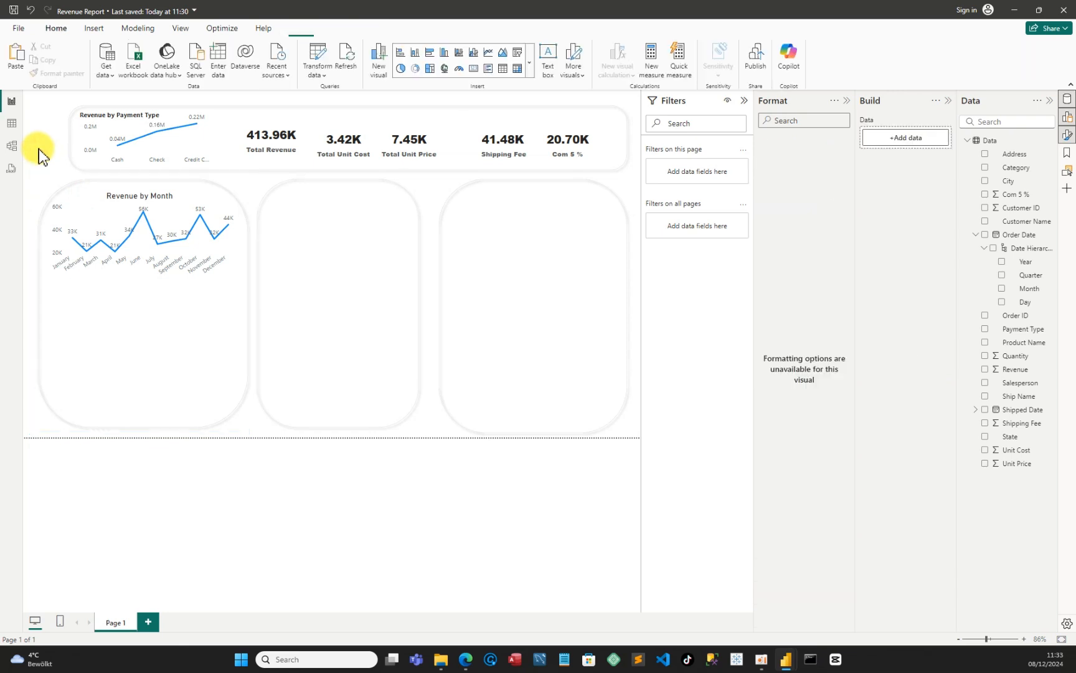
pyautogui.click(87, 198)
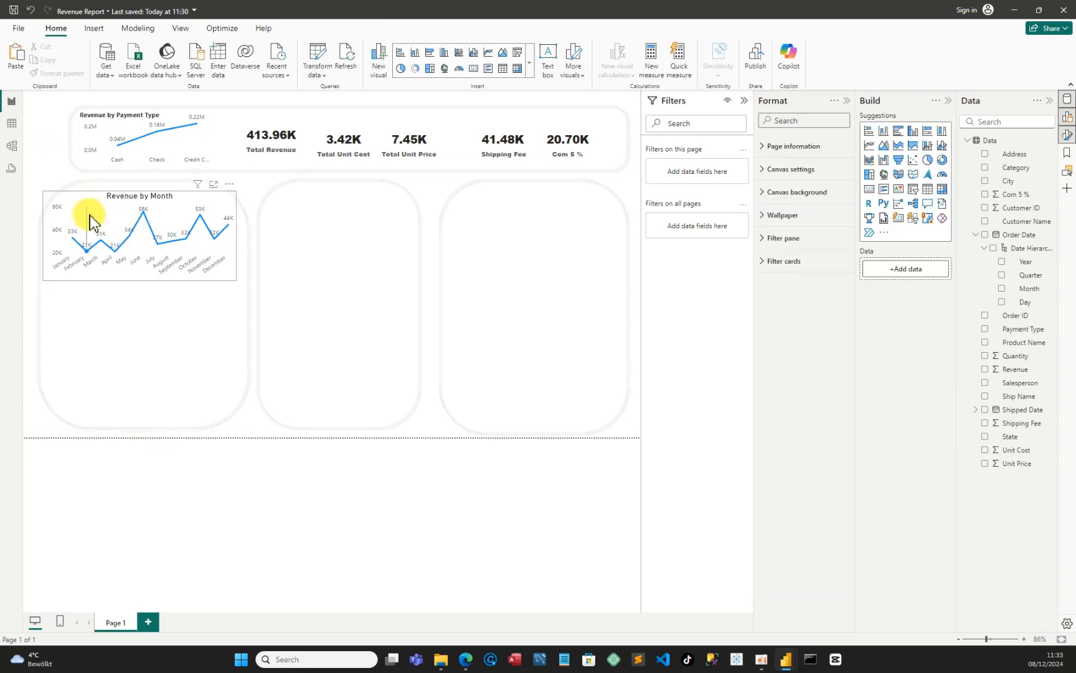
pyautogui.moveTo(90, 216)
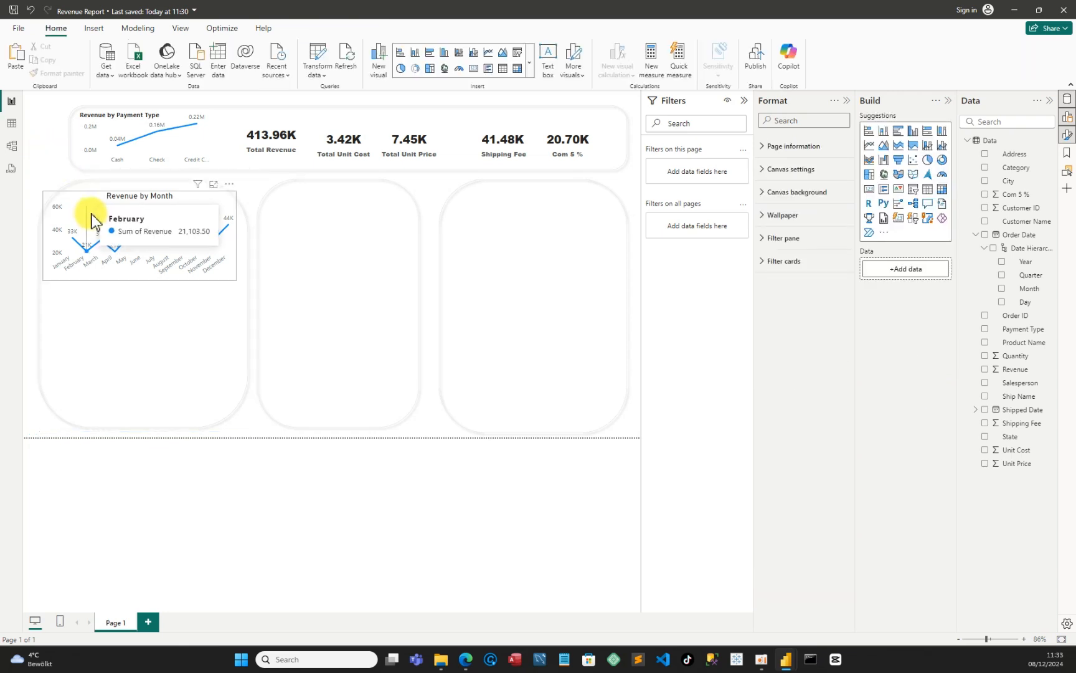
pyautogui.click(39, 140)
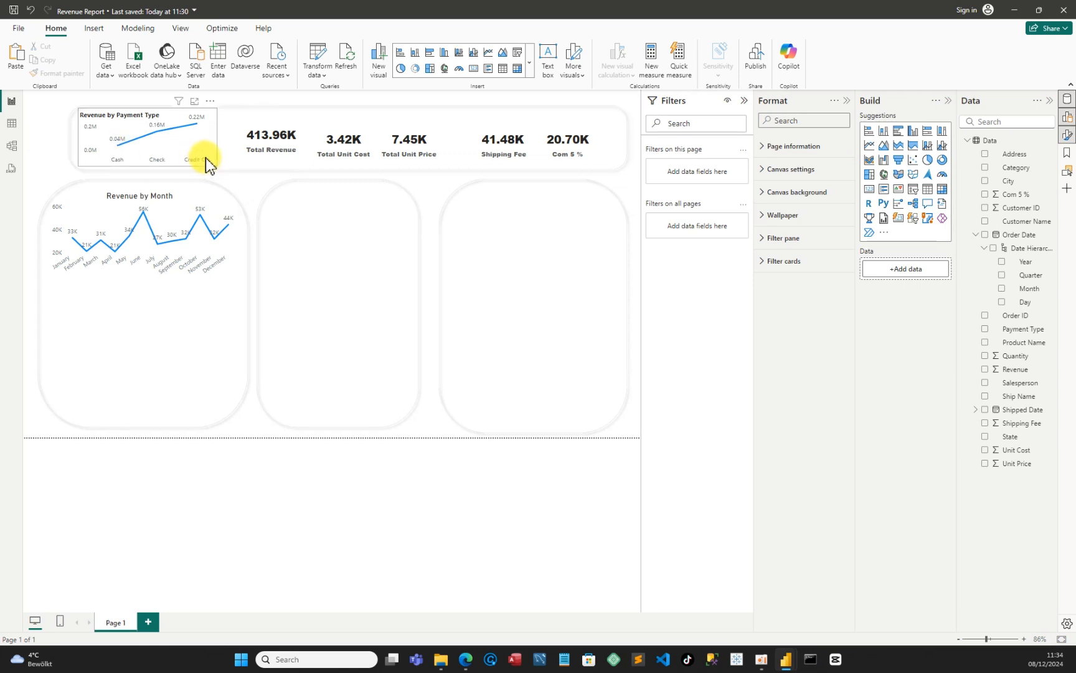
# - Insert a clustered bar chart on the report page
pyautogui.click(898, 131)
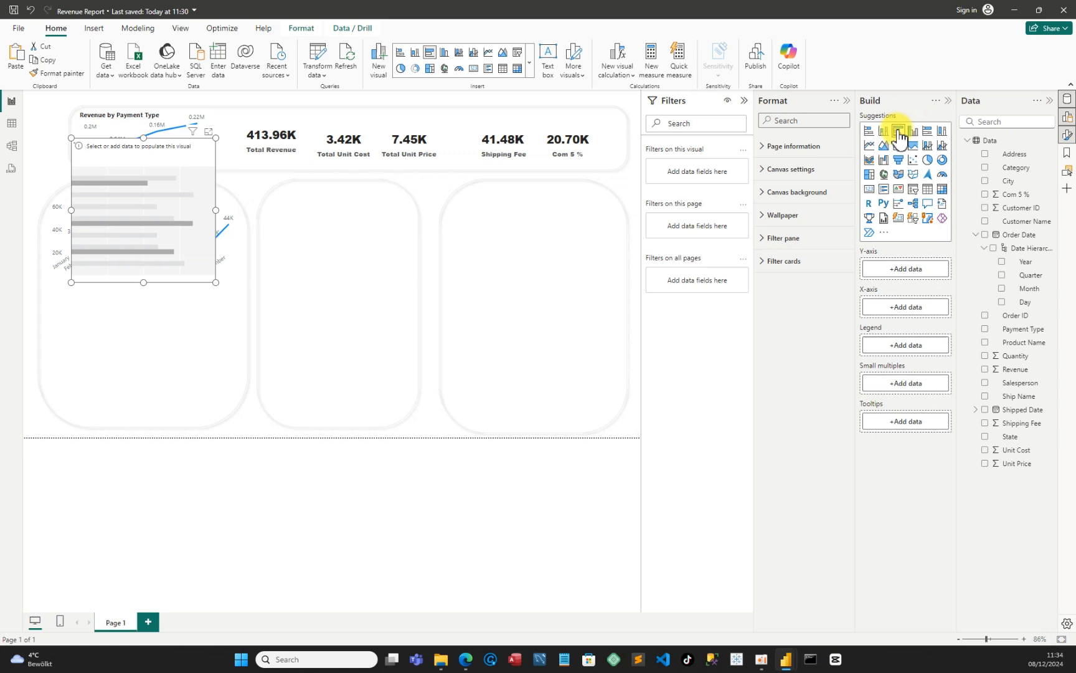
# - Place the empty bar chart below the Revenue by Month chart and plot Revenue by Category in it
pyautogui.click(132, 156)
pyautogui.moveTo(133, 155); pyautogui.dragTo(124, 291)
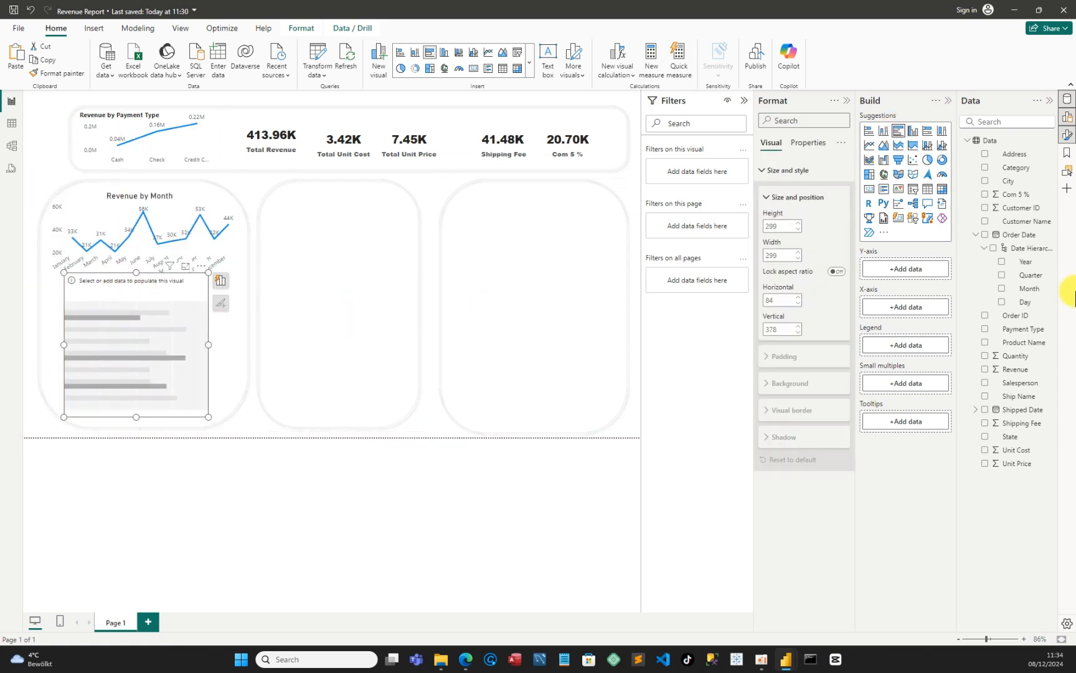
pyautogui.click(986, 371)
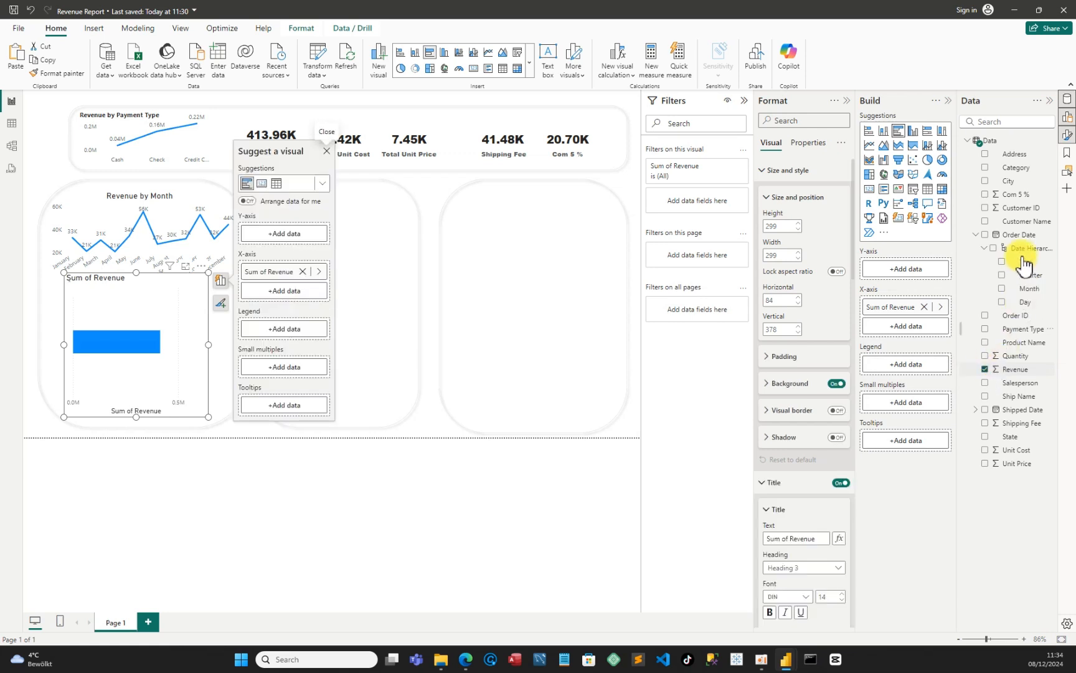
pyautogui.click(987, 168)
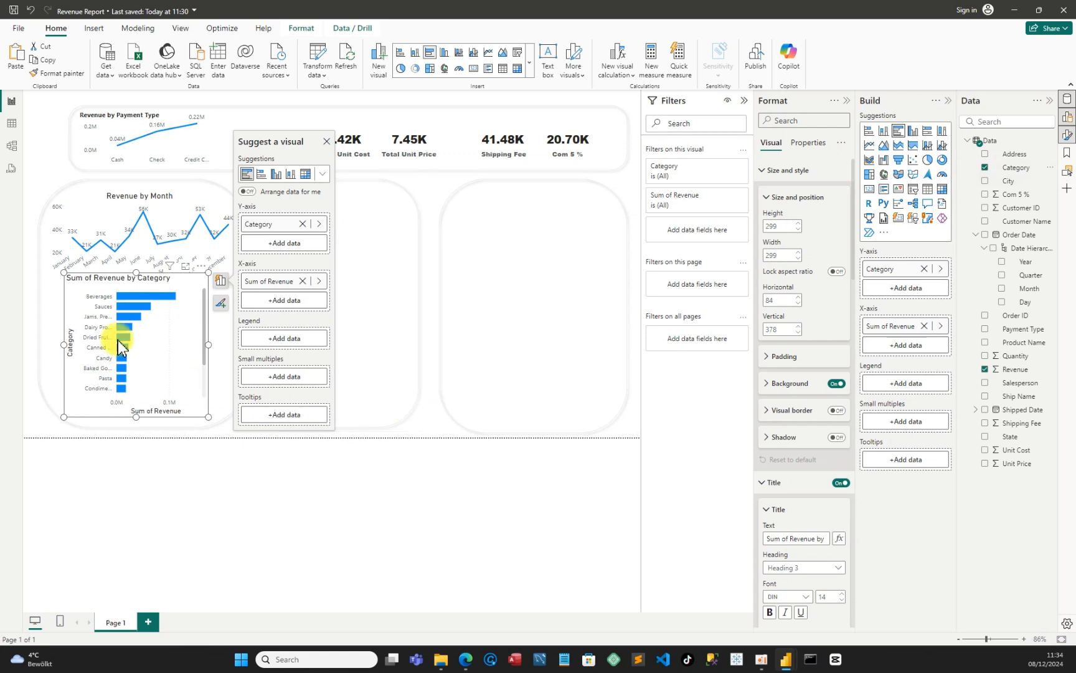
pyautogui.scroll(-2, 135, 329)
pyautogui.scroll(2, 134, 330)
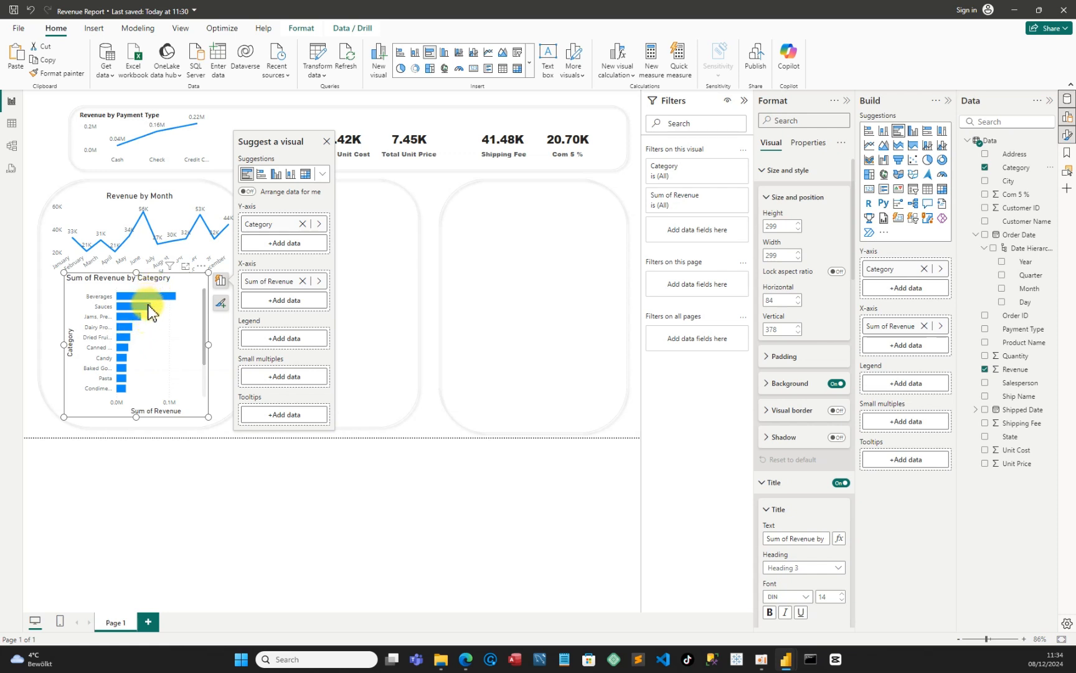
# - Apply a Top N filter on Category to the bar chart, showing the top 5 by Sum of Revenue
pyautogui.moveTo(127, 337)
pyautogui.moveTo(1018, 169); pyautogui.dragTo(697, 229)
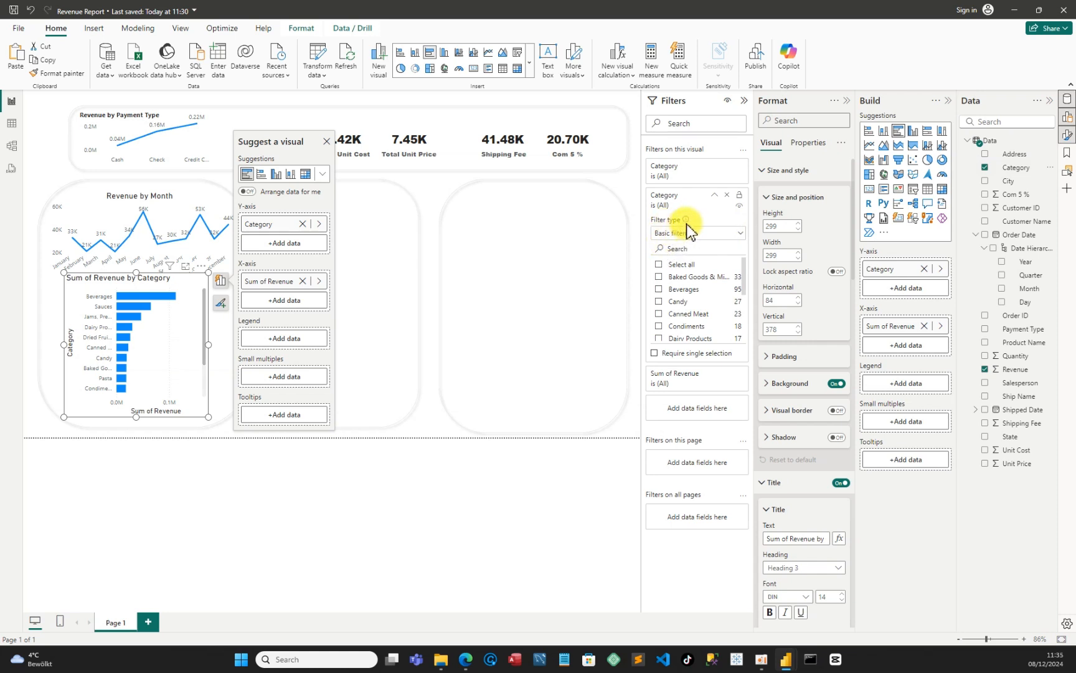
pyautogui.click(741, 233)
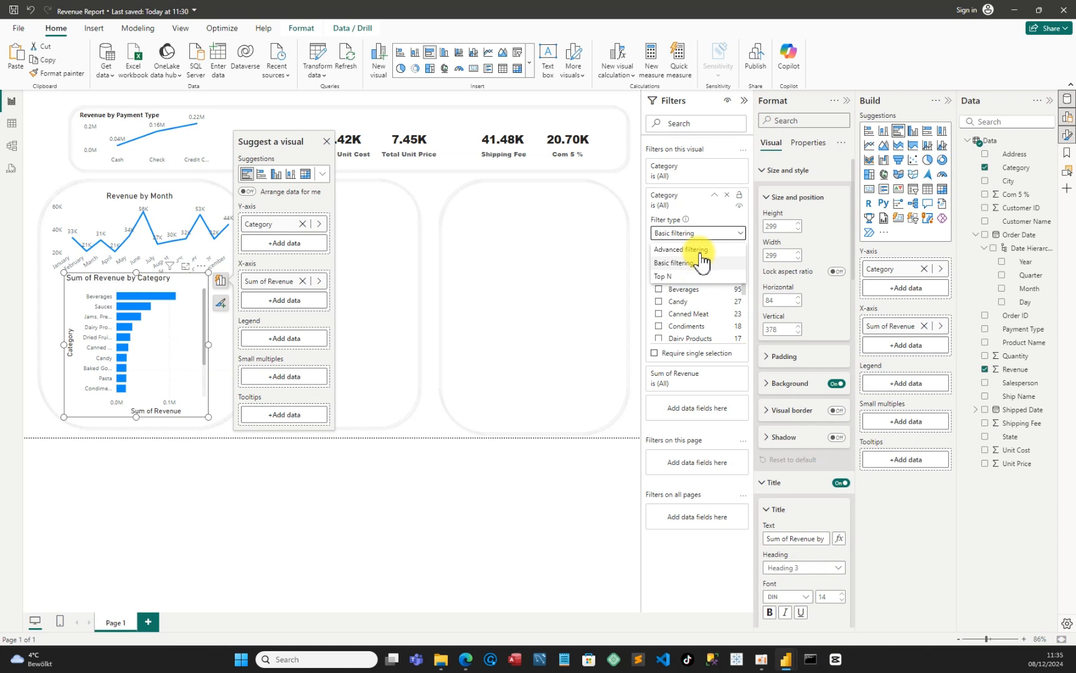
pyautogui.click(678, 279)
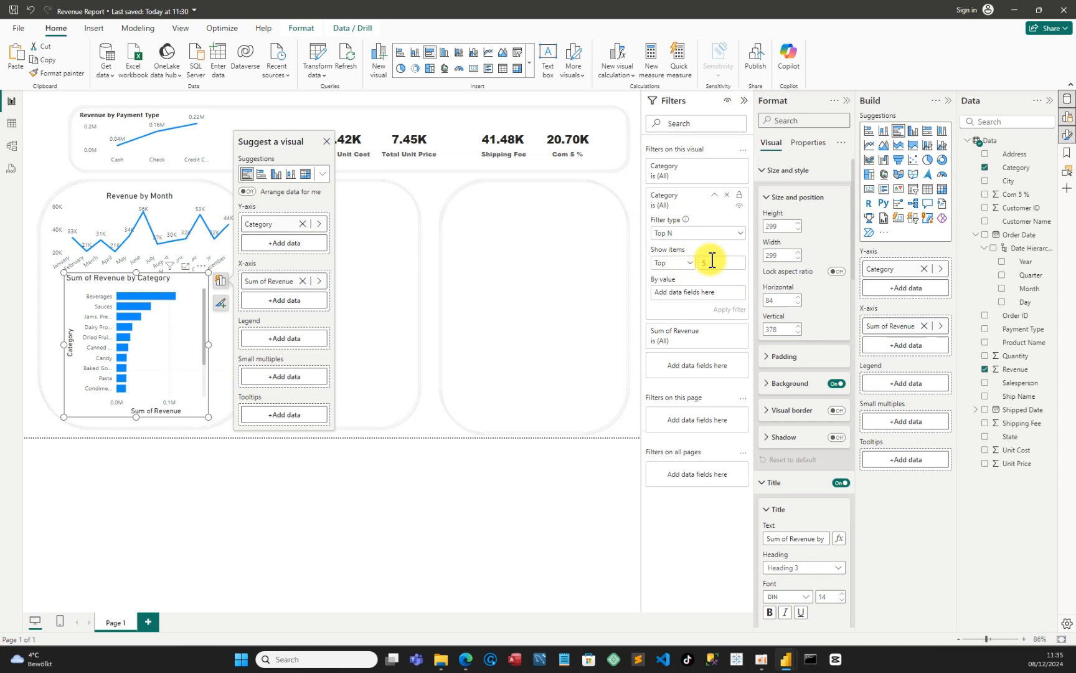
pyautogui.click(714, 262)
pyautogui.write('5')
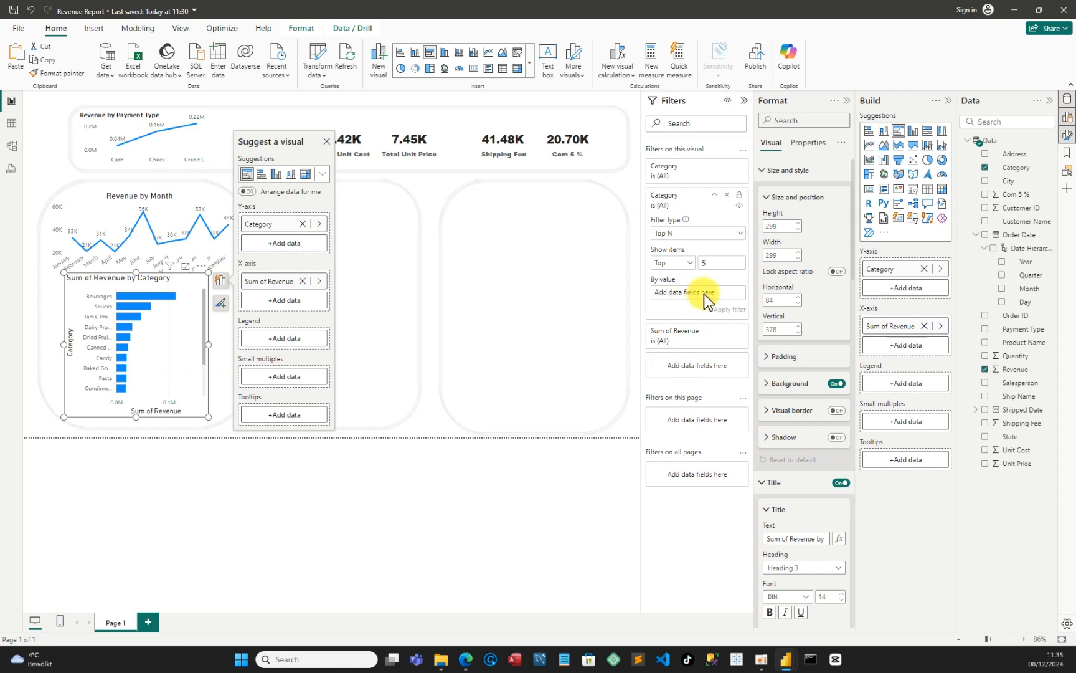
pyautogui.moveTo(1043, 372); pyautogui.dragTo(698, 298)
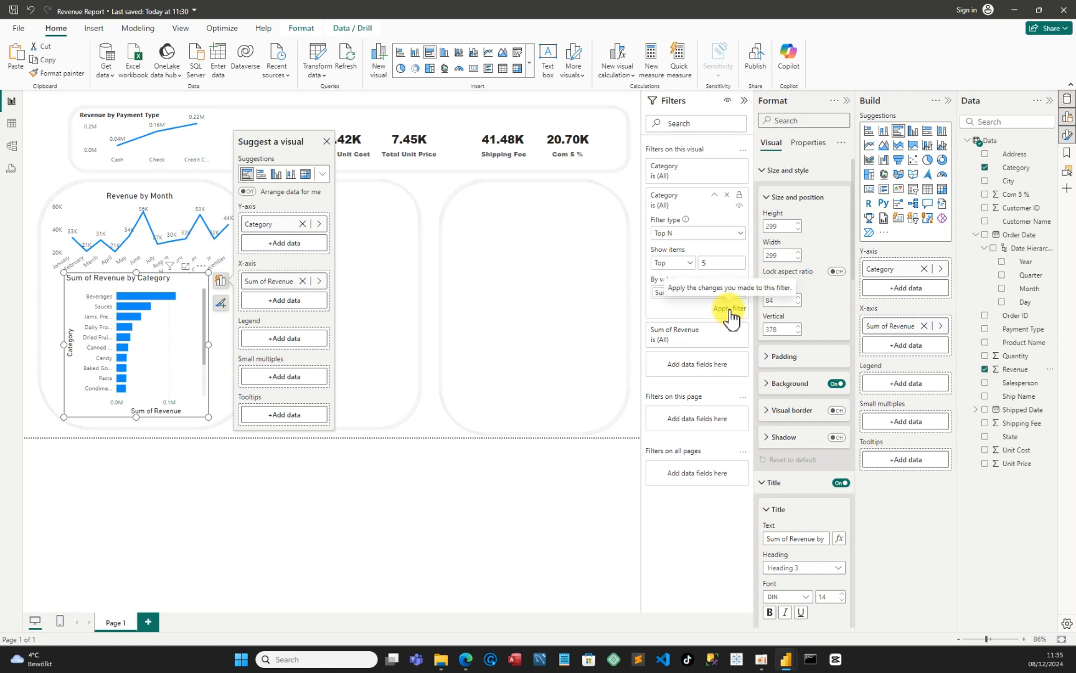
pyautogui.click(730, 310)
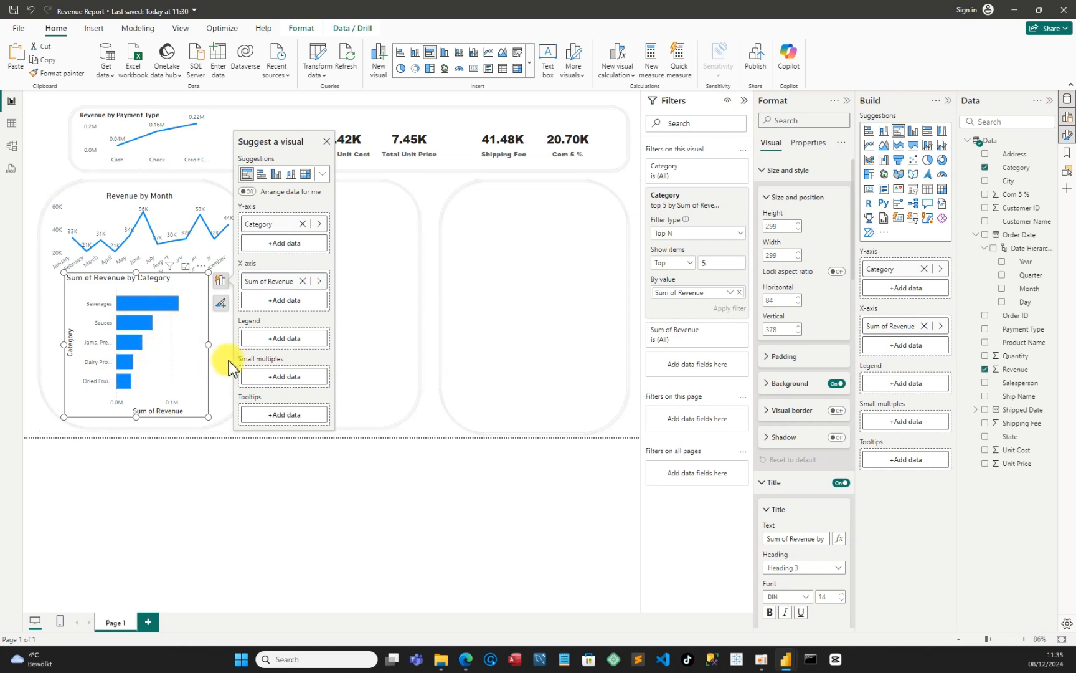
# - Widen the category bar chart to about 318 and turn off its background
pyautogui.moveTo(205, 342); pyautogui.dragTo(212, 345)
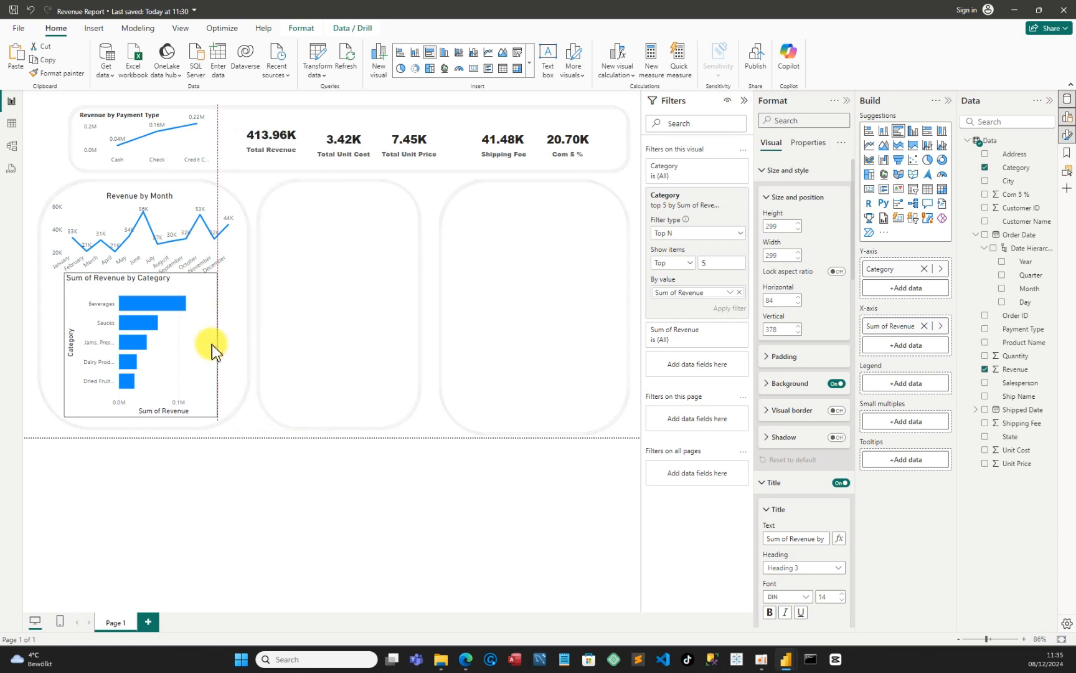
pyautogui.click(837, 384)
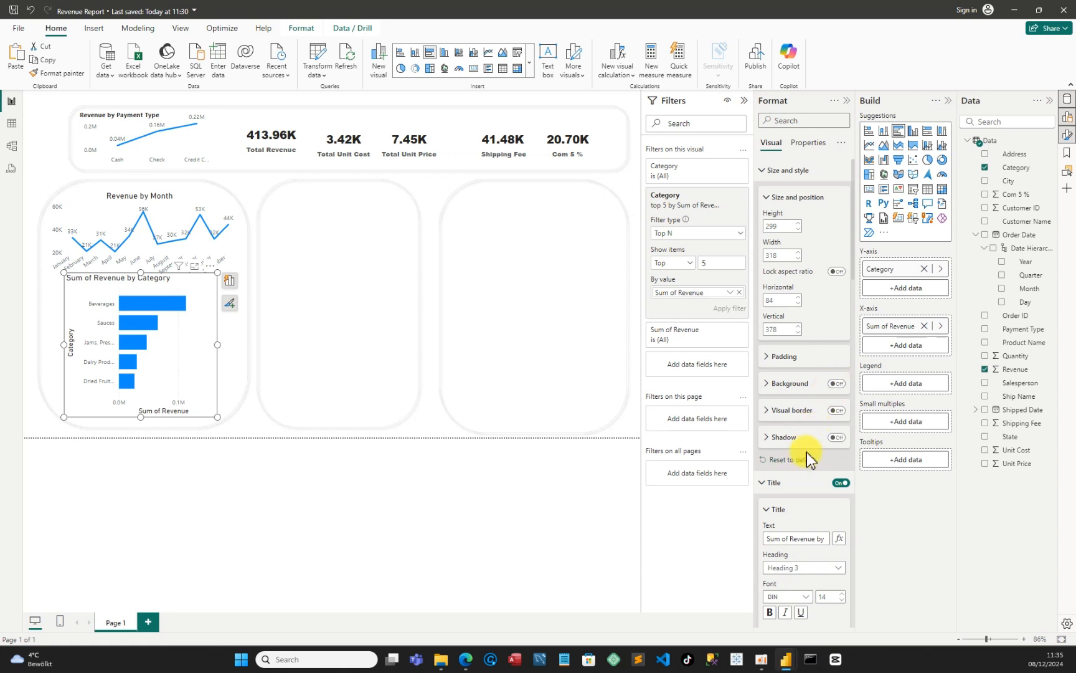
pyautogui.click(764, 482)
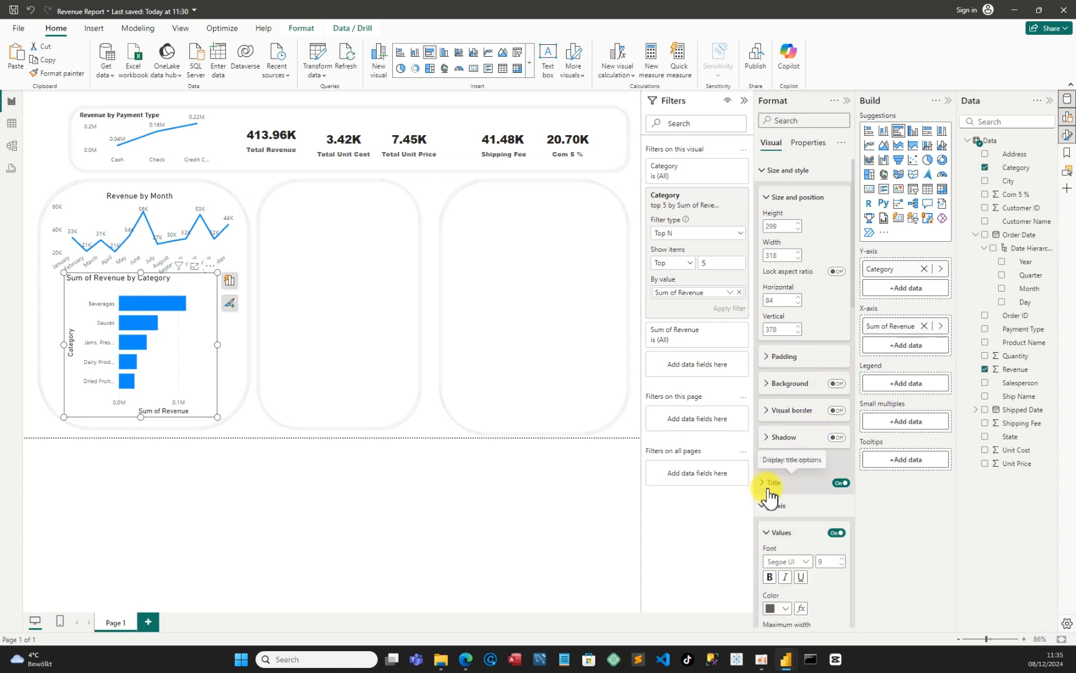
pyautogui.scroll(-3, 782, 517)
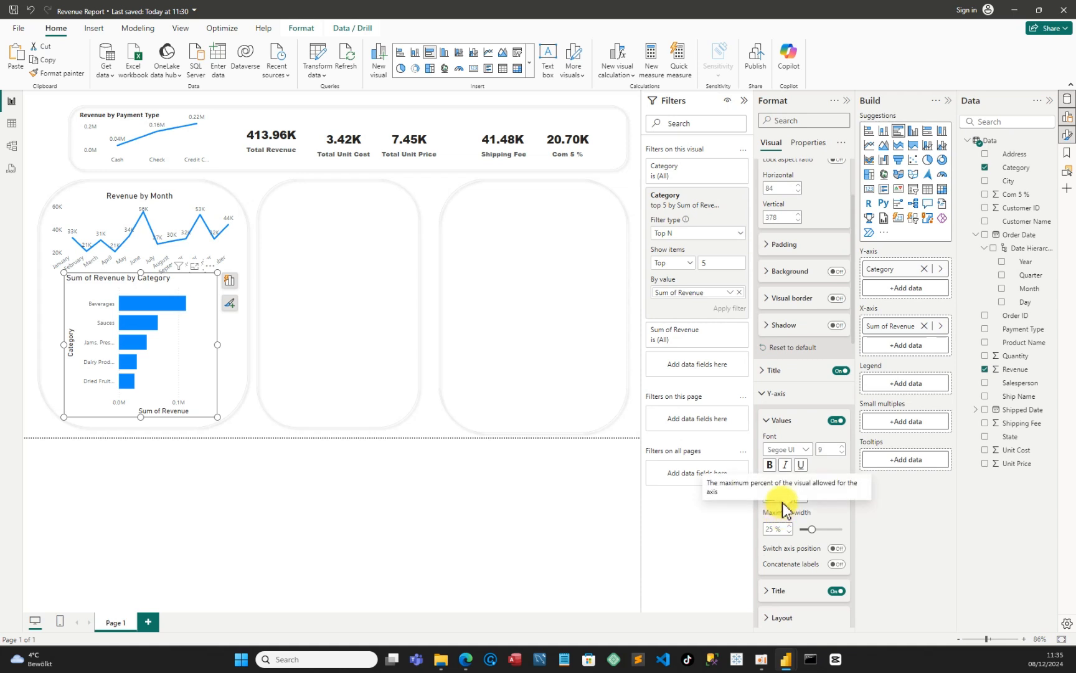
pyautogui.click(840, 371)
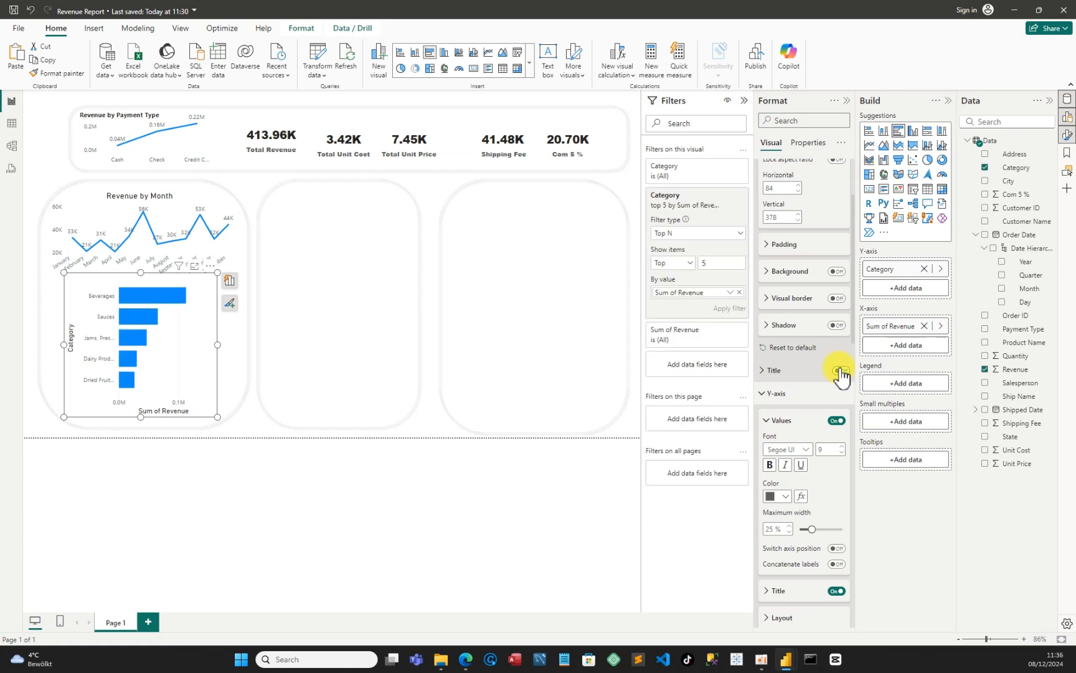
pyautogui.click(840, 371)
pyautogui.click(766, 371)
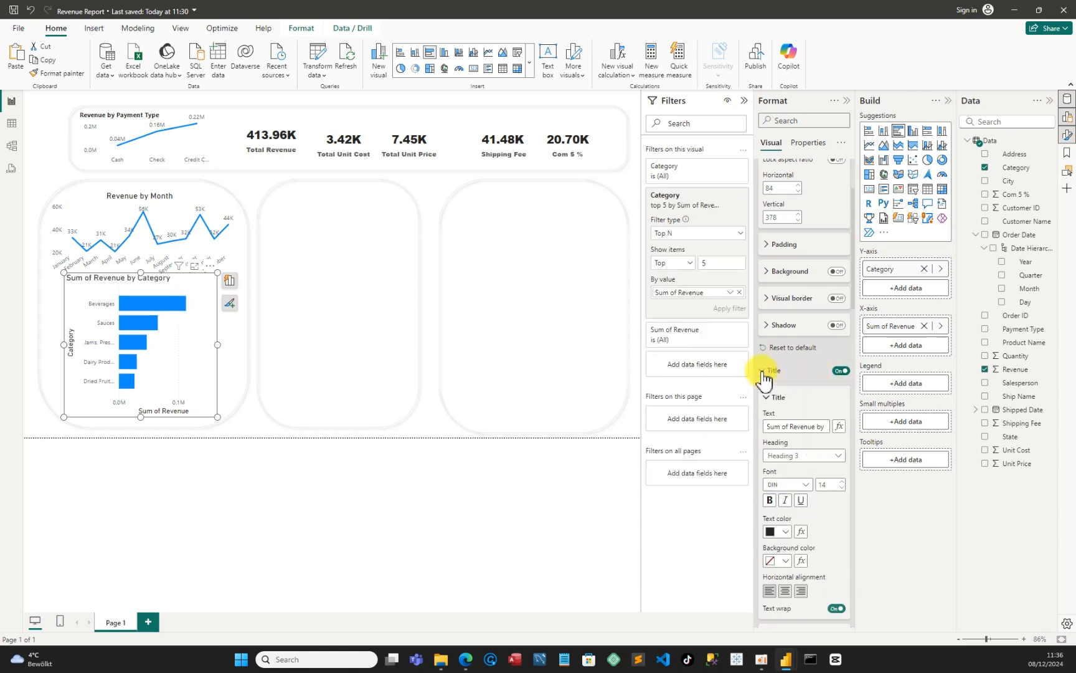
# - Shorten the bar chart's title to "Revenue by Category" and center it horizontally
pyautogui.click(789, 425)
pyautogui.press('BackSpace')
pyautogui.press('BackSpace')
pyautogui.press('BackSpace')
pyautogui.press('BackSpace')
pyautogui.press('BackSpace')
pyautogui.press('BackSpace')
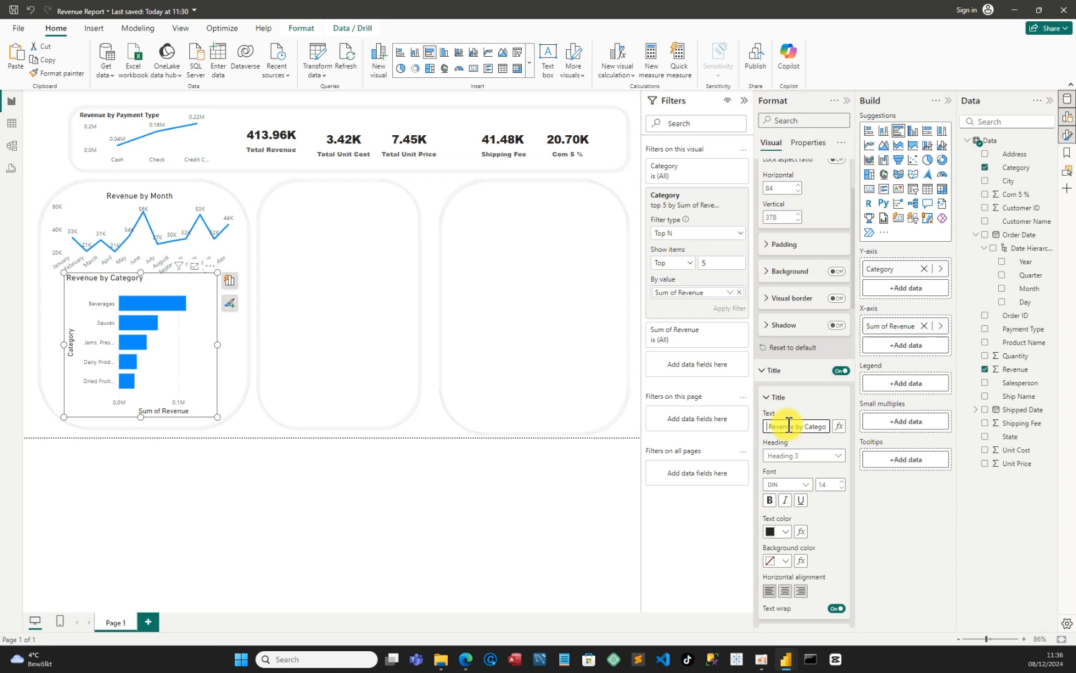
pyautogui.click(785, 591)
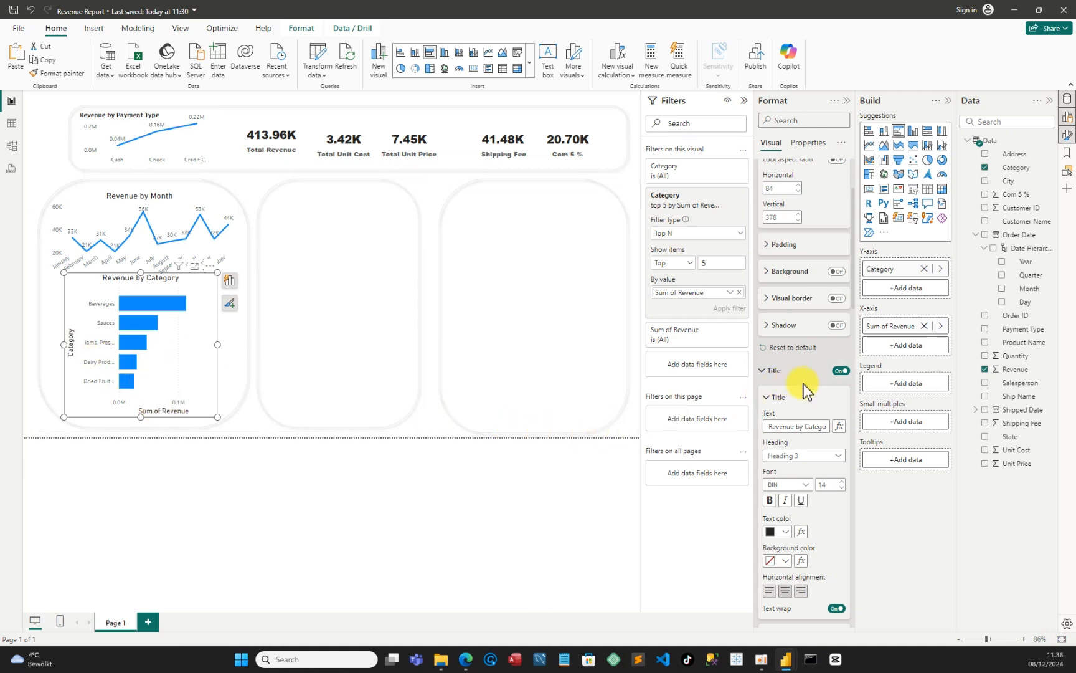
# - Turn off the bar chart's Y-axis title as well as its X-axis title and values
pyautogui.scroll(-5, 813, 473)
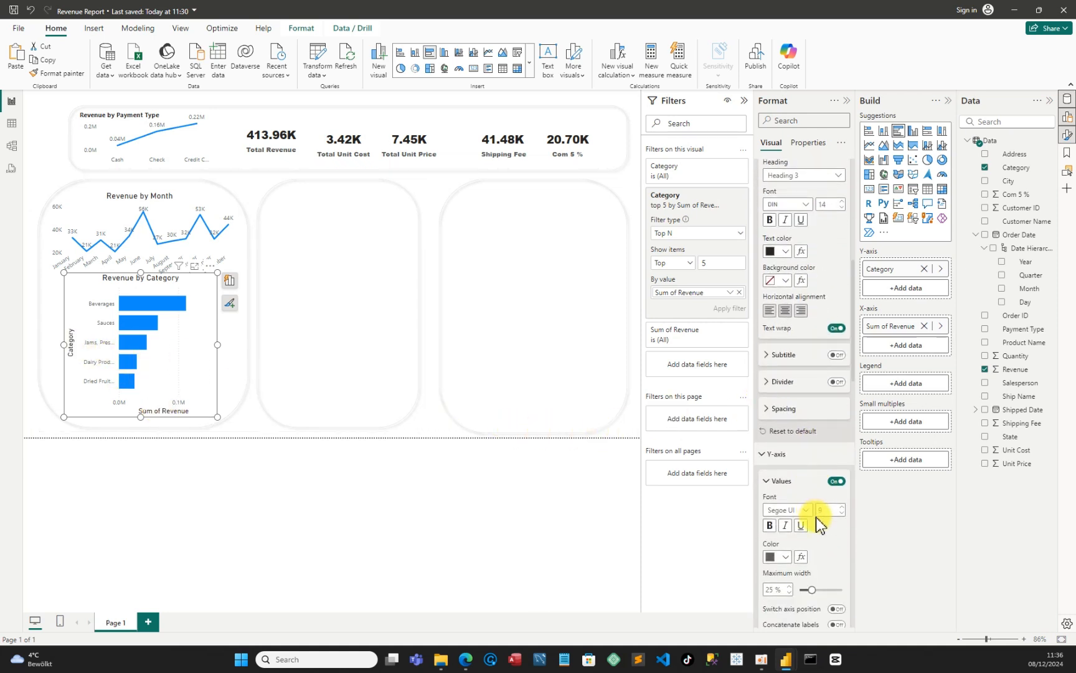
pyautogui.scroll(-2, 816, 517)
pyautogui.scroll(-1, 816, 517)
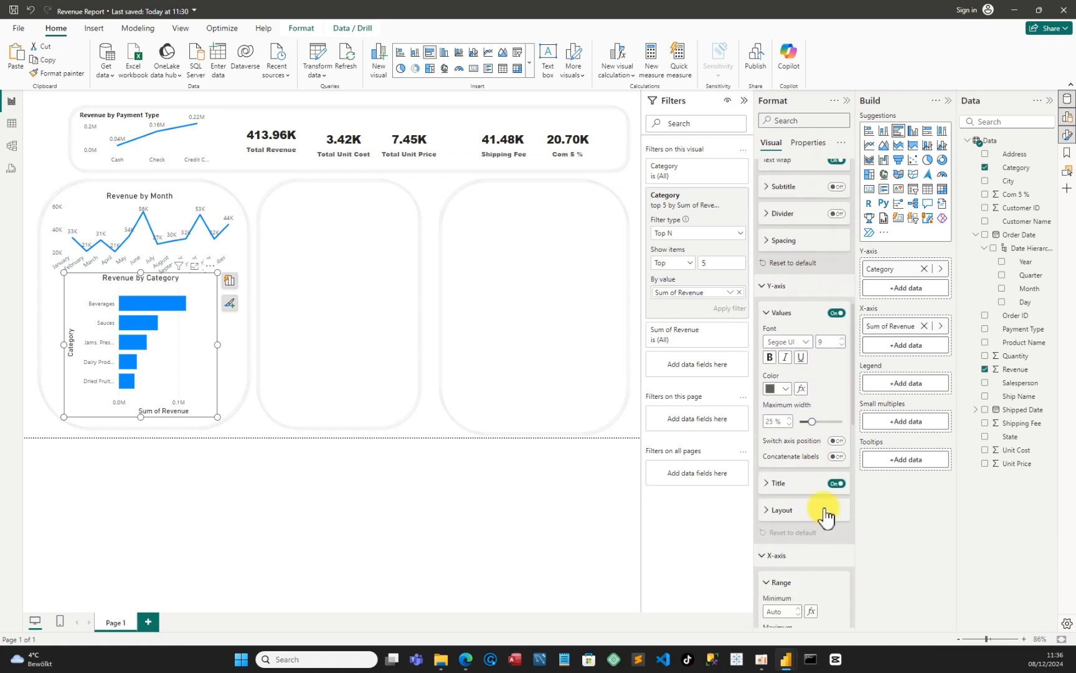
pyautogui.click(835, 485)
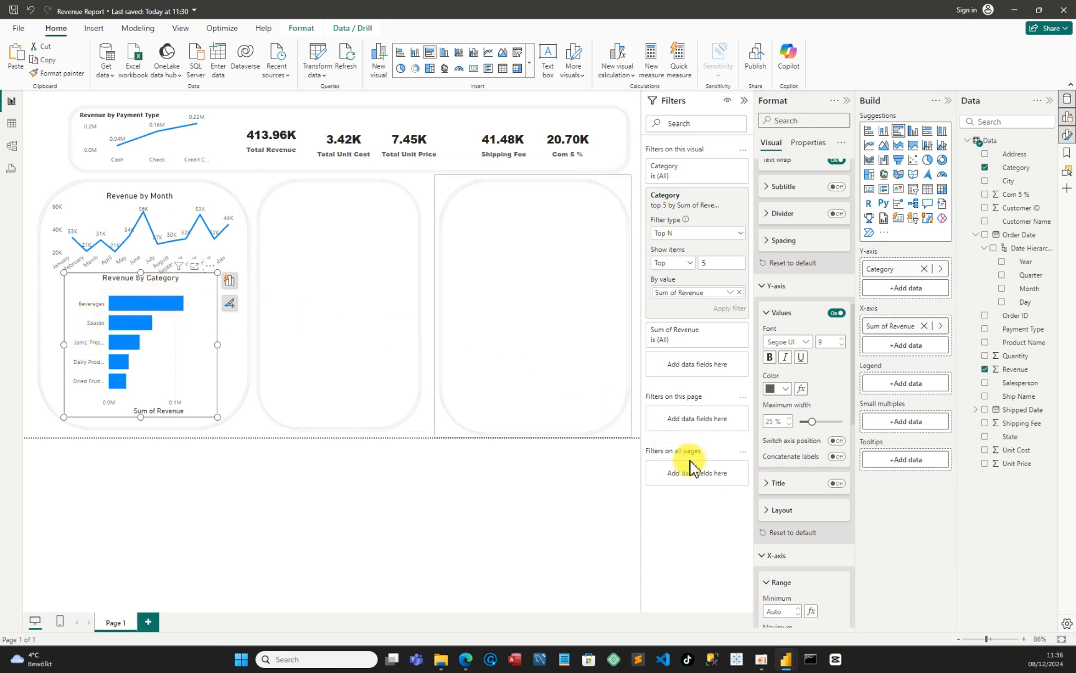
pyautogui.scroll(-5, 808, 552)
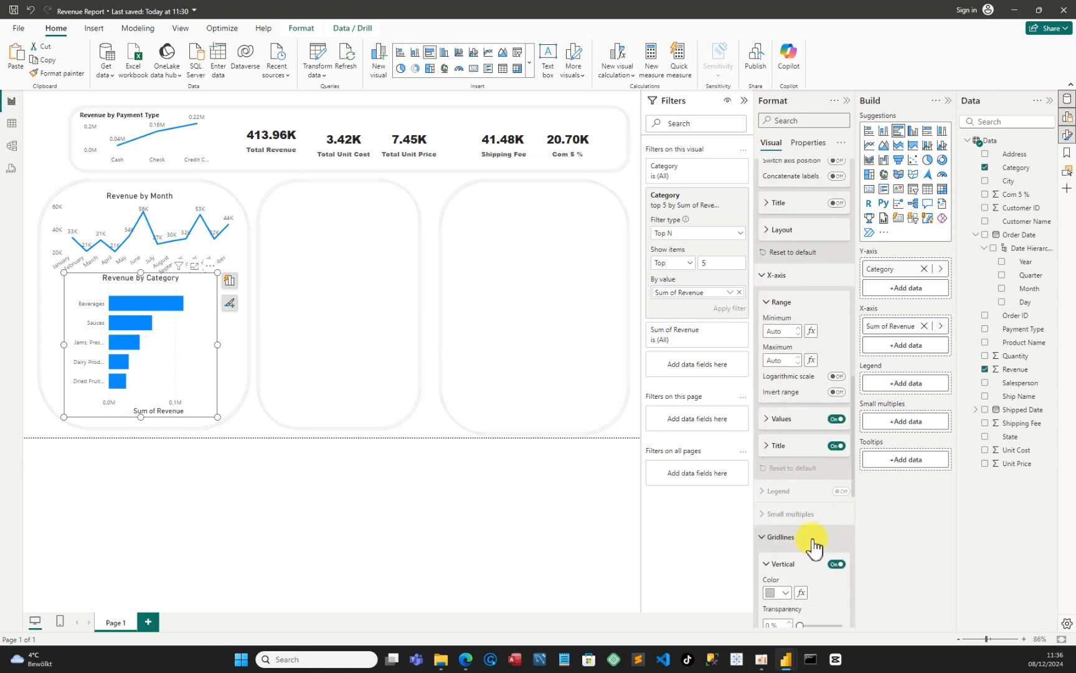
pyautogui.click(836, 446)
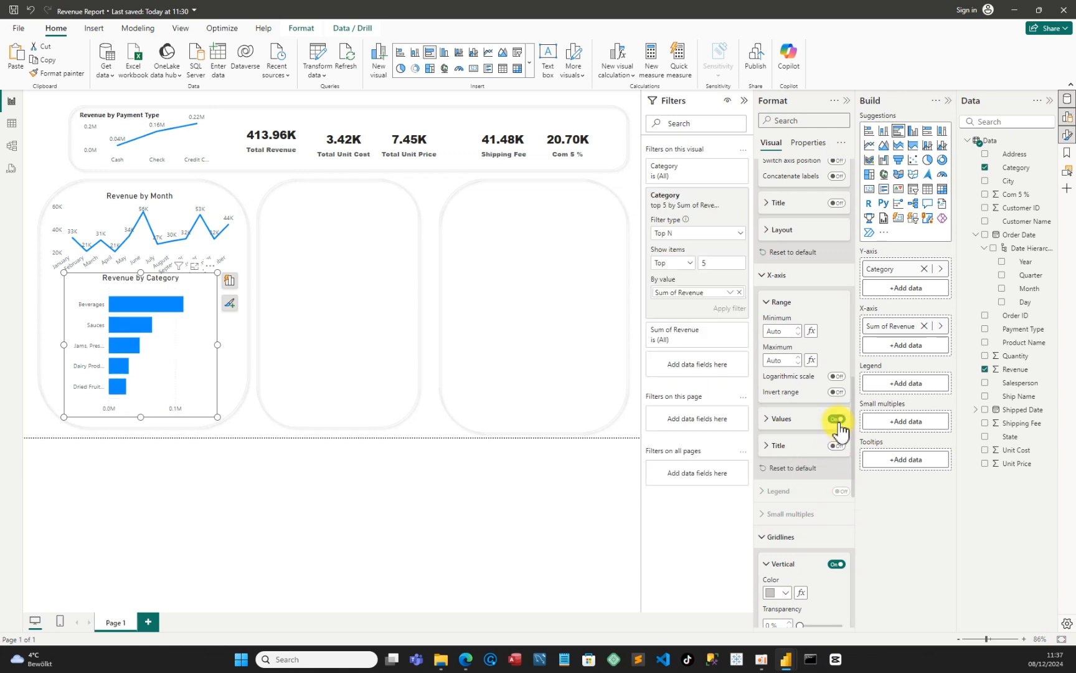
pyautogui.click(837, 420)
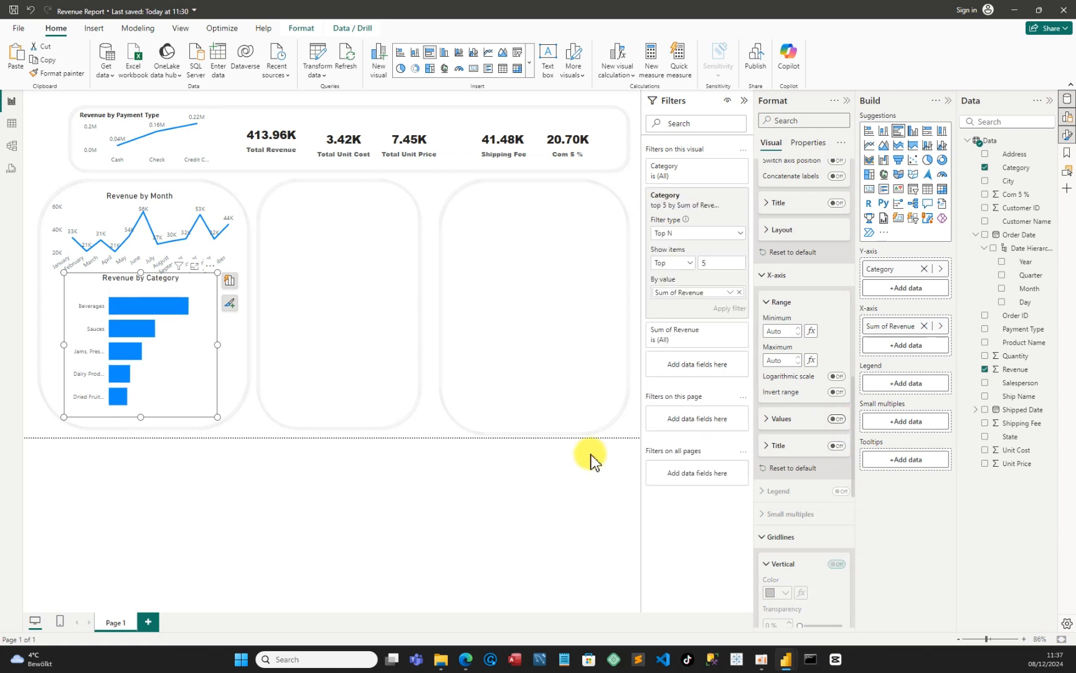
# - Turn on data labels for the category bars and set their position to Outside end
pyautogui.moveTo(173, 305)
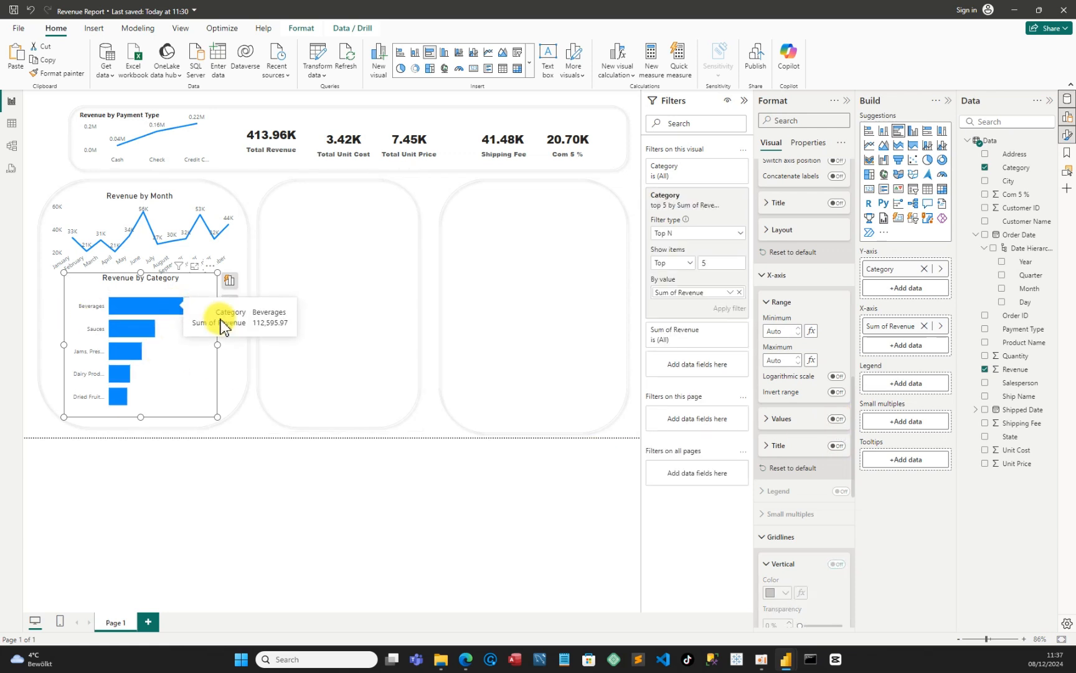
pyautogui.scroll(-3, 818, 512)
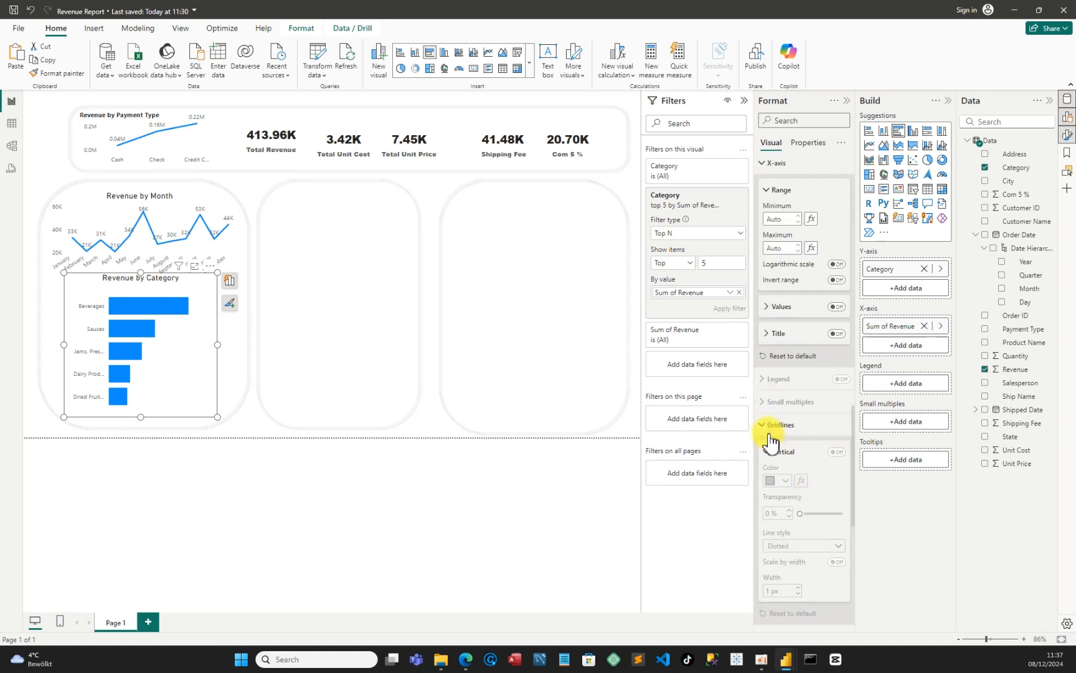
pyautogui.scroll(-7, 821, 514)
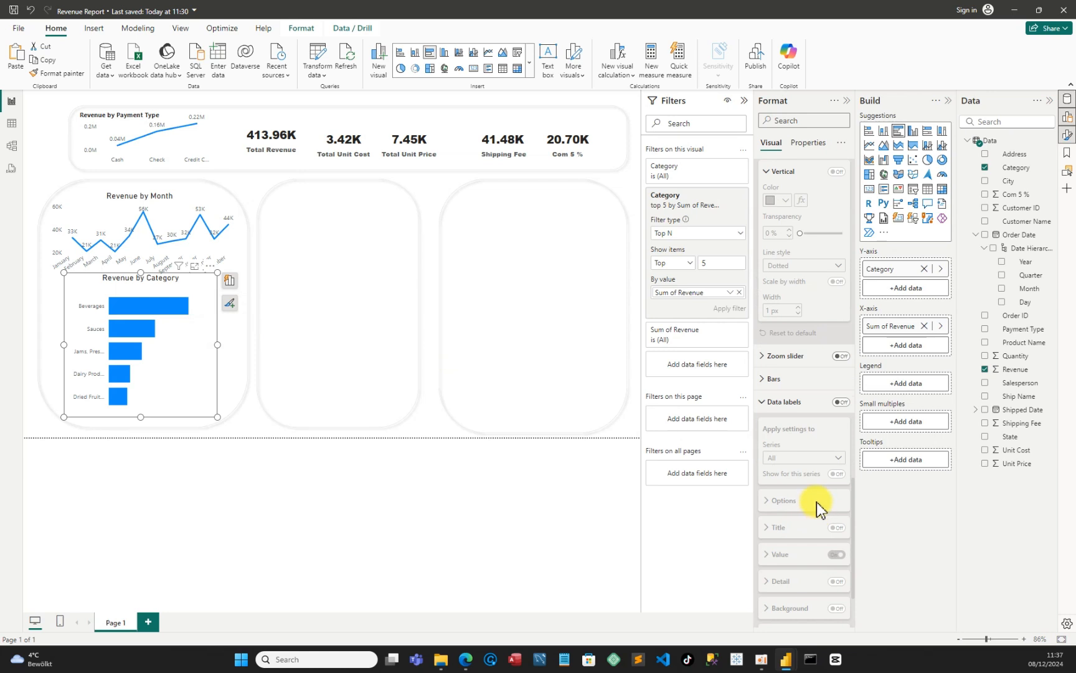
pyautogui.click(841, 401)
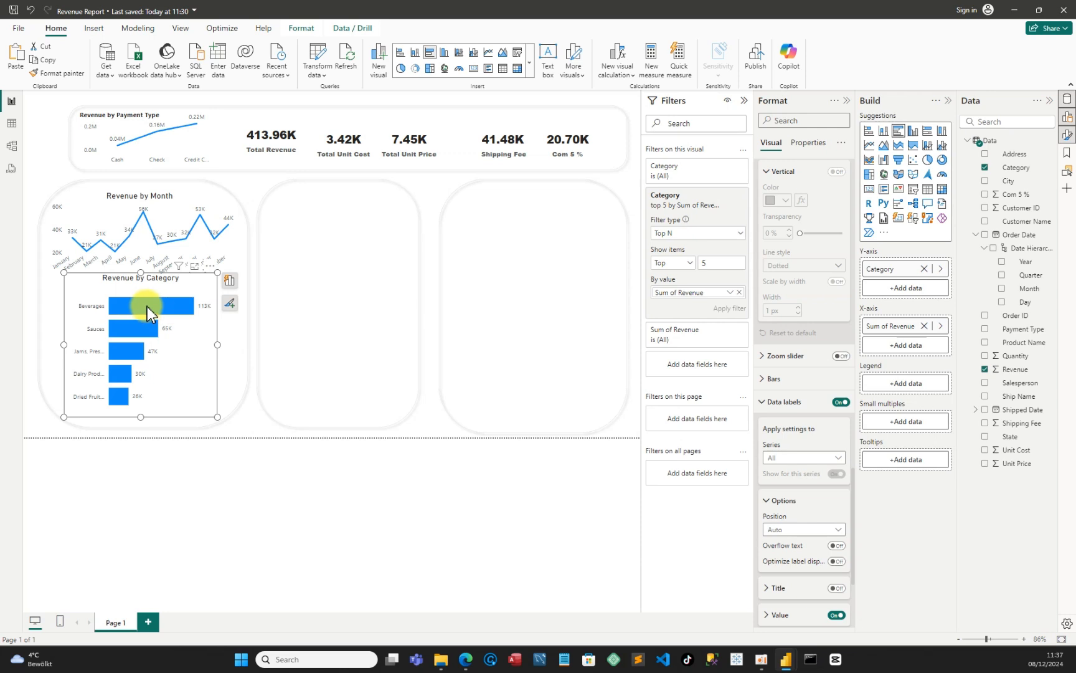
pyautogui.click(834, 530)
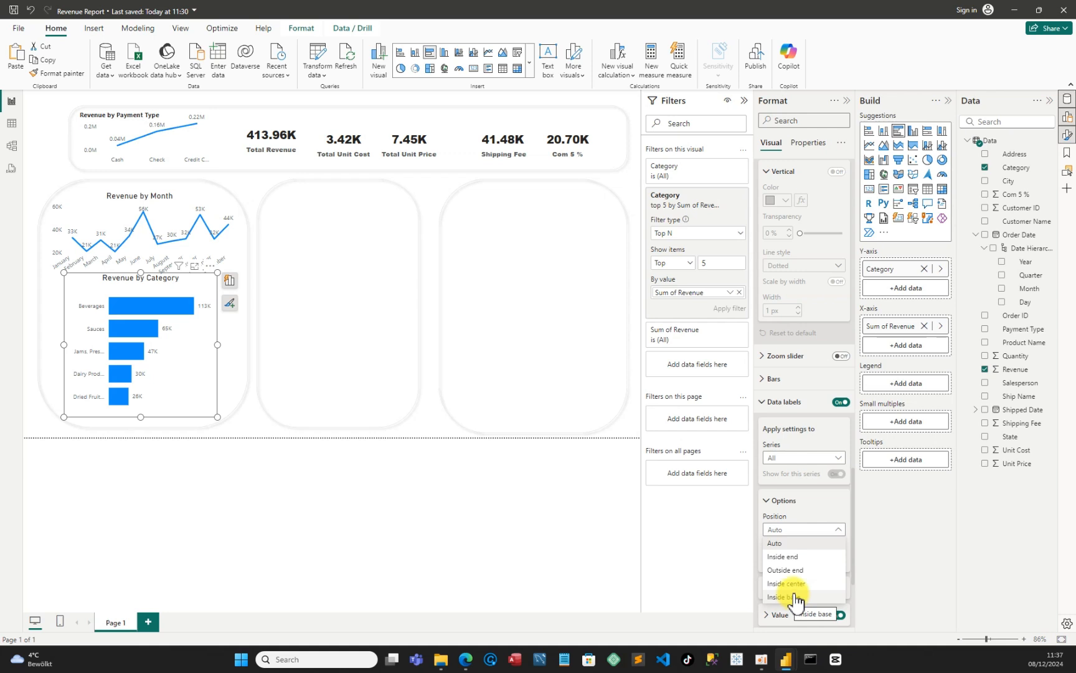
pyautogui.click(782, 556)
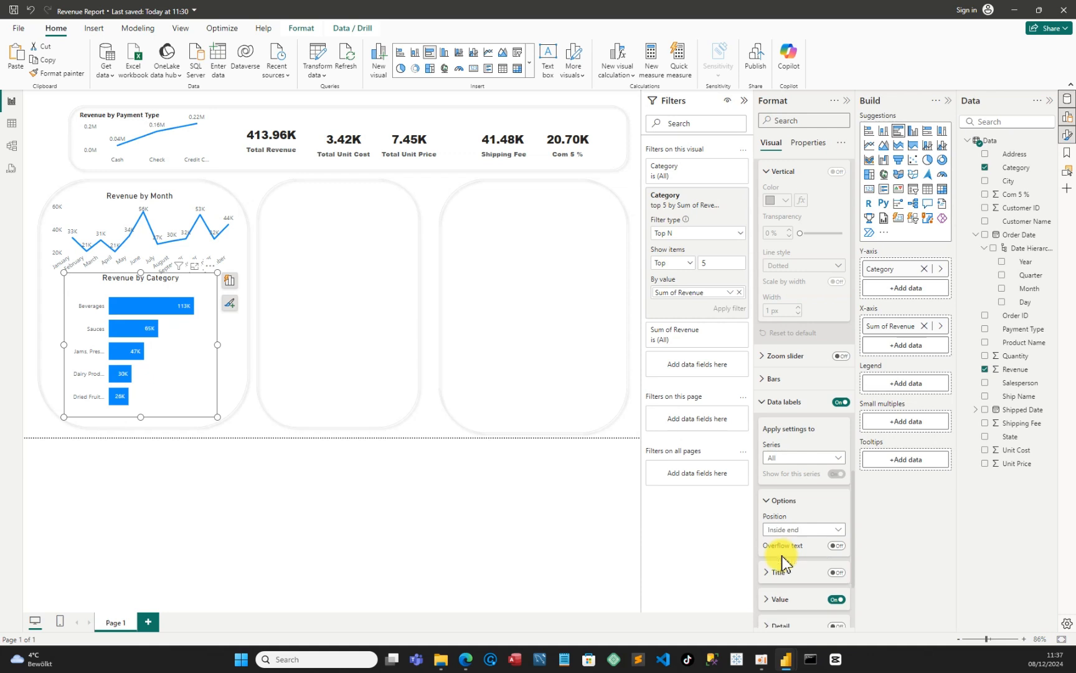
pyautogui.click(839, 531)
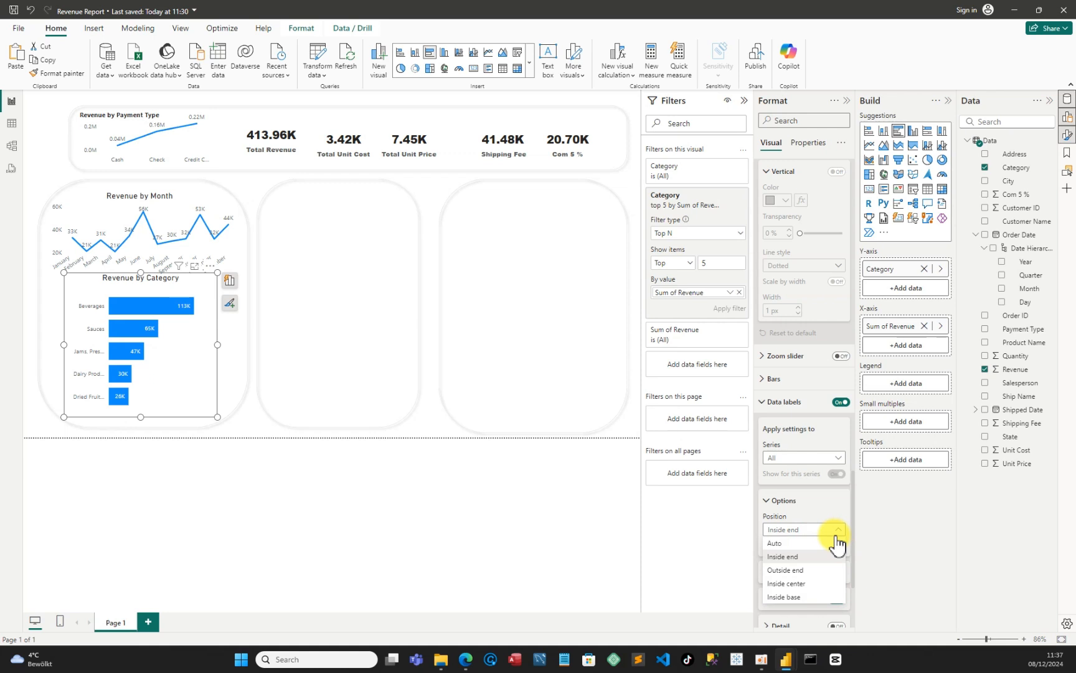
pyautogui.click(785, 569)
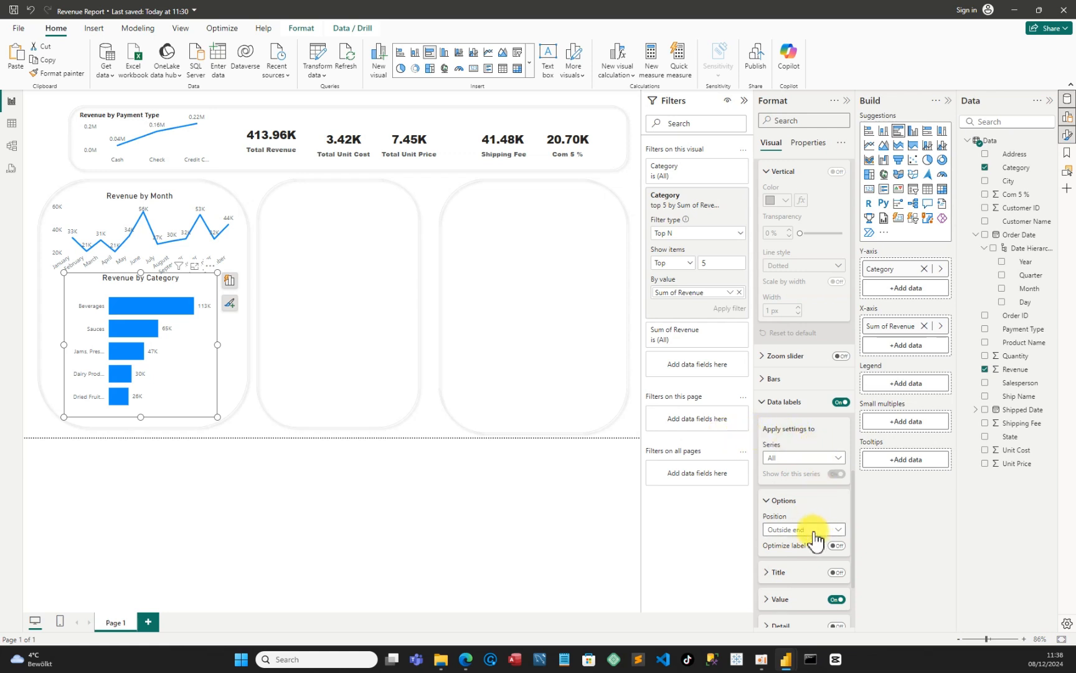
# - Move the Revenue by Category chart slightly down, to about horizontal 82 and vertical 396
pyautogui.scroll(-1, 813, 539)
pyautogui.scroll(-1, 813, 539)
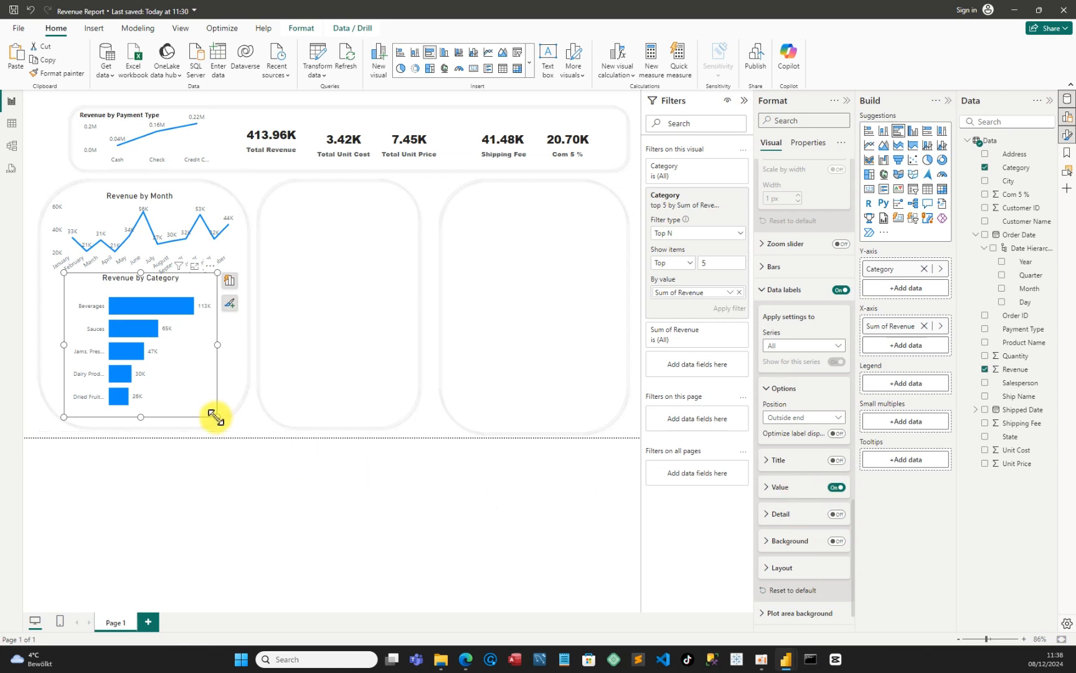
pyautogui.click(42, 149)
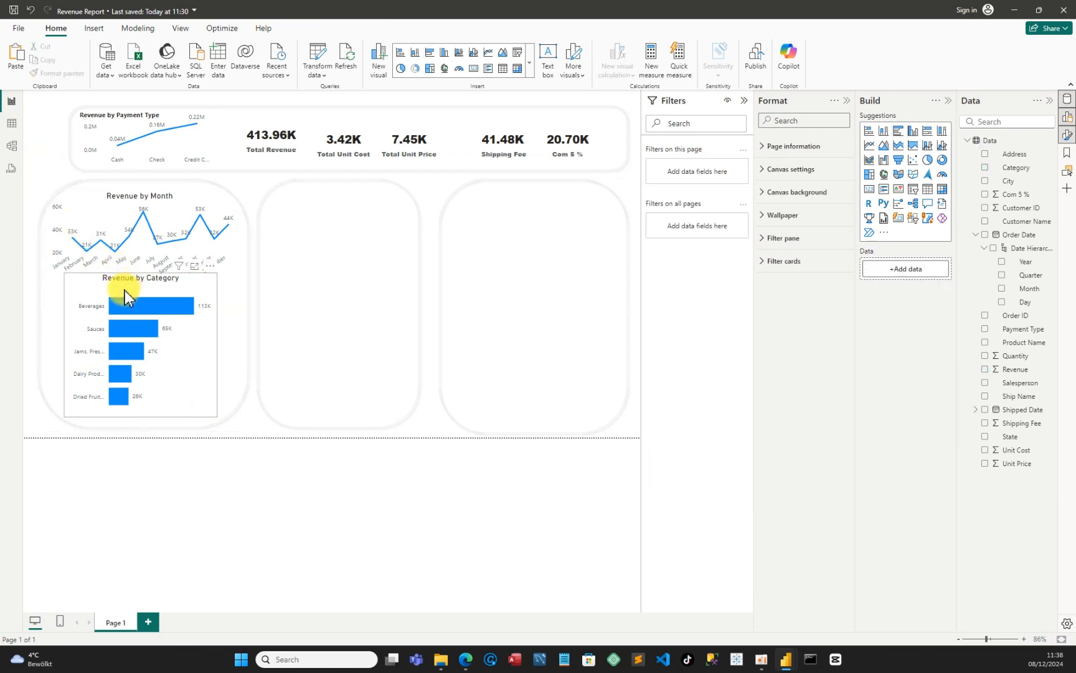
pyautogui.moveTo(117, 292); pyautogui.dragTo(120, 297)
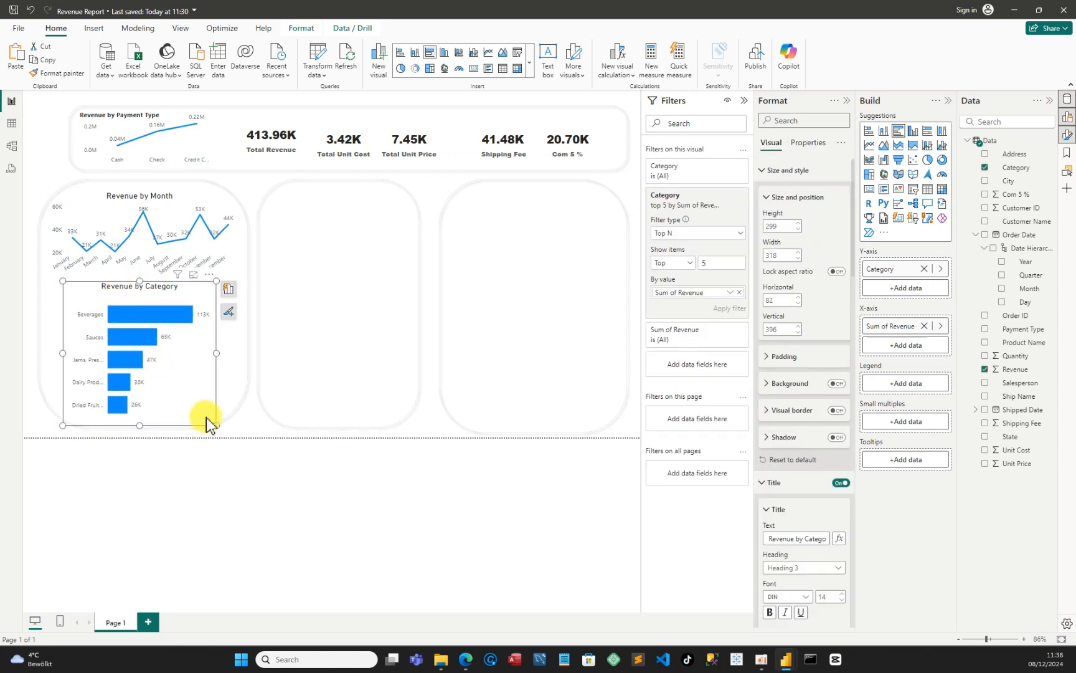
# - Resize the Revenue by Category chart to about 320 wide and 284 high, and save the report
pyautogui.moveTo(216, 424); pyautogui.dragTo(218, 418)
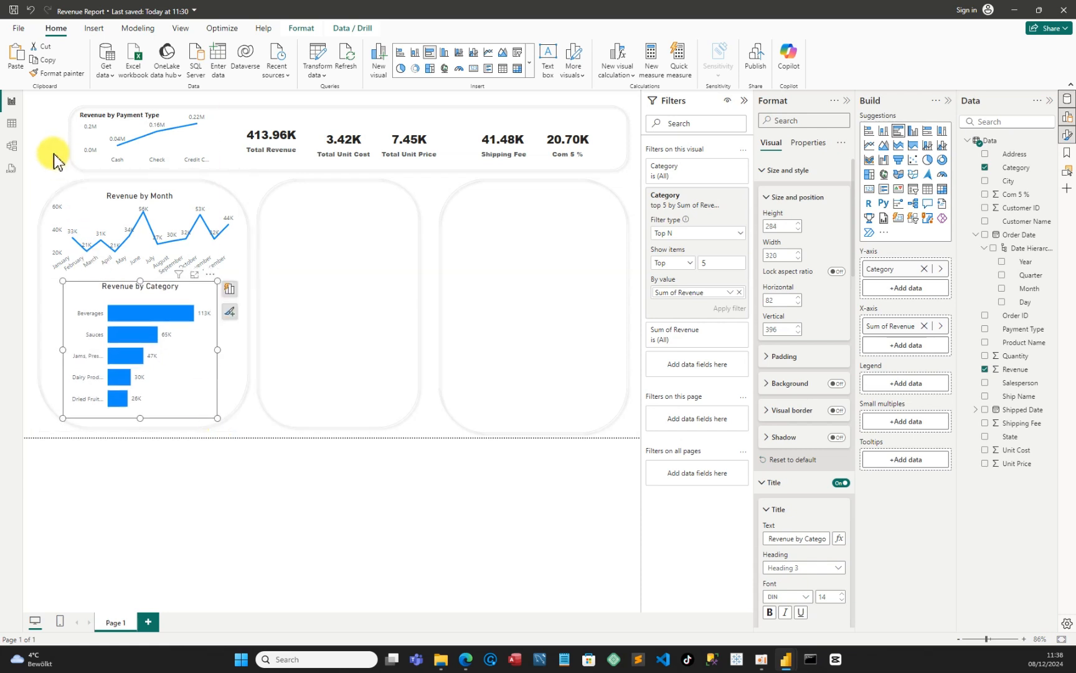
pyautogui.click(68, 162)
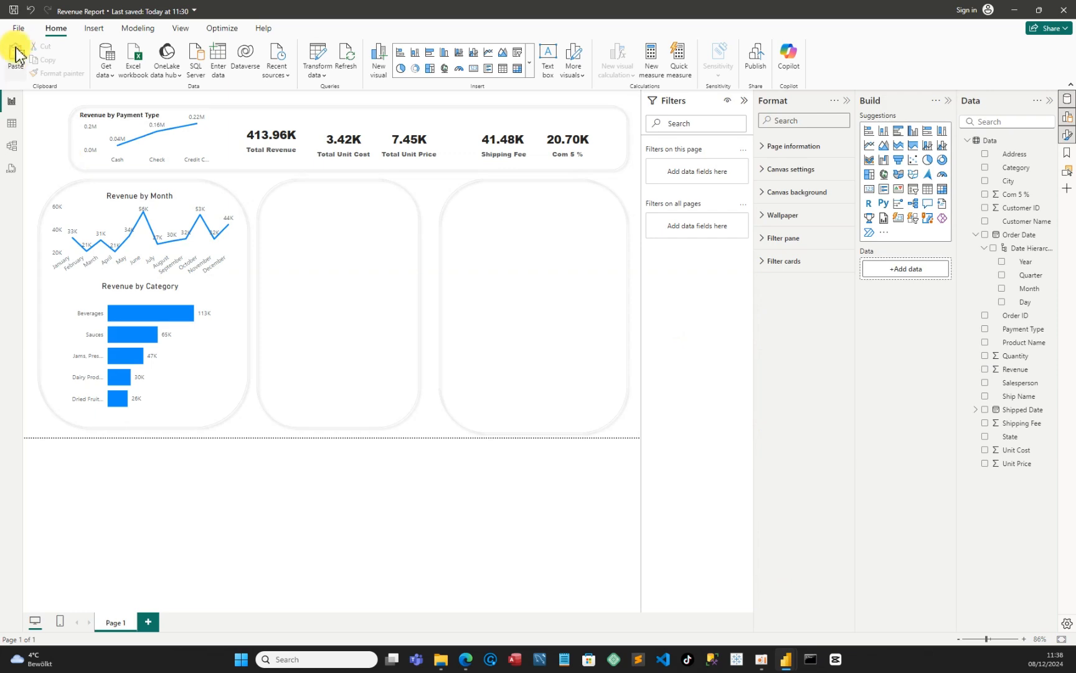
pyautogui.click(16, 28)
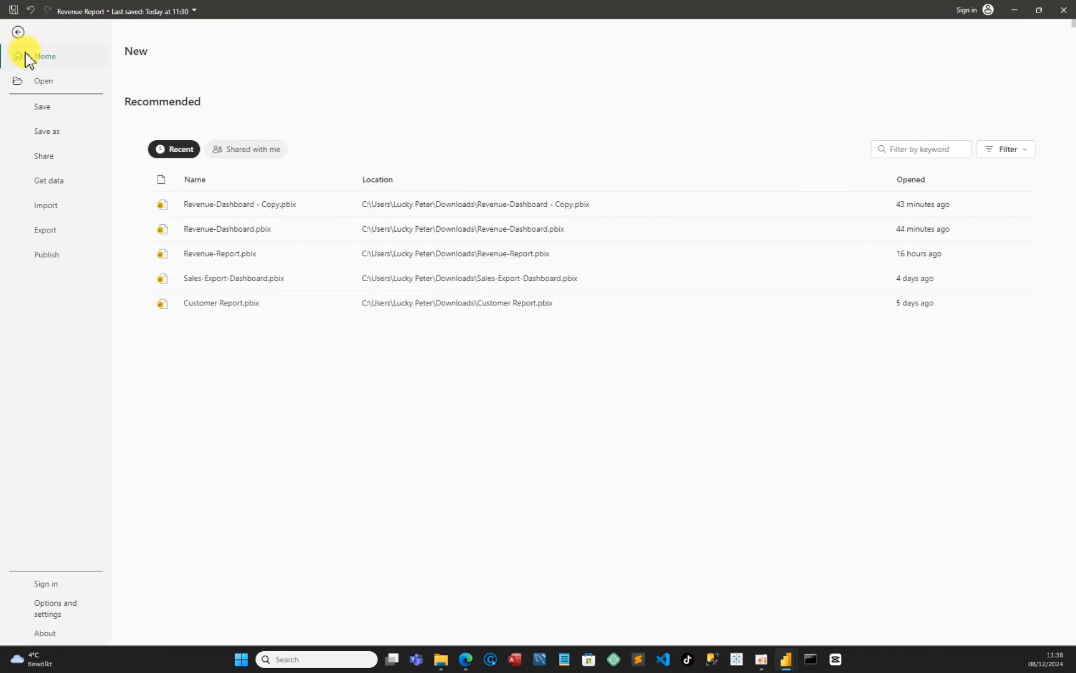
pyautogui.click(45, 107)
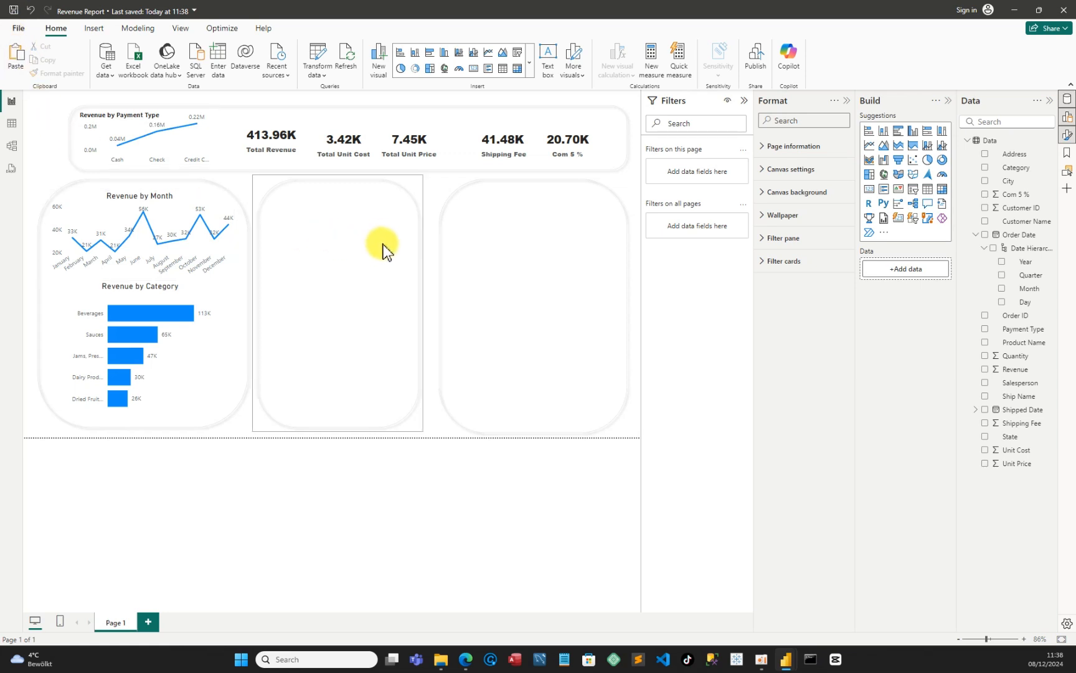
# - Widen the empty middle rounded background shape to about 377, up to the edge of the neighbouring panel
pyautogui.click(426, 307)
pyautogui.moveTo(426, 301); pyautogui.dragTo(432, 303)
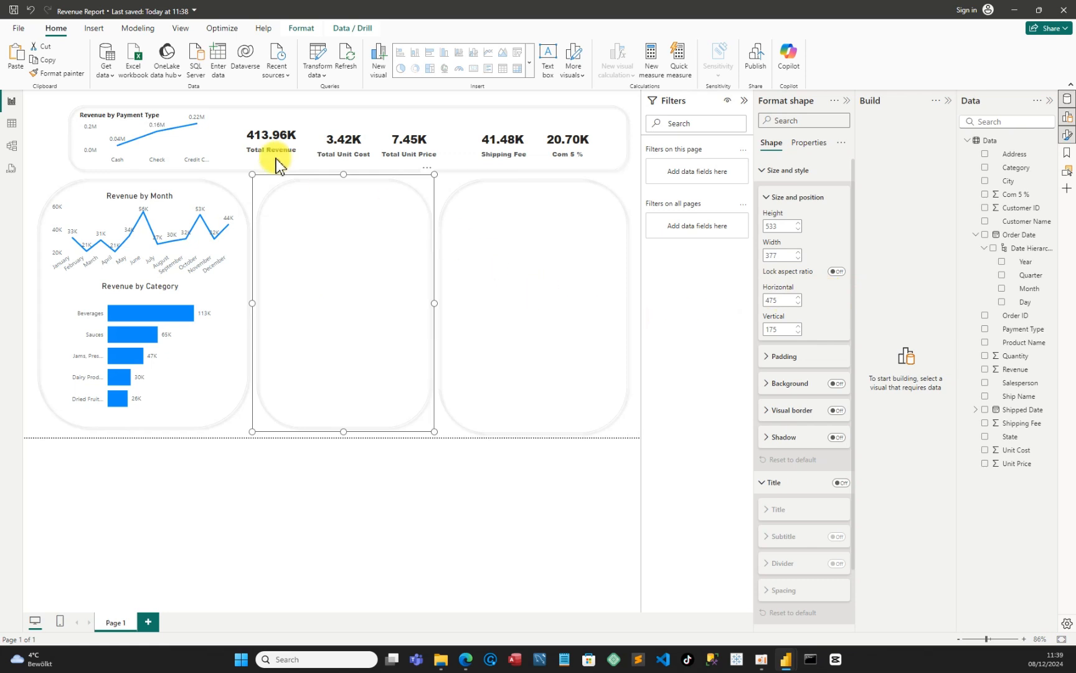
pyautogui.click(44, 141)
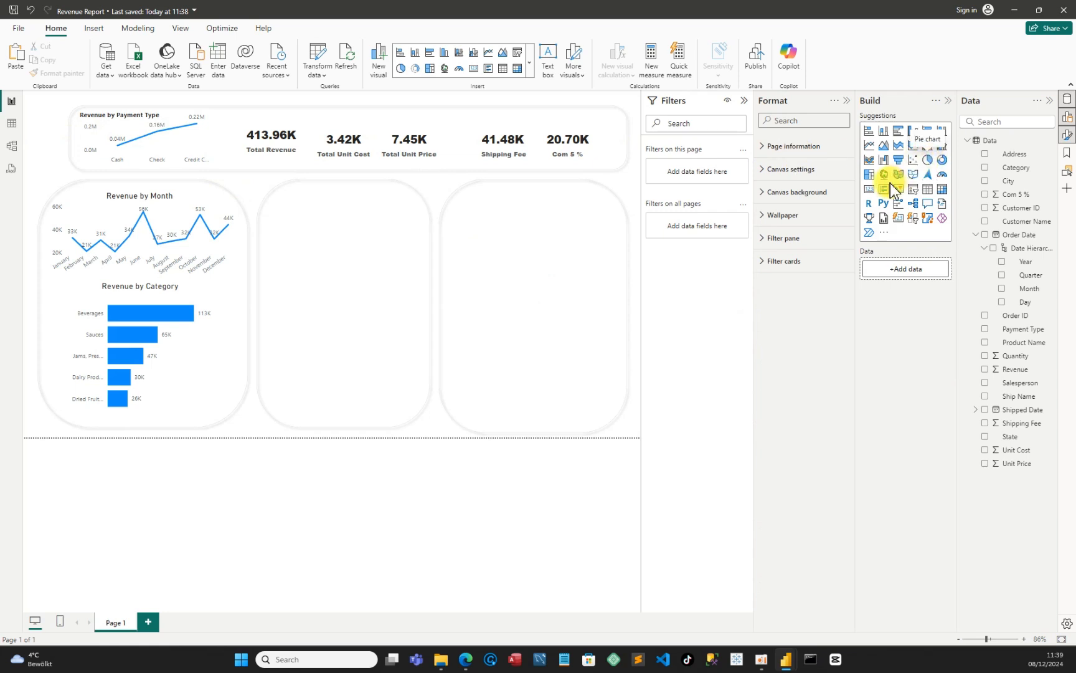
# - Insert a pie chart of Revenue by Product Name, about 331 wide and 271 high, in the upper part of the middle panel
pyautogui.click(928, 159)
pyautogui.moveTo(153, 190); pyautogui.dragTo(350, 252)
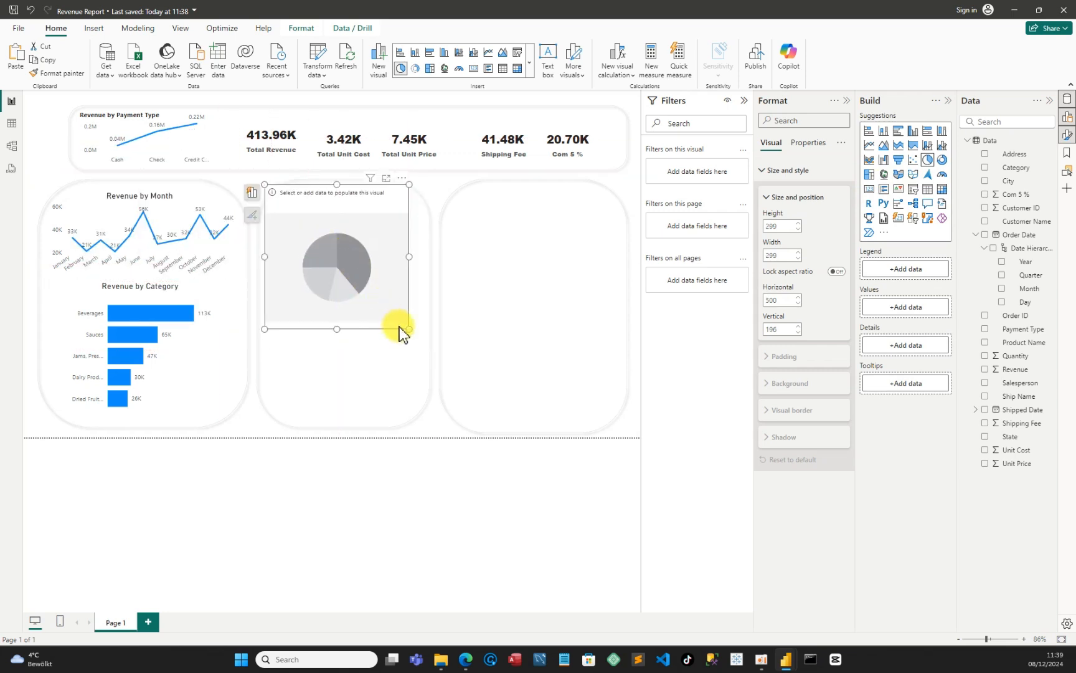
pyautogui.moveTo(408, 328); pyautogui.dragTo(424, 316)
pyautogui.moveTo(381, 273)
pyautogui.mouseDown()
pyautogui.moveTo(384, 283)
pyautogui.moveTo(374, 258)
pyautogui.mouseUp()
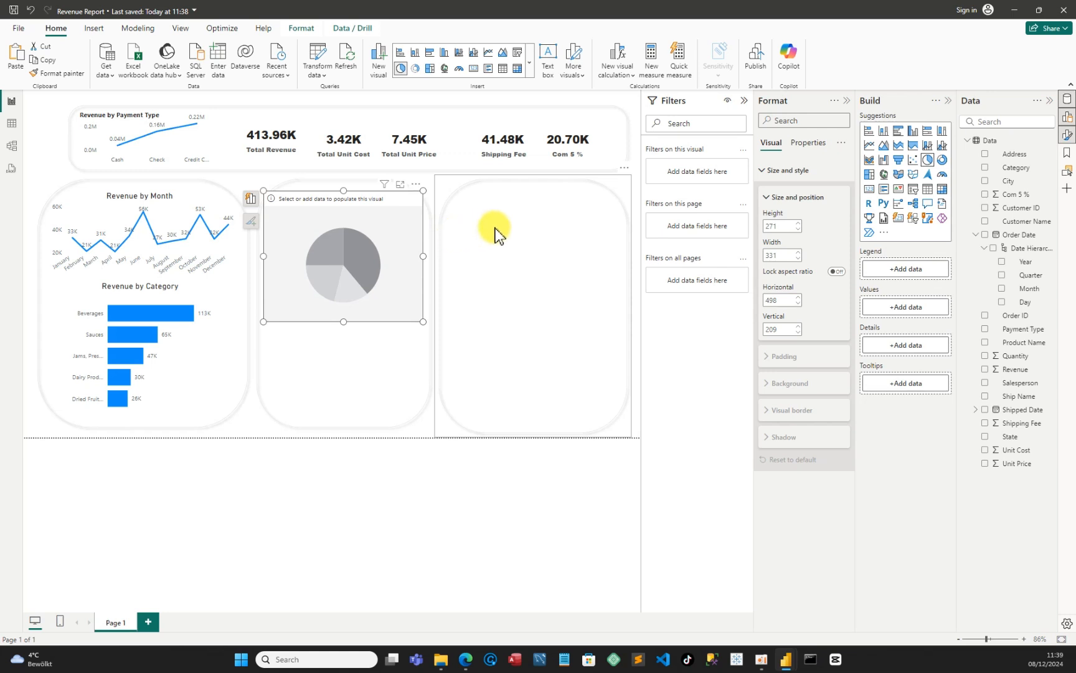
pyautogui.click(986, 370)
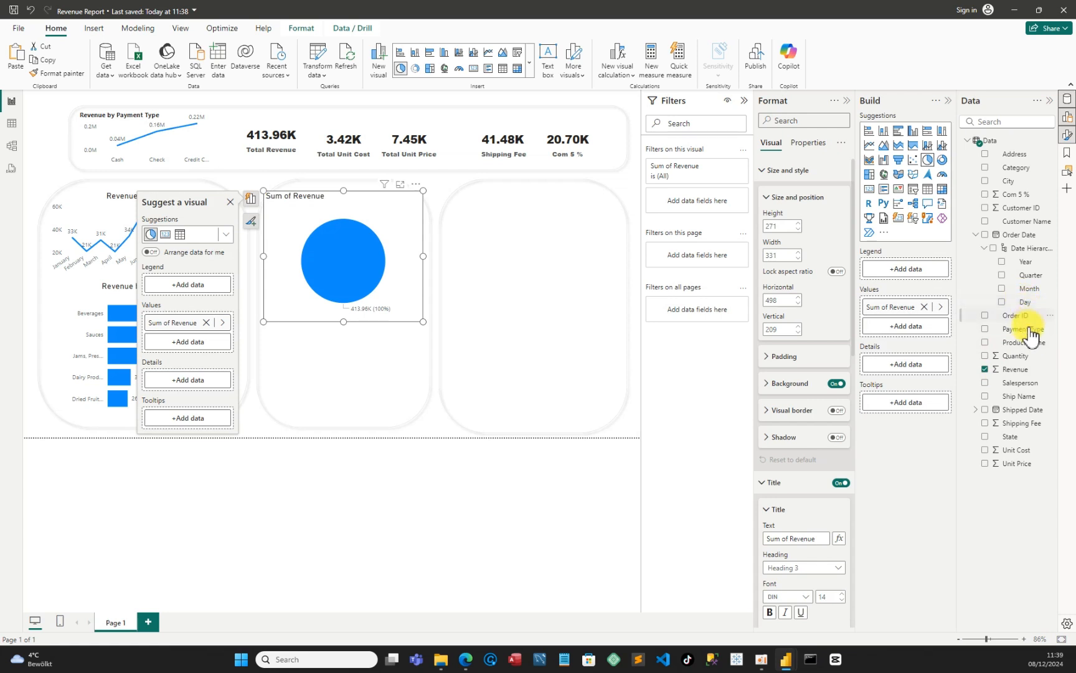
pyautogui.click(985, 343)
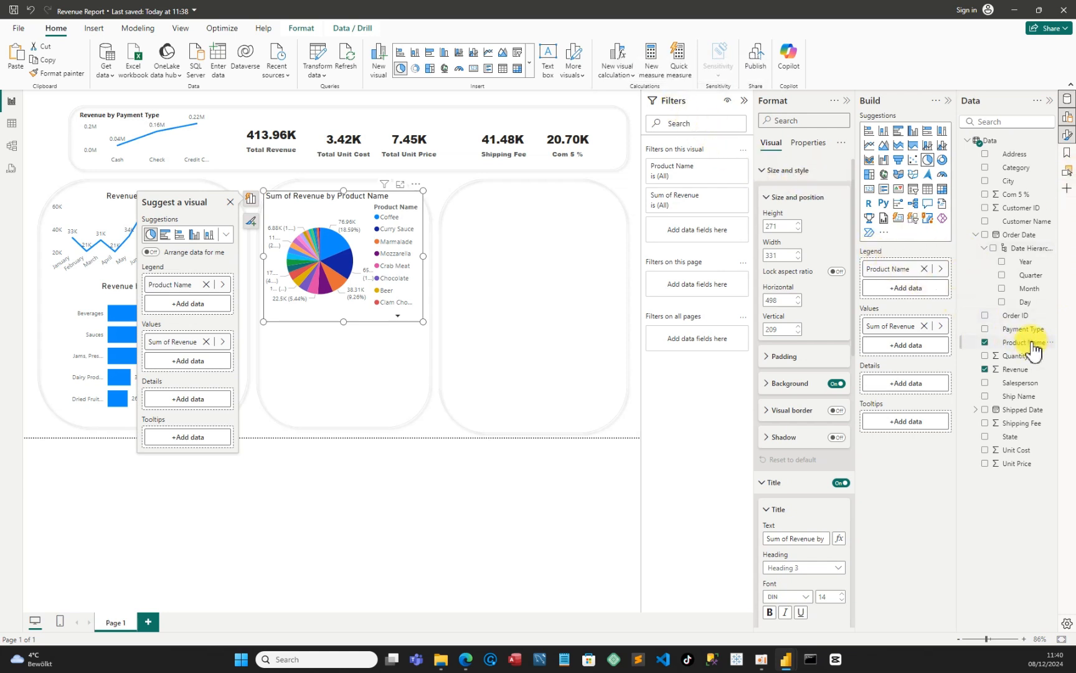
# - Apply a Top N filter on Product Name that limits the pie chart to the top 5 by Sum of Revenue
pyautogui.moveTo(1033, 350); pyautogui.dragTo(718, 234)
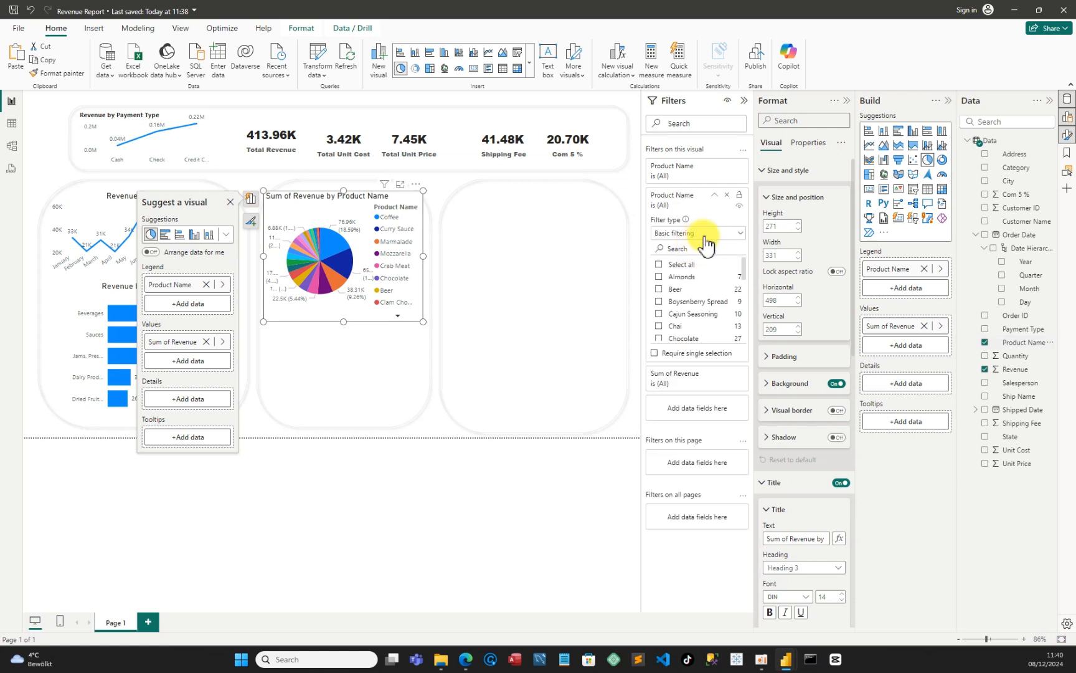
pyautogui.click(743, 243)
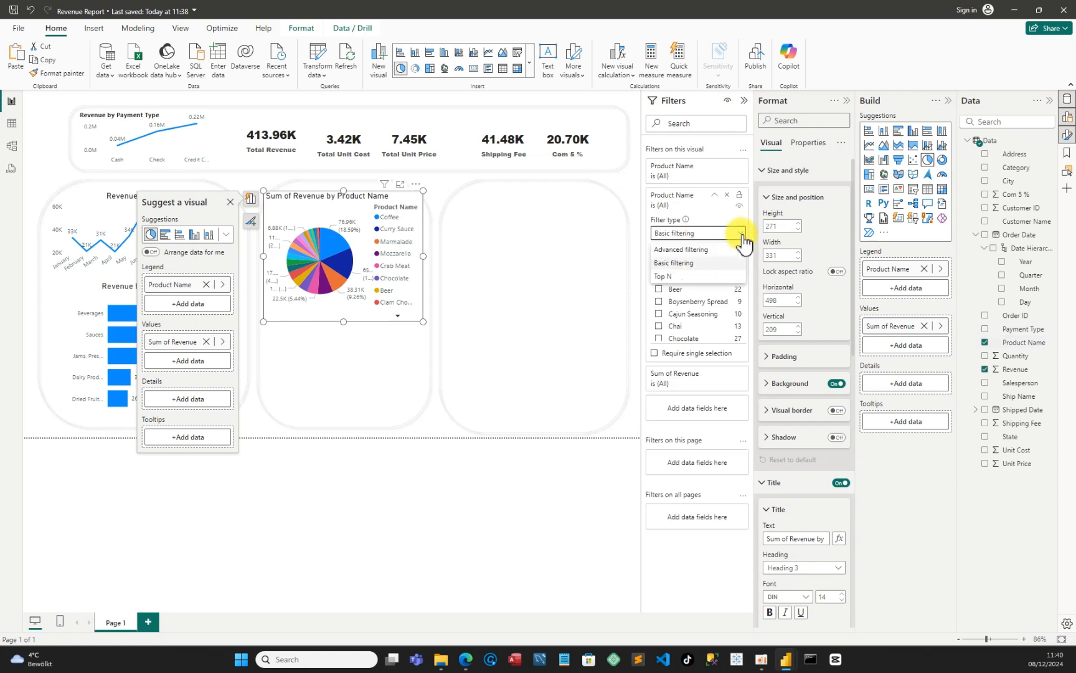
pyautogui.click(681, 279)
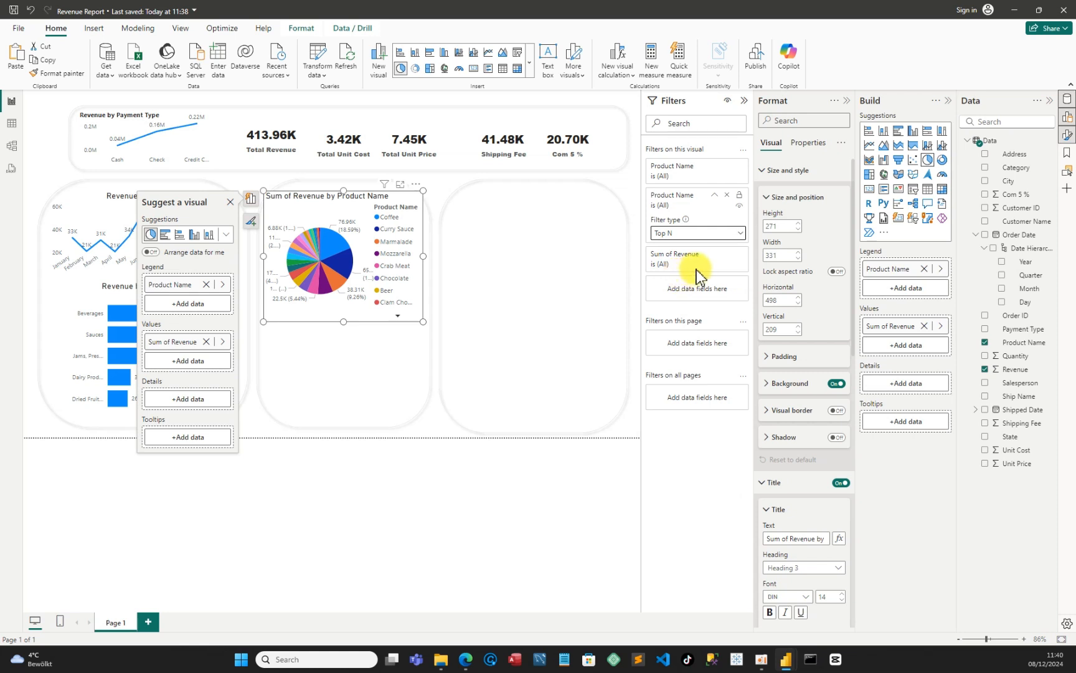
pyautogui.click(717, 261)
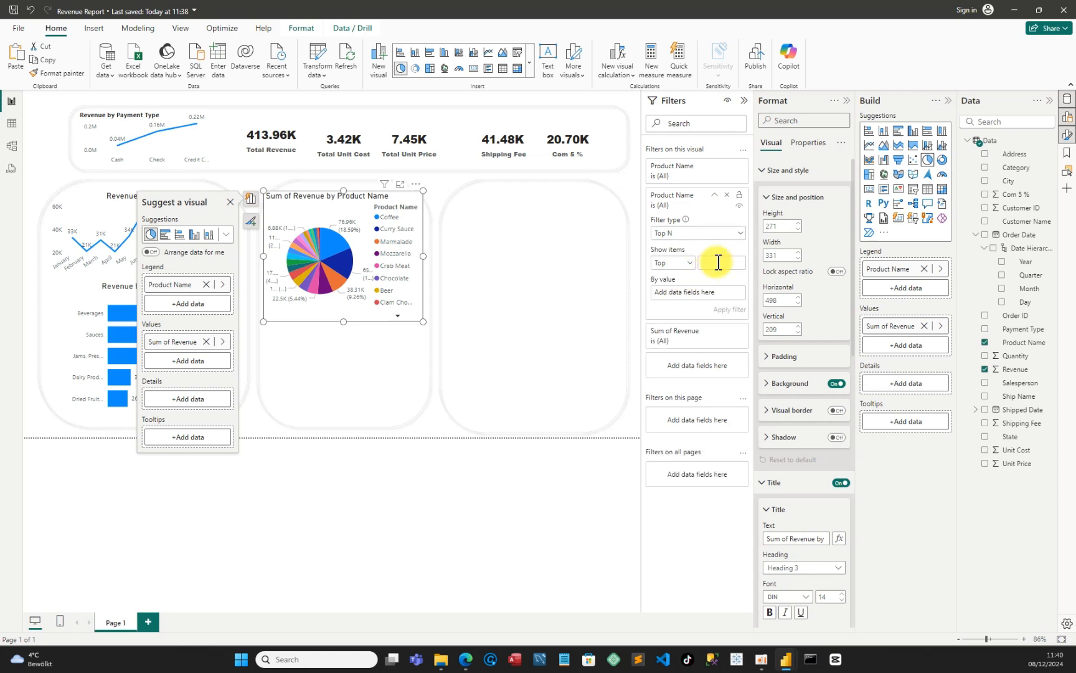
pyautogui.write('5')
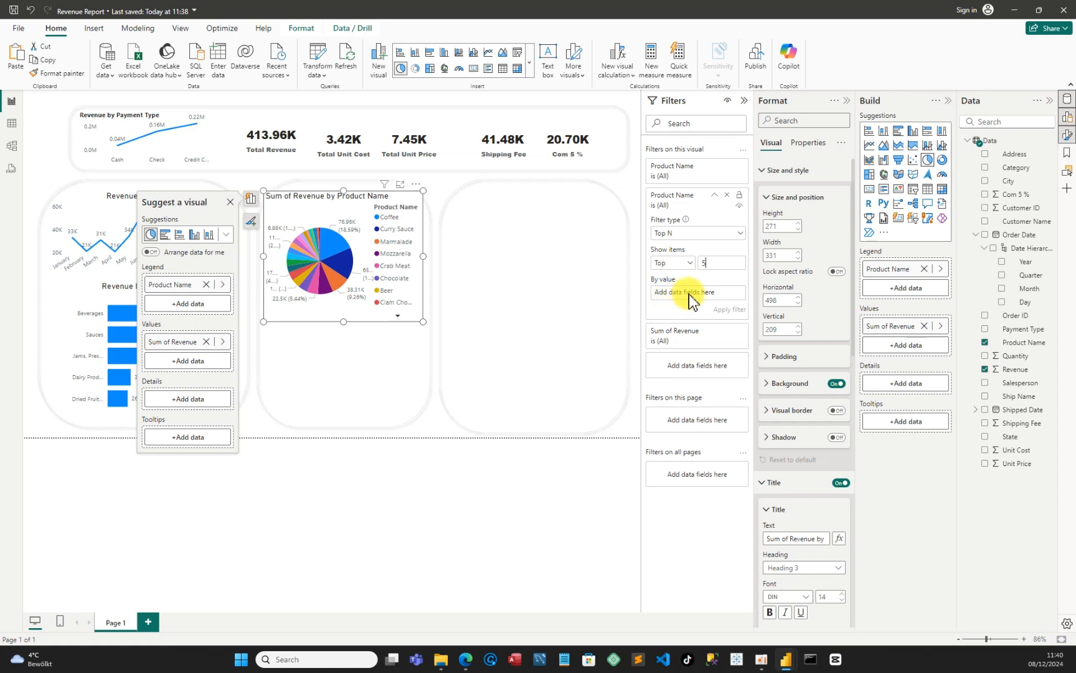
pyautogui.moveTo(1023, 378); pyautogui.dragTo(700, 291)
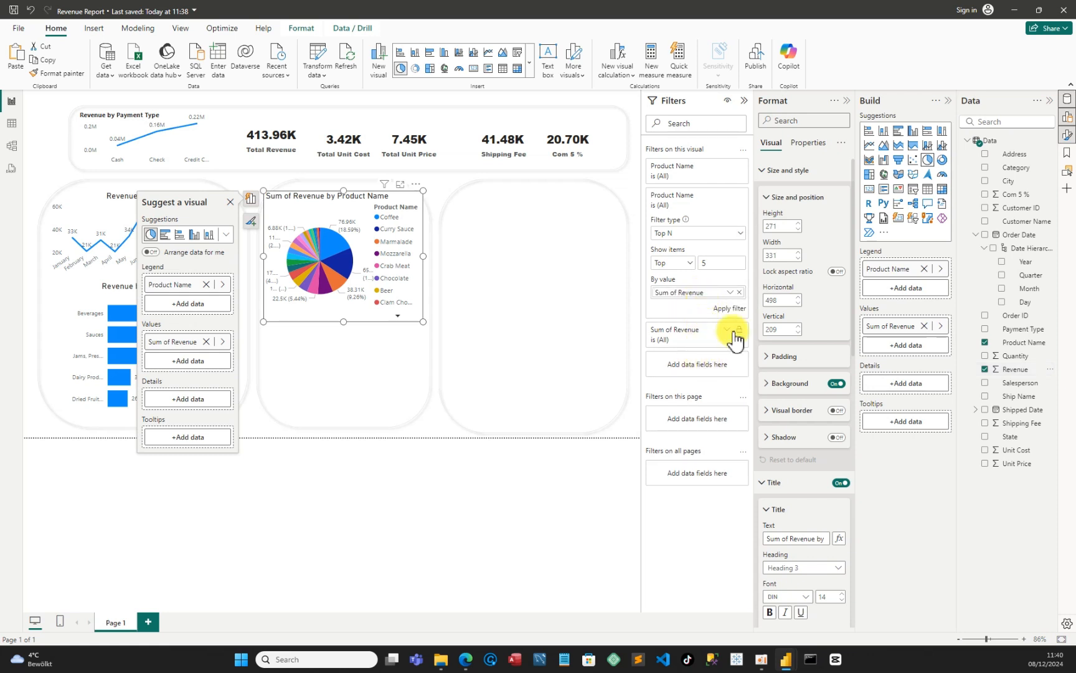
pyautogui.click(732, 309)
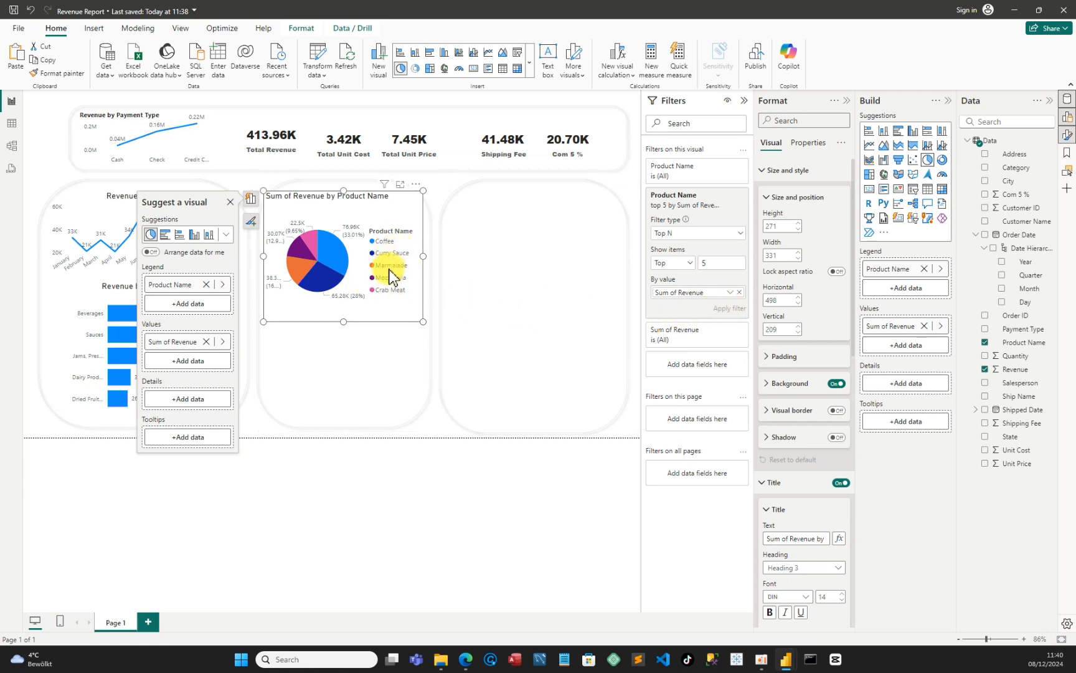
# - Widen the pie chart to about 354 and turn off its background
pyautogui.moveTo(422, 256); pyautogui.dragTo(434, 265)
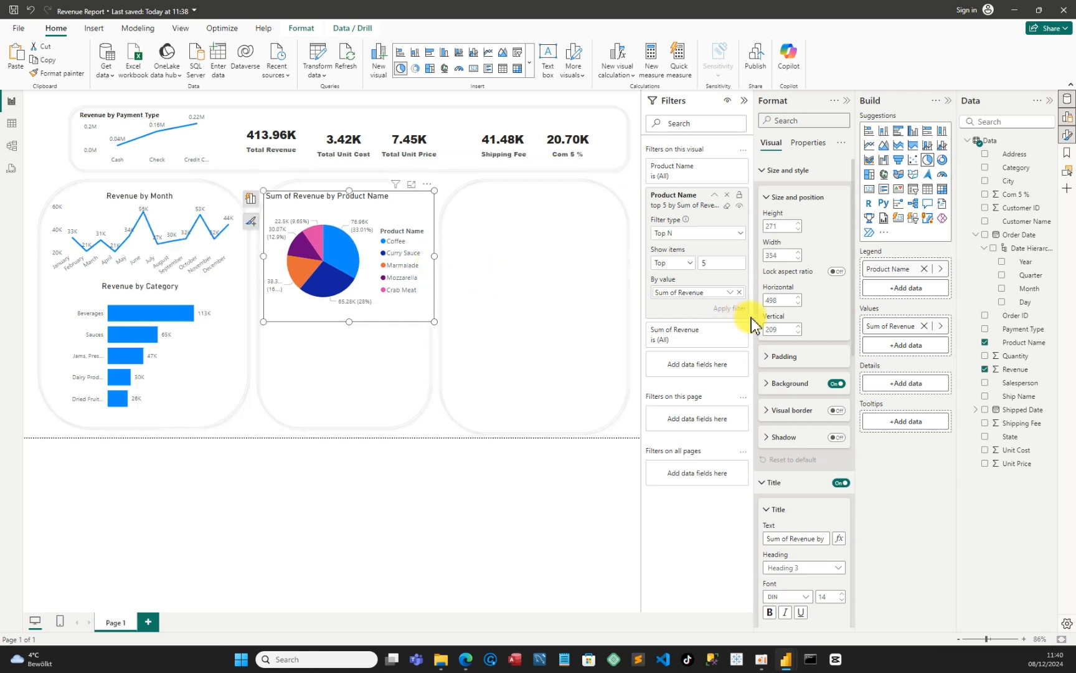
pyautogui.click(836, 384)
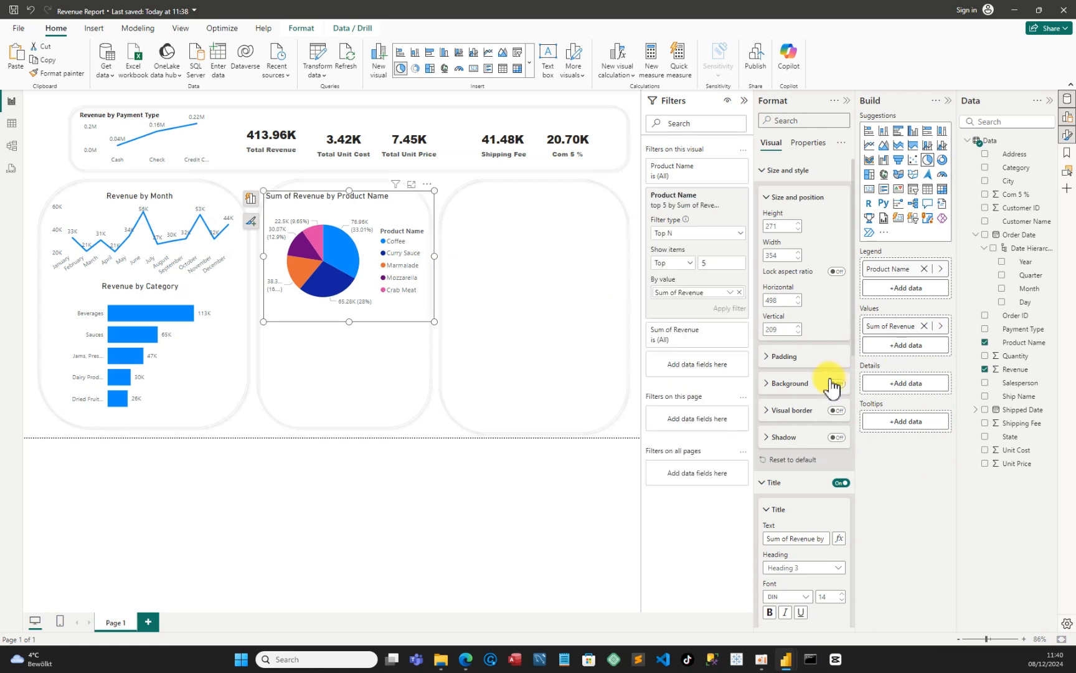
# - Shorten the pie chart's title to "Revenue by Product Name" and center it horizontally
pyautogui.click(762, 484)
pyautogui.click(765, 484)
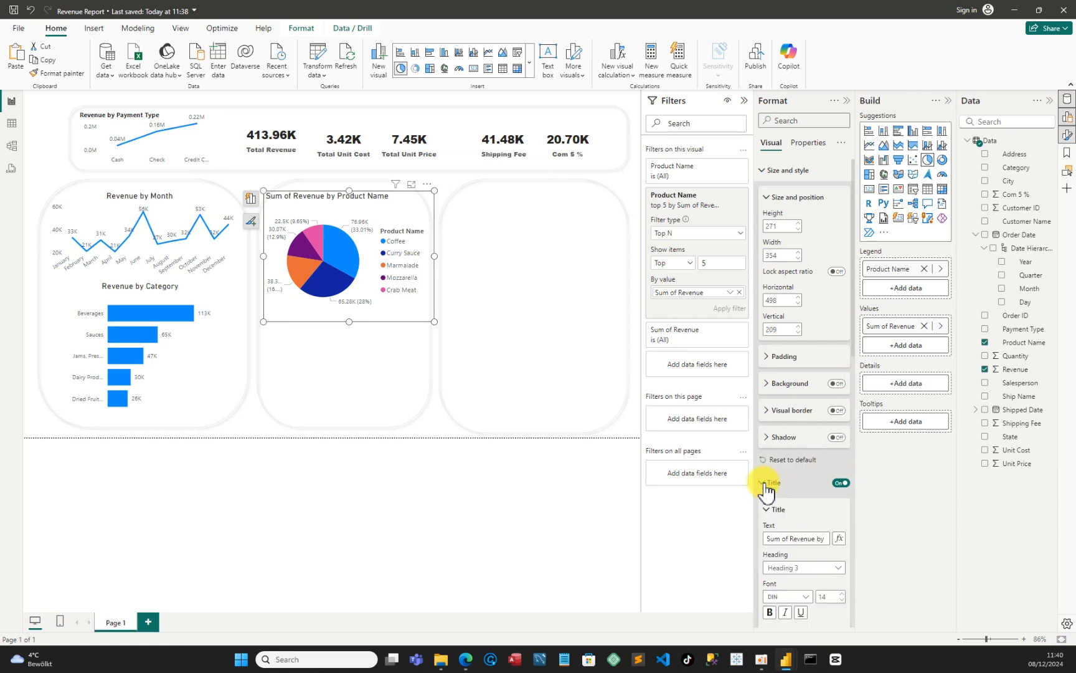
pyautogui.scroll(-2, 782, 534)
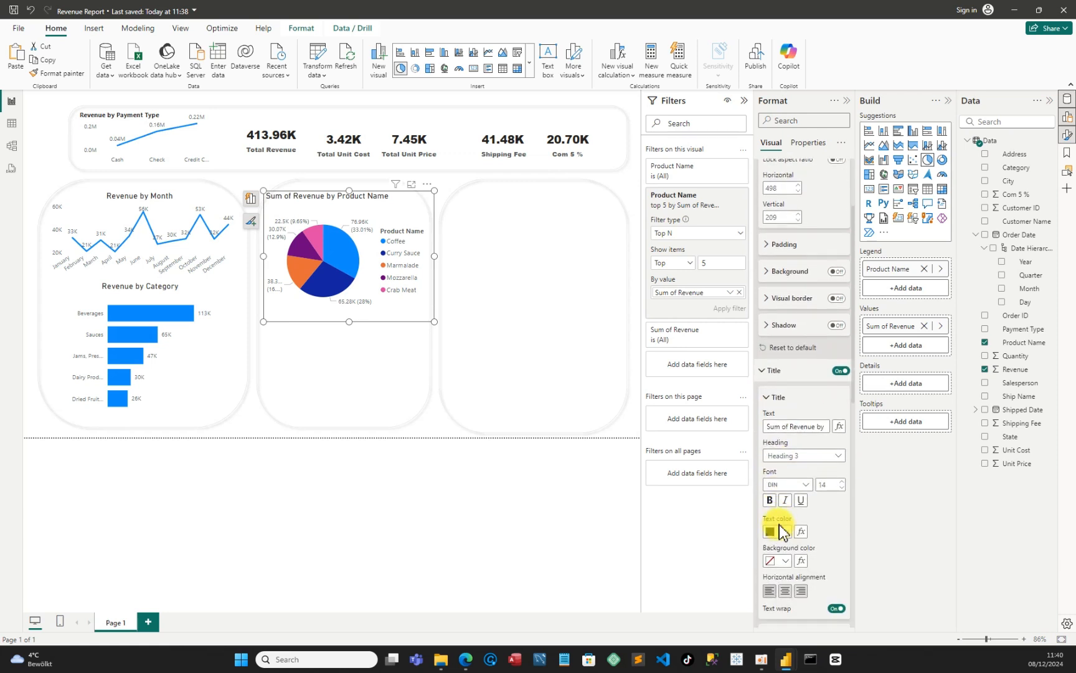
pyautogui.click(788, 426)
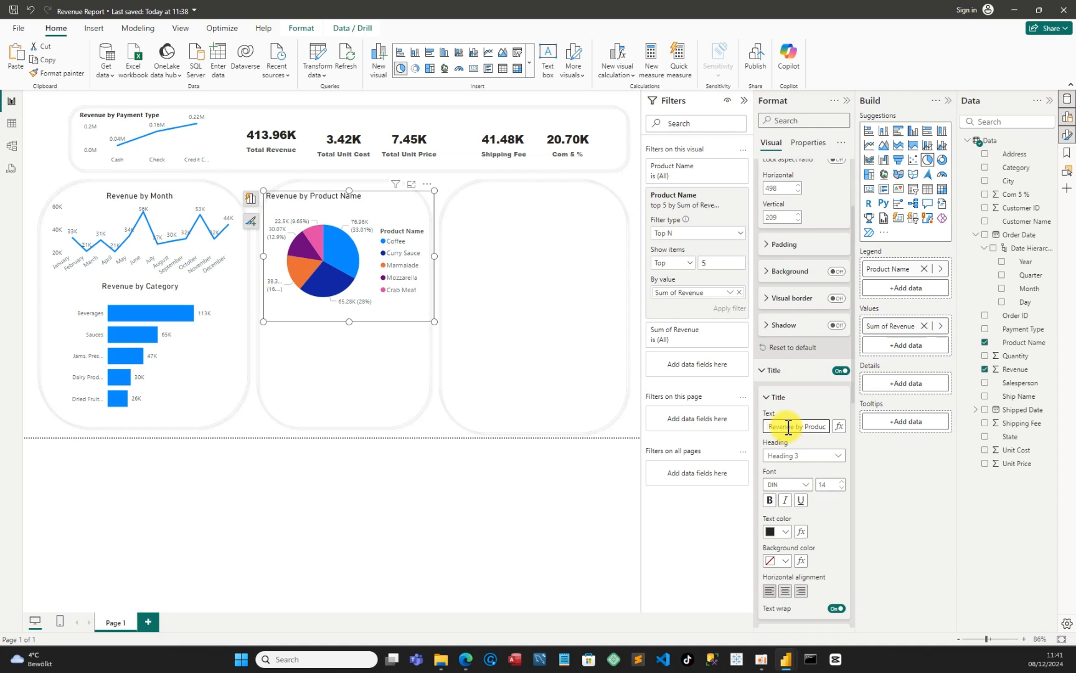
pyautogui.click(784, 590)
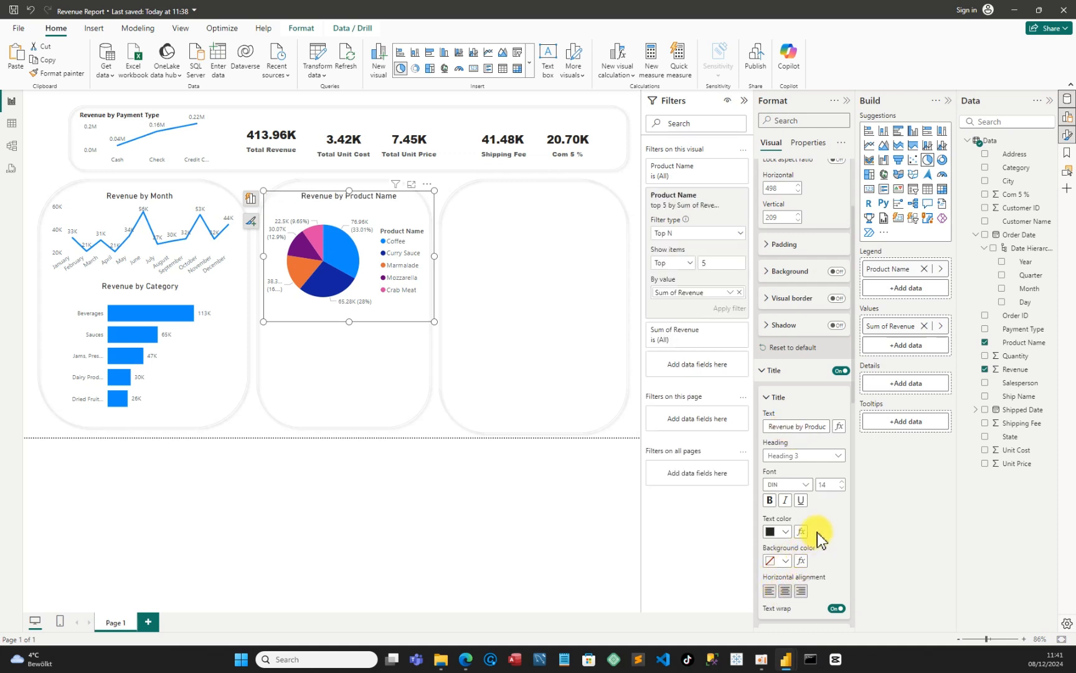
# - Turn off the pie chart's legend and set its label contents to All detail labels
pyautogui.scroll(-5, 817, 533)
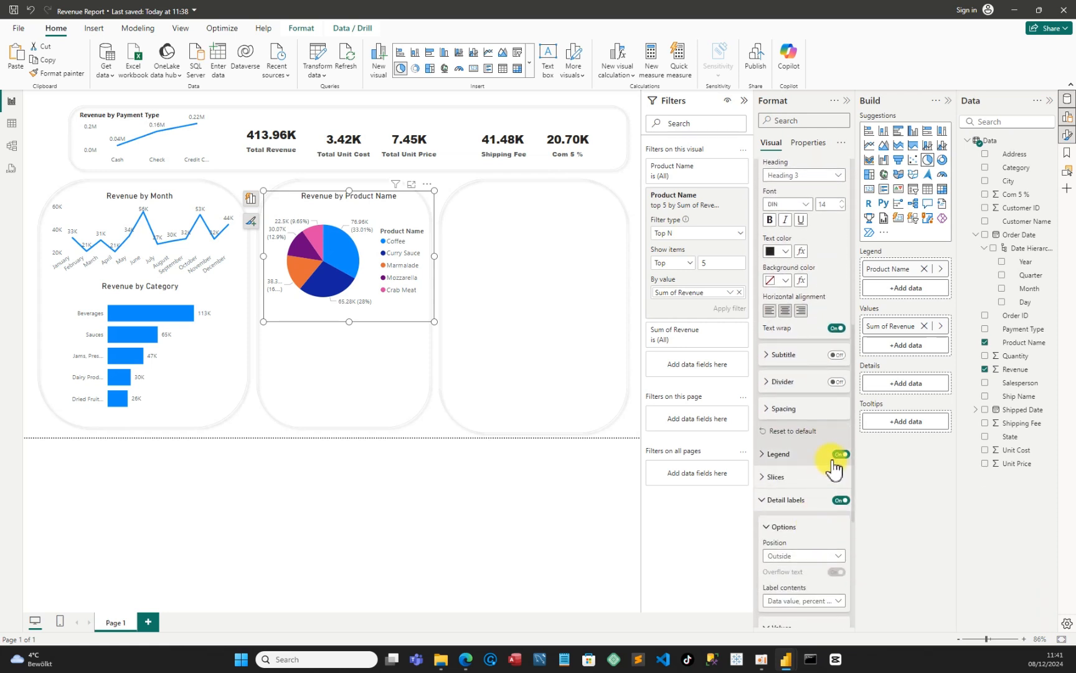
pyautogui.click(841, 456)
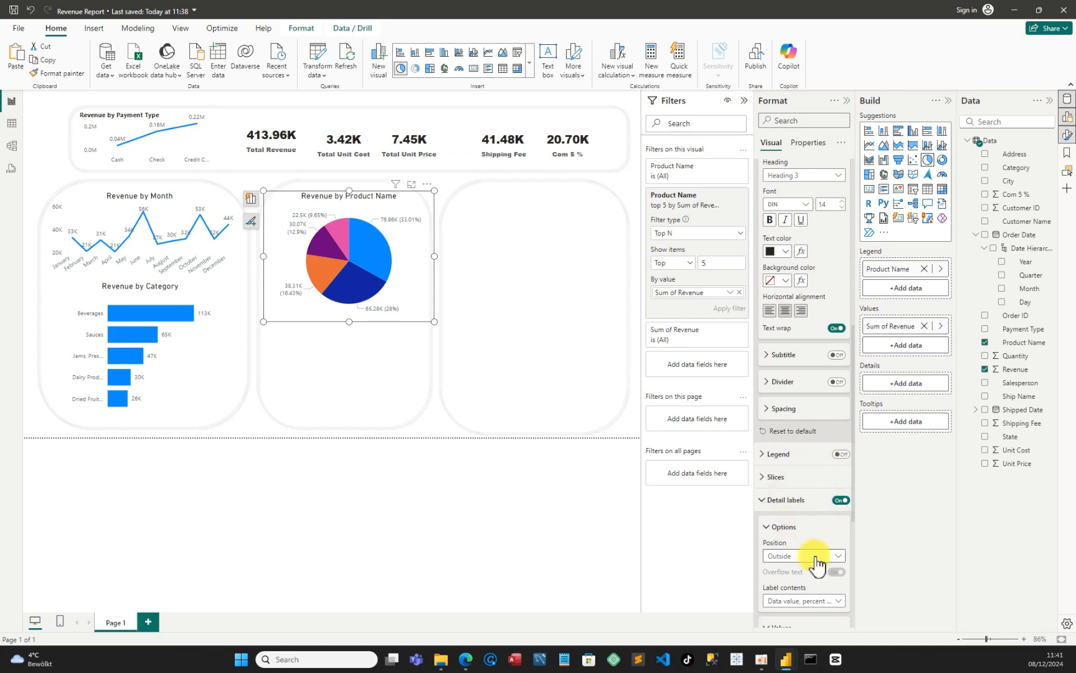
pyautogui.scroll(-3, 816, 560)
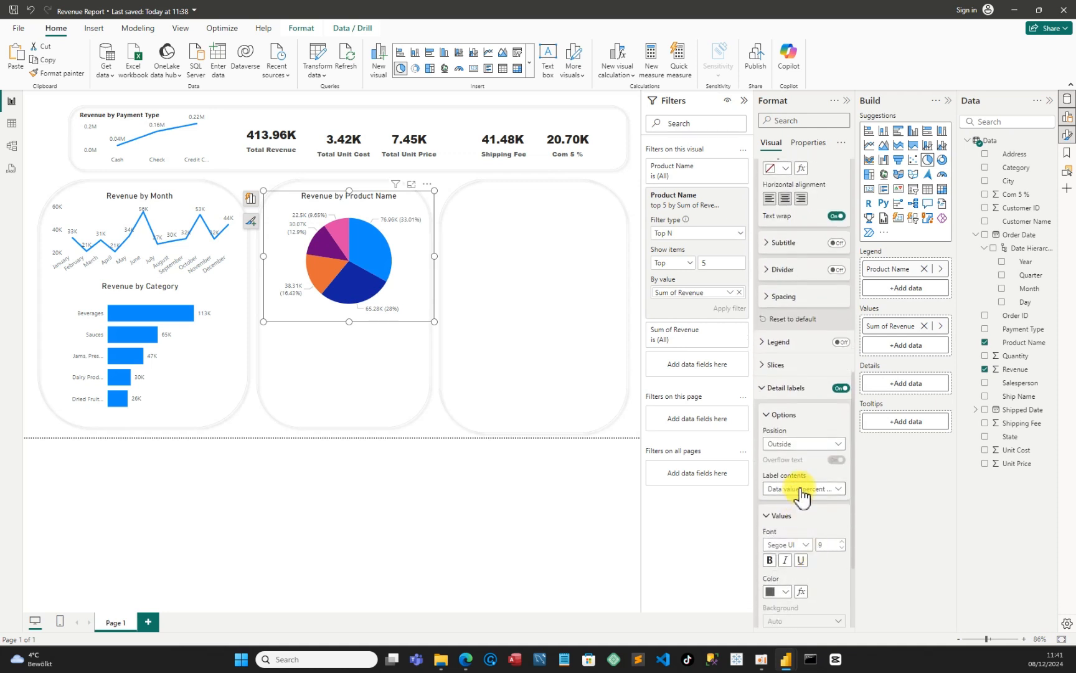
pyautogui.click(839, 490)
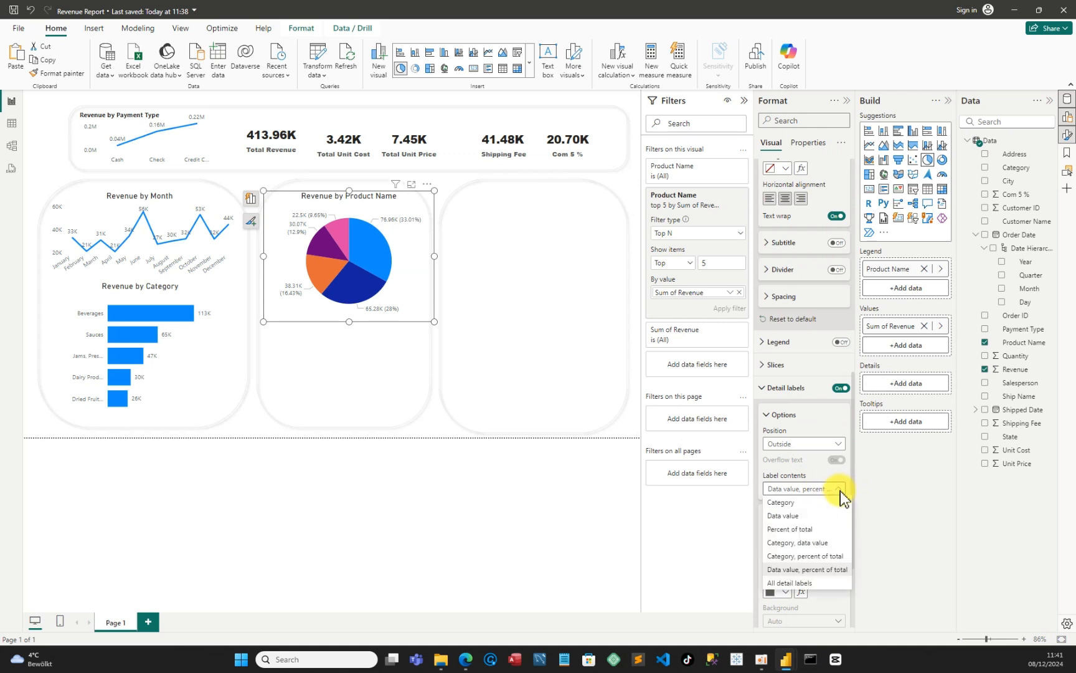
pyautogui.click(784, 584)
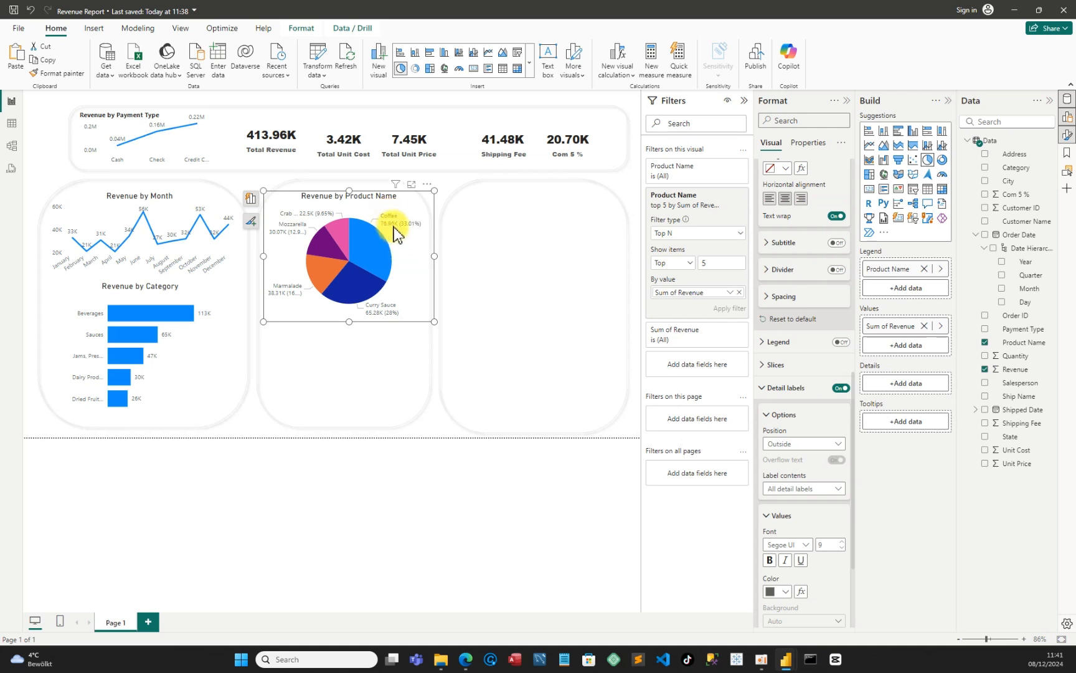
# - Widen the pie chart slightly on both sides and move it up a little within the middle panel
pyautogui.moveTo(436, 256); pyautogui.dragTo(444, 257)
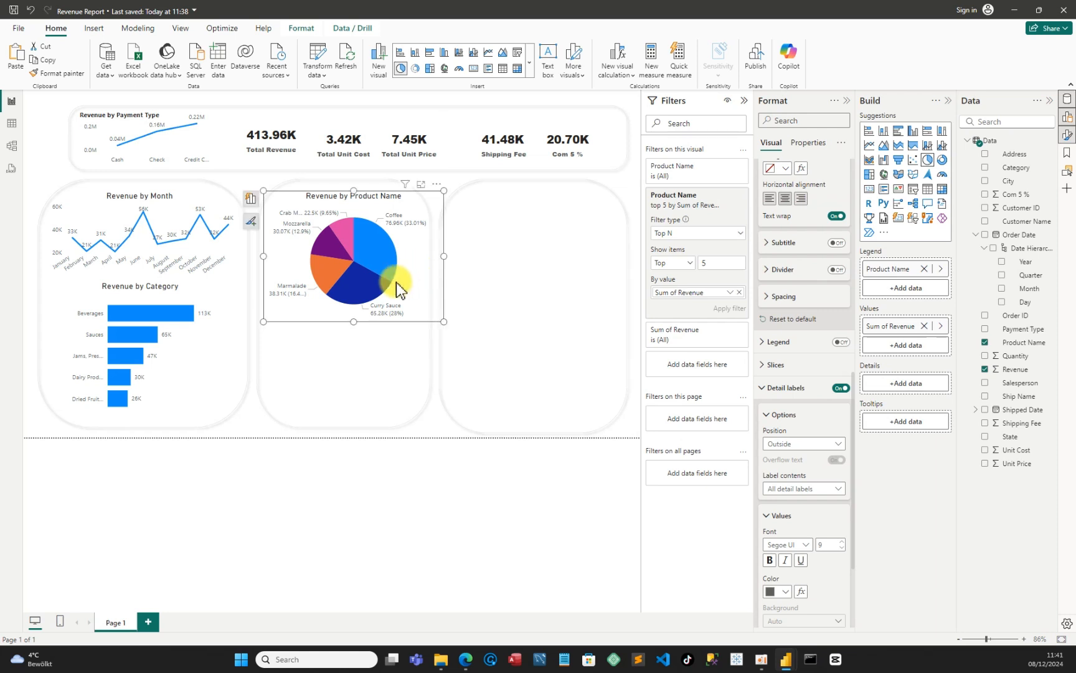
pyautogui.moveTo(262, 257); pyautogui.dragTo(252, 260)
pyautogui.moveTo(408, 252); pyautogui.dragTo(404, 245)
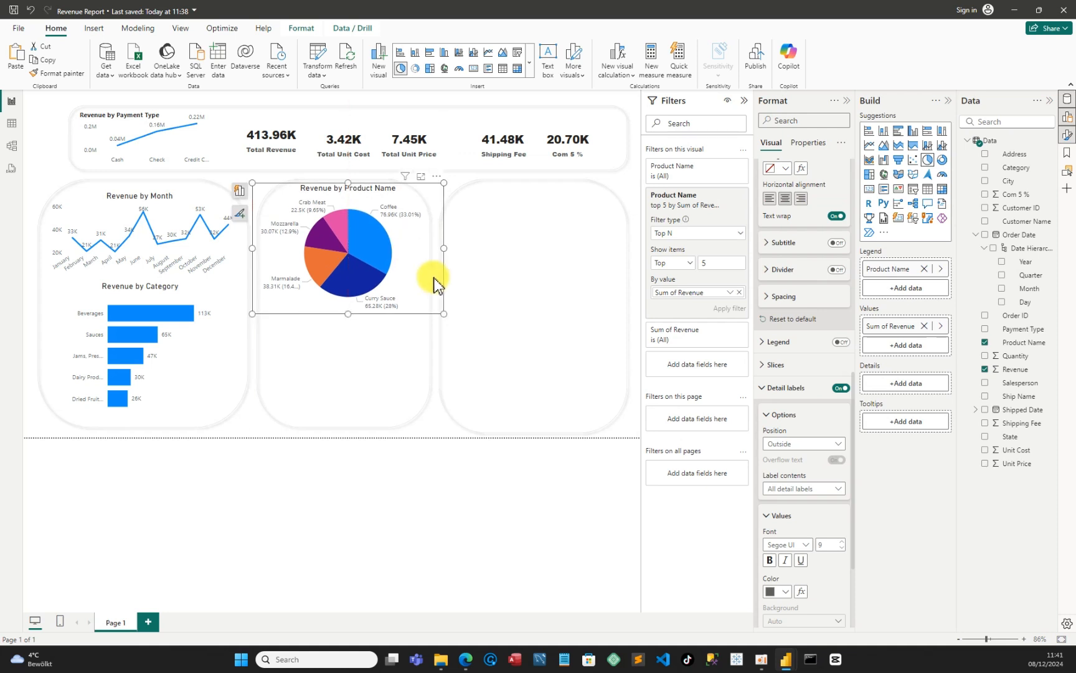
pyautogui.click(450, 315)
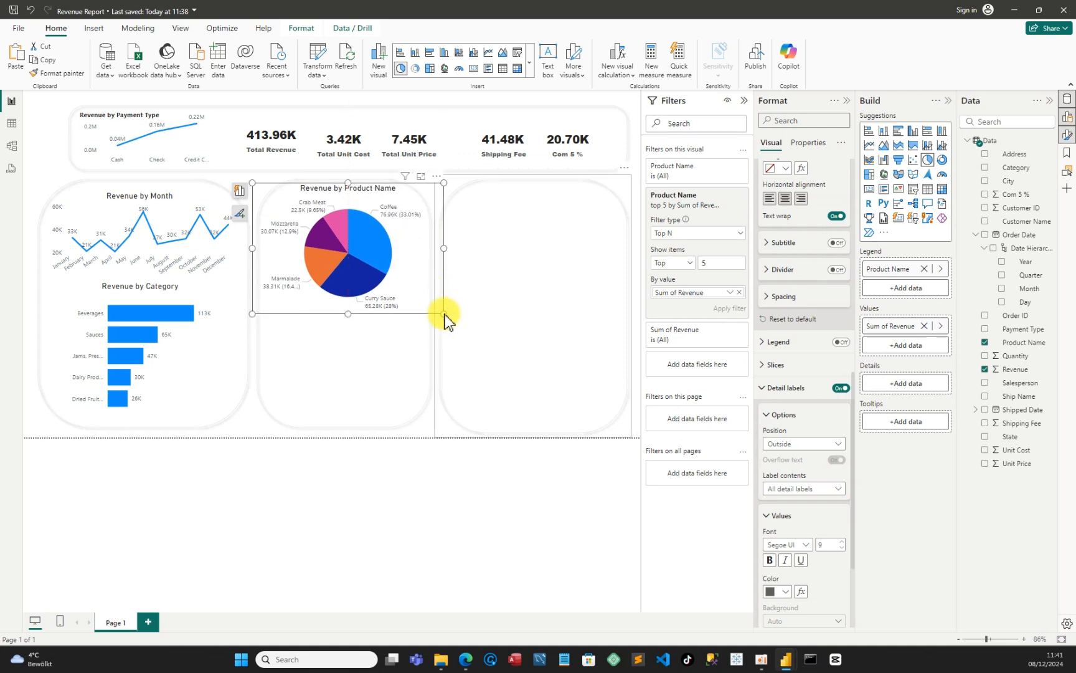
pyautogui.click(444, 311)
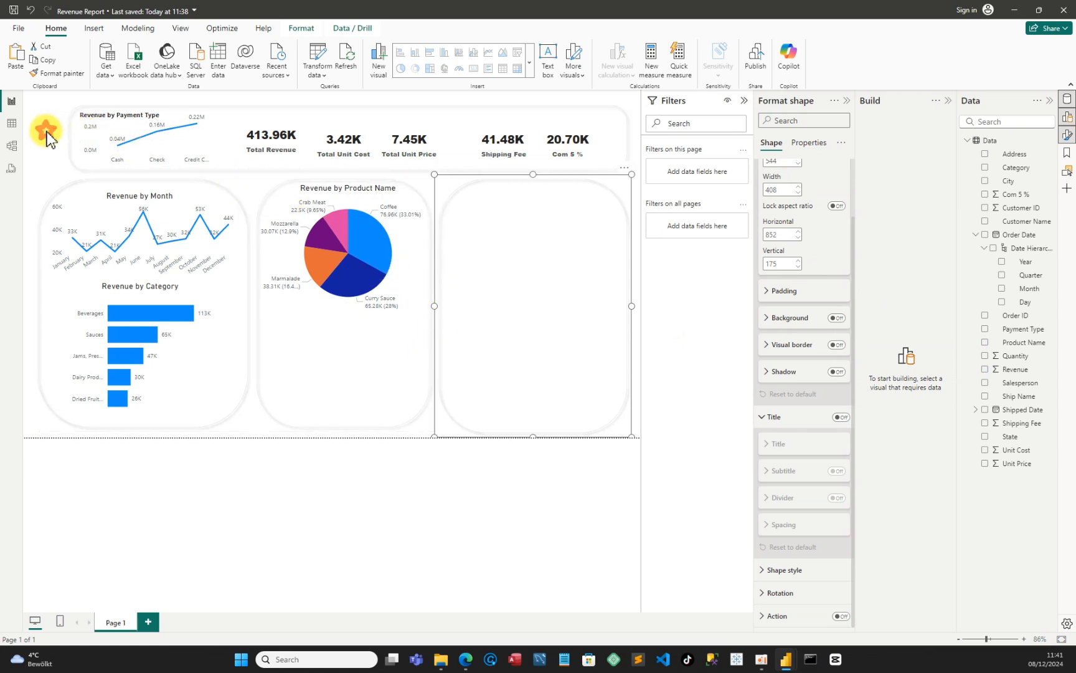
# - Add a donut chart beneath the pie chart in the middle panel, sized about 346 wide by 235 high
pyautogui.click(65, 144)
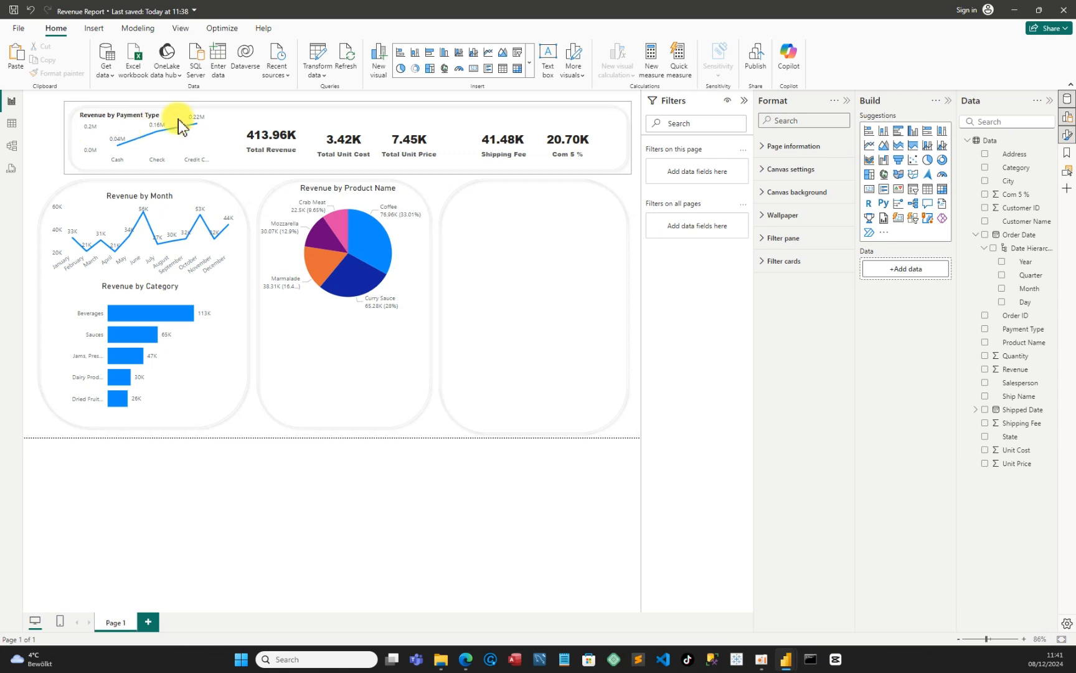
pyautogui.click(929, 163)
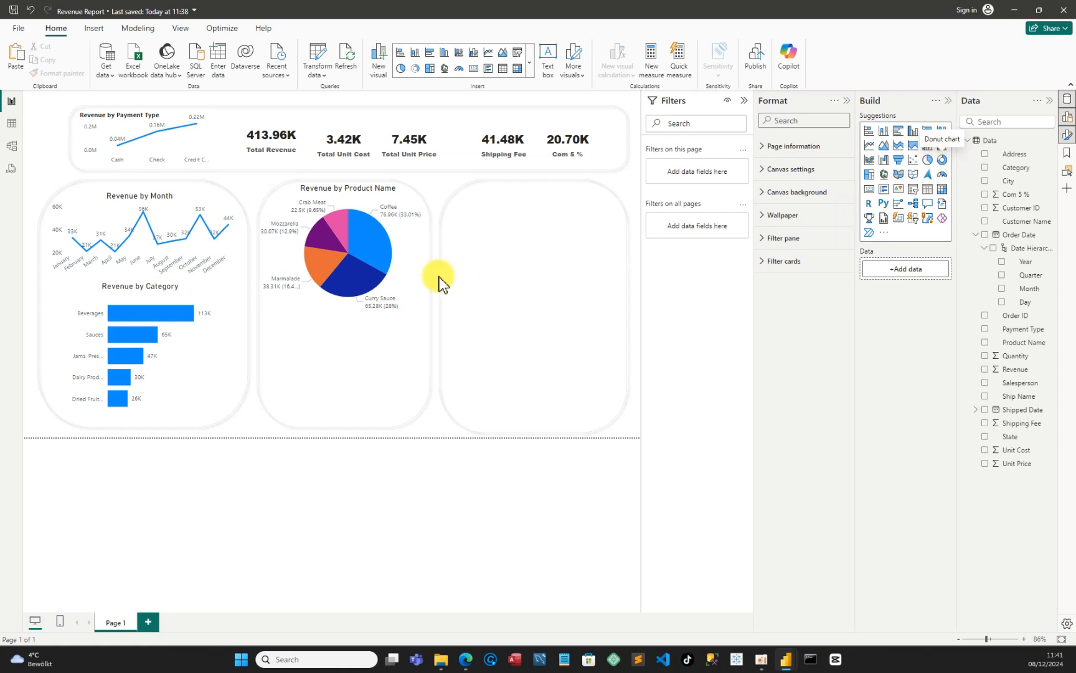
pyautogui.moveTo(210, 213); pyautogui.dragTo(378, 393)
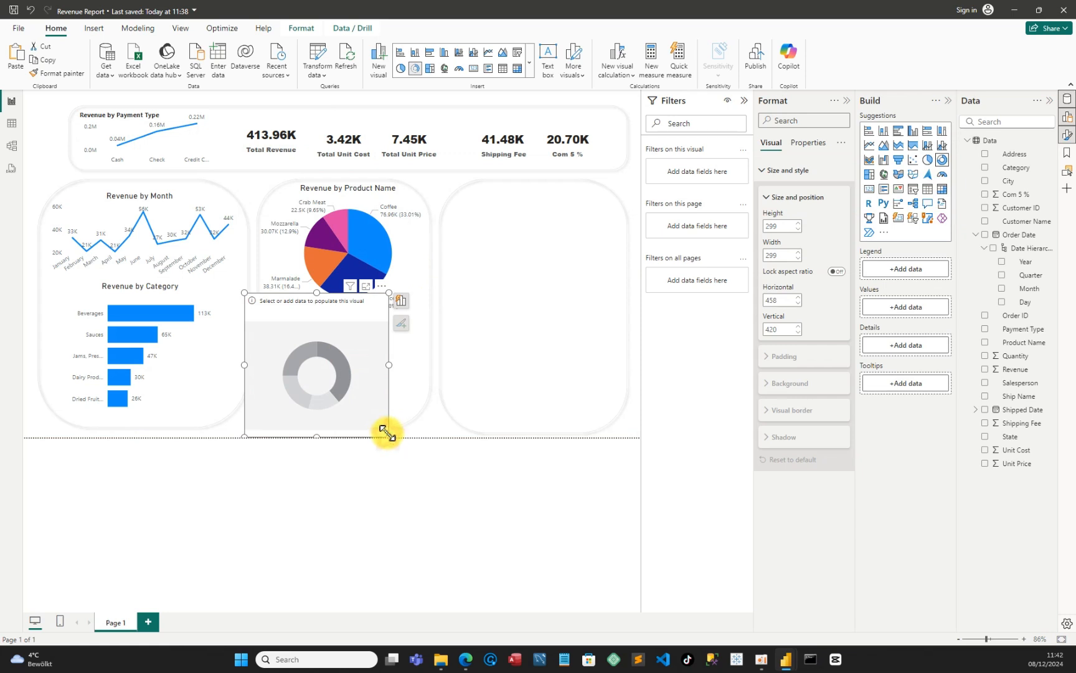
pyautogui.moveTo(386, 435); pyautogui.dragTo(419, 427)
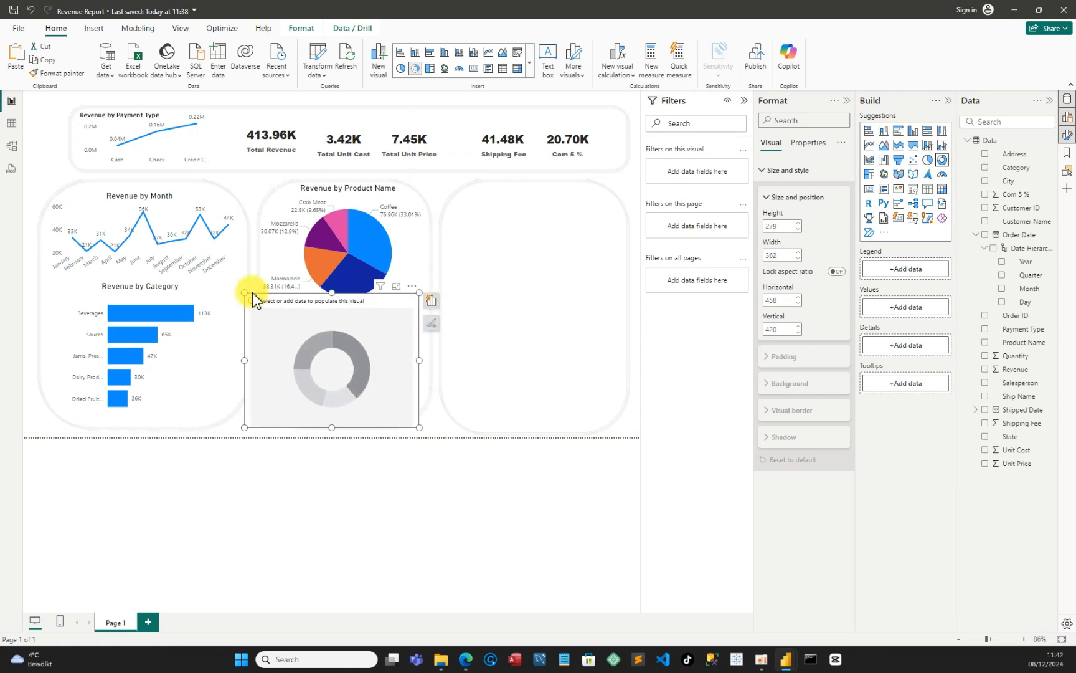
pyautogui.moveTo(241, 291); pyautogui.dragTo(255, 318)
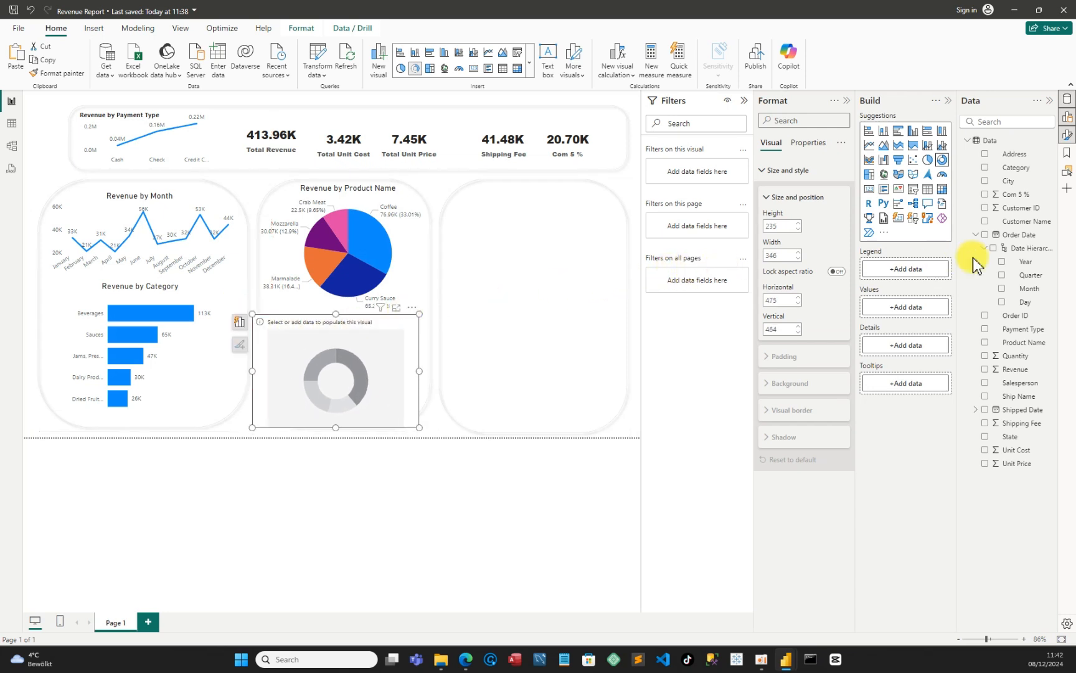
# - Fill the donut chart with Revenue as its values and Customer Name as its legend
pyautogui.click(985, 370)
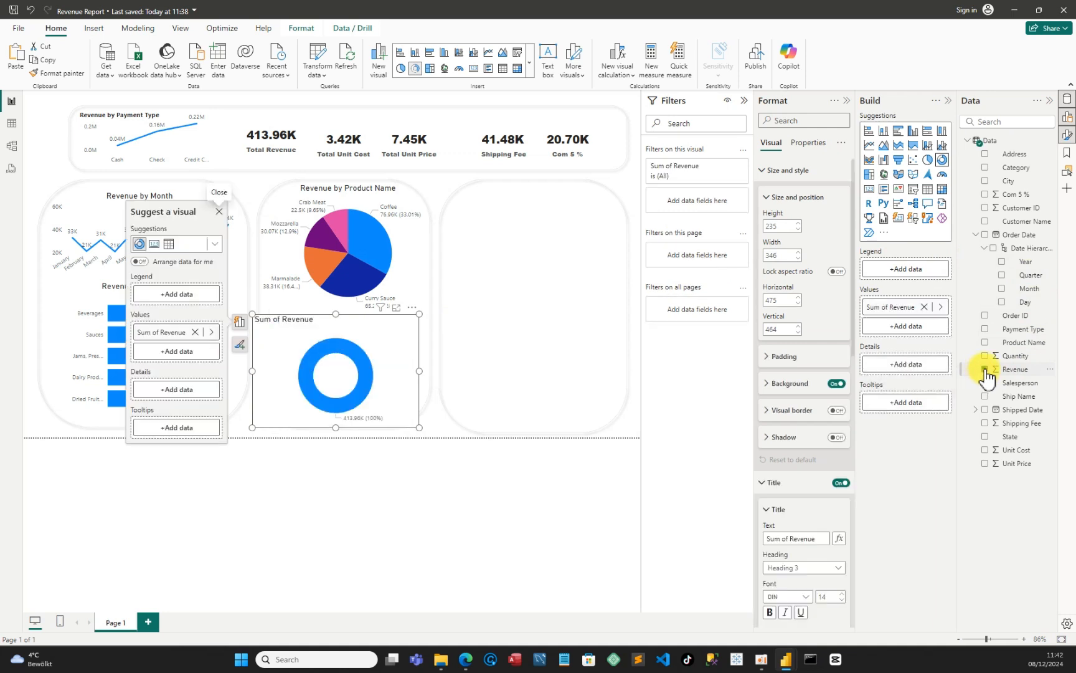
pyautogui.click(986, 221)
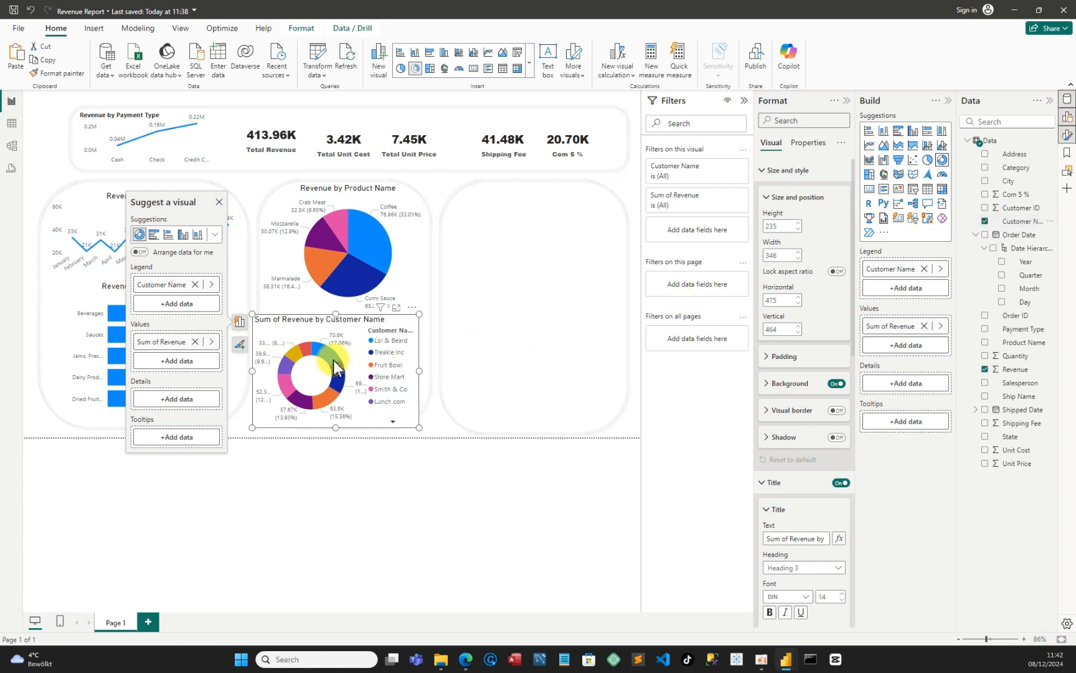
pyautogui.moveTo(344, 356)
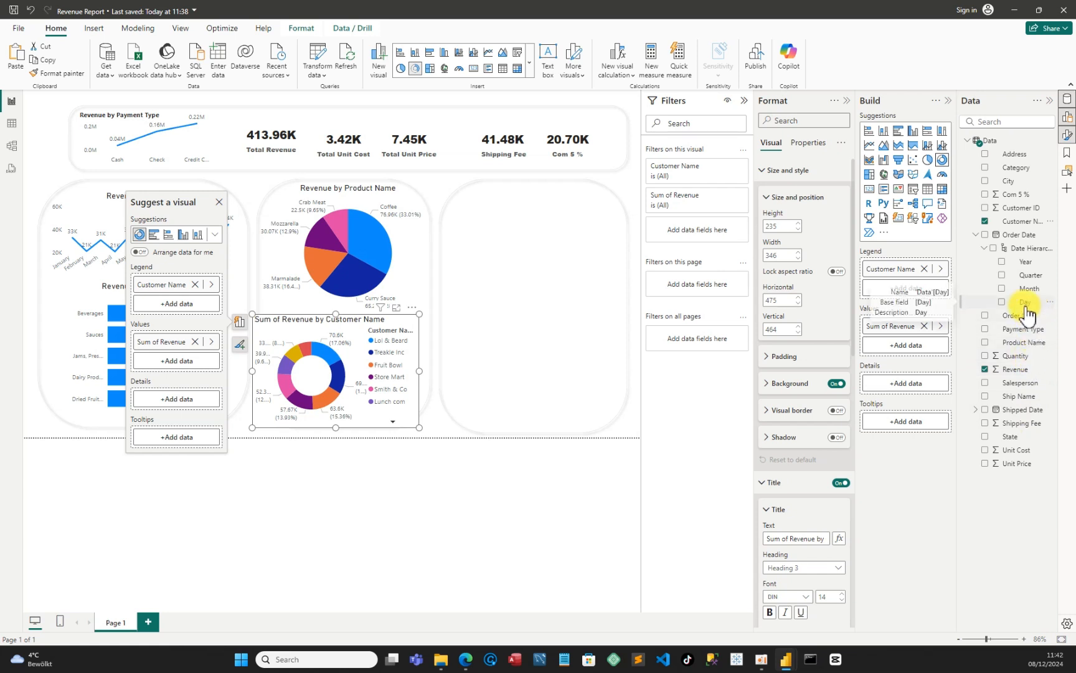
# - Add a Customer Name filter to the donut chart showing the Top 5 items by Sum of Revenue, and apply it
pyautogui.moveTo(1032, 228); pyautogui.dragTo(706, 247)
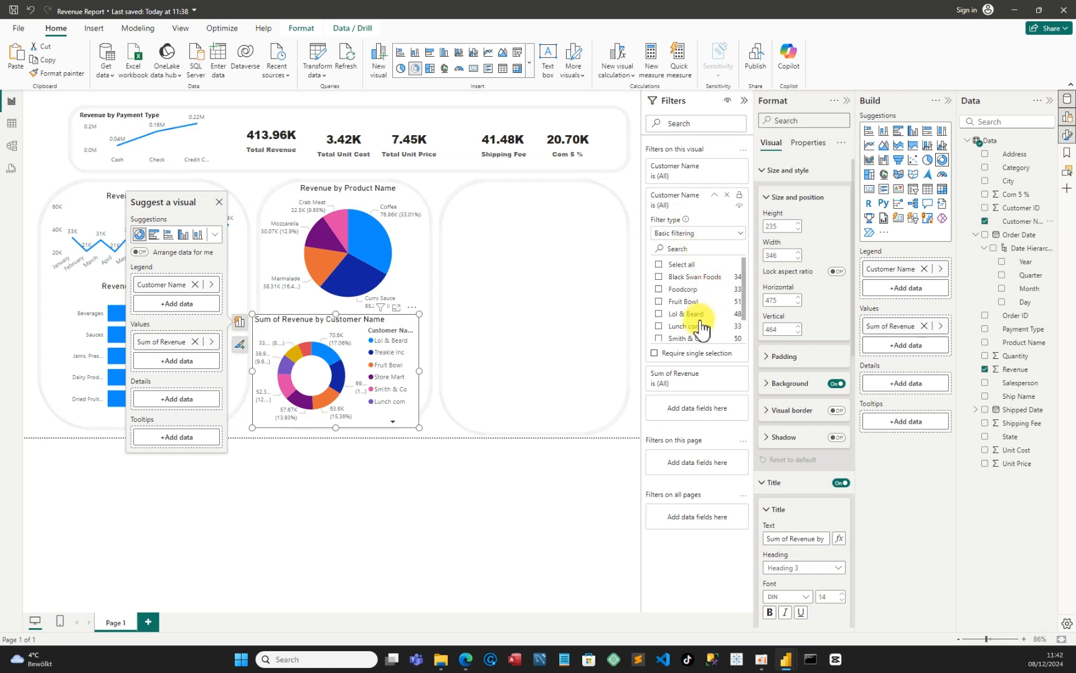
pyautogui.scroll(-1, 685, 293)
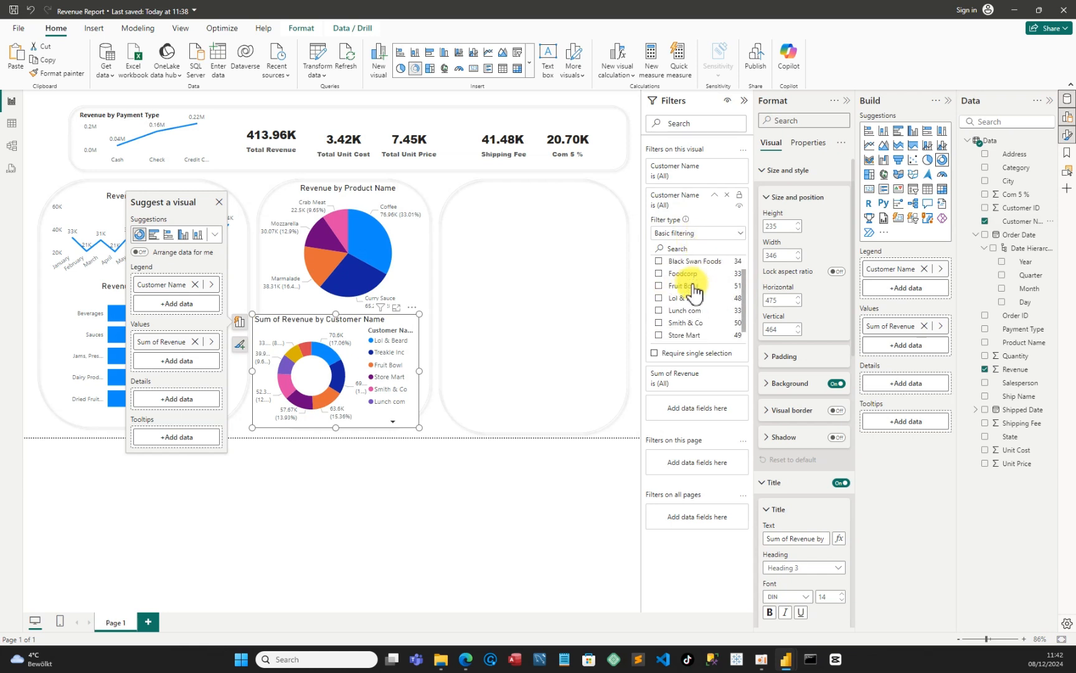
pyautogui.scroll(-1, 691, 308)
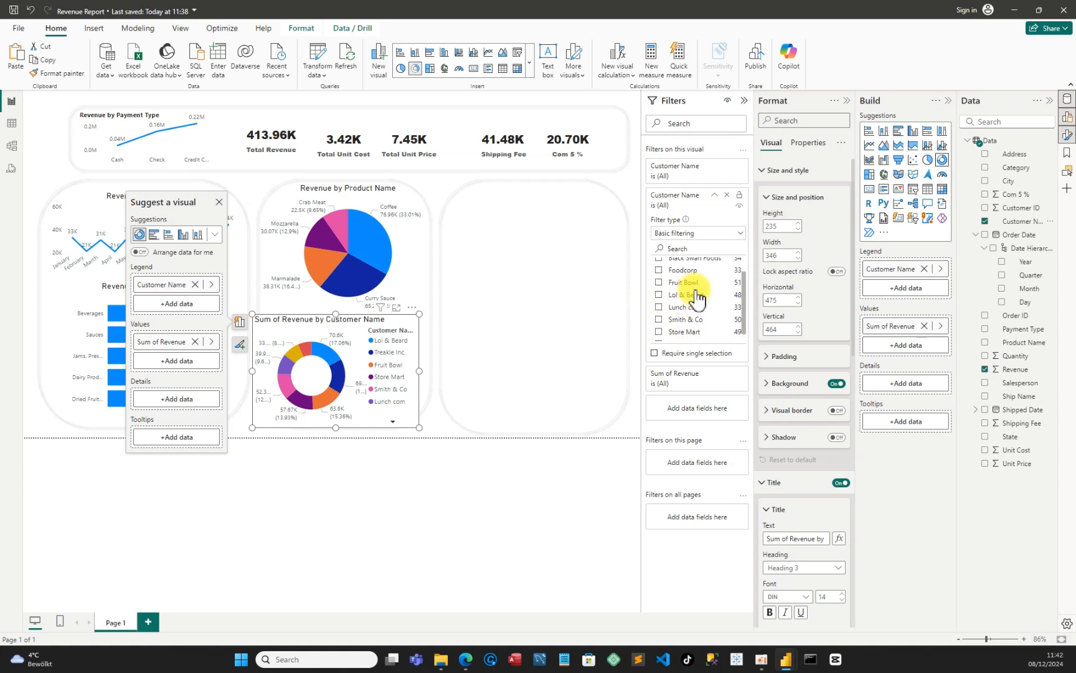
pyautogui.scroll(2, 691, 299)
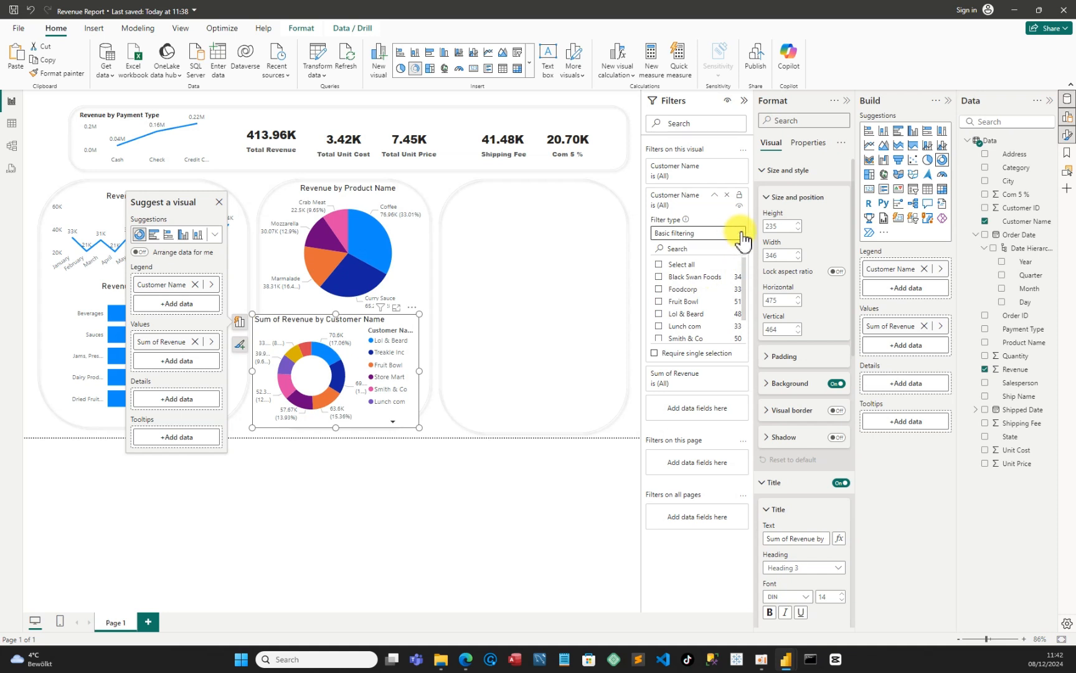
pyautogui.click(741, 235)
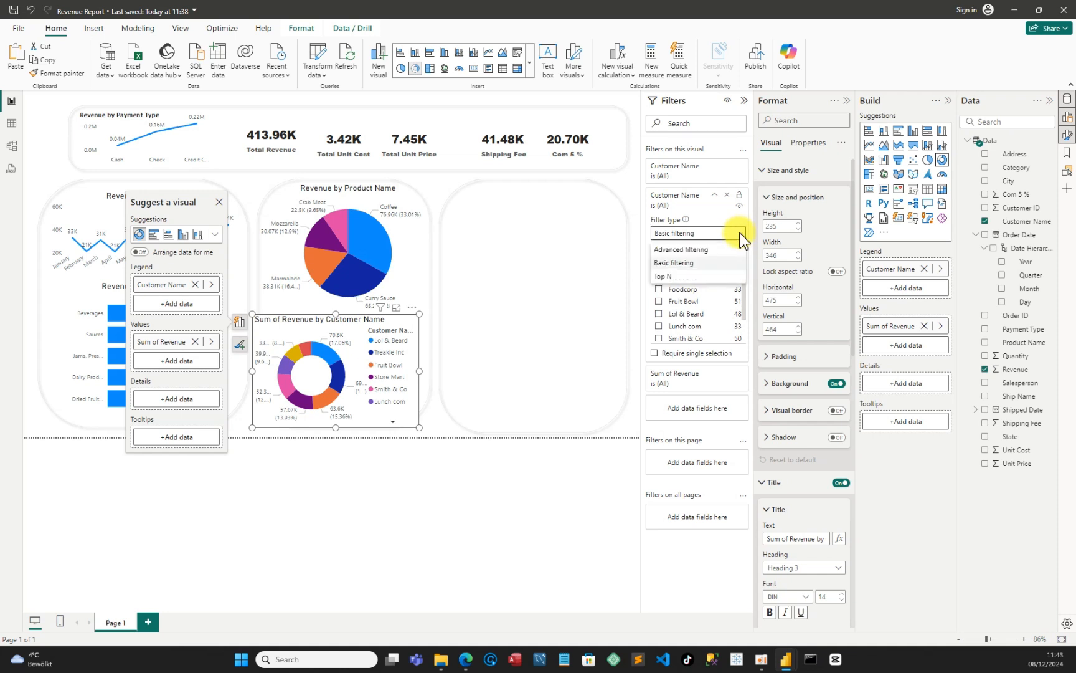
pyautogui.click(665, 278)
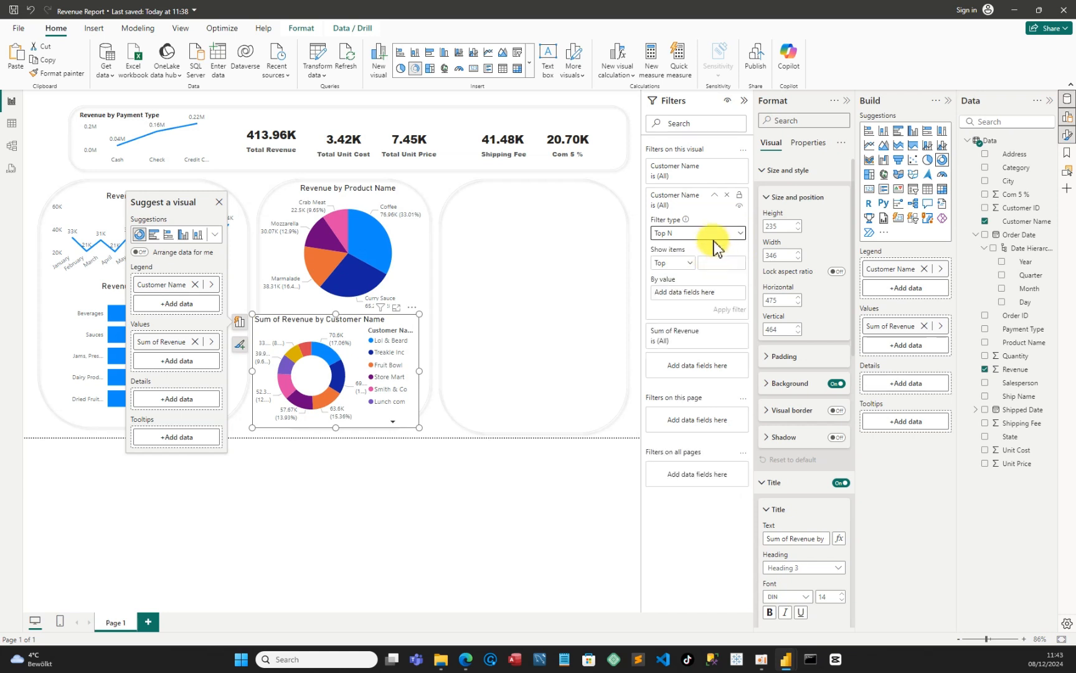
pyautogui.click(712, 261)
pyautogui.write('5')
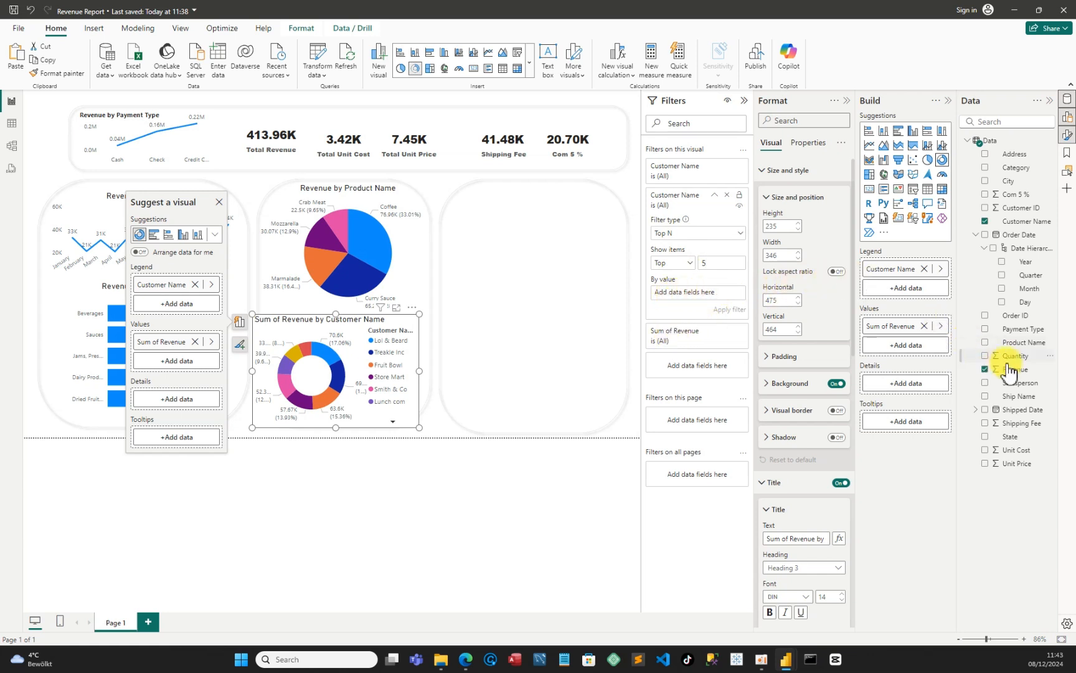
pyautogui.moveTo(1017, 373); pyautogui.dragTo(732, 293)
pyautogui.moveTo(705, 292); pyautogui.dragTo(704, 291)
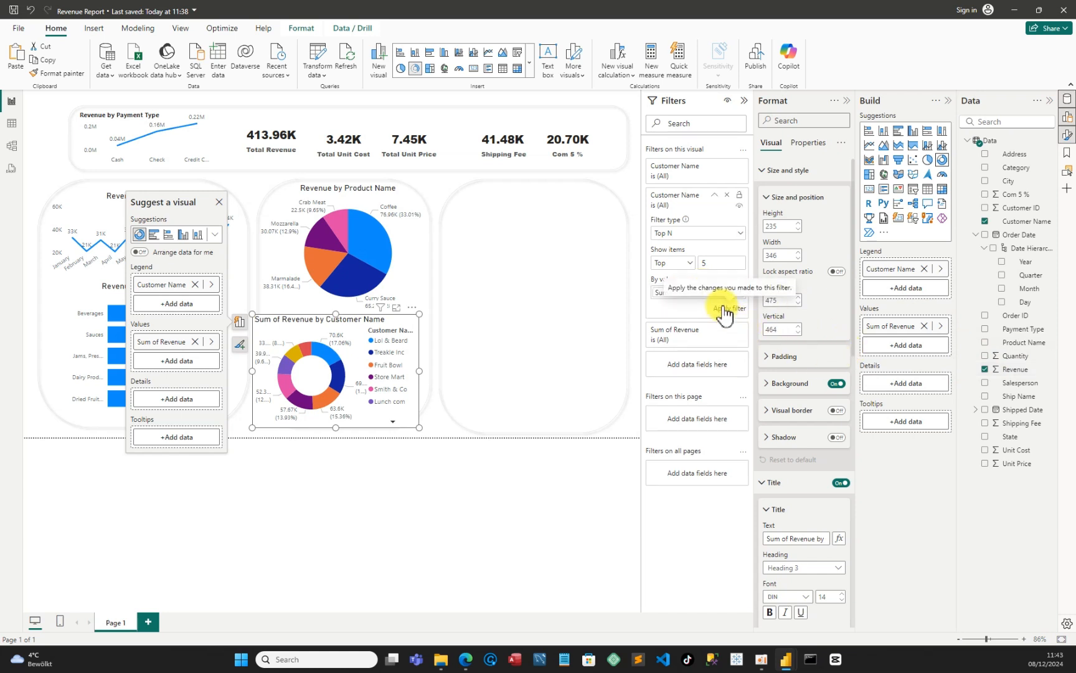
pyautogui.click(724, 310)
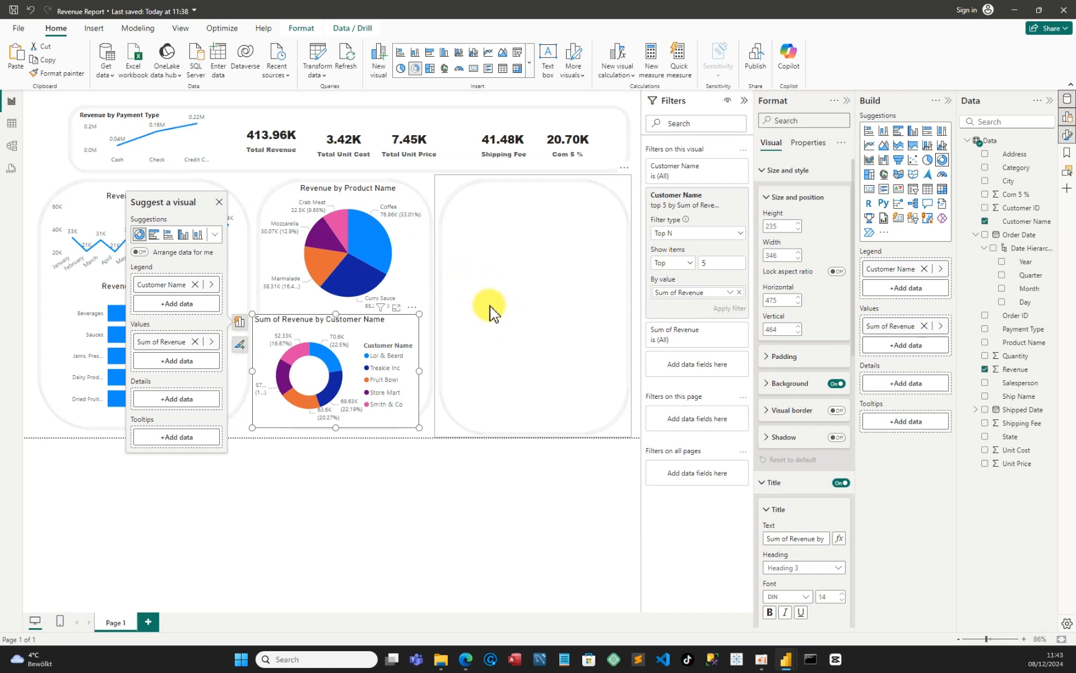
# - Turn off the donut chart's background
pyautogui.click(839, 385)
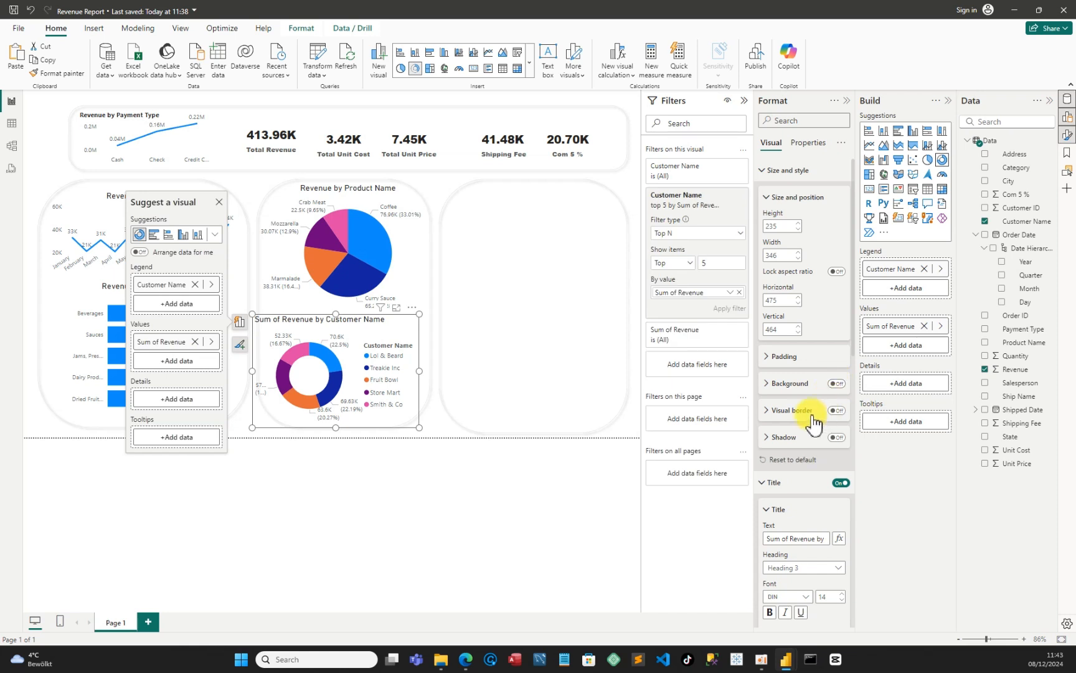
pyautogui.click(767, 486)
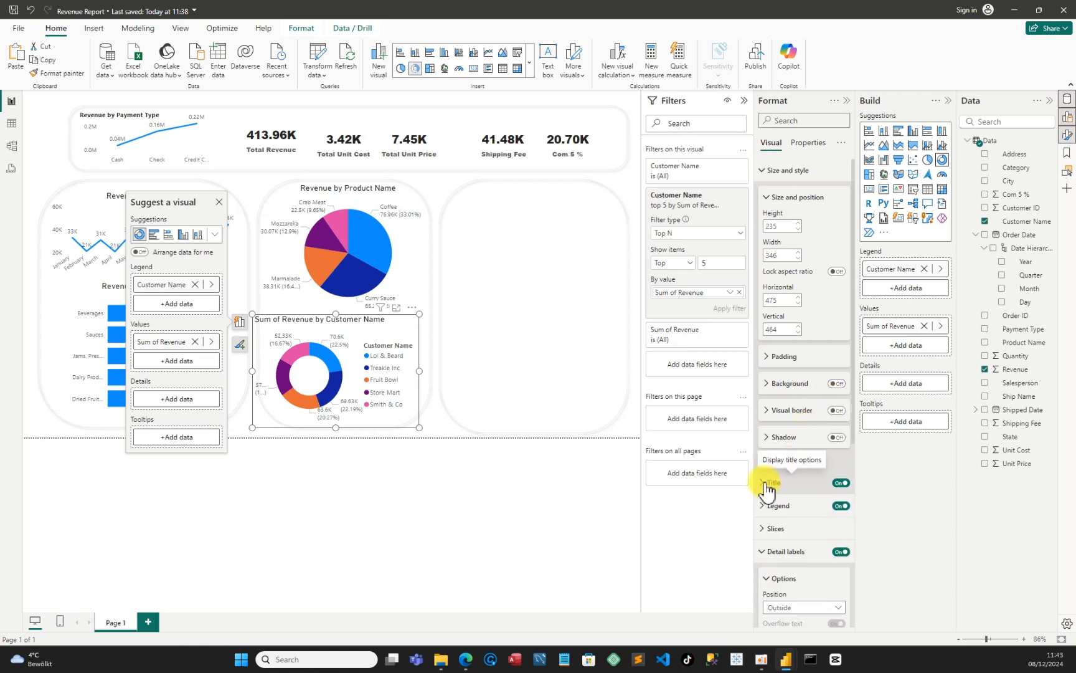
pyautogui.click(768, 482)
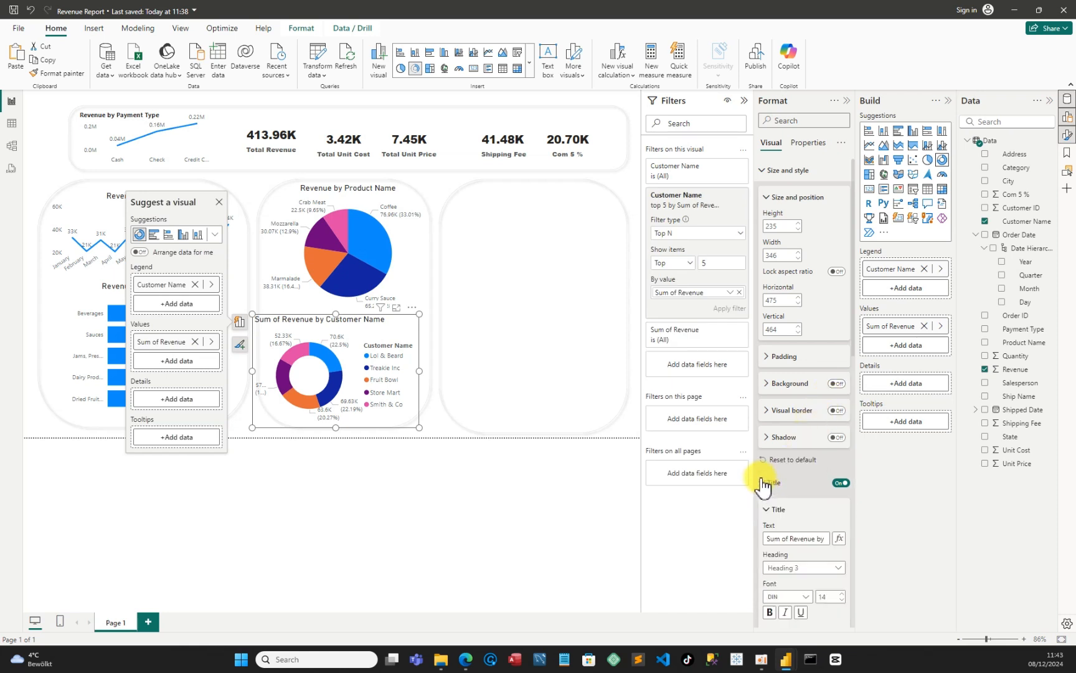
# - Shorten the donut chart's title to "Revenue by Customer Name" and center it horizontally
pyautogui.doubleClick(804, 538)
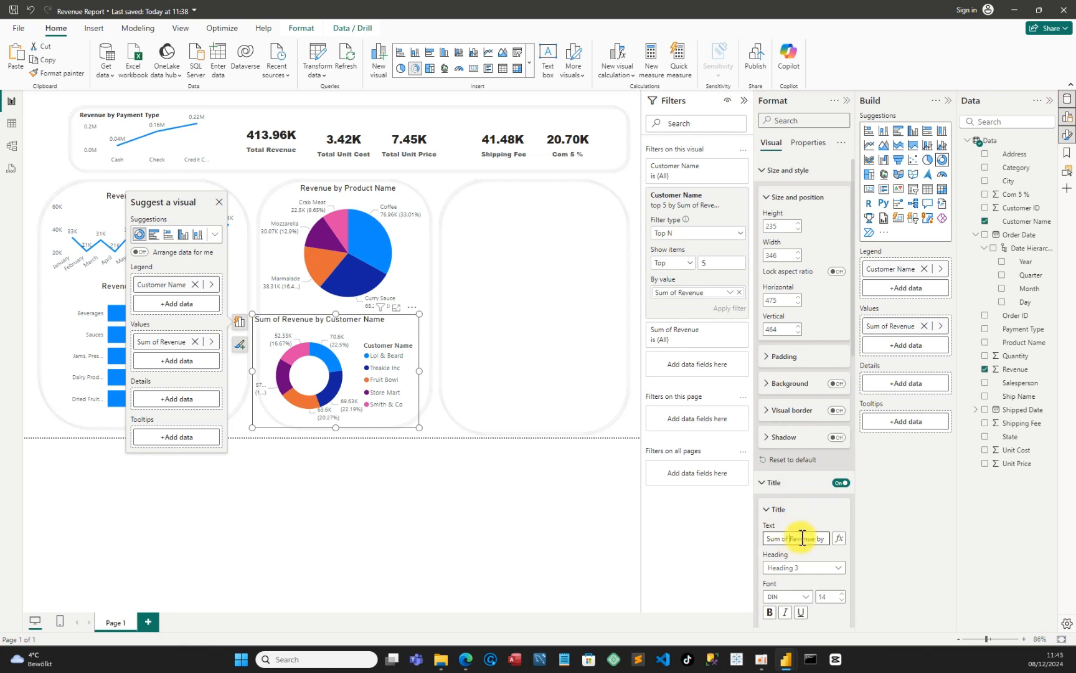
pyautogui.press('BackSpace')
pyautogui.press('BackSpace')
pyautogui.press('BackSpace')
pyautogui.press('BackSpace')
pyautogui.press('BackSpace')
pyautogui.press('BackSpace')
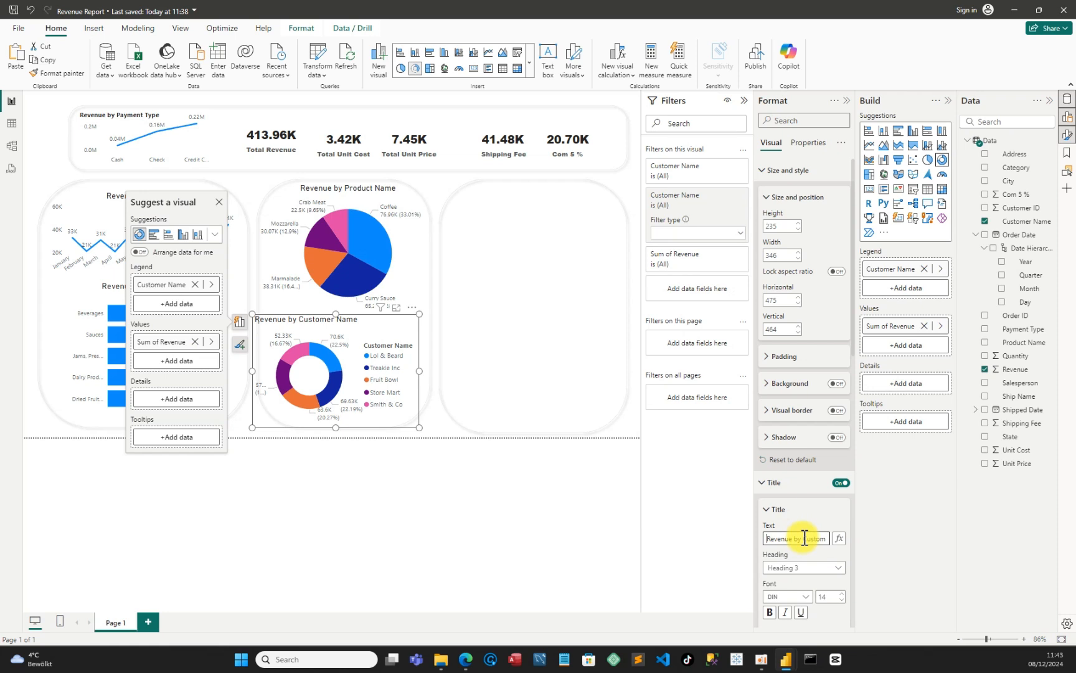
pyautogui.scroll(-3, 804, 538)
pyautogui.click(786, 534)
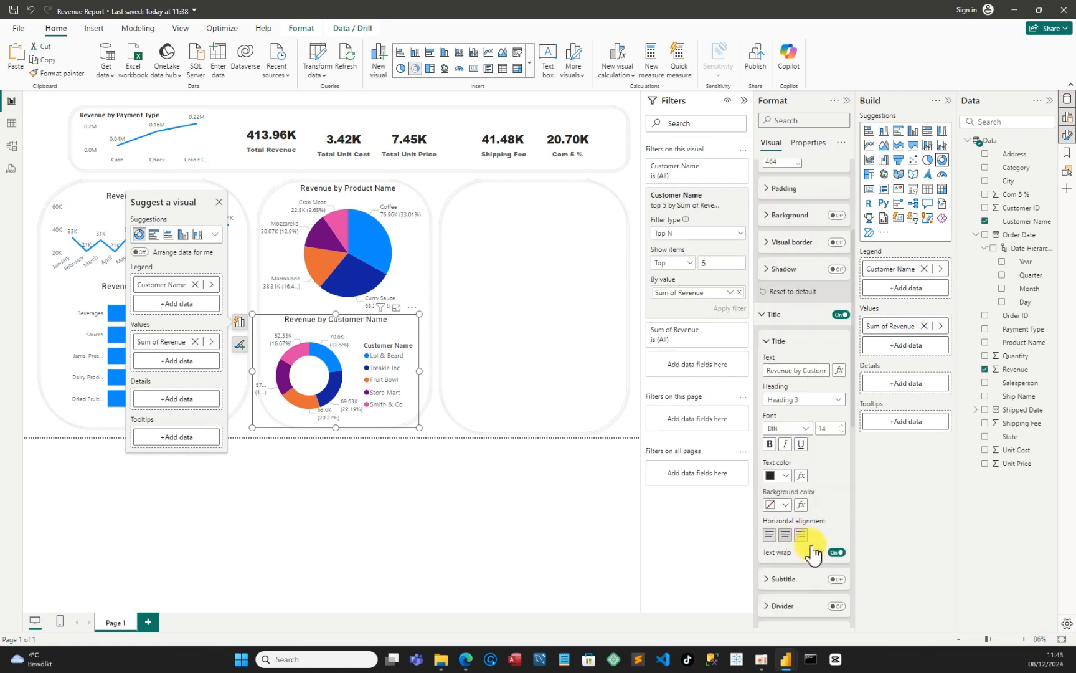
# - Turn off the donut chart's legend and set its label contents to All detail labels
pyautogui.scroll(-5, 825, 576)
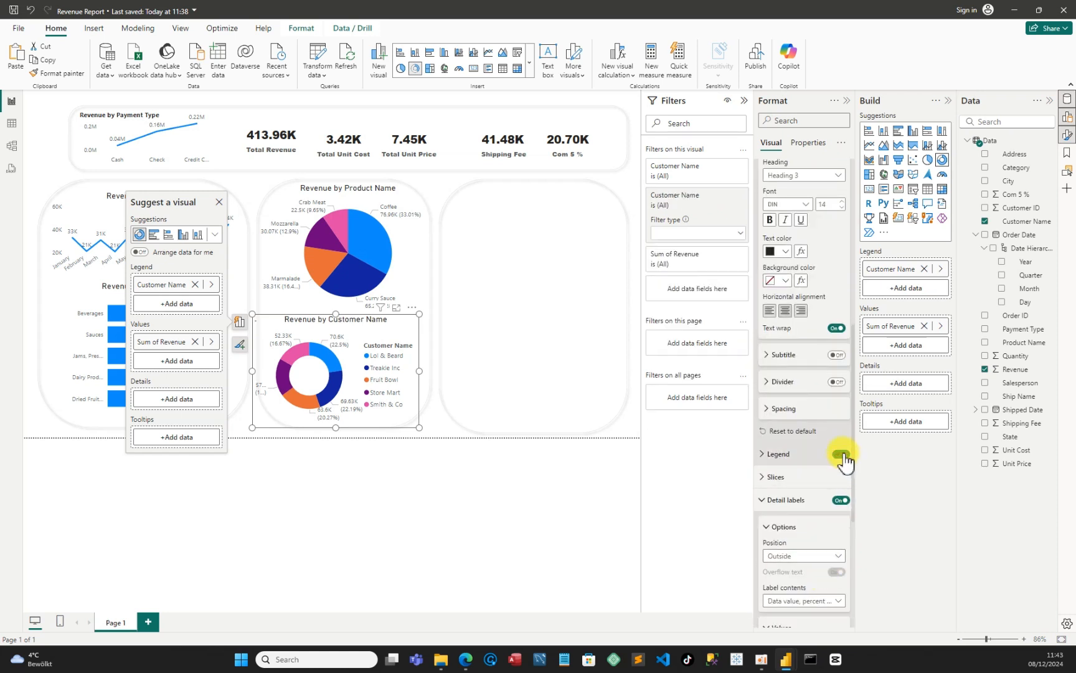
pyautogui.click(841, 455)
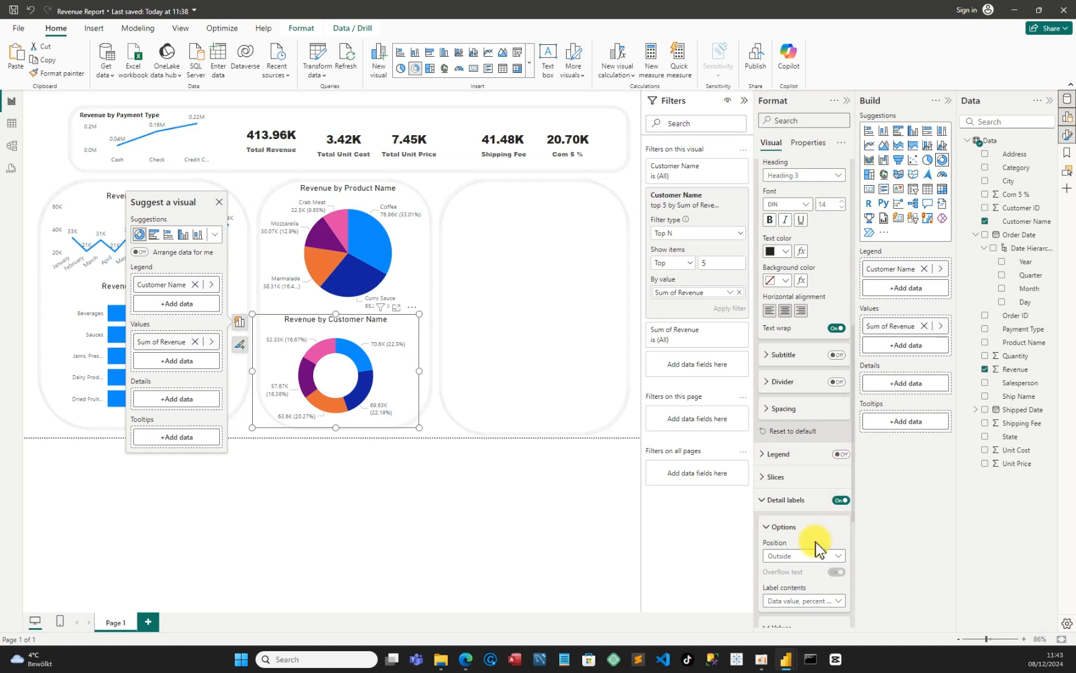
pyautogui.scroll(-3, 799, 577)
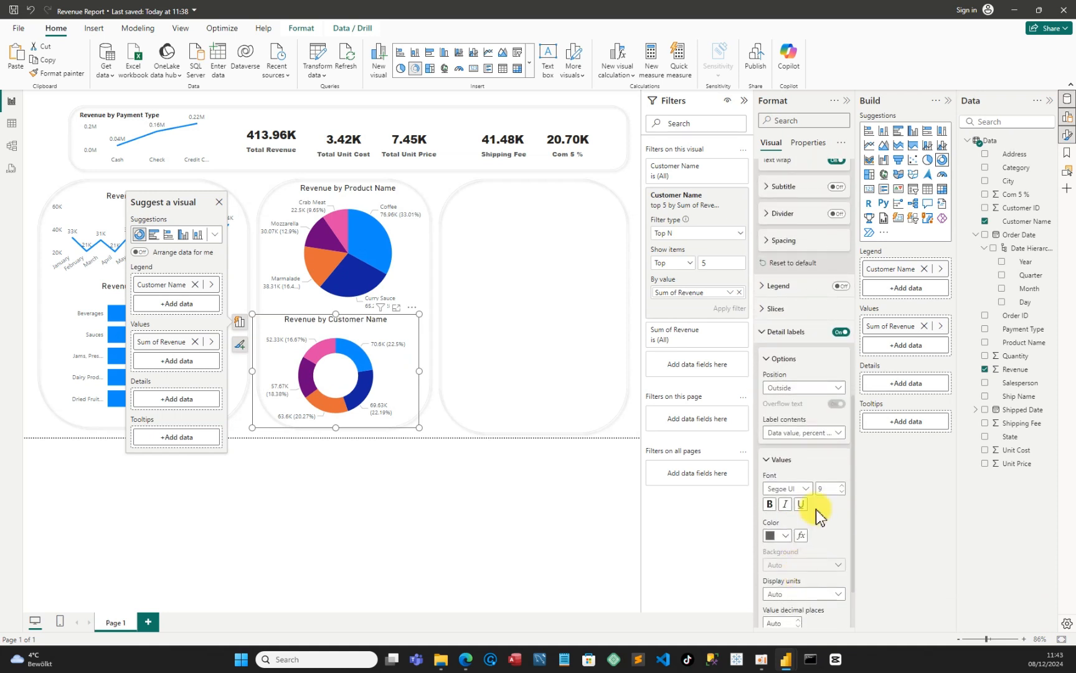
pyautogui.click(837, 434)
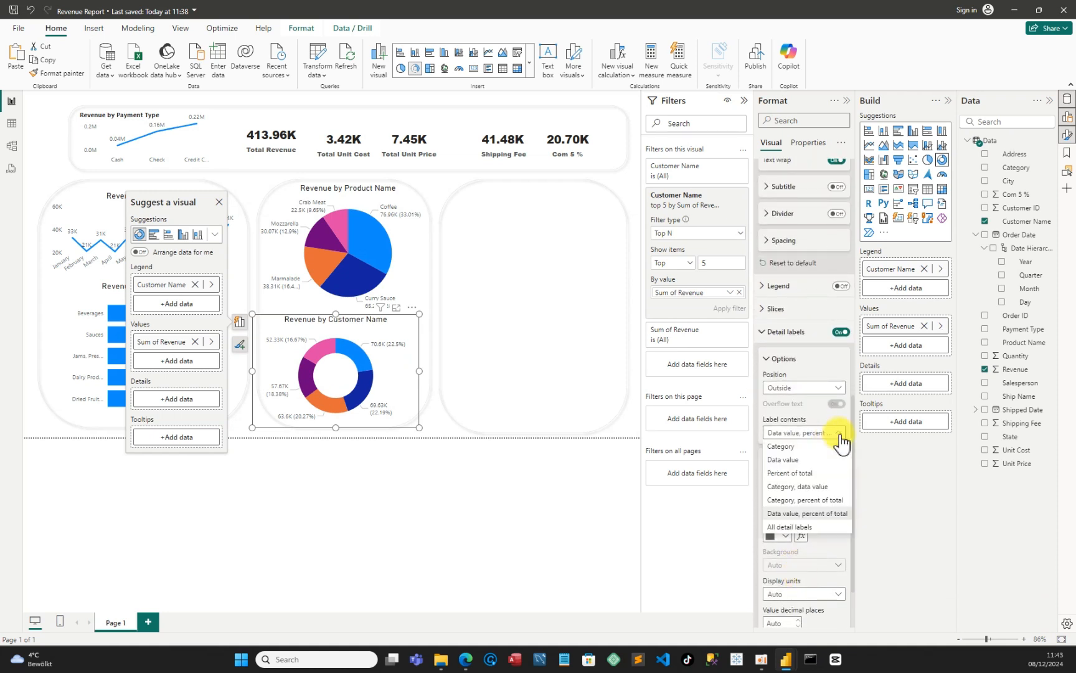
pyautogui.click(785, 517)
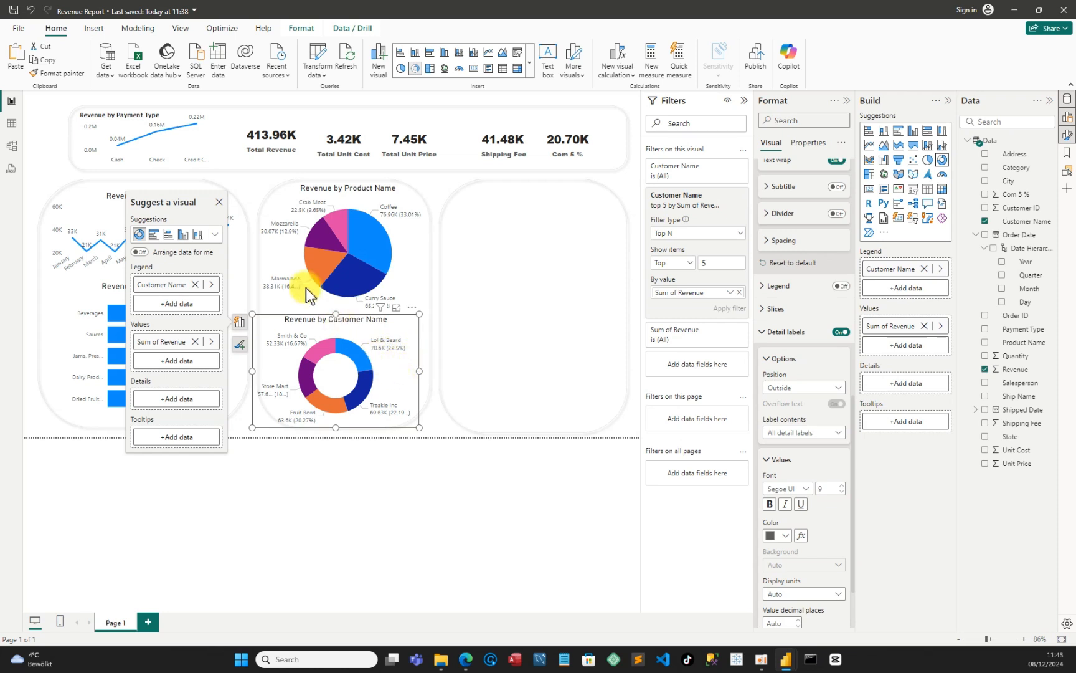
# - Add a clustered column chart in the upper part of the empty third panel, about 338 wide by 282 high
pyautogui.click(42, 148)
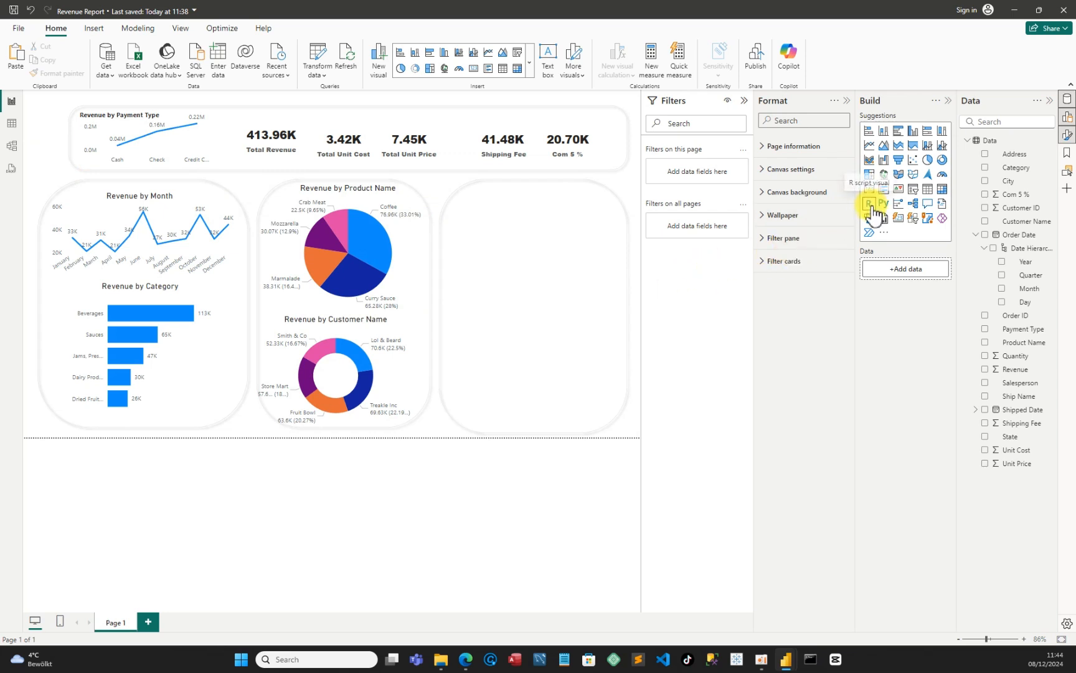
pyautogui.click(913, 136)
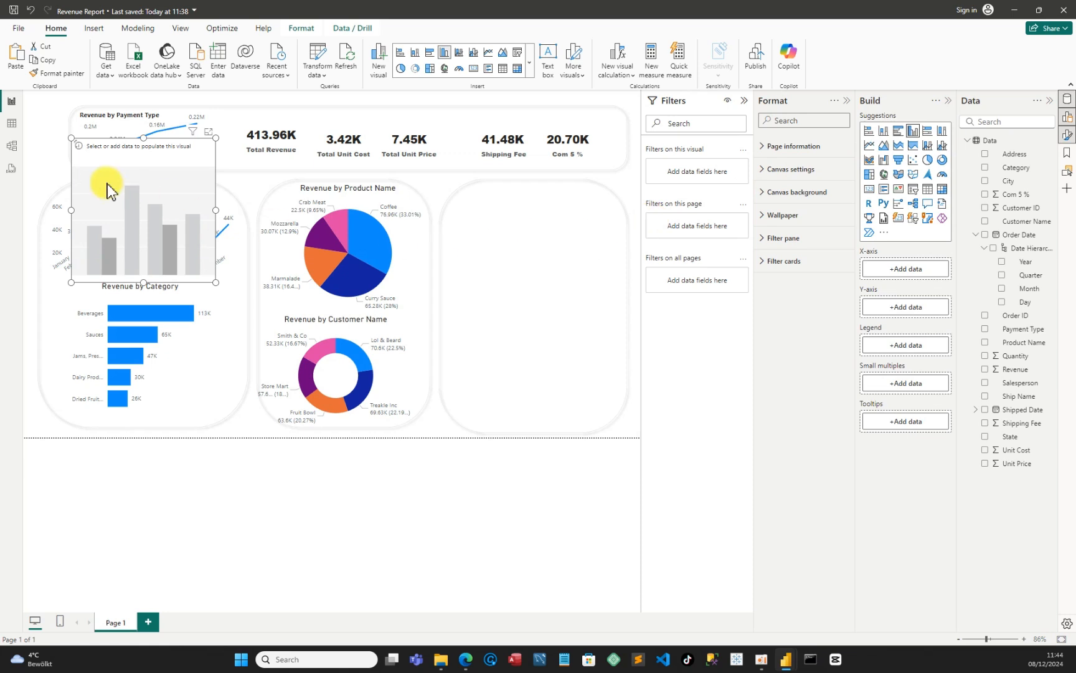
pyautogui.moveTo(106, 185); pyautogui.dragTo(495, 228)
pyautogui.moveTo(531, 177); pyautogui.dragTo(530, 186)
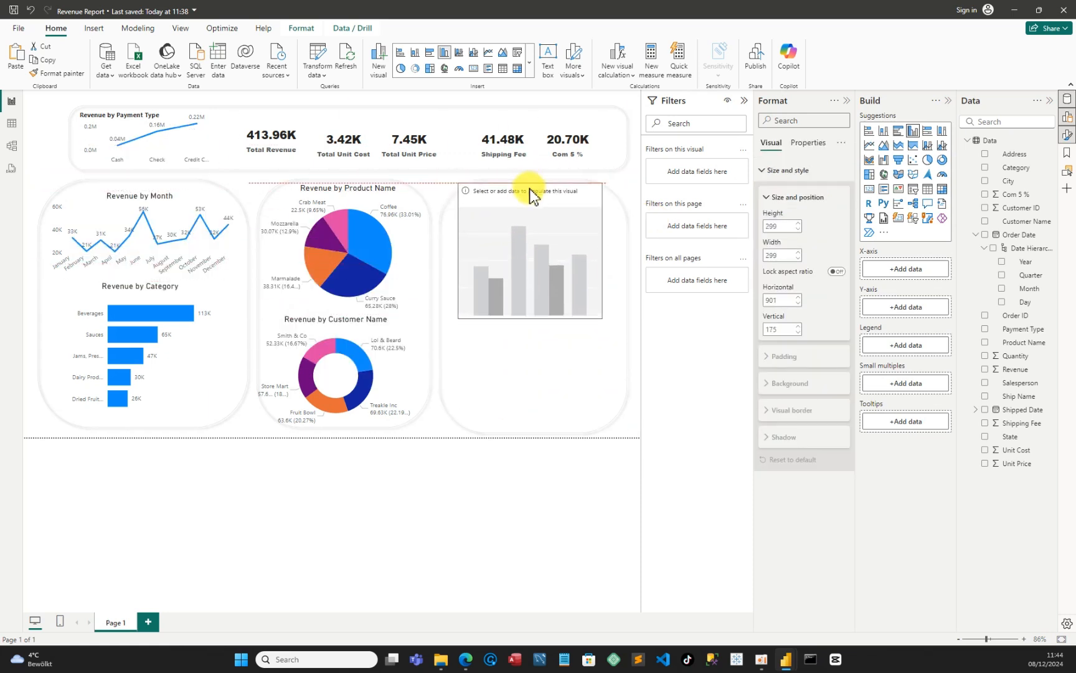
pyautogui.moveTo(601, 252); pyautogui.dragTo(572, 241)
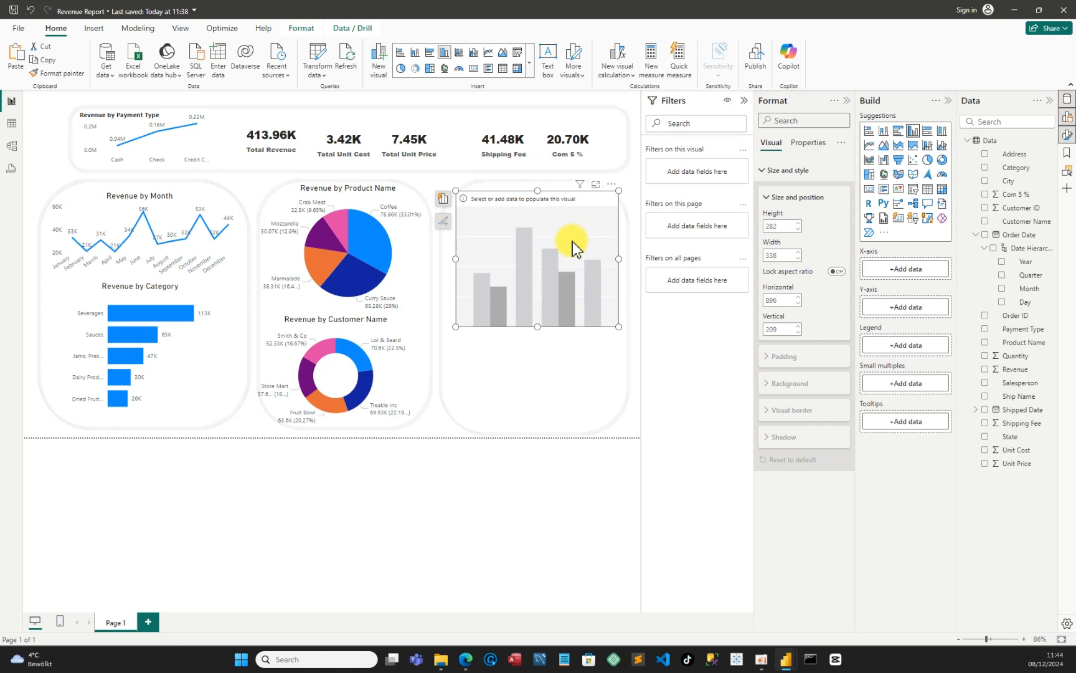
# - Plot Revenue on the column chart's Y-axis and State on its X-axis
pyautogui.click(985, 370)
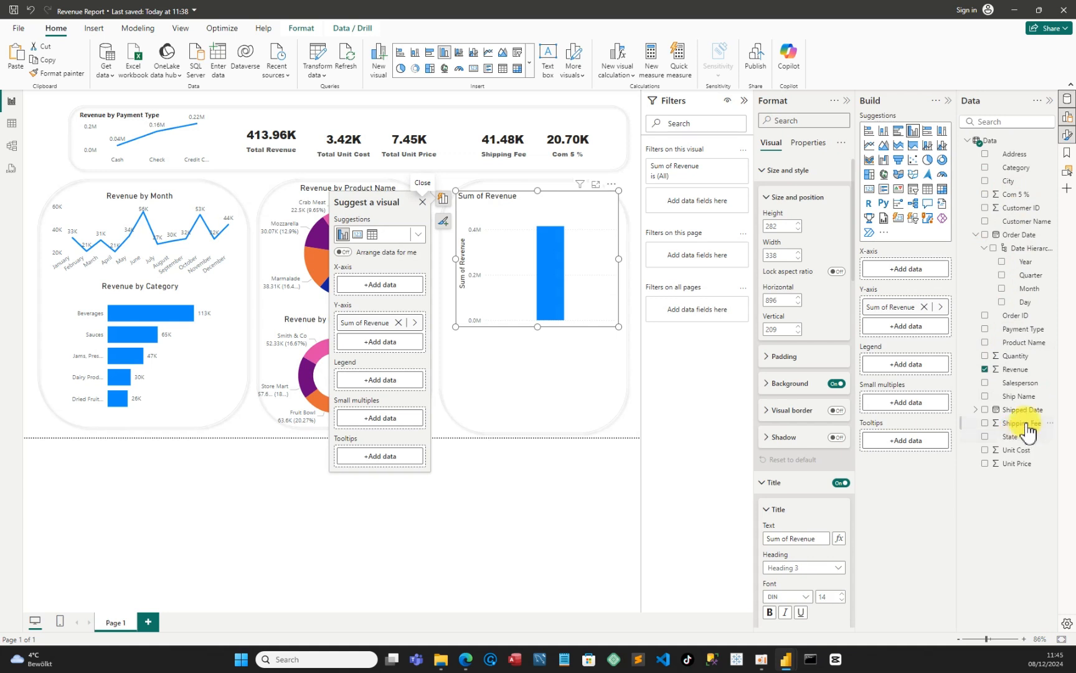
pyautogui.click(985, 437)
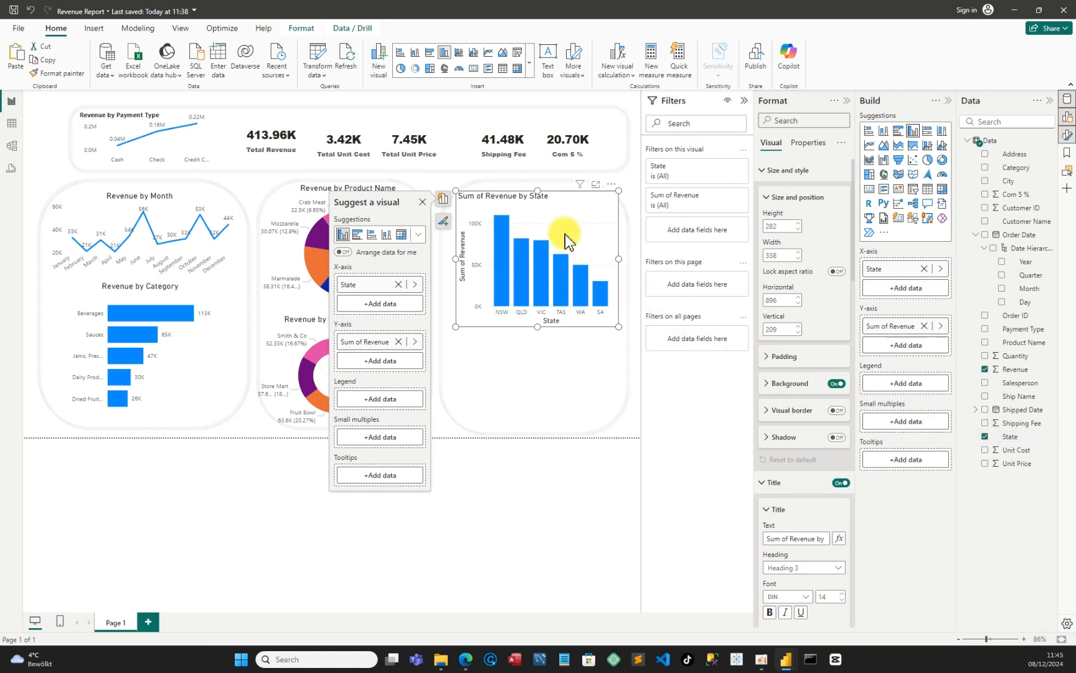
pyautogui.moveTo(565, 233); pyautogui.dragTo(567, 226)
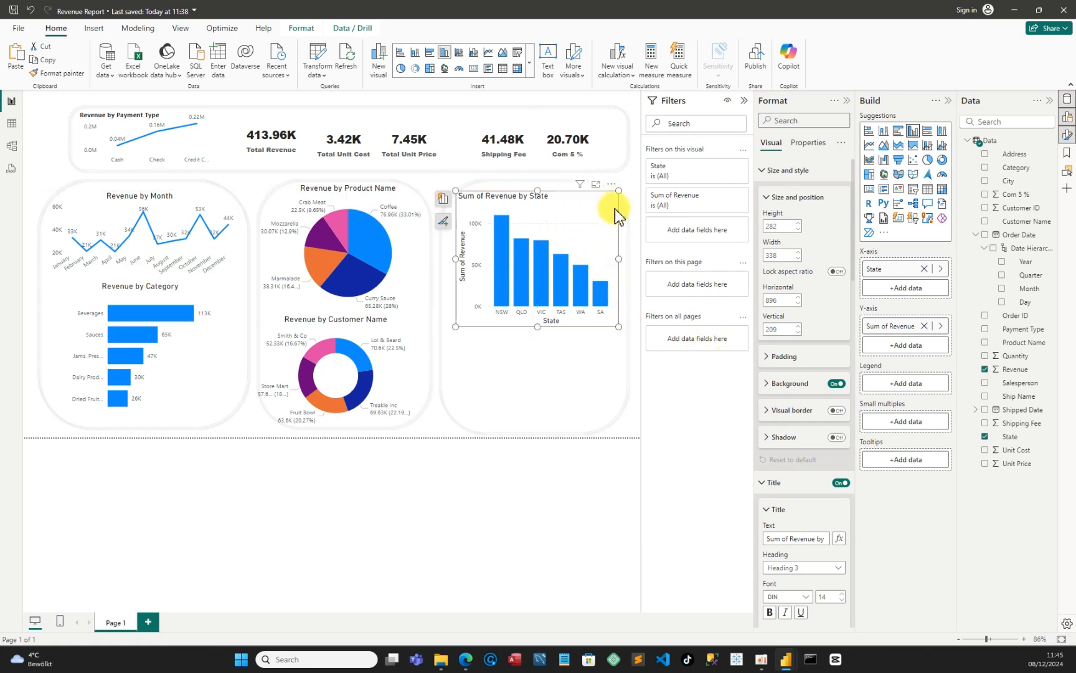
# - Turn off the state column chart's background and give it the horizontally centered title "Revenue by State"
pyautogui.click(836, 384)
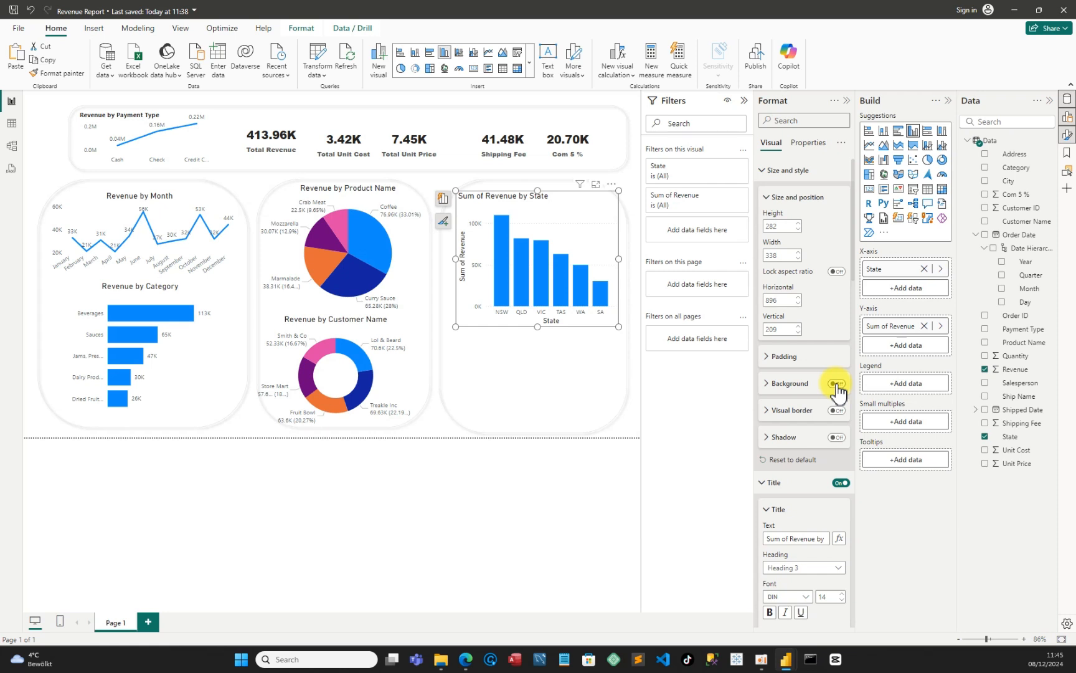
pyautogui.click(772, 486)
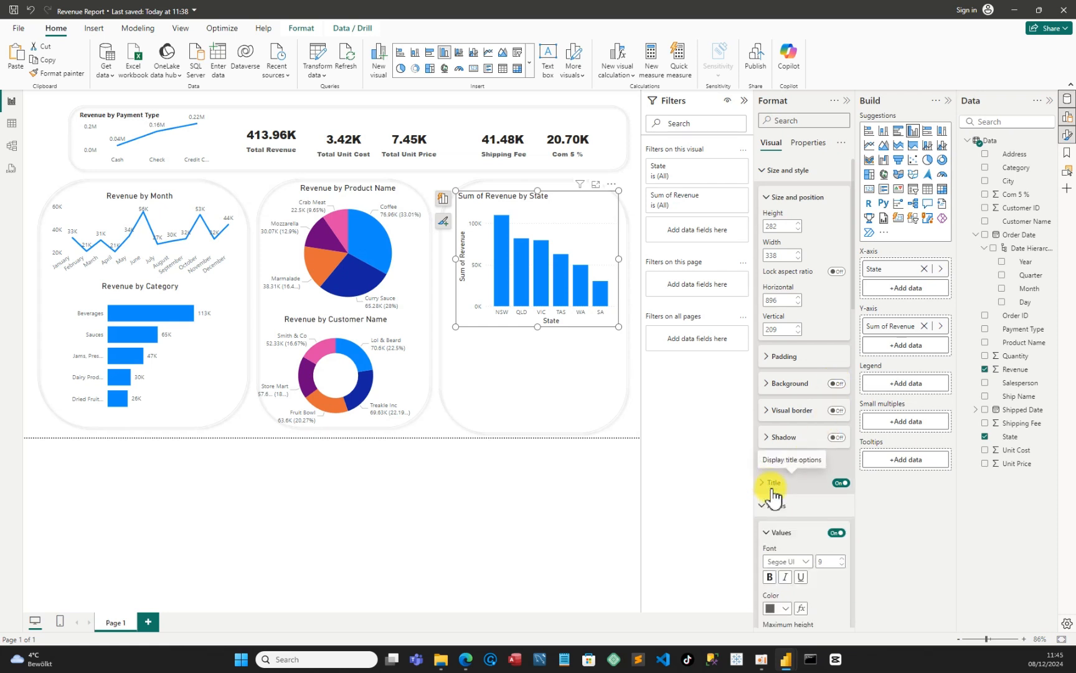
pyautogui.scroll(-2, 780, 504)
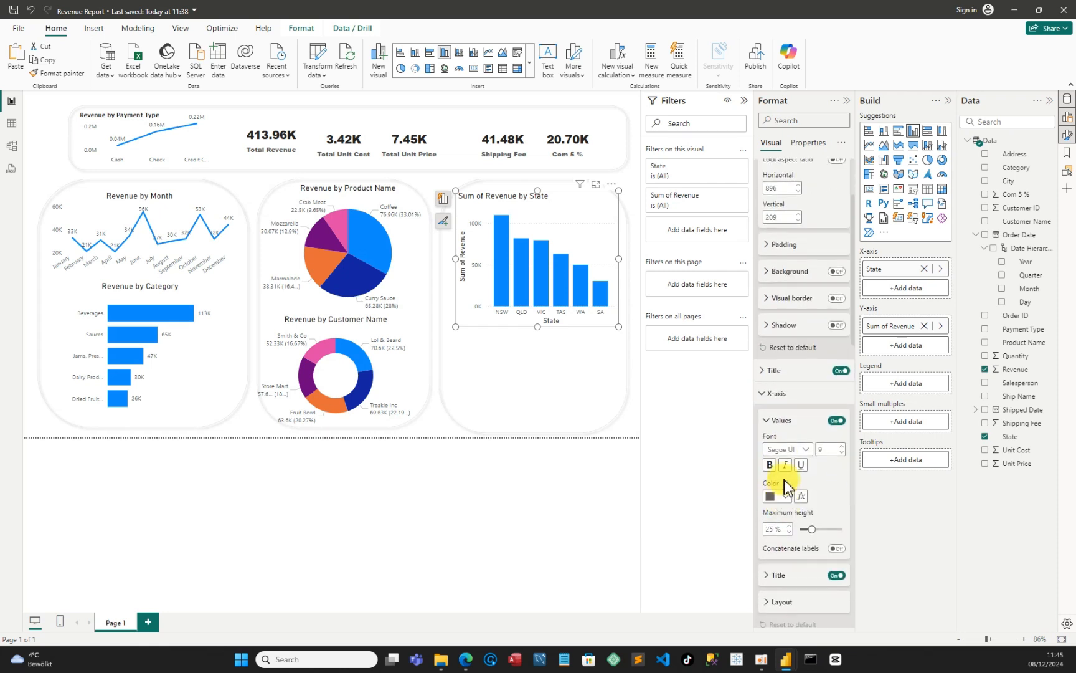
pyautogui.click(766, 370)
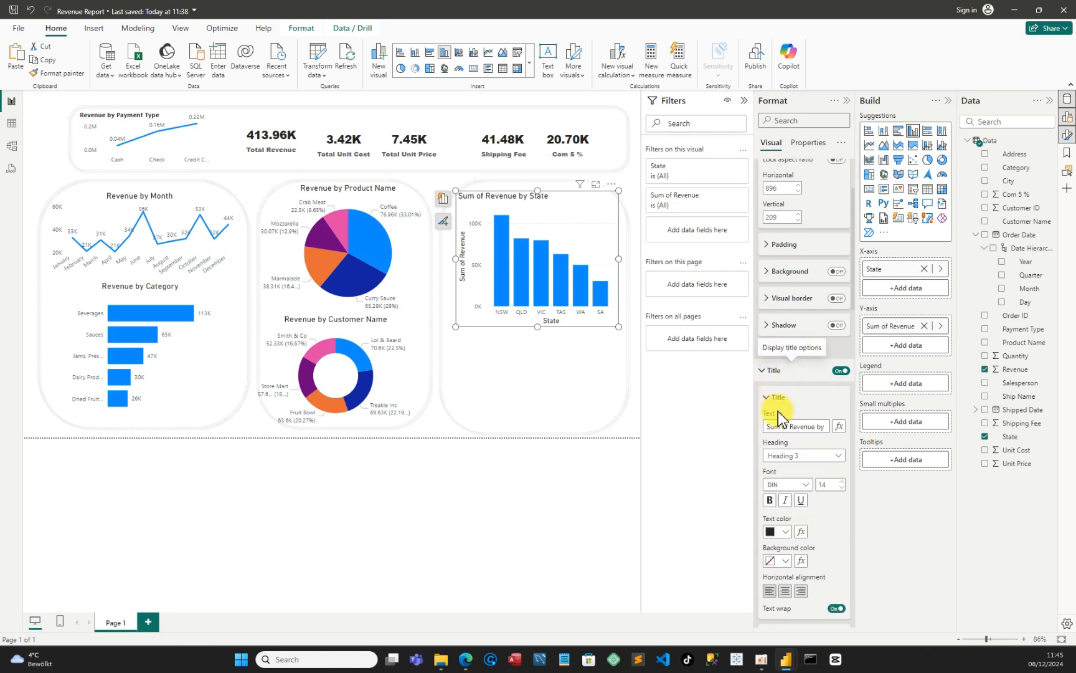
pyautogui.click(789, 424)
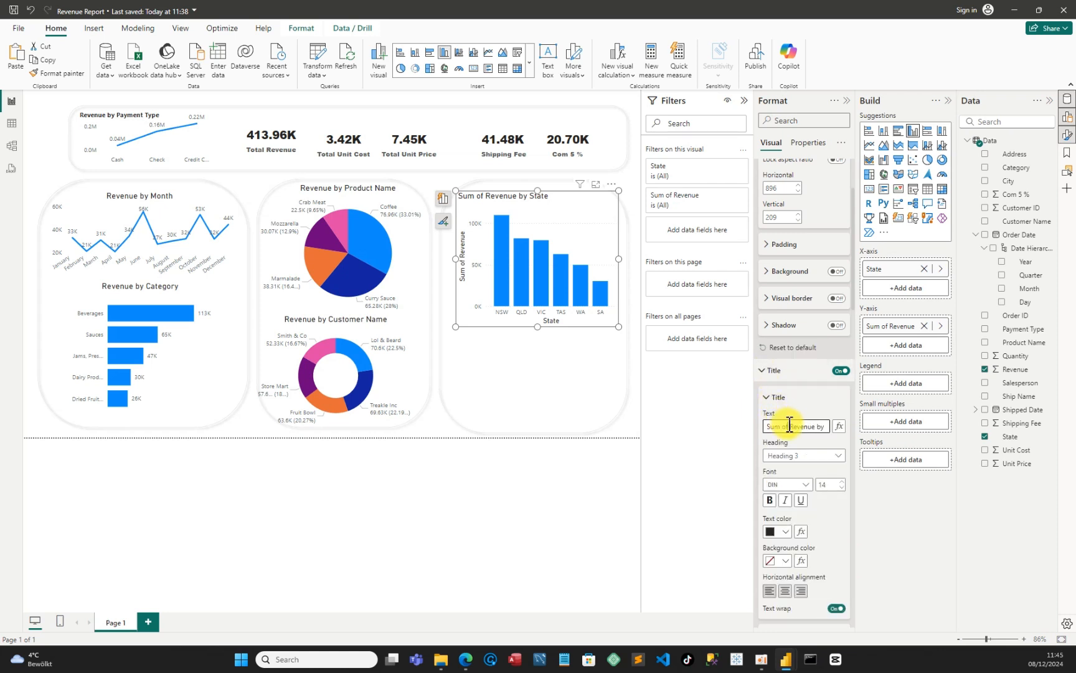
pyautogui.press('BackSpace')
pyautogui.press('BackSpace')
pyautogui.press('BackSpace')
pyautogui.press('BackSpace')
pyautogui.press('BackSpace')
pyautogui.press('BackSpace')
pyautogui.click(784, 591)
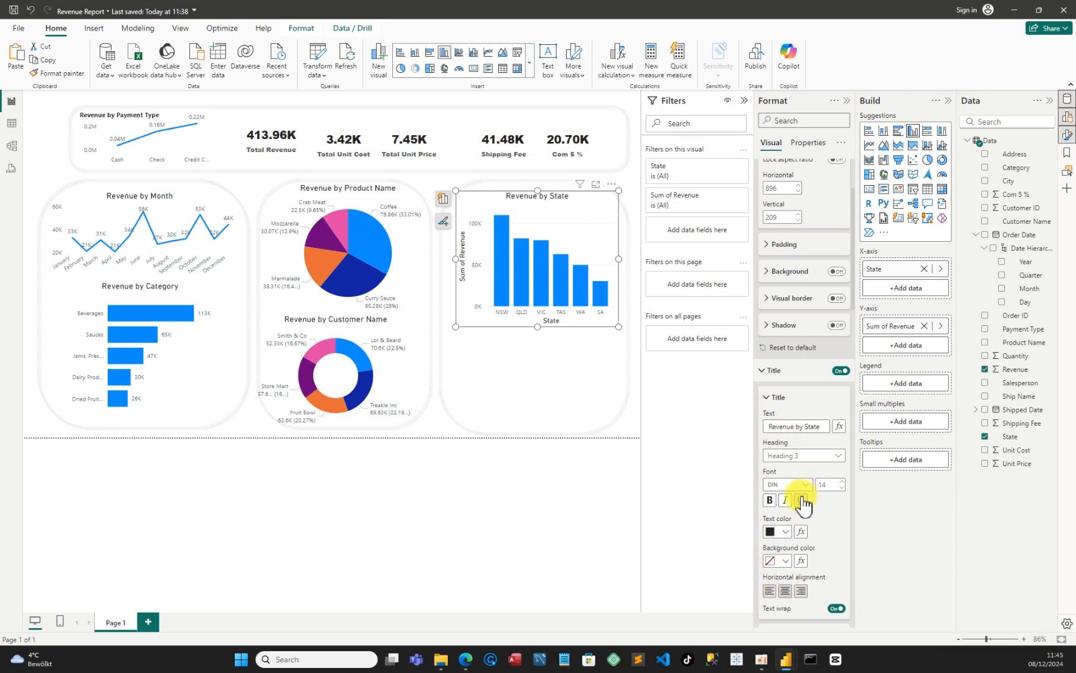
# - Turn off the X-axis and Y-axis titles of the Revenue by State column chart
pyautogui.scroll(-4, 802, 501)
pyautogui.scroll(-4, 803, 501)
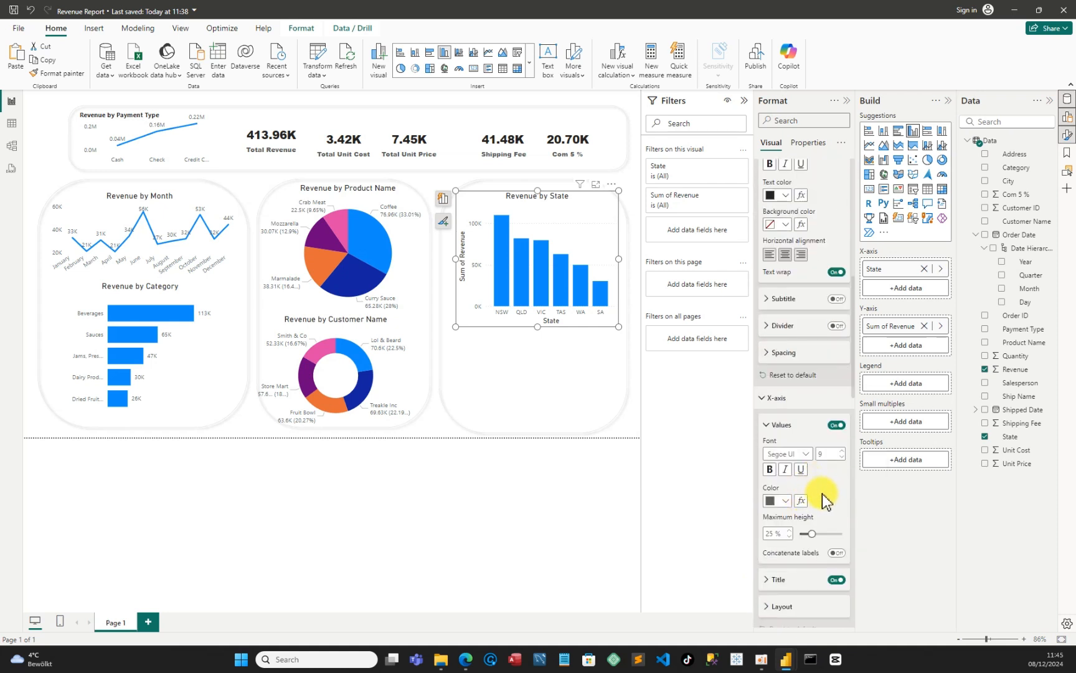
pyautogui.click(841, 581)
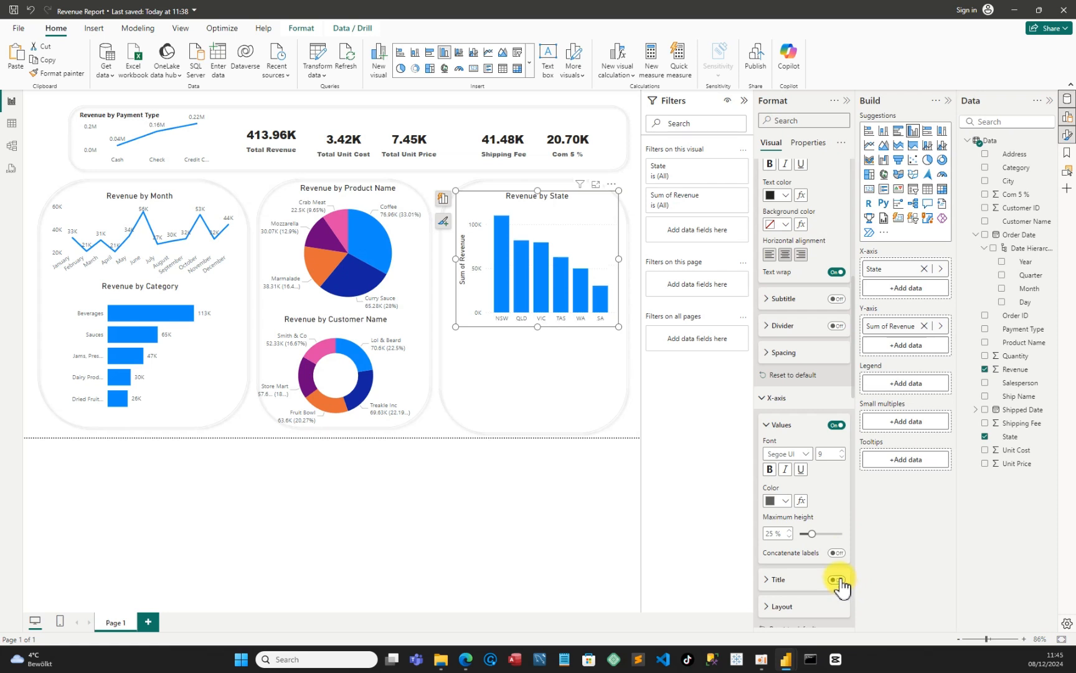
pyautogui.scroll(-5, 833, 584)
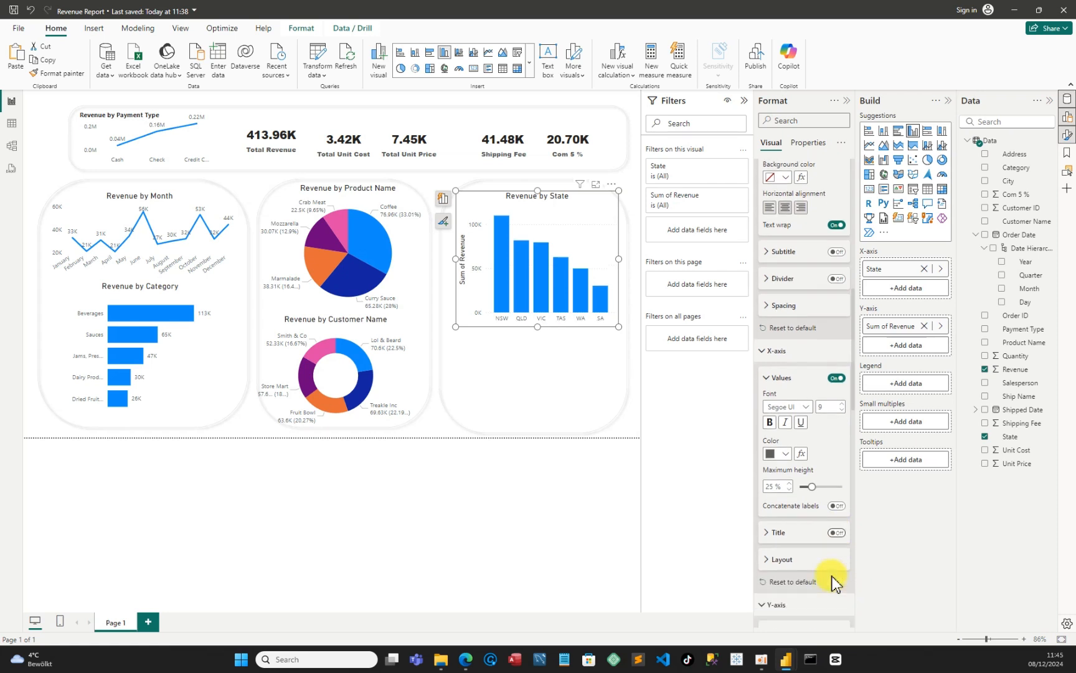
pyautogui.scroll(-2, 830, 585)
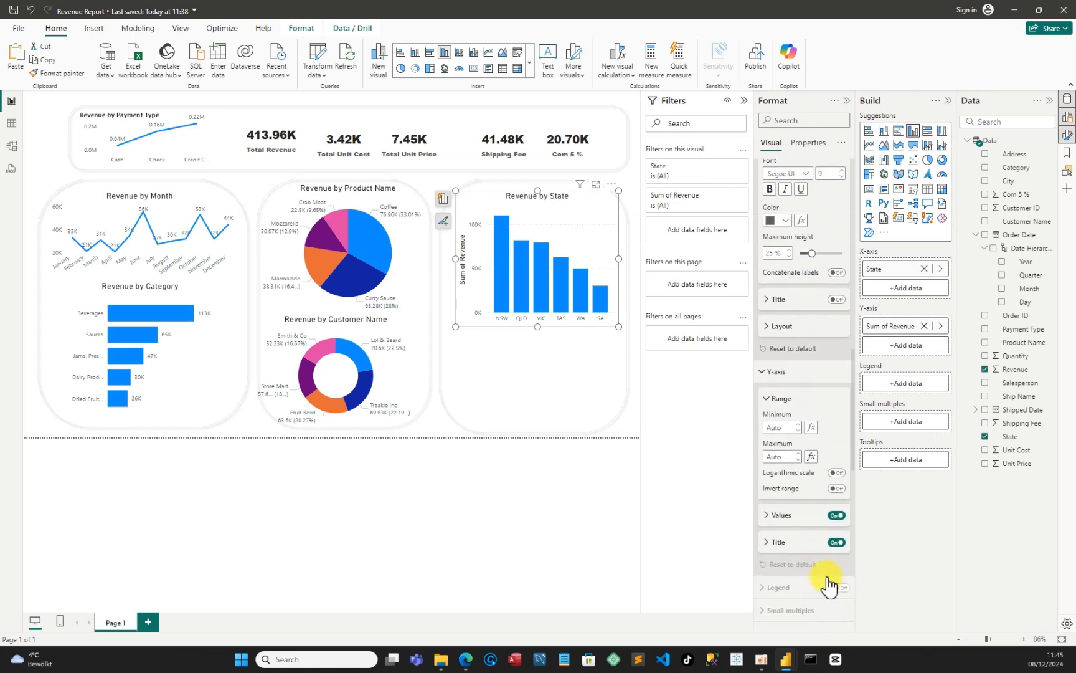
pyautogui.click(841, 545)
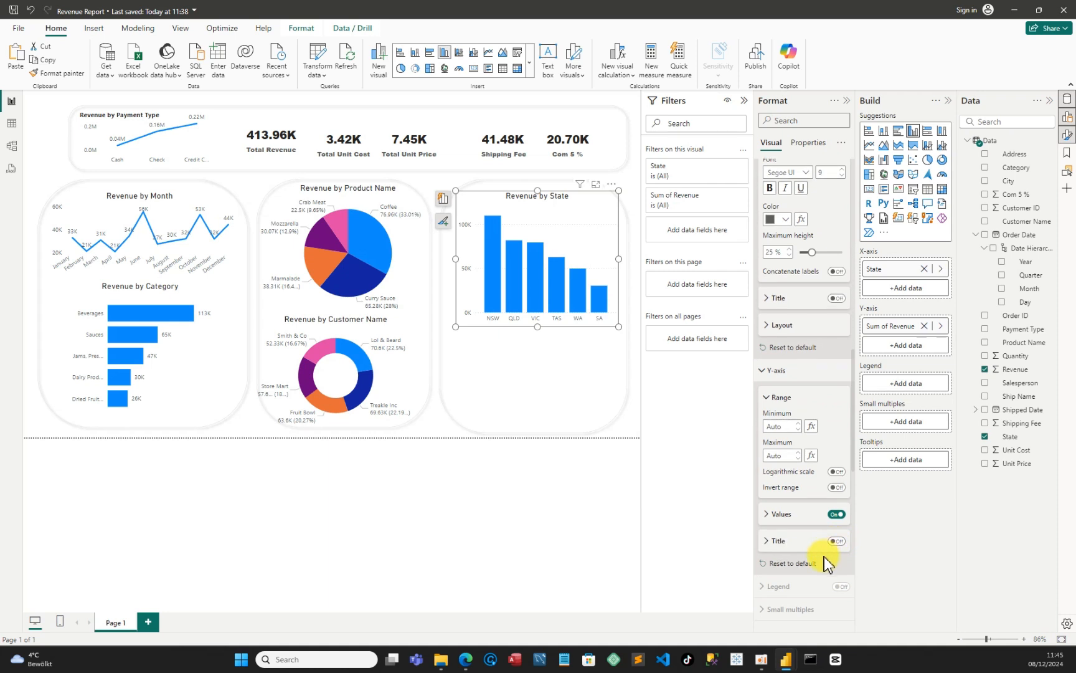
# - Turn off the Revenue by State chart's horizontal gridlines and turn on its data labels
pyautogui.scroll(-3, 822, 557)
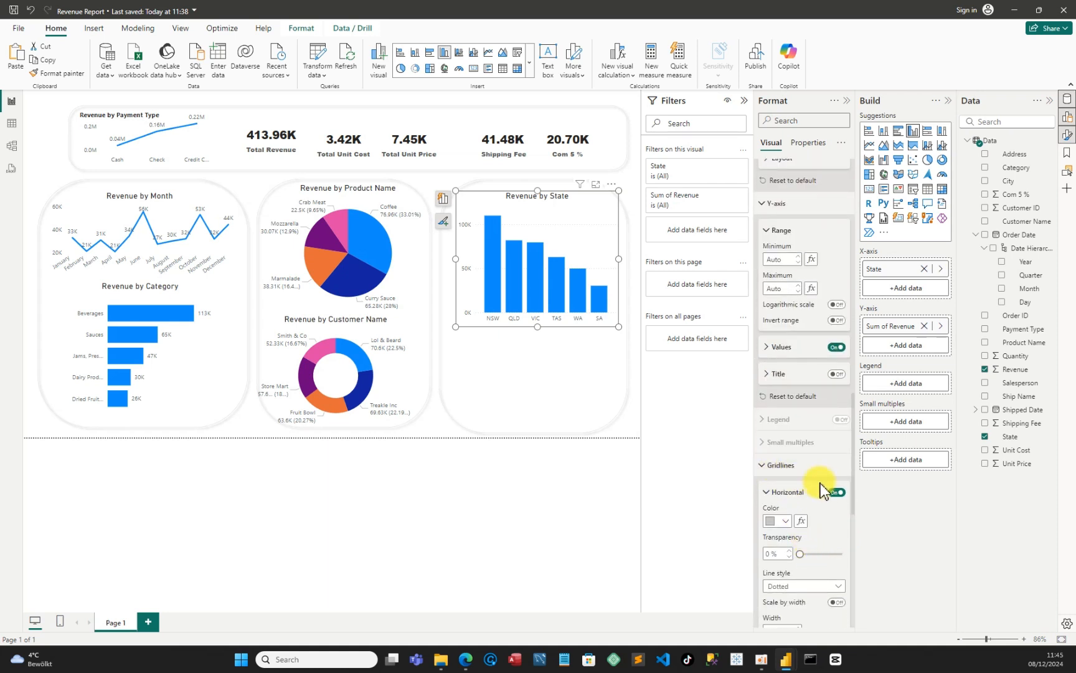
pyautogui.click(836, 493)
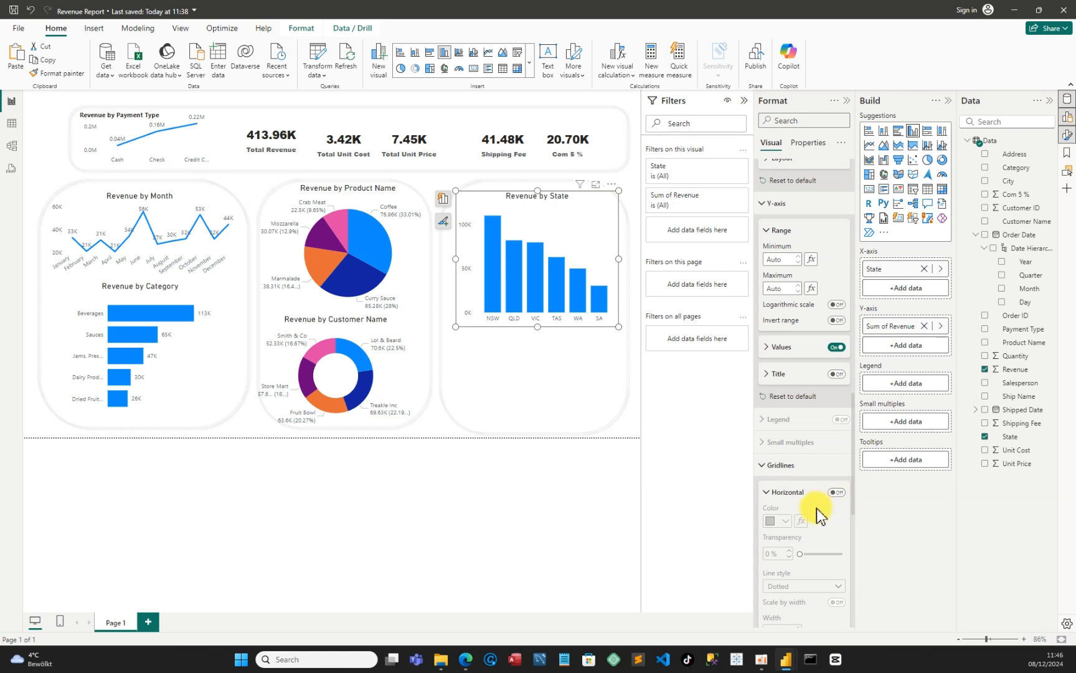
pyautogui.scroll(-5, 816, 514)
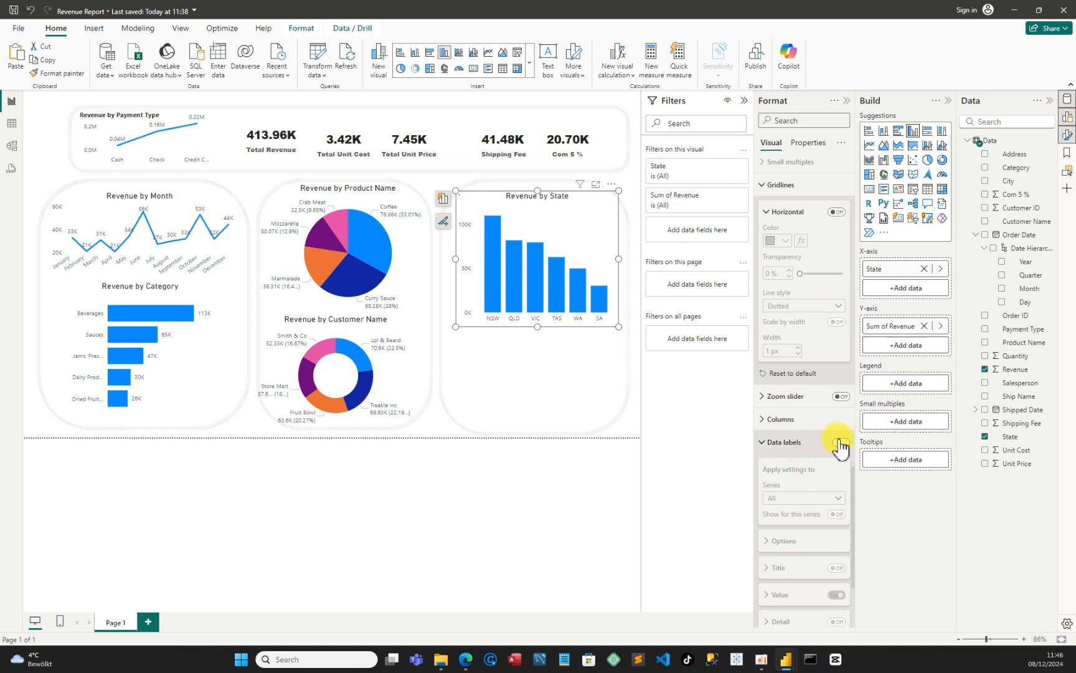
pyautogui.click(840, 443)
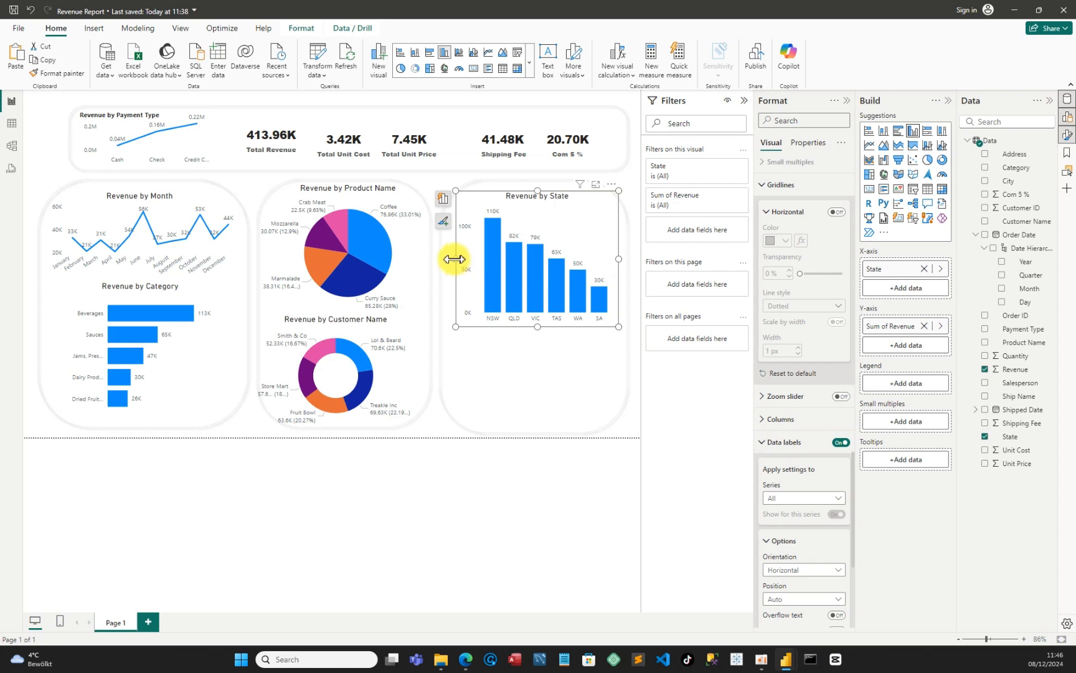
# - Widen the Revenue by State chart from its left edge to about 354 wide
pyautogui.moveTo(454, 258); pyautogui.dragTo(447, 260)
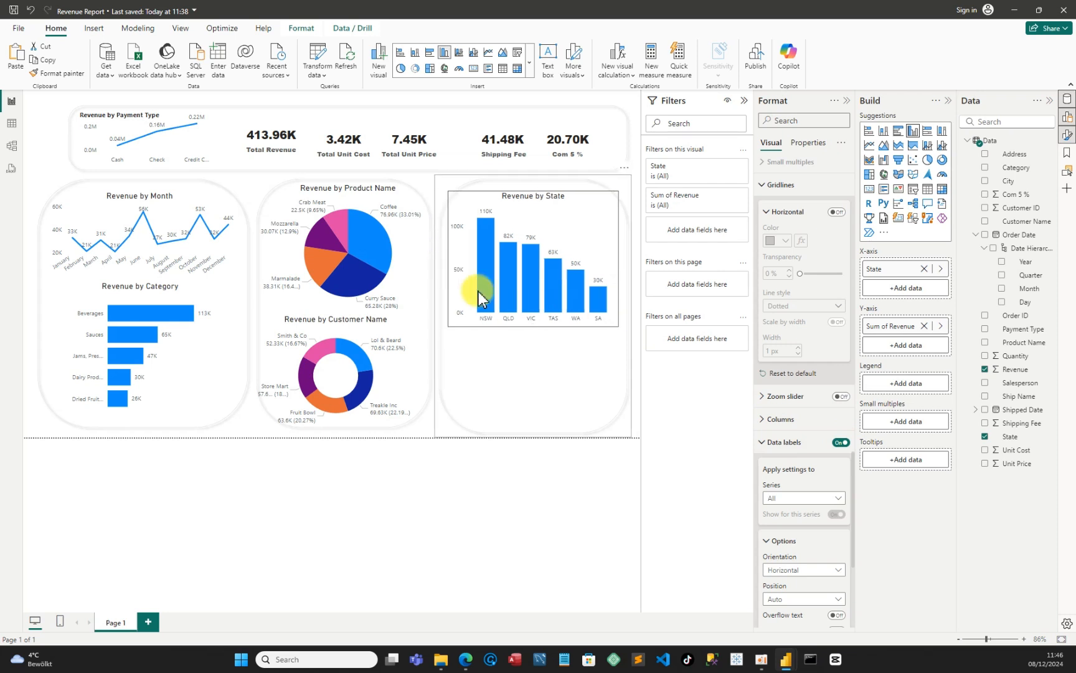
pyautogui.click(535, 361)
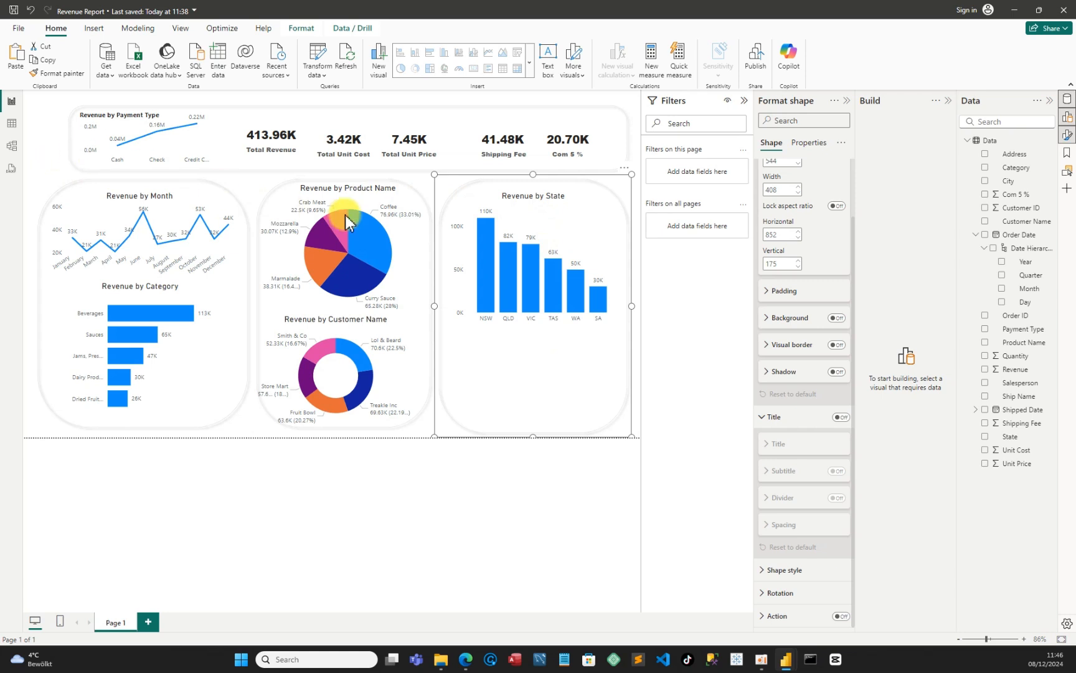
pyautogui.click(485, 233)
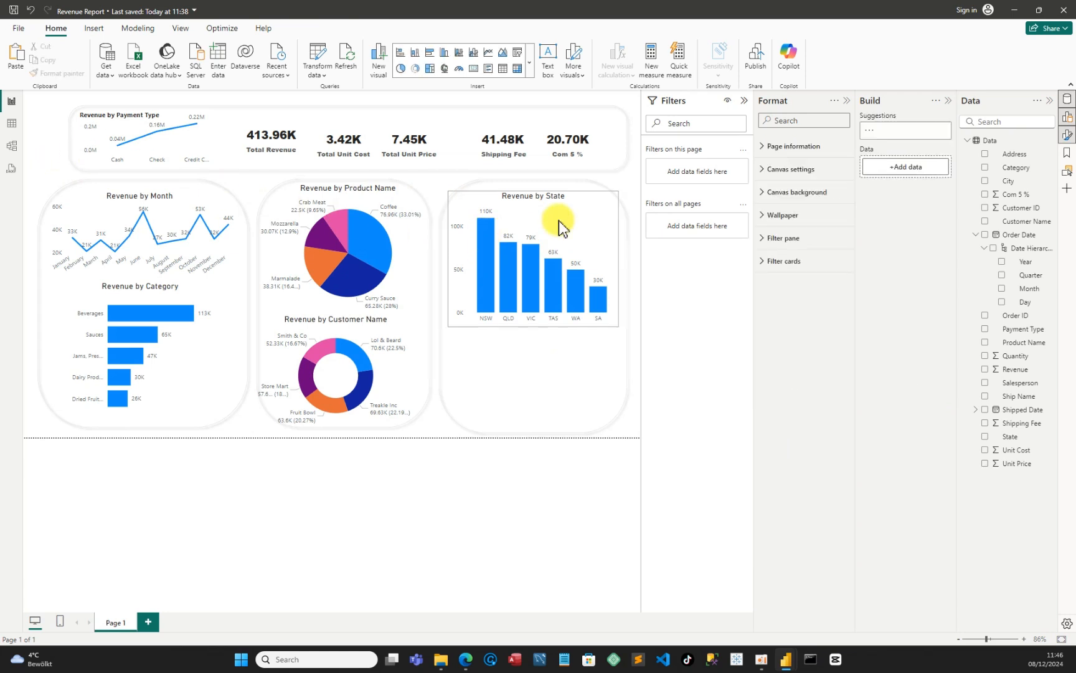
# - Duplicate the Revenue by State chart into the lower part of the third panel and replace State with Salesperson on the copy's X-axis
pyautogui.click(516, 219)
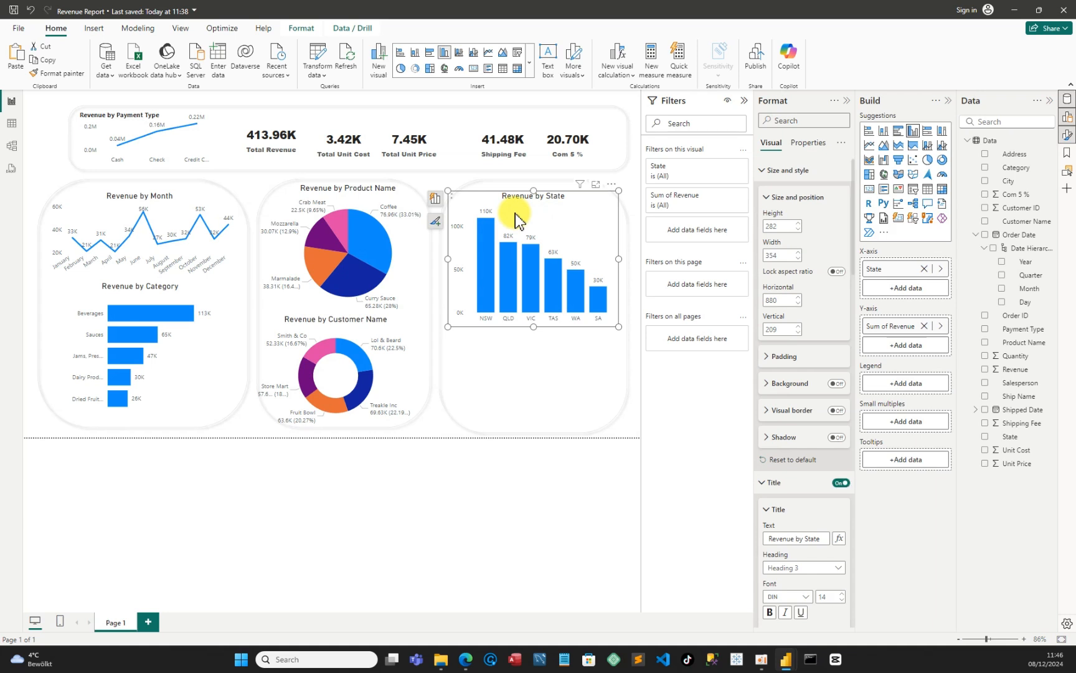
pyautogui.moveTo(512, 216); pyautogui.dragTo(514, 364)
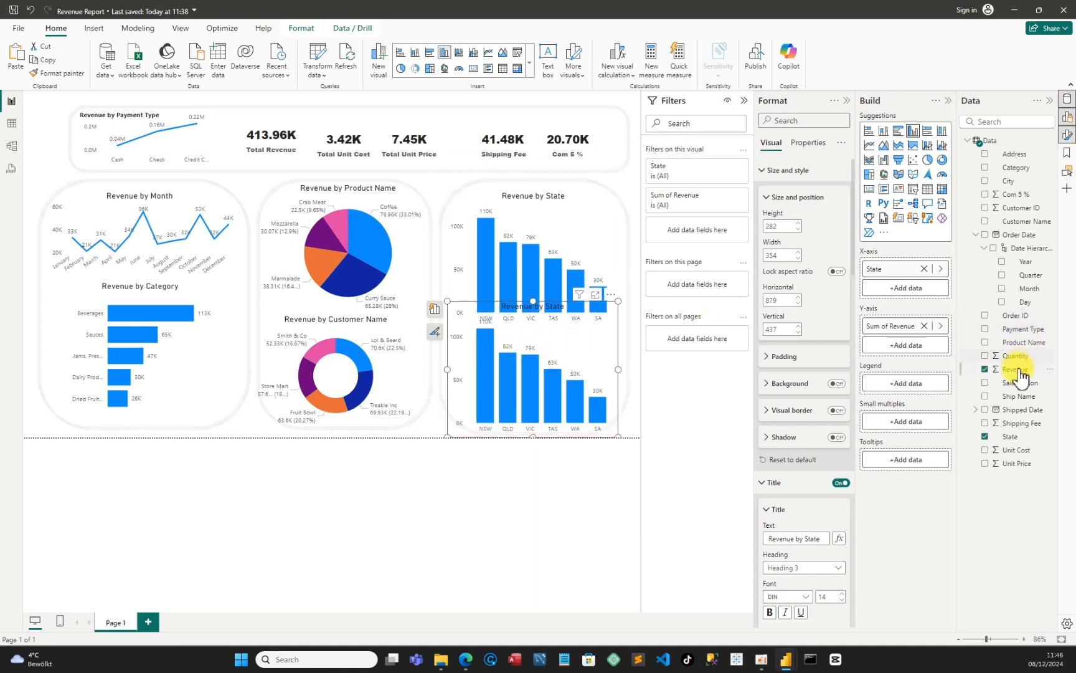
pyautogui.click(985, 437)
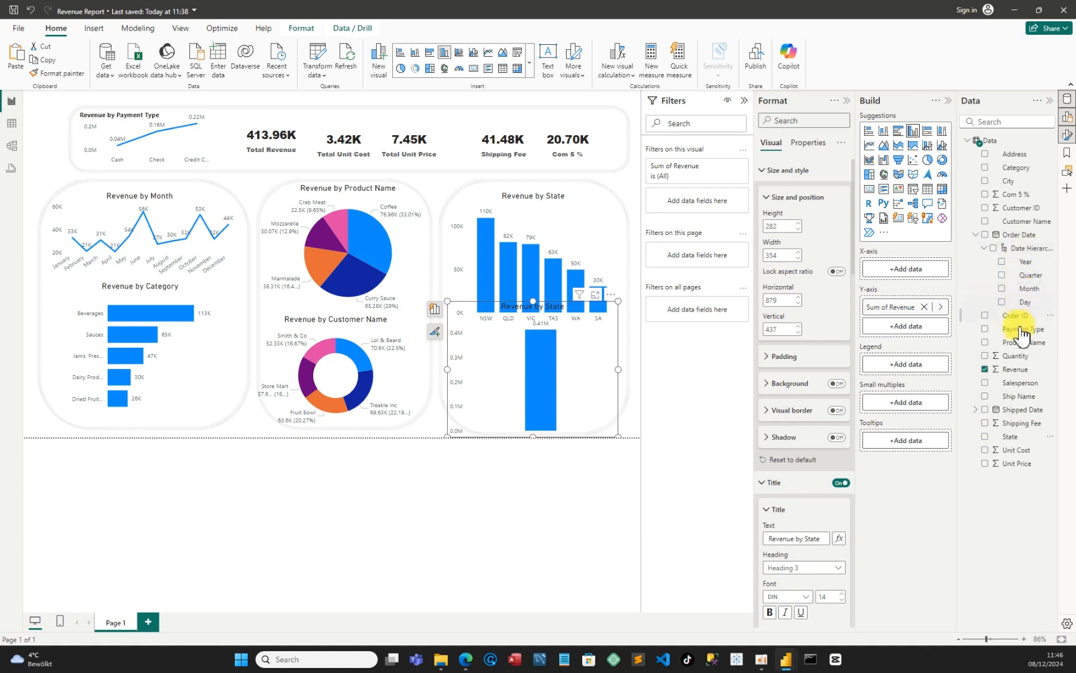
pyautogui.click(985, 383)
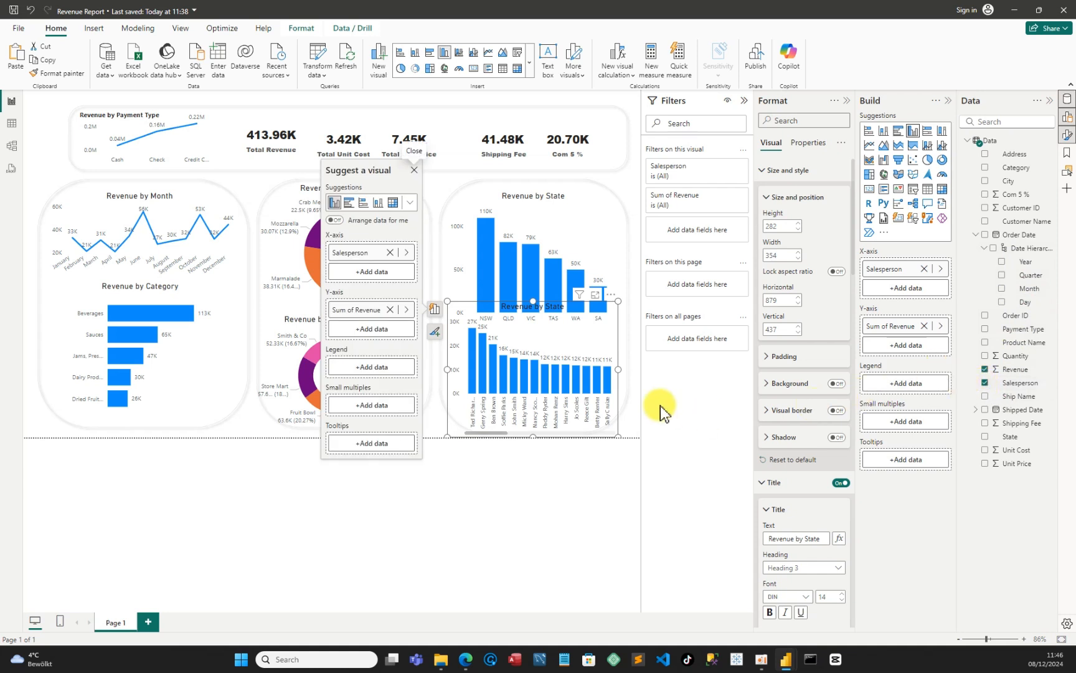
pyautogui.moveTo(505, 436); pyautogui.dragTo(593, 436)
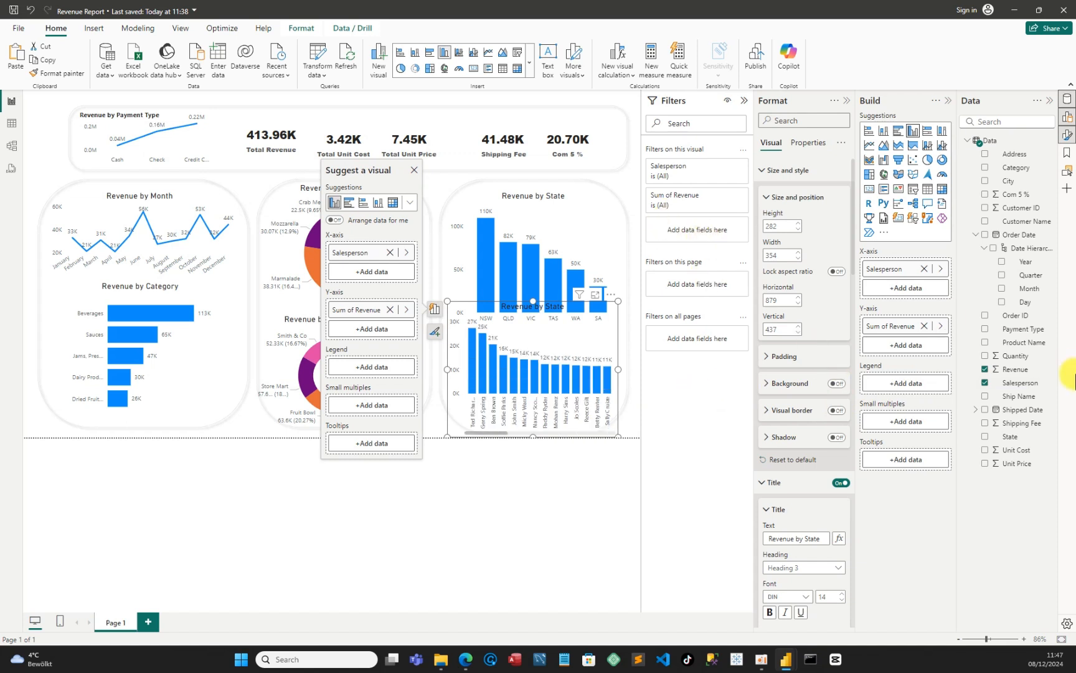
# - Apply a Top N filter on Salesperson to the copied chart, showing the top 5 by Sum of Revenue
pyautogui.moveTo(1012, 382); pyautogui.dragTo(690, 230)
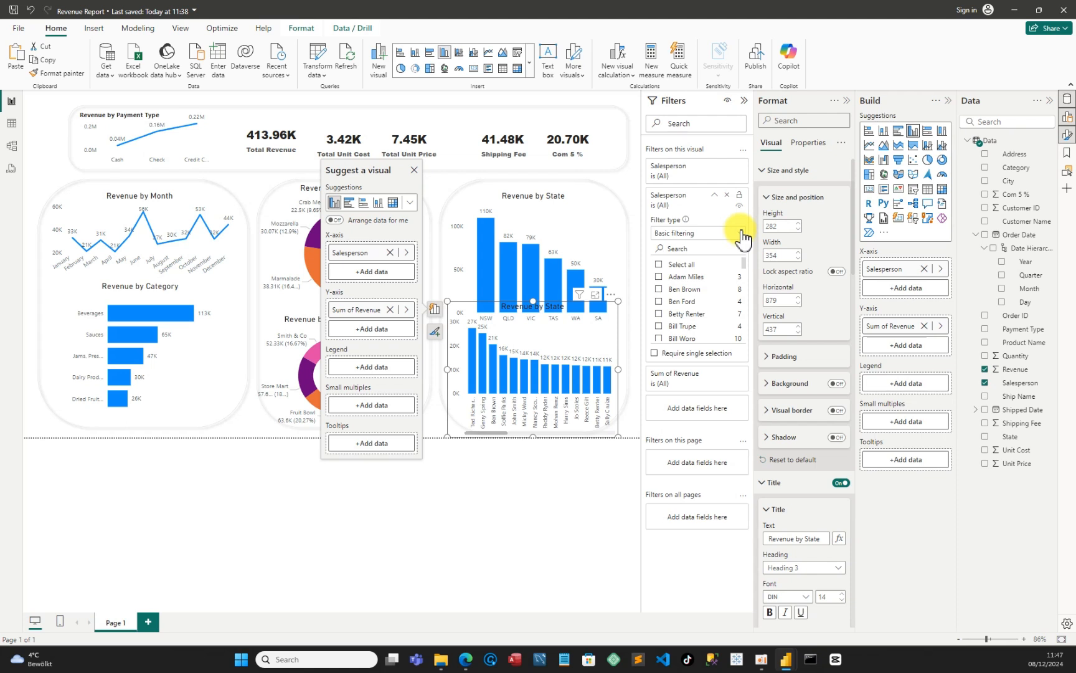
pyautogui.click(742, 237)
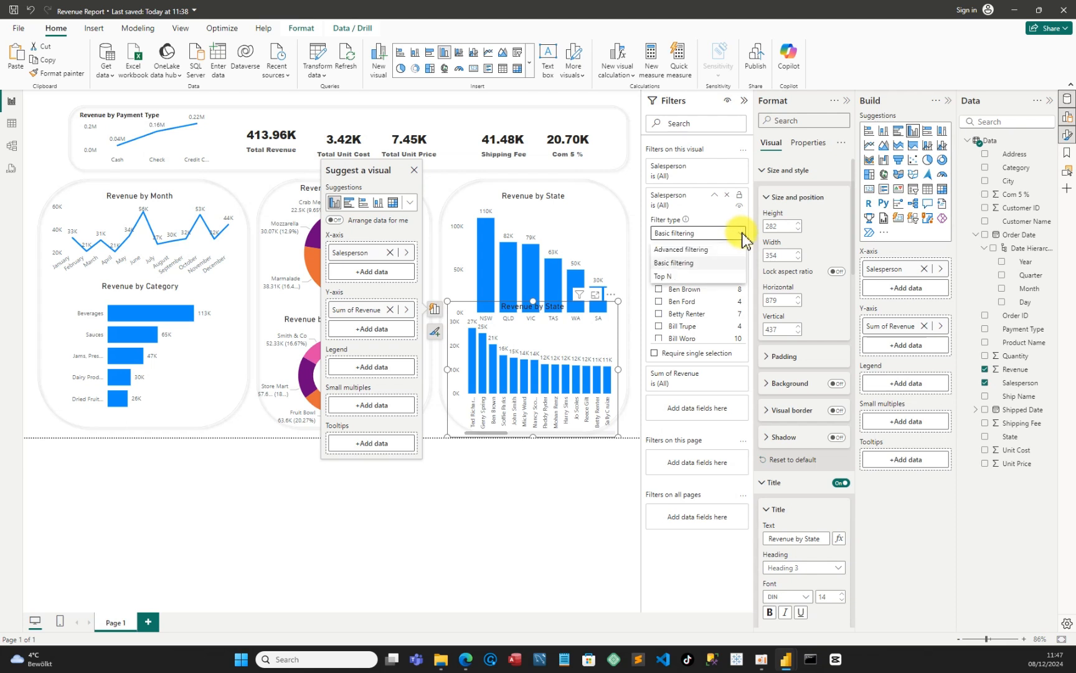
pyautogui.click(691, 276)
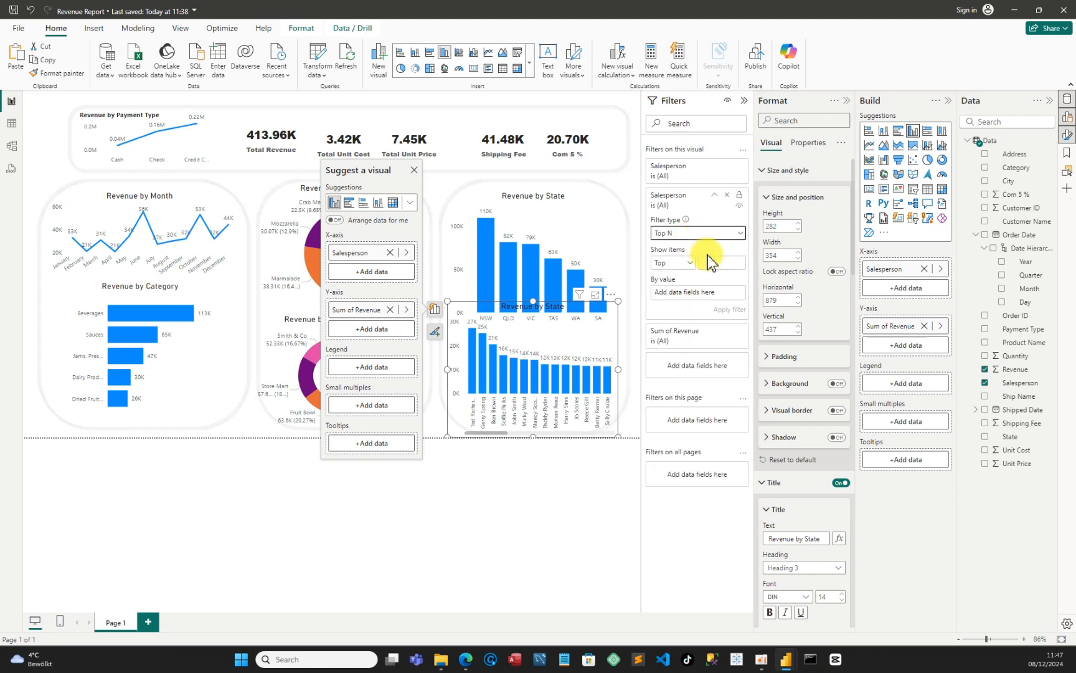
pyautogui.click(716, 261)
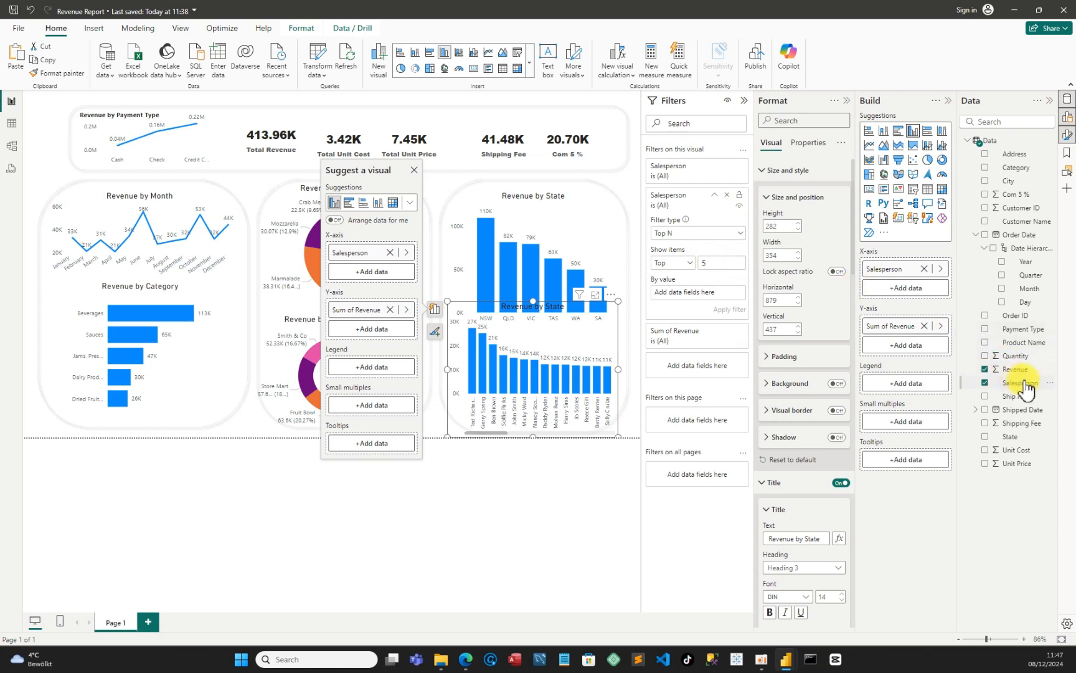
pyautogui.moveTo(1023, 375); pyautogui.dragTo(704, 294)
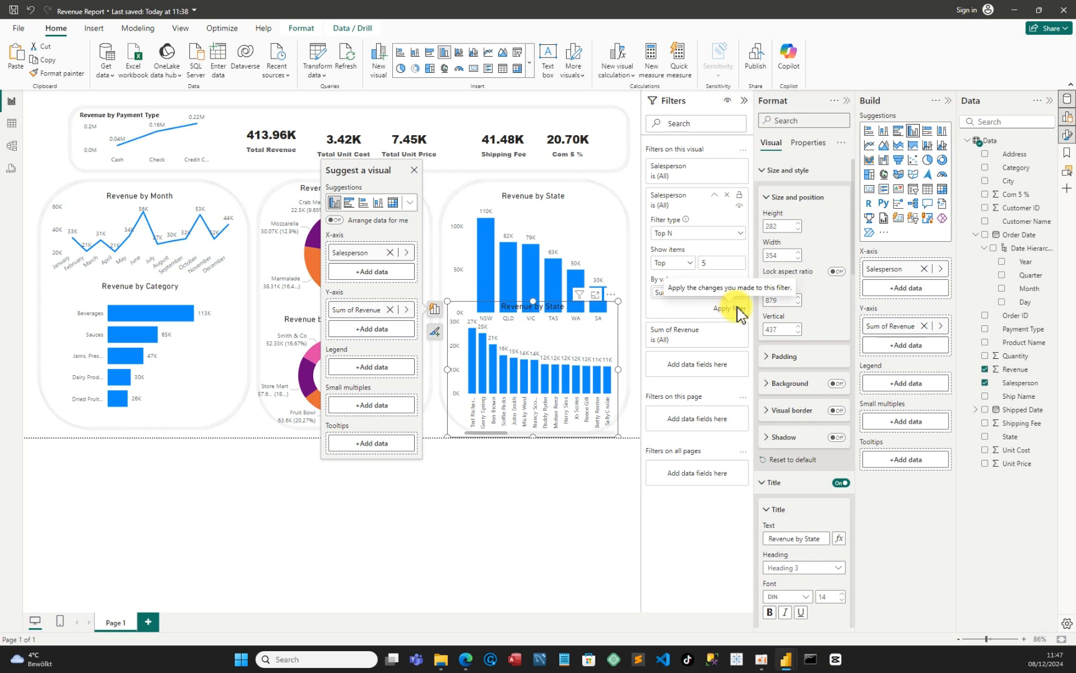
pyautogui.click(739, 310)
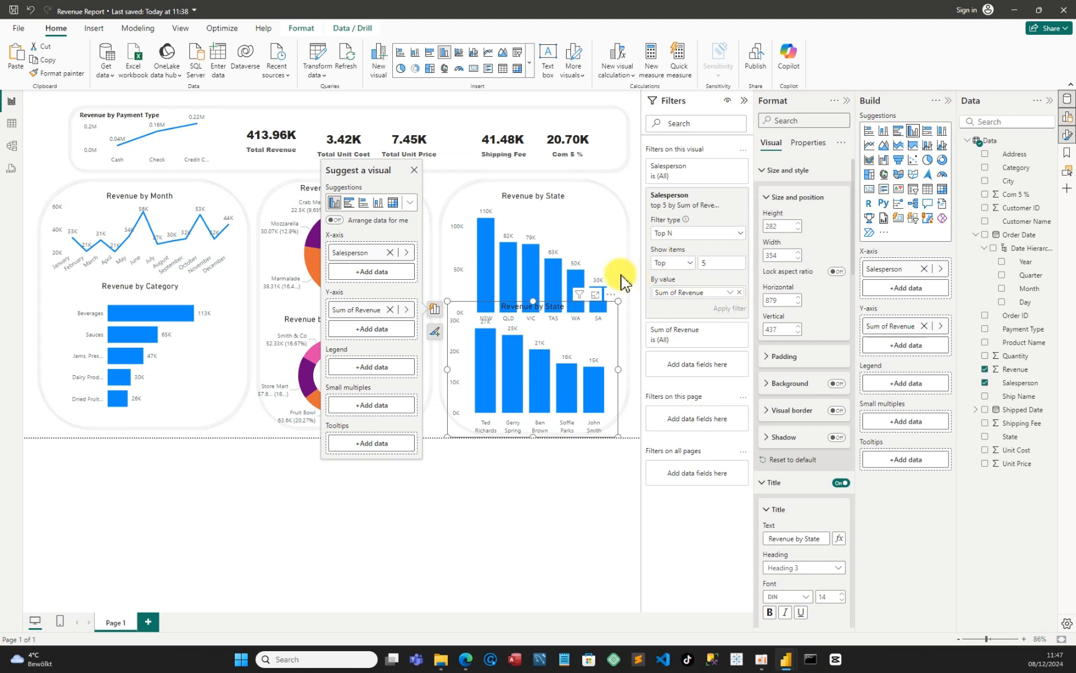
# - Lower the salesperson chart's top edge so the chart is about 236 high and clears the state chart's columns
pyautogui.moveTo(539, 251)
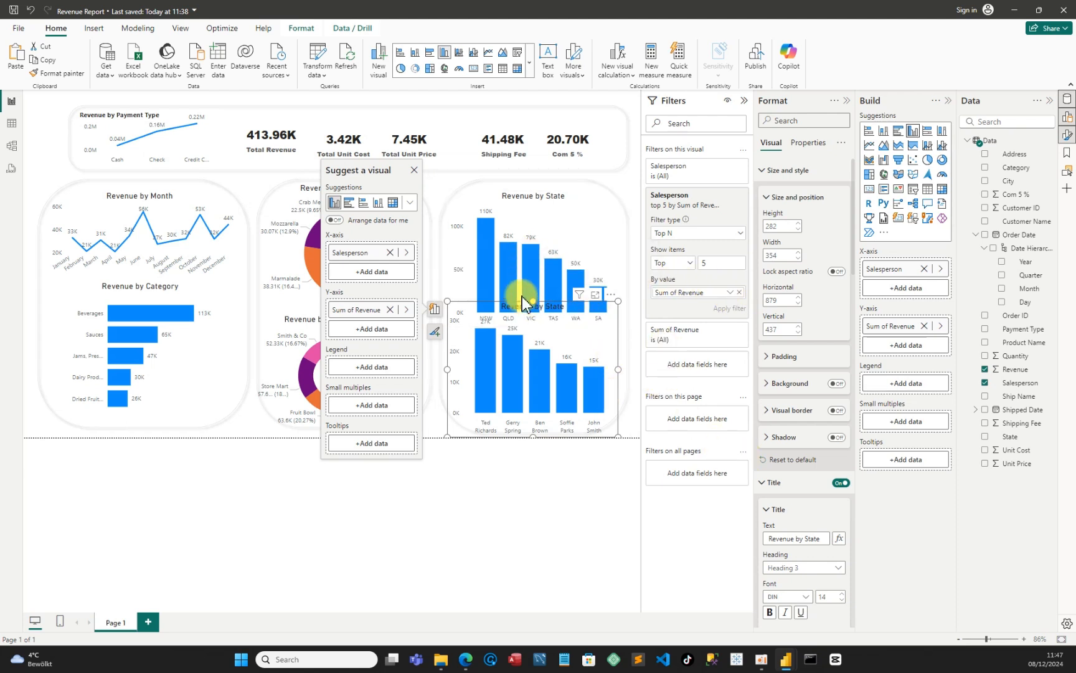
pyautogui.moveTo(532, 302); pyautogui.dragTo(533, 325)
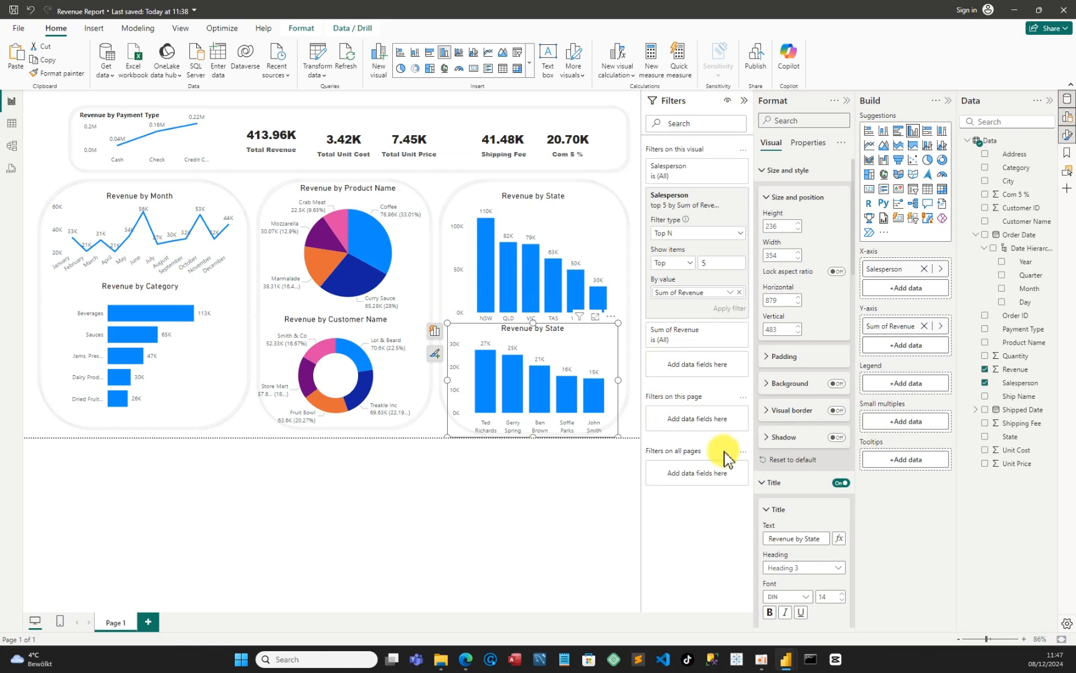
# - Retitle the salesperson column chart as "Revenue by SalesPersom" and save the report
pyautogui.click(760, 482)
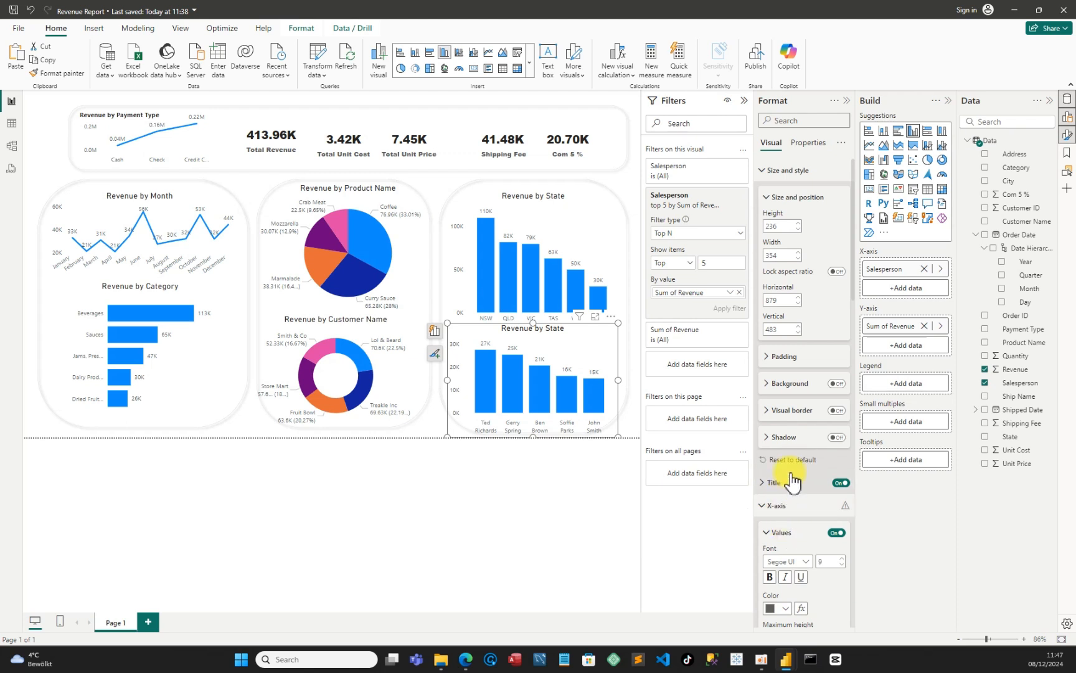
pyautogui.scroll(-3, 792, 481)
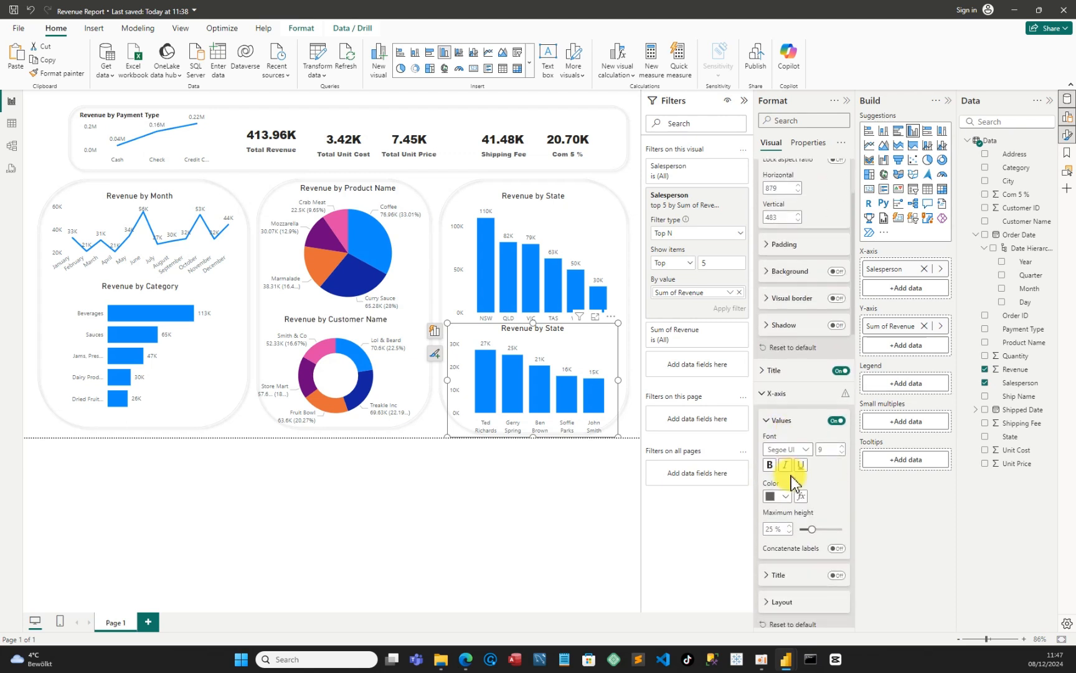
pyautogui.click(764, 373)
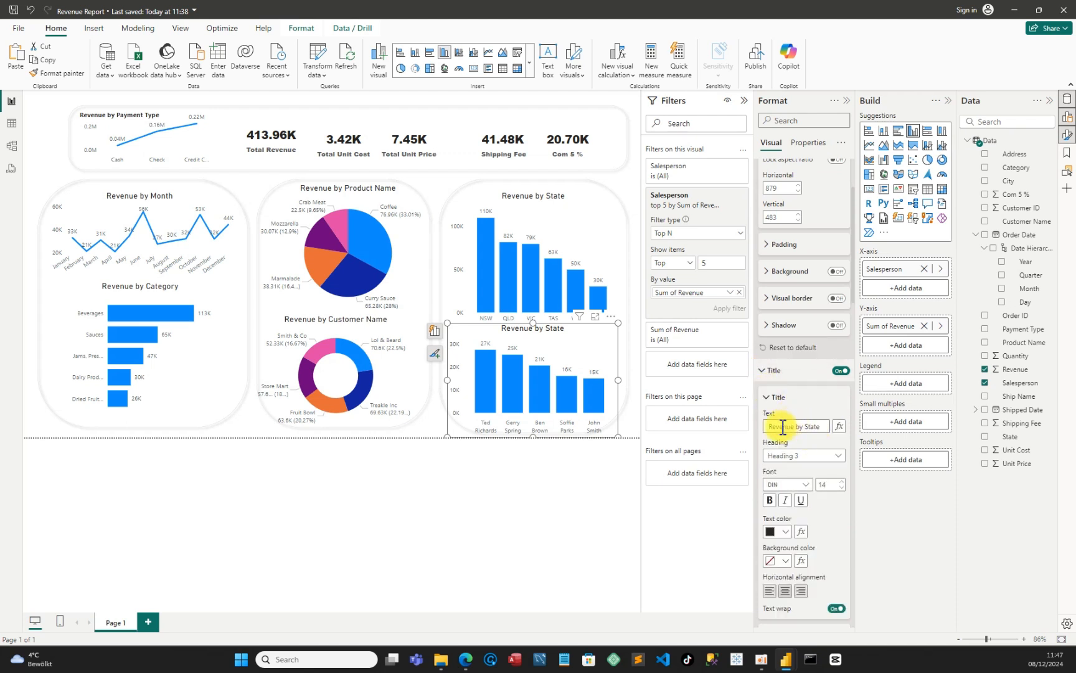
pyautogui.doubleClick(814, 427)
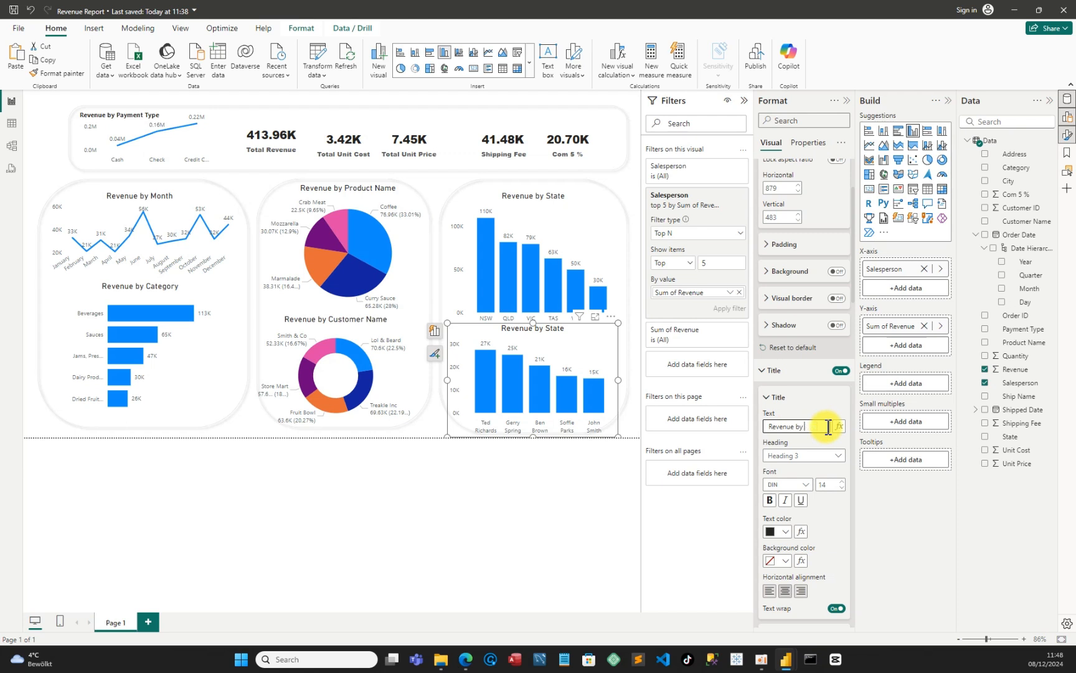
pyautogui.write('SalesPerson')
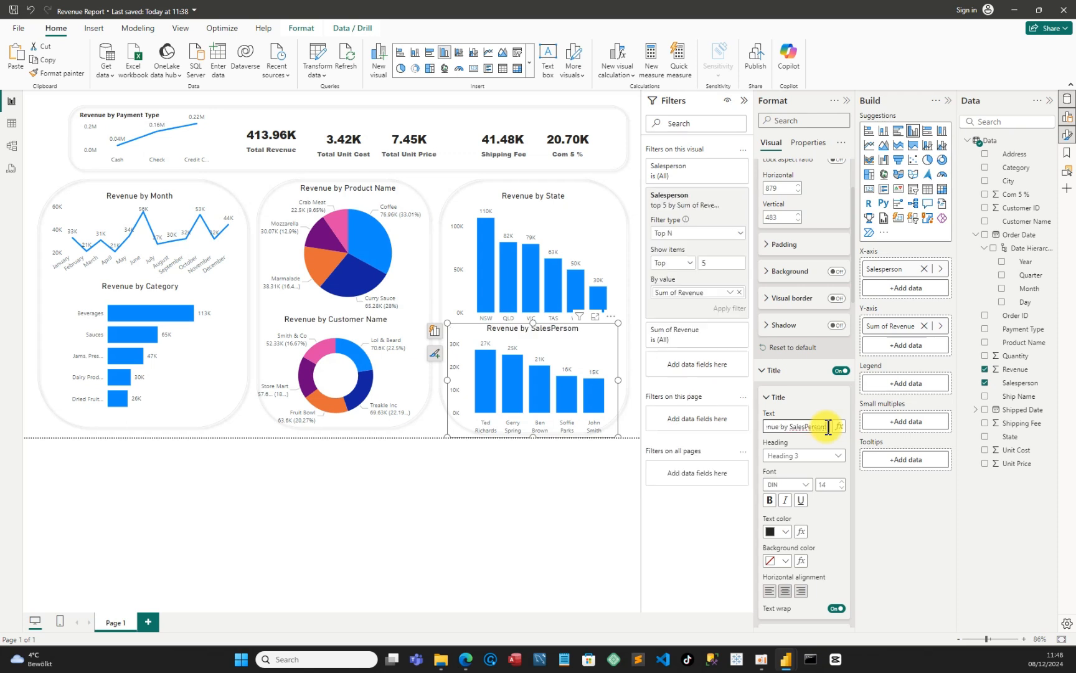
pyautogui.click(49, 151)
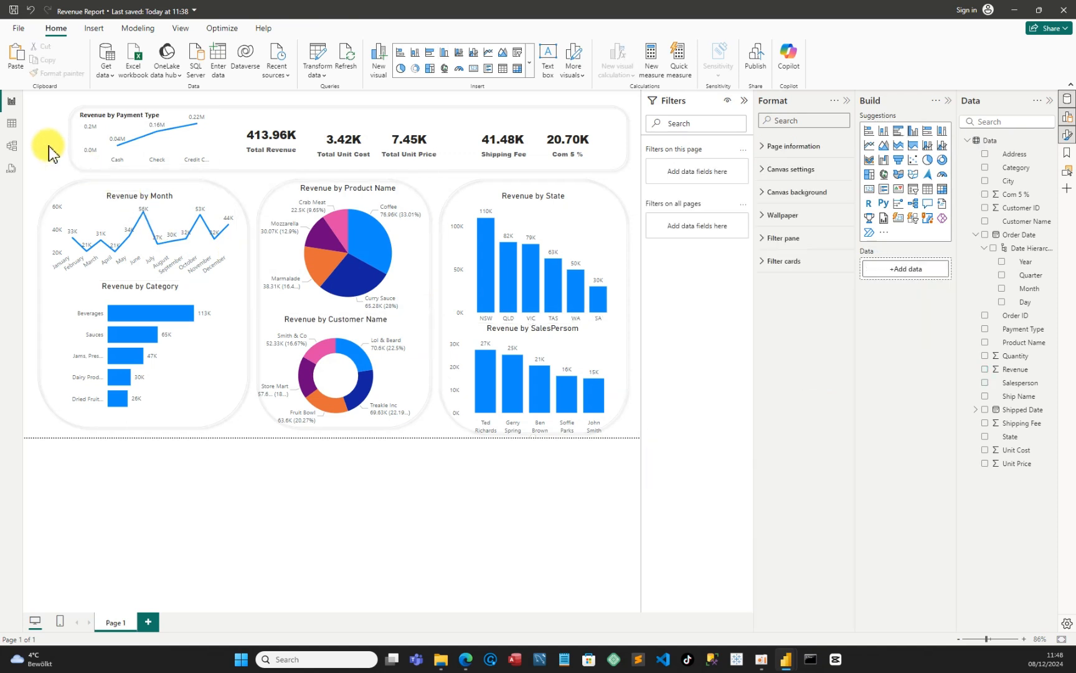
pyautogui.click(17, 29)
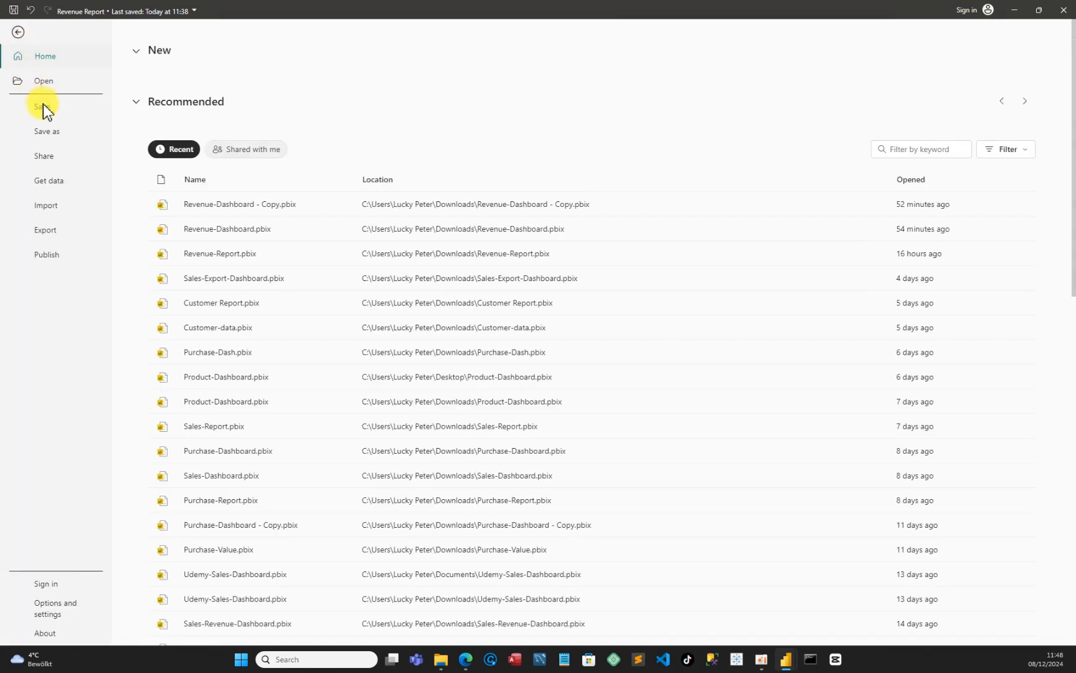
pyautogui.press('Escape')
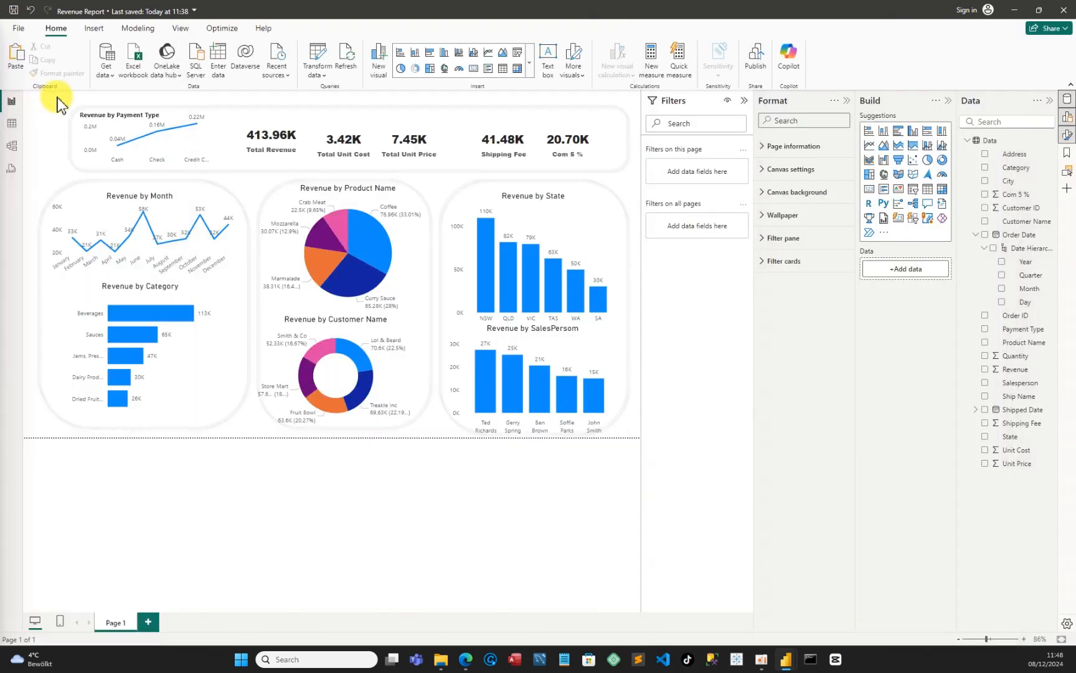
# - Collapse the Data, Build and Filters panes to give the report canvas more room
pyautogui.click(1050, 101)
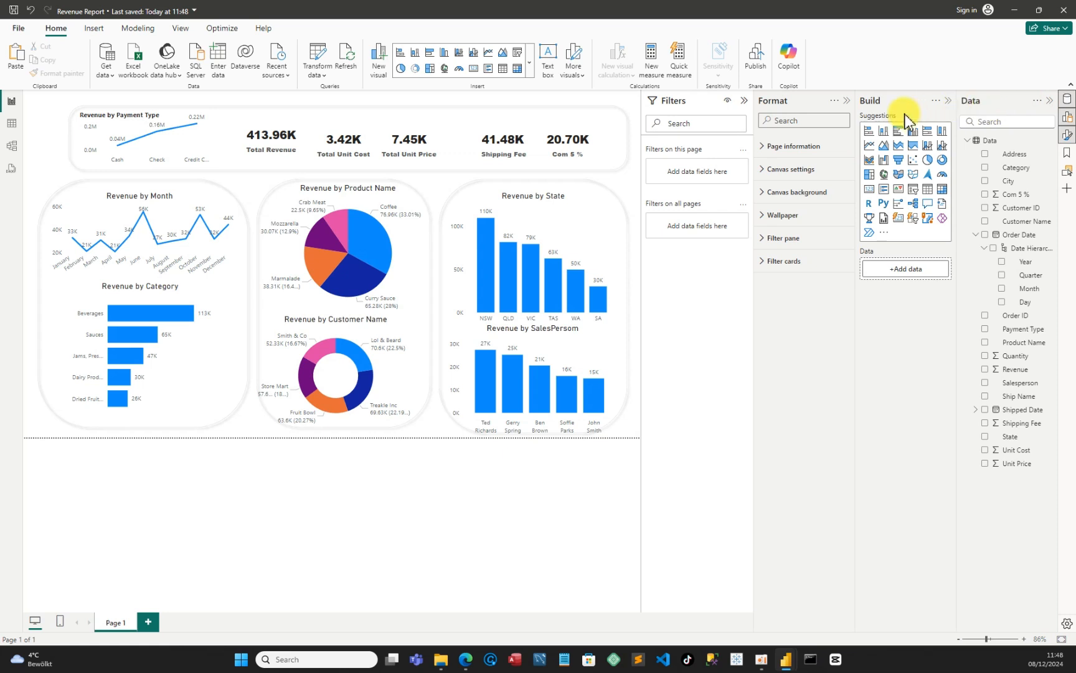
pyautogui.click(1051, 104)
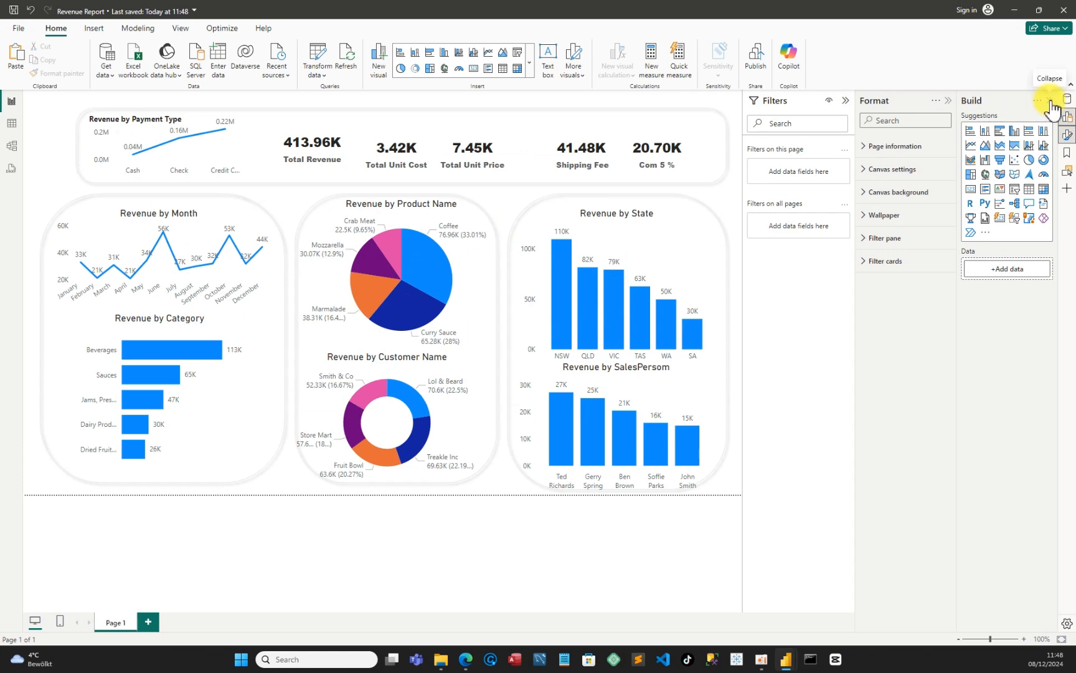
pyautogui.click(1052, 106)
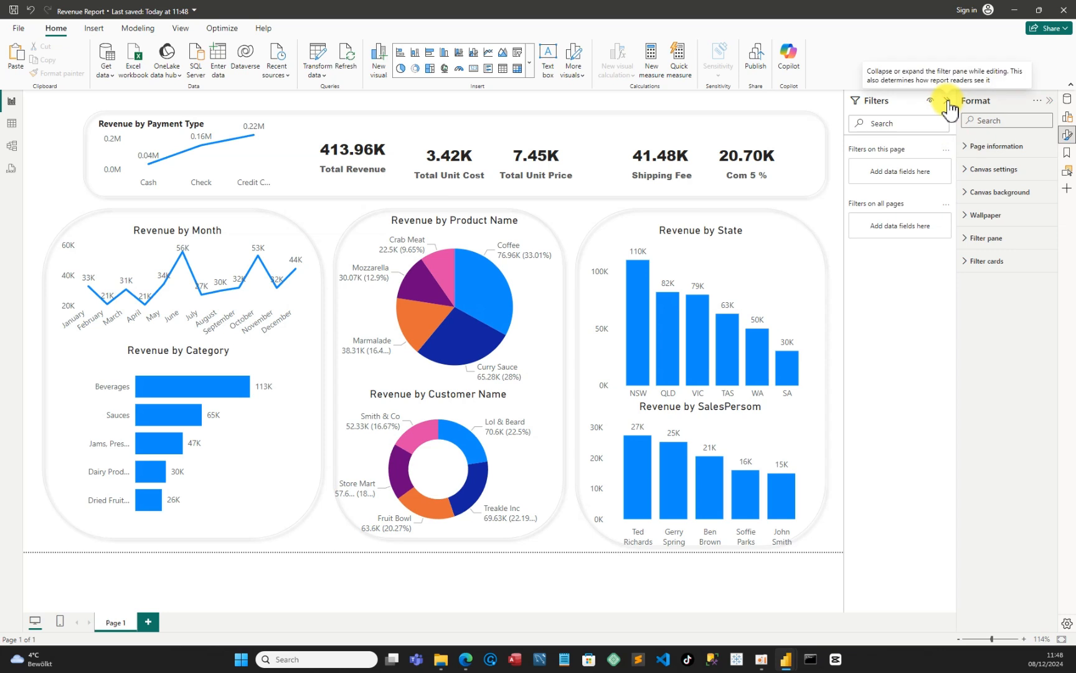
pyautogui.click(948, 102)
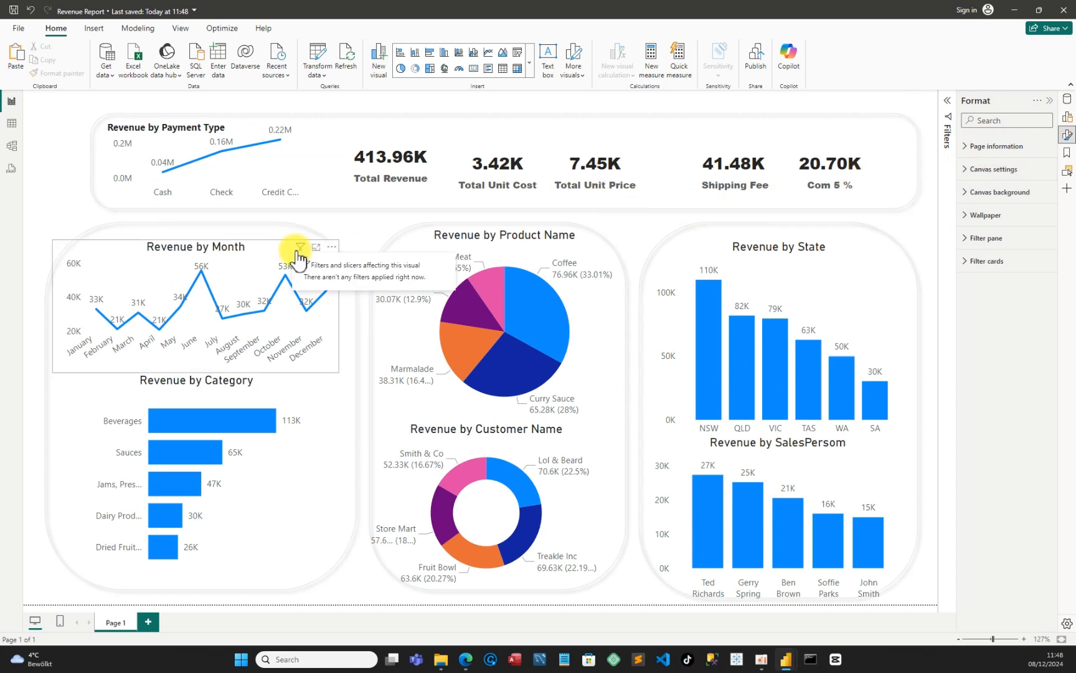
# - Trim the KPI header's background shape slightly at its upper edge, to a vertical position of about 28, and at its lower edge
pyautogui.click(93, 167)
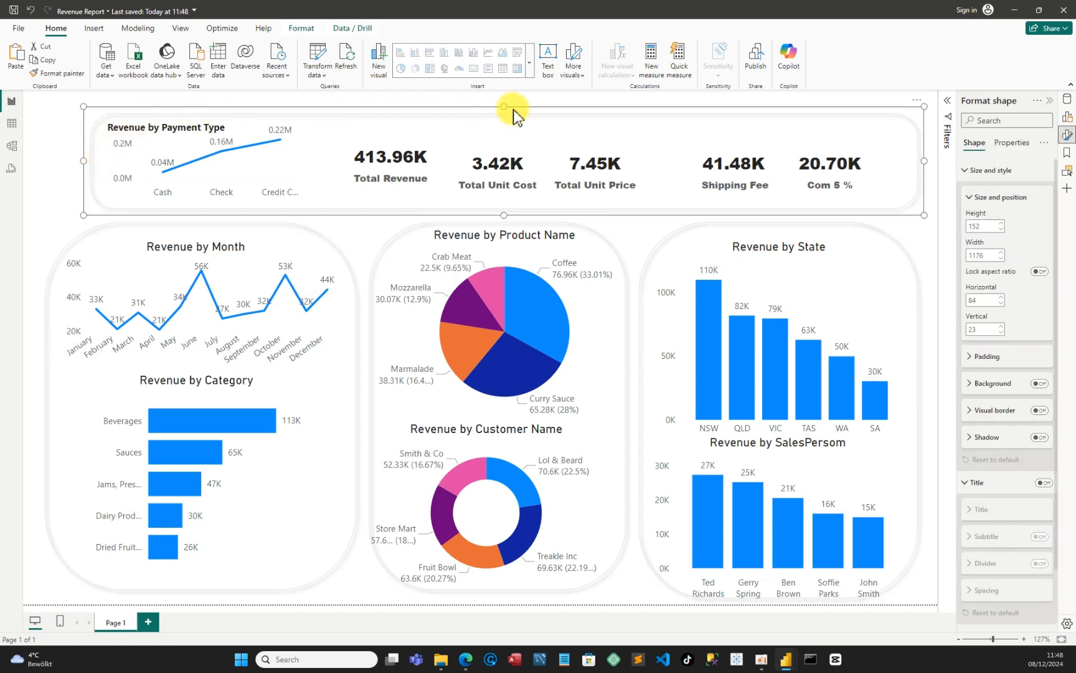
pyautogui.moveTo(505, 106); pyautogui.dragTo(499, 113)
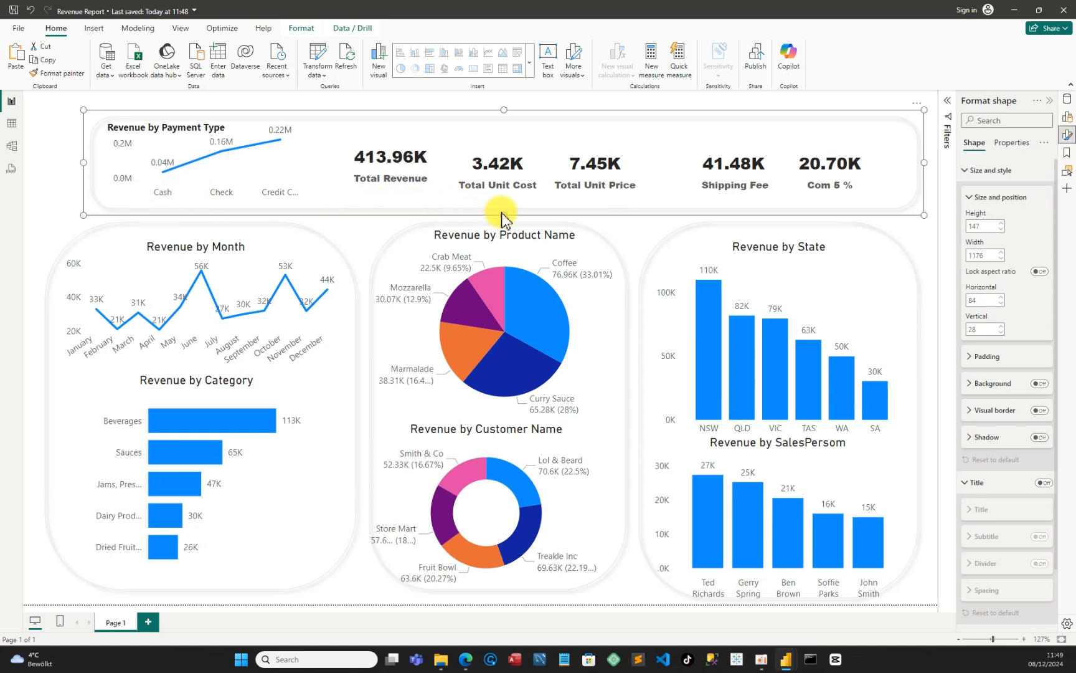
pyautogui.moveTo(502, 214); pyautogui.dragTo(501, 204)
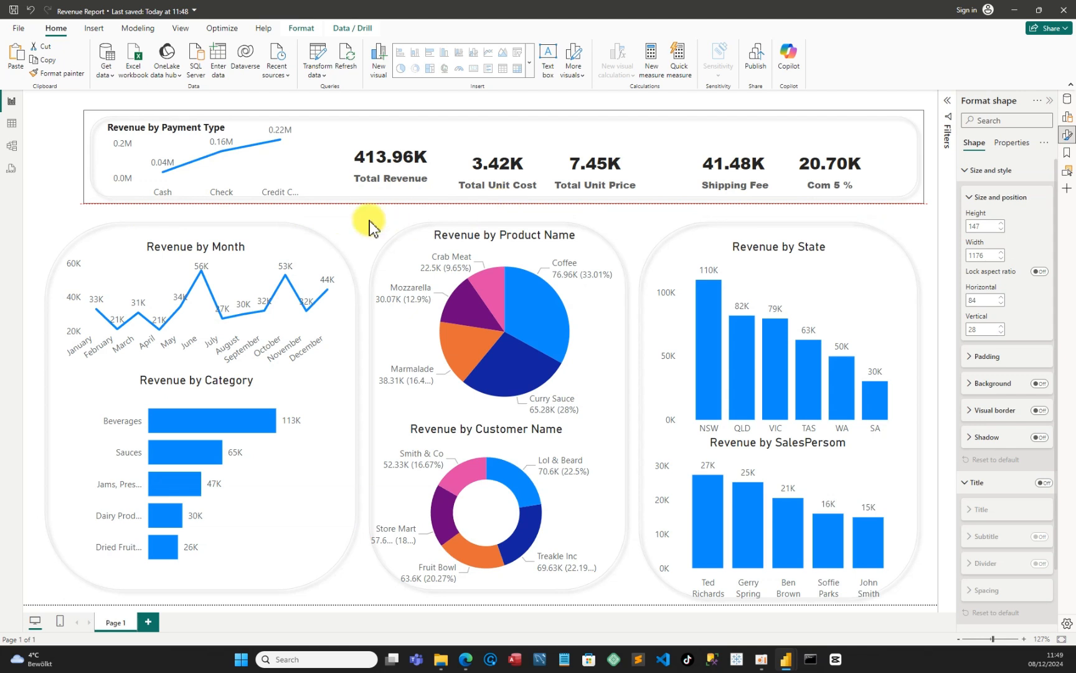
pyautogui.click(67, 169)
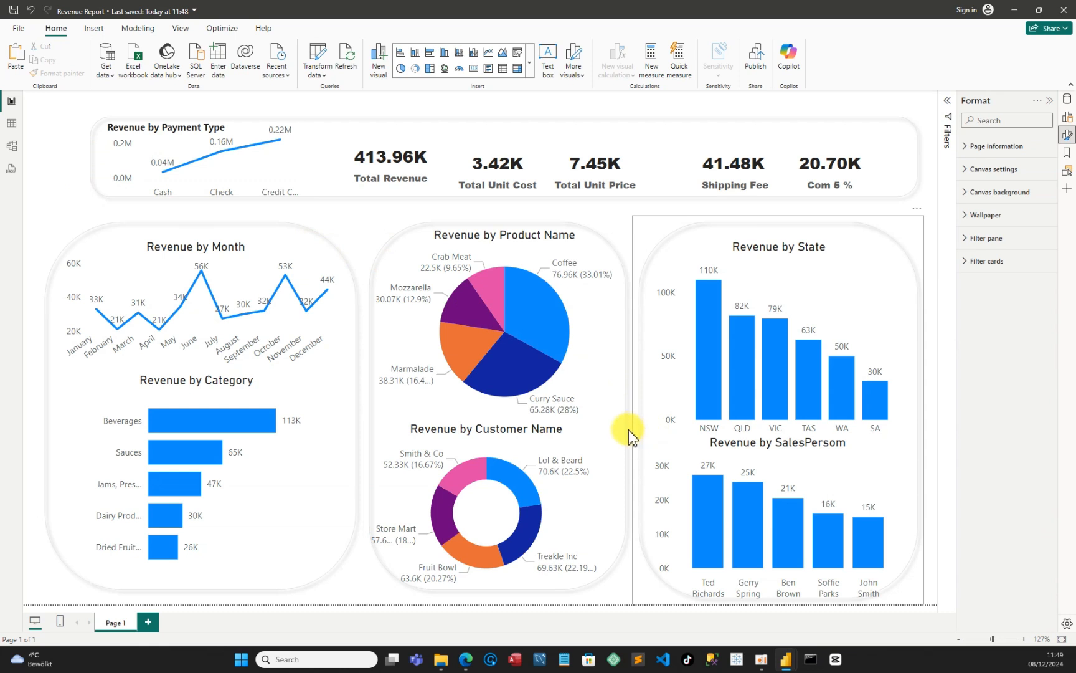
# - Narrow the background shape behind Revenue by Month and Category from both sides to about 417 wide, and move it slightly up
pyautogui.click(335, 394)
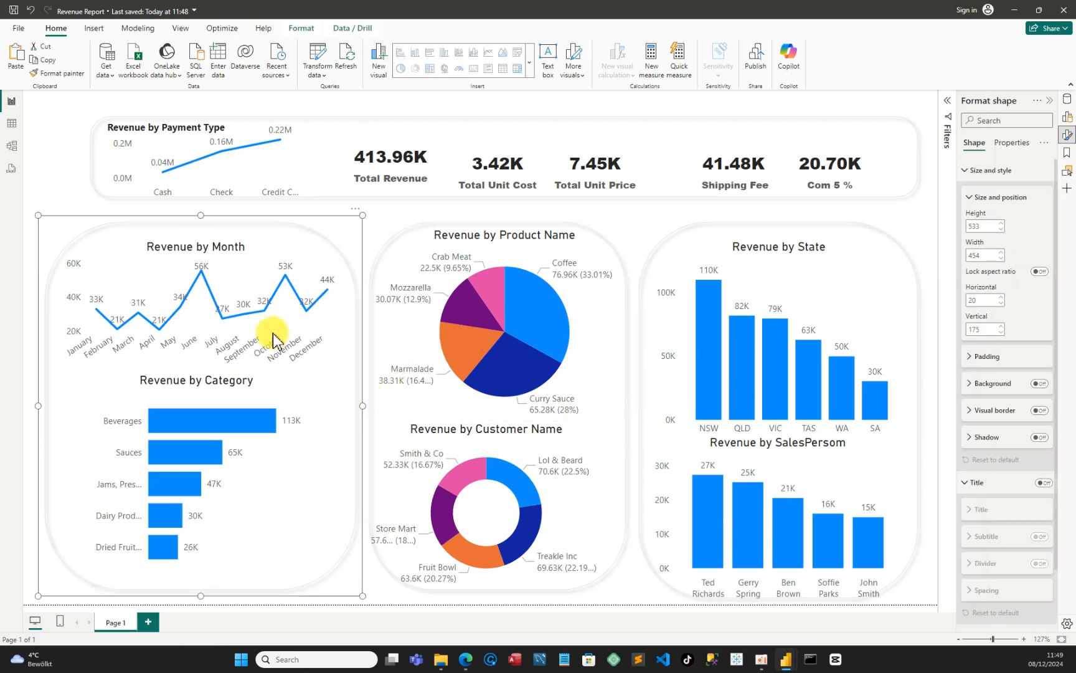
pyautogui.moveTo(362, 406)
pyautogui.mouseDown()
pyautogui.moveTo(344, 409)
pyautogui.moveTo(343, 396)
pyautogui.mouseUp()
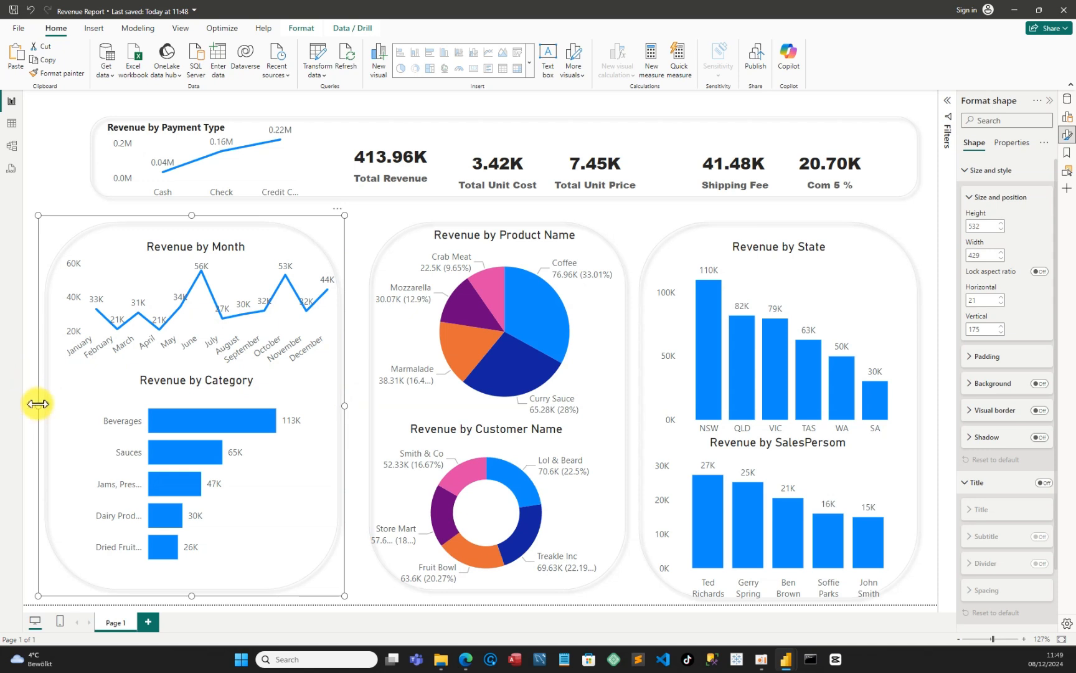
pyautogui.moveTo(48, 406); pyautogui.dragTo(47, 404)
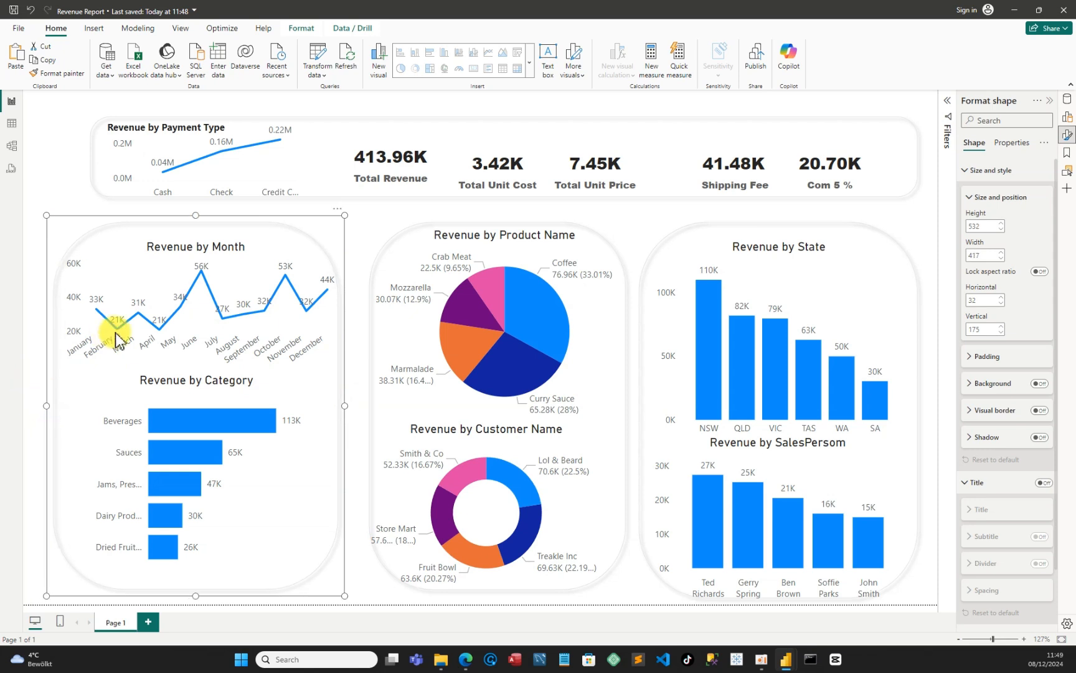
pyautogui.moveTo(184, 402)
pyautogui.mouseDown()
pyautogui.moveTo(208, 421)
pyautogui.moveTo(175, 406)
pyautogui.moveTo(187, 391)
pyautogui.mouseUp()
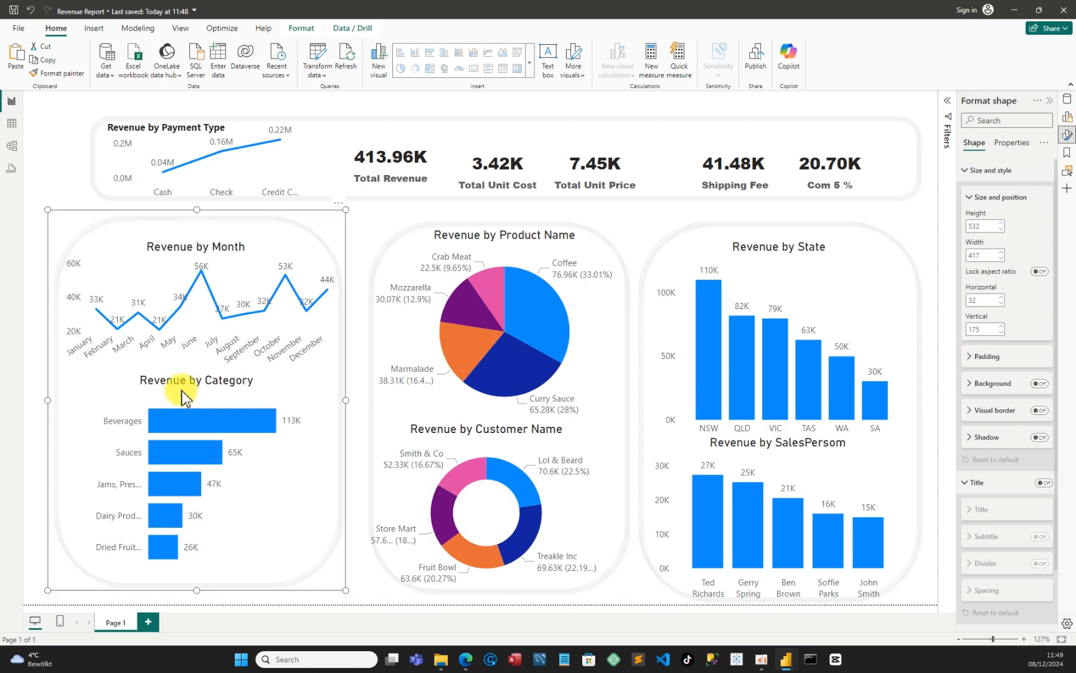
pyautogui.click(53, 177)
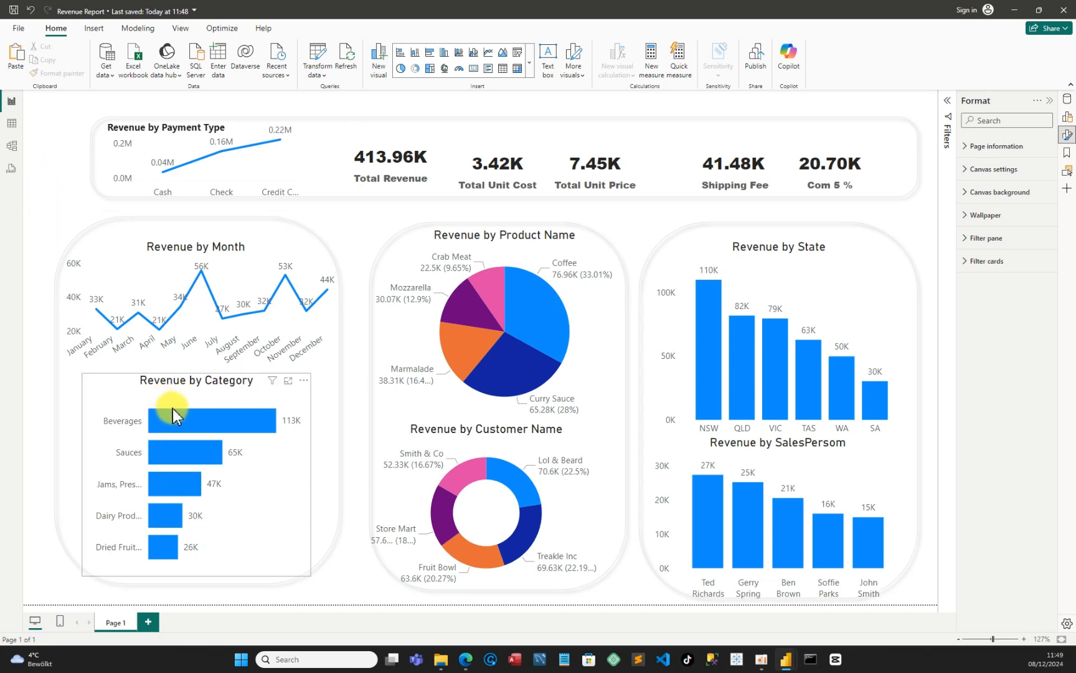
# - Shift the Revenue by Category chart slightly down inside its panel and widen it a little from its left edge
pyautogui.moveTo(178, 411); pyautogui.dragTo(168, 402)
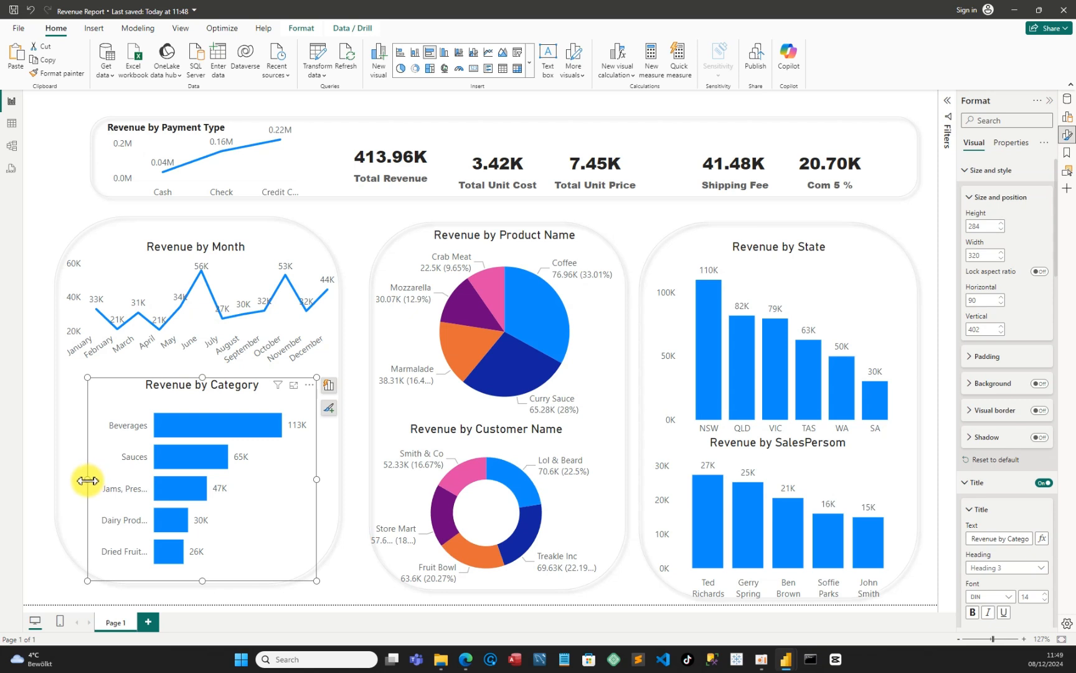
pyautogui.moveTo(88, 480); pyautogui.dragTo(77, 481)
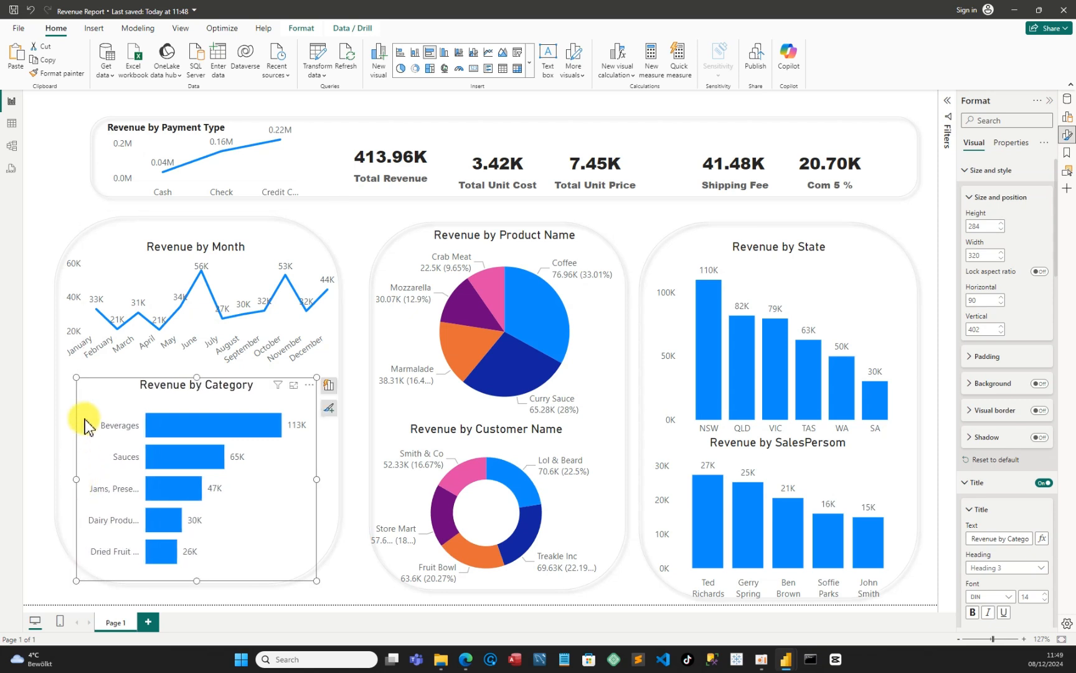
pyautogui.click(64, 179)
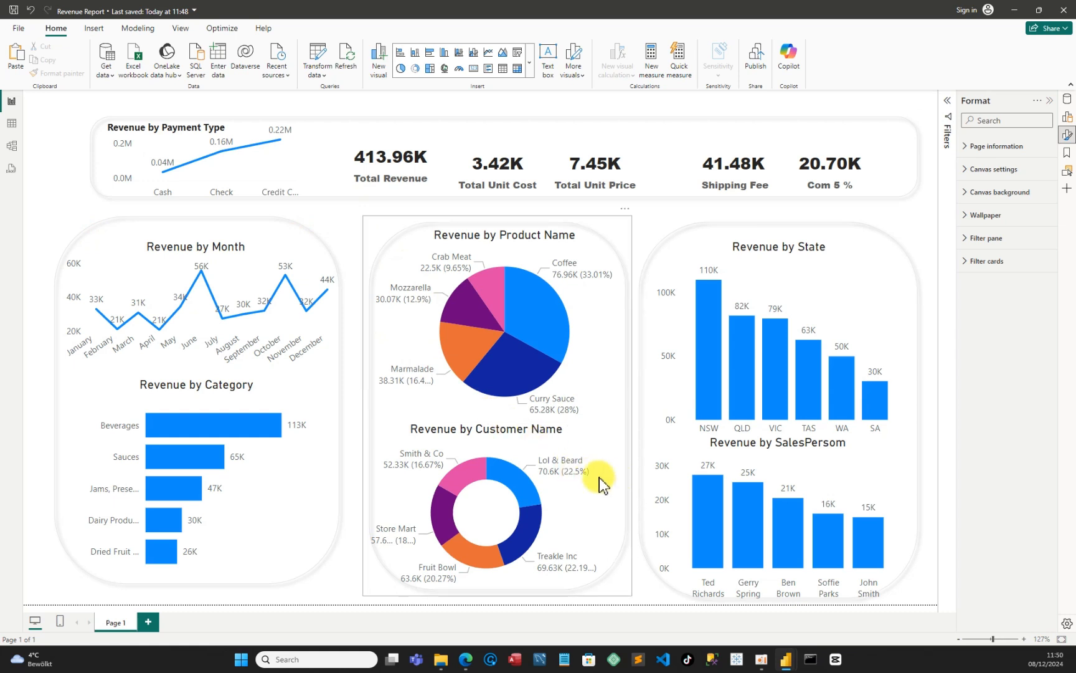
# - Widen the background shape behind the pie and donut charts from its left edge to about 400
pyautogui.click(397, 252)
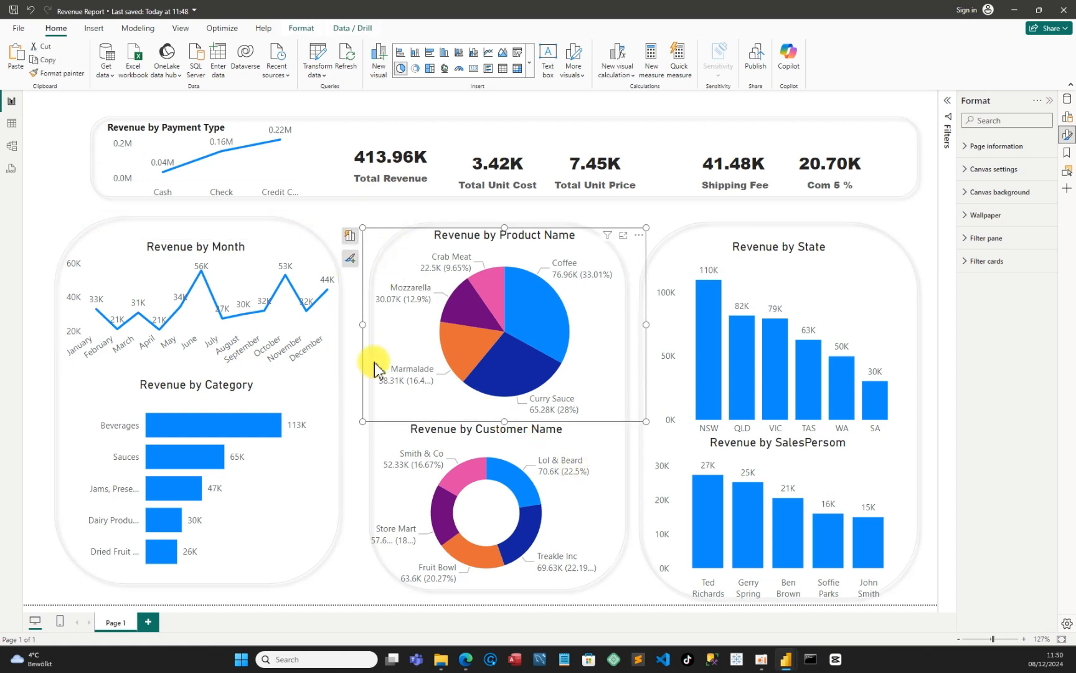
pyautogui.click(372, 453)
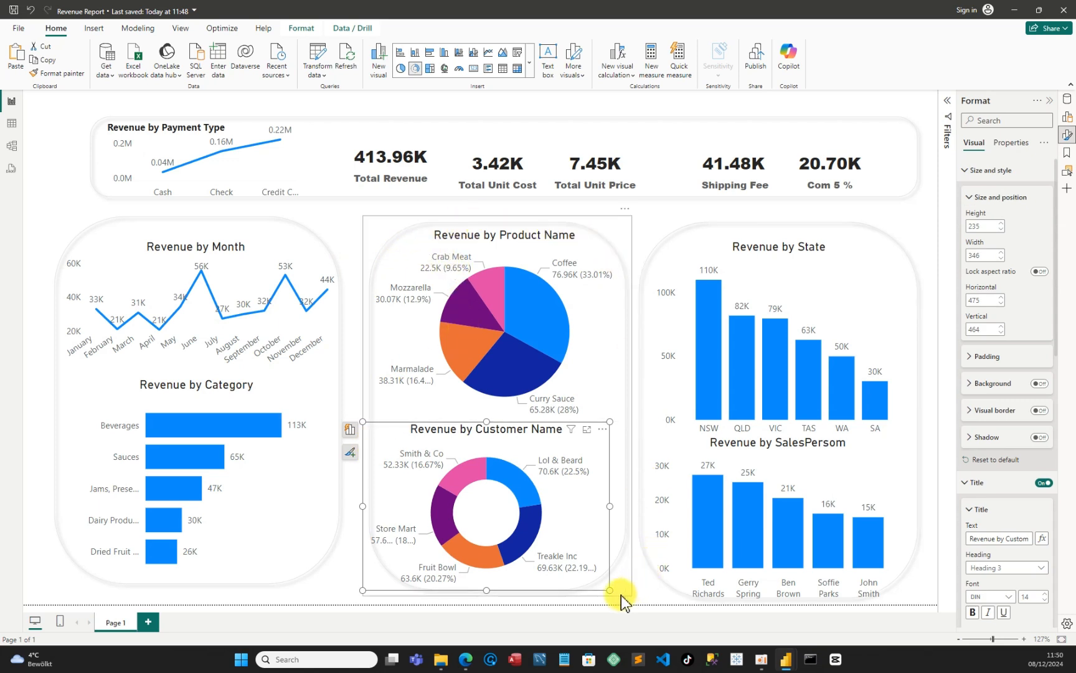
pyautogui.click(625, 532)
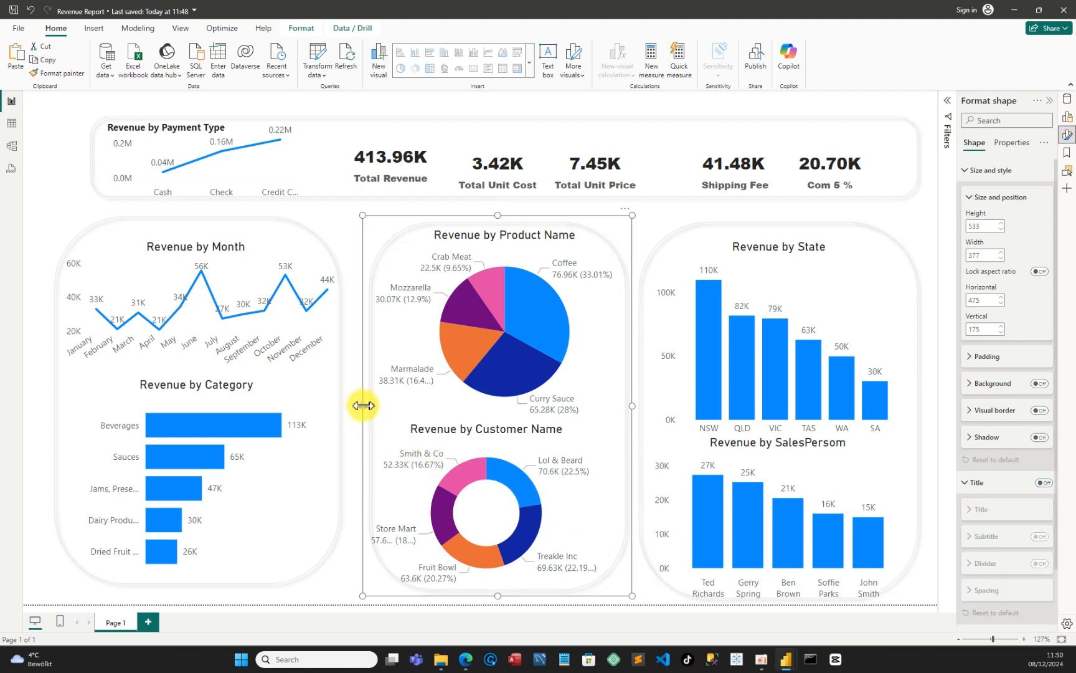
pyautogui.moveTo(360, 405); pyautogui.dragTo(347, 407)
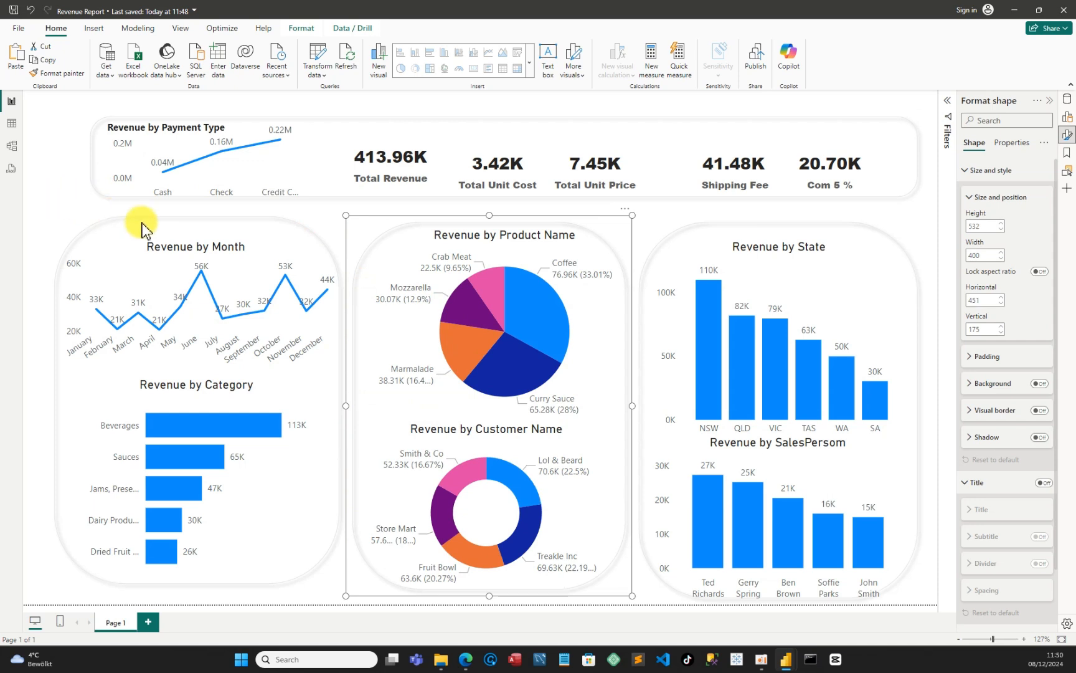
pyautogui.click(353, 258)
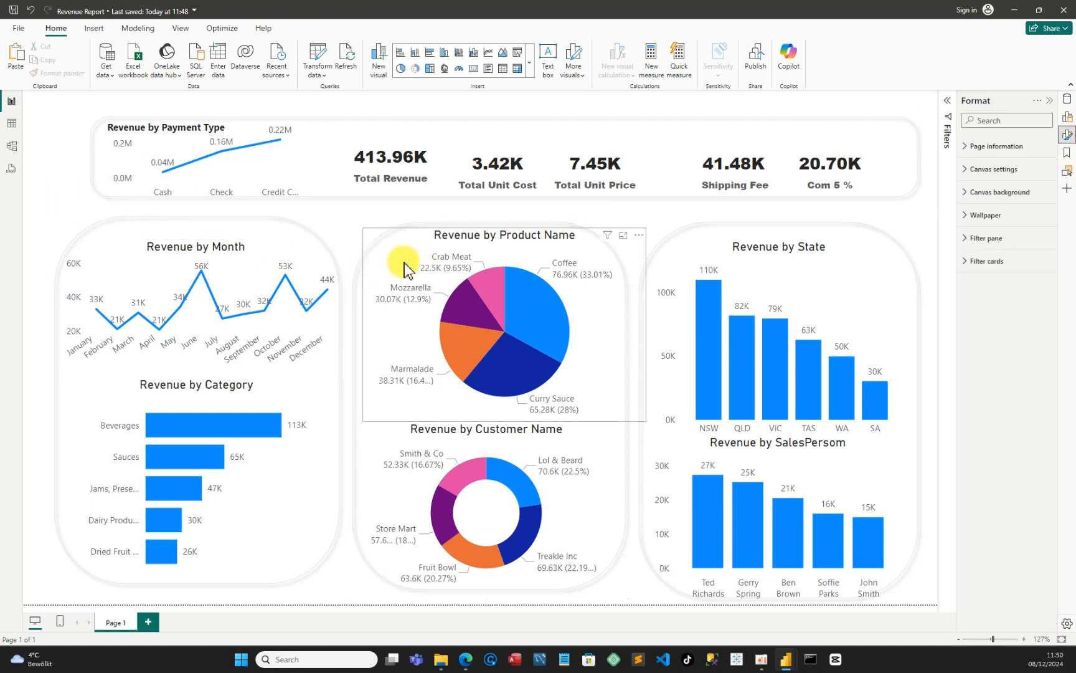
# - Resize the Revenue by Product Name pie chart to about 399 wide and 262 high so it fits within the middle panel
pyautogui.click(392, 281)
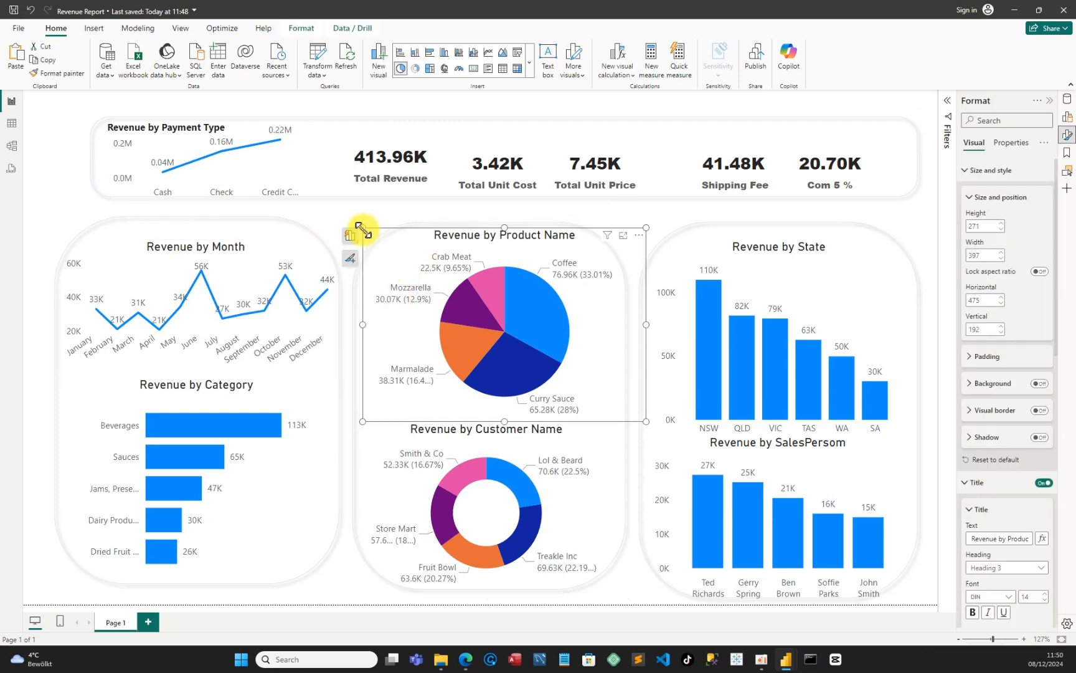
pyautogui.moveTo(363, 229); pyautogui.dragTo(370, 238)
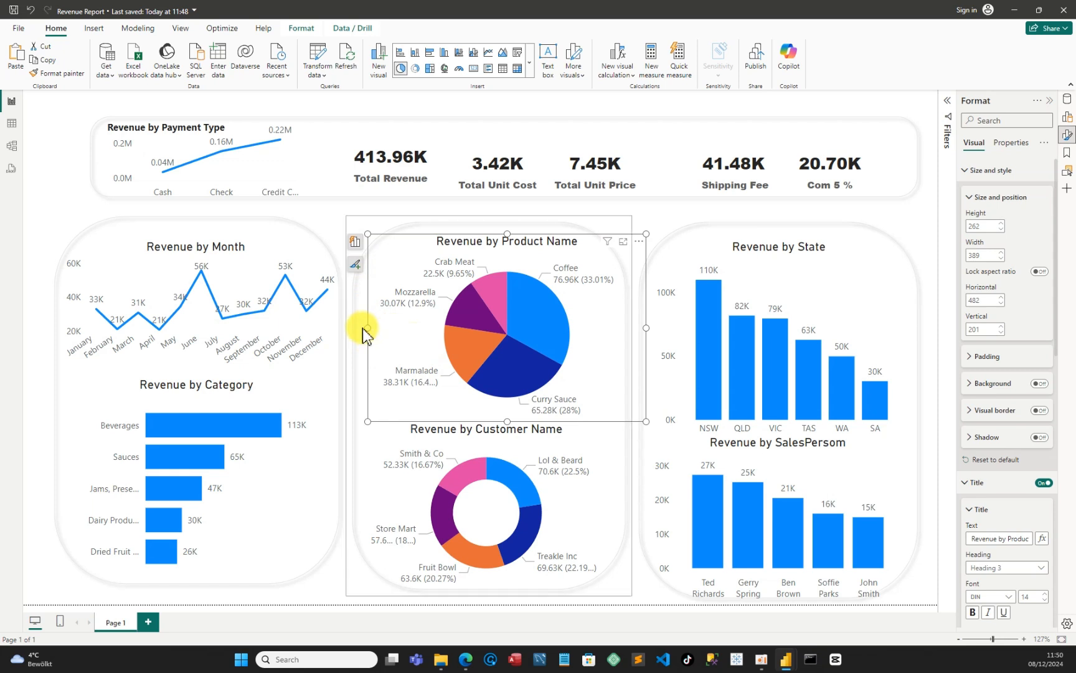
pyautogui.moveTo(362, 328); pyautogui.dragTo(354, 336)
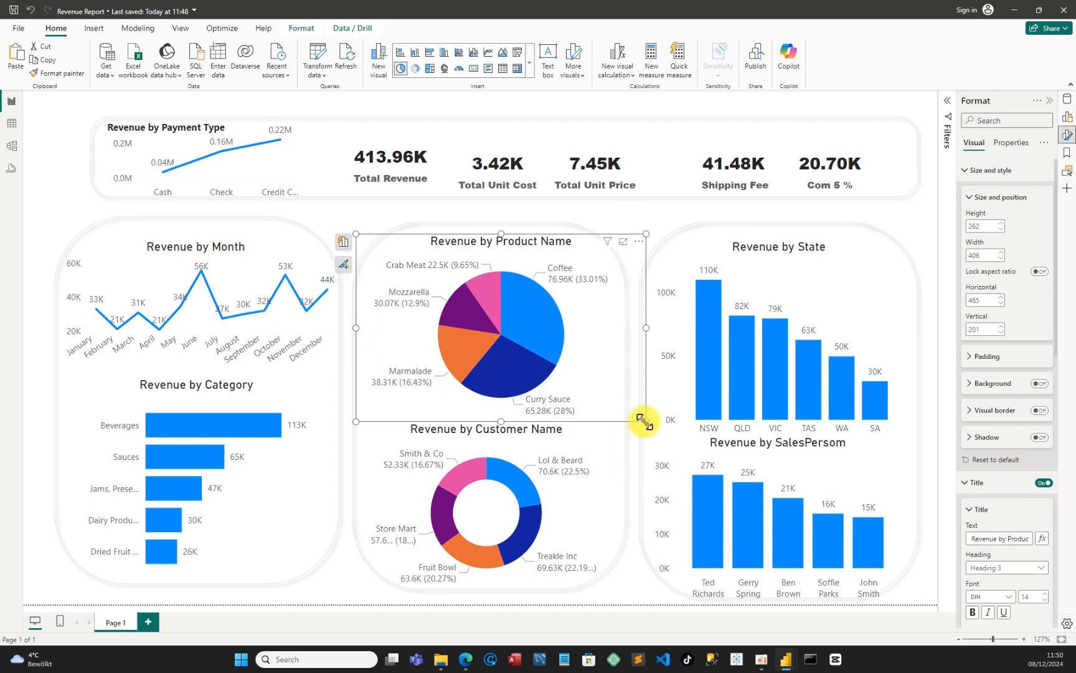
pyautogui.moveTo(644, 421); pyautogui.dragTo(640, 421)
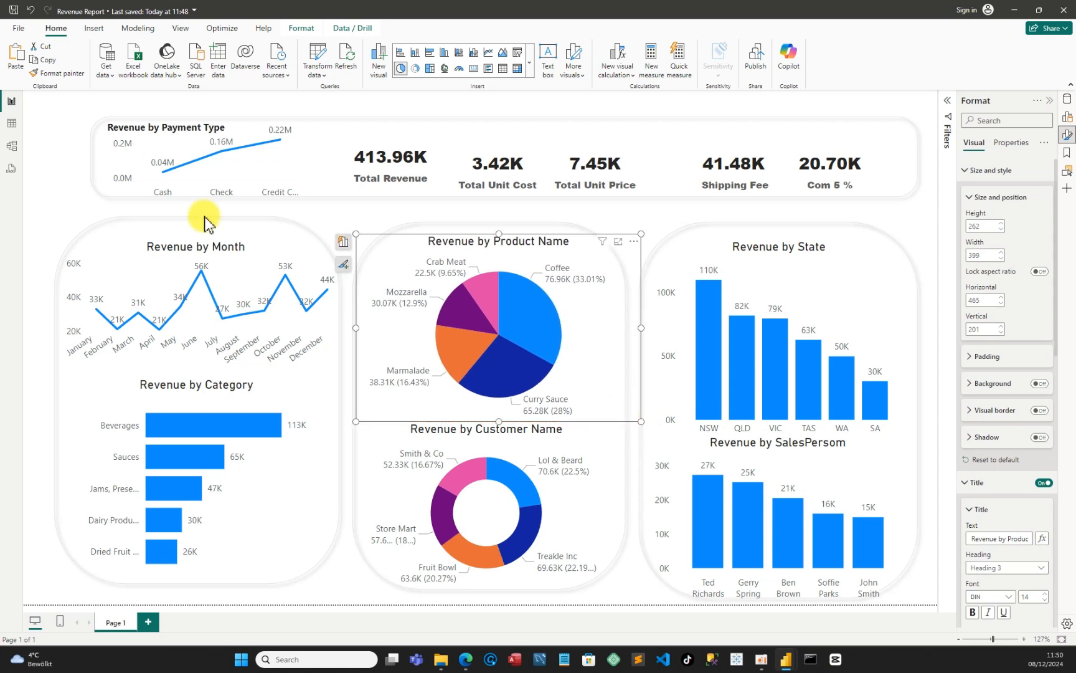
pyautogui.click(53, 175)
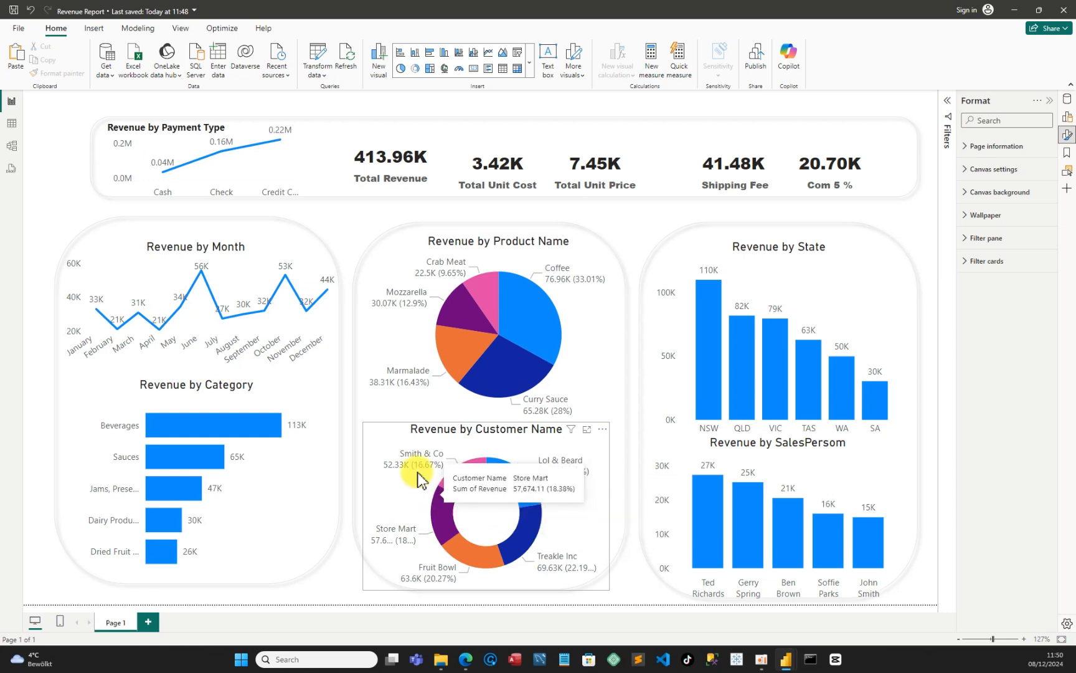
# - Widen the Revenue by Customer Name donut chart from its right edge to about 355, and nudge it slightly left
pyautogui.click(378, 439)
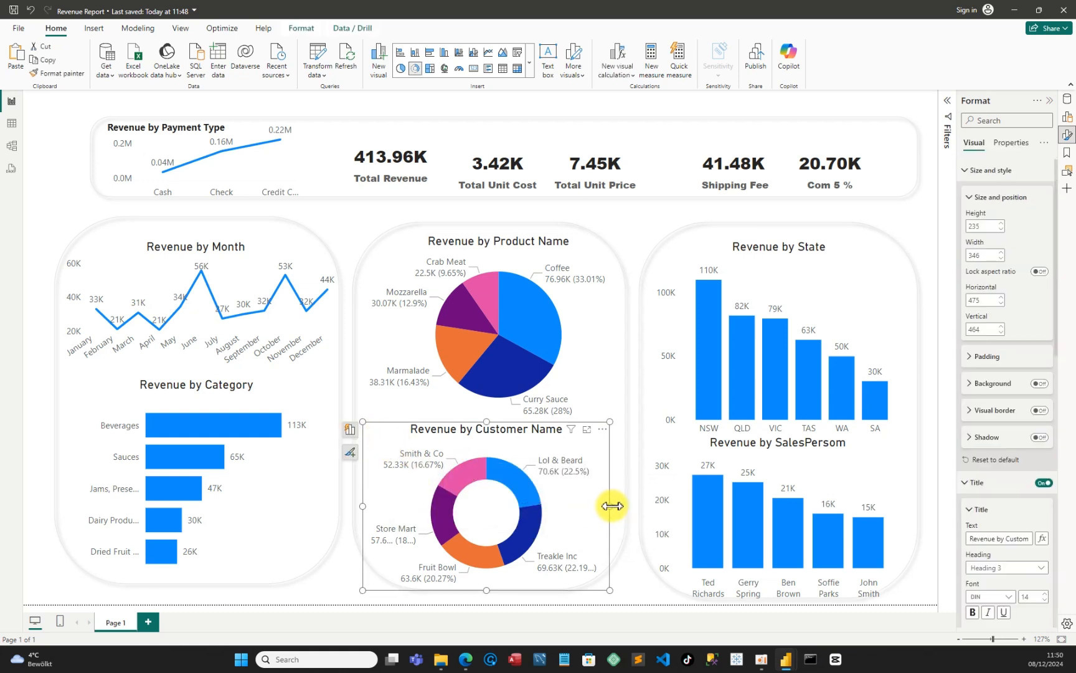
pyautogui.moveTo(612, 506); pyautogui.dragTo(618, 515)
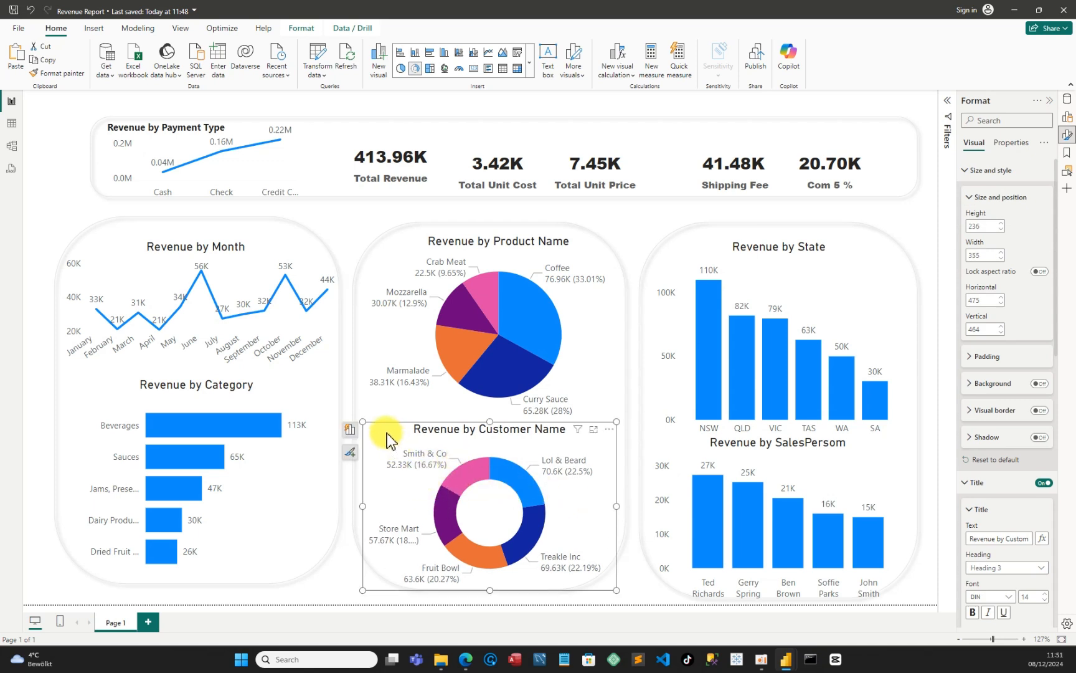
pyautogui.moveTo(387, 439); pyautogui.dragTo(386, 430)
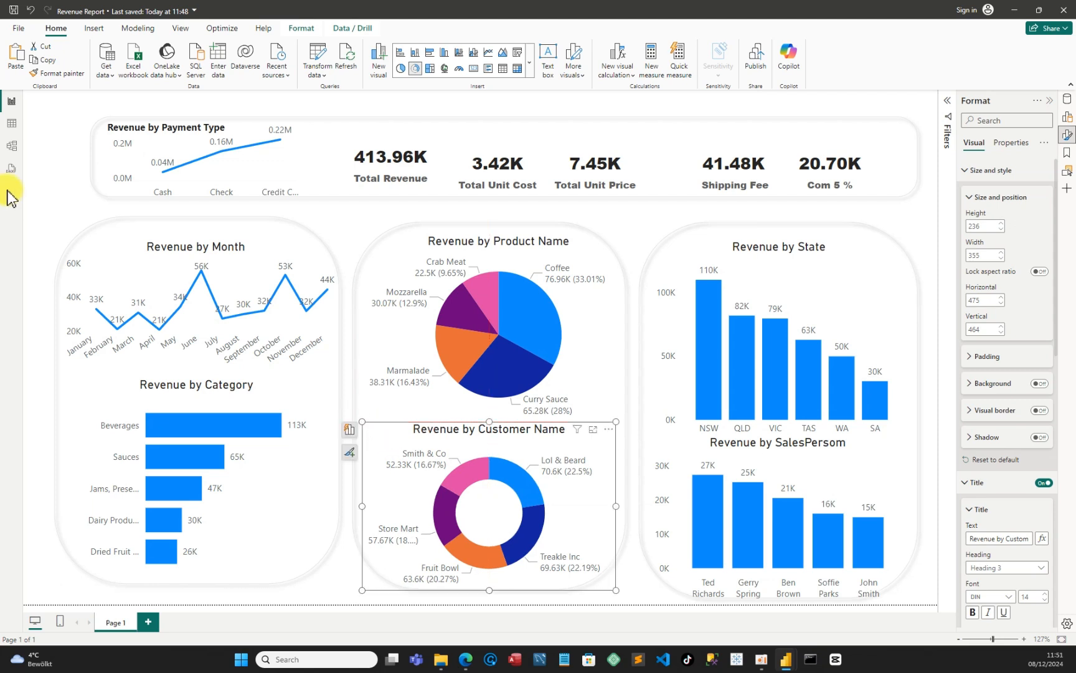
pyautogui.click(68, 200)
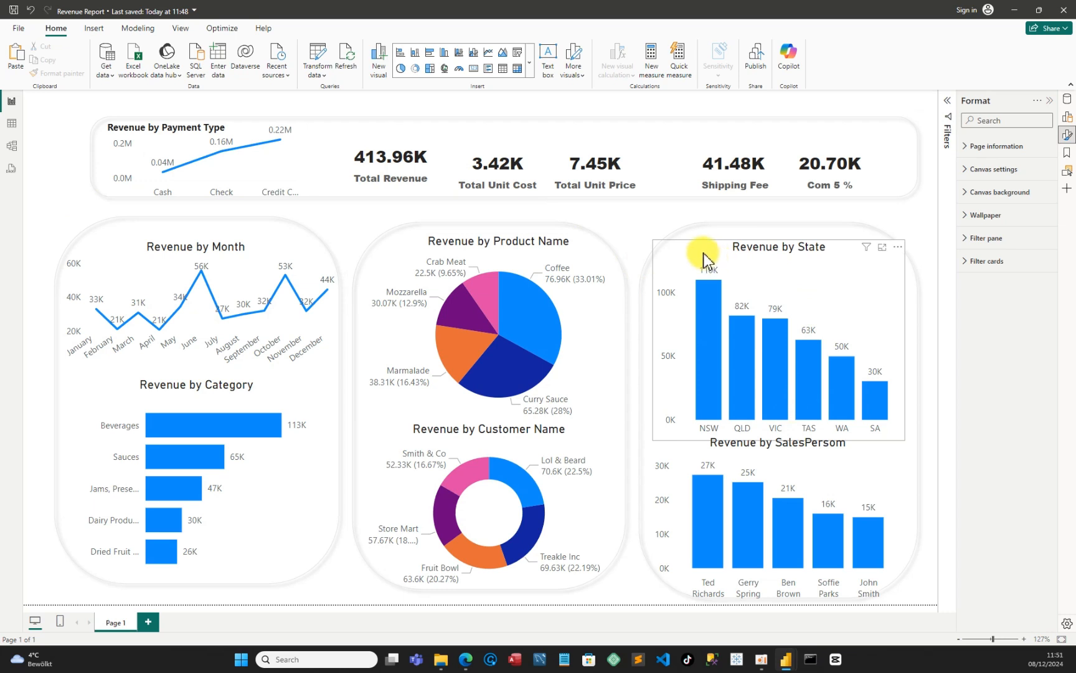
# - Move the Revenue by State and Revenue by SalesPersom charts up and slightly right, separating their titles and bars
pyautogui.moveTo(716, 233)
pyautogui.mouseDown()
pyautogui.moveTo(724, 226)
pyautogui.moveTo(712, 249)
pyautogui.moveTo(712, 240)
pyautogui.mouseUp()
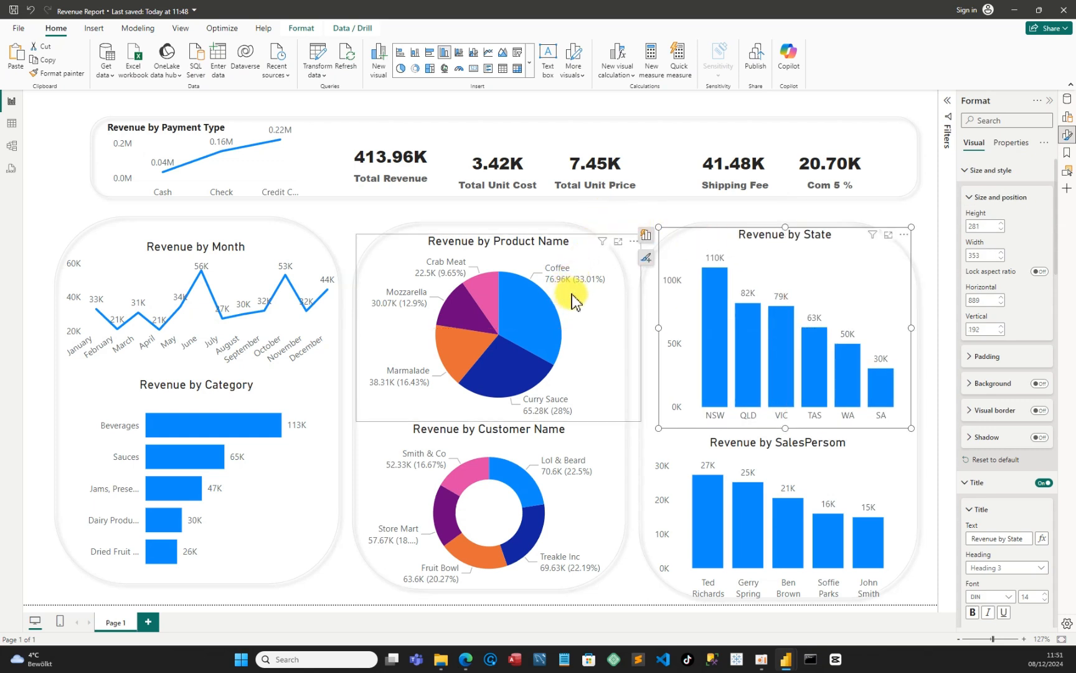
pyautogui.click(53, 194)
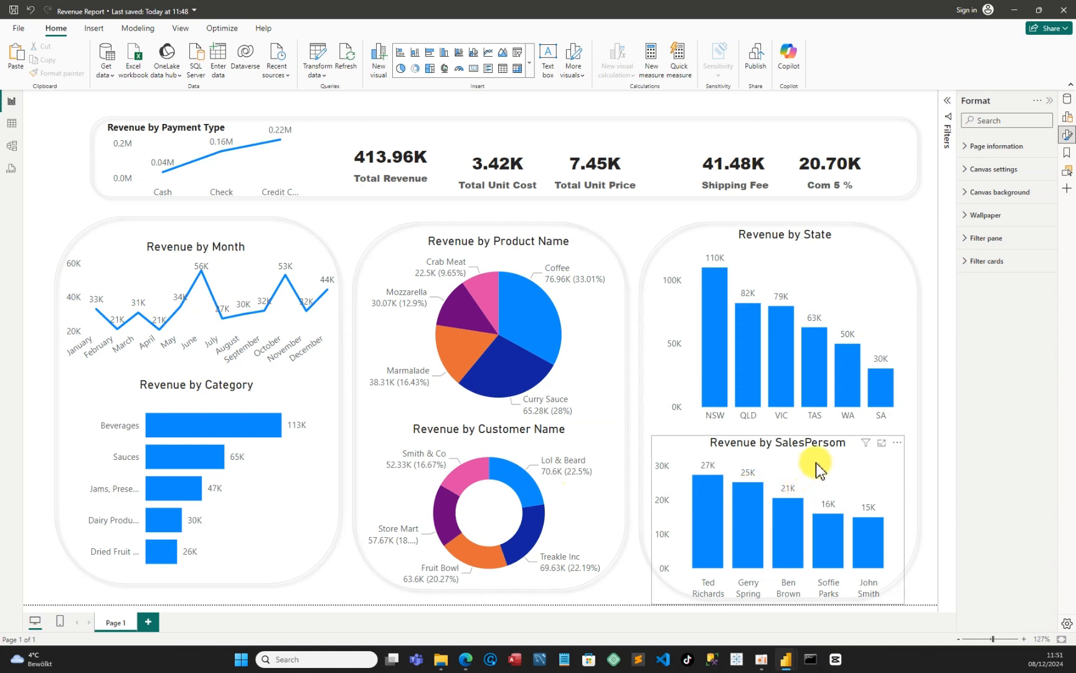
pyautogui.moveTo(821, 459); pyautogui.dragTo(850, 463)
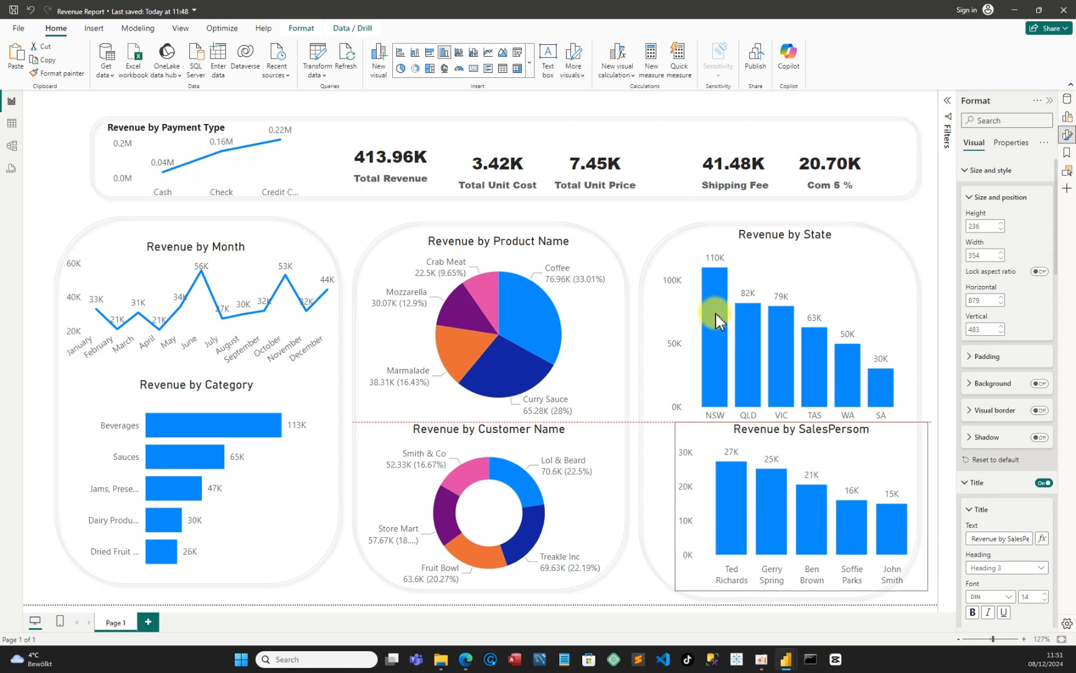
# - Enlarge the background shape behind the State and SalesPersom charts to about 560 high and move it up to about 861 horizontal, 149 vertical
pyautogui.click(657, 255)
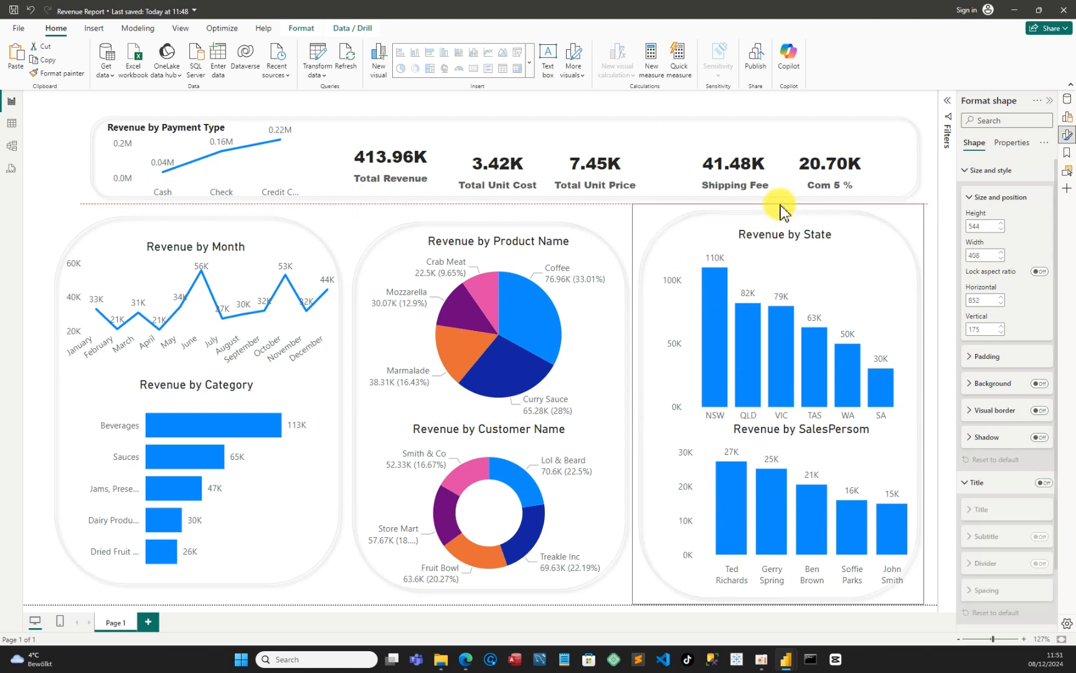
pyautogui.moveTo(780, 291); pyautogui.dragTo(781, 284)
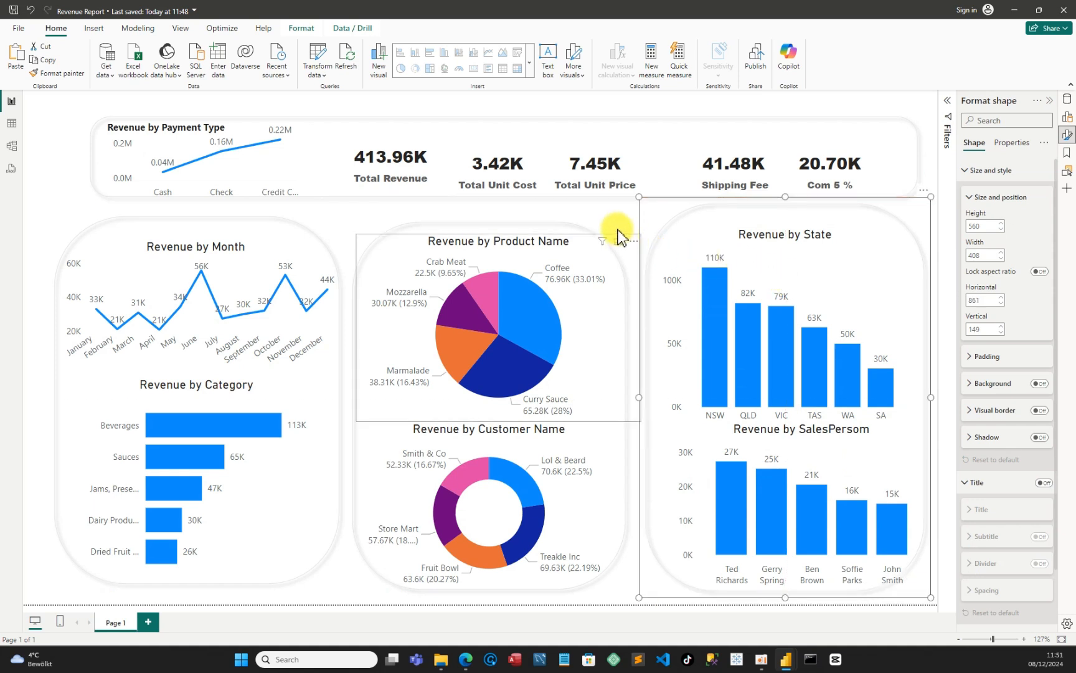
pyautogui.click(348, 219)
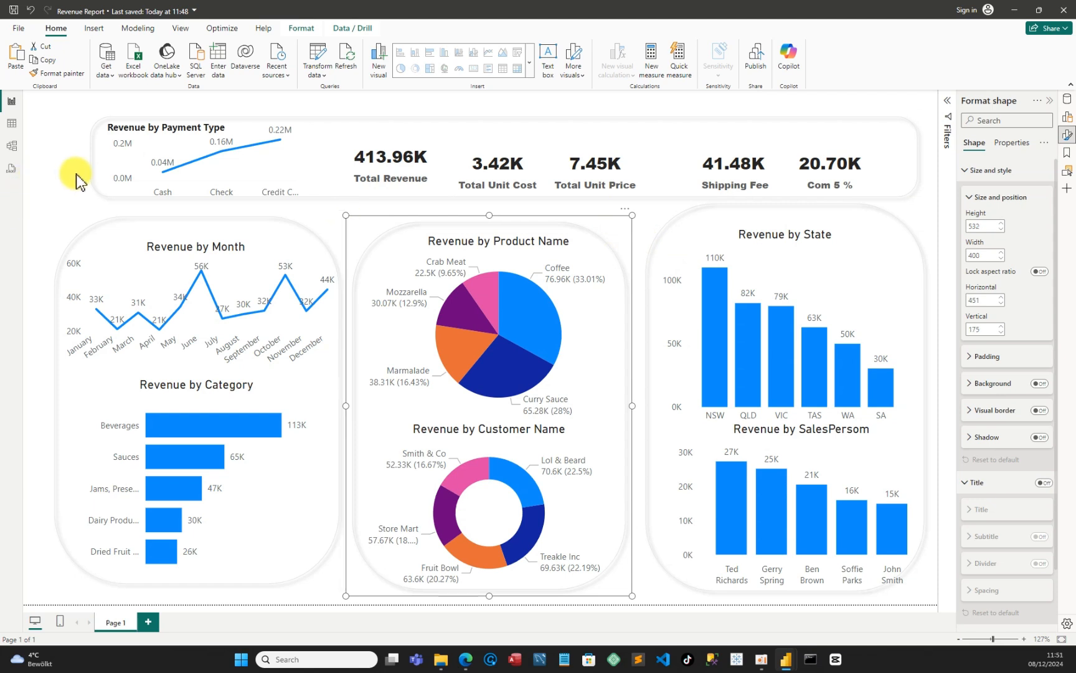
pyautogui.click(755, 293)
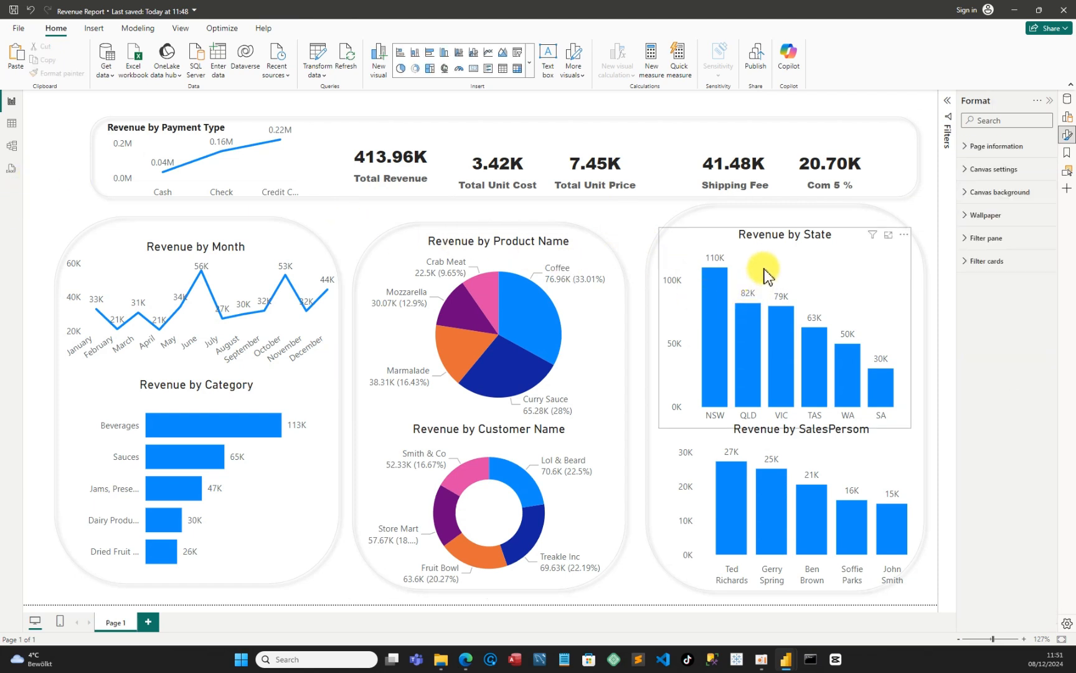
# - Move the Revenue by State chart up to about 899, 167 and the Revenue by SalesPersom chart to about 906, 450 inside their panel
pyautogui.moveTo(768, 258)
pyautogui.mouseDown()
pyautogui.moveTo(772, 247)
pyautogui.moveTo(763, 255)
pyautogui.mouseUp()
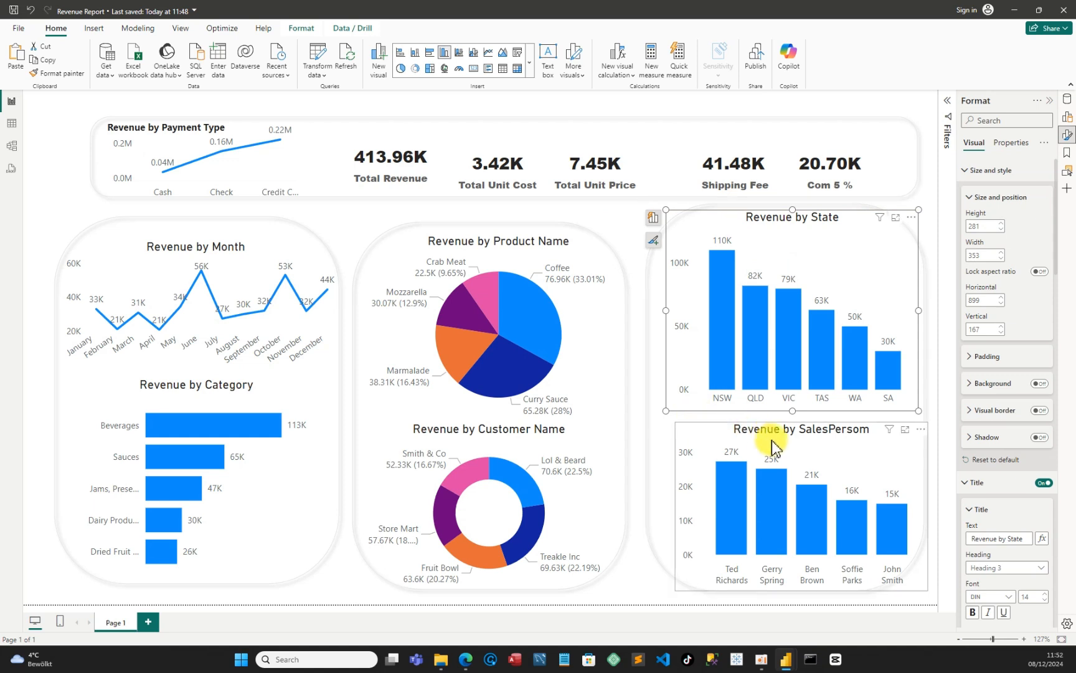
pyautogui.moveTo(772, 443); pyautogui.dragTo(771, 430)
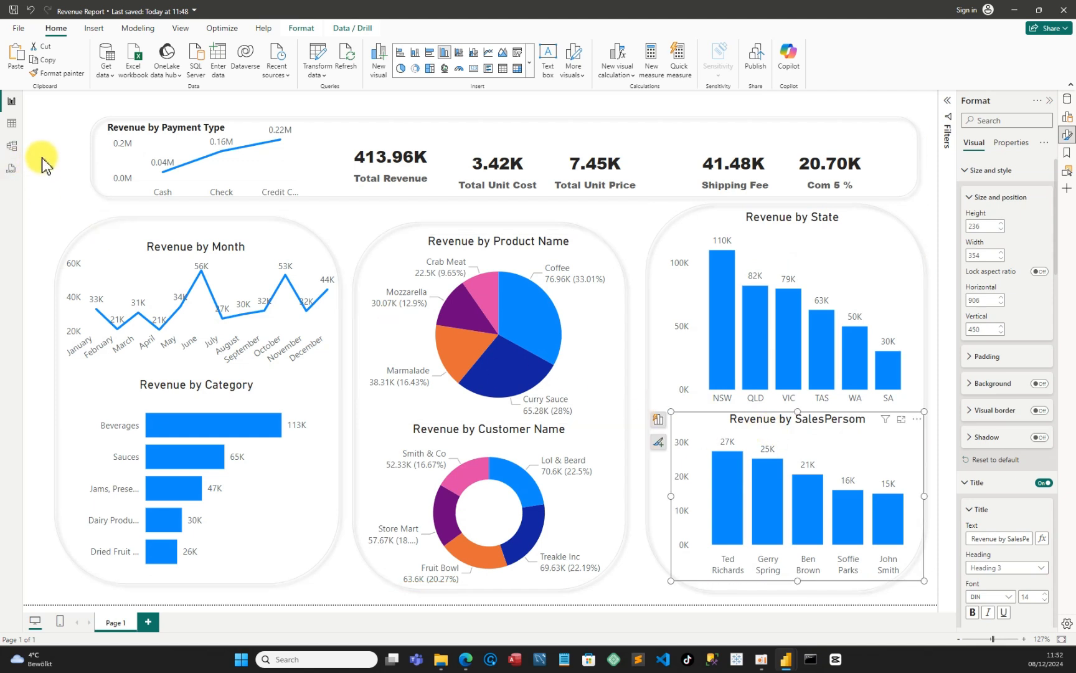
pyautogui.click(42, 163)
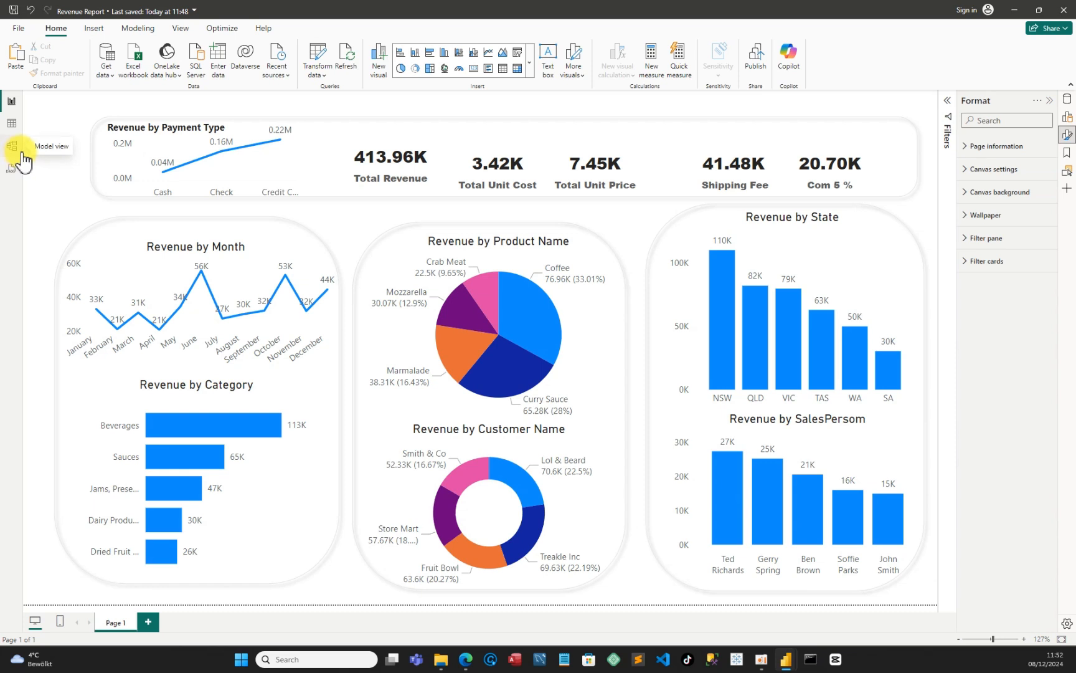
# - Extend the background shape behind the pie and donut charts upward to about 549 high, and move it up to about 149 vertical
pyautogui.click(411, 238)
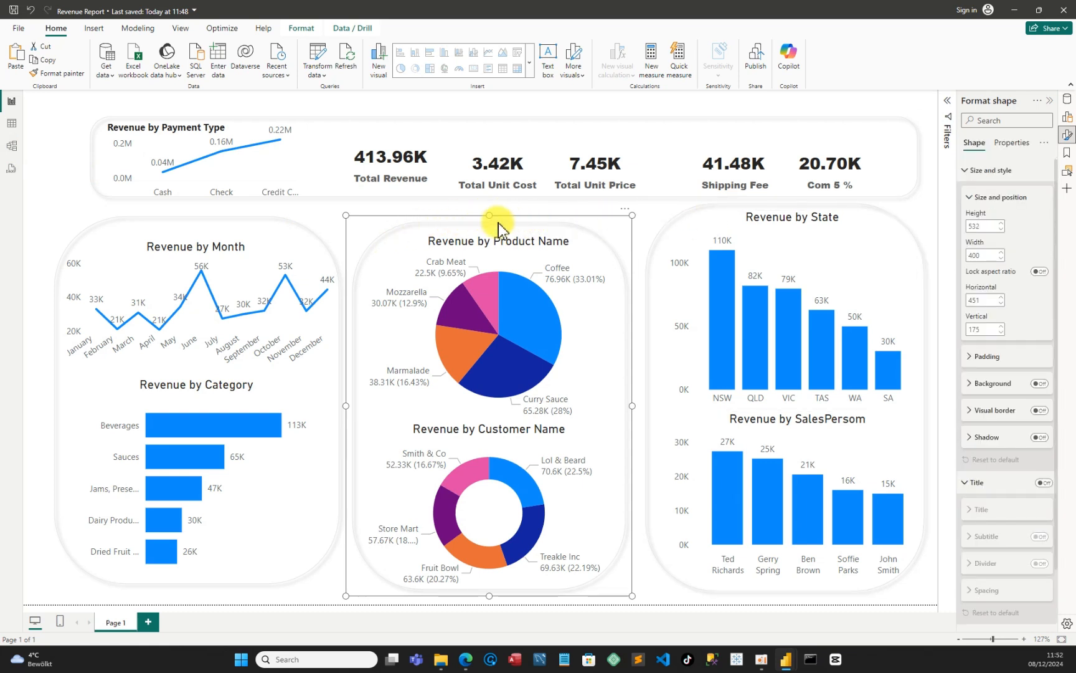
pyautogui.moveTo(489, 215); pyautogui.dragTo(491, 204)
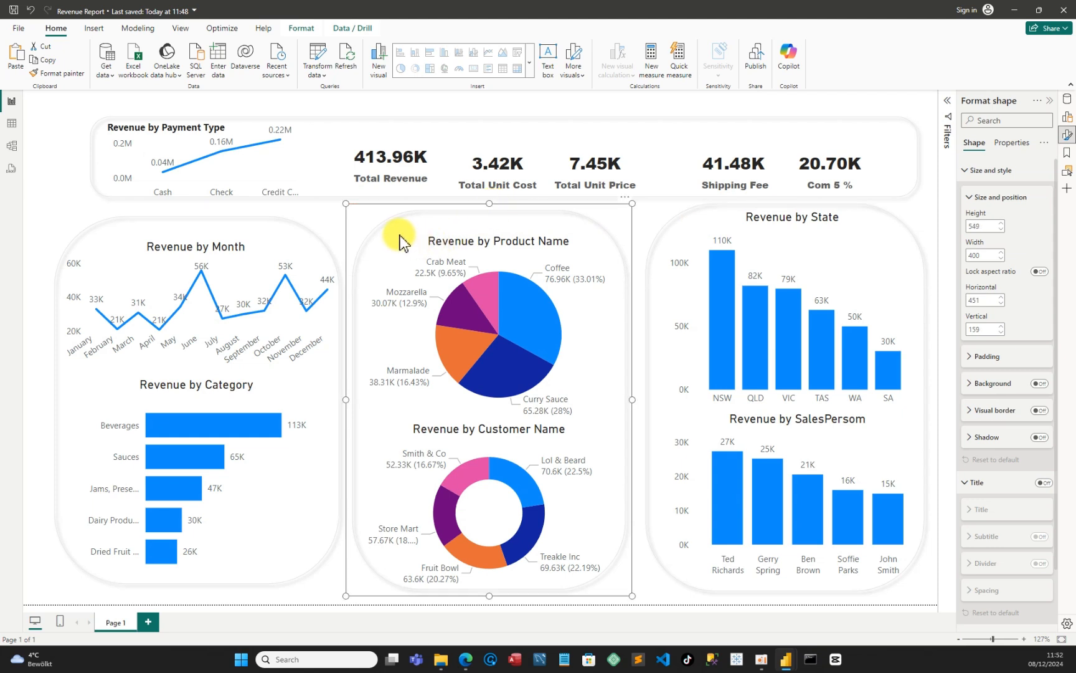
pyautogui.moveTo(399, 241); pyautogui.dragTo(406, 238)
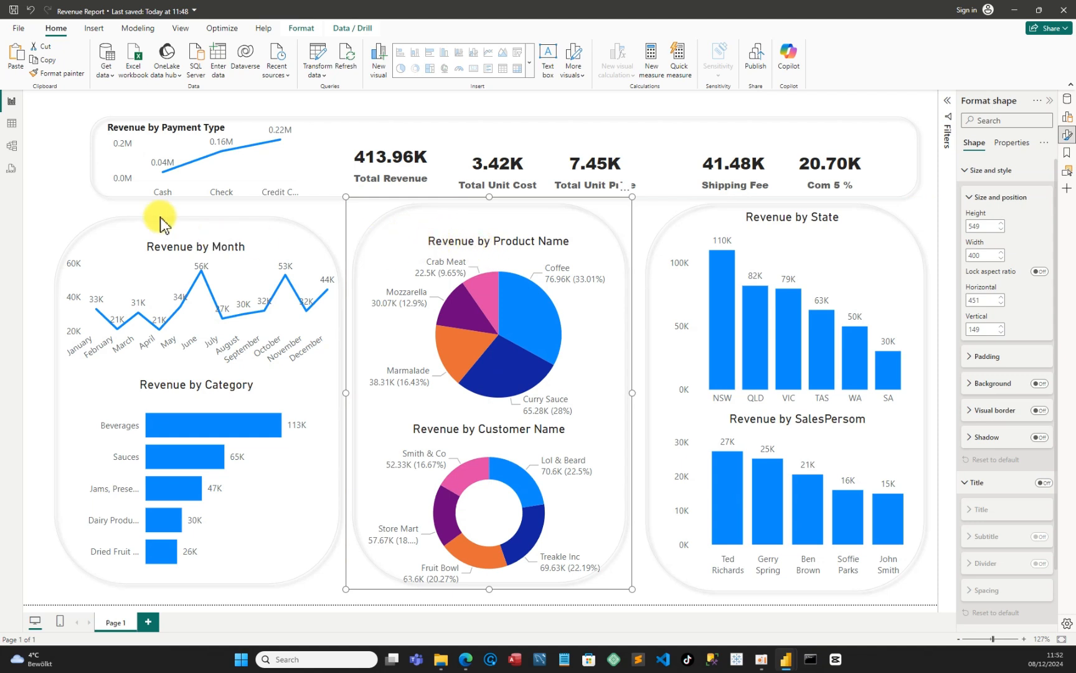
pyautogui.click(75, 191)
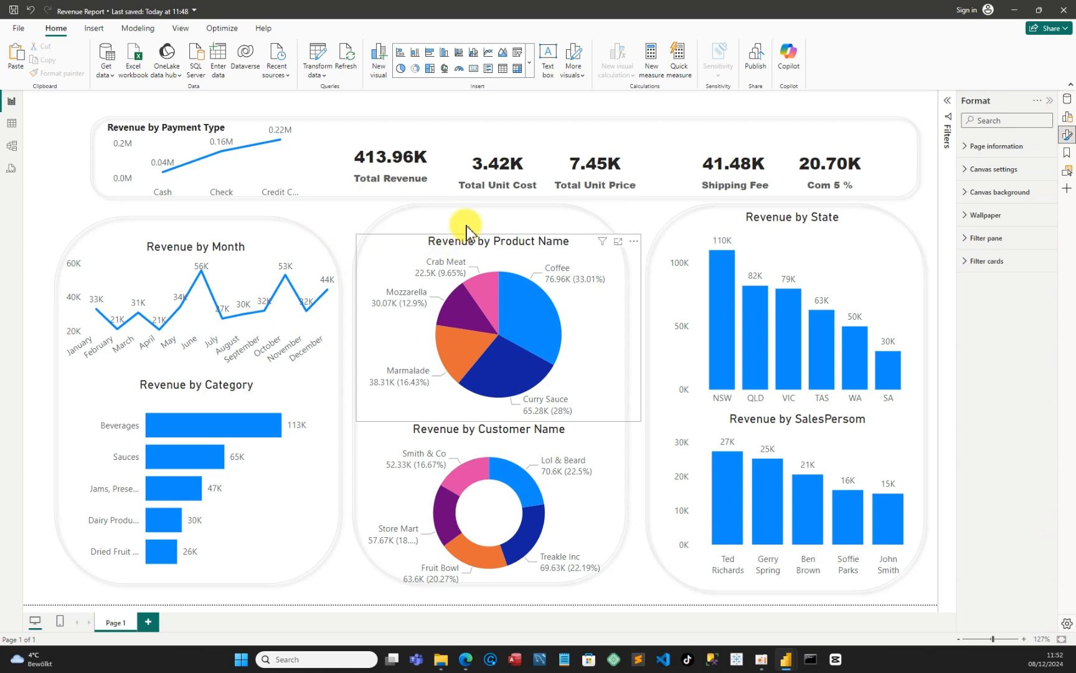
# - Move the Revenue by Product Name pie up within the middle panel, and raise the Revenue by Customer Name donut directly beneath it
pyautogui.moveTo(467, 225)
pyautogui.mouseDown()
pyautogui.moveTo(470, 217)
pyautogui.moveTo(466, 224)
pyautogui.mouseUp()
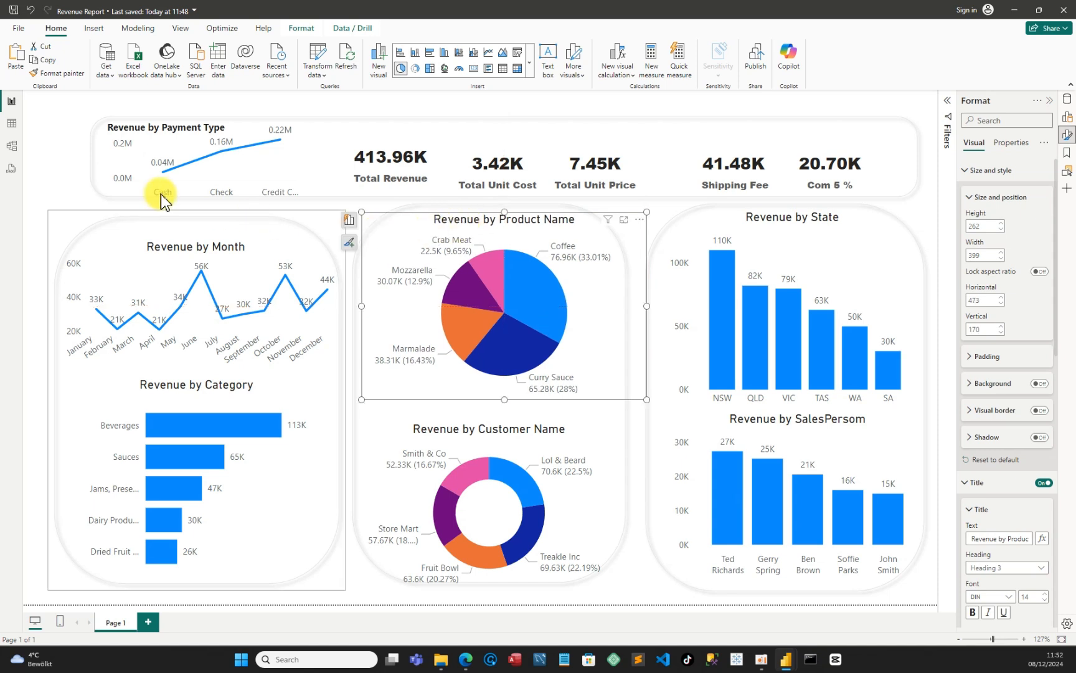
pyautogui.click(71, 177)
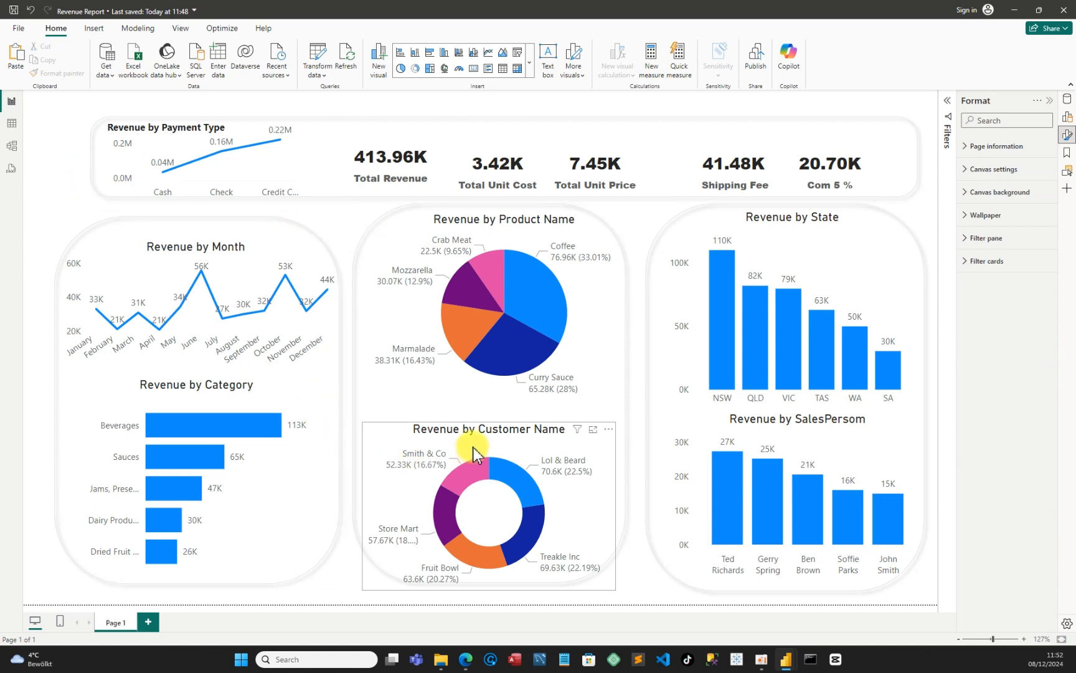
pyautogui.moveTo(474, 447)
pyautogui.mouseDown()
pyautogui.moveTo(480, 425)
pyautogui.moveTo(485, 433)
pyautogui.mouseUp()
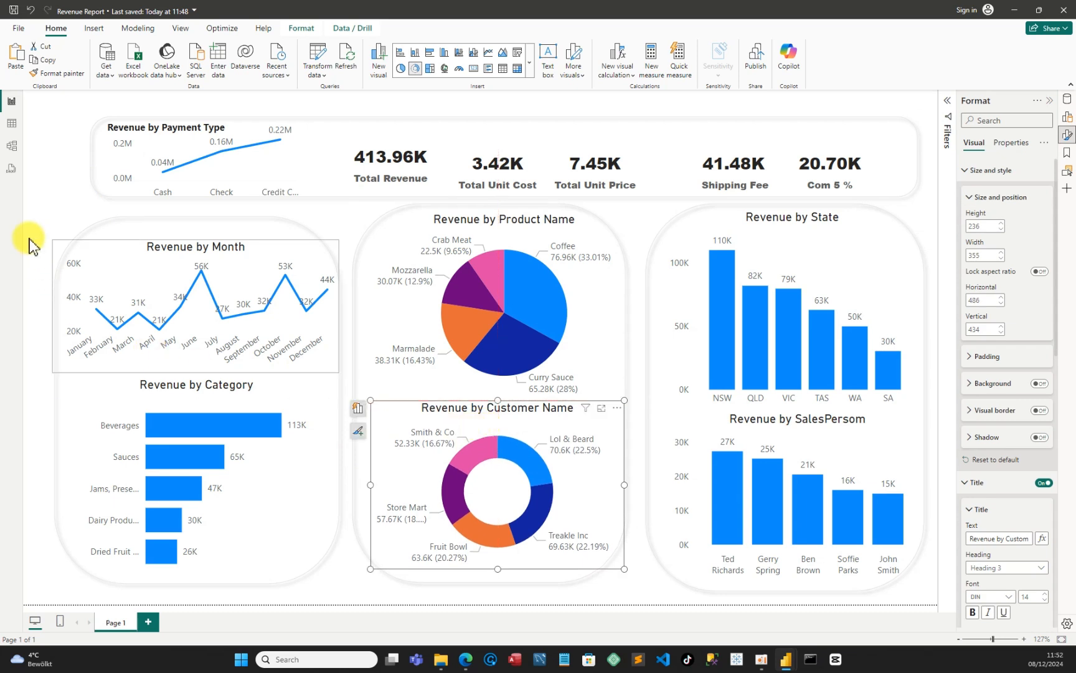
# - Move the background shape behind Revenue by Month and Category to about 40, 154, and extend its bottom edge to about 549 high
pyautogui.click(48, 212)
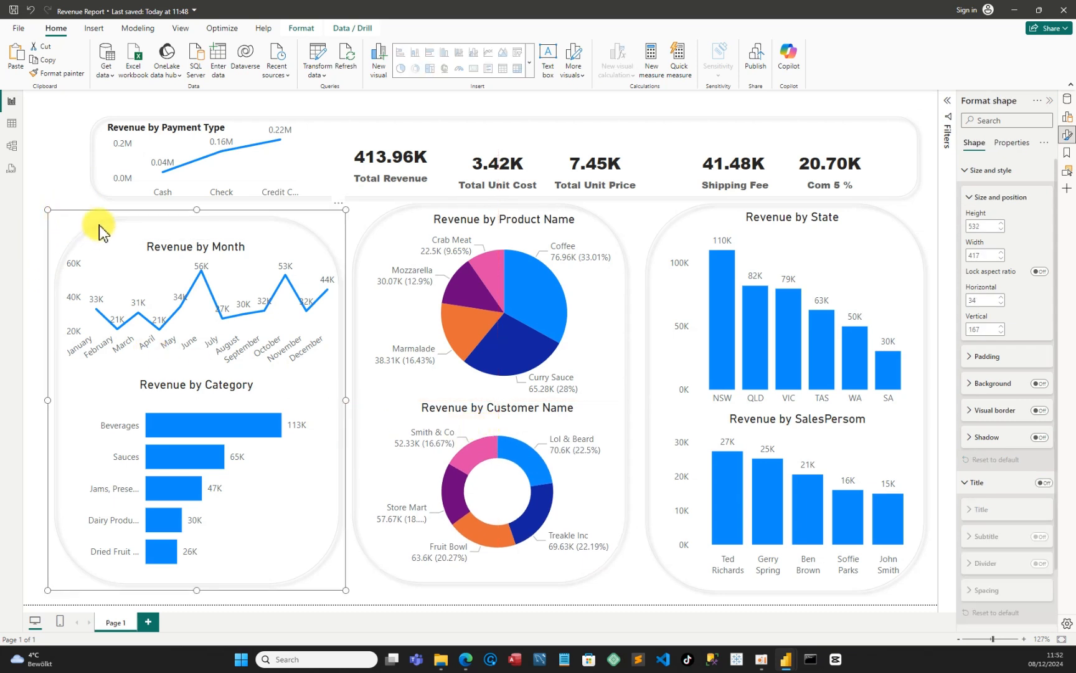
pyautogui.moveTo(131, 231); pyautogui.dragTo(135, 223)
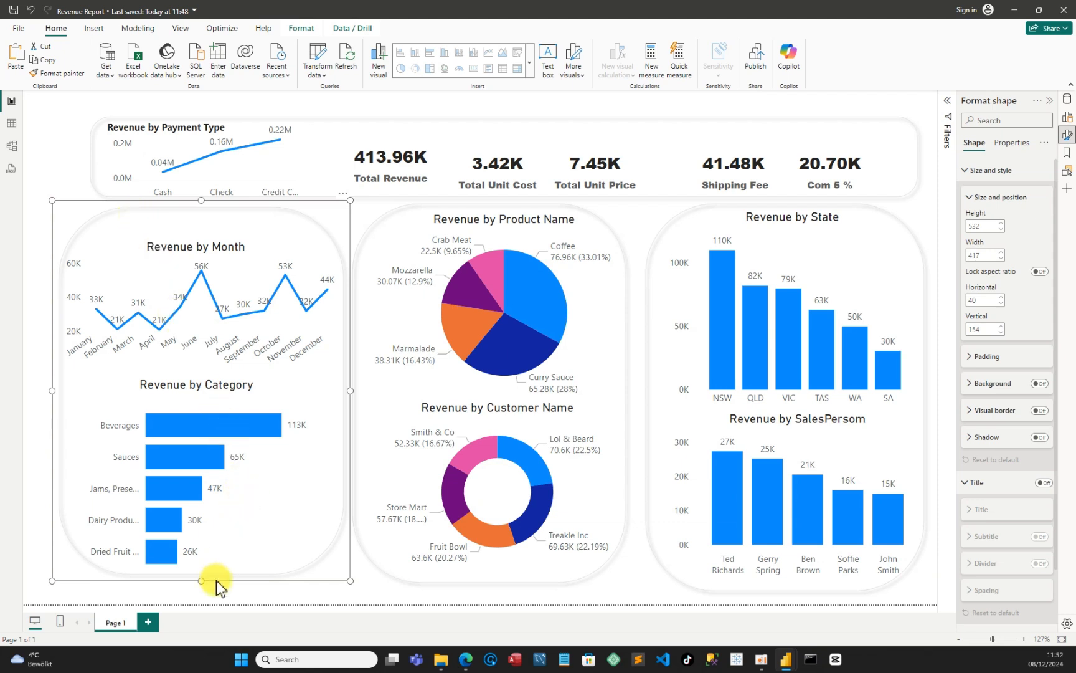
pyautogui.moveTo(199, 584); pyautogui.dragTo(198, 588)
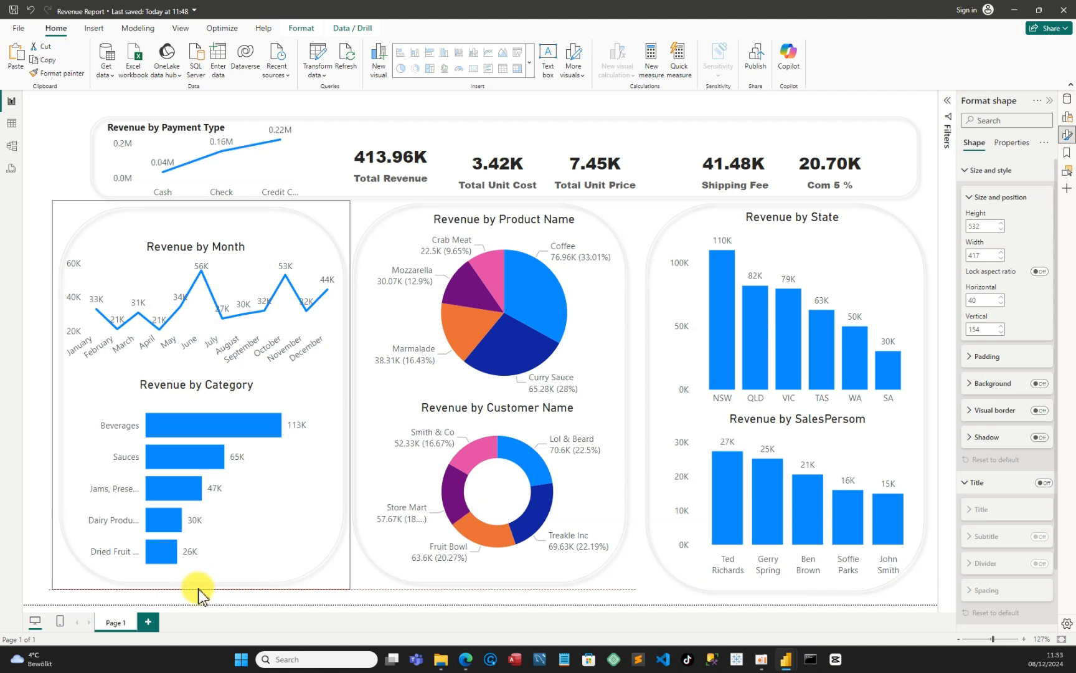
pyautogui.moveTo(198, 592); pyautogui.dragTo(208, 600)
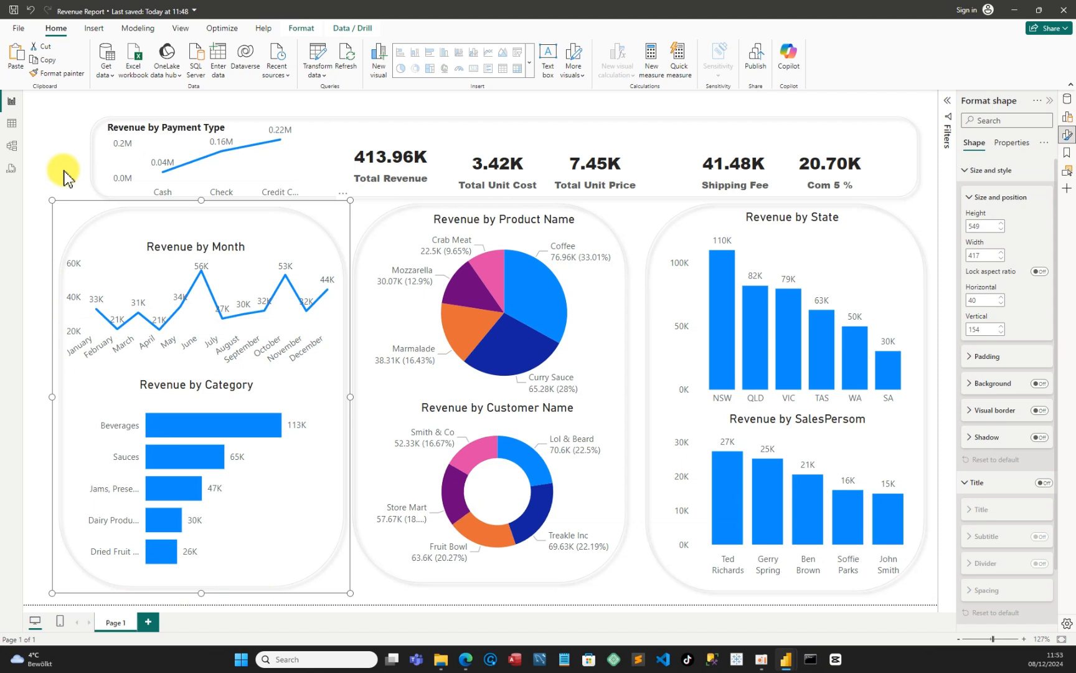
# - Extend the bottom edge of the background shape behind the pie and donut charts to about 554 high
pyautogui.click(515, 584)
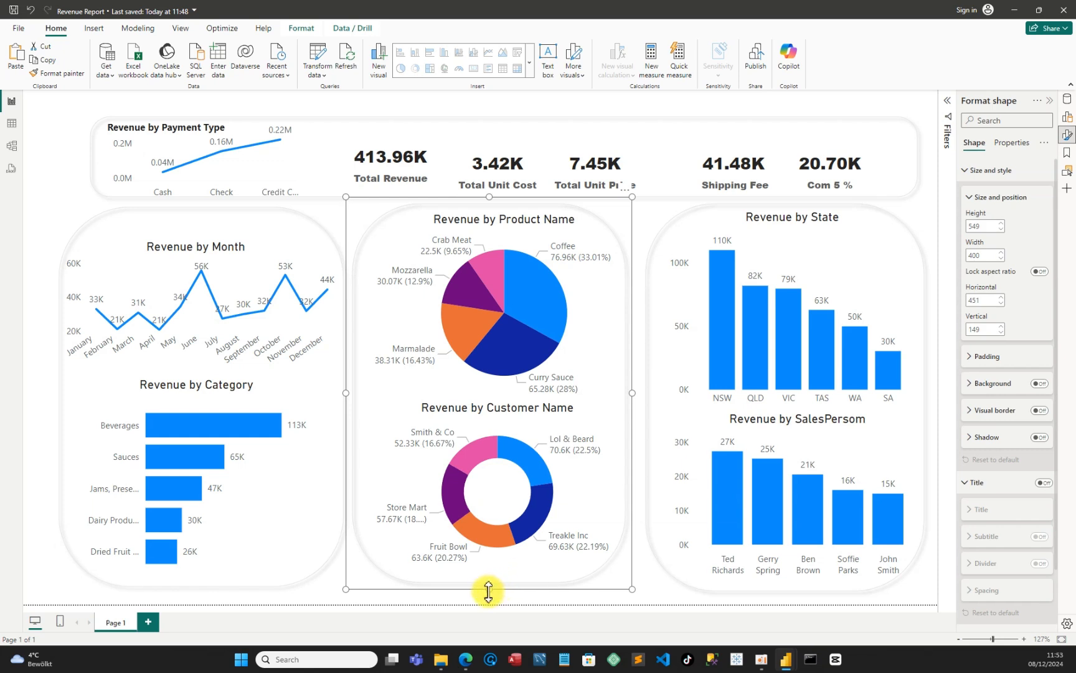
pyautogui.moveTo(488, 591); pyautogui.dragTo(488, 596)
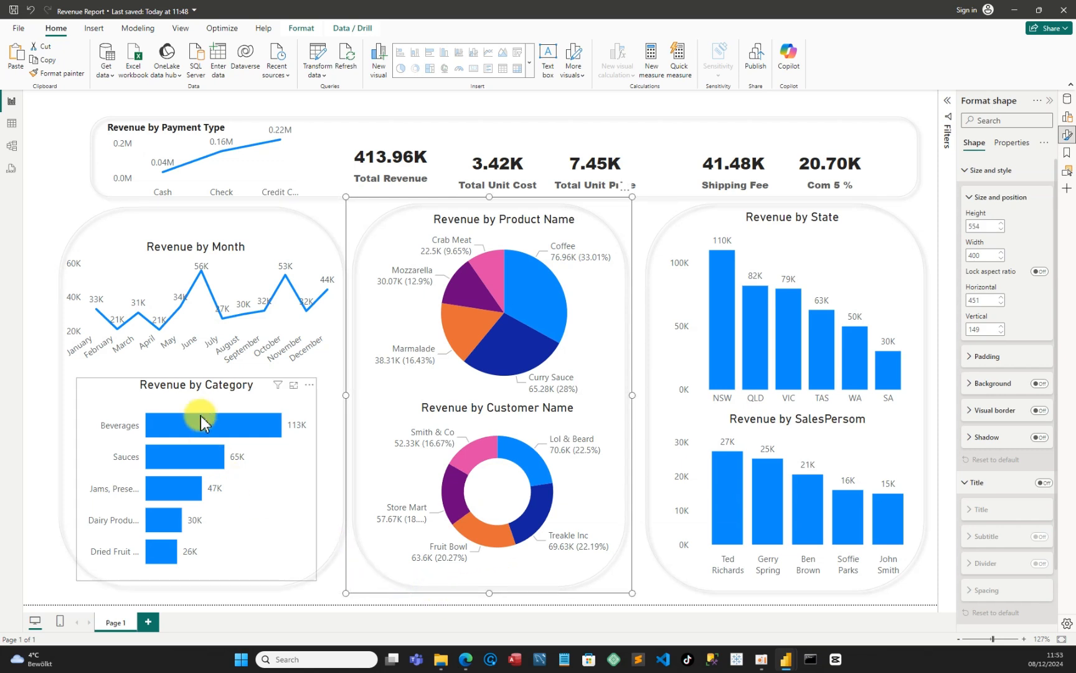
pyautogui.click(44, 168)
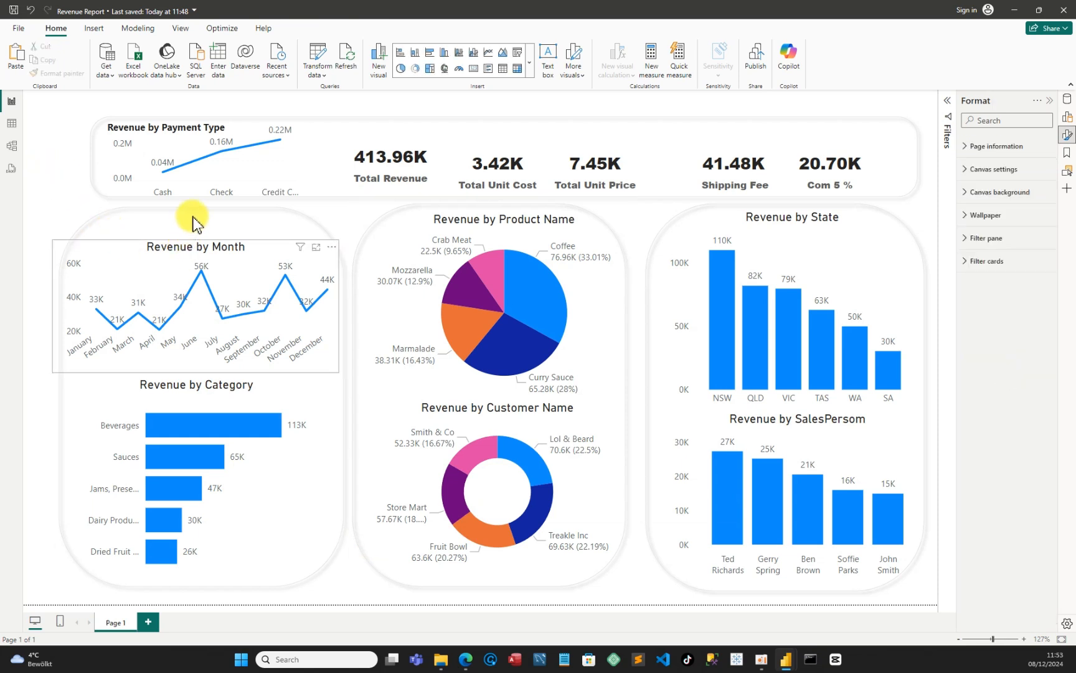
# - Try repositioning the Revenue by Month line chart inside its enlarged panel
pyautogui.moveTo(194, 219); pyautogui.dragTo(145, 213)
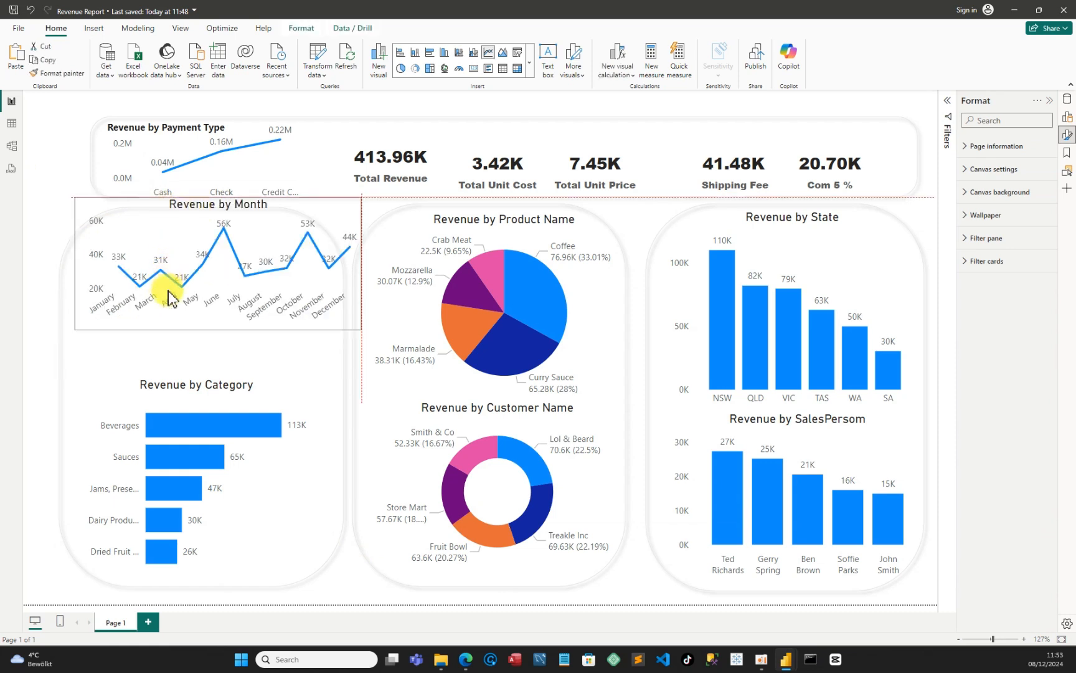
pyautogui.moveTo(168, 290); pyautogui.dragTo(176, 306)
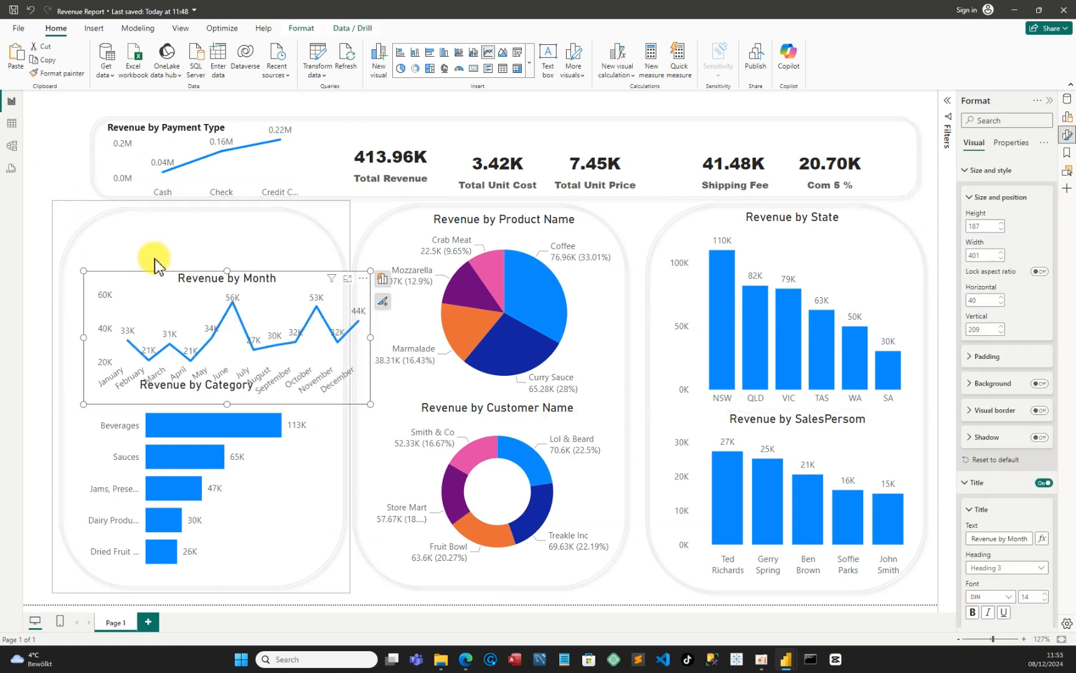
# - Raise the top edge of the background shape behind Revenue by Month and Category to about 149 vertical, making it about 554 high
pyautogui.click(134, 211)
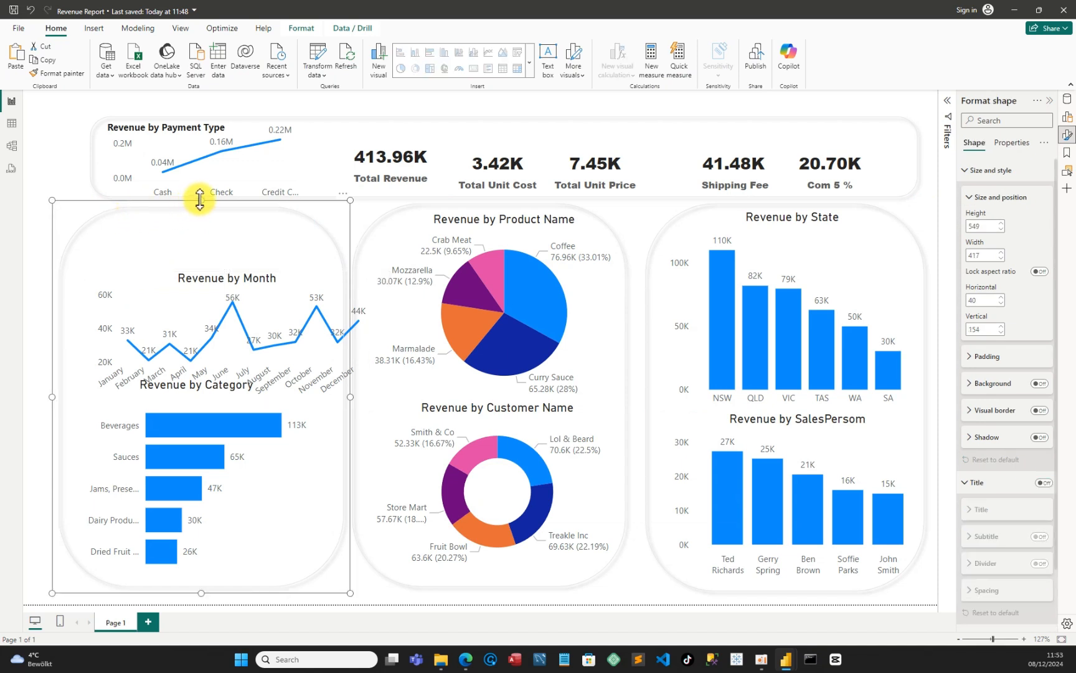
pyautogui.moveTo(199, 200); pyautogui.dragTo(200, 196)
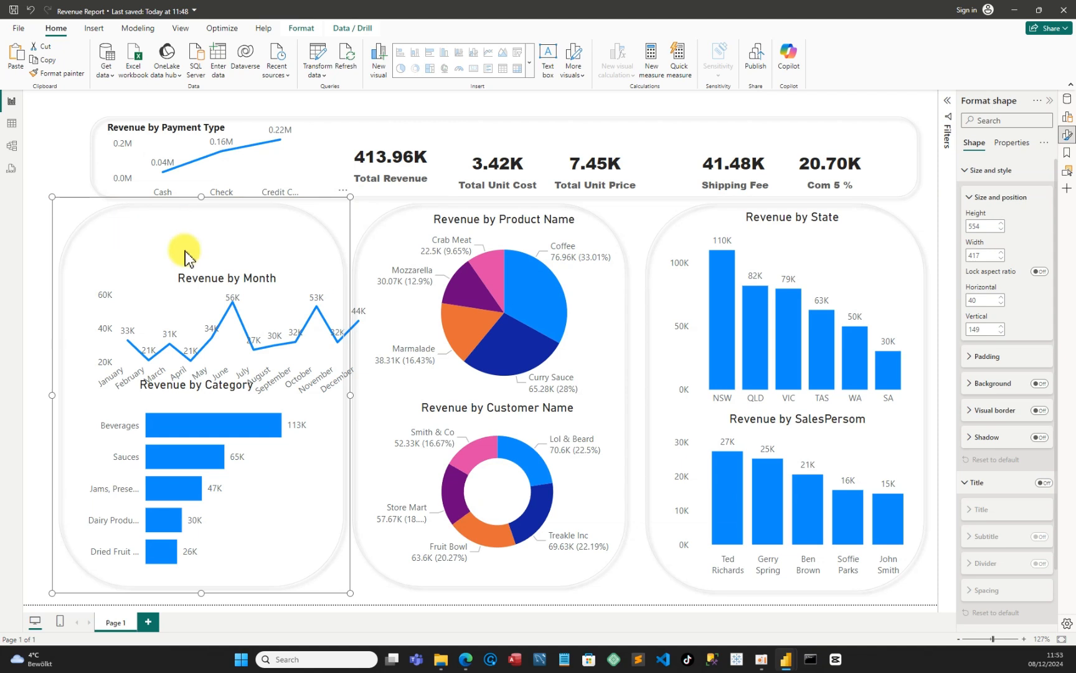
pyautogui.click(53, 169)
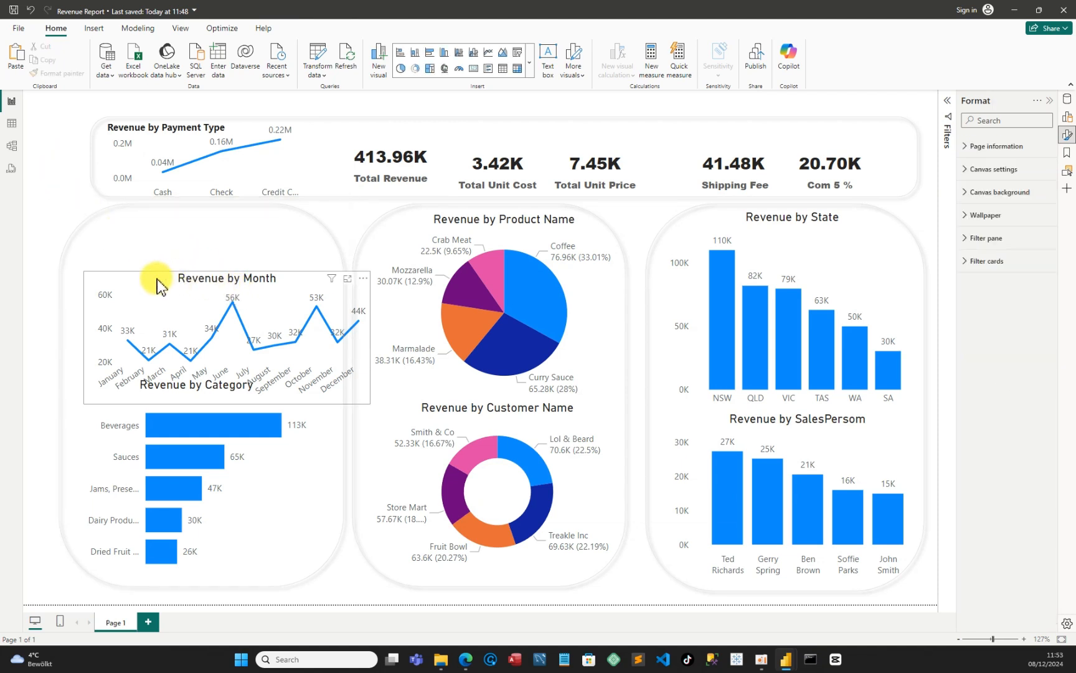
# - Move the Revenue by Month chart to the top of its panel, with its title level with Revenue by State
pyautogui.moveTo(156, 272); pyautogui.dragTo(147, 235)
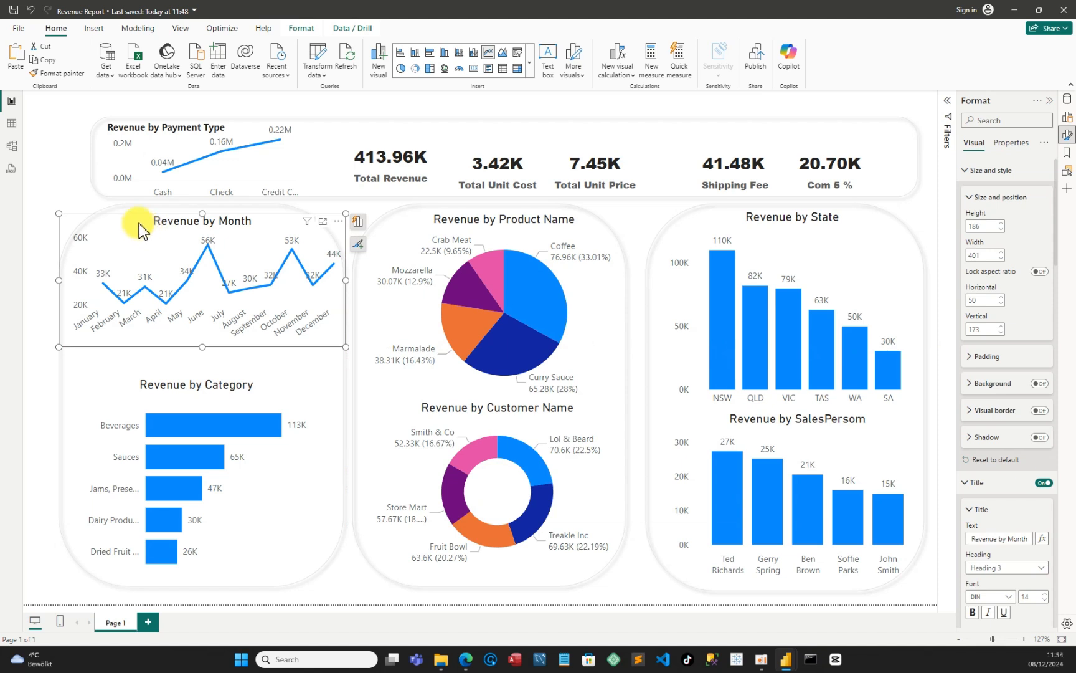
pyautogui.moveTo(140, 223); pyautogui.dragTo(140, 214)
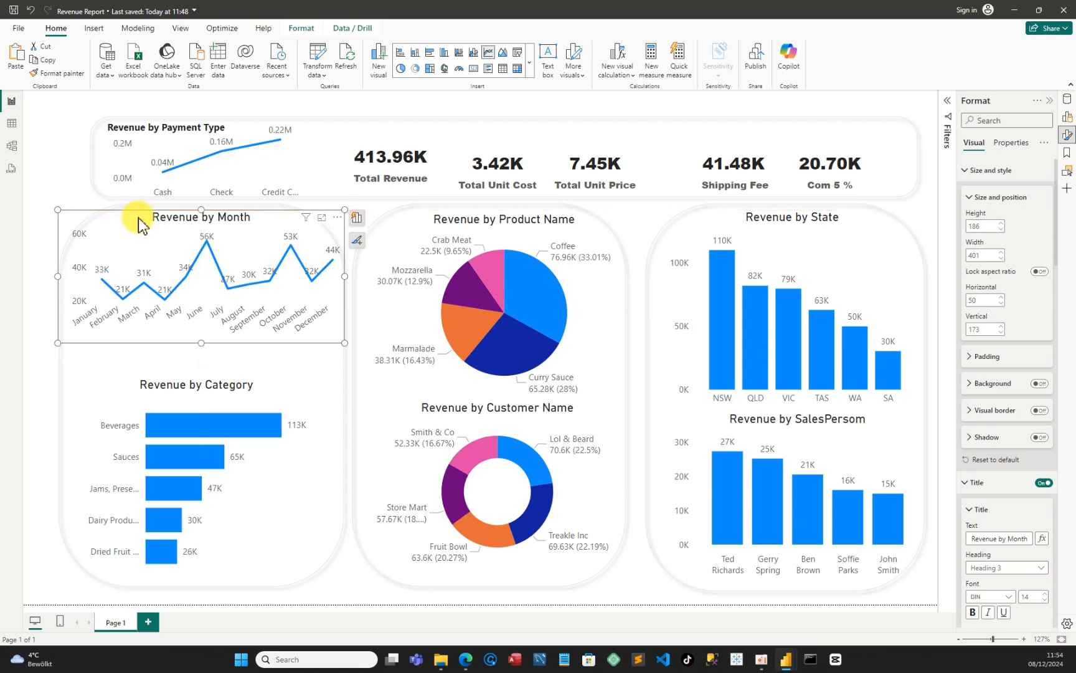
# - Widen the background shape behind Revenue by Month and Category to about 436 and shift it to about 25 horizontal
pyautogui.click(53, 177)
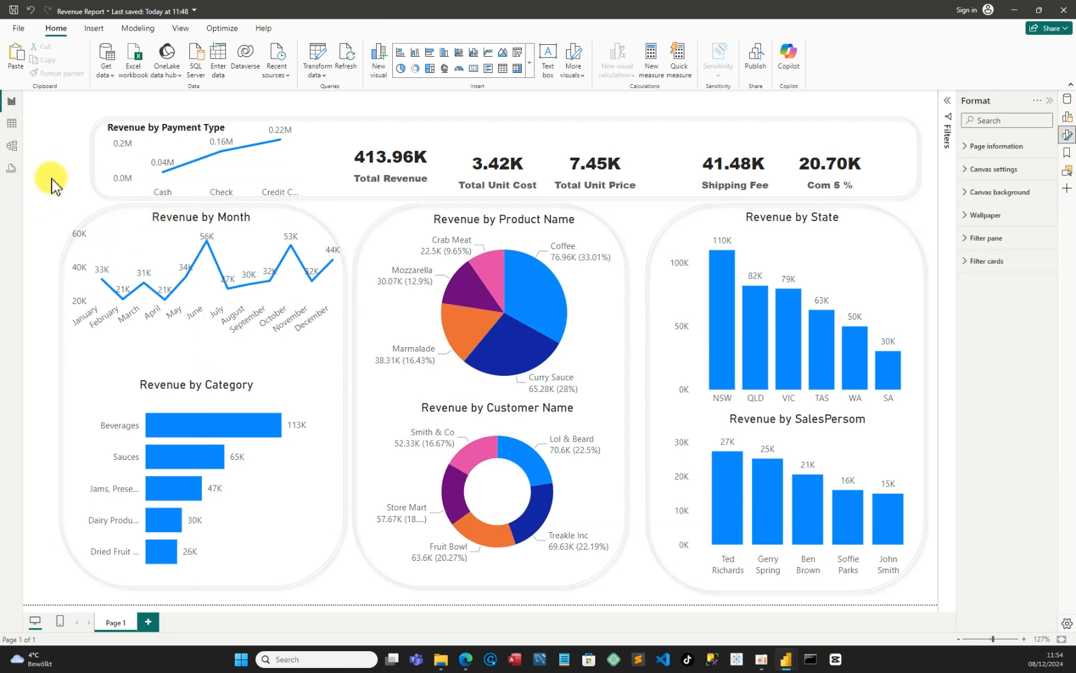
pyautogui.click(58, 383)
pyautogui.moveTo(54, 395); pyautogui.dragTo(45, 398)
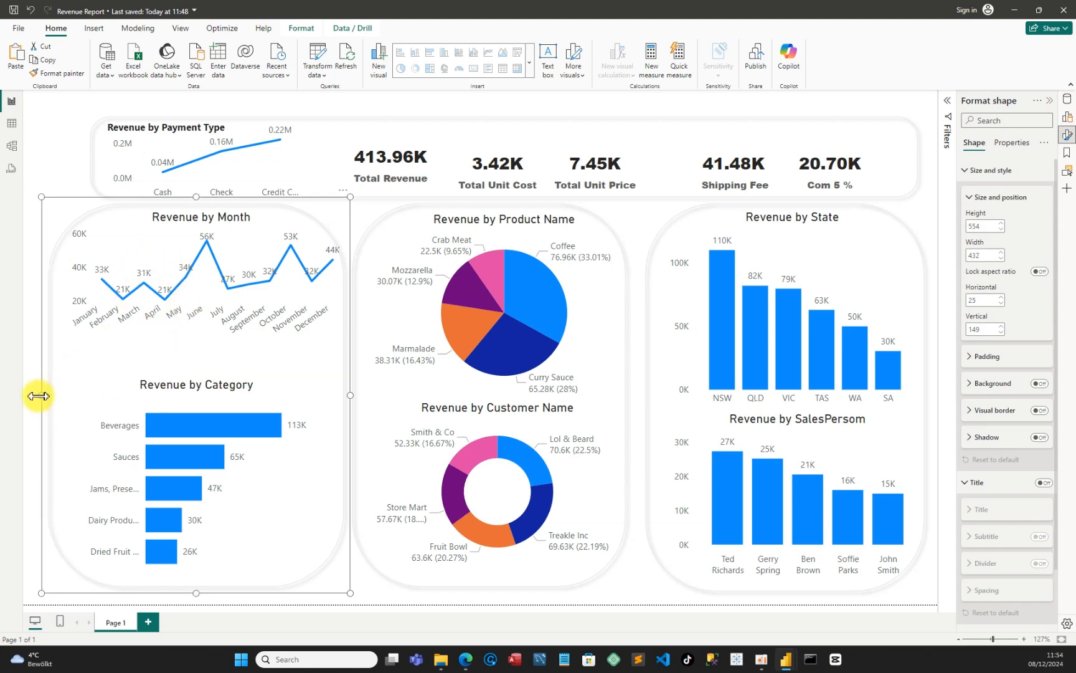
pyautogui.moveTo(40, 397); pyautogui.dragTo(38, 395)
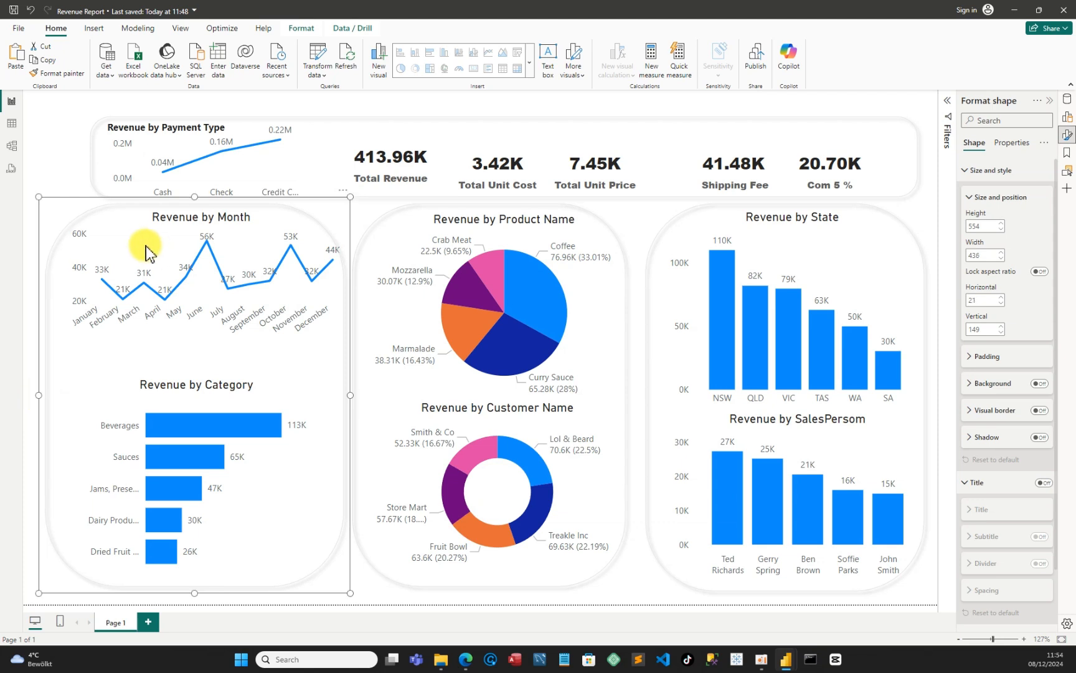
pyautogui.moveTo(145, 249)
pyautogui.mouseDown()
pyautogui.moveTo(133, 255)
pyautogui.moveTo(157, 255)
pyautogui.moveTo(151, 248)
pyautogui.mouseUp()
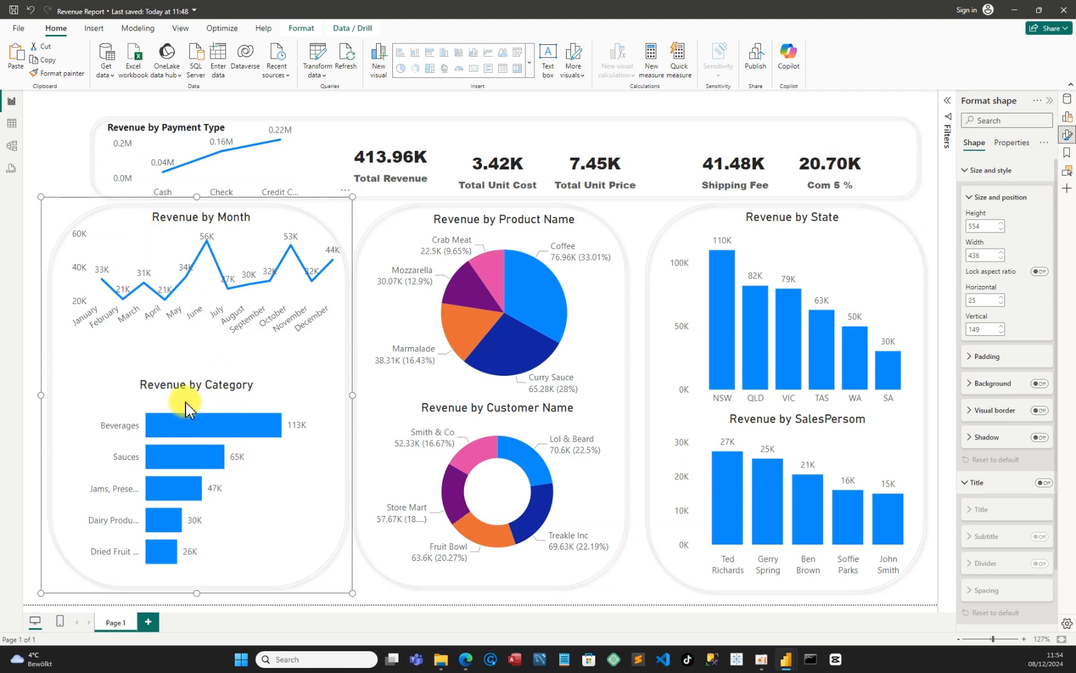
pyautogui.click(66, 149)
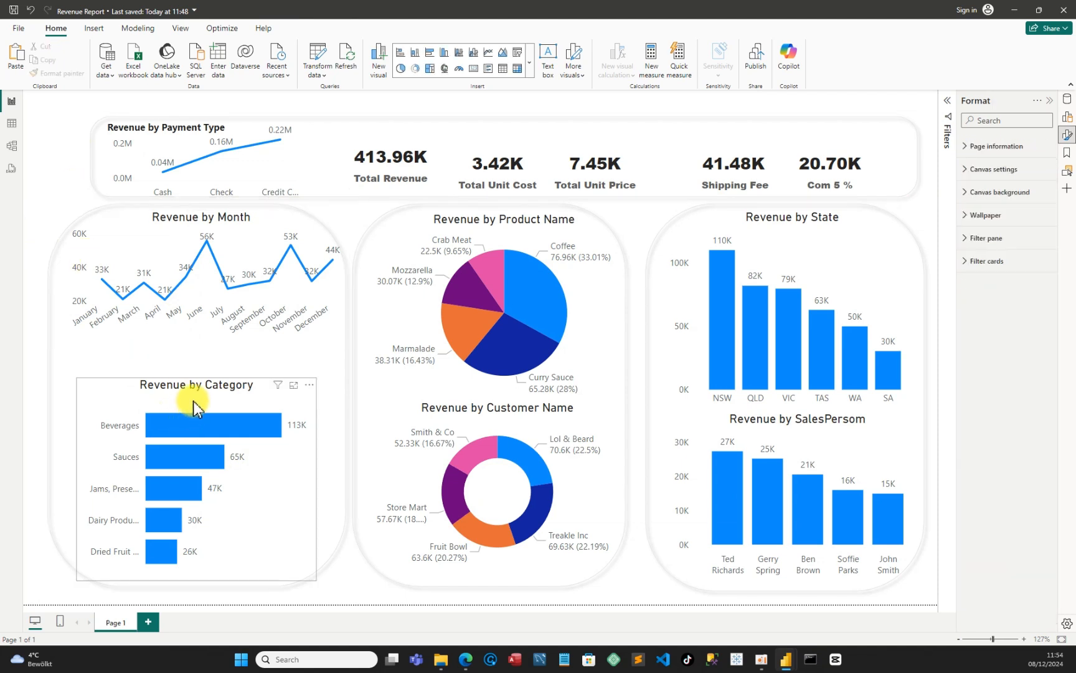
# - Move the Revenue by Category chart to about 90 horizontal and 425 vertical, and shrink it to fit inside its panel
pyautogui.moveTo(197, 409)
pyautogui.mouseDown()
pyautogui.moveTo(204, 422)
pyautogui.moveTo(206, 414)
pyautogui.mouseUp()
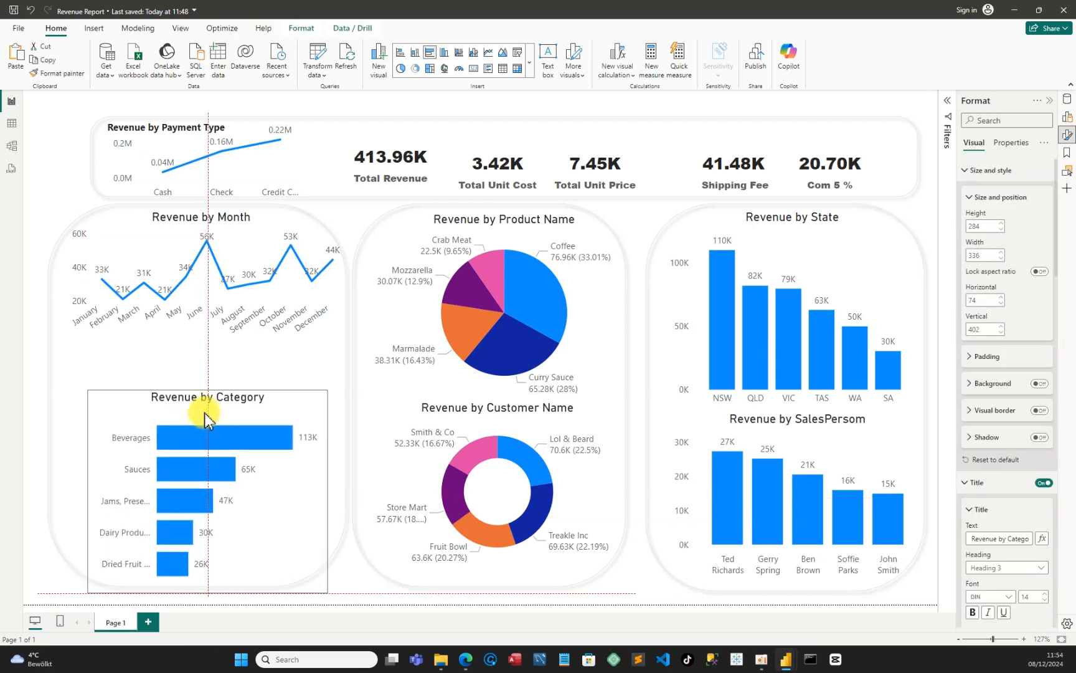
pyautogui.moveTo(206, 414); pyautogui.dragTo(209, 419)
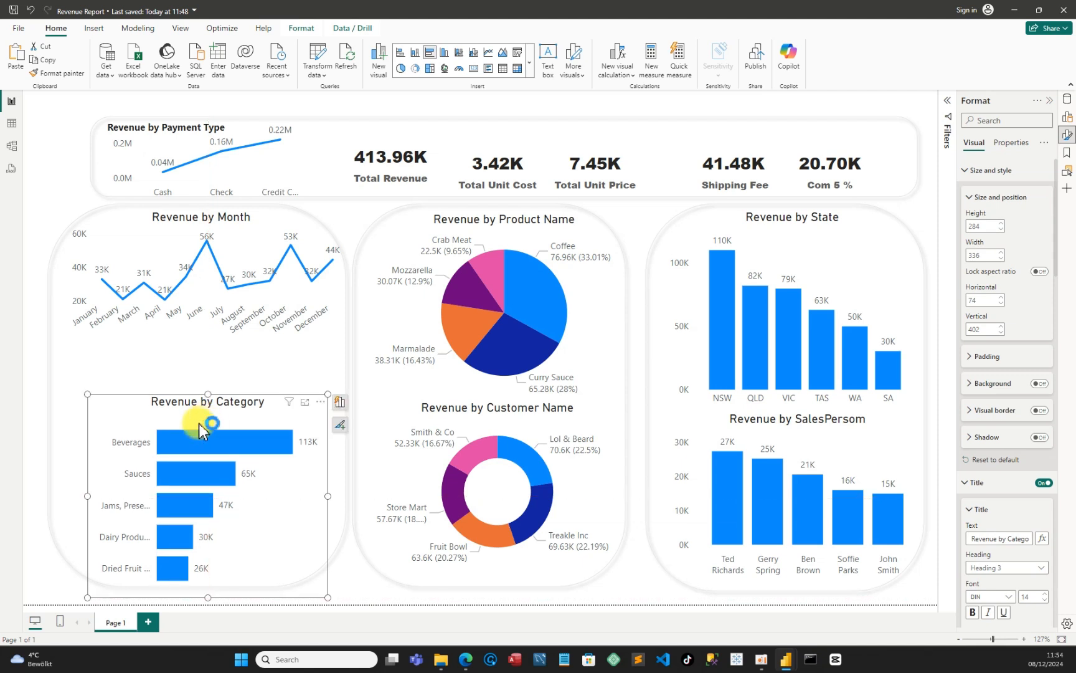
pyautogui.moveTo(328, 597); pyautogui.dragTo(324, 582)
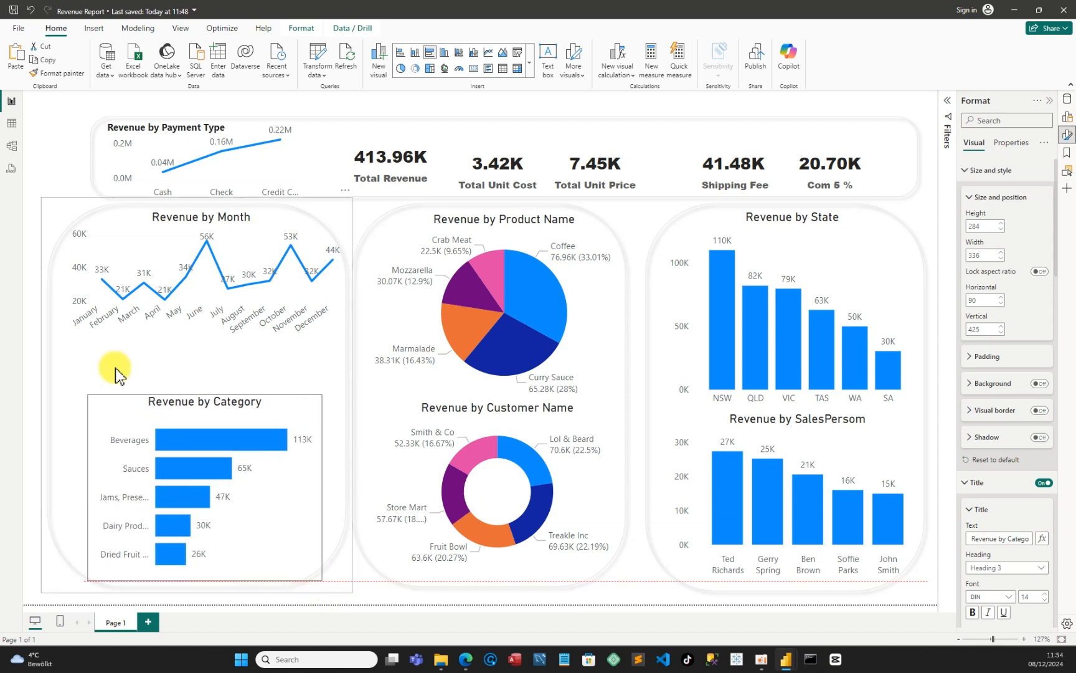
pyautogui.click(50, 165)
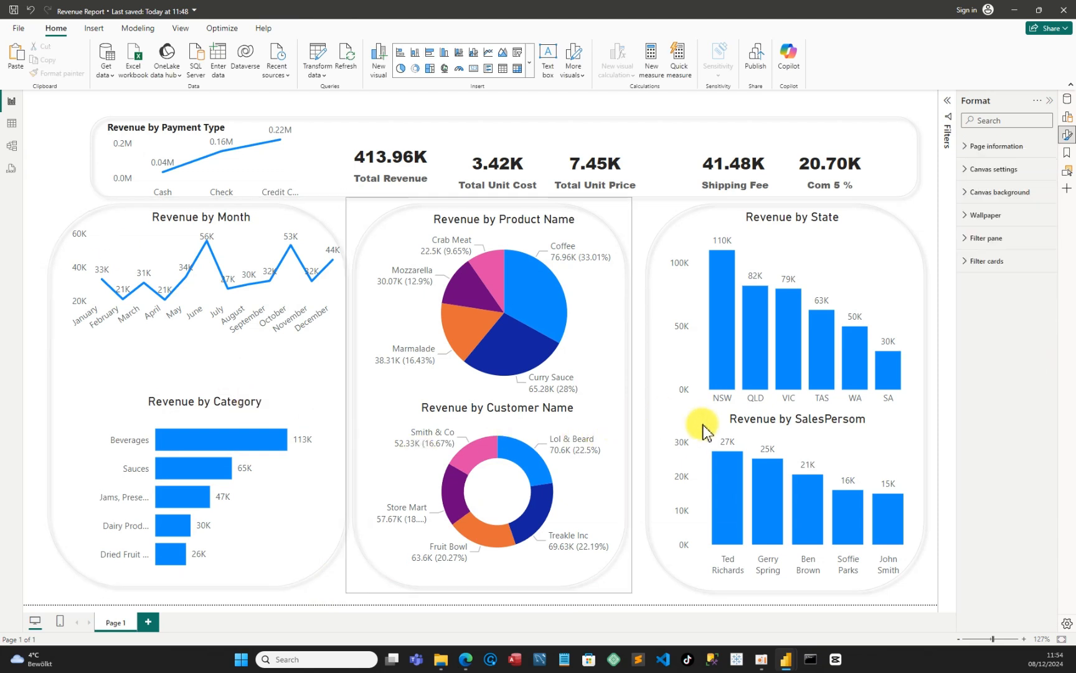
# - Lower the background shape behind Revenue by Month and Category and extend its top edge to 149 vertical, making it about 570 high and 437 wide
pyautogui.click(200, 343)
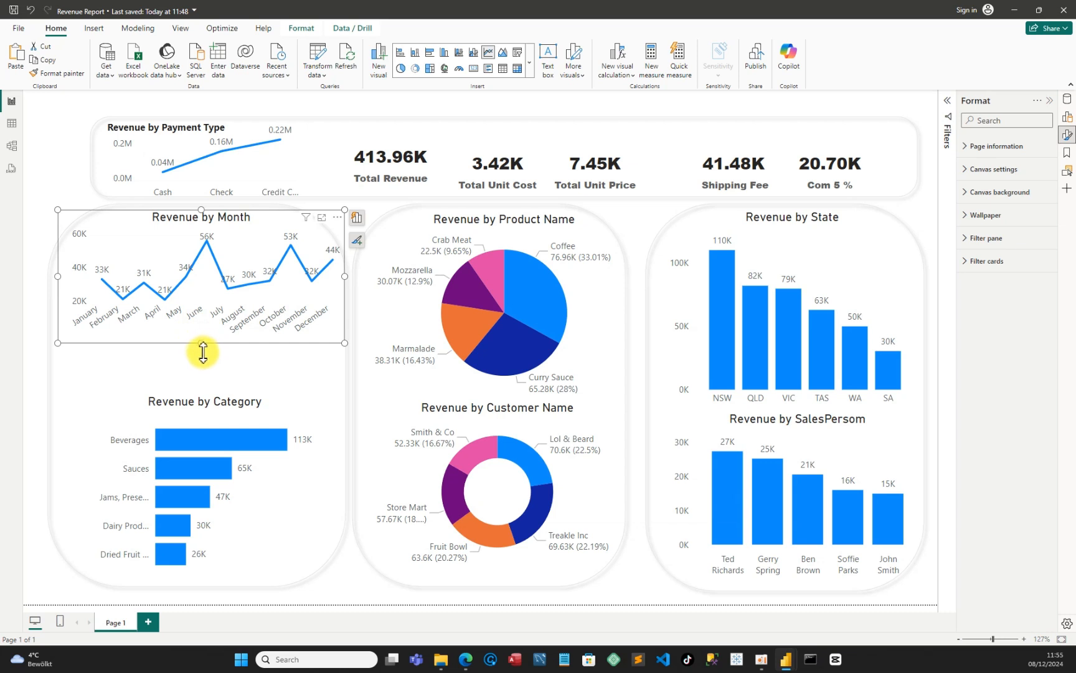
pyautogui.click(201, 359)
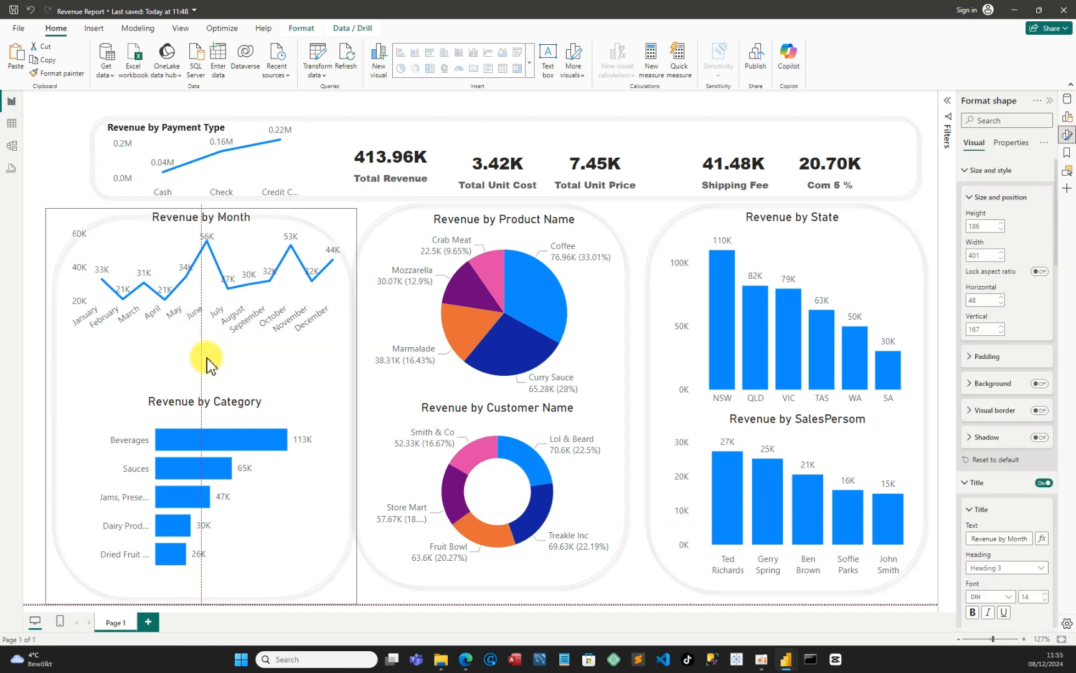
pyautogui.click(42, 168)
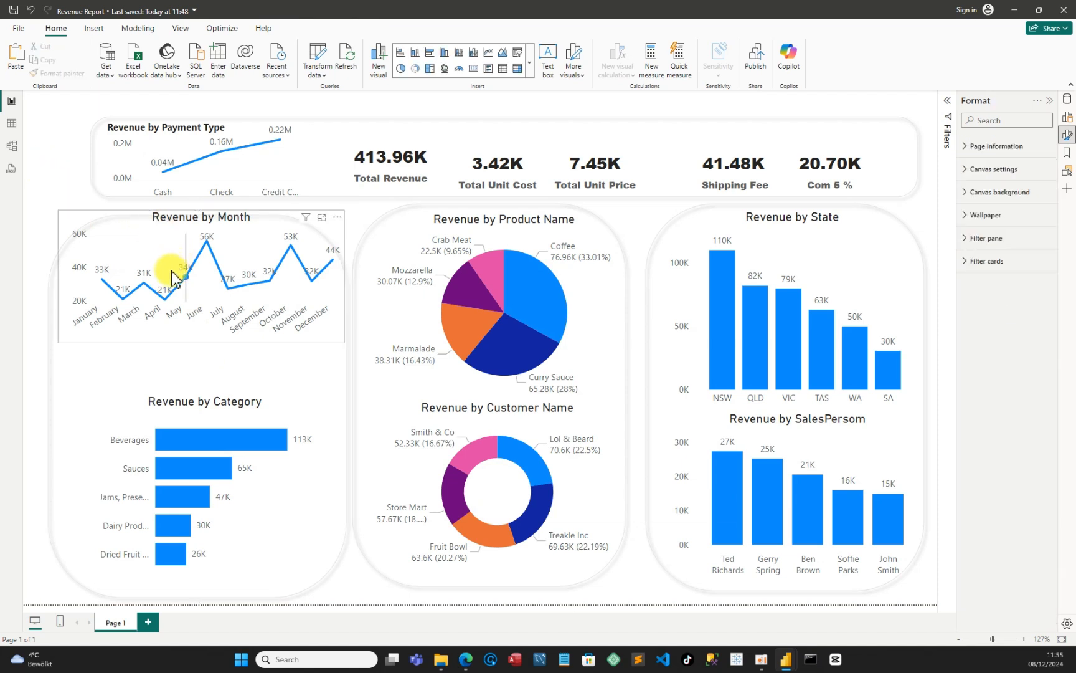
pyautogui.moveTo(178, 274)
pyautogui.mouseDown()
pyautogui.moveTo(180, 288)
pyautogui.moveTo(181, 258)
pyautogui.mouseUp()
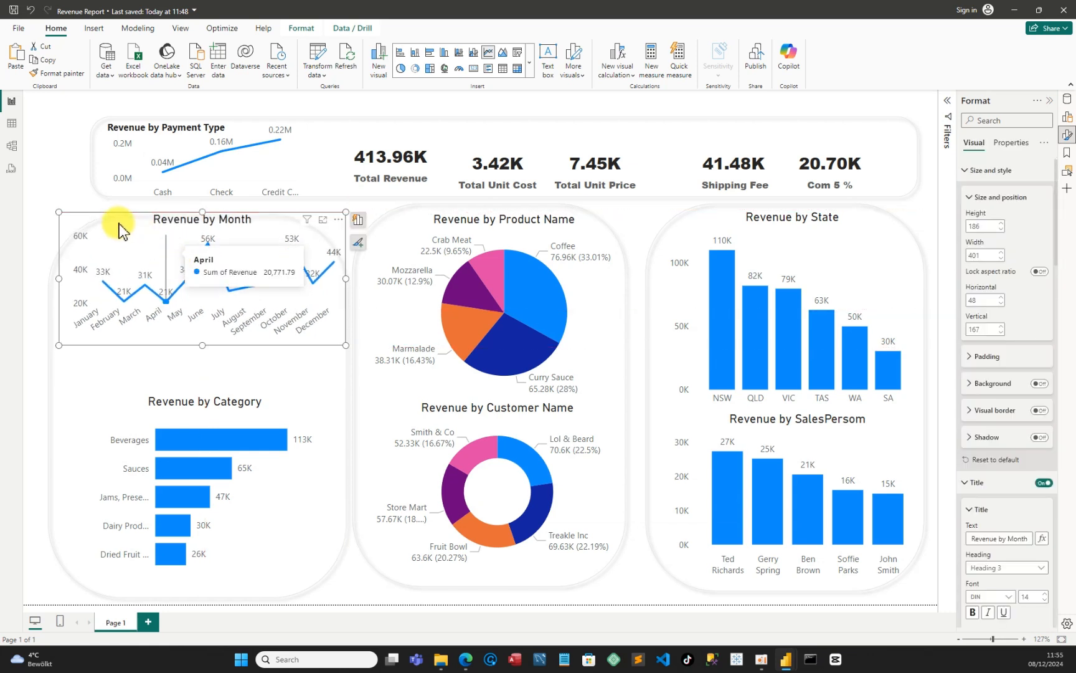
pyautogui.click(178, 211)
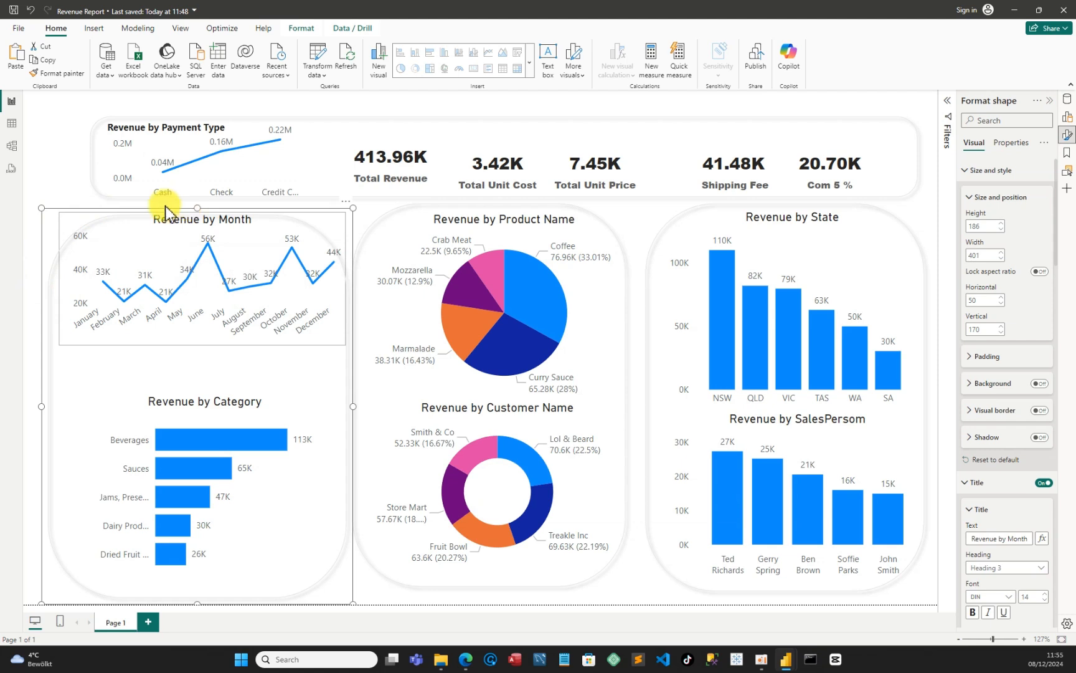
pyautogui.moveTo(41, 208); pyautogui.dragTo(41, 196)
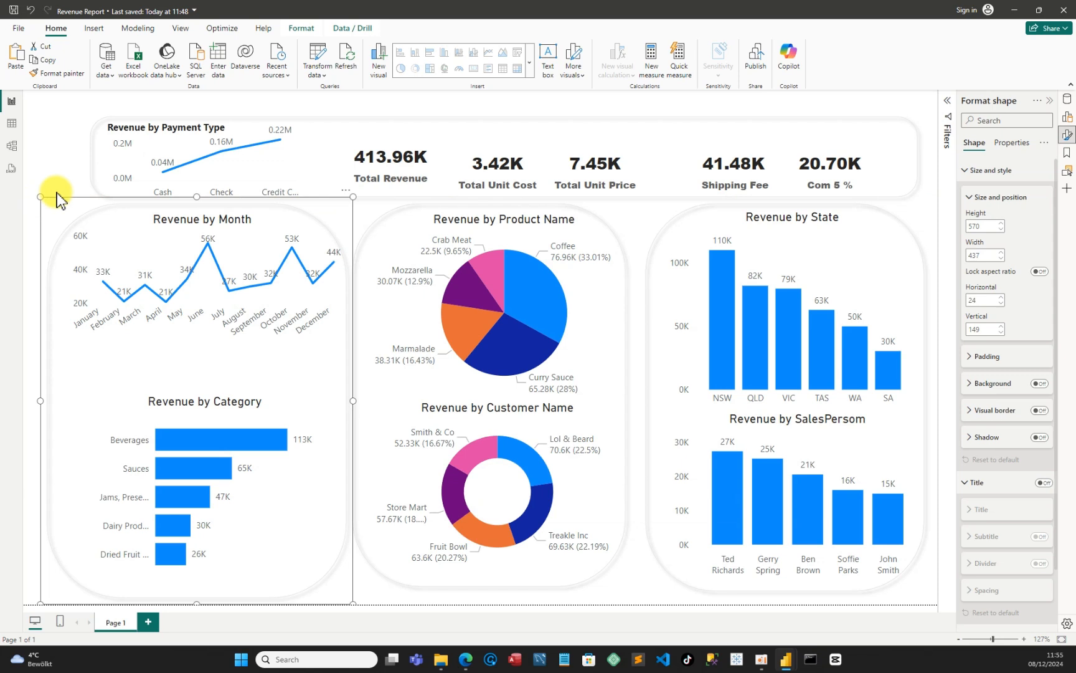
pyautogui.click(38, 134)
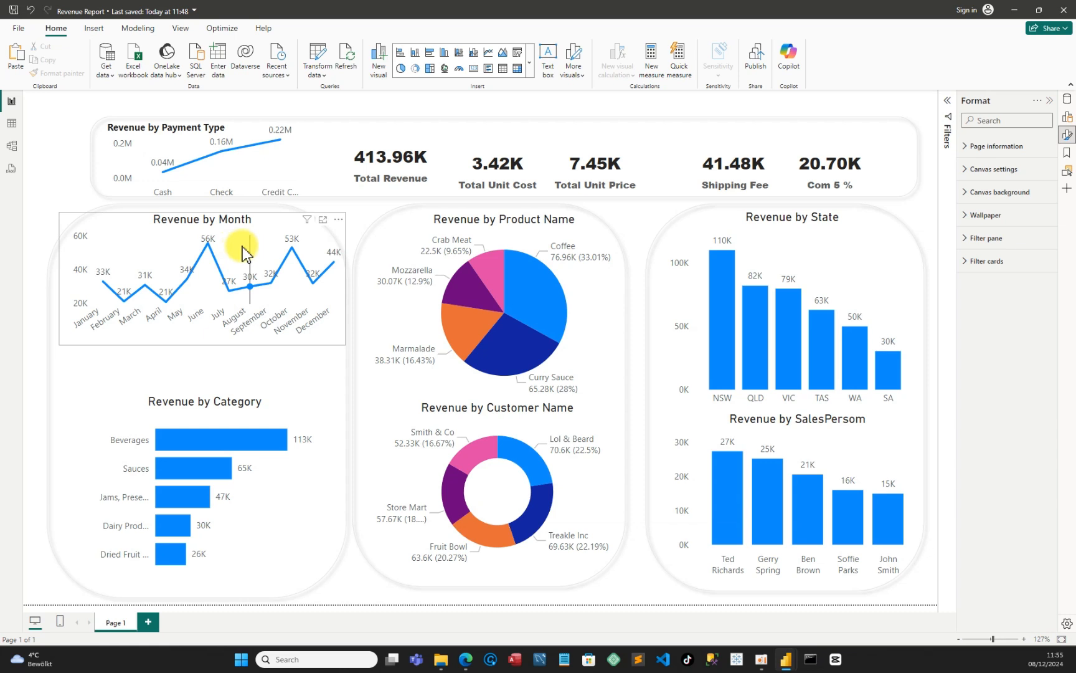
# - Raise the Revenue by Month chart to about 167 vertical and make it slightly narrower and taller
pyautogui.moveTo(233, 241)
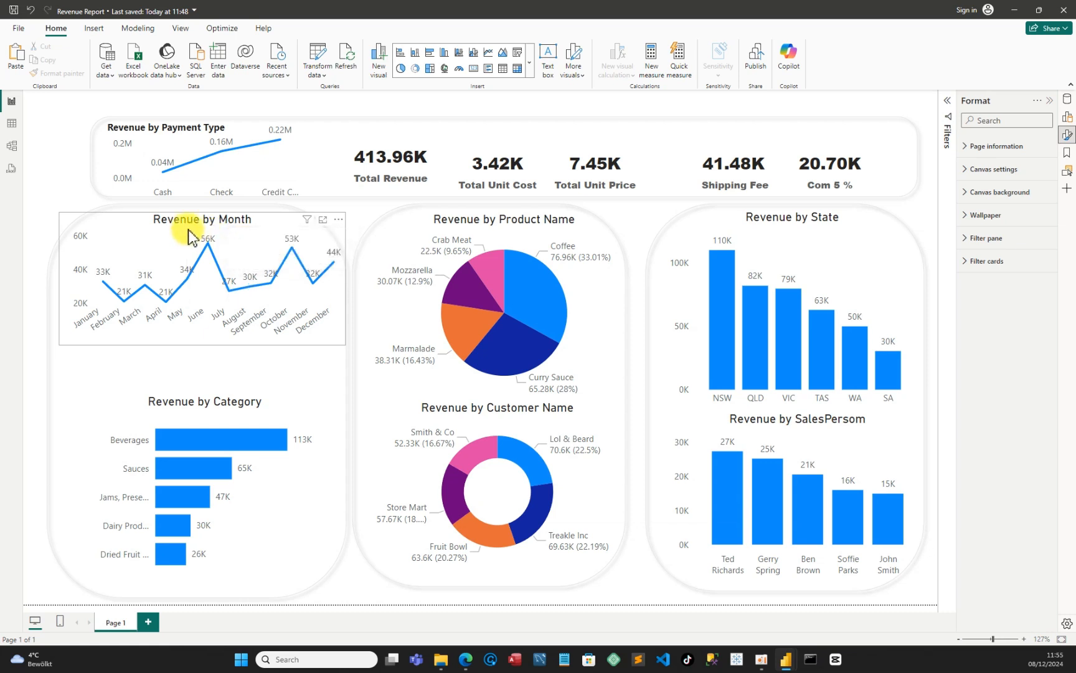
pyautogui.moveTo(192, 222)
pyautogui.mouseDown()
pyautogui.moveTo(199, 207)
pyautogui.moveTo(183, 231)
pyautogui.mouseUp()
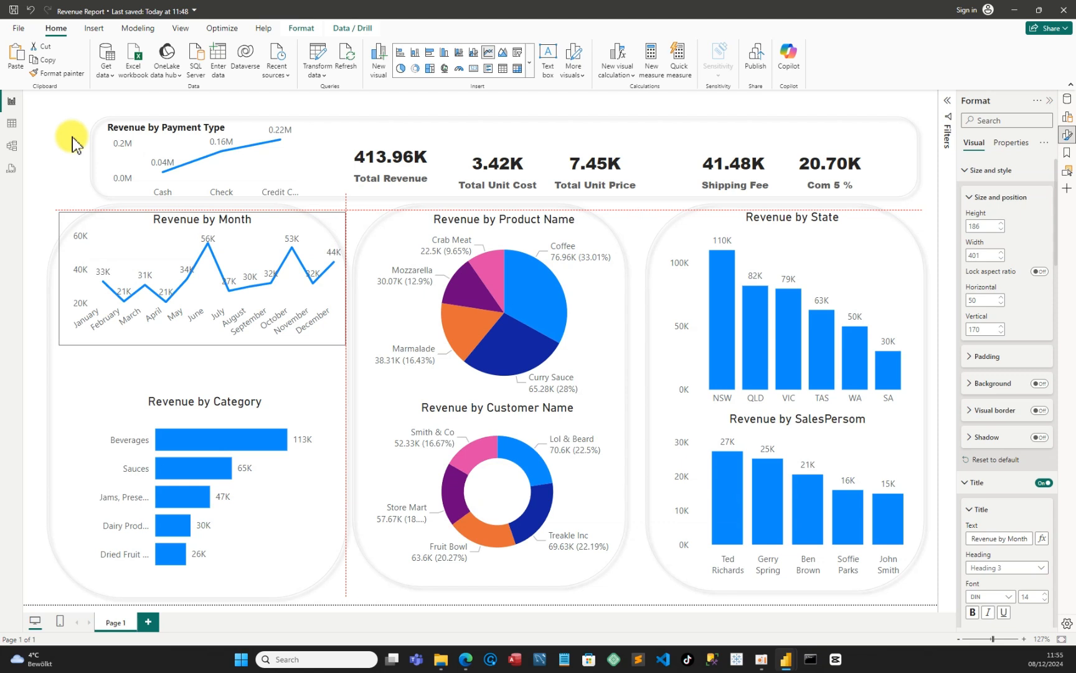
pyautogui.click(58, 166)
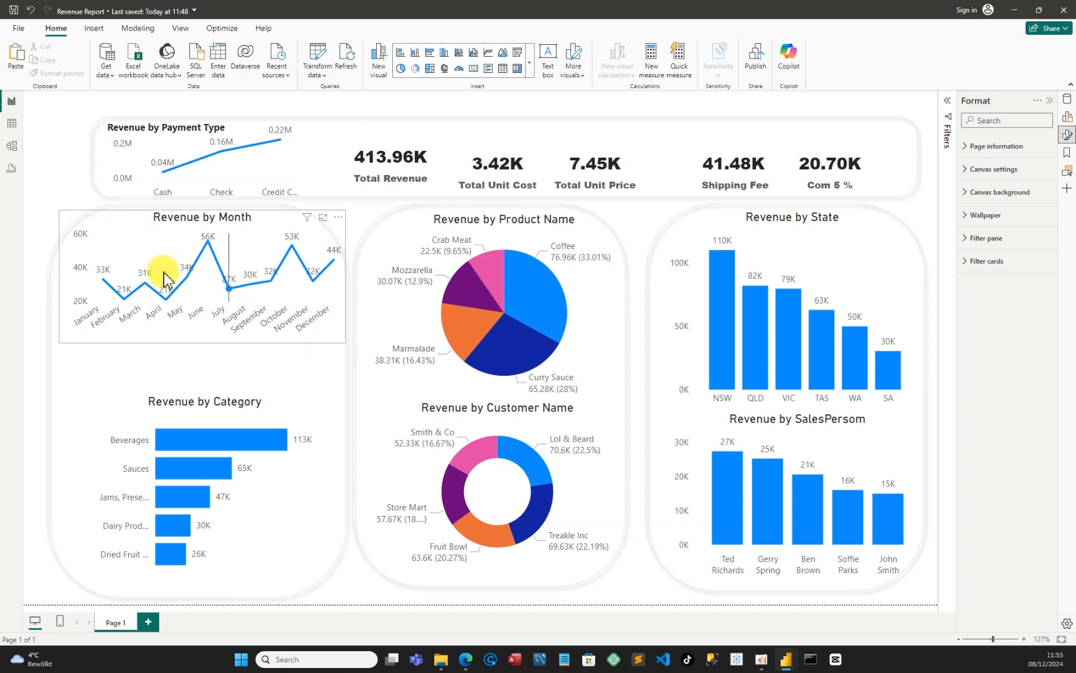
pyautogui.click(70, 223)
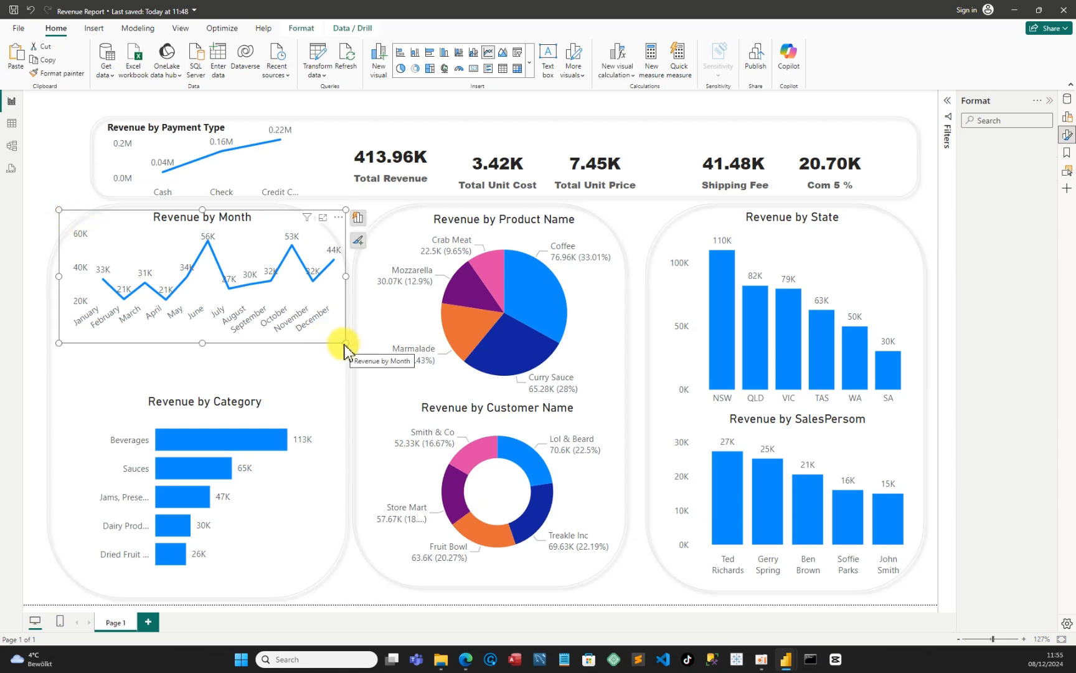
pyautogui.moveTo(344, 343); pyautogui.dragTo(331, 355)
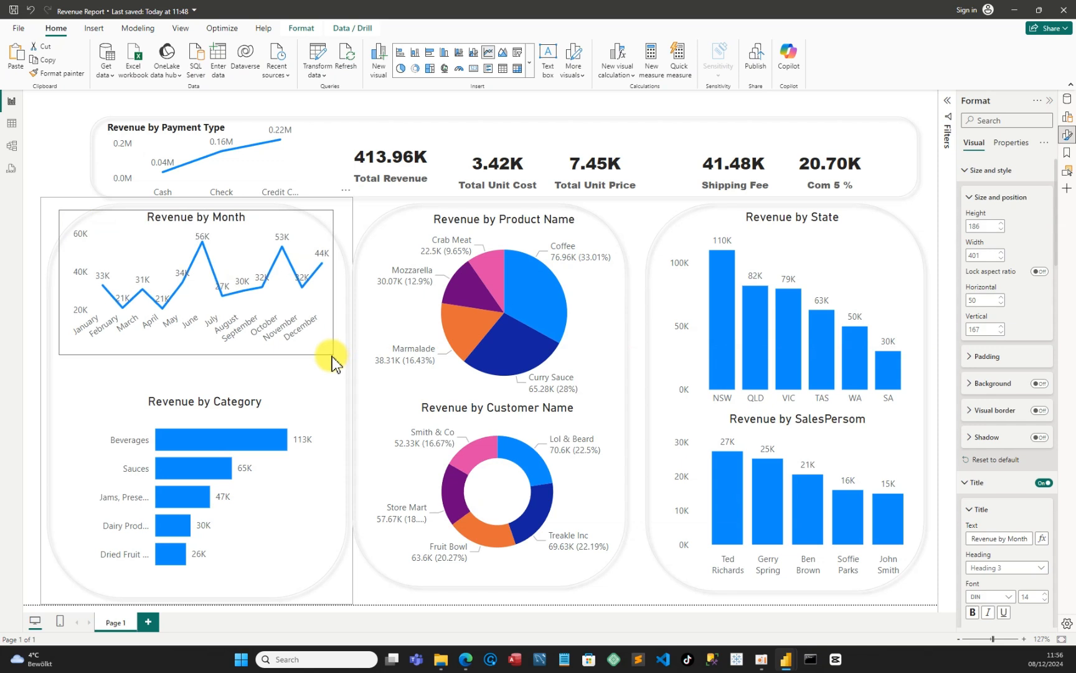
pyautogui.click(47, 166)
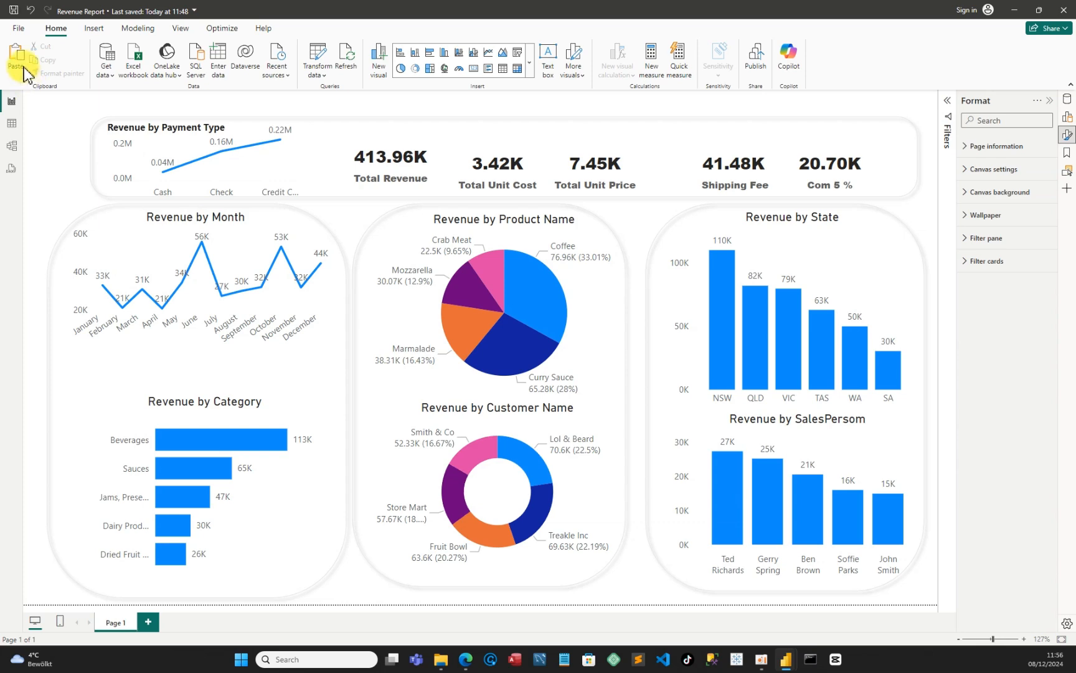
# - Save the Revenue Report file
pyautogui.click(18, 28)
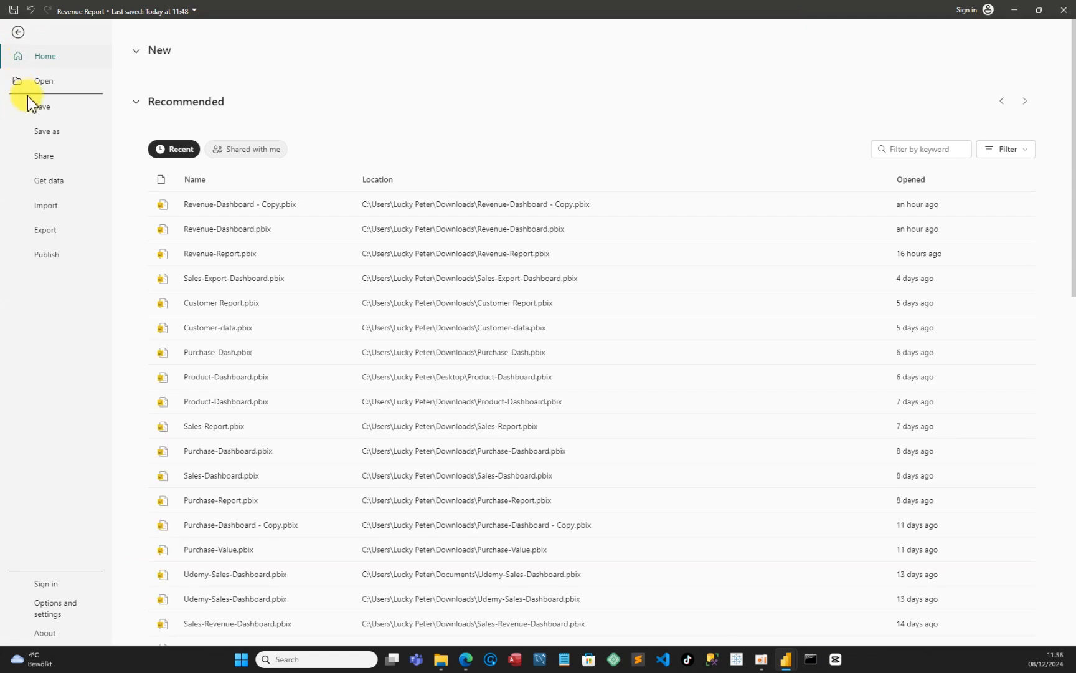
pyautogui.click(51, 109)
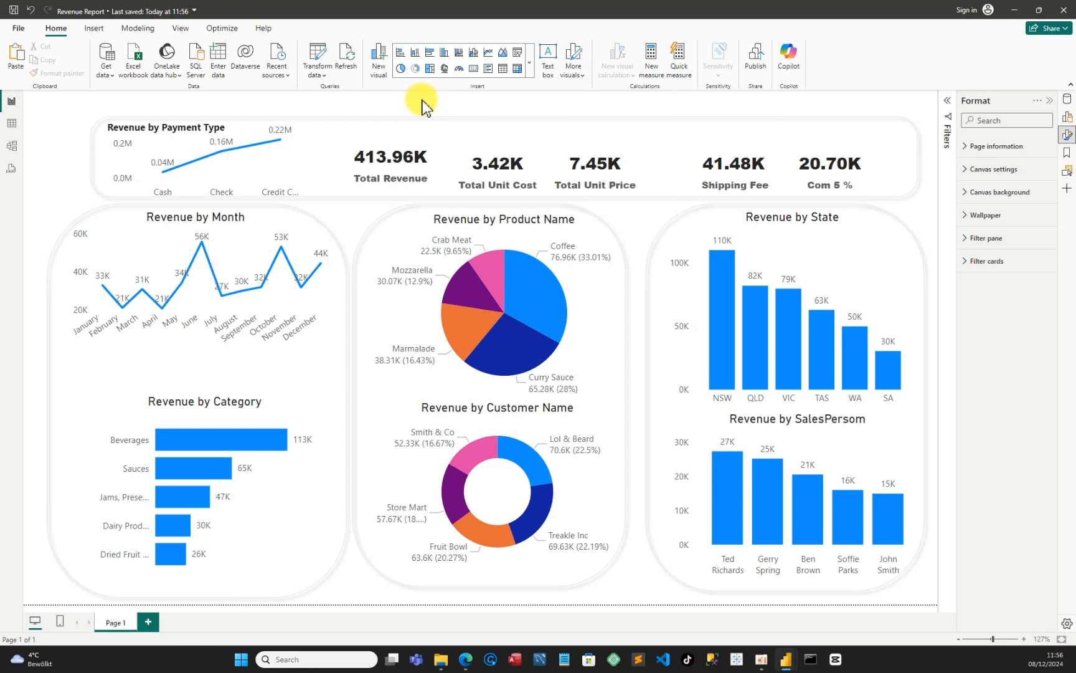
# - Add a text box reading "Revenue Generated", about 50 high and 300 wide, placed above the KPI cards at about 572 horizontal and 38 vertical
pyautogui.click(93, 28)
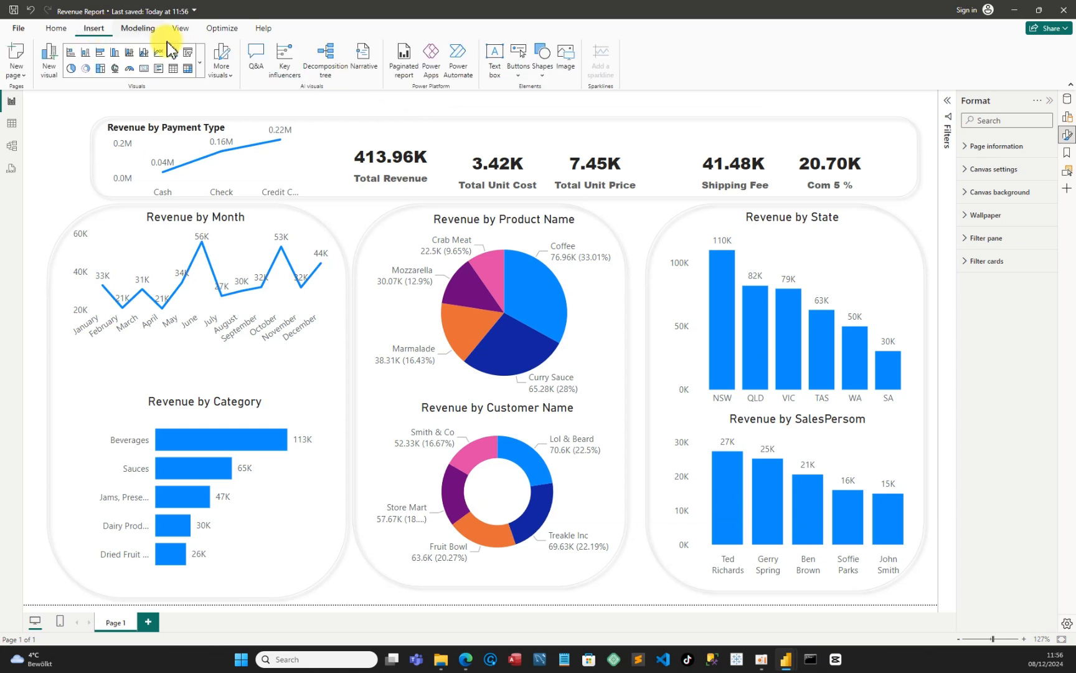
pyautogui.click(495, 58)
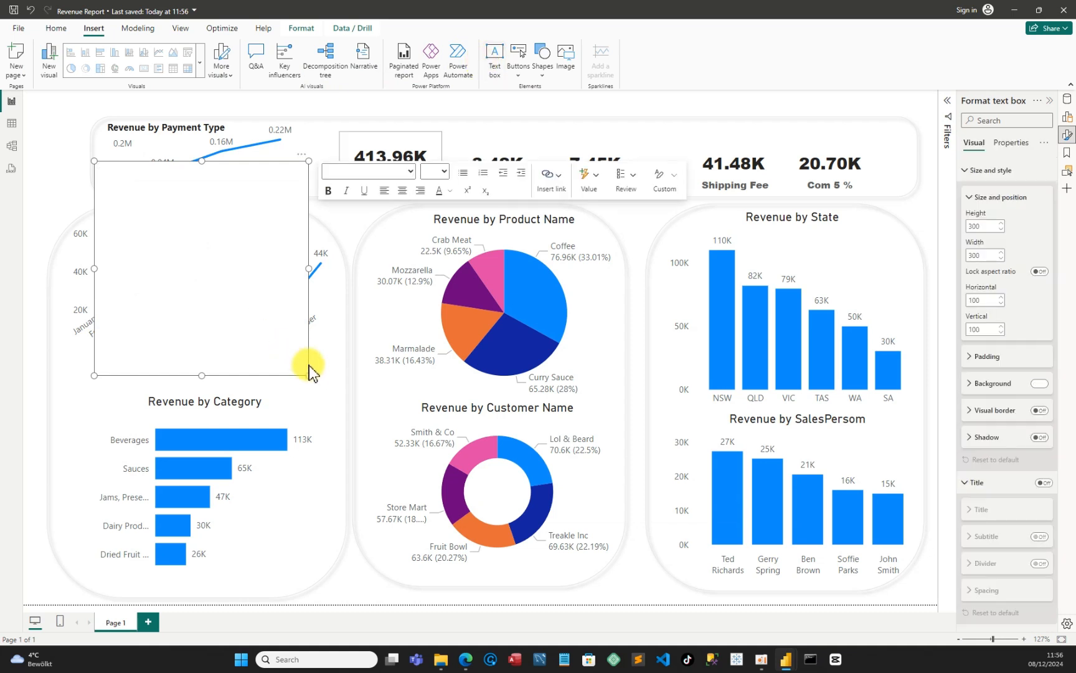
pyautogui.click(132, 180)
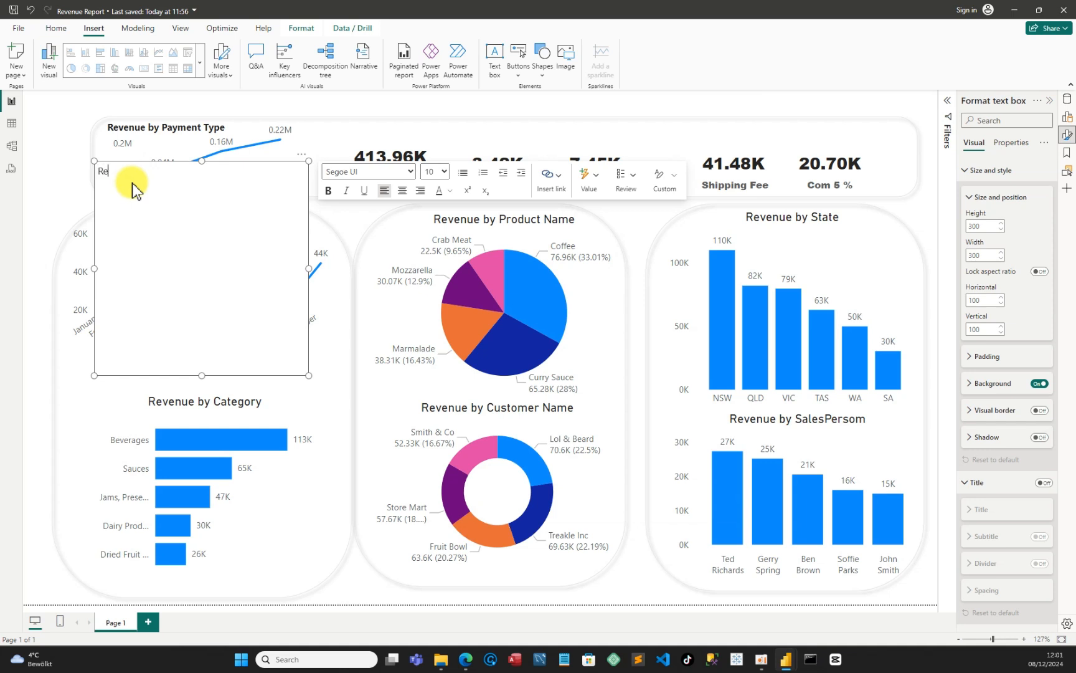
pyautogui.write('enue Generated')
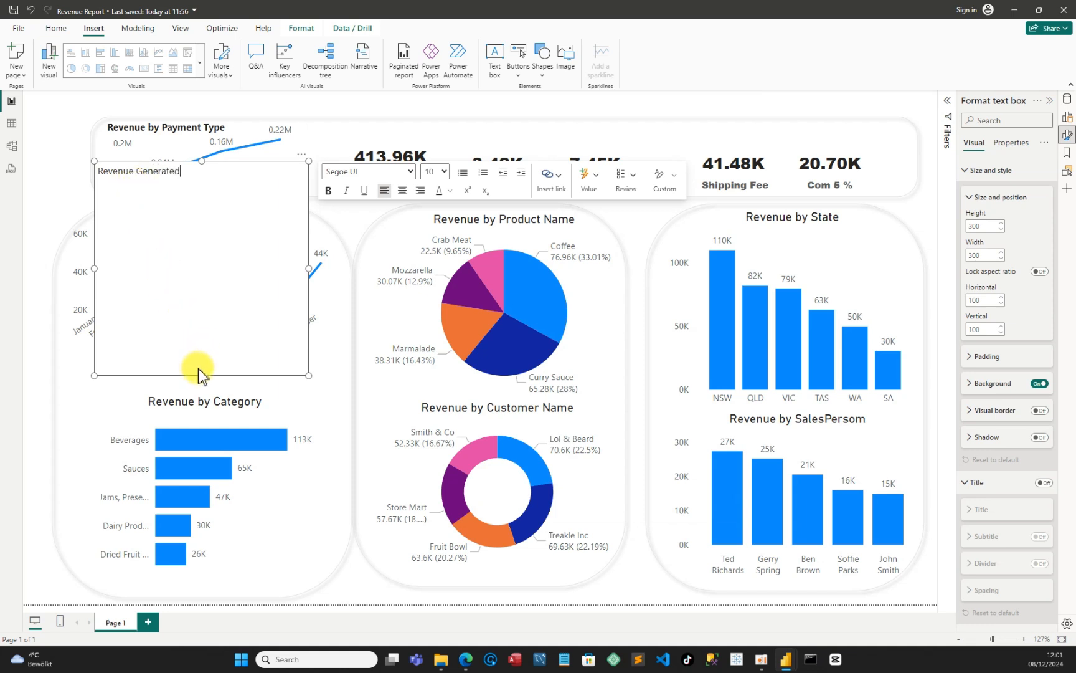
pyautogui.moveTo(202, 376)
pyautogui.mouseDown()
pyautogui.moveTo(201, 196)
pyautogui.moveTo(225, 162)
pyautogui.moveTo(298, 158)
pyautogui.moveTo(476, 108)
pyautogui.moveTo(577, 96)
pyautogui.moveTo(564, 124)
pyautogui.moveTo(440, 127)
pyautogui.mouseUp()
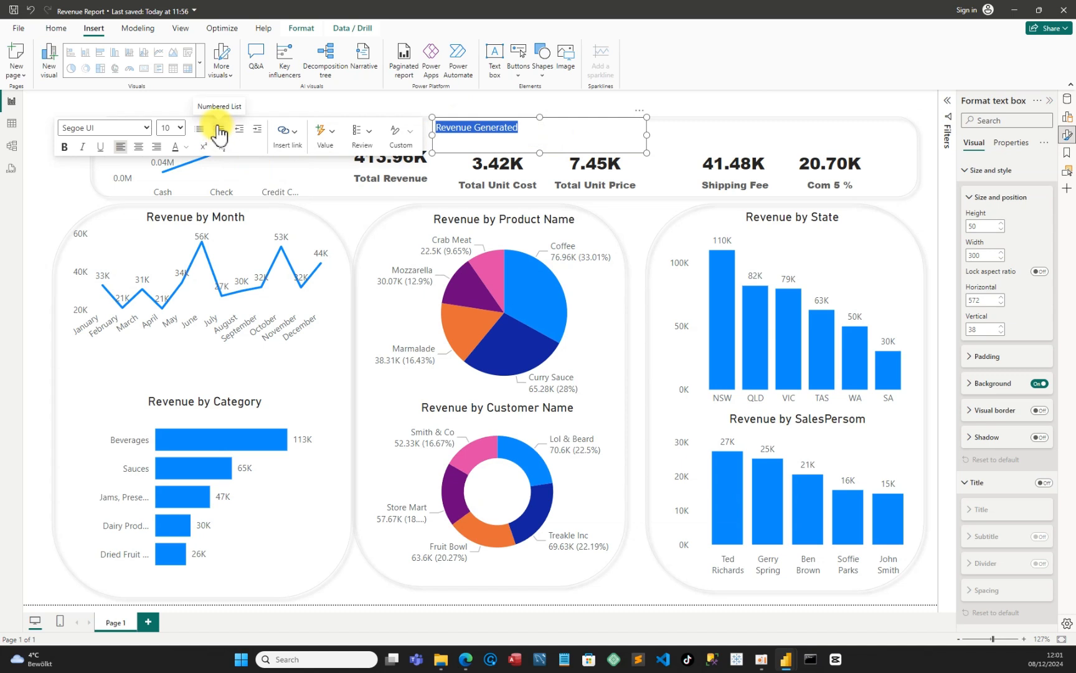
# - Center the "Revenue Generated" text and try turning off the text box's background
pyautogui.click(140, 147)
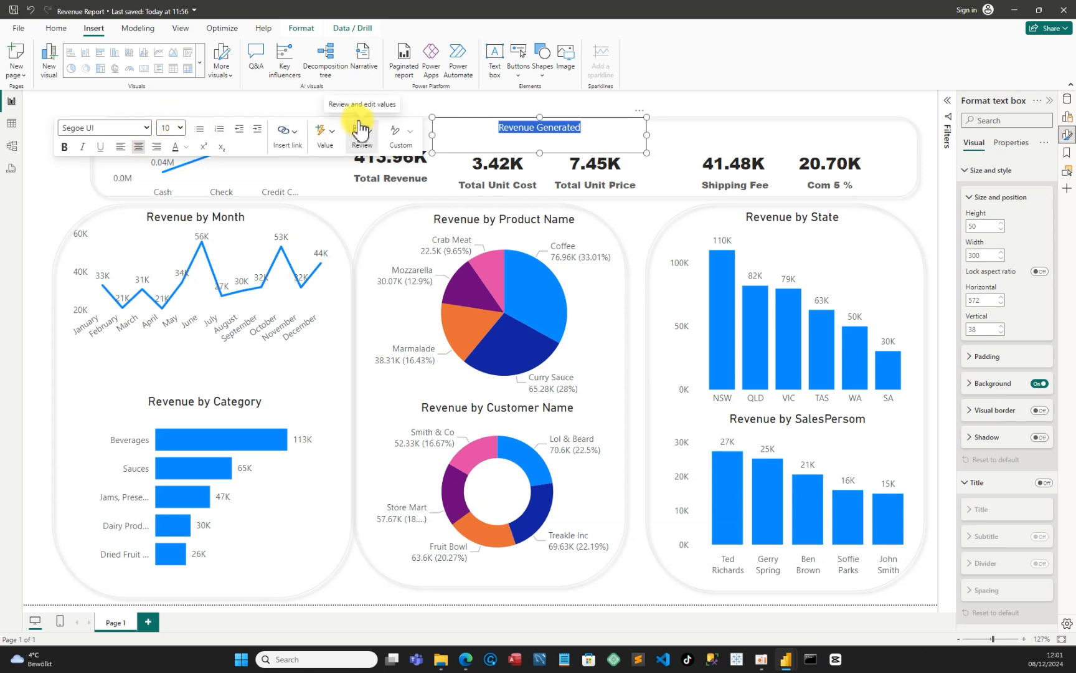
pyautogui.click(1039, 385)
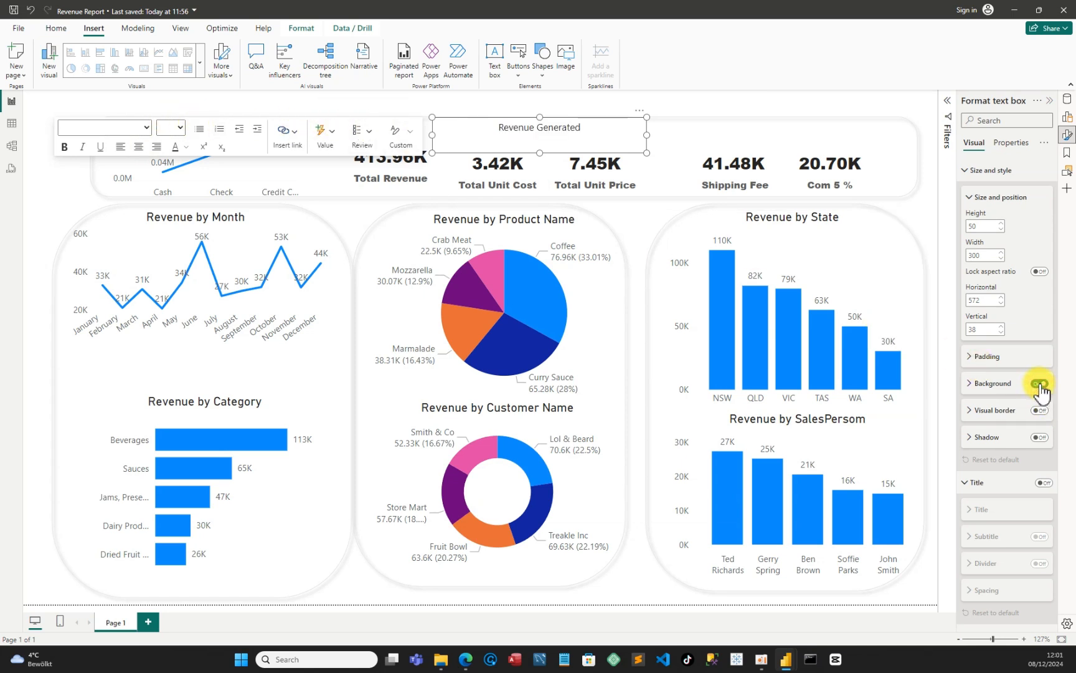
pyautogui.click(746, 103)
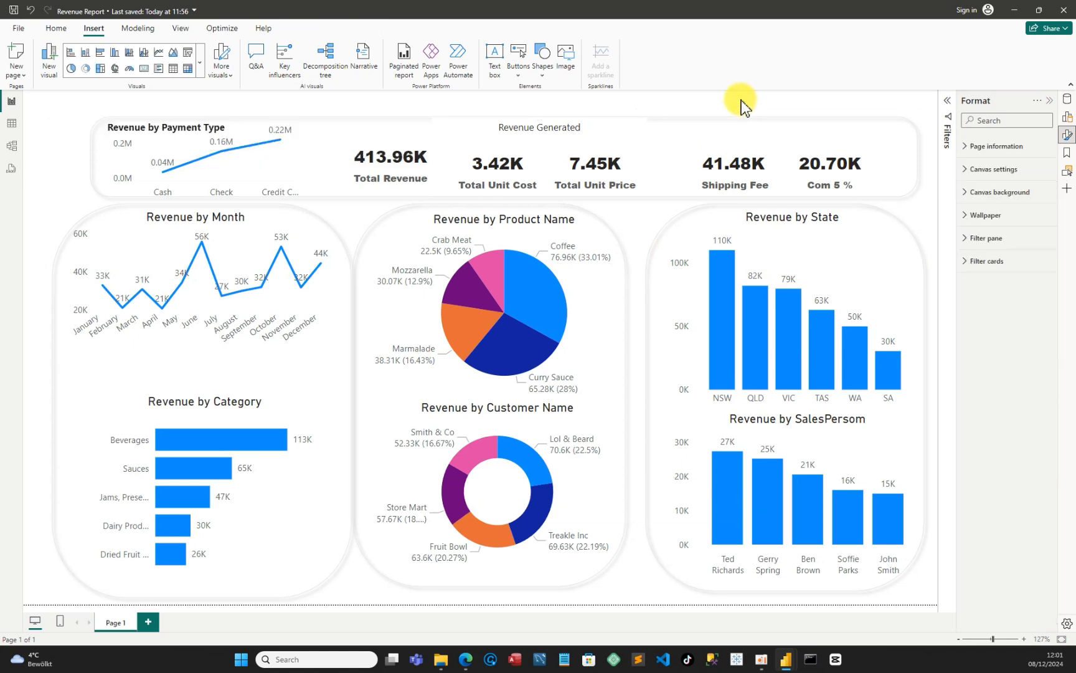
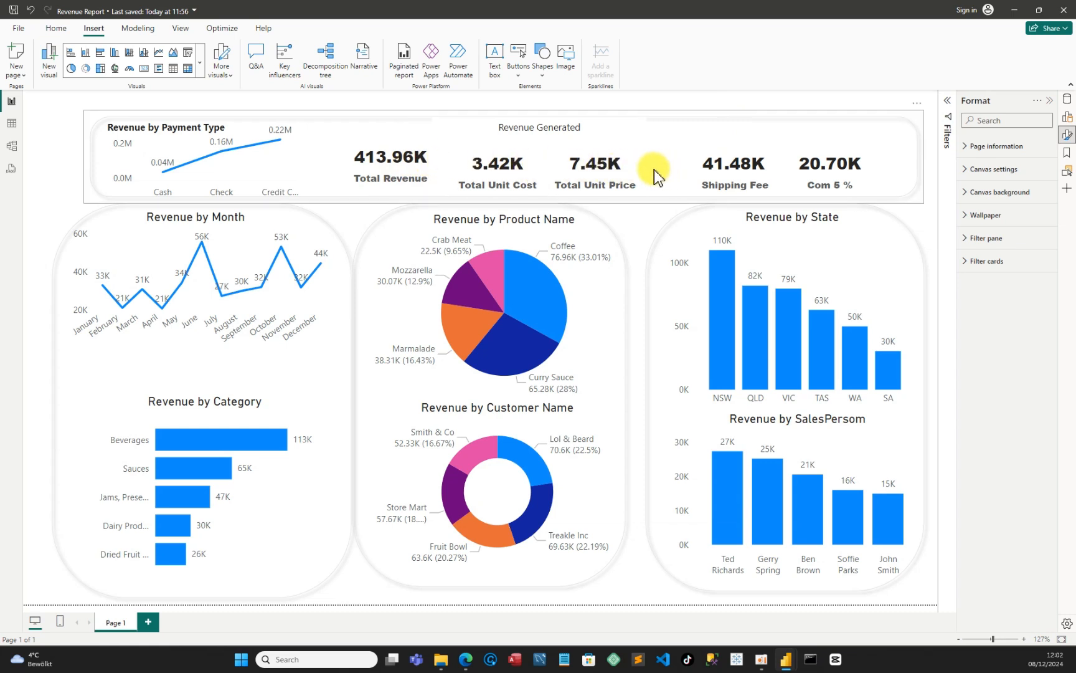
# - Set the callout value font size to 12 on all five KPI cards, from Total Revenue through Com 5 %
pyautogui.click(415, 160)
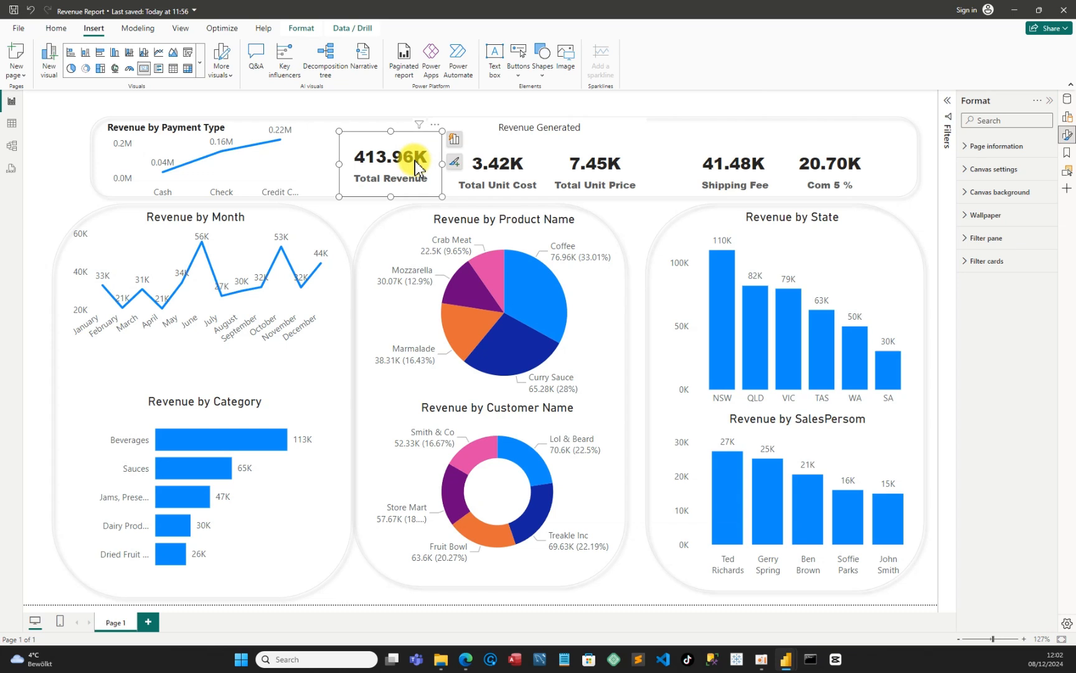
pyautogui.keyDown('ctrl'); pyautogui.click(502, 173); pyautogui.keyUp('ctrl')
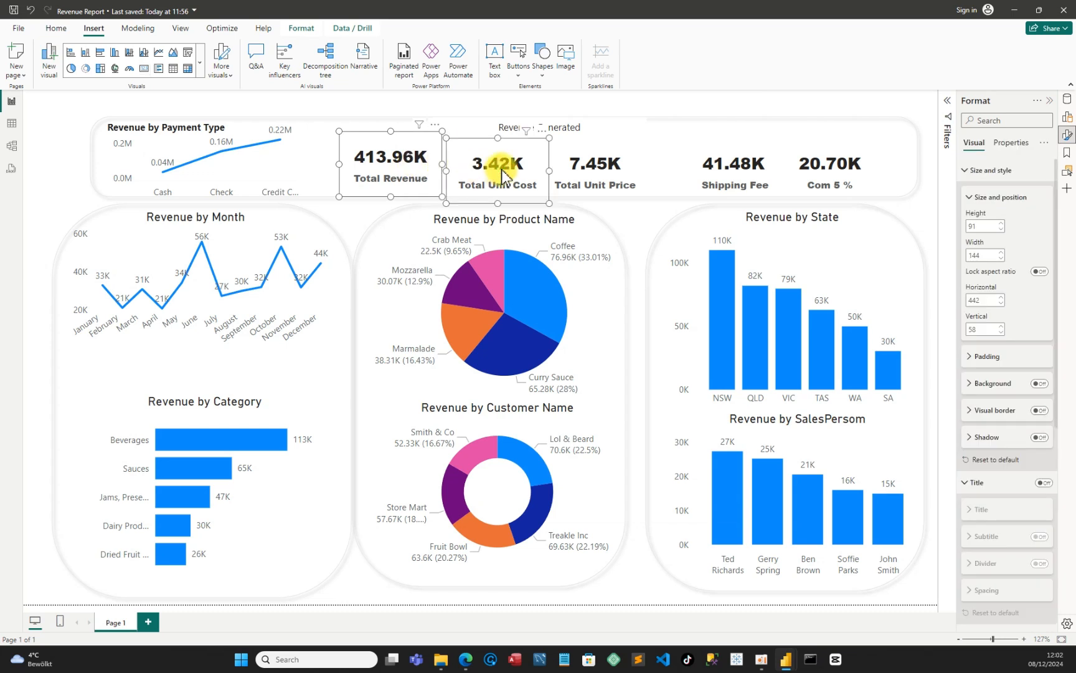
pyautogui.keyDown('ctrl'); pyautogui.click(584, 170); pyautogui.keyUp('ctrl')
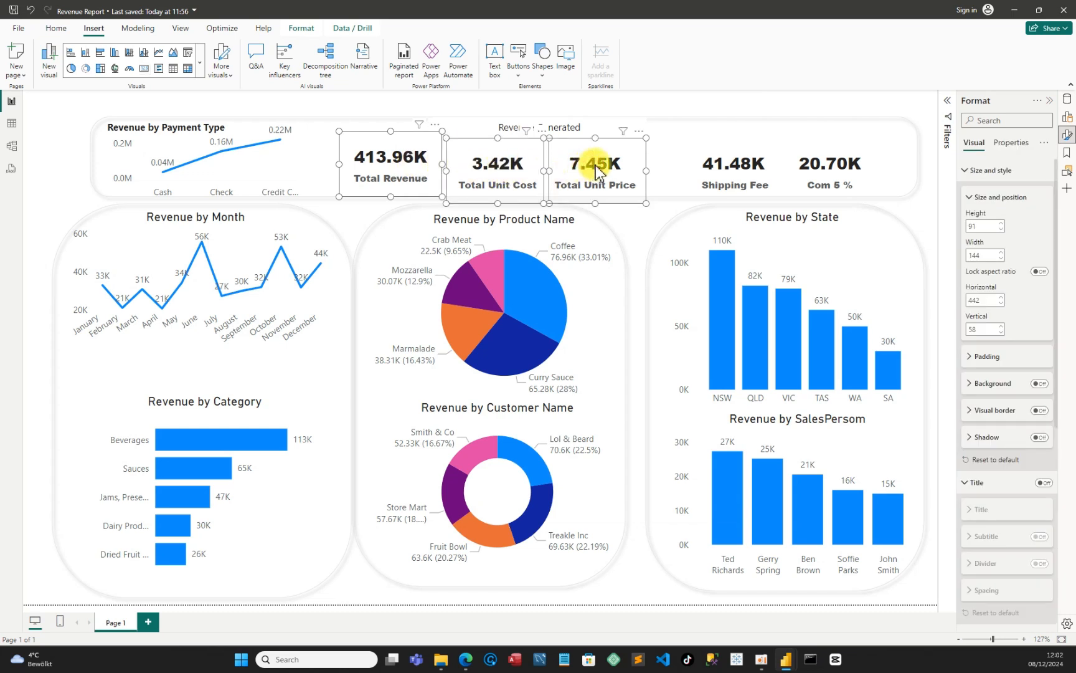
pyautogui.keyDown('ctrl'); pyautogui.click(726, 178); pyautogui.keyUp('ctrl')
pyautogui.keyDown('ctrl'); pyautogui.click(807, 183); pyautogui.keyUp('ctrl')
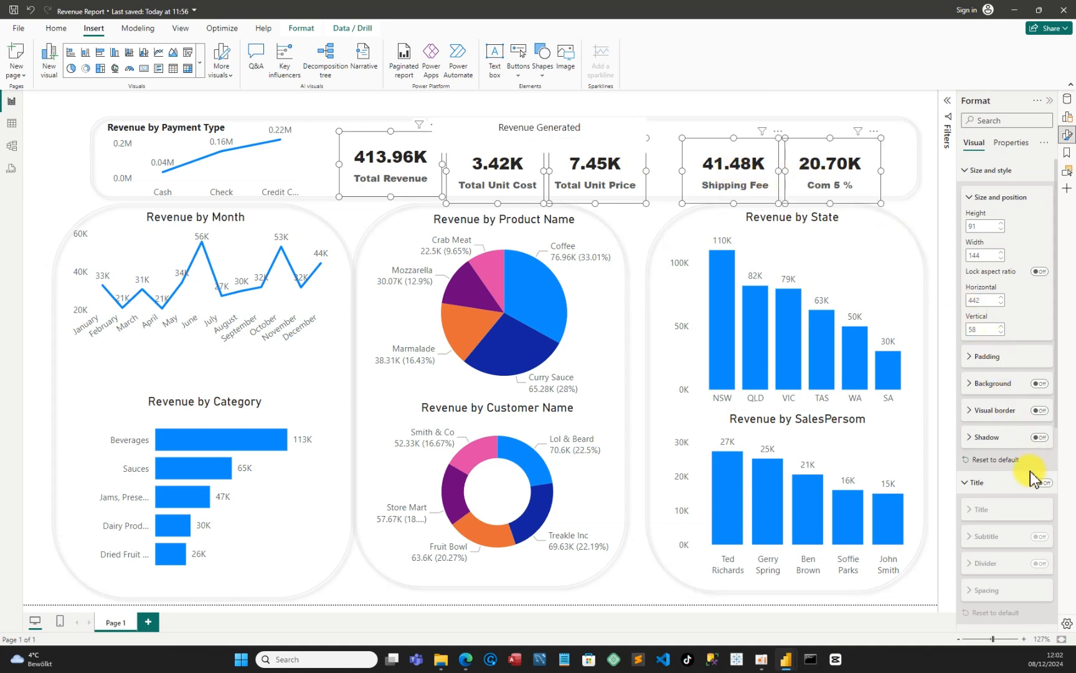
pyautogui.scroll(-1, 1019, 490)
pyautogui.scroll(-5, 1019, 490)
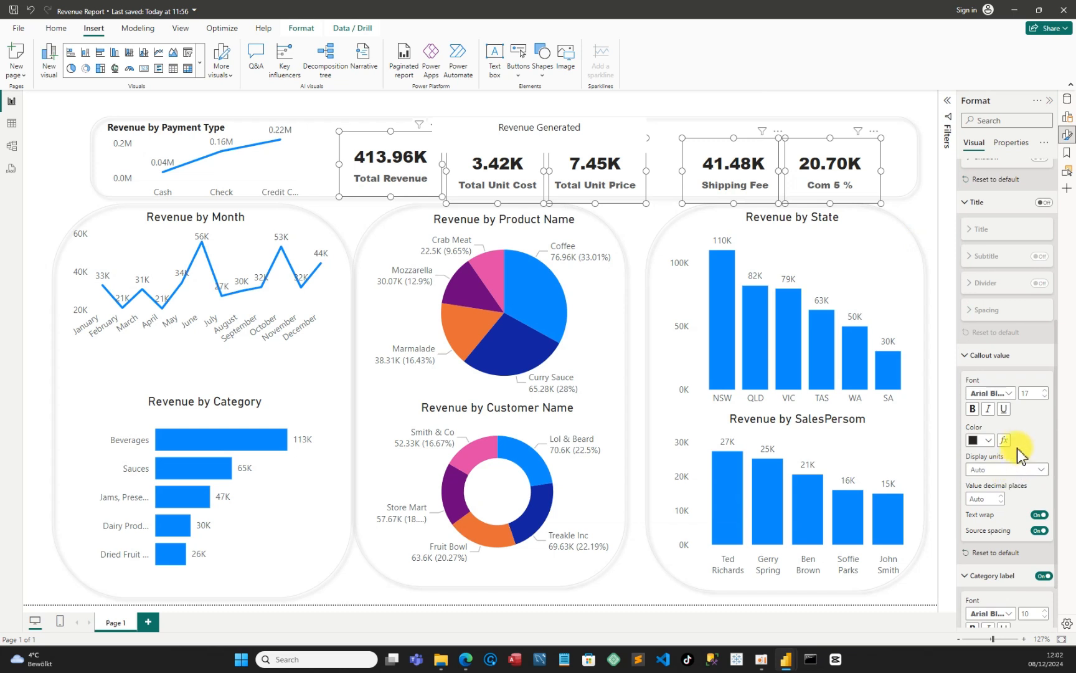
pyautogui.click(1045, 397)
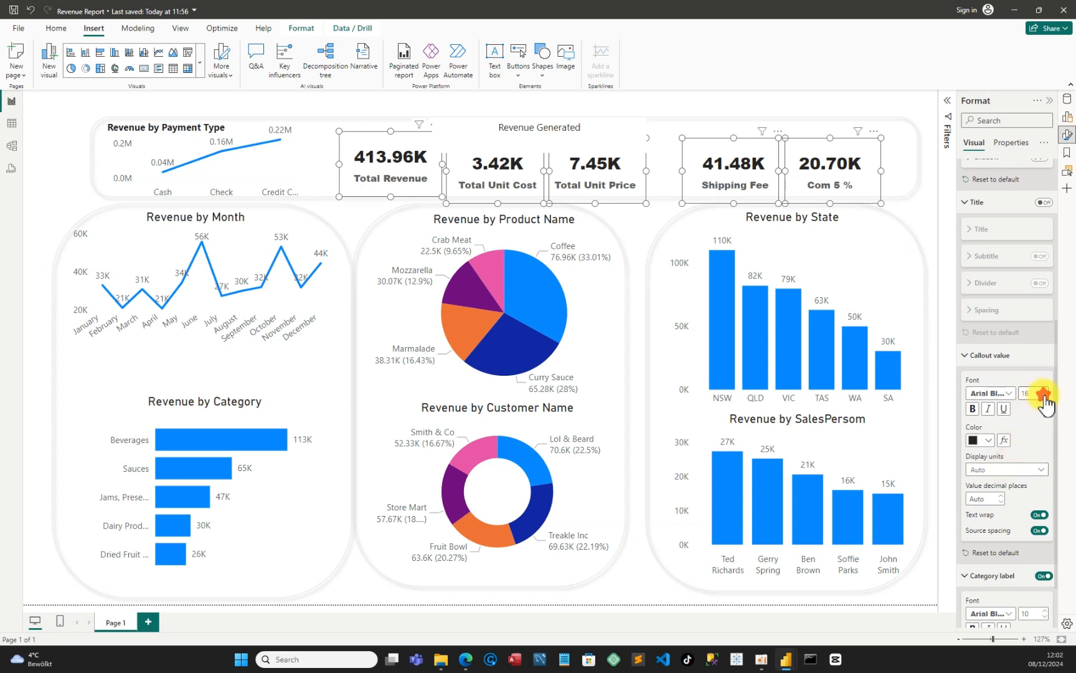
pyautogui.click(1044, 396)
pyautogui.click(1044, 397)
pyautogui.click(1044, 397)
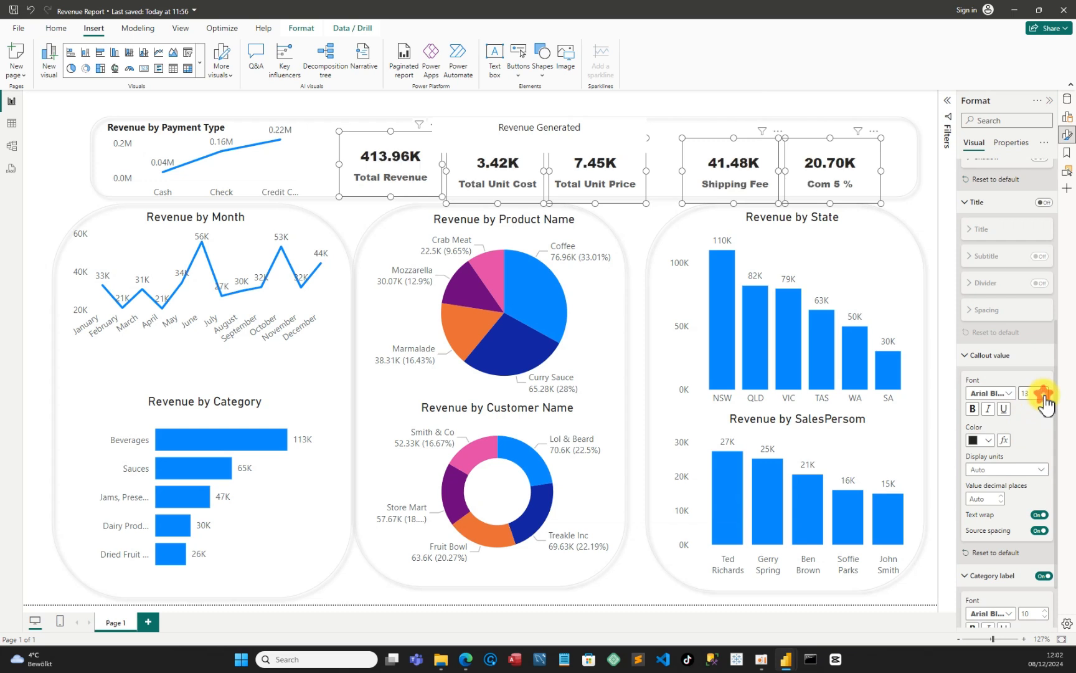
pyautogui.click(1044, 397)
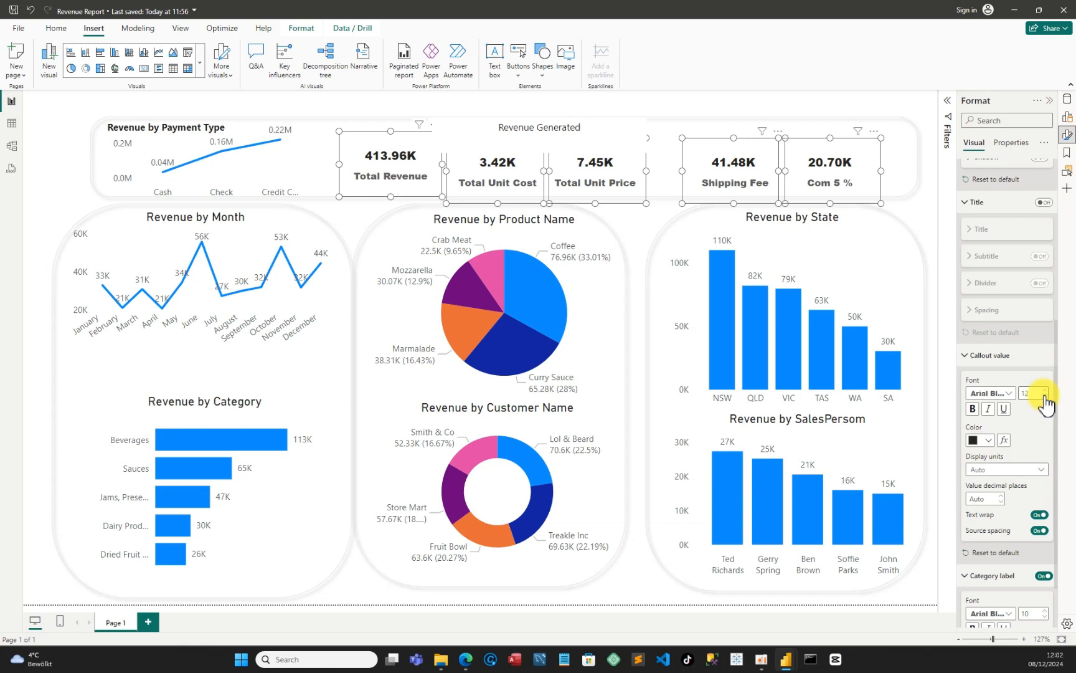
pyautogui.click(73, 133)
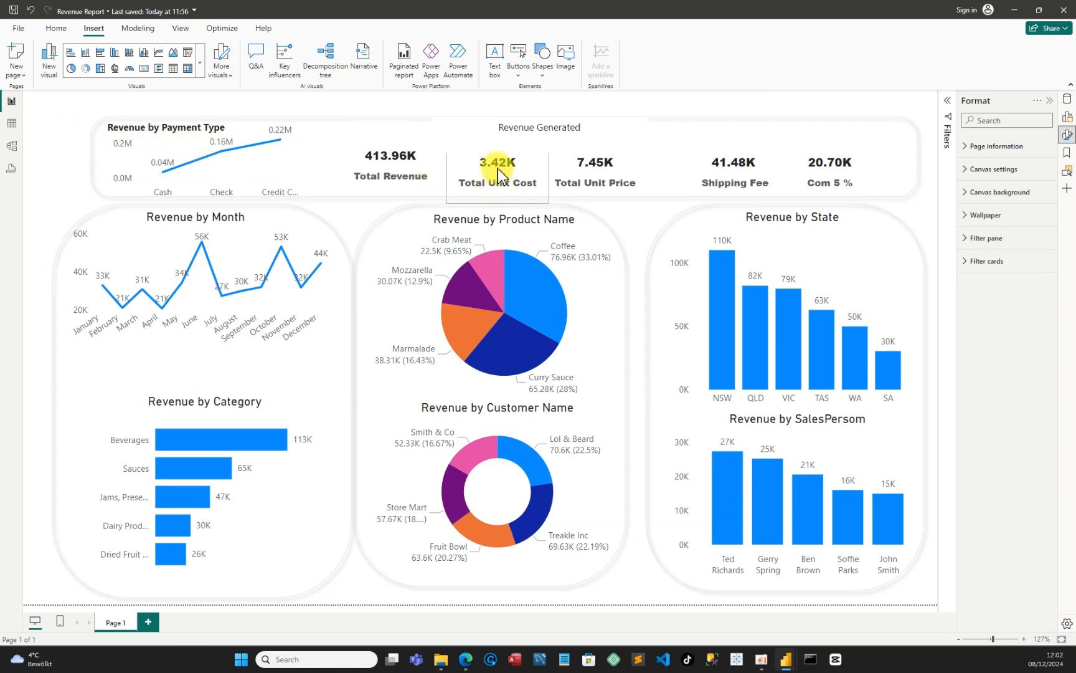
# - Move the Total Unit Cost card up to about 600 horizontal and 47 vertical
pyautogui.moveTo(500, 169); pyautogui.dragTo(503, 152)
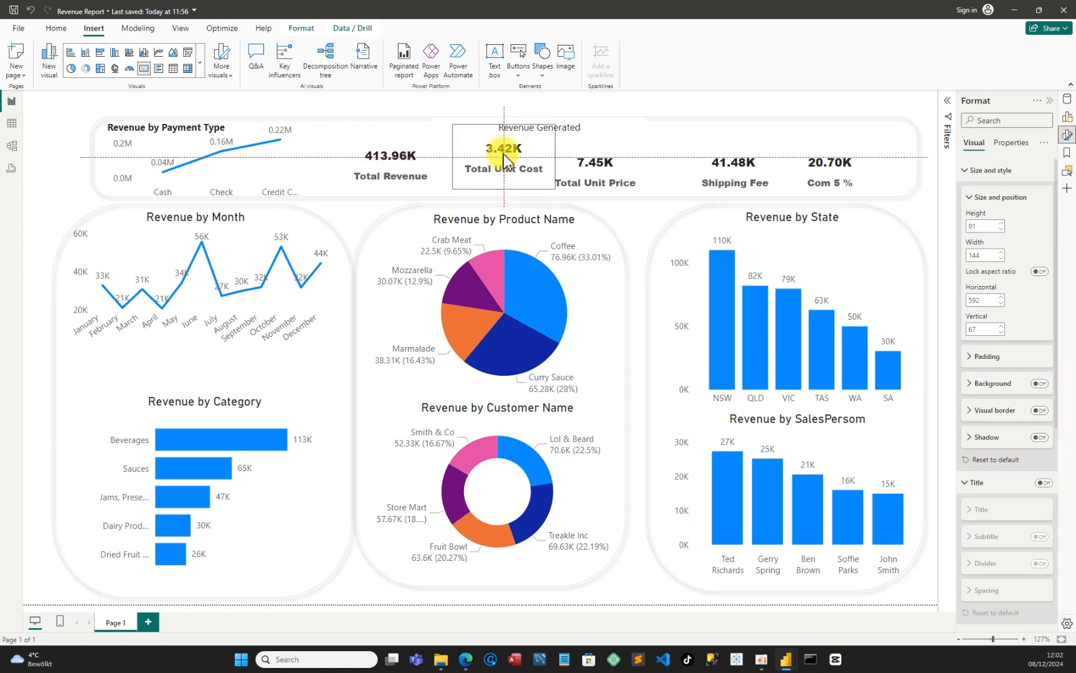
pyautogui.moveTo(503, 157); pyautogui.dragTo(502, 157)
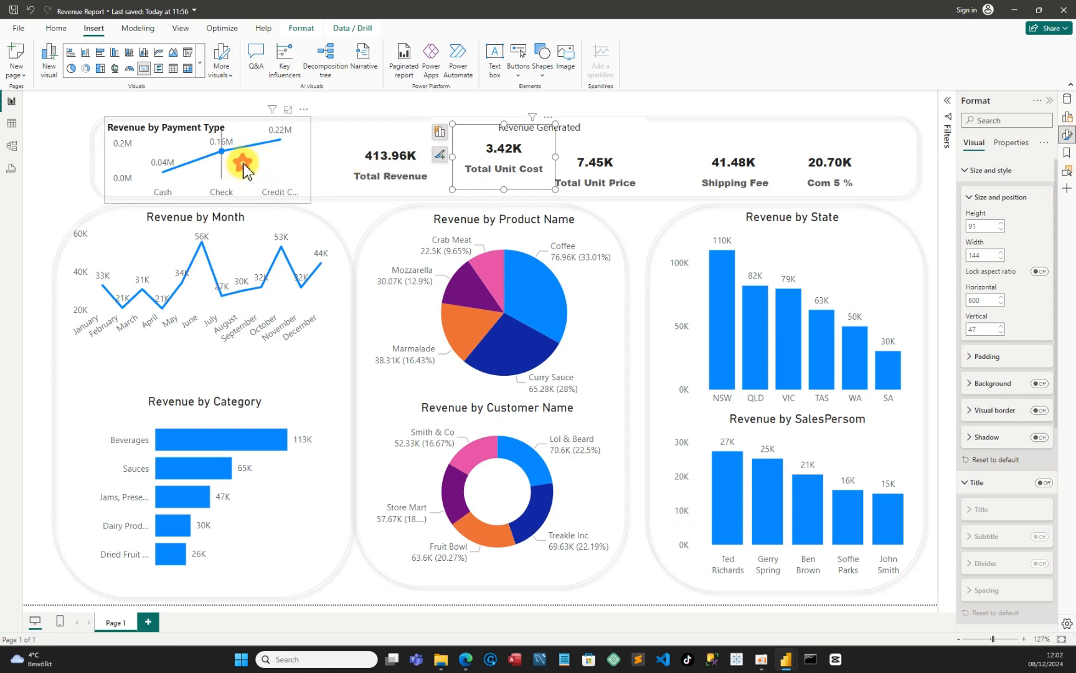
# - Widen the Revenue by Payment Type chart slightly on both sides to fit the full Credit Card label
pyautogui.click(302, 171)
pyautogui.moveTo(312, 163); pyautogui.dragTo(328, 158)
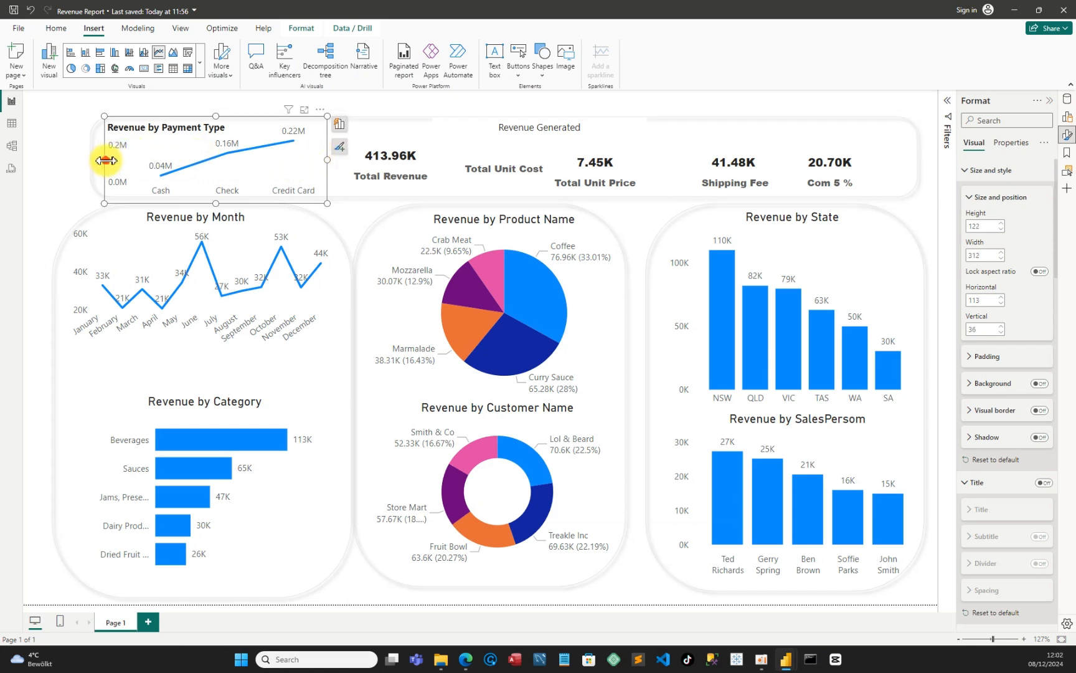
pyautogui.moveTo(104, 160); pyautogui.dragTo(101, 161)
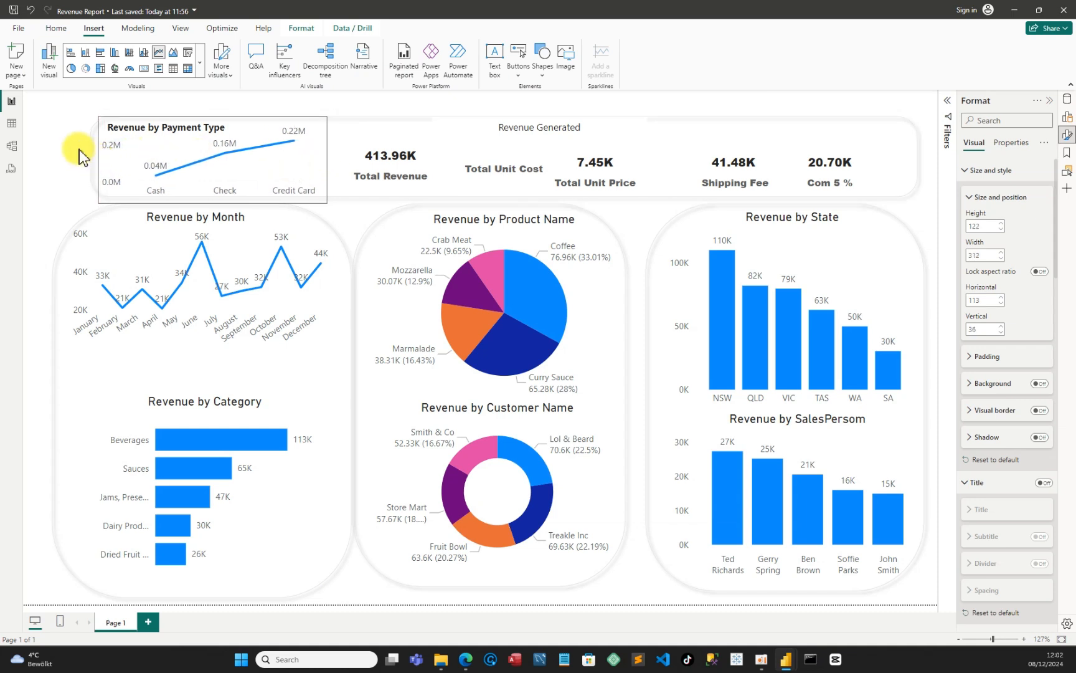
pyautogui.click(50, 129)
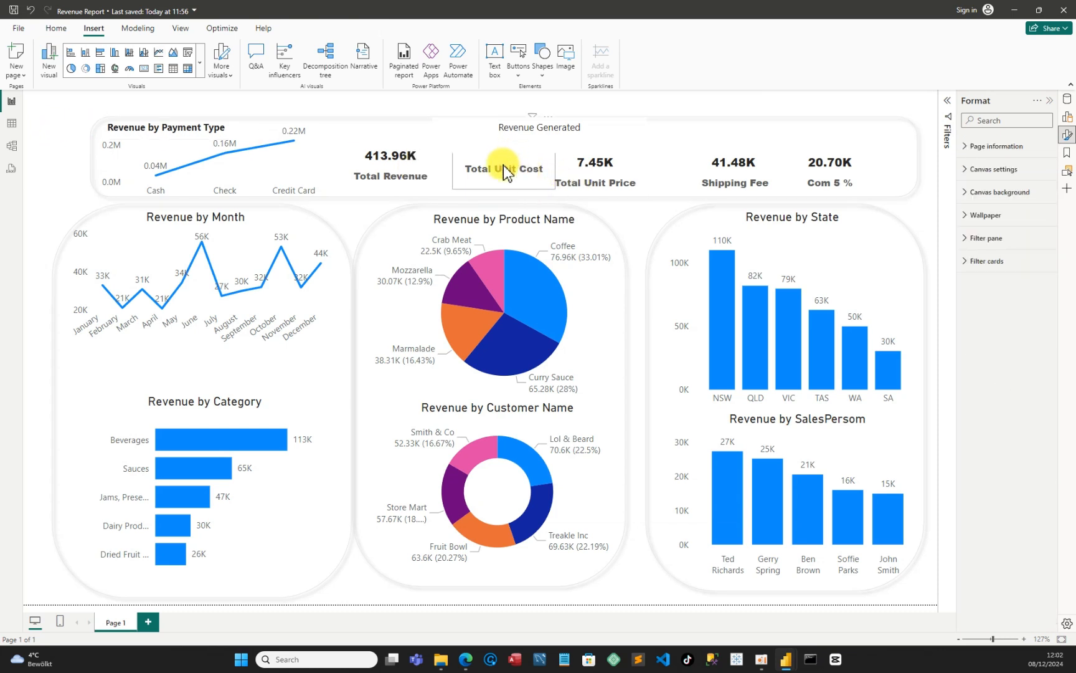
# - Place the Total Unit Cost card beside Total Revenue at about 578 horizontal and 58 vertical, and raise the Total Unit Price card to about 47 vertical
pyautogui.moveTo(498, 179); pyautogui.dragTo(493, 168)
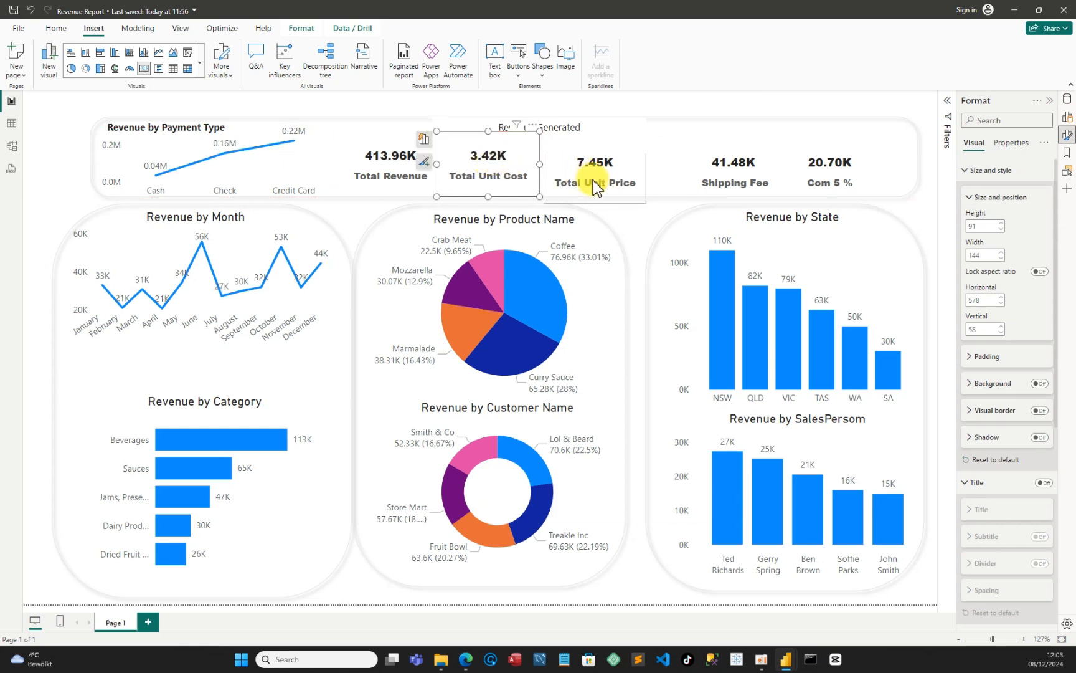
pyautogui.moveTo(594, 183); pyautogui.dragTo(591, 168)
# - Reduce the height of the "Revenue Generated" text box to about 29, keeping its top edge in place
pyautogui.click(497, 141)
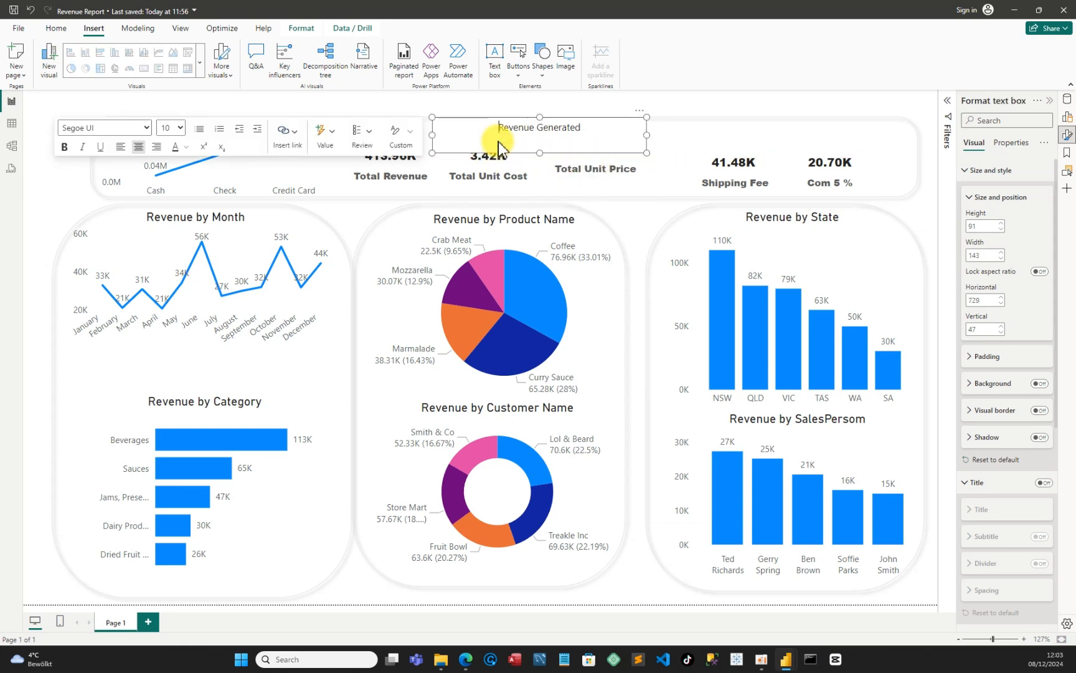
pyautogui.moveTo(542, 152); pyautogui.dragTo(547, 147)
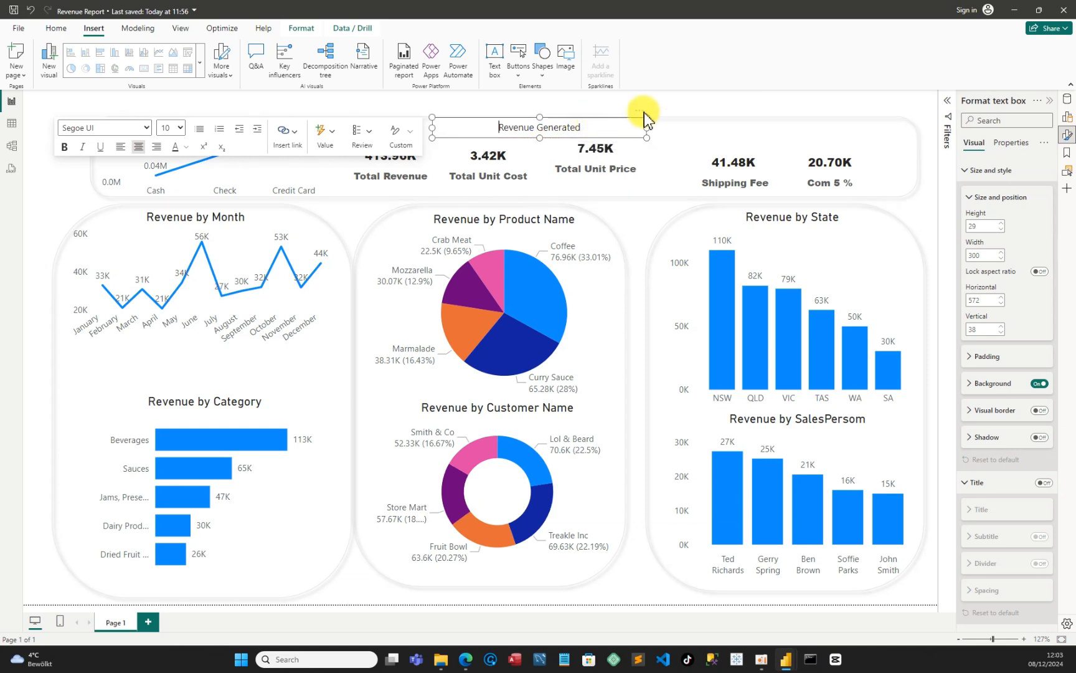
pyautogui.click(718, 100)
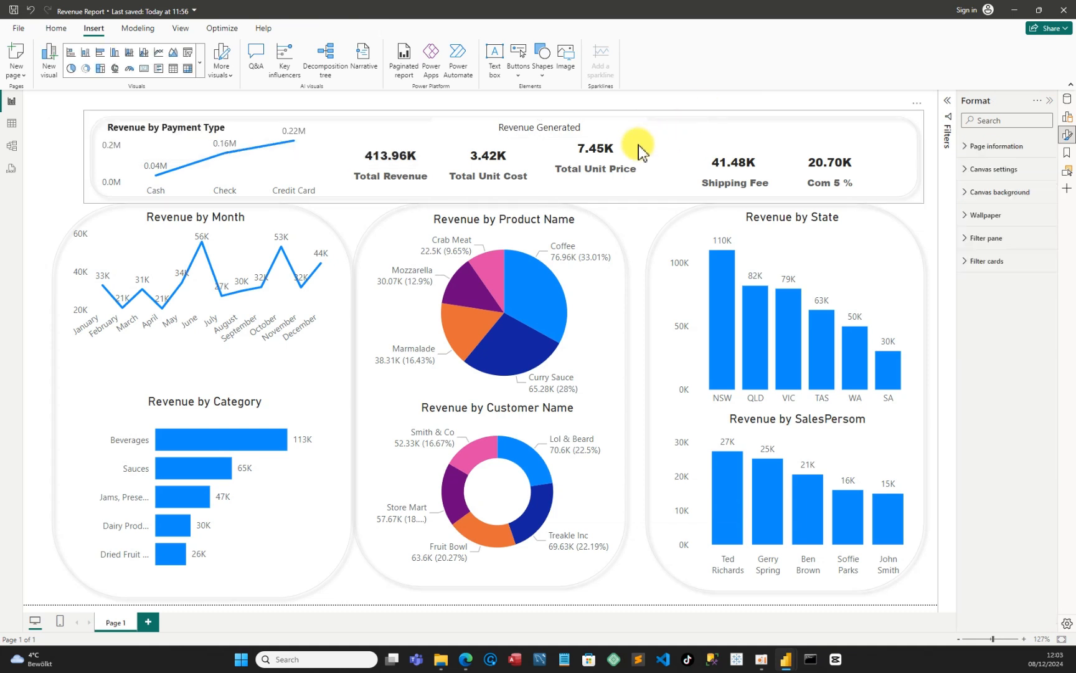
# - Line up the Total Unit Price, Shipping Fee and Com 5 % cards evenly in one row with the other KPI cards
pyautogui.click(594, 172)
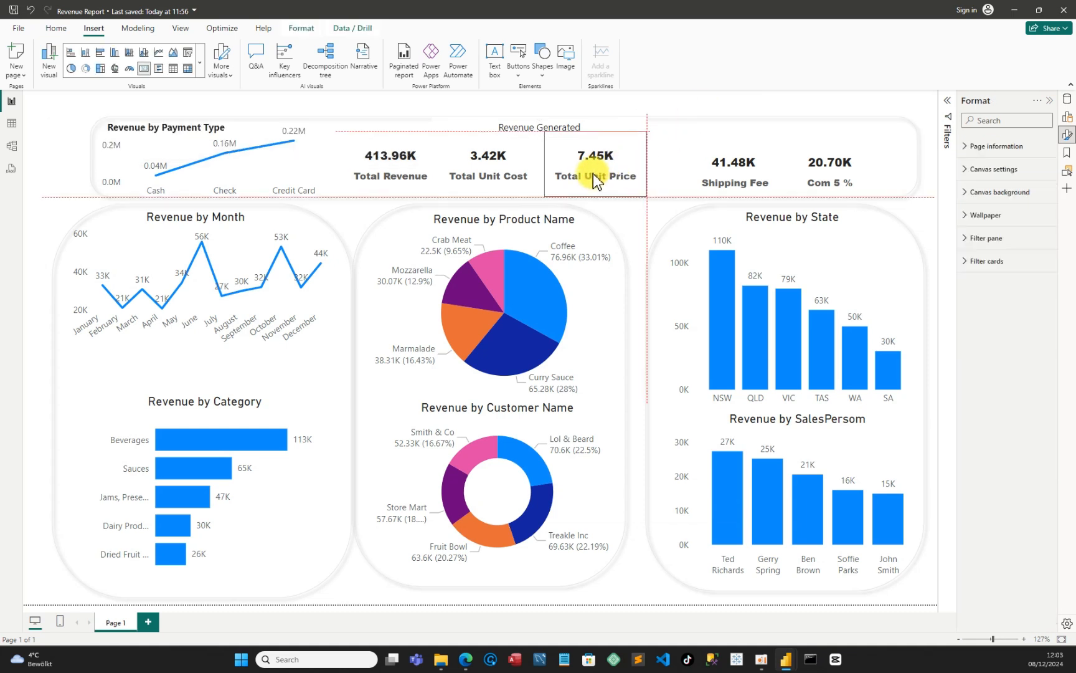
pyautogui.moveTo(723, 177); pyautogui.dragTo(681, 168)
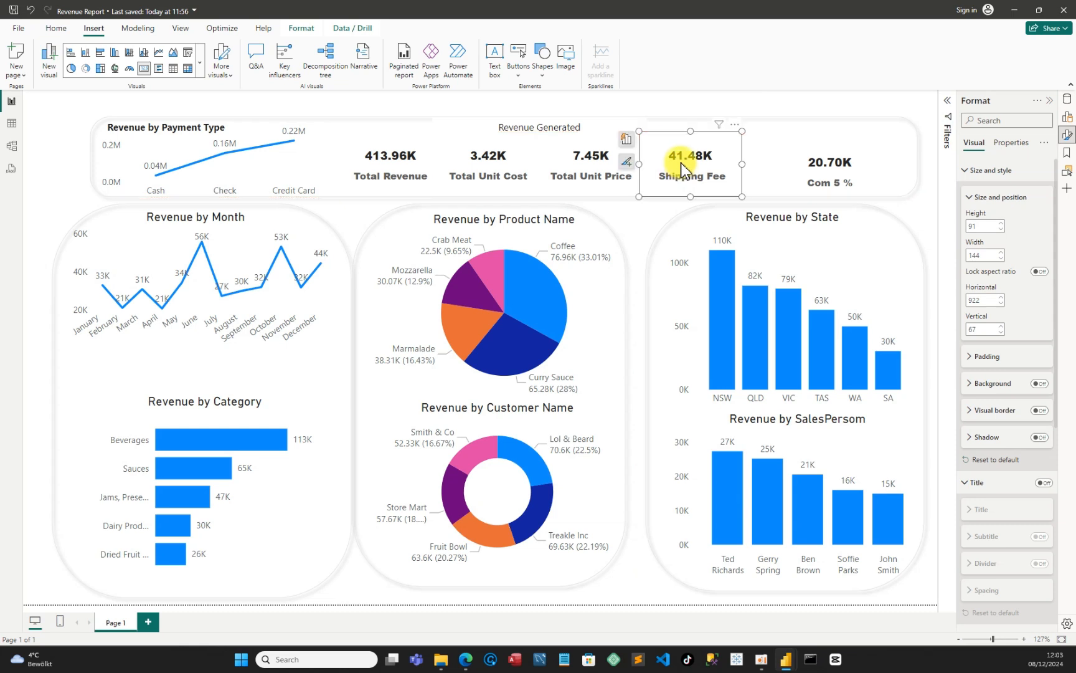
pyautogui.click(712, 106)
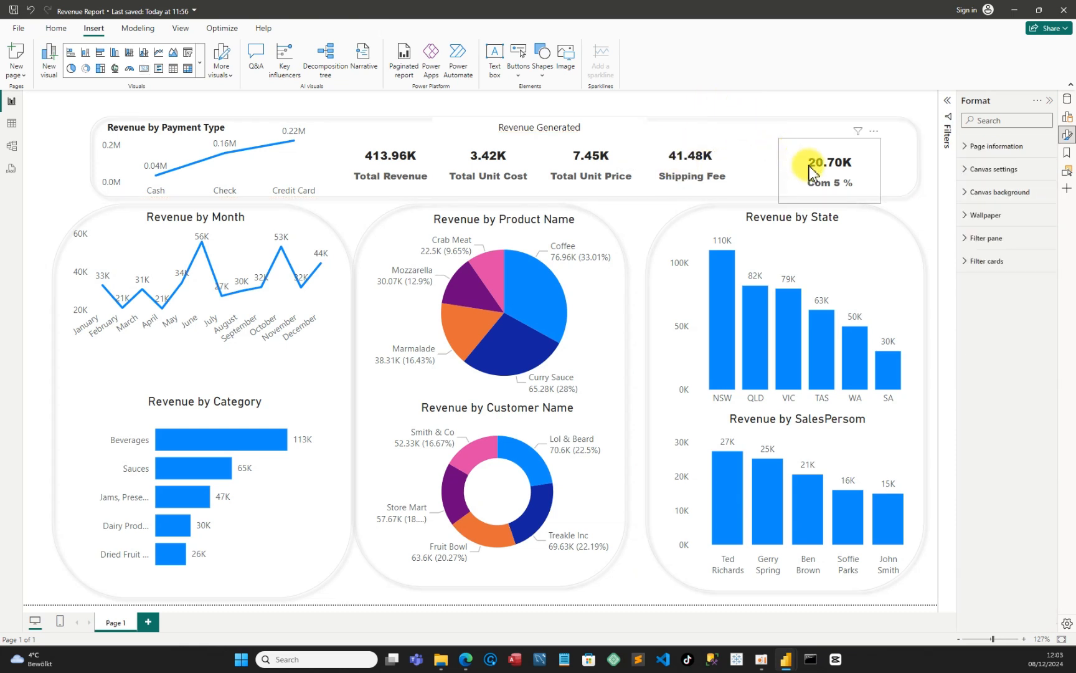
pyautogui.moveTo(814, 173); pyautogui.dragTo(764, 166)
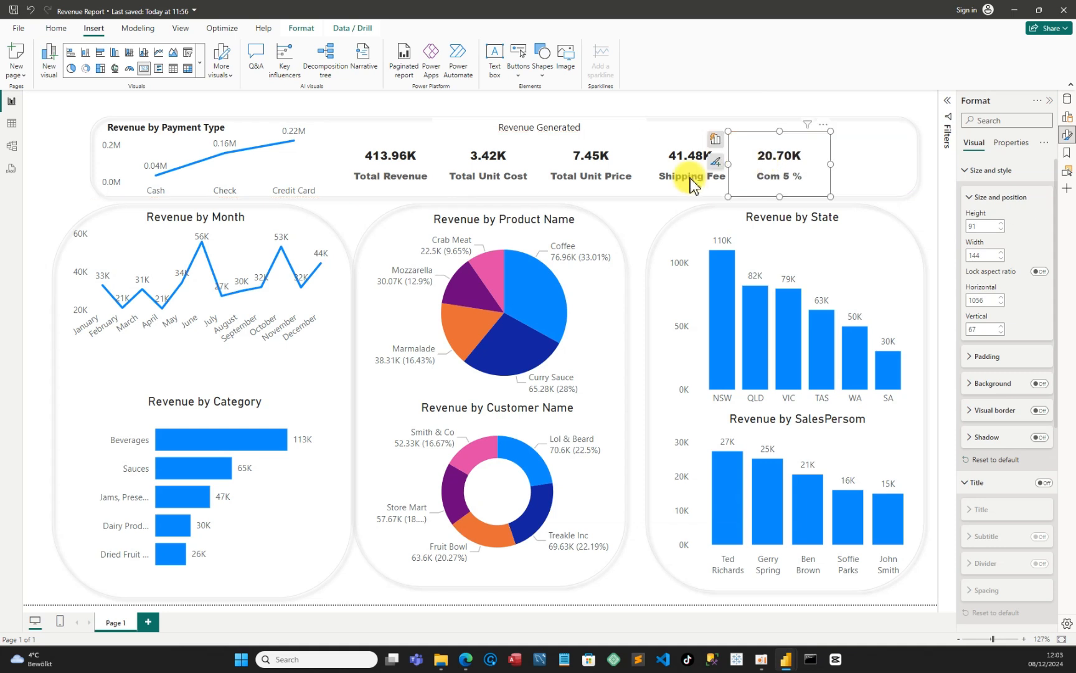
pyautogui.click(42, 122)
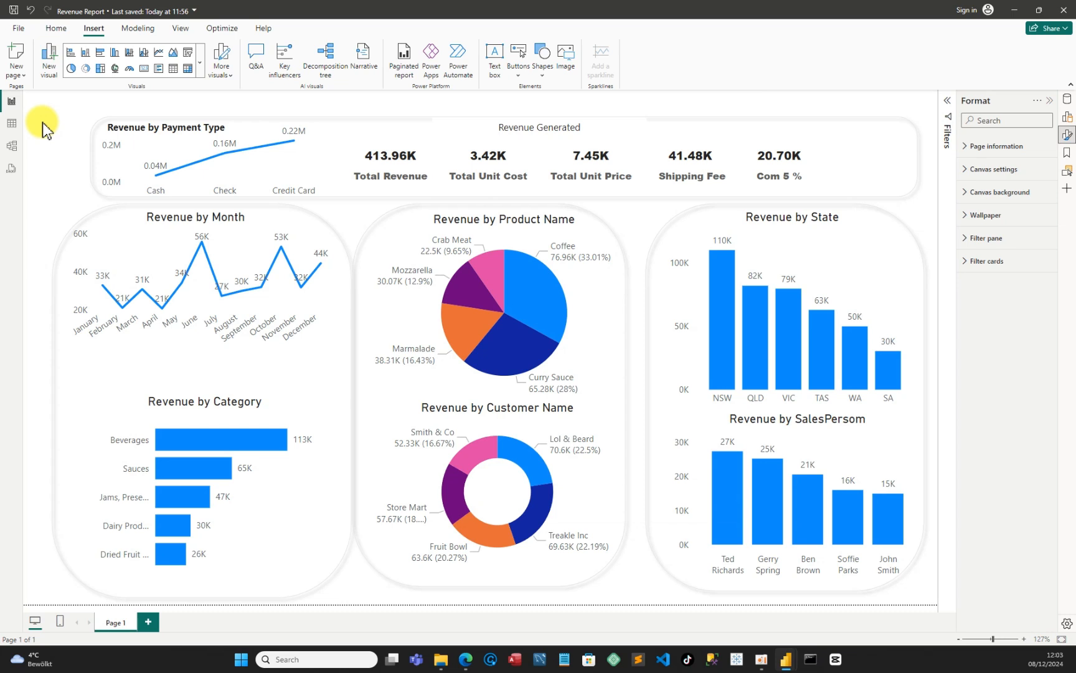
# - Extend the left edge of the rounded panel behind the KPI row slightly outward beyond the Revenue by Payment Type chart
pyautogui.click(92, 156)
pyautogui.click(84, 161)
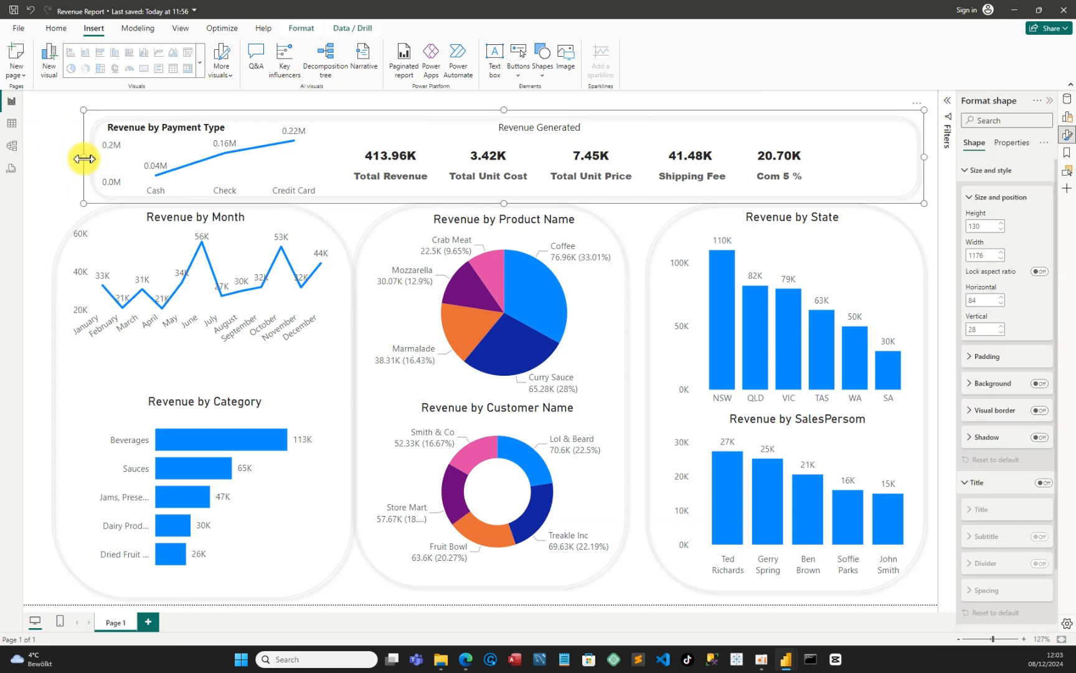
pyautogui.moveTo(84, 158); pyautogui.dragTo(71, 160)
pyautogui.click(51, 158)
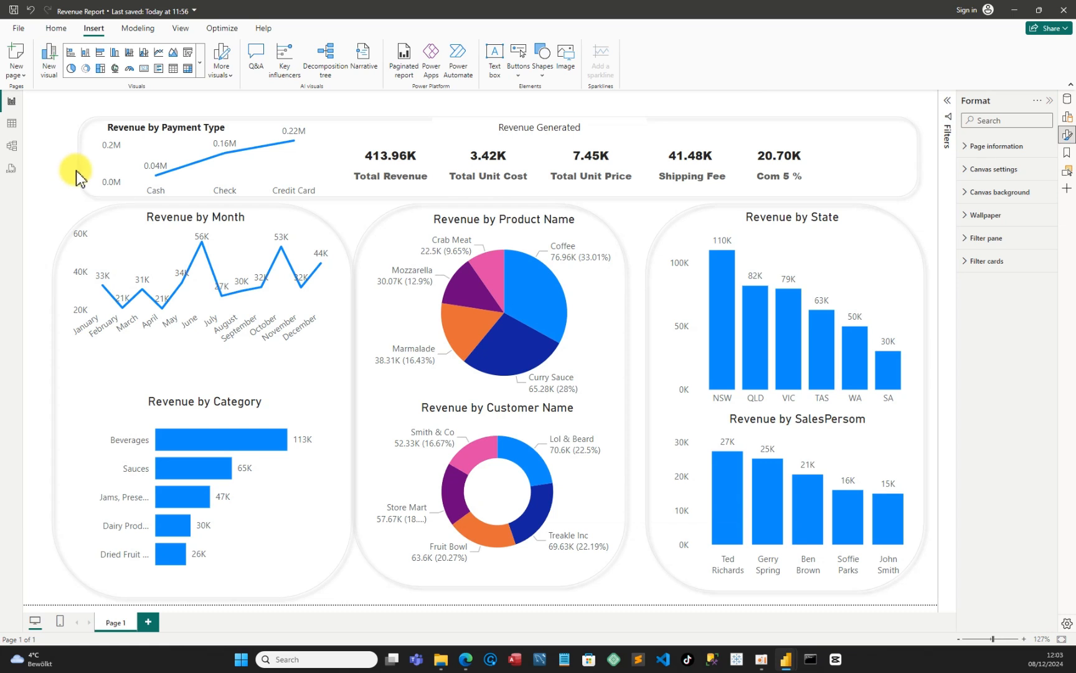
# - Set the canvas background to a medium blue theme color with 78 % transparency
pyautogui.click(965, 193)
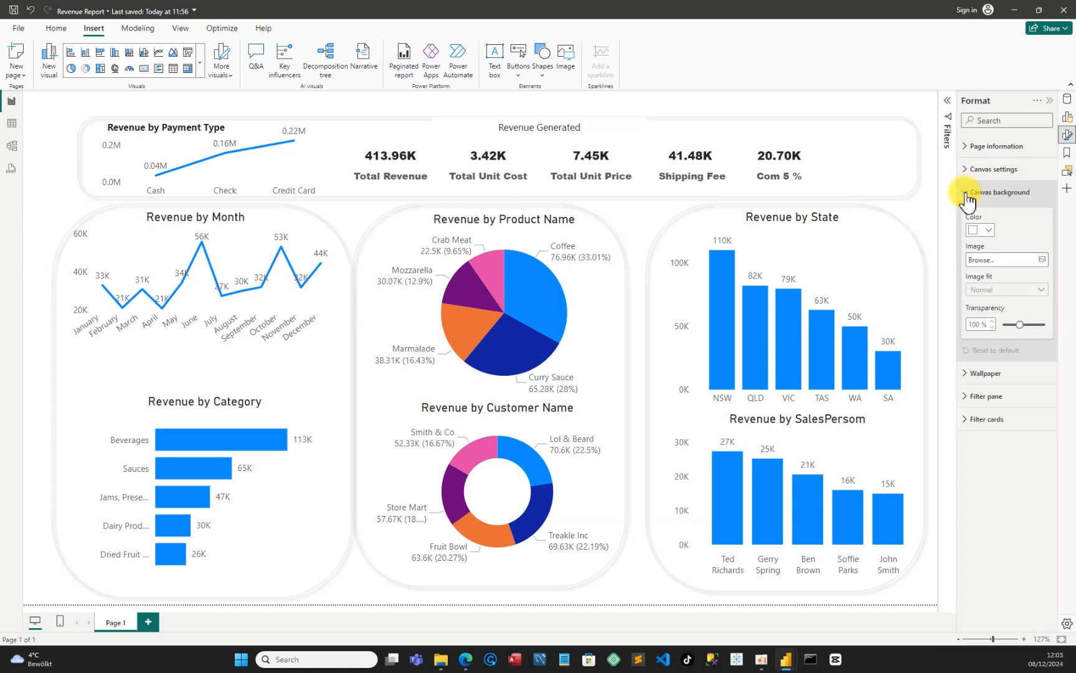
pyautogui.click(990, 230)
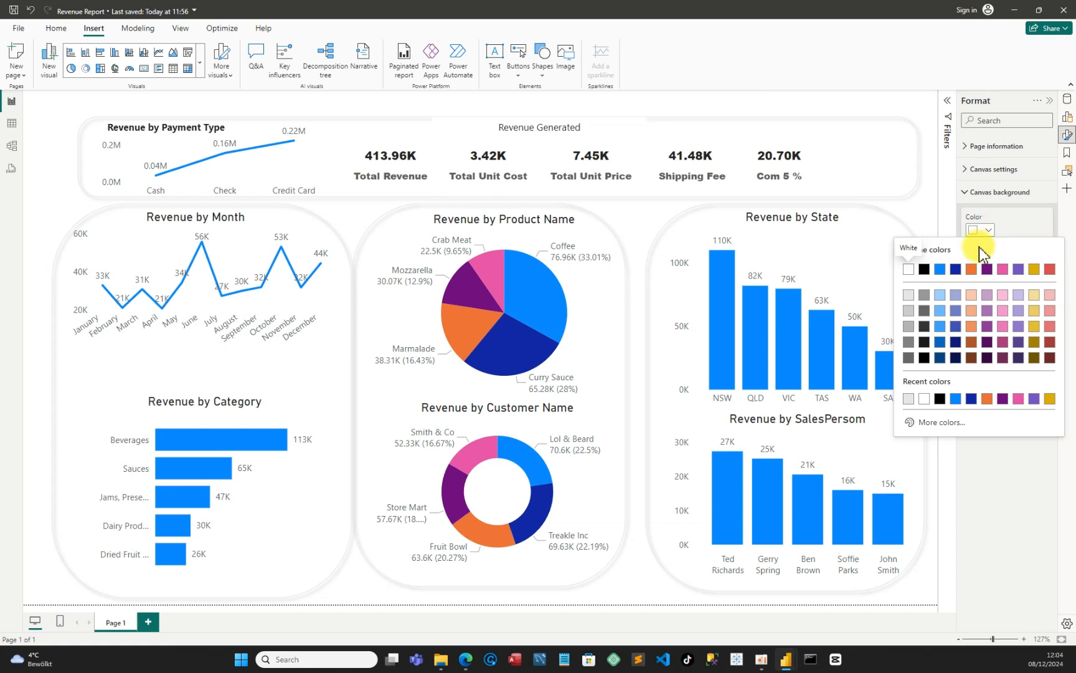
pyautogui.click(938, 324)
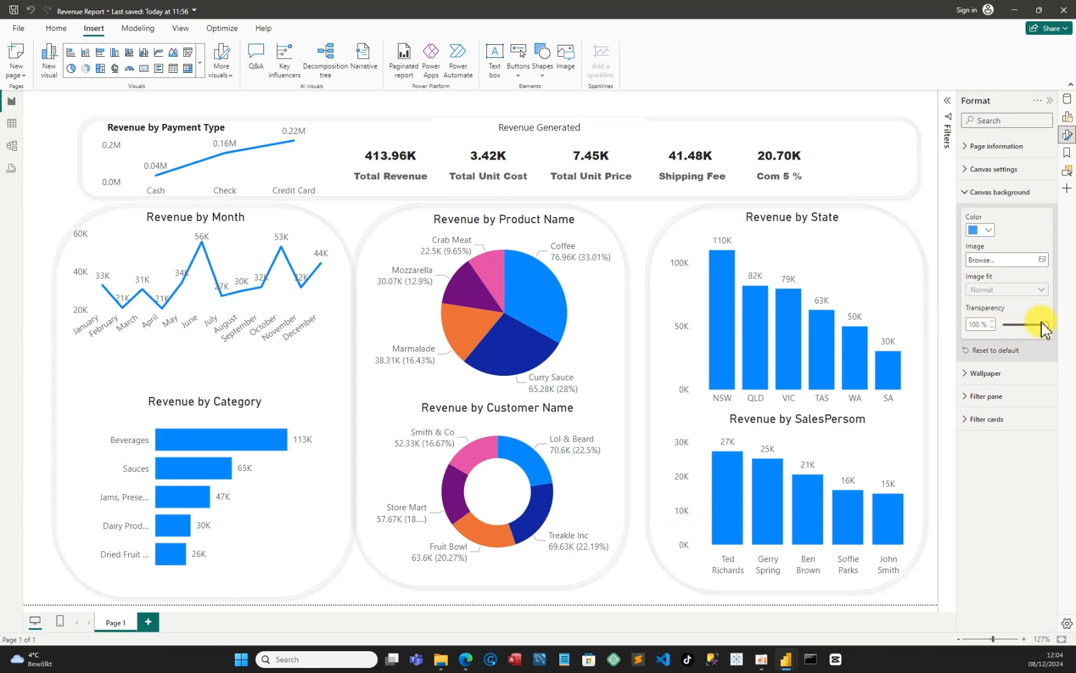
pyautogui.moveTo(1045, 324); pyautogui.dragTo(1036, 327)
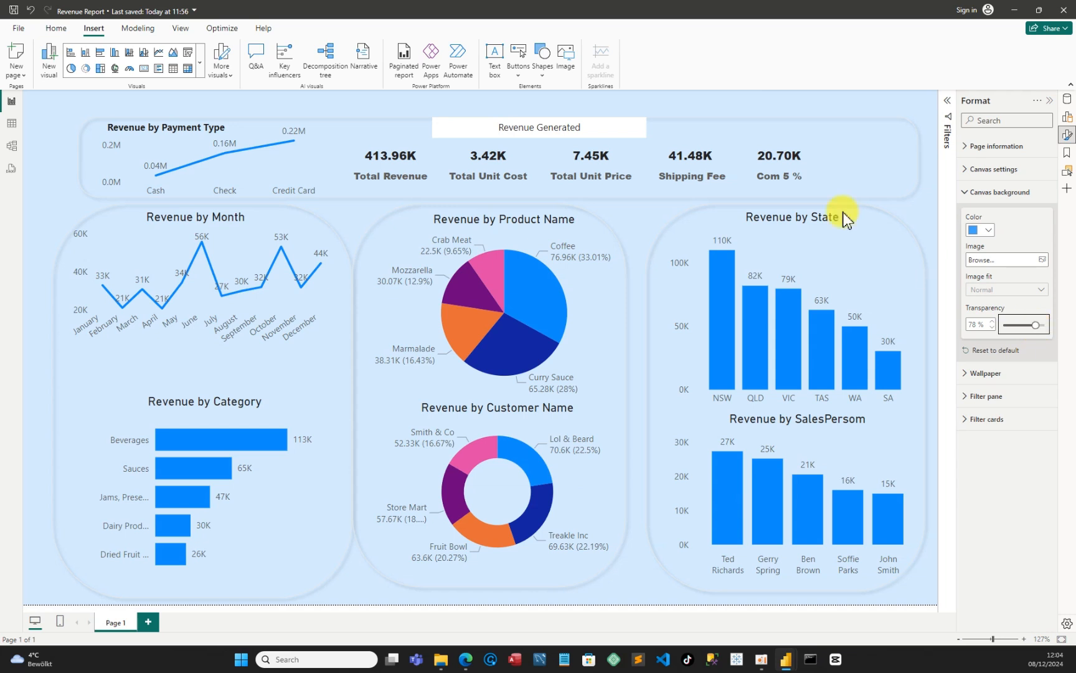
# - Turn off the background of the "Revenue Generated" text box and make its text bold
pyautogui.click(608, 122)
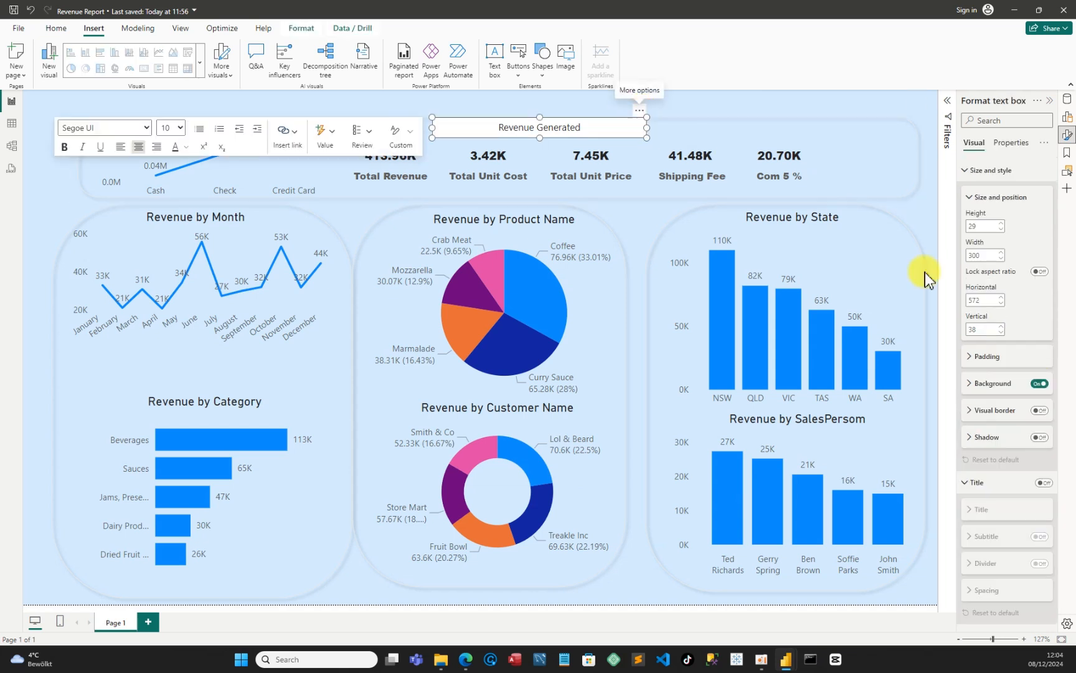
pyautogui.click(1038, 383)
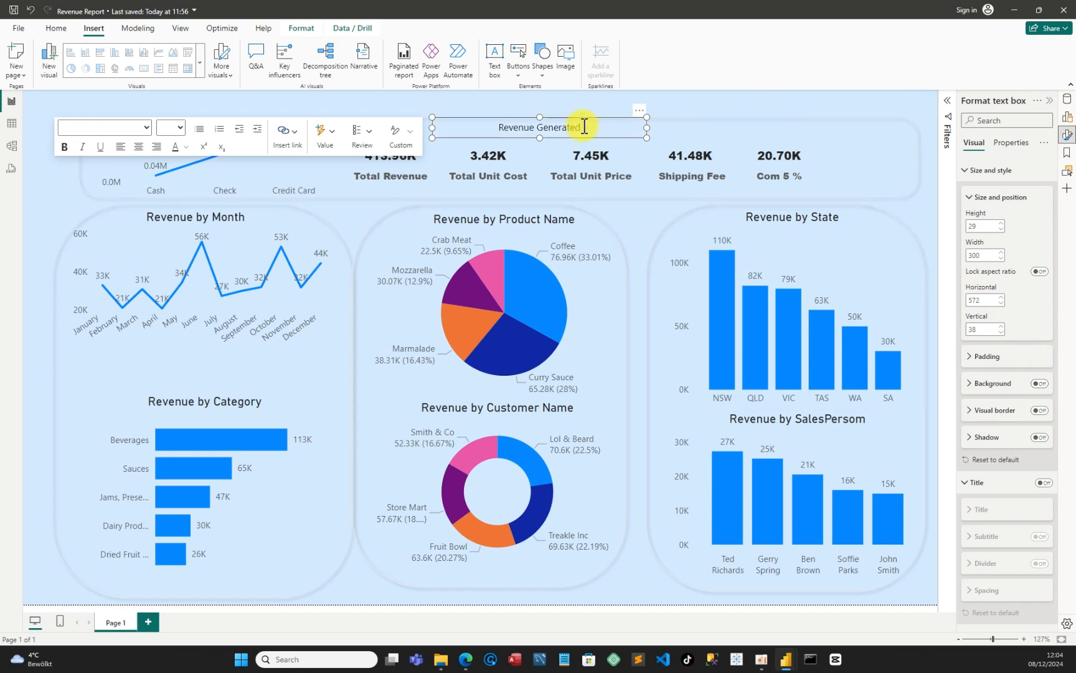
pyautogui.moveTo(583, 127); pyautogui.dragTo(492, 127)
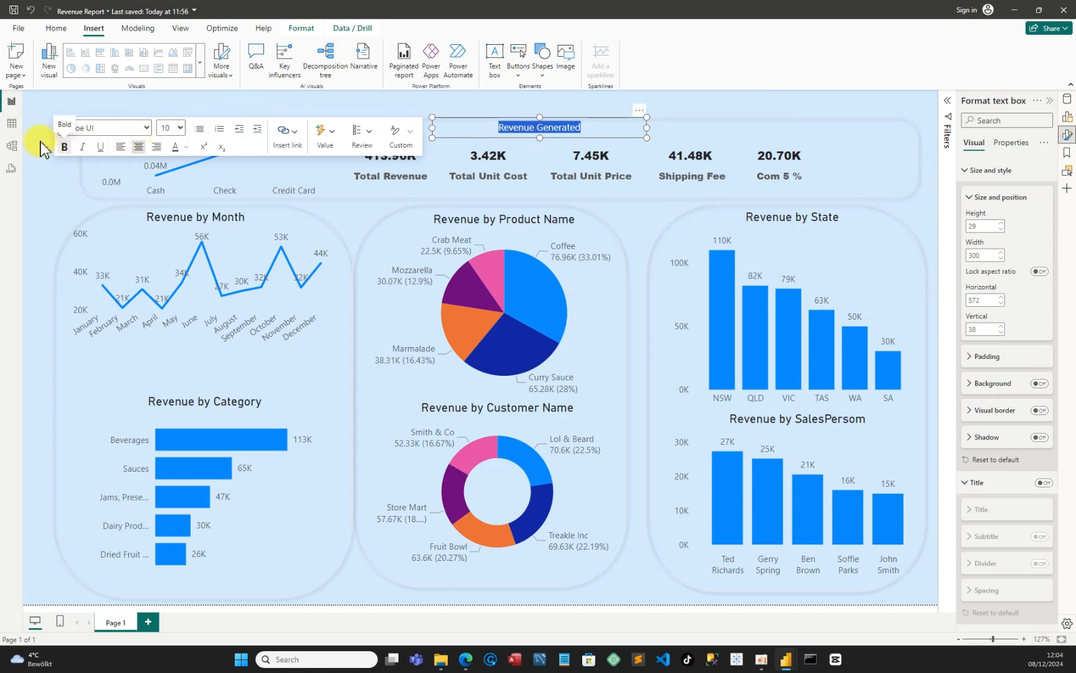
pyautogui.click(64, 146)
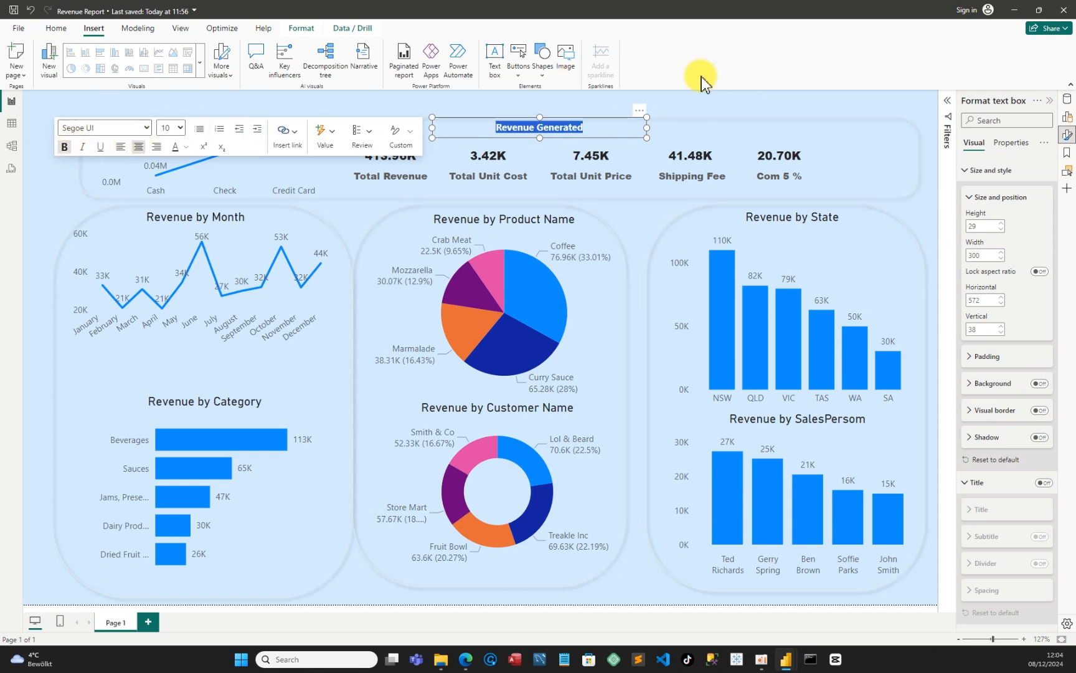
pyautogui.click(732, 101)
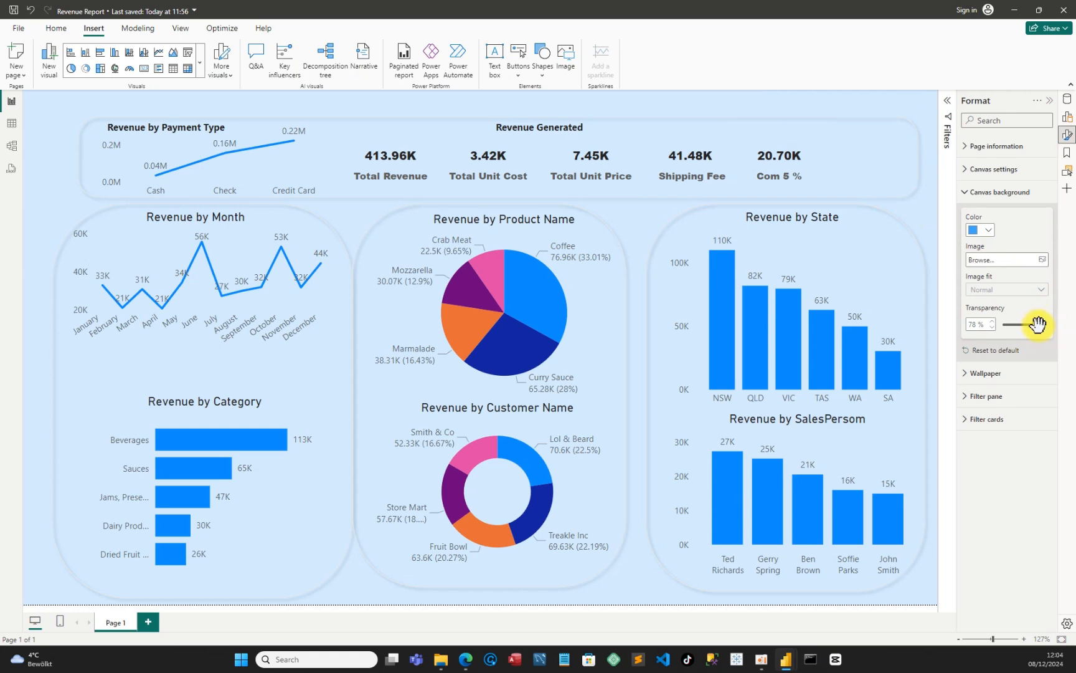
# - Lower the canvas background transparency to 64 %
pyautogui.moveTo(1037, 323); pyautogui.dragTo(1029, 327)
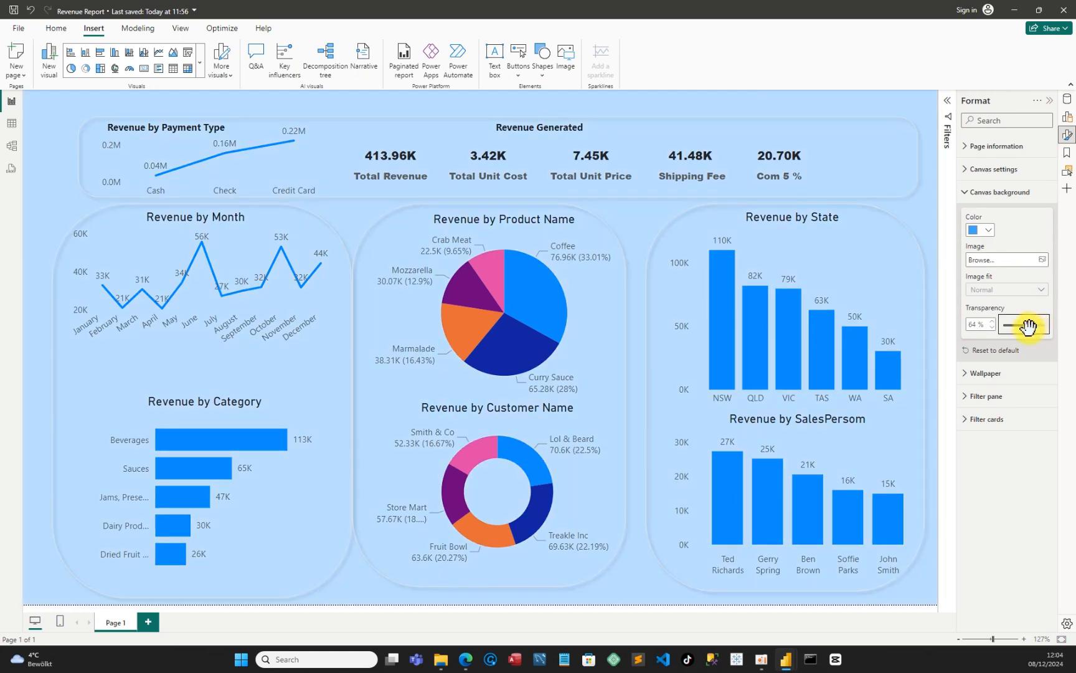
# - Stretch the rounded panel behind the Revenue by Product Name and Revenue by Customer Name charts downward to a height of 560
pyautogui.click(531, 579)
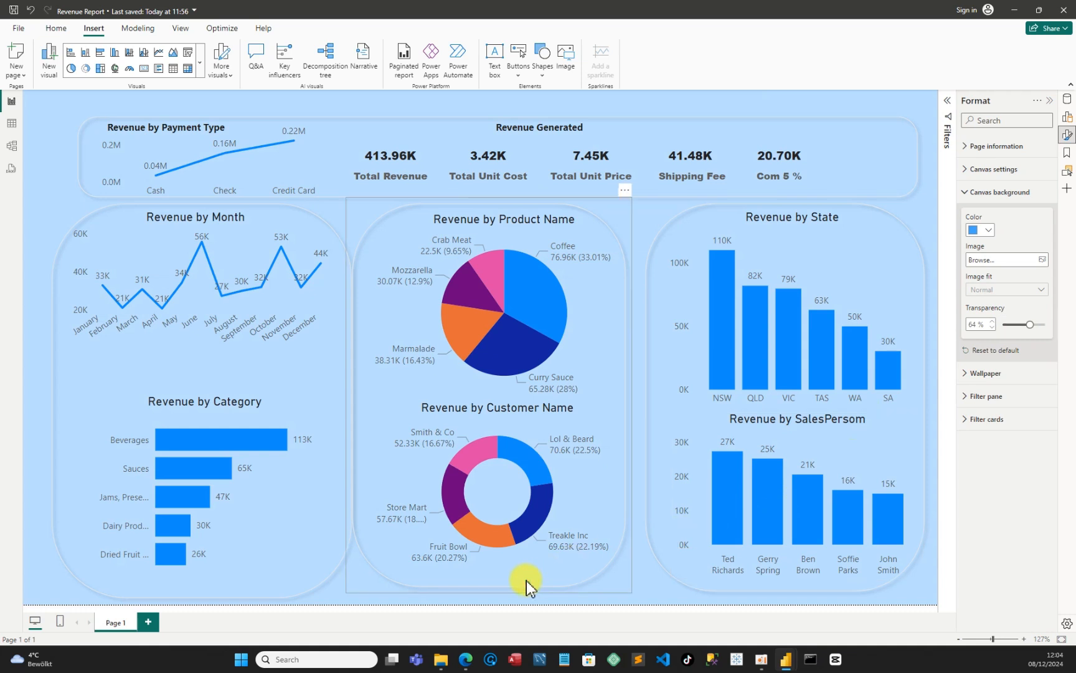
pyautogui.click(493, 589)
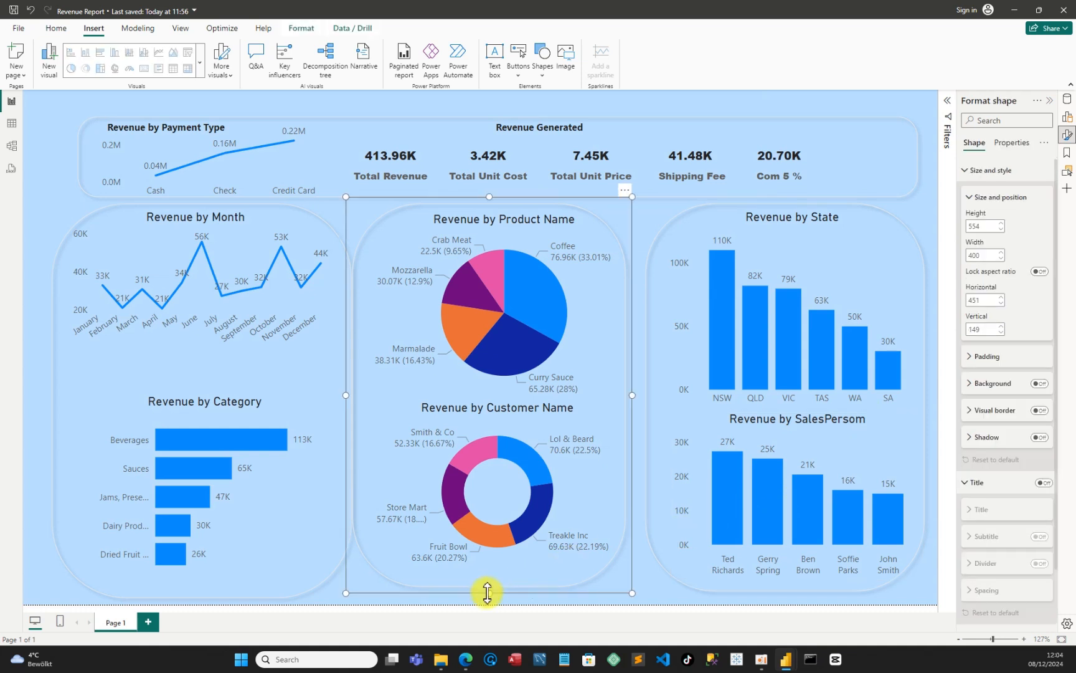
pyautogui.moveTo(487, 592); pyautogui.dragTo(487, 600)
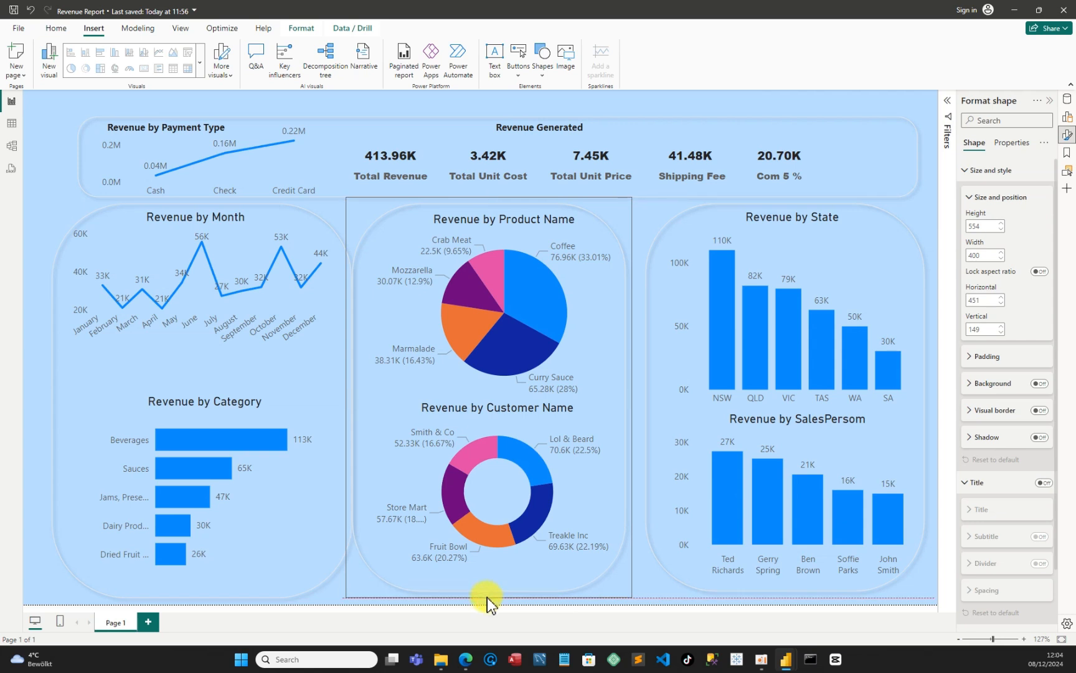
pyautogui.moveTo(487, 599); pyautogui.dragTo(487, 599)
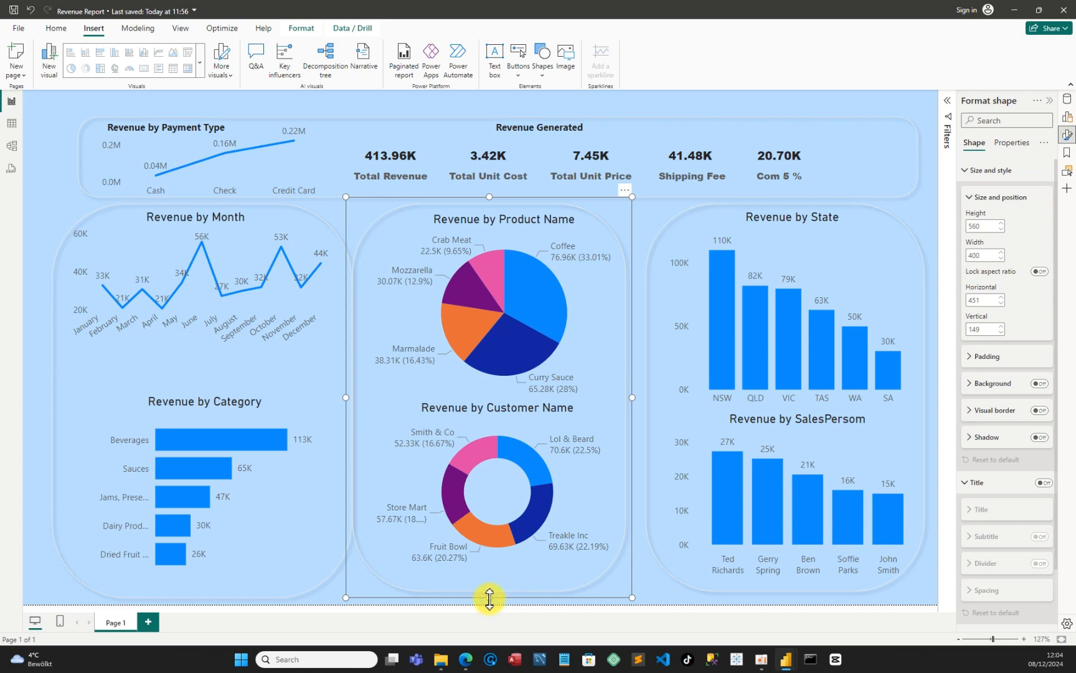
pyautogui.moveTo(490, 598); pyautogui.dragTo(490, 602)
# - Try to stretch the rounded panel behind the Revenue by State and Revenue by SalesPerson charts downward, and collapse the formatting pane
pyautogui.click(844, 590)
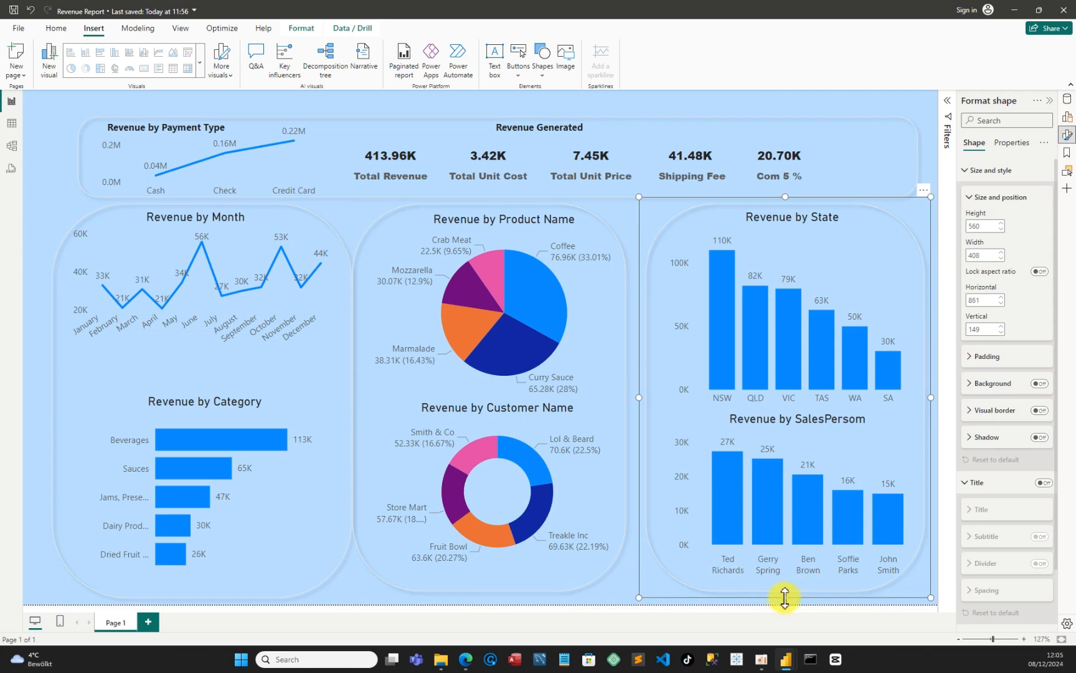
pyautogui.moveTo(784, 597); pyautogui.dragTo(784, 606)
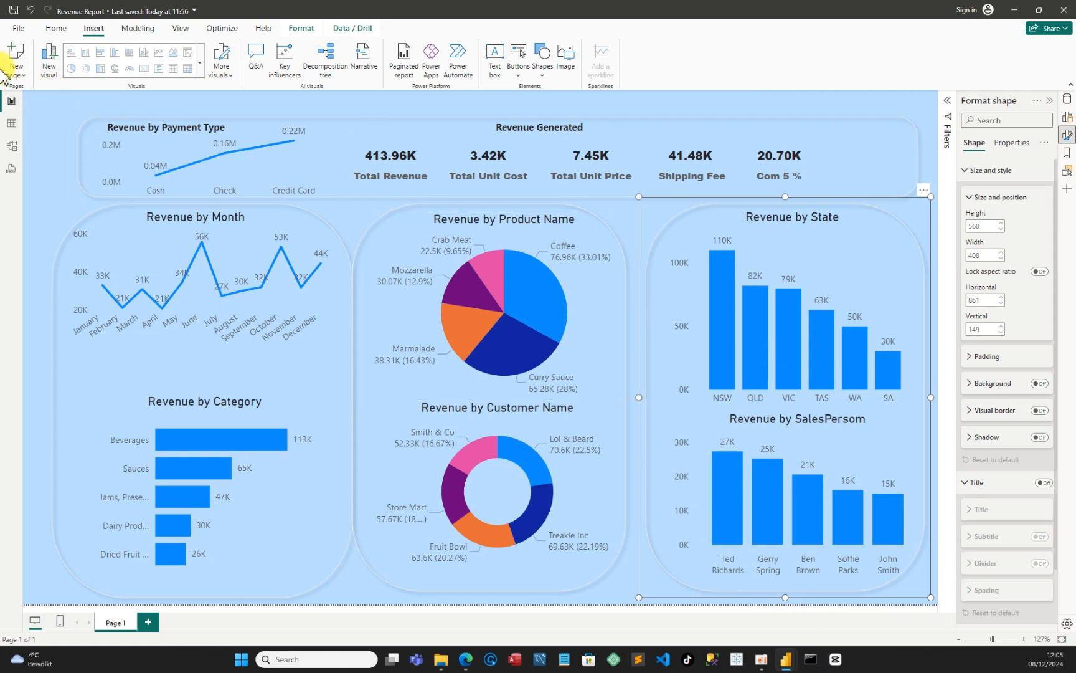
pyautogui.click(47, 114)
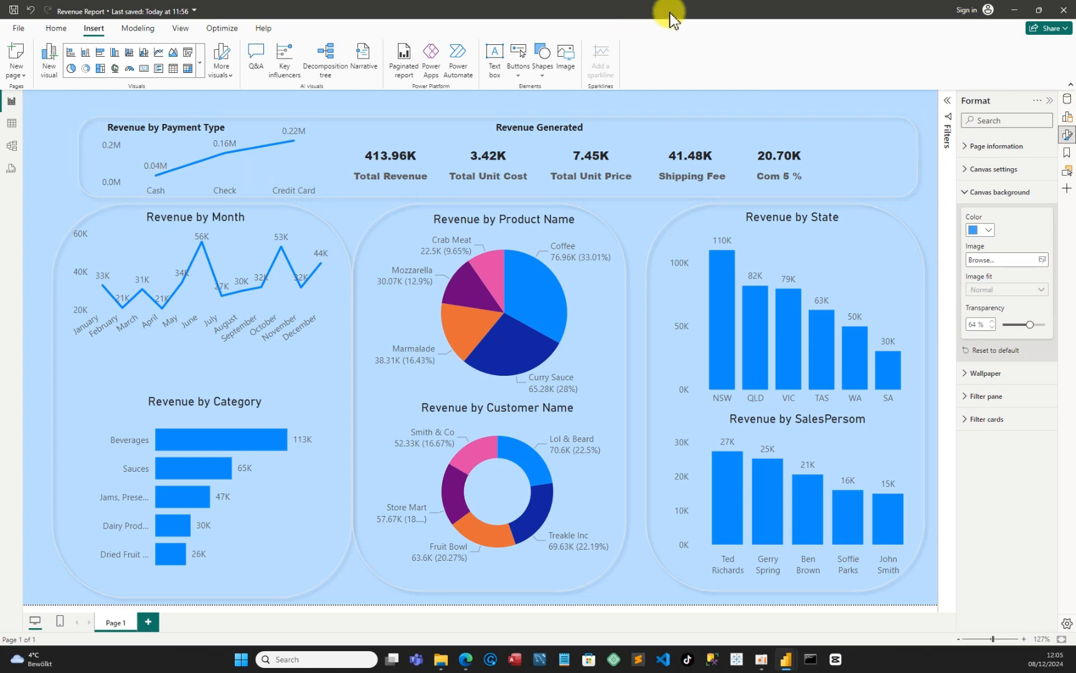
pyautogui.click(1049, 101)
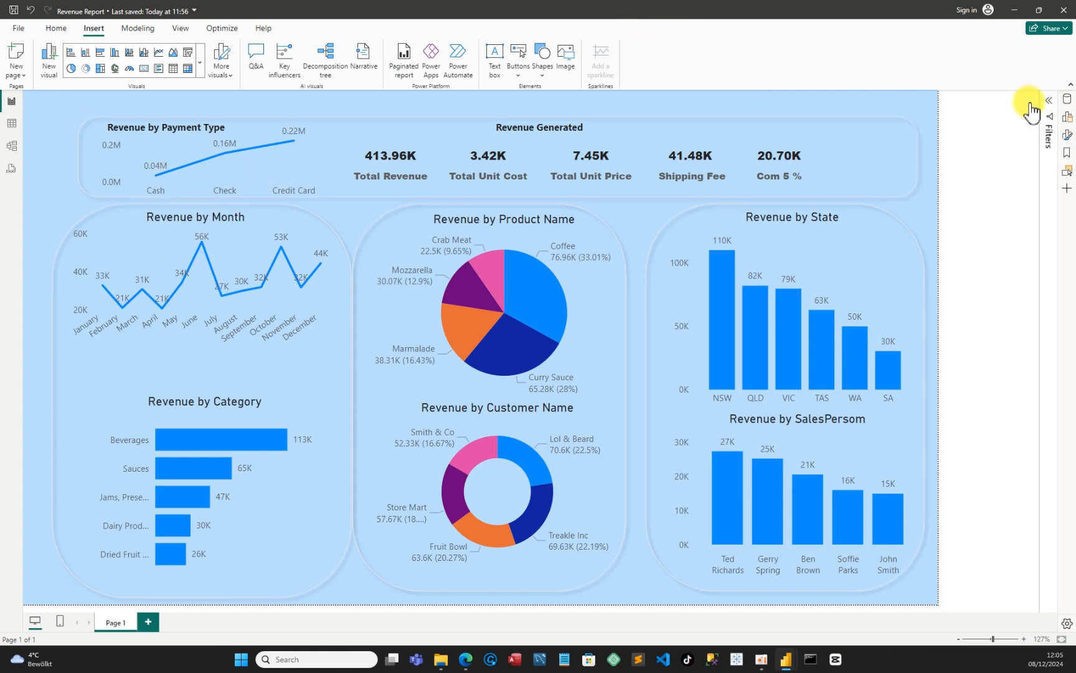